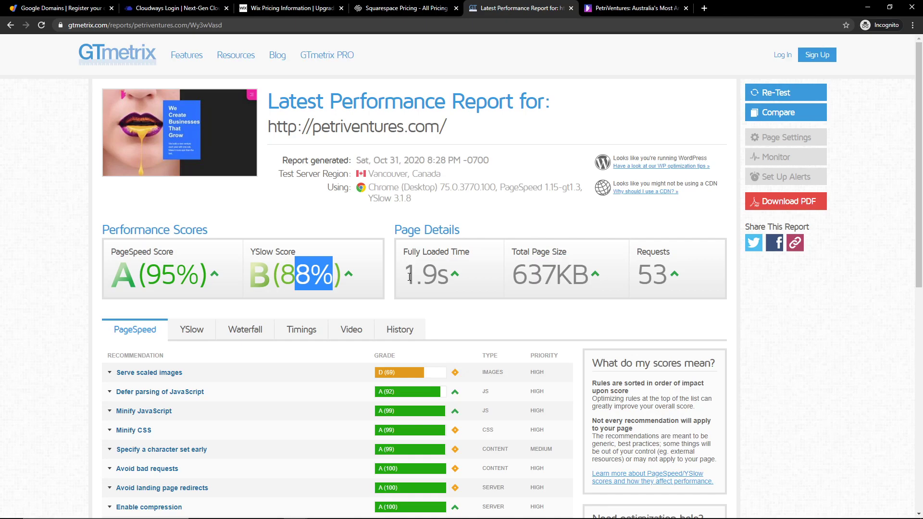
{"action": "left_click", "coordinate": [184, 10]}
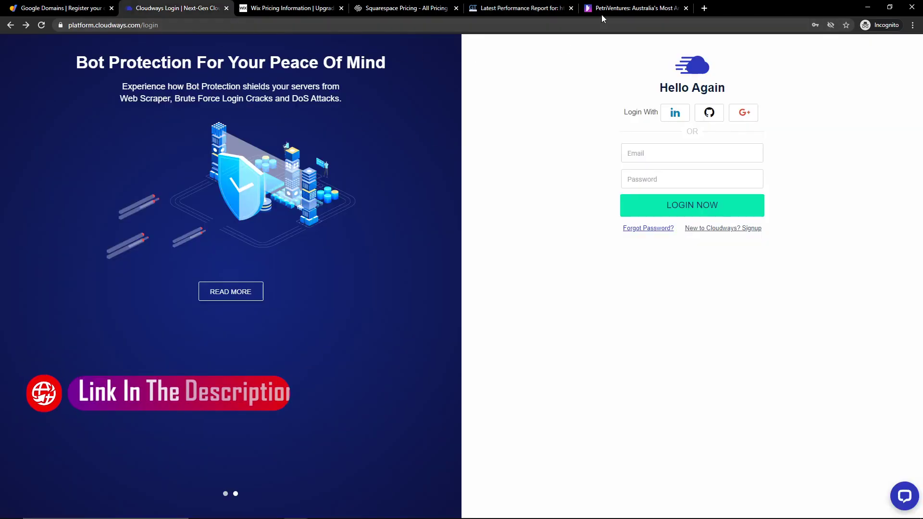
{"action": "left_click", "coordinate": [282, 8]}
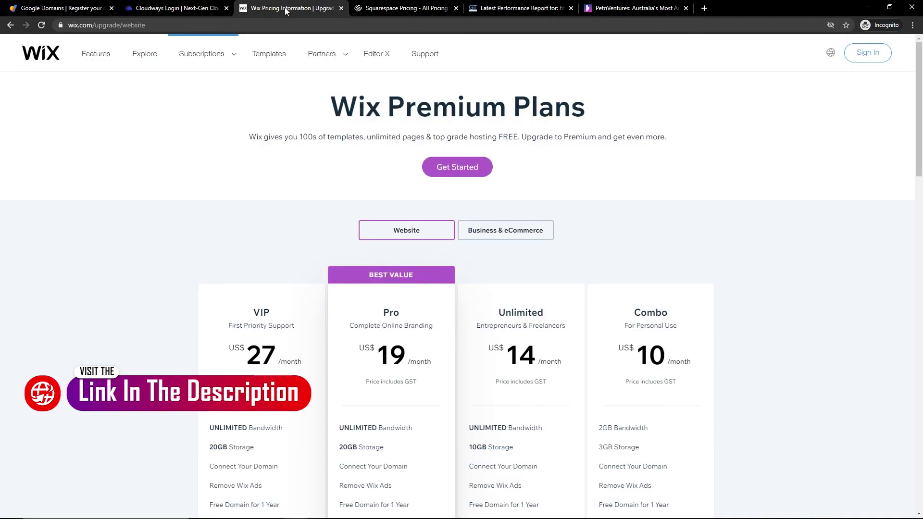
{"action": "left_click", "coordinate": [164, 8]}
{"action": "left_click", "coordinate": [298, 8]}
{"action": "left_click", "coordinate": [404, 8]}
{"action": "left_click", "coordinate": [276, 13]}
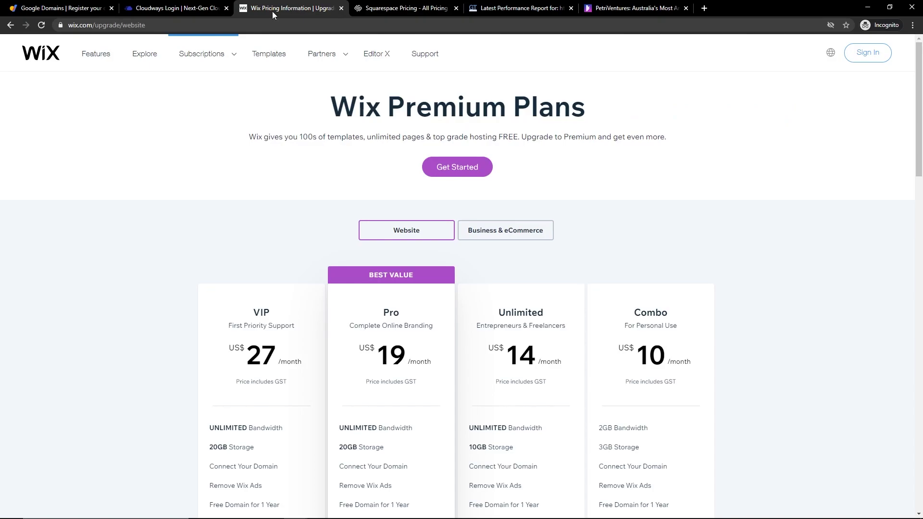
{"action": "left_click", "coordinate": [189, 11]}
{"action": "left_click", "coordinate": [279, 9]}
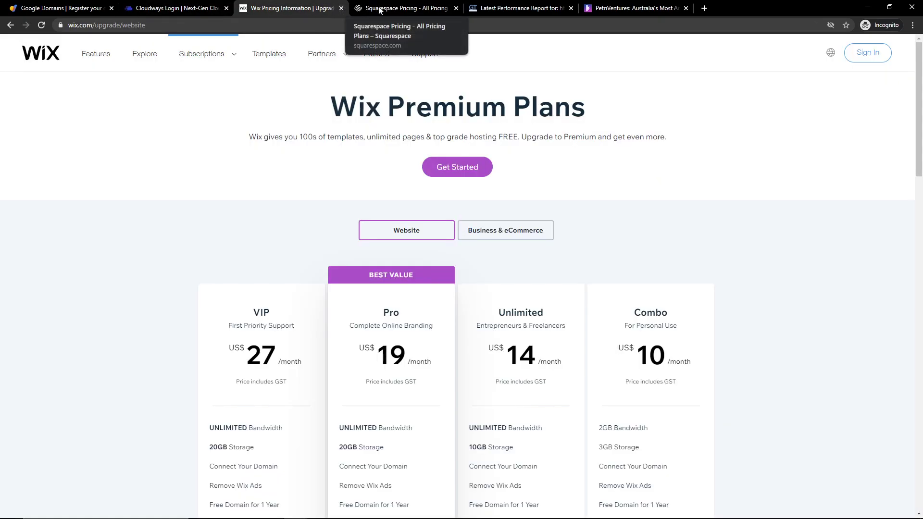
{"action": "scroll", "coordinate": [380, 264], "scroll_direction": "down", "scroll_amount": 2}
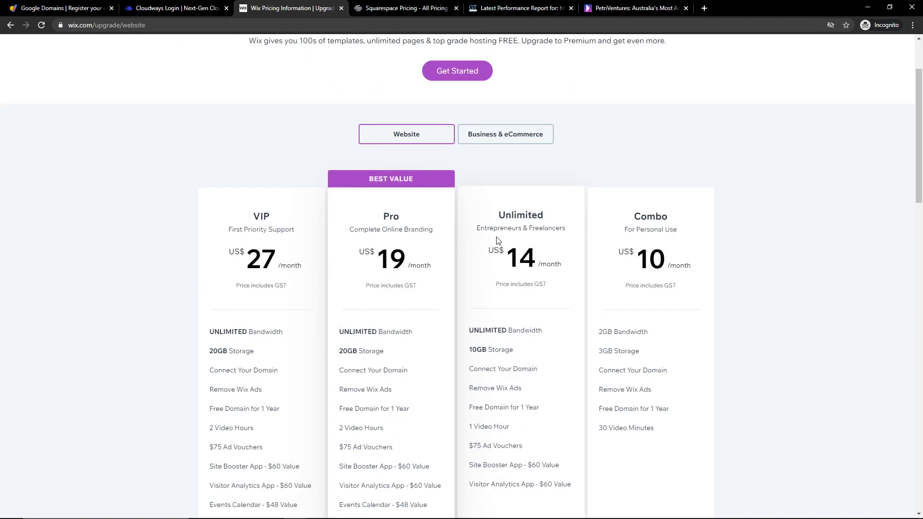
{"action": "key", "text": "ctrl+Tab"}
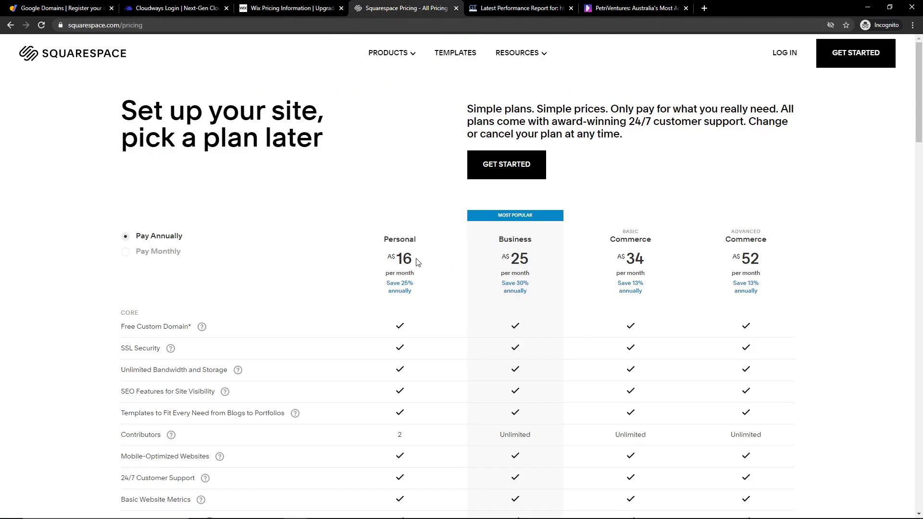
{"action": "left_click_drag", "start_coordinate": [392, 255], "coordinate": [422, 264]}
{"action": "left_click_drag", "start_coordinate": [509, 258], "coordinate": [548, 265]}
{"action": "left_click", "coordinate": [548, 265]}
{"action": "left_click", "coordinate": [304, 10]}
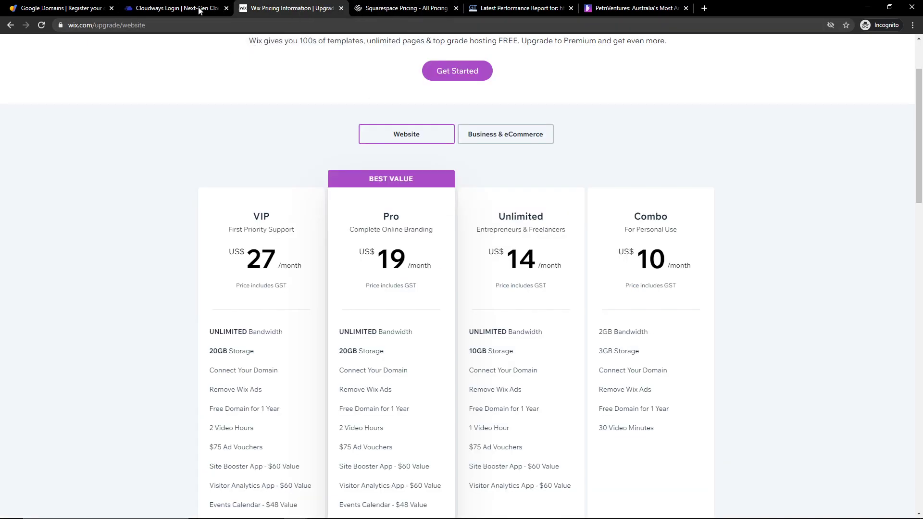
{"action": "left_click", "coordinate": [191, 10]}
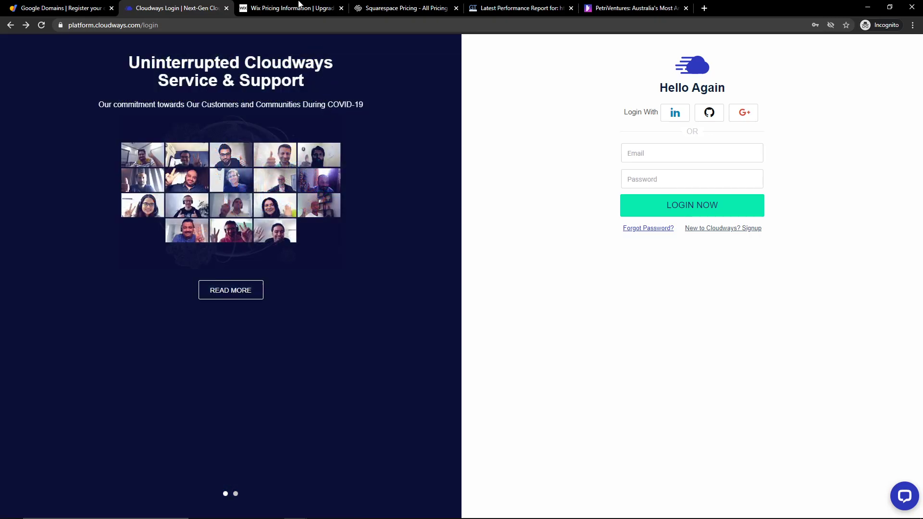
{"action": "left_click", "coordinate": [432, 9]}
{"action": "left_click", "coordinate": [517, 8]}
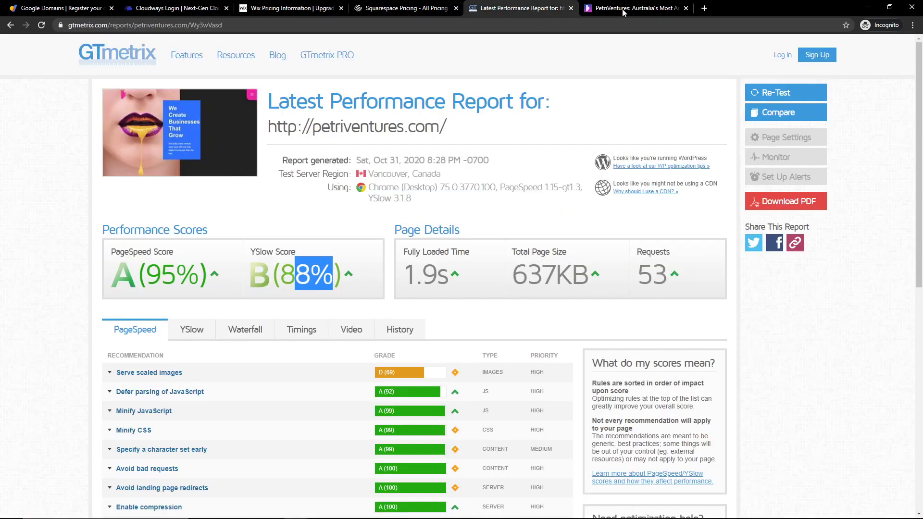
{"action": "left_click", "coordinate": [142, 265]}
{"action": "left_click_drag", "start_coordinate": [142, 265], "coordinate": [313, 274]}
{"action": "left_click", "coordinate": [312, 274]}
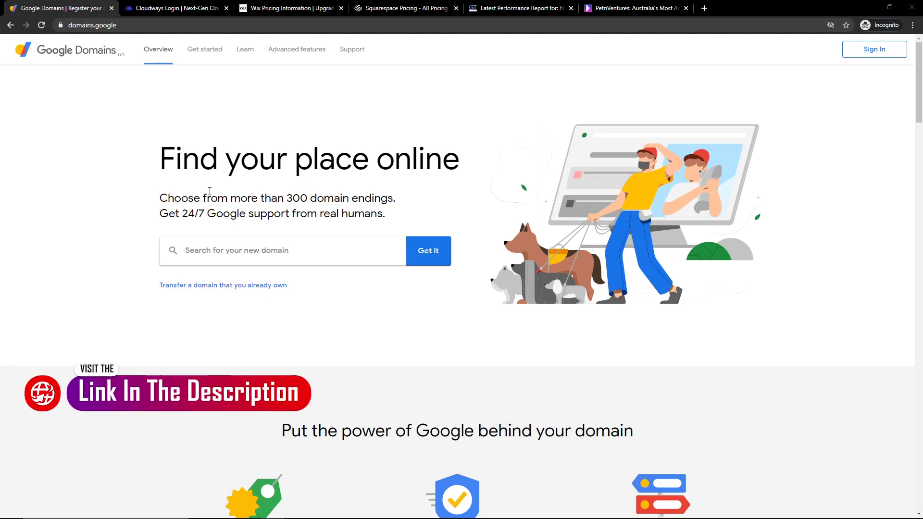
Focus the 'Search for your new domain' box and highlight the hero heading and subtitle text.
{"action": "left_click", "coordinate": [227, 247]}
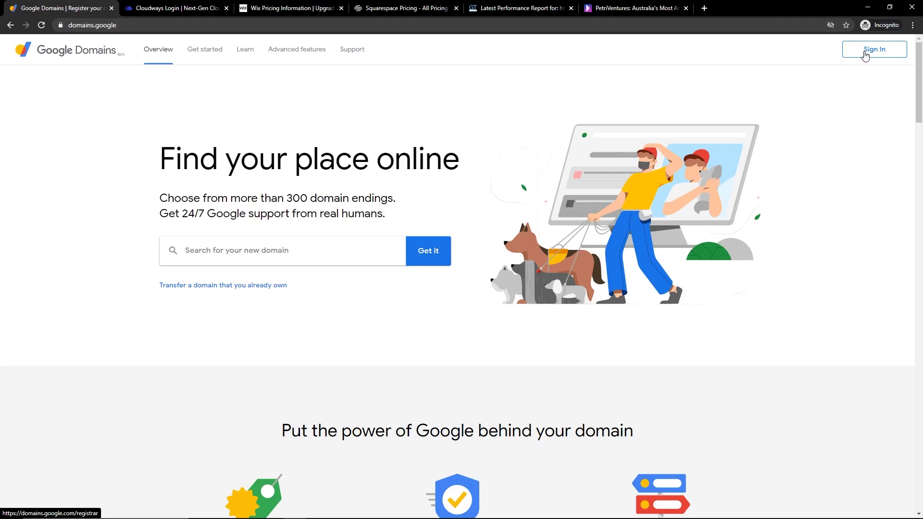
{"action": "left_click_drag", "start_coordinate": [175, 160], "coordinate": [396, 201]}
{"action": "left_click", "coordinate": [425, 218]}
{"action": "left_click_drag", "start_coordinate": [449, 212], "coordinate": [288, 293]}
{"action": "double_click", "coordinate": [164, 156]}
{"action": "left_click", "coordinate": [164, 155]}
{"action": "left_click_drag", "start_coordinate": [163, 155], "coordinate": [403, 220]}
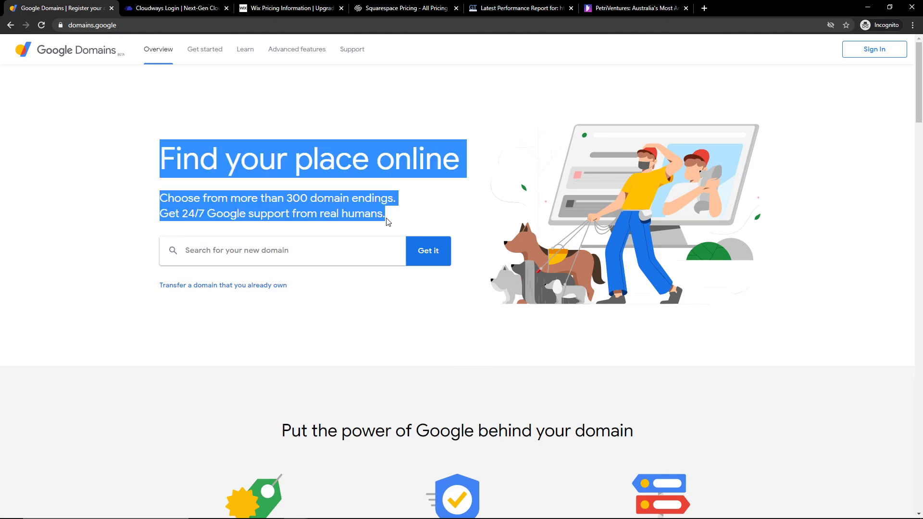
{"action": "left_click", "coordinate": [396, 212]}
{"action": "left_click_drag", "start_coordinate": [396, 212], "coordinate": [165, 159]}
{"action": "left_click", "coordinate": [167, 151]}
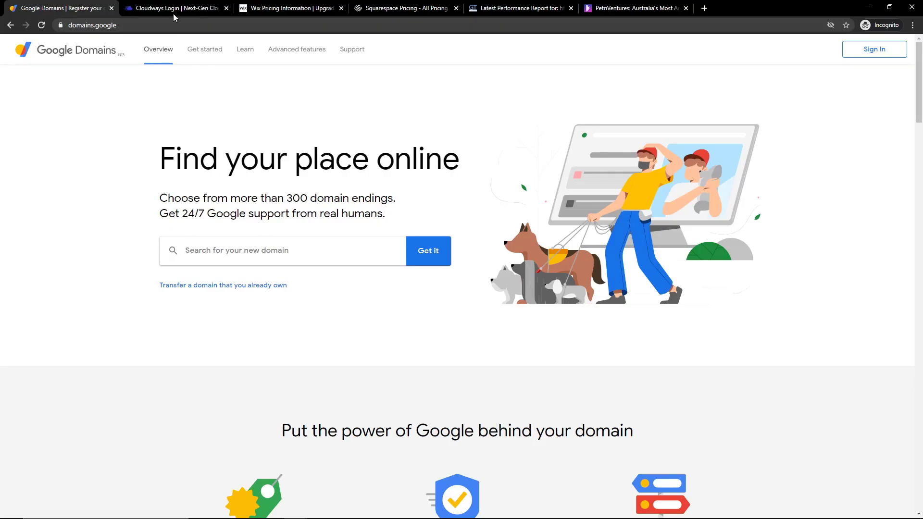
View the Cloudways START FREE signup form, then return to Google Domains.
{"action": "left_click", "coordinate": [172, 10]}
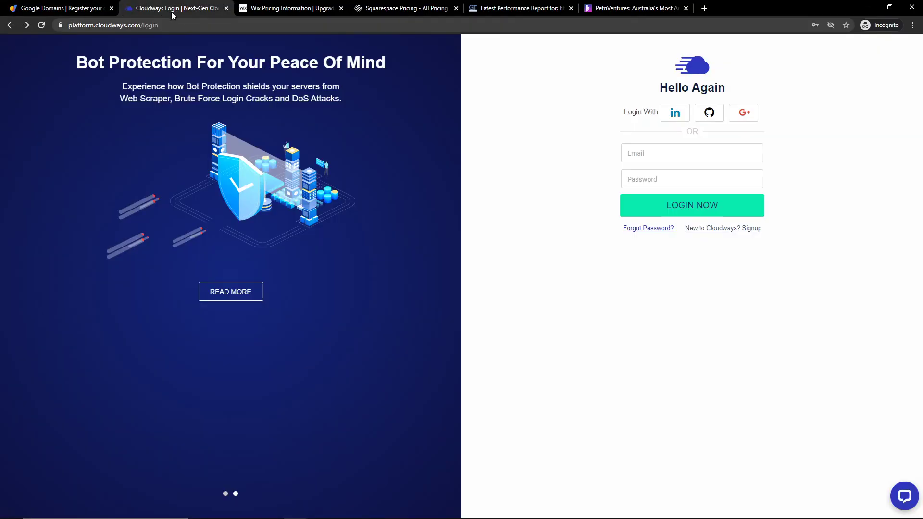
{"action": "left_click", "coordinate": [10, 25]}
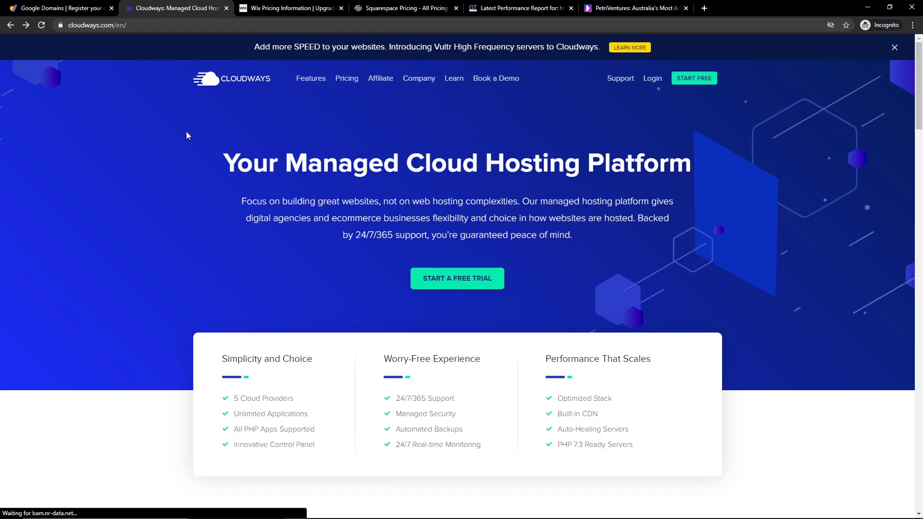
{"action": "left_click", "coordinate": [694, 78]}
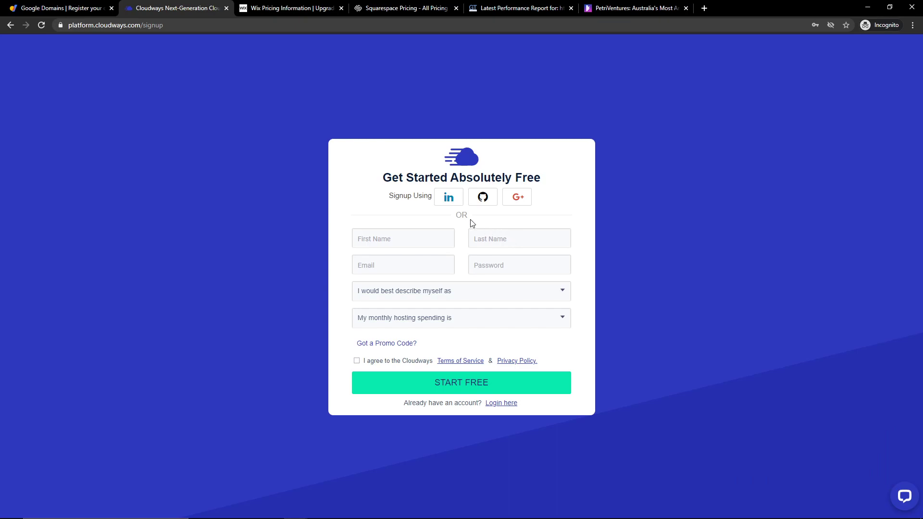
{"action": "left_click", "coordinate": [64, 9]}
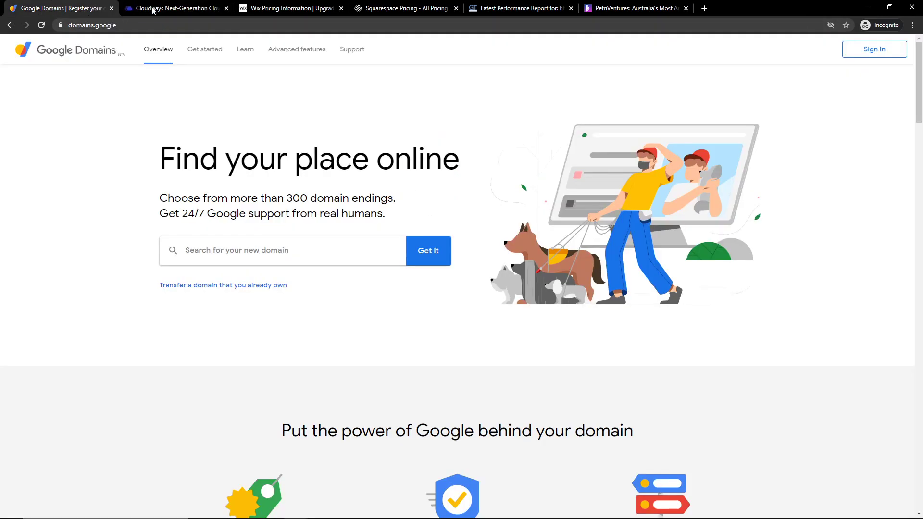
Close the Wix, Squarespace and GTmetrix tabs and switch to the My domains window.
{"action": "left_click", "coordinate": [150, 11]}
{"action": "left_click", "coordinate": [333, 9]}
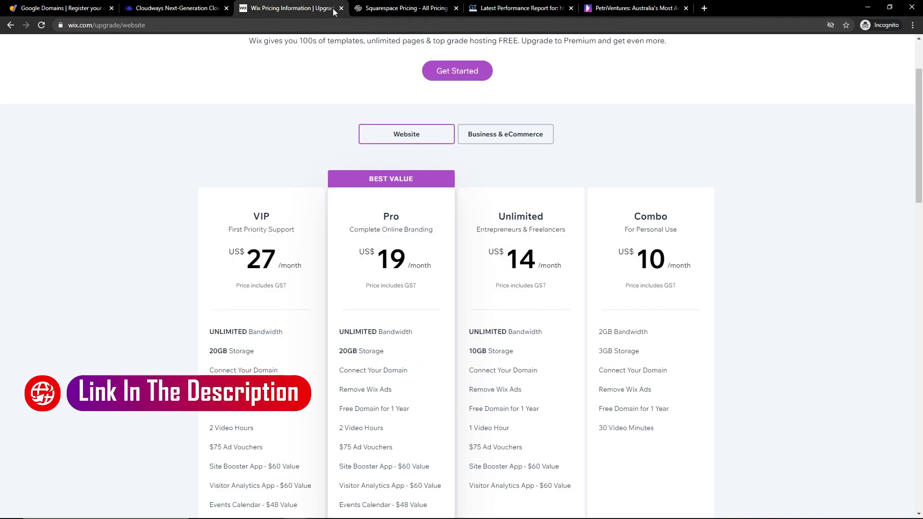
{"action": "left_click", "coordinate": [341, 8]}
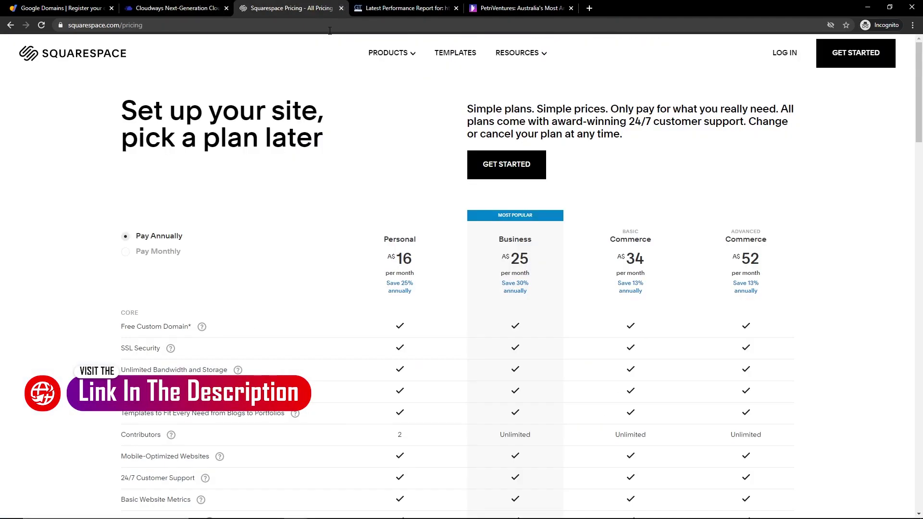
{"action": "left_click", "coordinate": [341, 8]}
{"action": "left_click", "coordinate": [342, 9]}
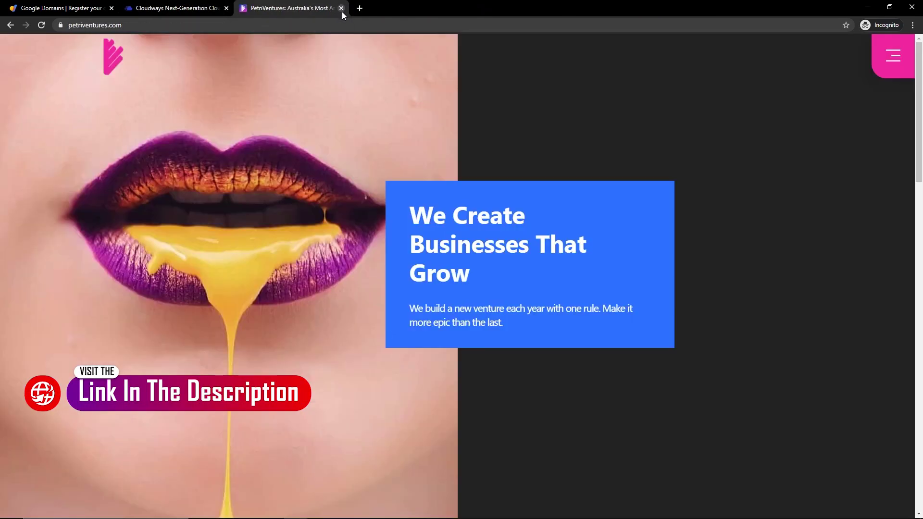
{"action": "key", "text": "alt+Tab"}
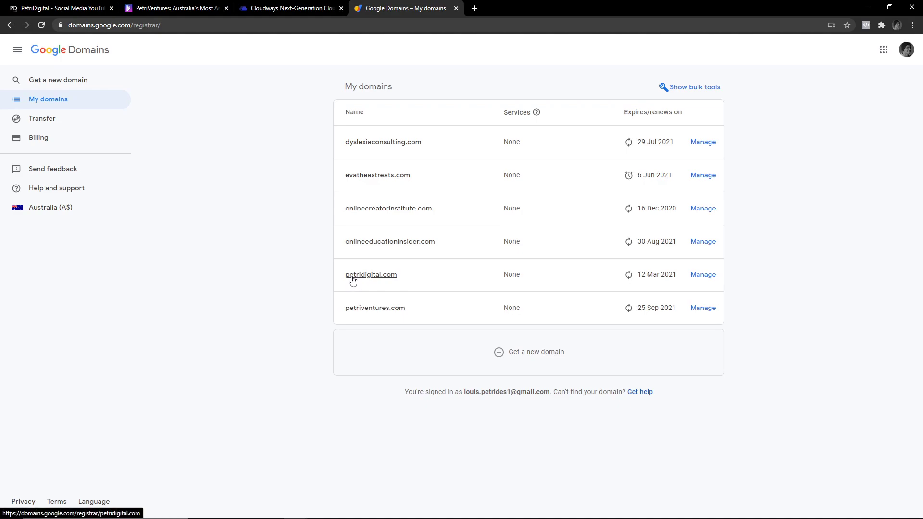
Scroll the petridigital.com homepage from top to footer, then open it in a new tab.
{"action": "left_click_drag", "start_coordinate": [425, 278], "coordinate": [344, 280]}
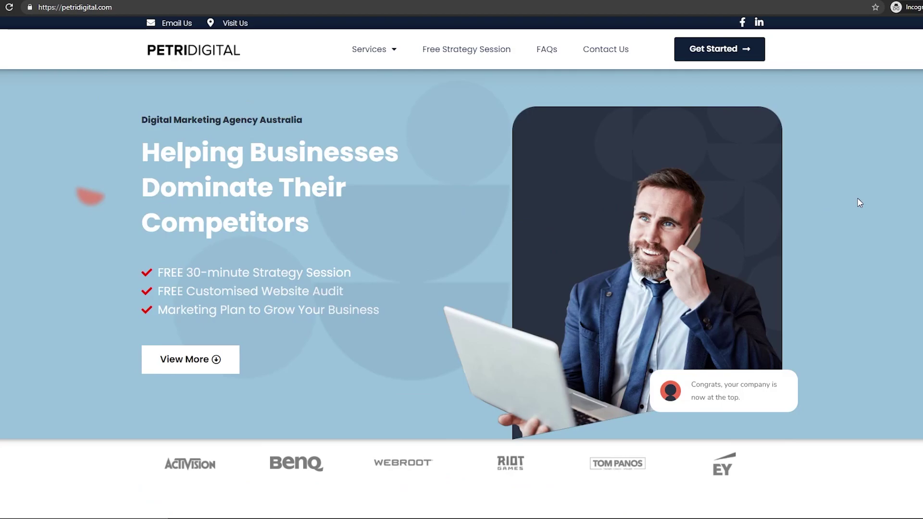
{"action": "scroll", "coordinate": [858, 198], "scroll_direction": "down", "scroll_amount": 3}
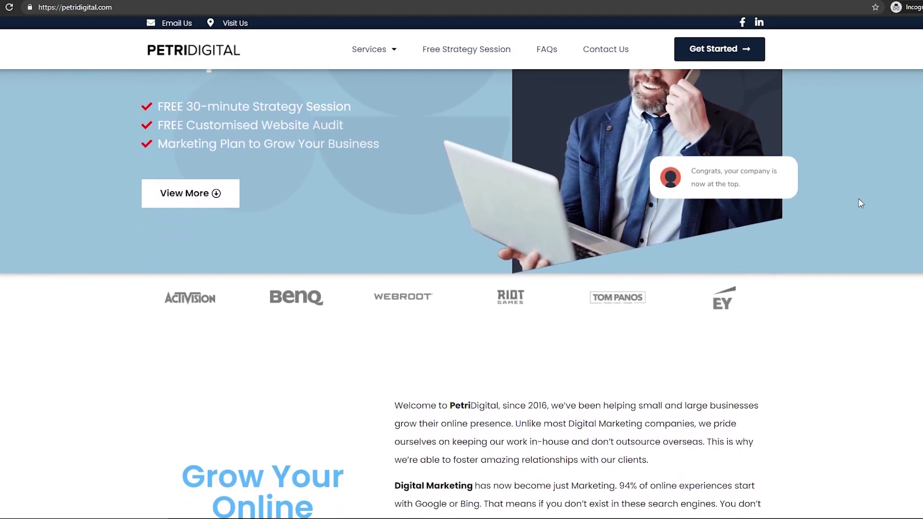
{"action": "scroll", "coordinate": [857, 204], "scroll_direction": "down", "scroll_amount": 7}
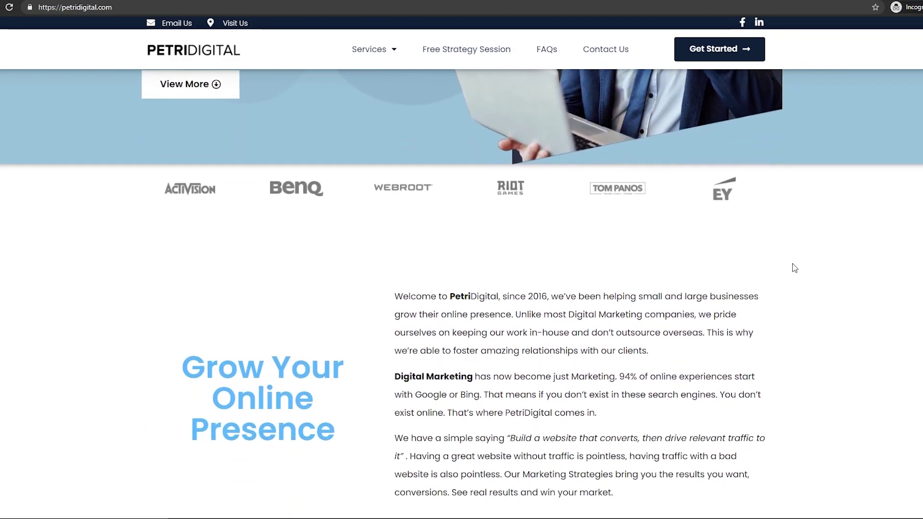
{"action": "key", "text": "Home"}
{"action": "scroll", "coordinate": [840, 298], "scroll_direction": "down", "scroll_amount": 15}
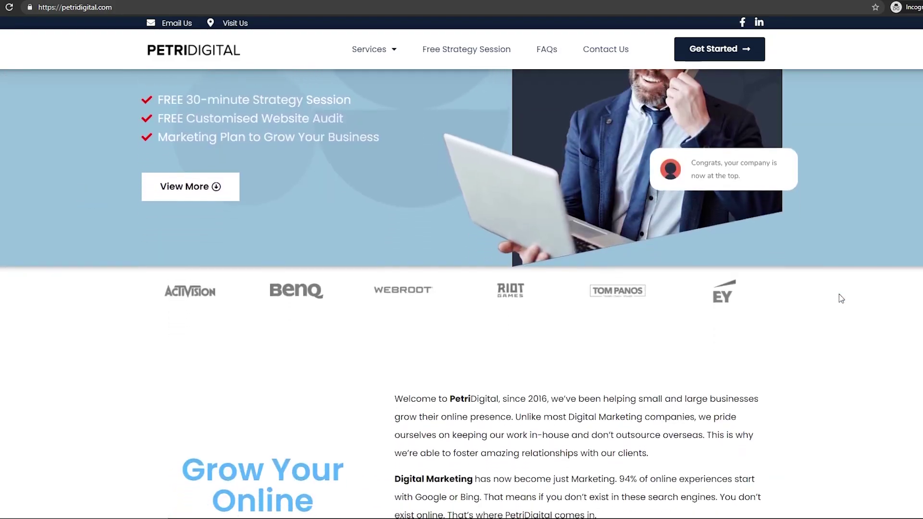
{"action": "scroll", "coordinate": [841, 299], "scroll_direction": "down", "scroll_amount": 20}
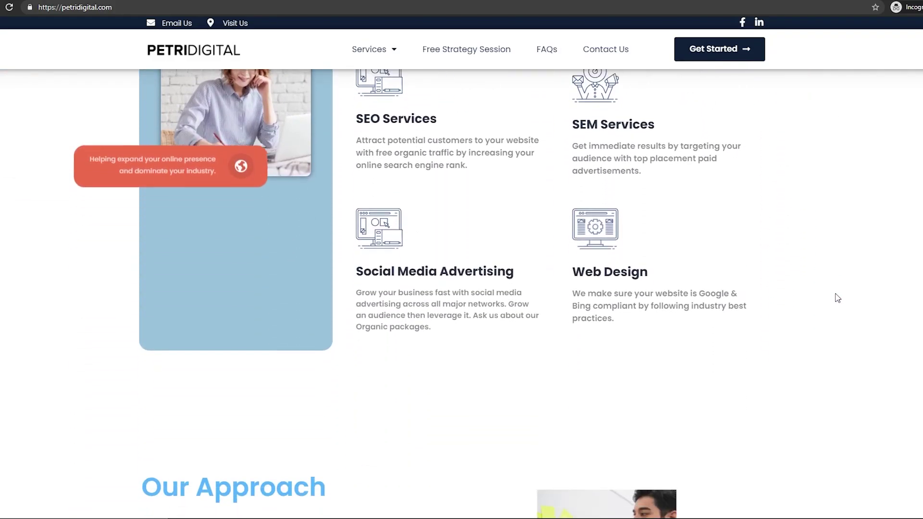
{"action": "scroll", "coordinate": [835, 297], "scroll_direction": "down", "scroll_amount": 5}
{"action": "key", "text": "End"}
{"action": "scroll", "coordinate": [808, 327], "scroll_direction": "up", "scroll_amount": 15}
{"action": "scroll", "coordinate": [798, 336], "scroll_direction": "up", "scroll_amount": 20}
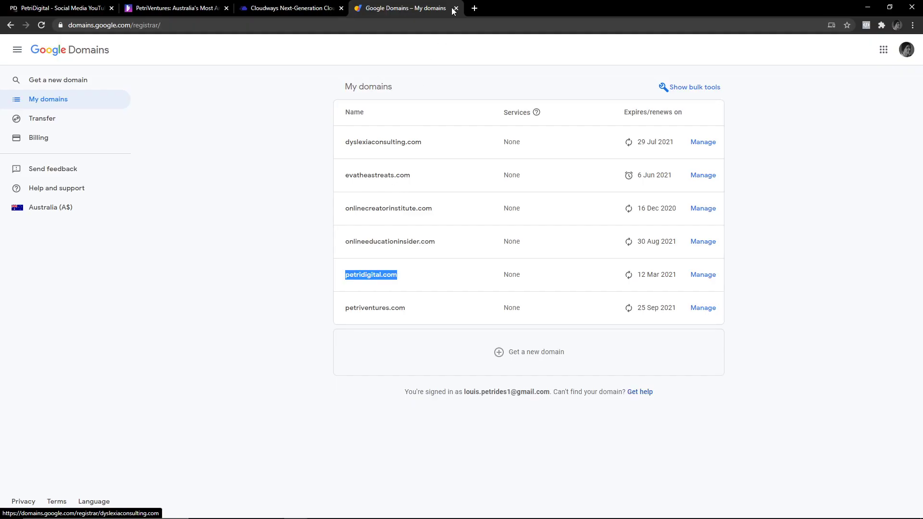
{"action": "left_click_drag", "start_coordinate": [371, 272], "coordinate": [470, 7]}
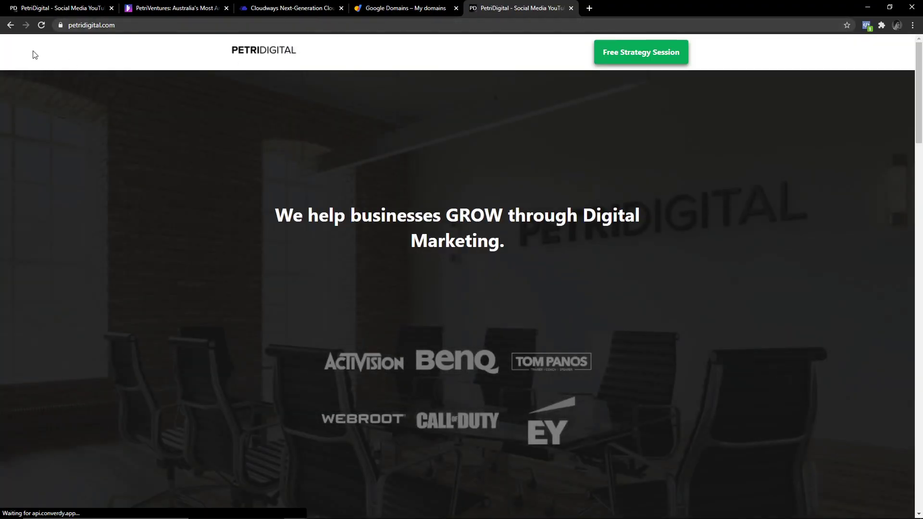
Scroll the new petridigital.com tab, then return to the Google Domains list.
{"action": "scroll", "coordinate": [317, 190], "scroll_direction": "down", "scroll_amount": 20}
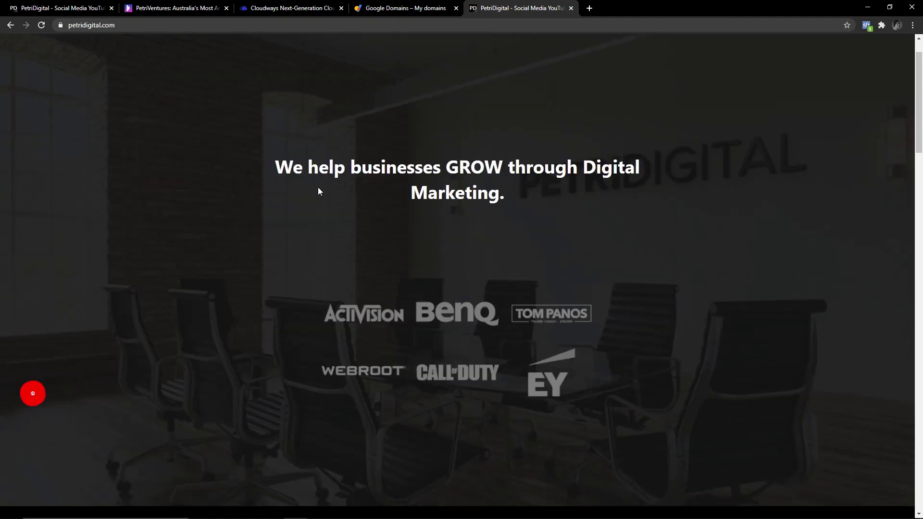
{"action": "scroll", "coordinate": [310, 187], "scroll_direction": "down", "scroll_amount": 12}
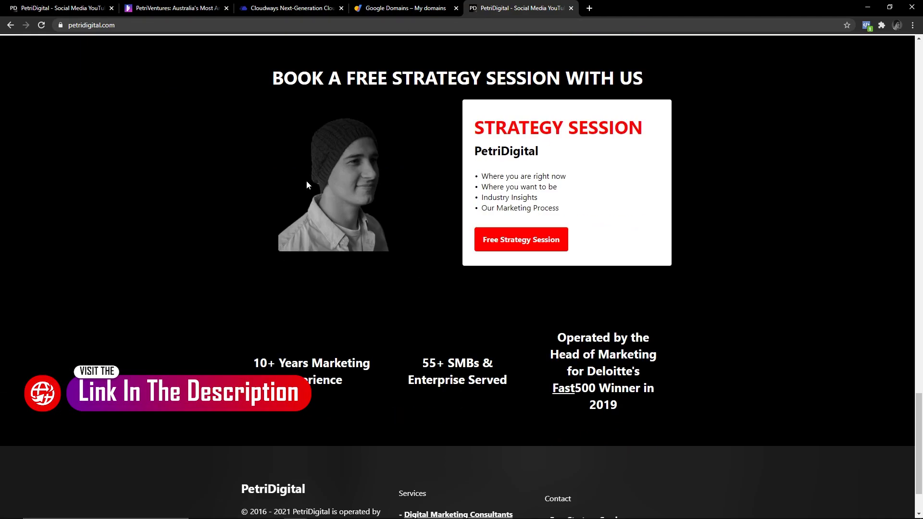
{"action": "scroll", "coordinate": [305, 193], "scroll_direction": "up", "scroll_amount": 18}
{"action": "scroll", "coordinate": [303, 203], "scroll_direction": "up", "scroll_amount": 10}
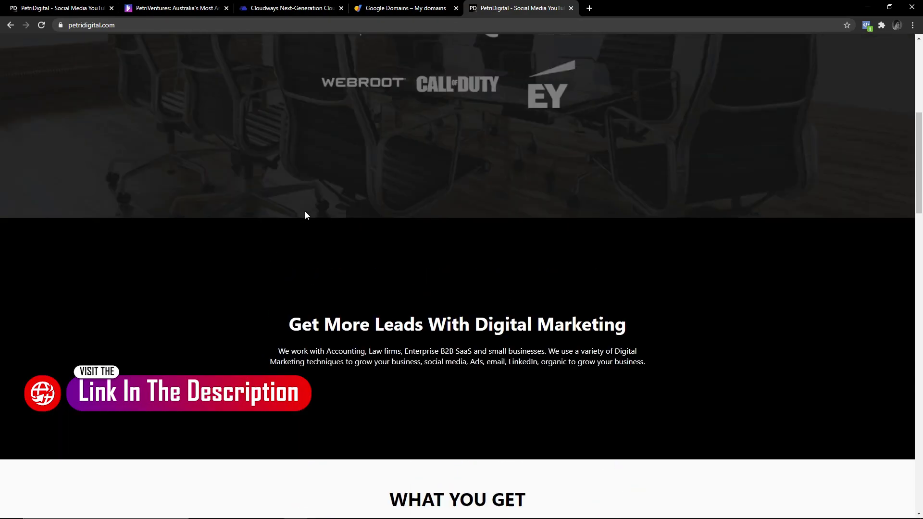
{"action": "left_click", "coordinate": [402, 9]}
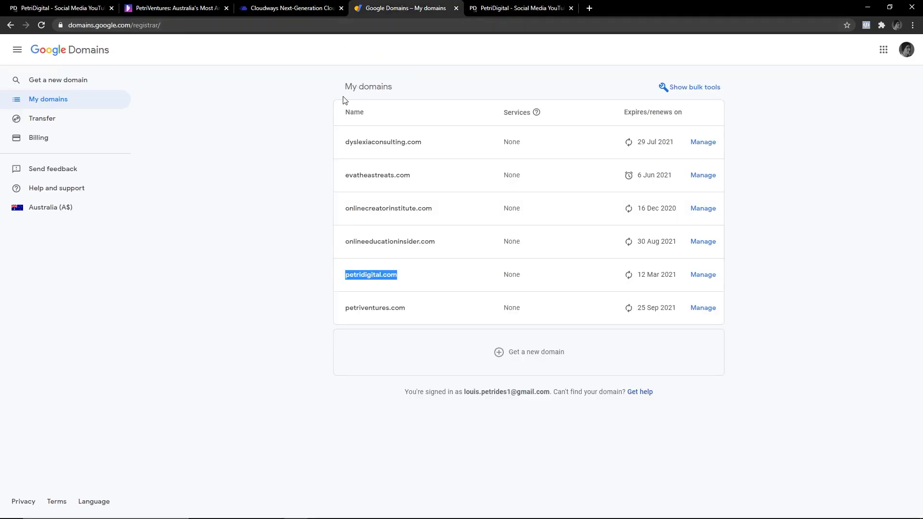
{"action": "left_click", "coordinate": [425, 92]}
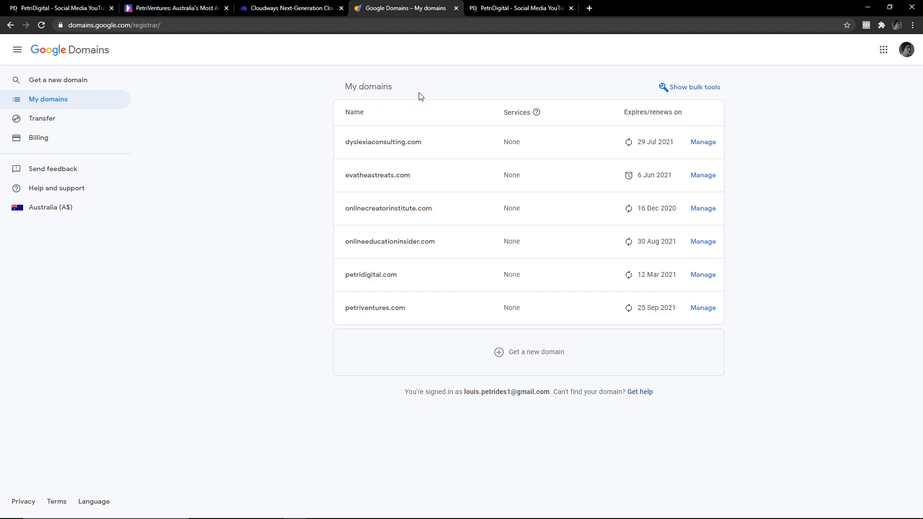
Go to the Cloudways Servers list and start adding a new server.
{"action": "left_click", "coordinate": [291, 7]}
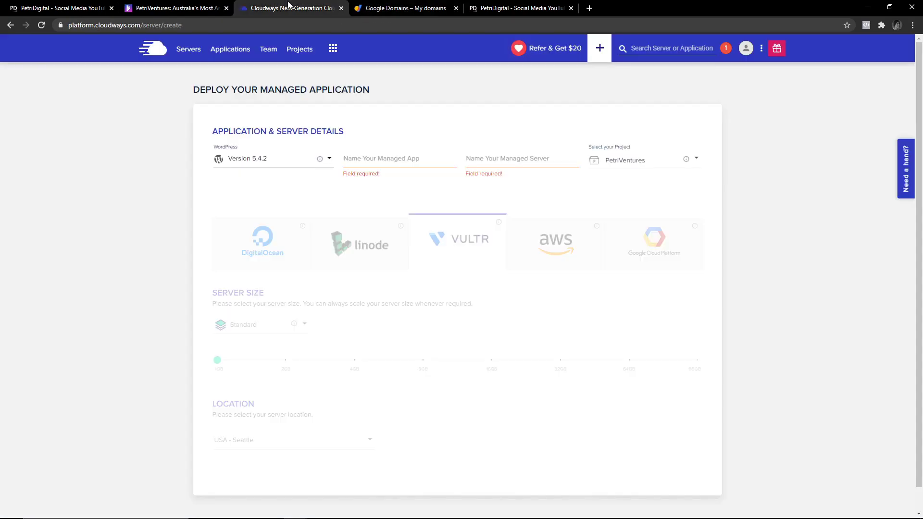
{"action": "left_click", "coordinate": [192, 49]}
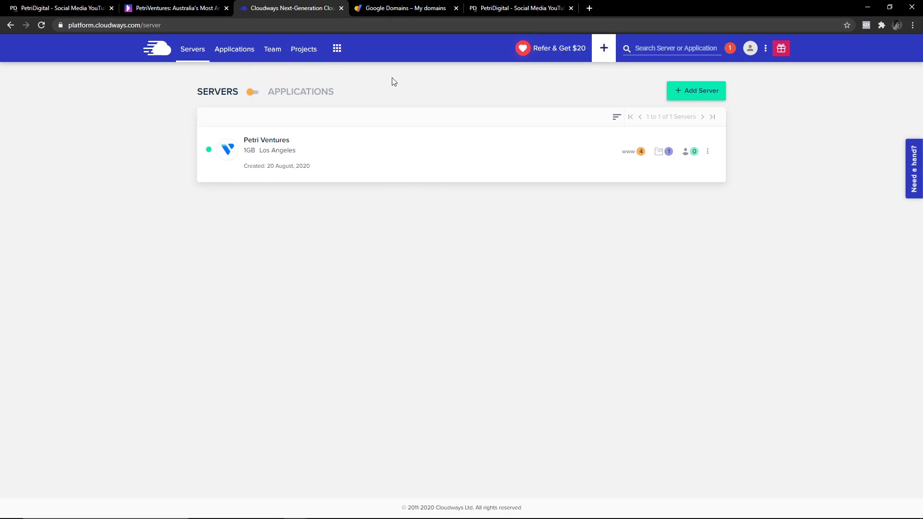
{"action": "left_click", "coordinate": [710, 92]}
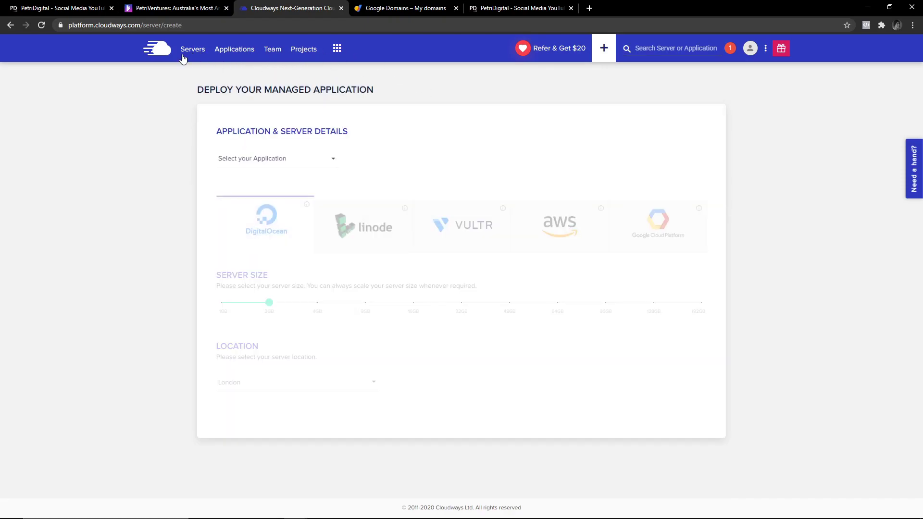
Choose WordPress Version 5.4.2 as the application to deploy.
{"action": "left_click", "coordinate": [294, 162]}
{"action": "scroll", "coordinate": [283, 217], "scroll_direction": "down", "scroll_amount": 3}
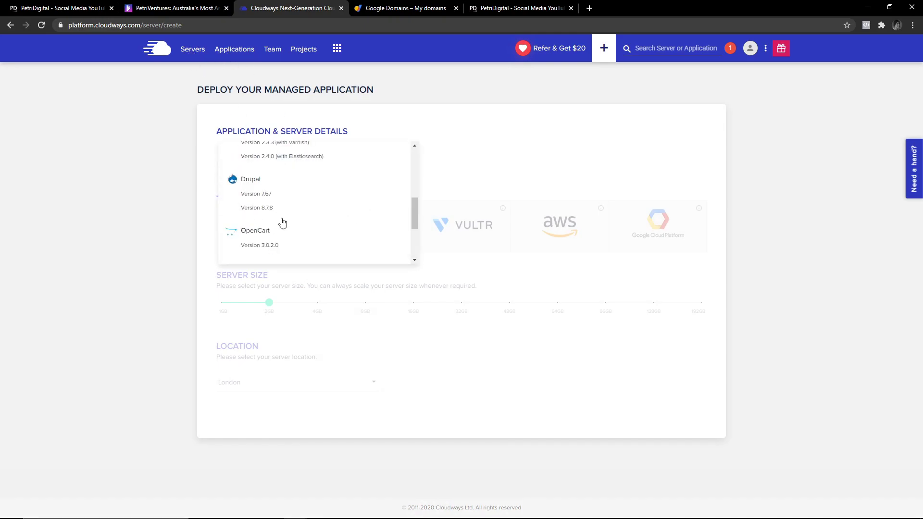
{"action": "scroll", "coordinate": [268, 205], "scroll_direction": "up", "scroll_amount": 3}
{"action": "left_click", "coordinate": [287, 167]}
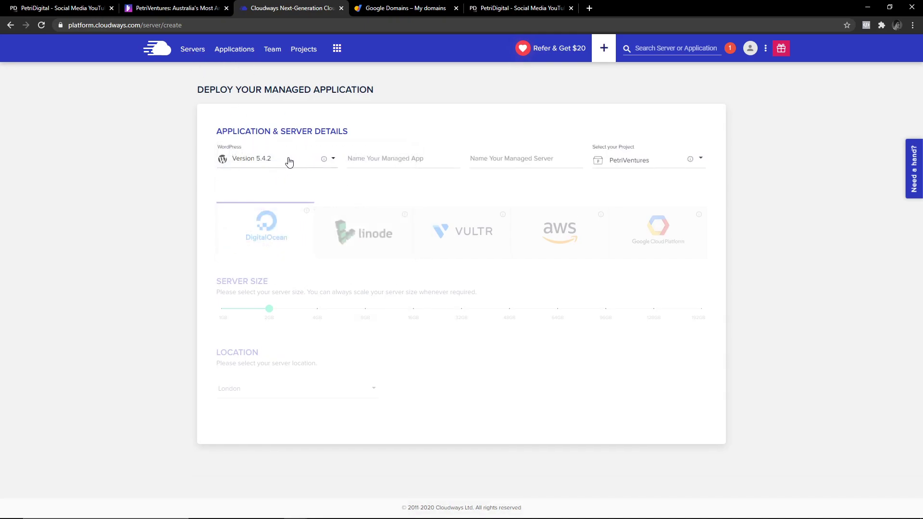
{"action": "left_click", "coordinate": [378, 161]}
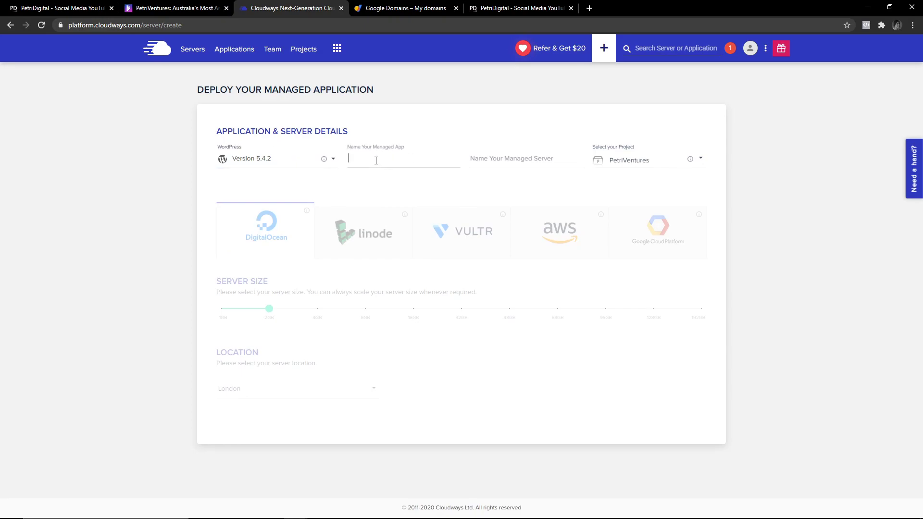
{"action": "left_click", "coordinate": [307, 160]}
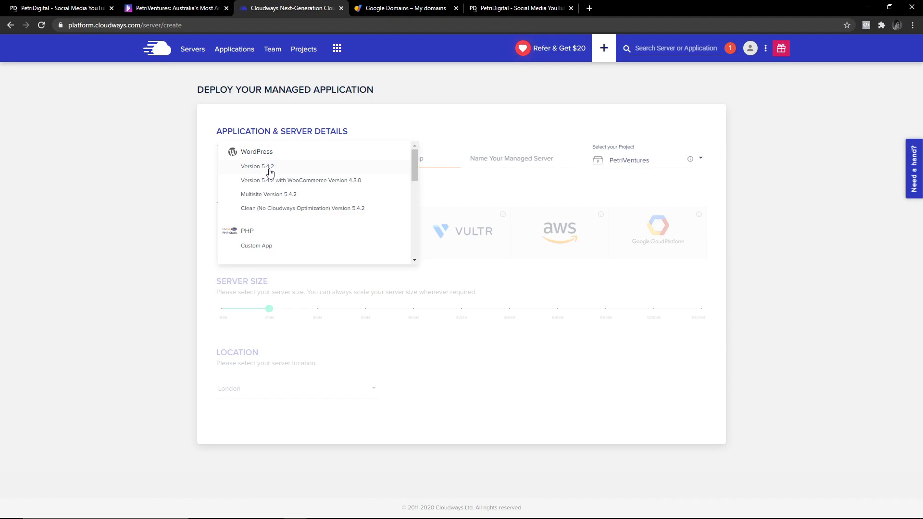
{"action": "left_click", "coordinate": [270, 172]}
Give the app and server the same typed name, keeping project PetriVentures and 1GB size.
{"action": "left_click", "coordinate": [405, 161]}
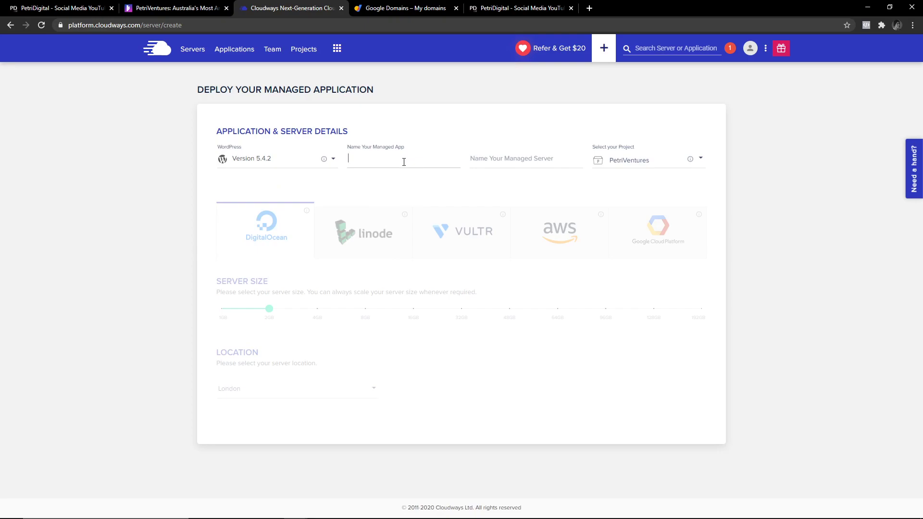
{"action": "type", "text": "Creator Lou"}
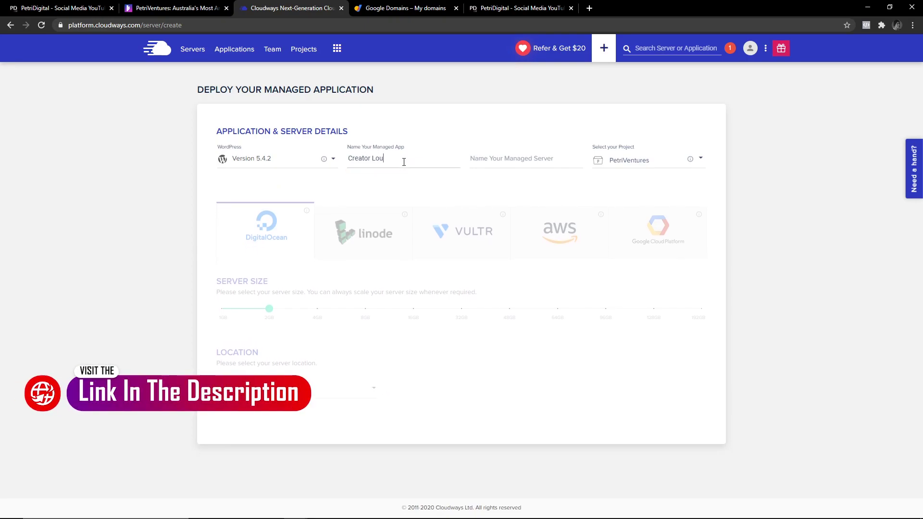
{"action": "type", "text": "is"}
{"action": "key", "text": "ctrl+a"}
{"action": "key", "text": "ctrl+c"}
{"action": "left_click", "coordinate": [528, 159]}
{"action": "key", "text": "ctrl+v"}
{"action": "left_click", "coordinate": [660, 161]}
{"action": "left_click", "coordinate": [630, 185]}
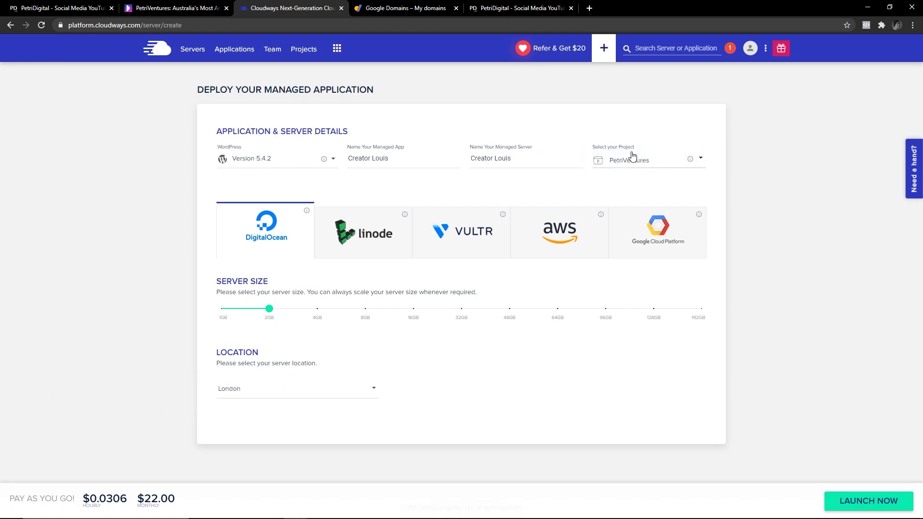
{"action": "left_click", "coordinate": [222, 309]}
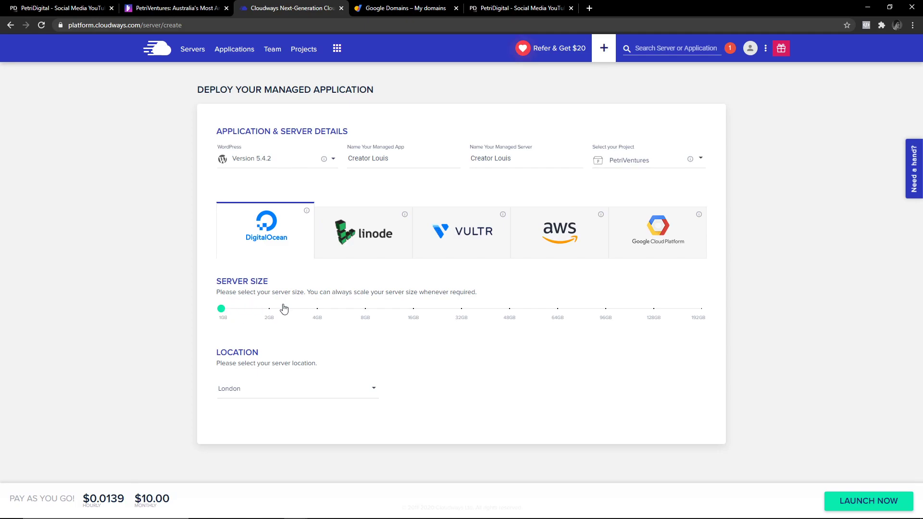
Pick Vultr at 1GB after trying 2GB and previewing the AWS and Google Cloud options.
{"action": "left_click", "coordinate": [459, 222]}
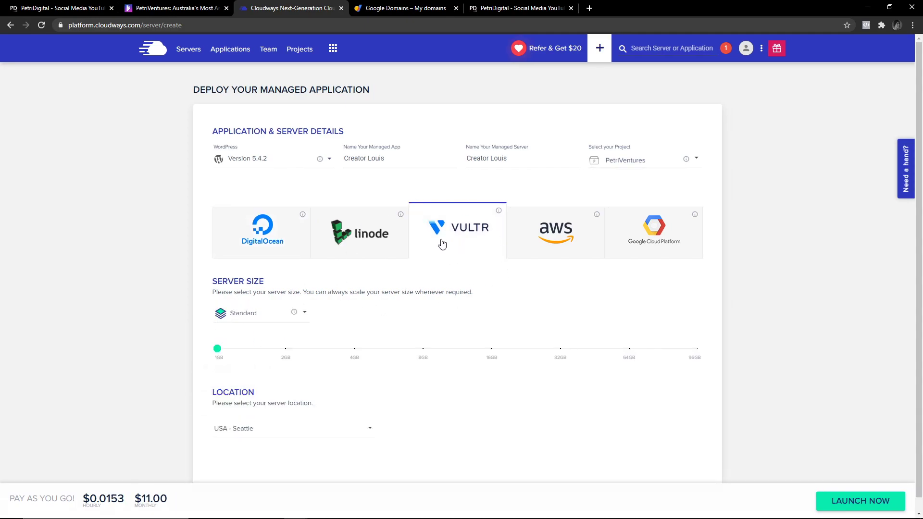
{"action": "scroll", "coordinate": [432, 269], "scroll_direction": "down", "scroll_amount": 1}
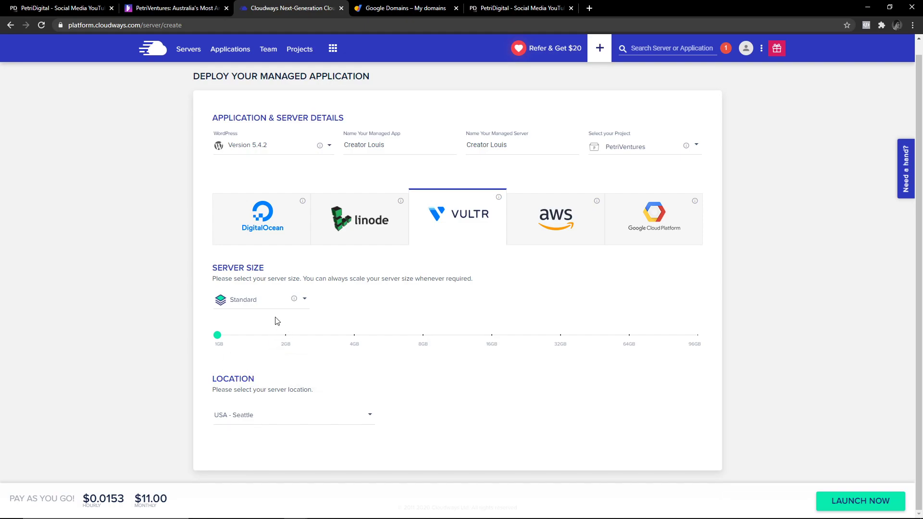
{"action": "left_click_drag", "start_coordinate": [364, 343], "coordinate": [227, 339]}
{"action": "left_click", "coordinate": [288, 340]}
{"action": "left_click", "coordinate": [218, 337]}
{"action": "left_click", "coordinate": [564, 222]}
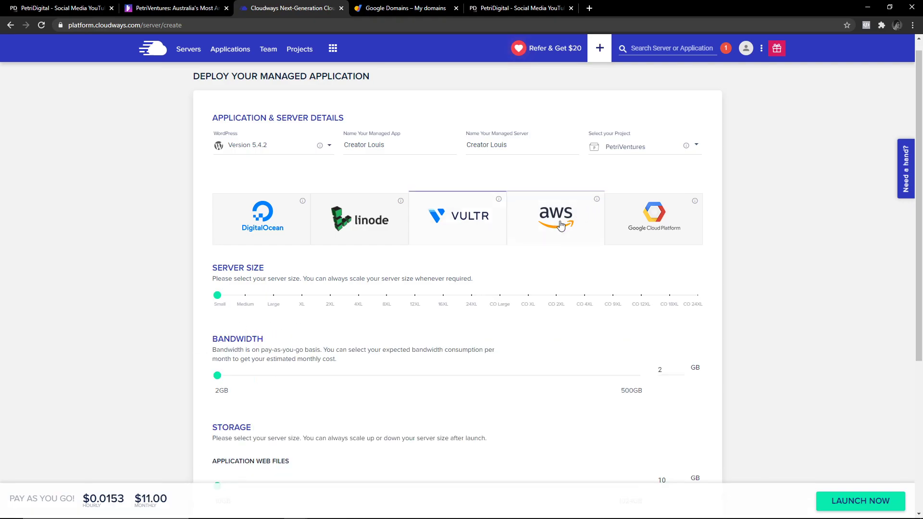
{"action": "left_click", "coordinate": [650, 232]}
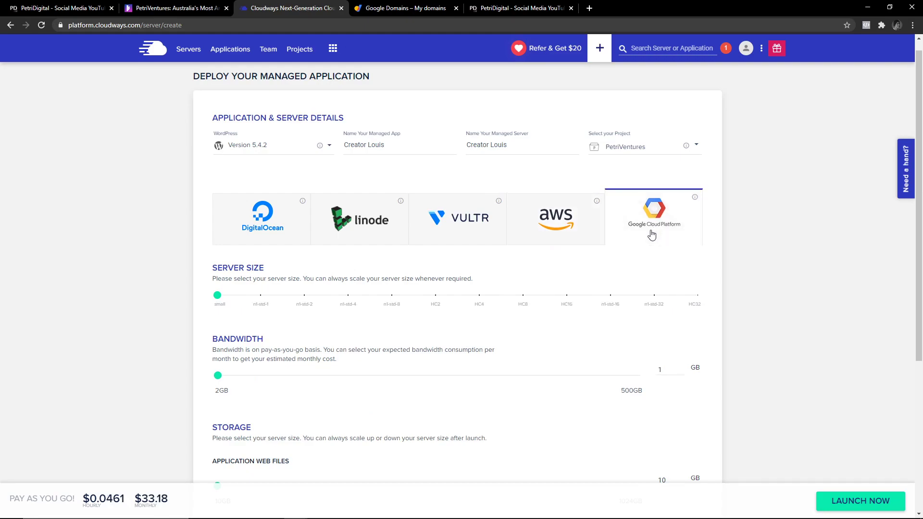
{"action": "left_click", "coordinate": [457, 226]}
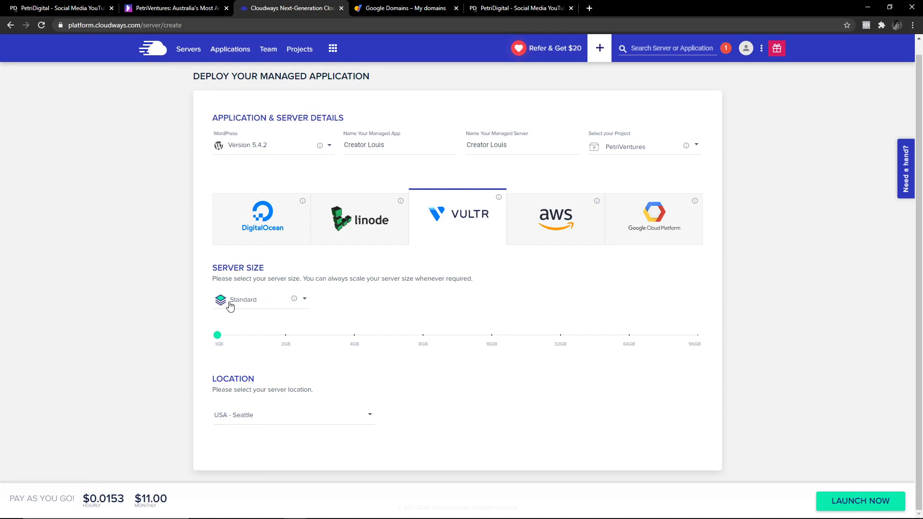
Browse the server locations and choose USA - Los Angeles.
{"action": "left_click", "coordinate": [287, 417]}
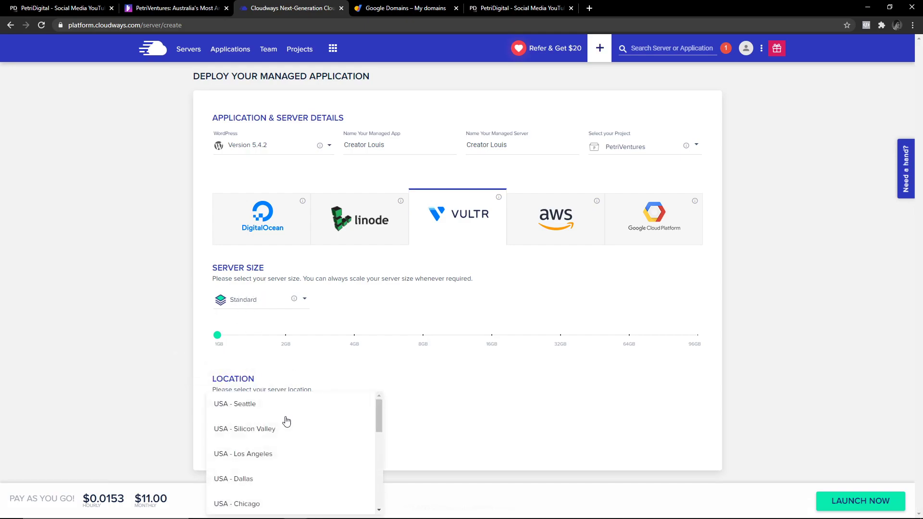
{"action": "left_click_drag", "start_coordinate": [379, 408], "coordinate": [376, 415]}
{"action": "scroll", "coordinate": [377, 422], "scroll_direction": "up", "scroll_amount": 1}
{"action": "left_click", "coordinate": [263, 454]}
Review the location list again and pick Asia Pacific - Sydney.
{"action": "left_click", "coordinate": [314, 416]}
{"action": "left_click_drag", "start_coordinate": [379, 384], "coordinate": [376, 435]}
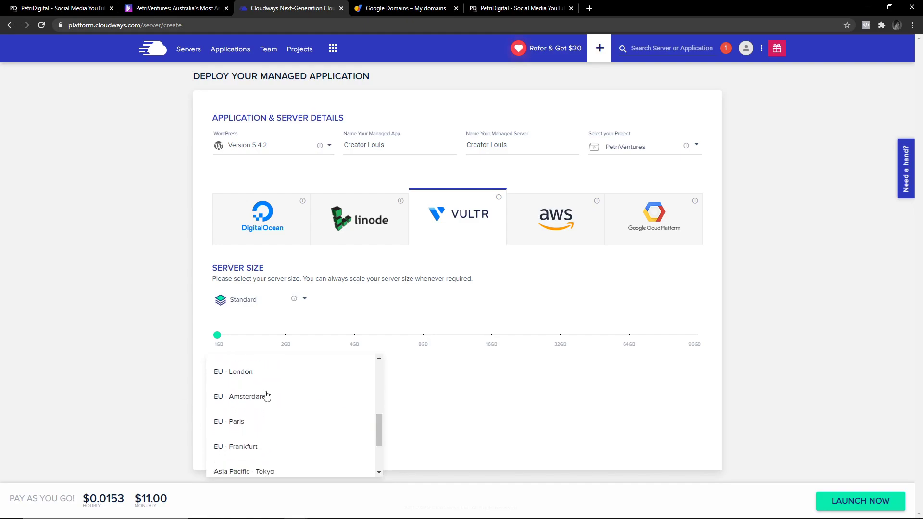
{"action": "scroll", "coordinate": [382, 434], "scroll_direction": "down", "scroll_amount": 1}
{"action": "scroll", "coordinate": [382, 444], "scroll_direction": "down", "scroll_amount": 1}
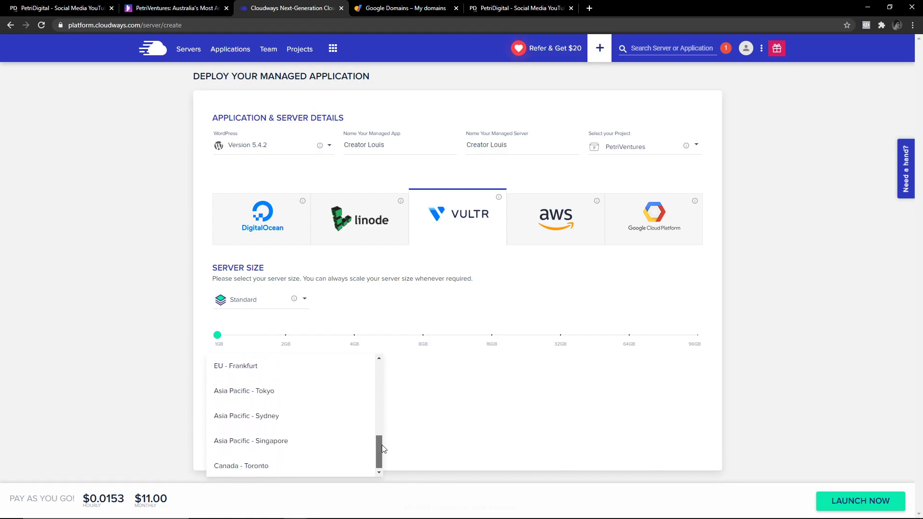
{"action": "scroll", "coordinate": [385, 457], "scroll_direction": "up", "scroll_amount": 3}
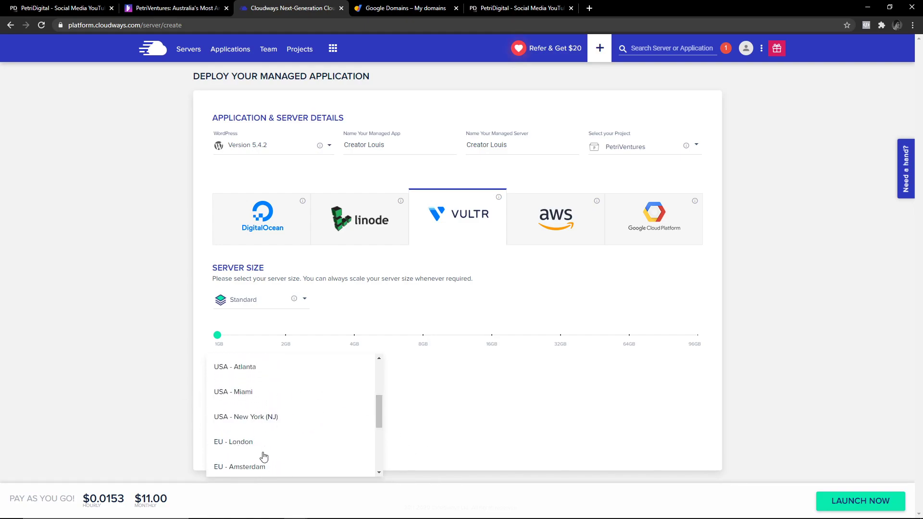
{"action": "scroll", "coordinate": [242, 445], "scroll_direction": "down", "scroll_amount": 2}
{"action": "scroll", "coordinate": [244, 444], "scroll_direction": "up", "scroll_amount": 3}
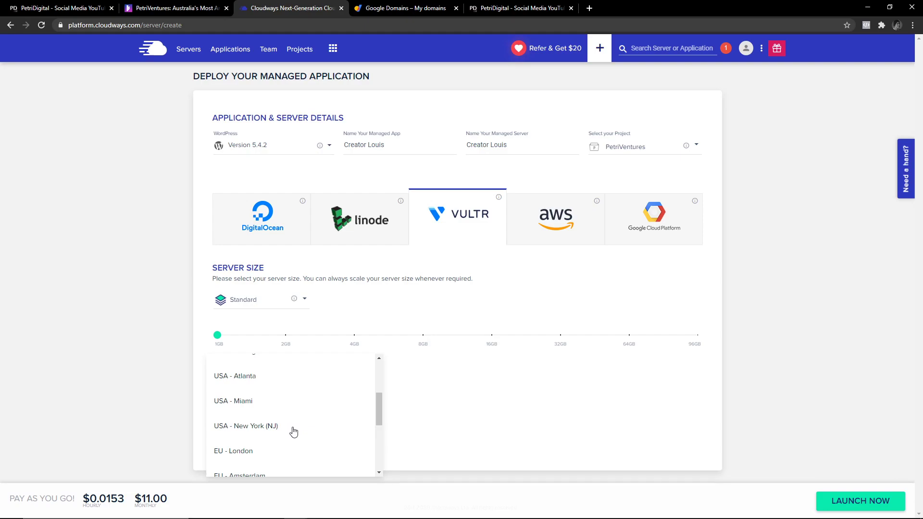
{"action": "left_click", "coordinate": [395, 379]}
{"action": "left_click", "coordinate": [335, 419]}
{"action": "scroll", "coordinate": [382, 413], "scroll_direction": "down", "scroll_amount": 3}
{"action": "left_click_drag", "start_coordinate": [382, 416], "coordinate": [272, 434]}
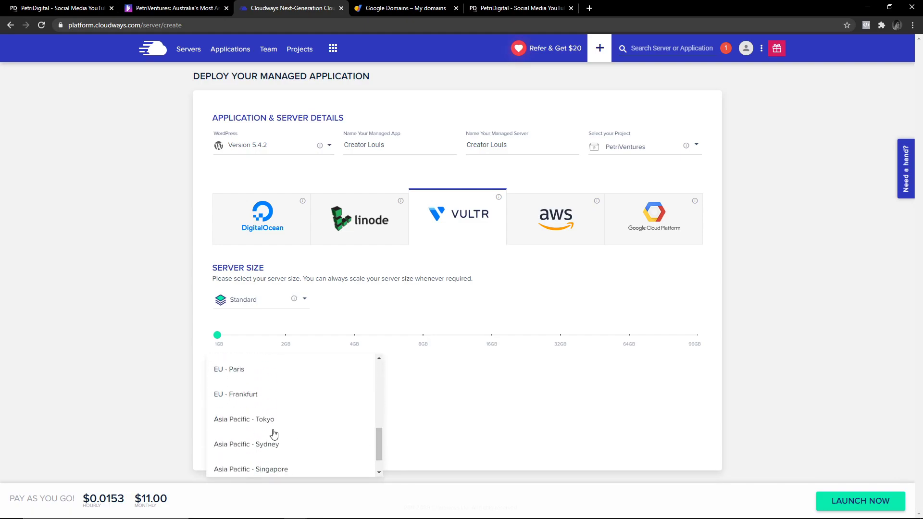
{"action": "left_click", "coordinate": [273, 441]}
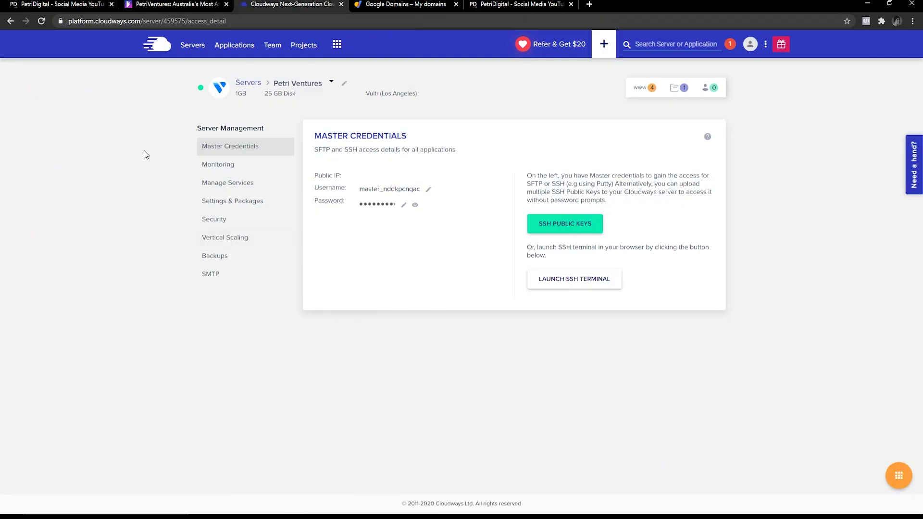
Show the Petri Ventures server's package versions under Settings & Packages: PHP 7.4, MariaDB 10.3.
{"action": "left_click", "coordinate": [239, 210]}
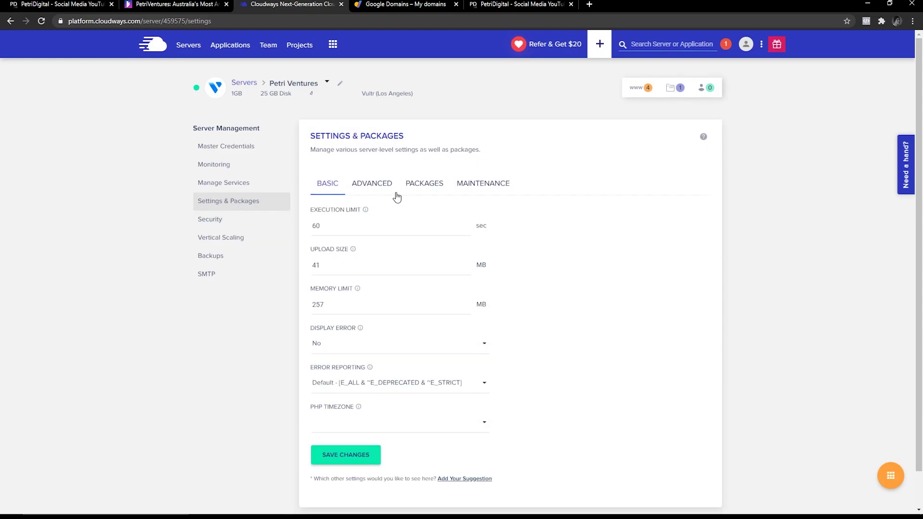
{"action": "left_click", "coordinate": [417, 189]}
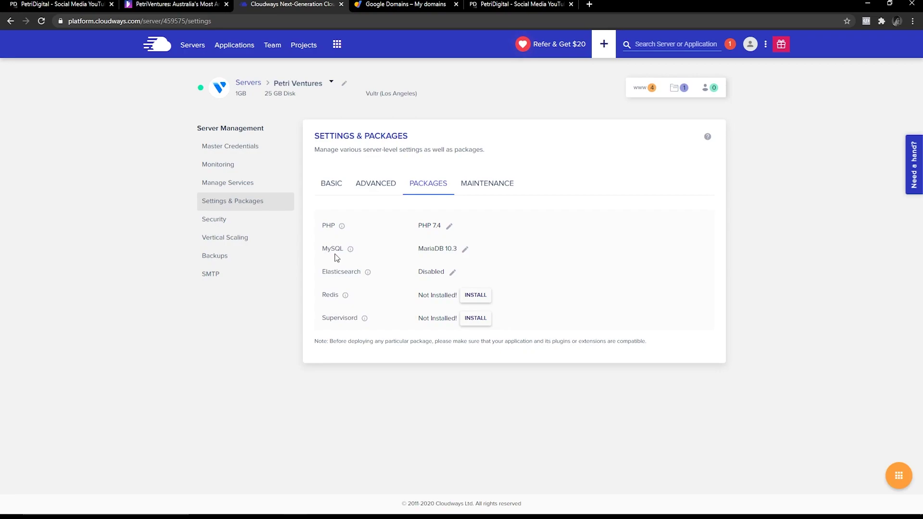
{"action": "left_click", "coordinate": [449, 226]}
{"action": "left_click", "coordinate": [461, 229]}
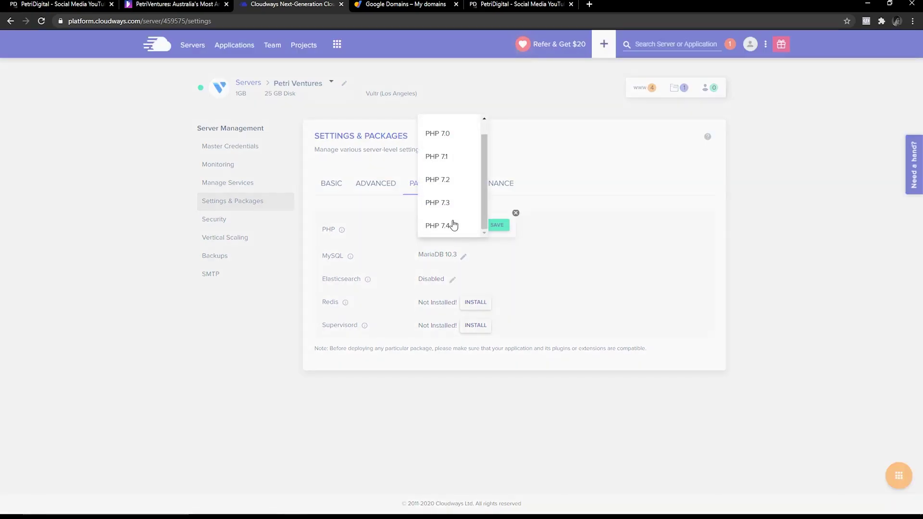
{"action": "left_click", "coordinate": [598, 240]}
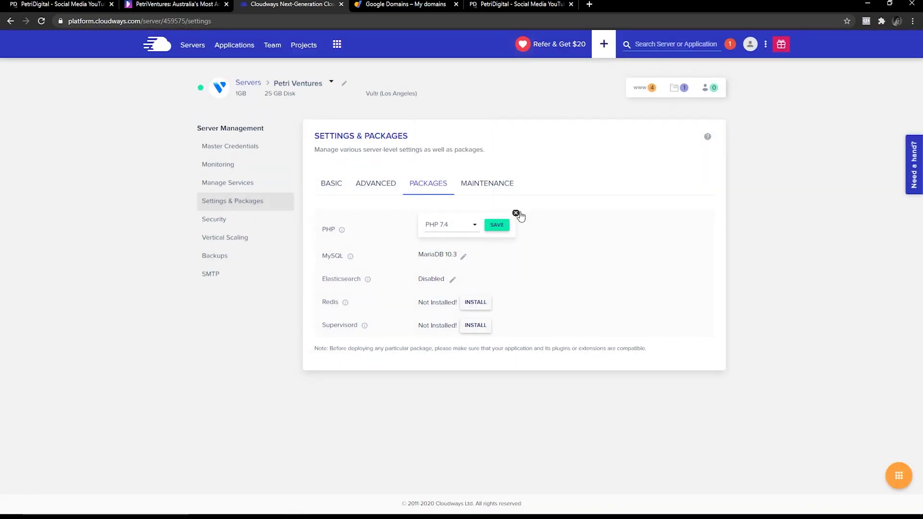
{"action": "left_click", "coordinate": [516, 213]}
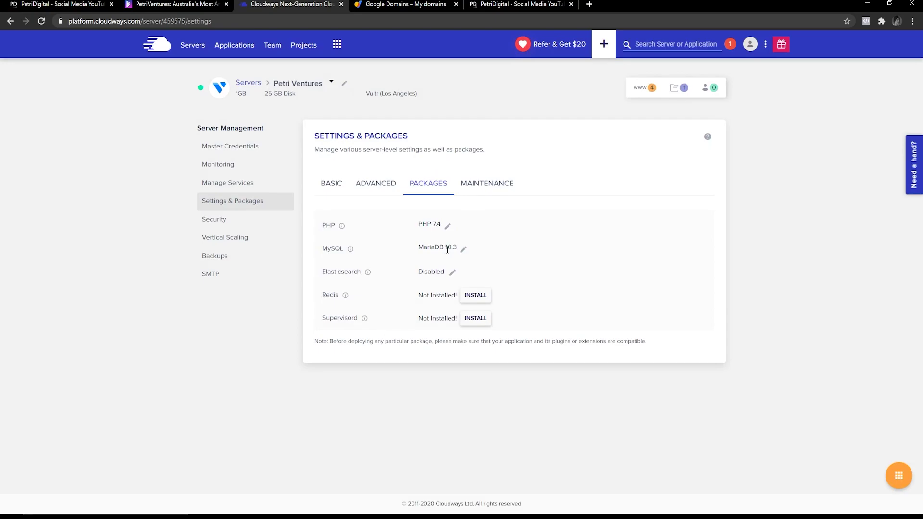
{"action": "left_click", "coordinate": [464, 252]}
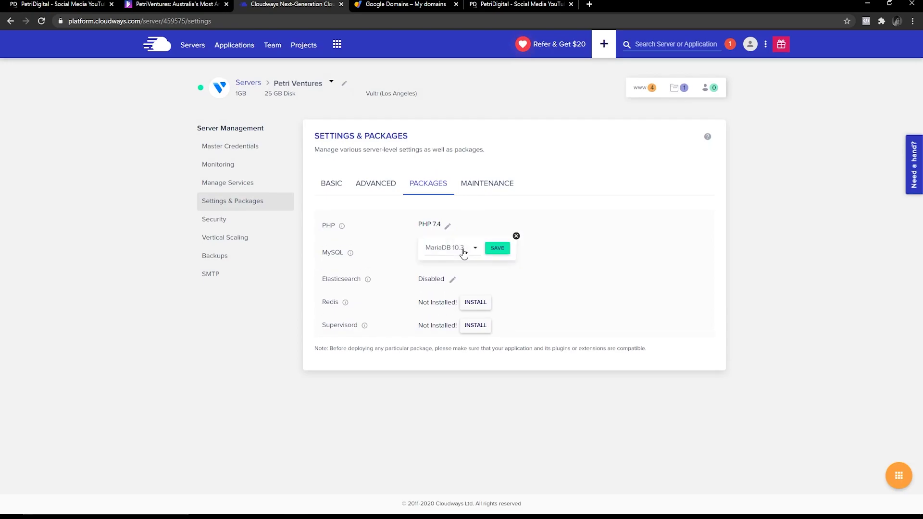
{"action": "left_click", "coordinate": [469, 253]}
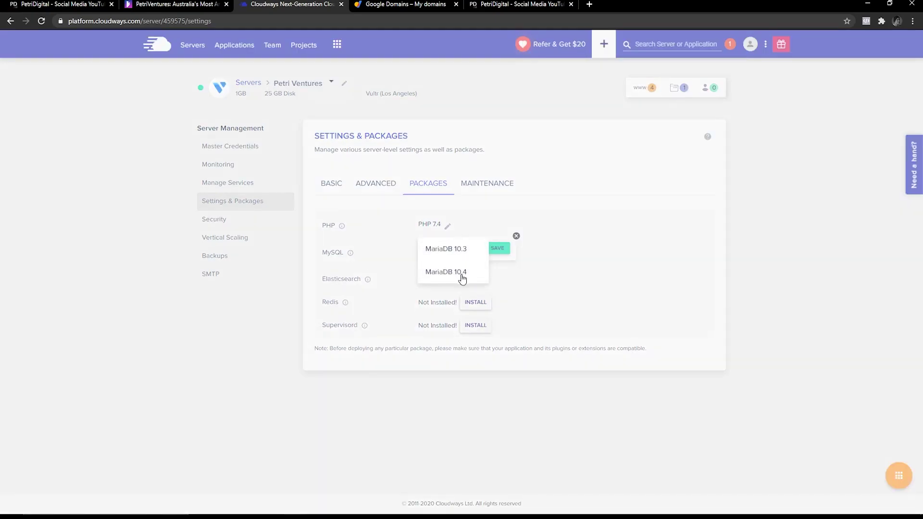
{"action": "left_click", "coordinate": [408, 264]}
{"action": "left_click", "coordinate": [475, 243]}
{"action": "left_click", "coordinate": [518, 237]}
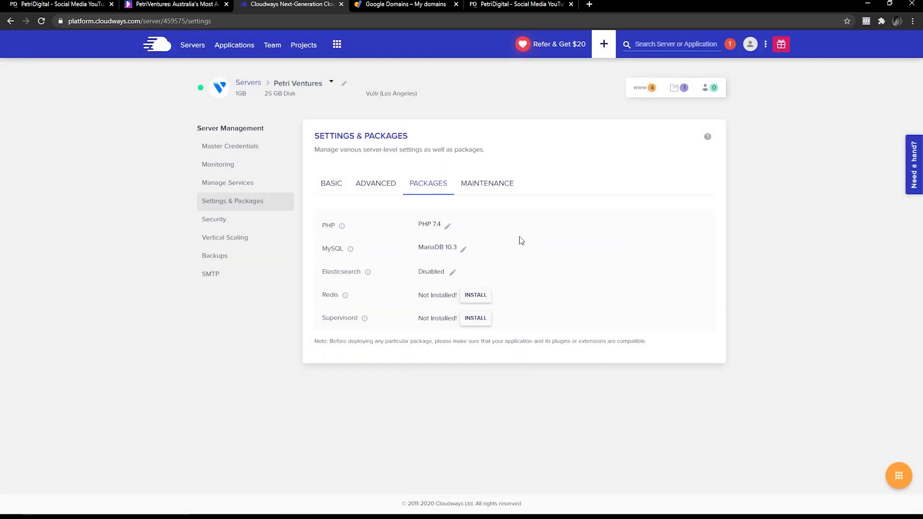
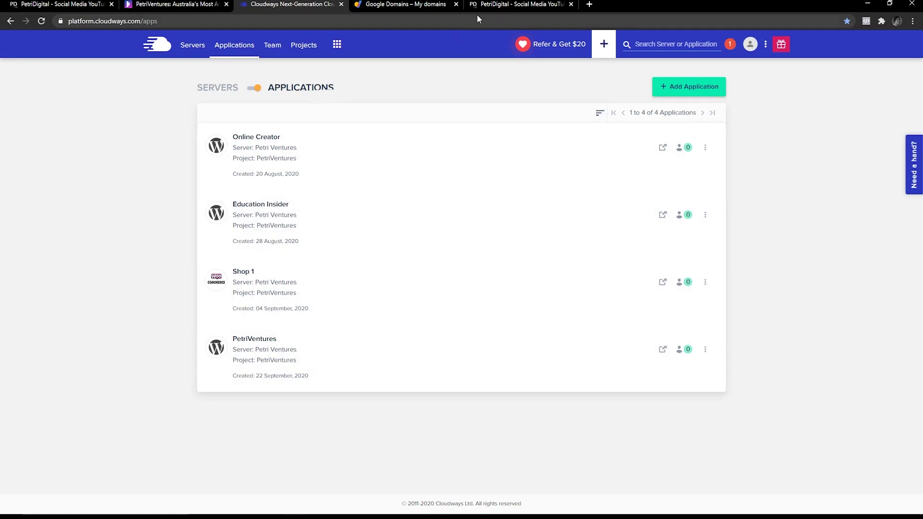
Browse the PetriDigital homepage and its address, then bring up the Google Domains 'My domains' list.
{"action": "left_click", "coordinate": [492, 4]}
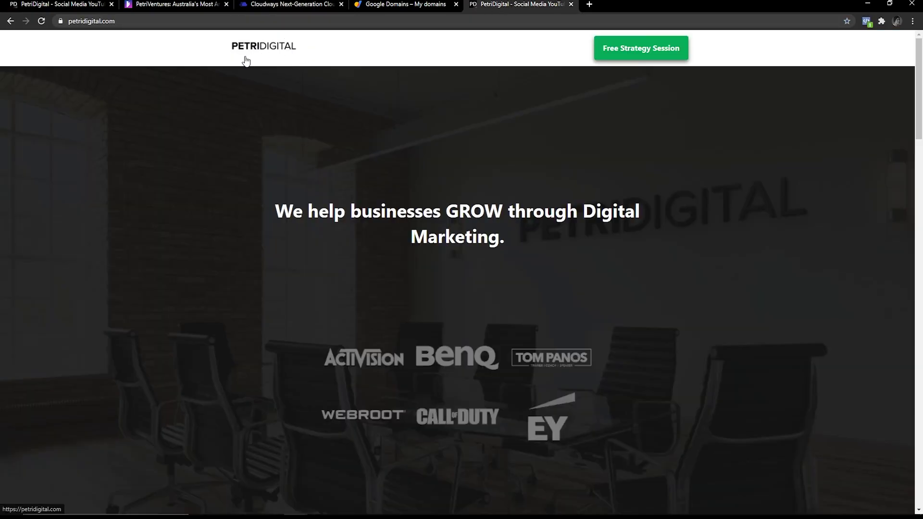
{"action": "scroll", "coordinate": [295, 231], "scroll_direction": "down", "scroll_amount": 5}
{"action": "scroll", "coordinate": [295, 231], "scroll_direction": "down", "scroll_amount": 5}
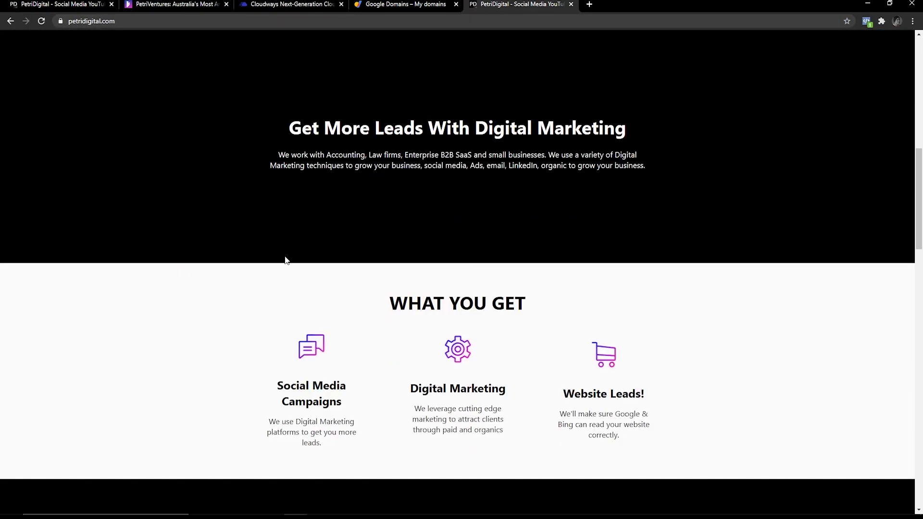
{"action": "scroll", "coordinate": [284, 259], "scroll_direction": "up", "scroll_amount": 10}
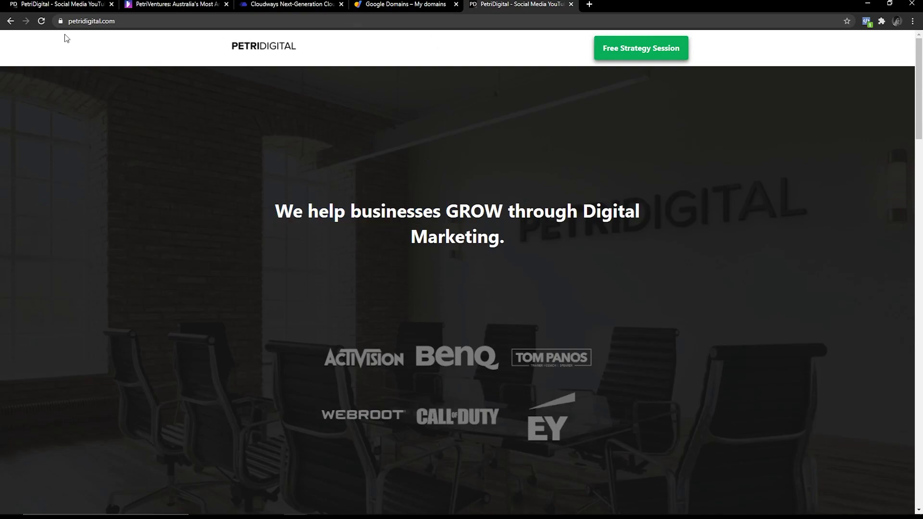
{"action": "double_click", "coordinate": [98, 20]}
{"action": "left_click", "coordinate": [422, 4]}
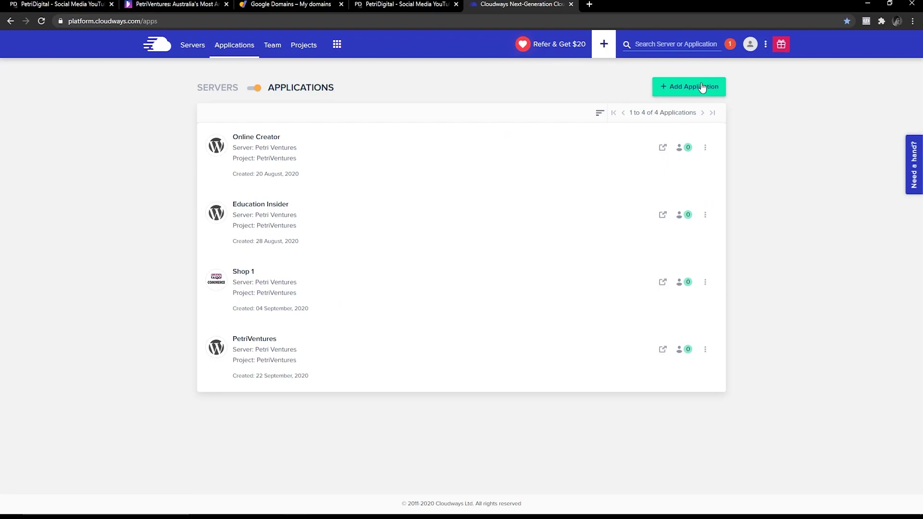
Start a new application on the Petri Ventures server with WordPress Version 5.4.2.
{"action": "left_click", "coordinate": [698, 89]}
{"action": "left_click", "coordinate": [324, 293]}
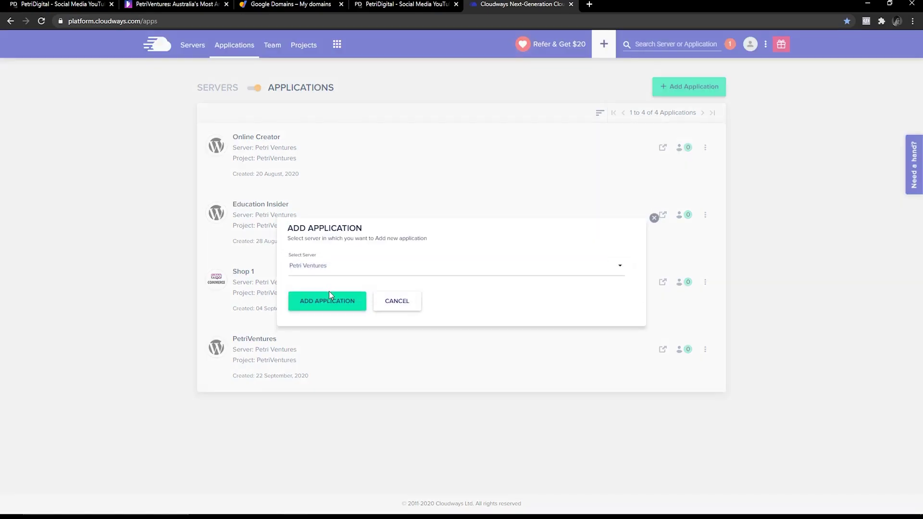
{"action": "left_click", "coordinate": [347, 302]}
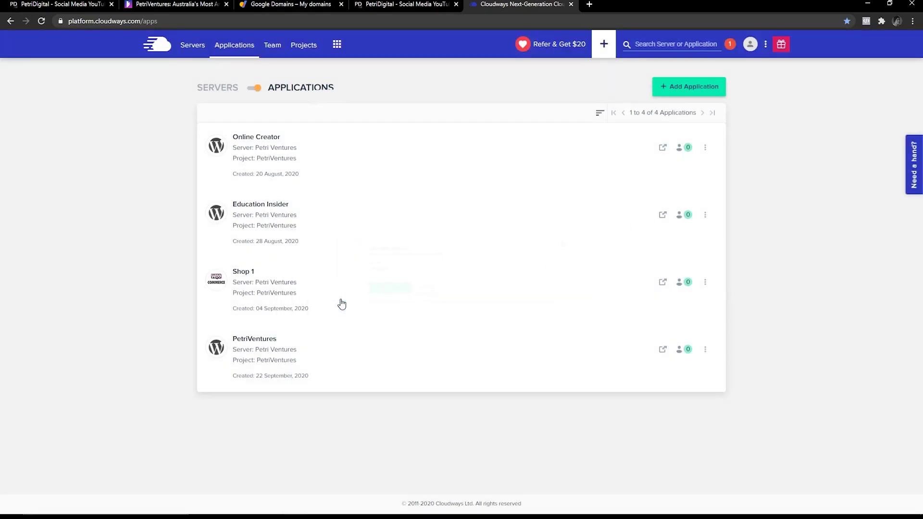
{"action": "left_click", "coordinate": [342, 193]}
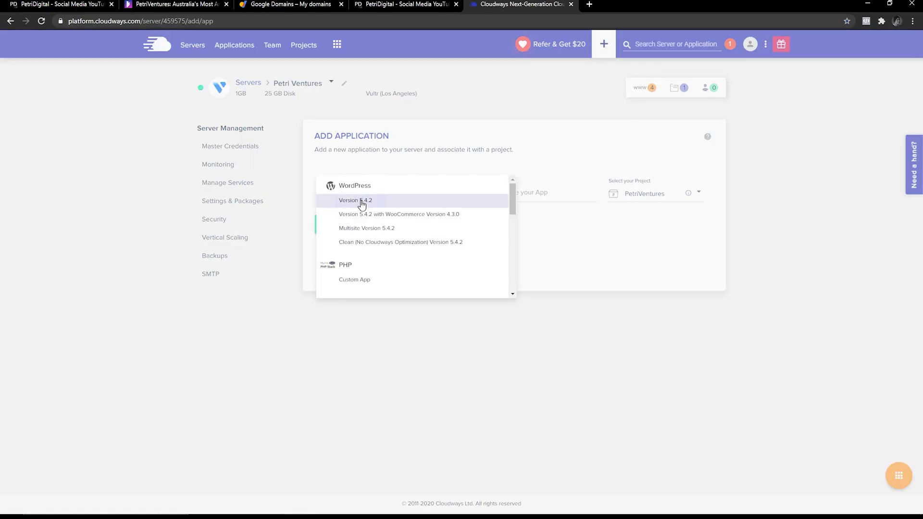
{"action": "left_click", "coordinate": [357, 201]}
Name the application 'Petri Digital', keep project PetriVentures, and create it.
{"action": "left_click", "coordinate": [536, 194]}
{"action": "type", "text": "petridigital"}
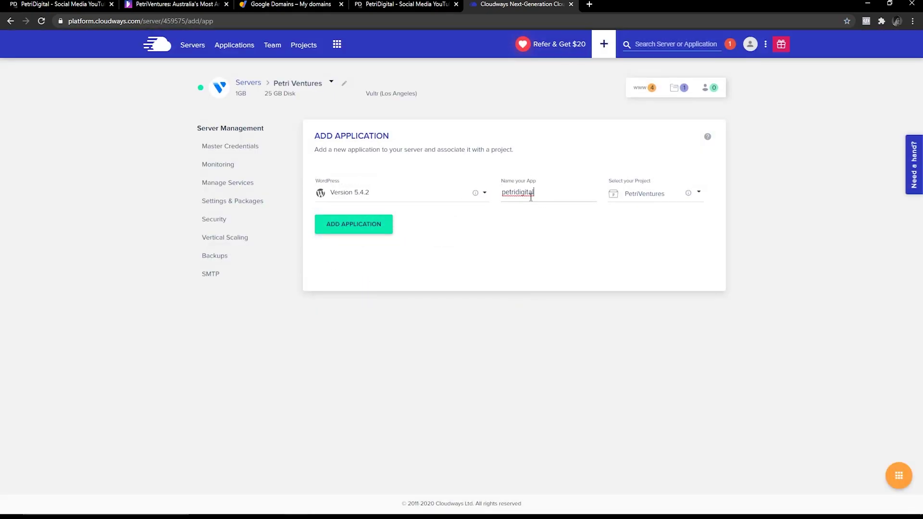
{"action": "double_click", "coordinate": [507, 191]}
{"action": "type", "text": "Petri Digital"}
{"action": "left_click", "coordinate": [647, 192]}
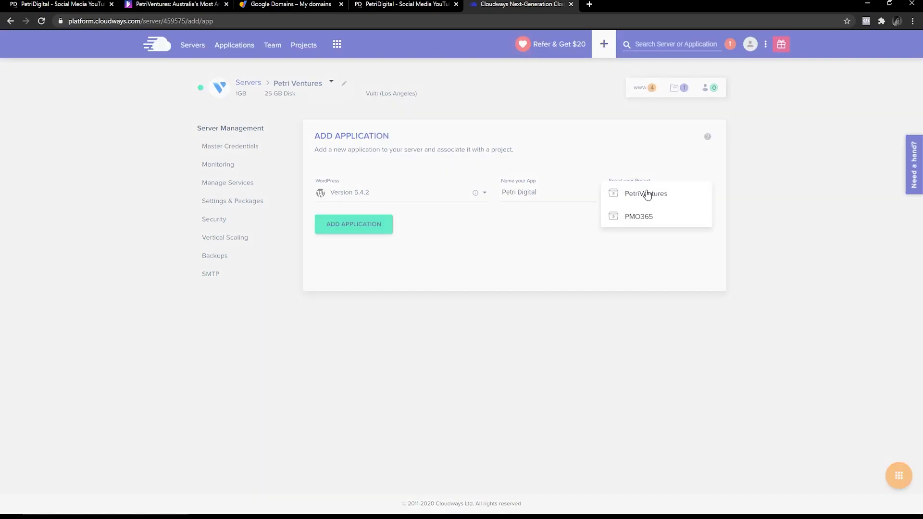
{"action": "left_click", "coordinate": [650, 192]}
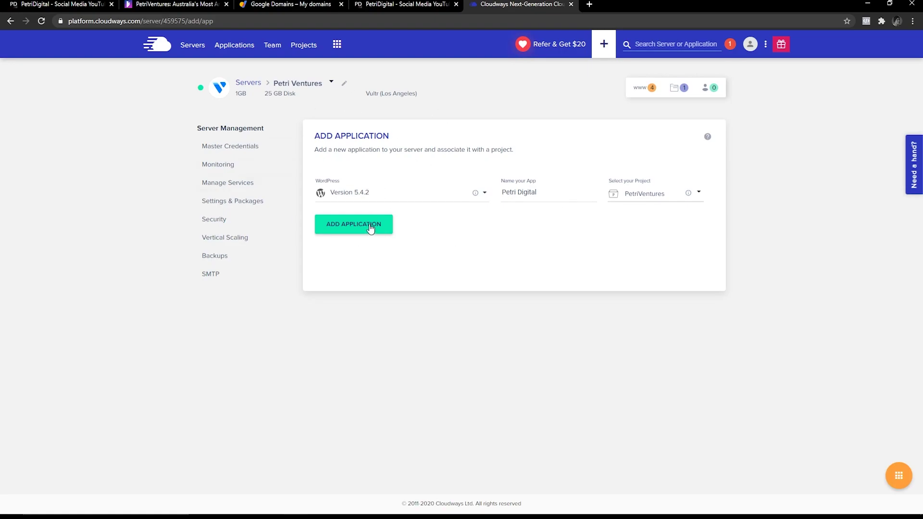
{"action": "left_click", "coordinate": [371, 228]}
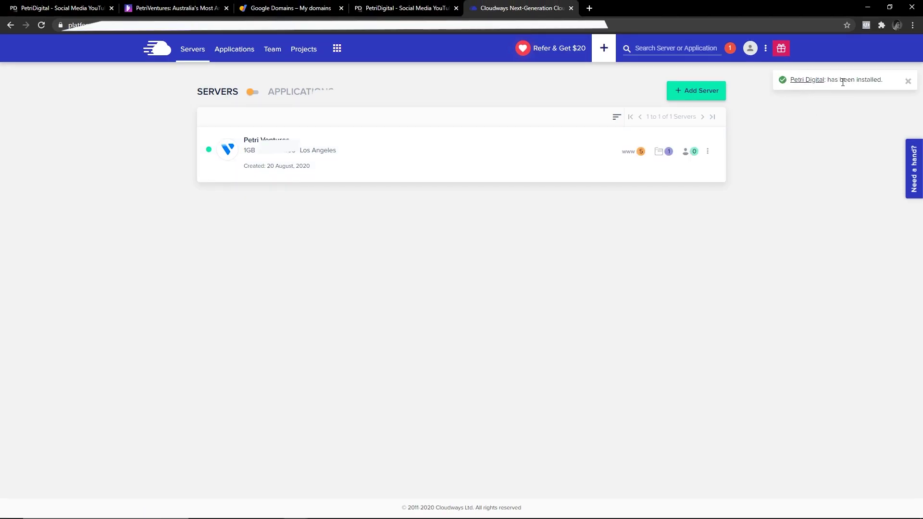
Open the Petri Digital application, browse Monitoring and SSL Certificate, then return to Access Details.
{"action": "left_click", "coordinate": [253, 91]}
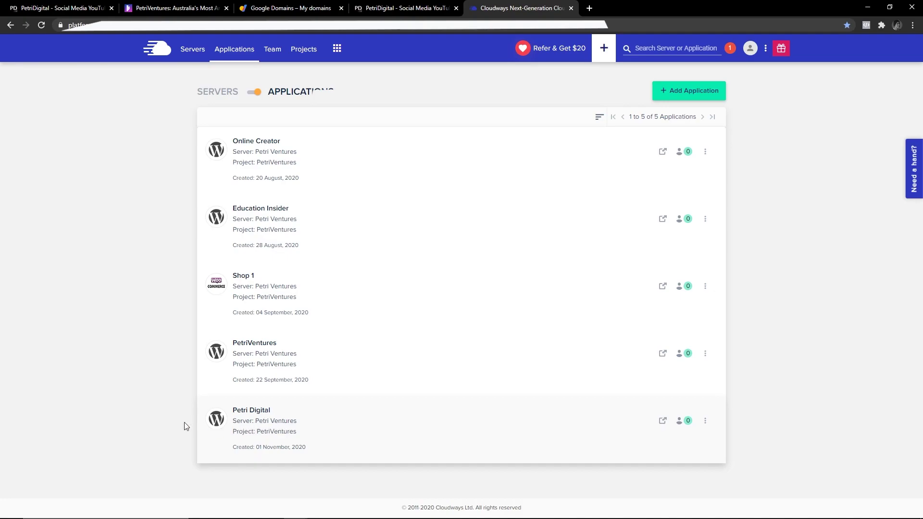
{"action": "left_click", "coordinate": [258, 402]}
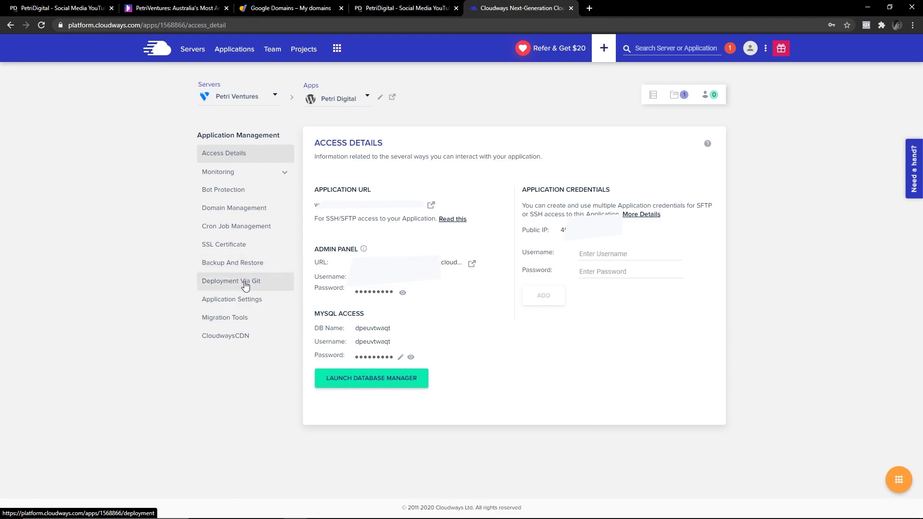
{"action": "left_click", "coordinate": [223, 178]}
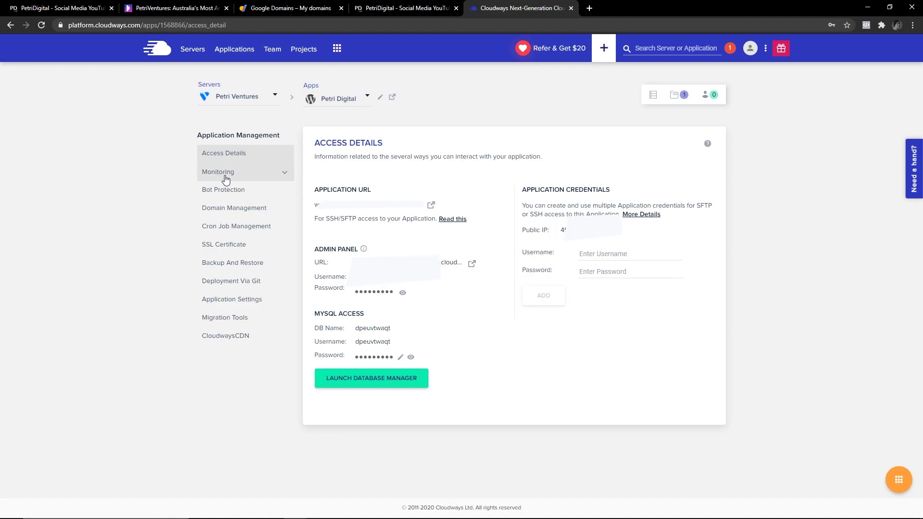
{"action": "left_click", "coordinate": [223, 178]}
{"action": "left_click", "coordinate": [223, 177]}
{"action": "left_click", "coordinate": [222, 178]}
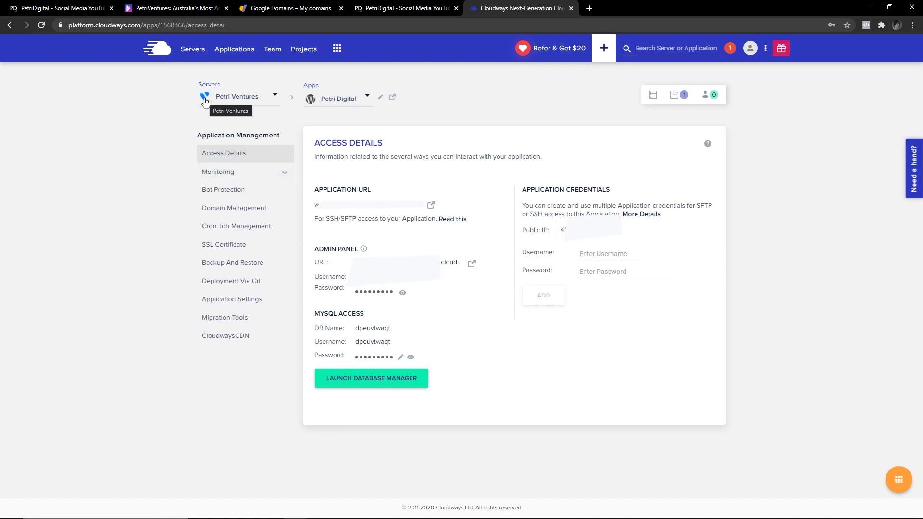
{"action": "left_click", "coordinate": [251, 173]}
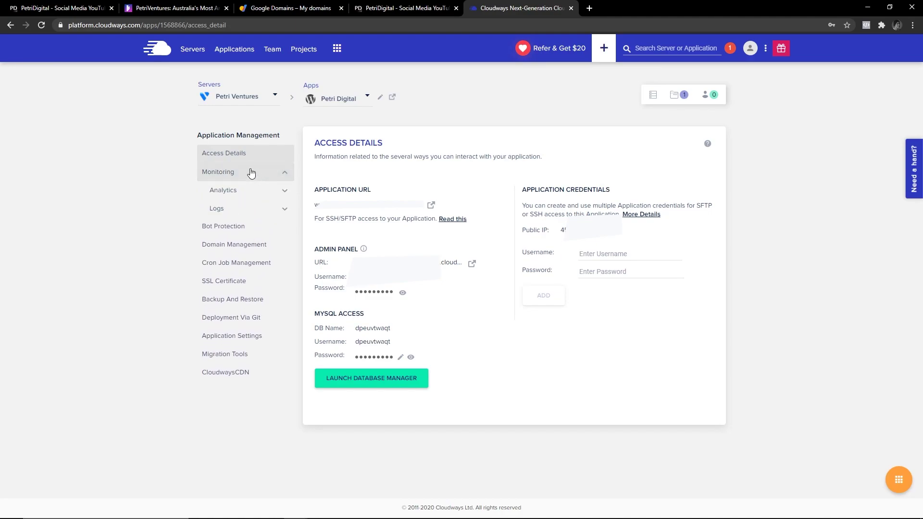
{"action": "left_click", "coordinate": [251, 172]}
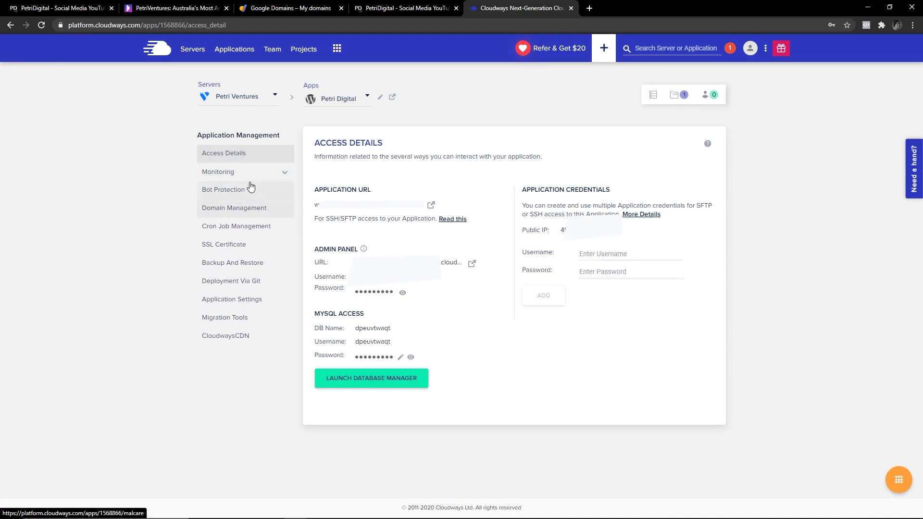
{"action": "left_click", "coordinate": [247, 174]}
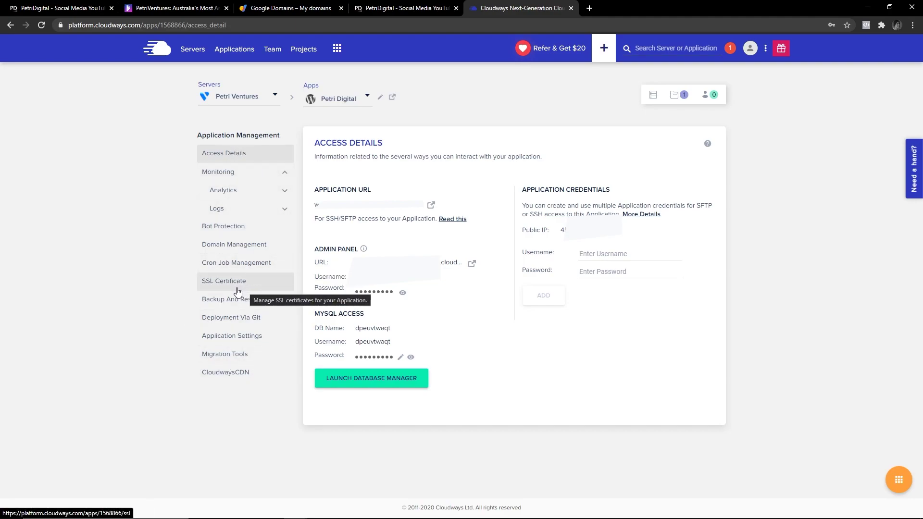
{"action": "left_click", "coordinate": [236, 290]}
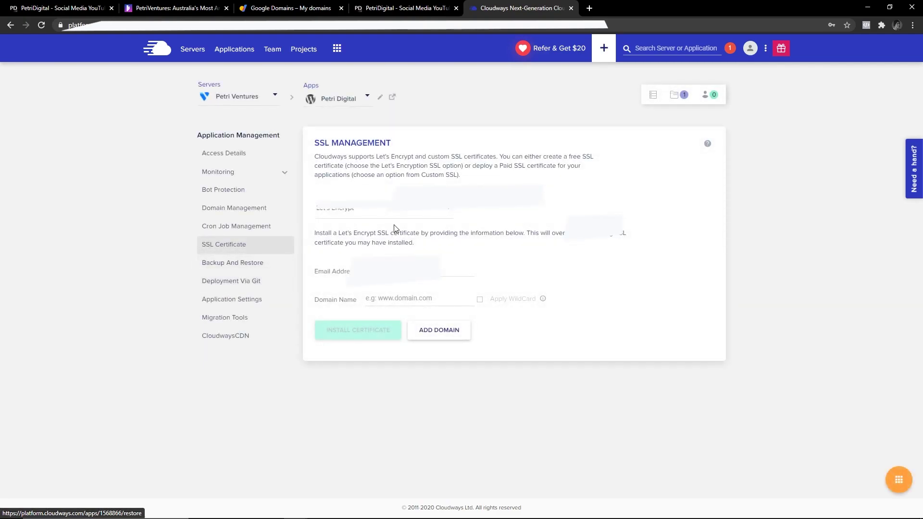
{"action": "left_click", "coordinate": [217, 160]}
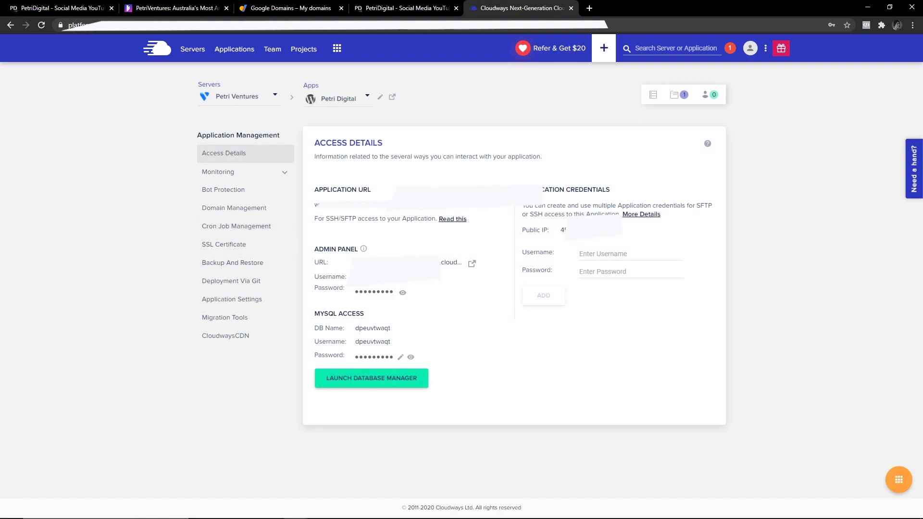
Open the Admin Panel URL and carry the Cloudways admin credentials over to the WordPress login.
{"action": "left_click", "coordinate": [472, 264]}
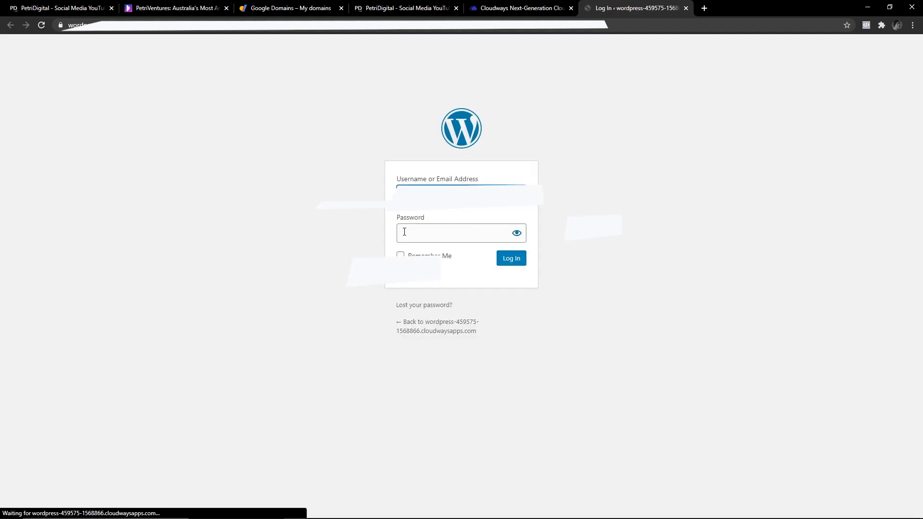
{"action": "left_click", "coordinate": [496, 7]}
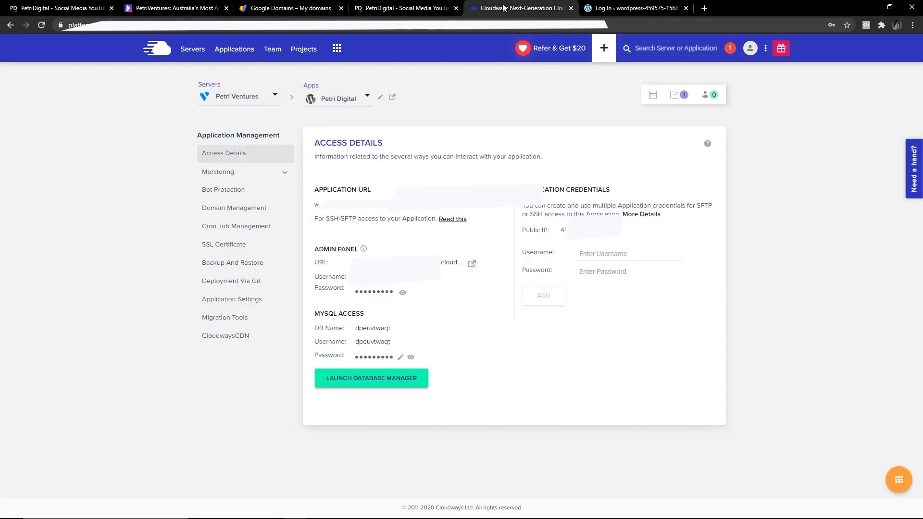
{"action": "left_click", "coordinate": [620, 6]}
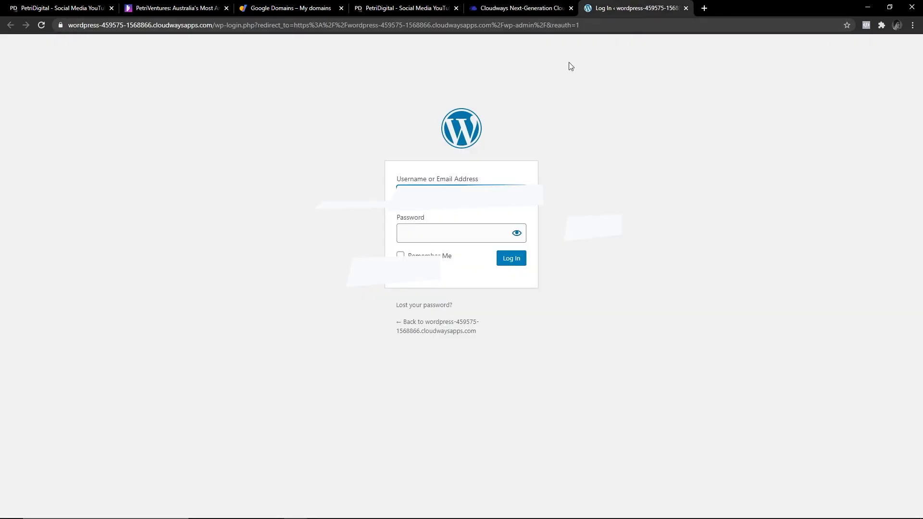
{"action": "left_click", "coordinate": [506, 7]}
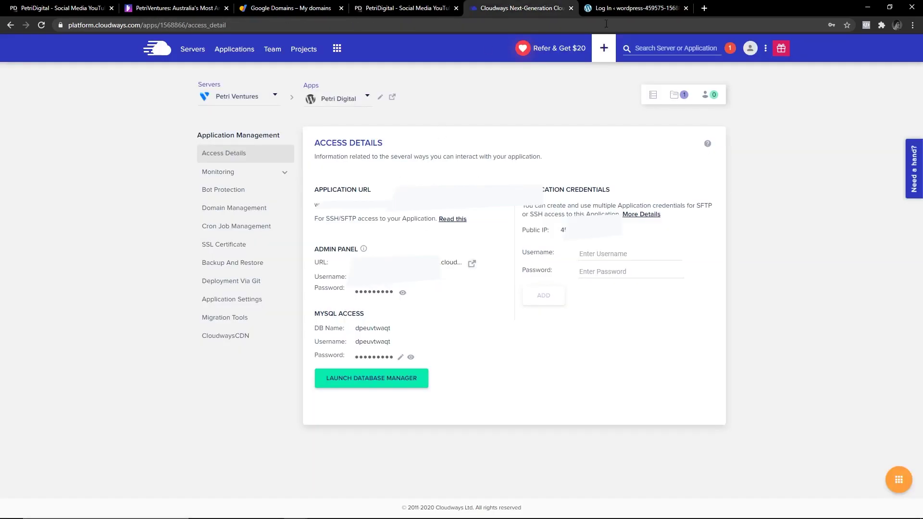
{"action": "left_click", "coordinate": [642, 5]}
{"action": "key", "text": "ctrl+shift+Tab"}
{"action": "left_click", "coordinate": [625, 4]}
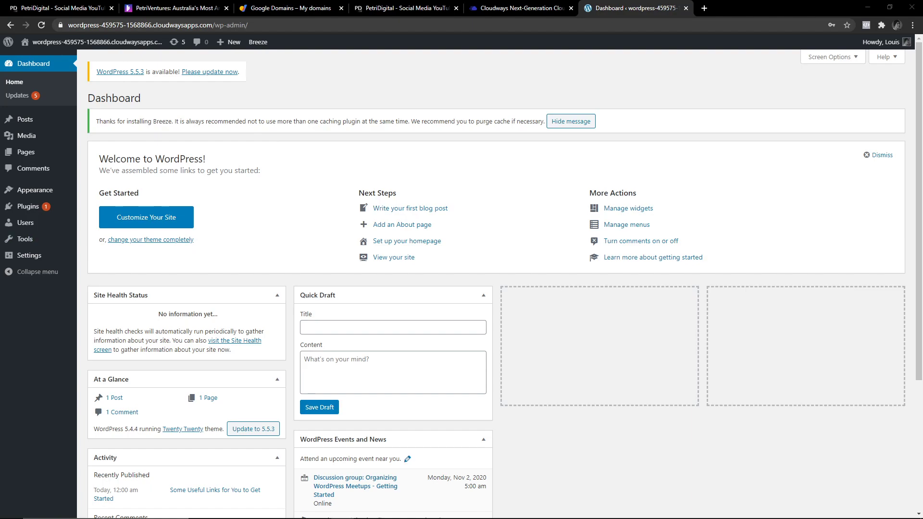
{"action": "mouse_move", "coordinate": [48, 192]}
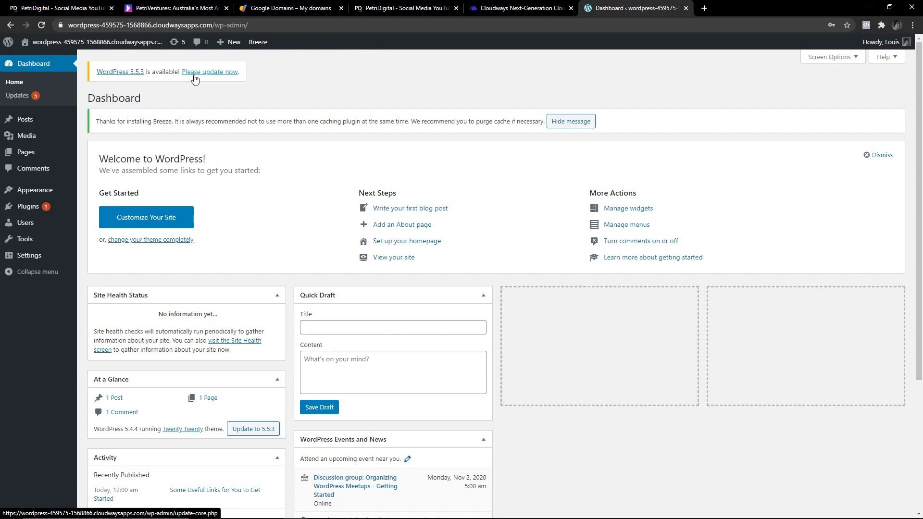
{"action": "left_click", "coordinate": [224, 73]}
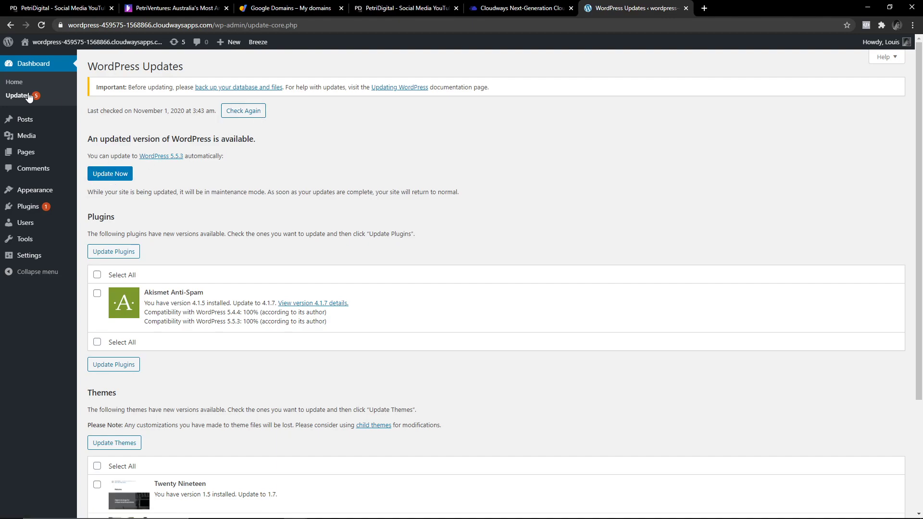
{"action": "left_click", "coordinate": [119, 174]}
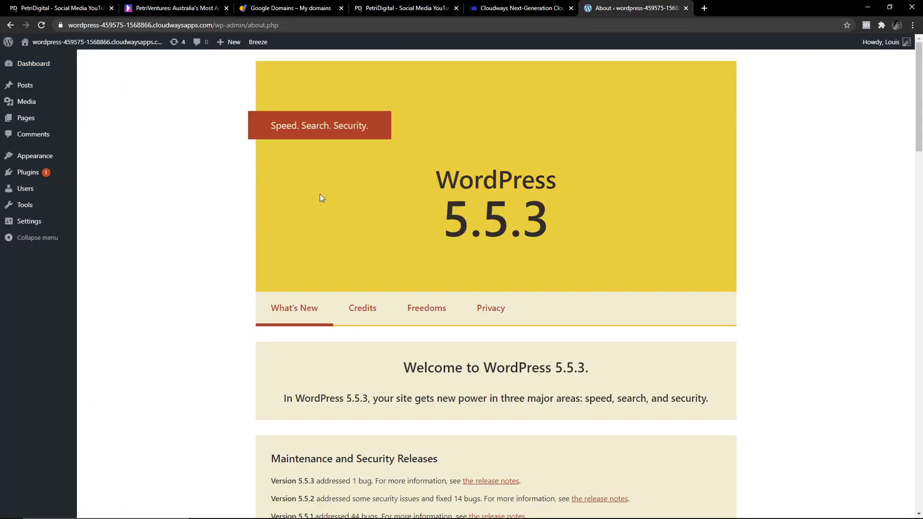
{"action": "left_click_drag", "start_coordinate": [445, 213], "coordinate": [522, 216]}
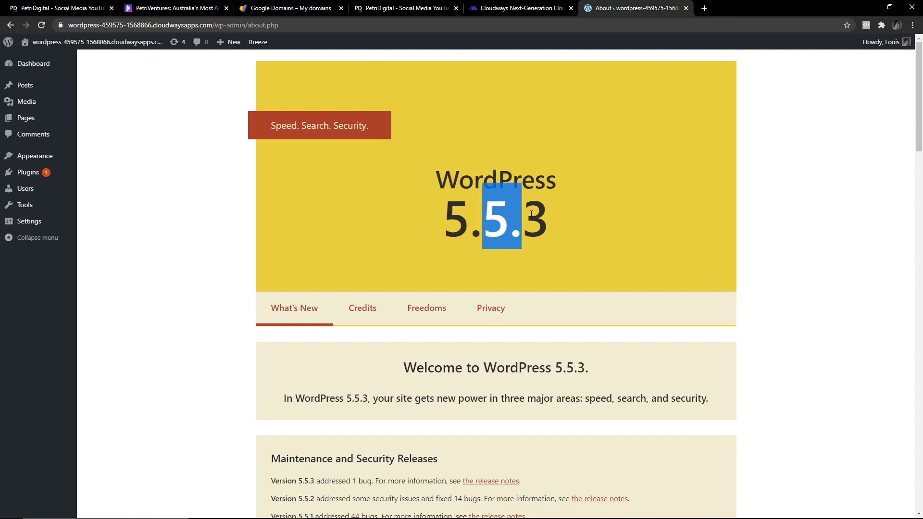
{"action": "triple_click", "coordinate": [419, 190]}
{"action": "left_click", "coordinate": [418, 188]}
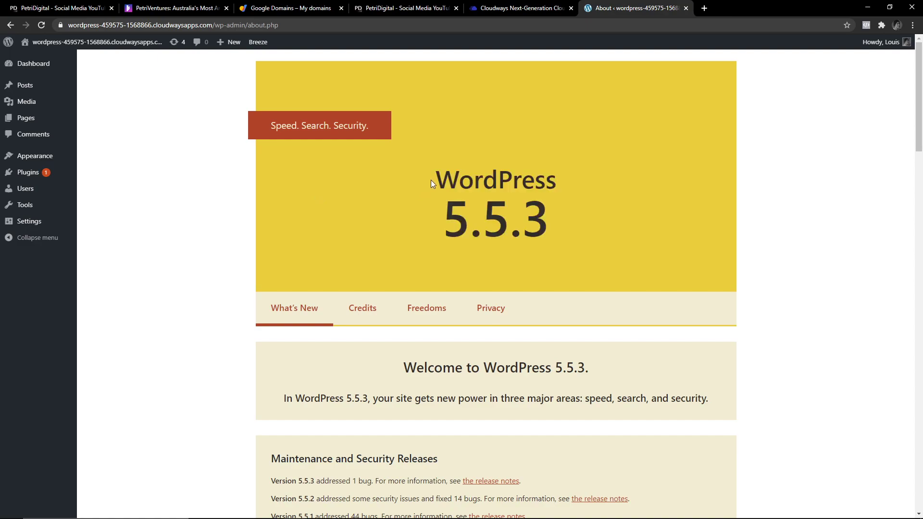
{"action": "left_click_drag", "start_coordinate": [550, 234], "coordinate": [516, 214]}
{"action": "left_click", "coordinate": [404, 179]}
{"action": "scroll", "coordinate": [394, 310], "scroll_direction": "down", "scroll_amount": 7}
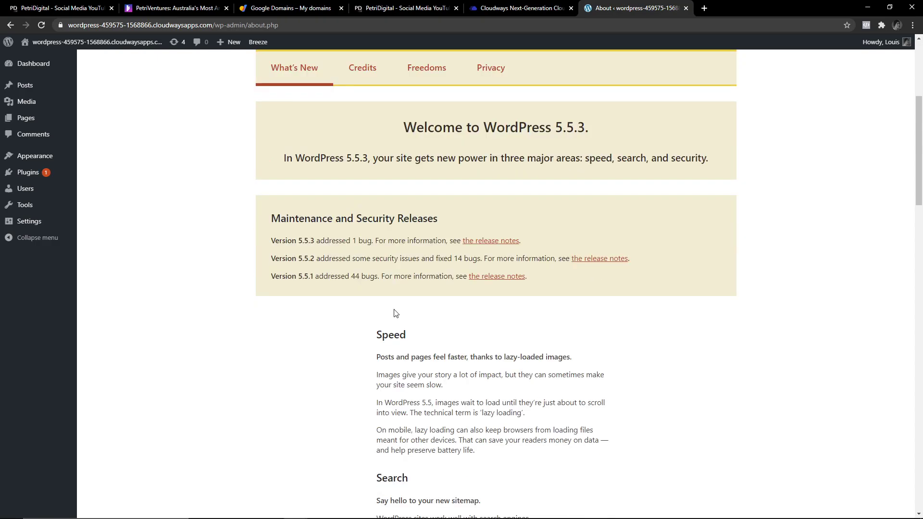
{"action": "left_click_drag", "start_coordinate": [375, 241], "coordinate": [480, 365]}
{"action": "scroll", "coordinate": [480, 365], "scroll_direction": "down", "scroll_amount": 4}
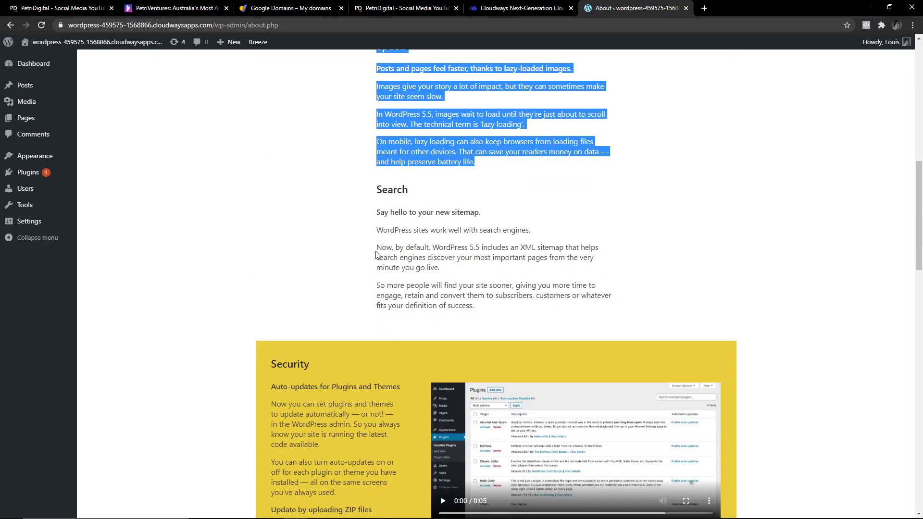
{"action": "left_click_drag", "start_coordinate": [376, 188], "coordinate": [571, 334]}
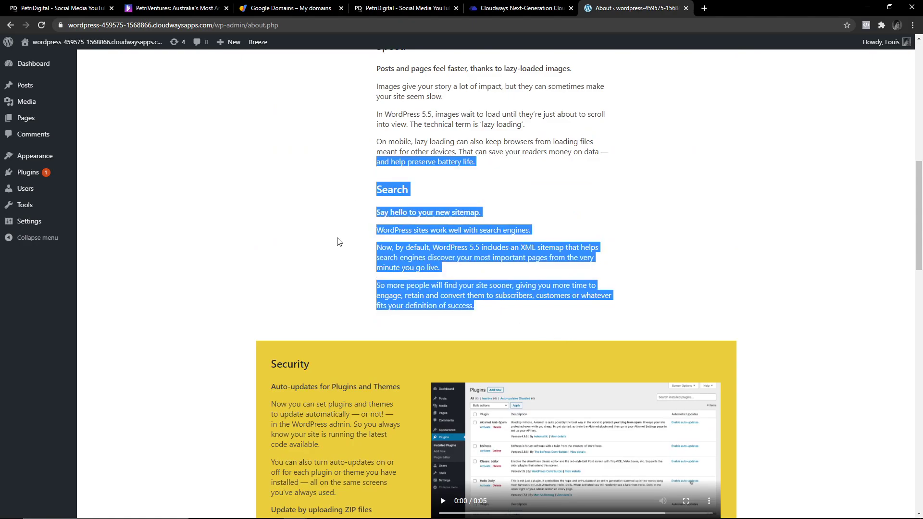
{"action": "scroll", "coordinate": [285, 173], "scroll_direction": "down", "scroll_amount": 4}
{"action": "scroll", "coordinate": [285, 173], "scroll_direction": "down", "scroll_amount": 5}
{"action": "scroll", "coordinate": [350, 311], "scroll_direction": "up", "scroll_amount": 20}
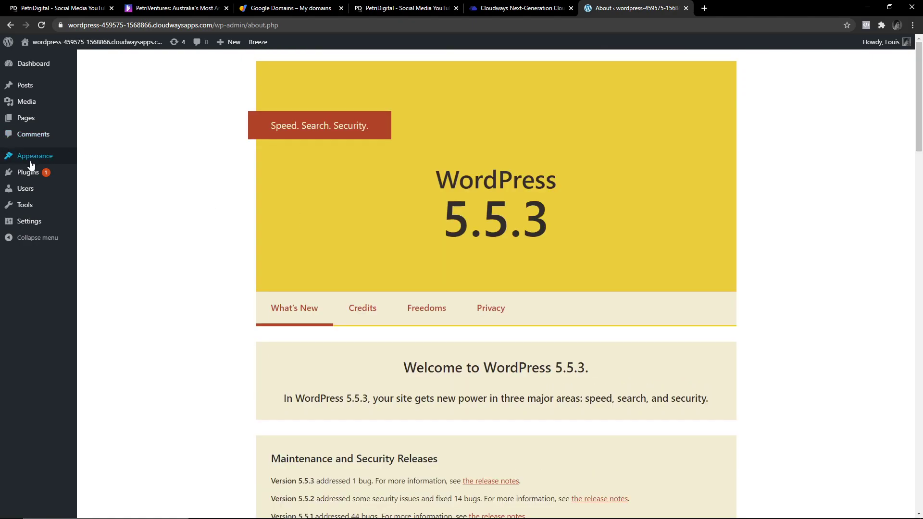
{"action": "mouse_move", "coordinate": [34, 221]}
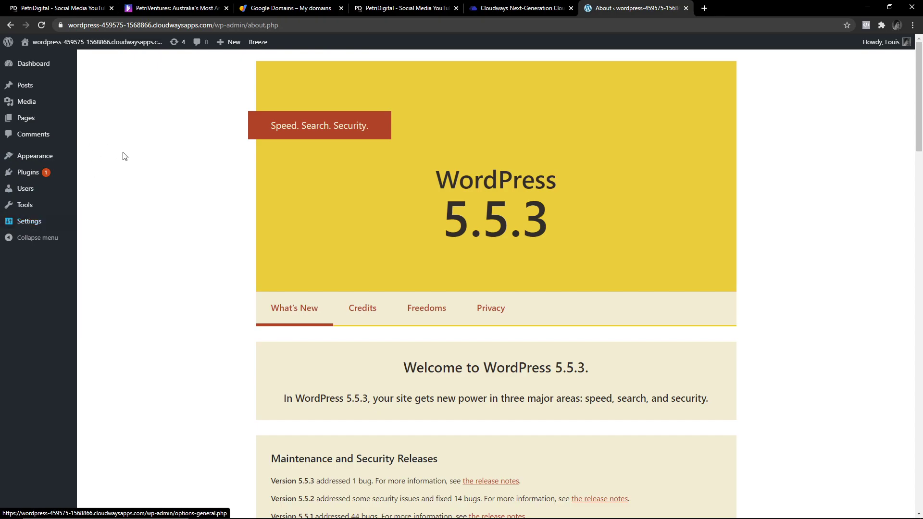
Review General Settings, keeping the timezone at UTC+0.
{"action": "left_click", "coordinate": [100, 229]}
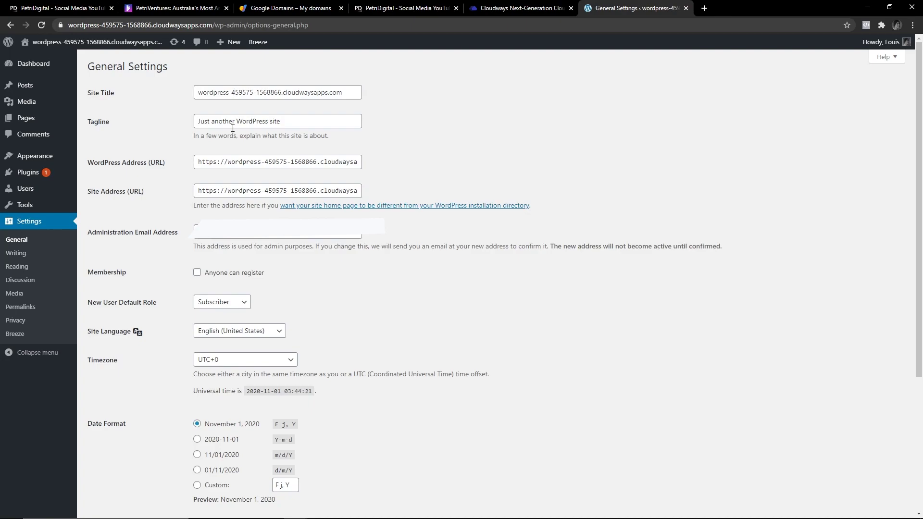
{"action": "scroll", "coordinate": [169, 191], "scroll_direction": "down", "scroll_amount": 4}
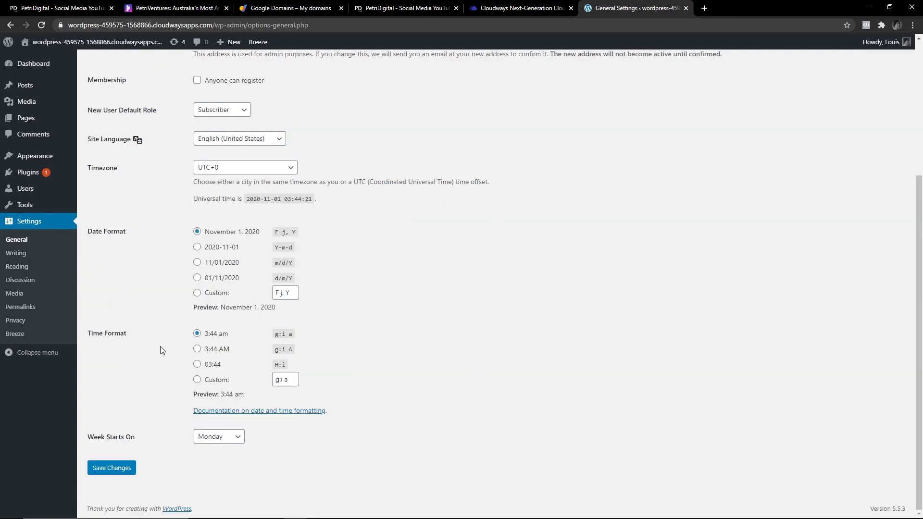
{"action": "scroll", "coordinate": [176, 365], "scroll_direction": "up", "scroll_amount": 3}
{"action": "left_click", "coordinate": [247, 314]}
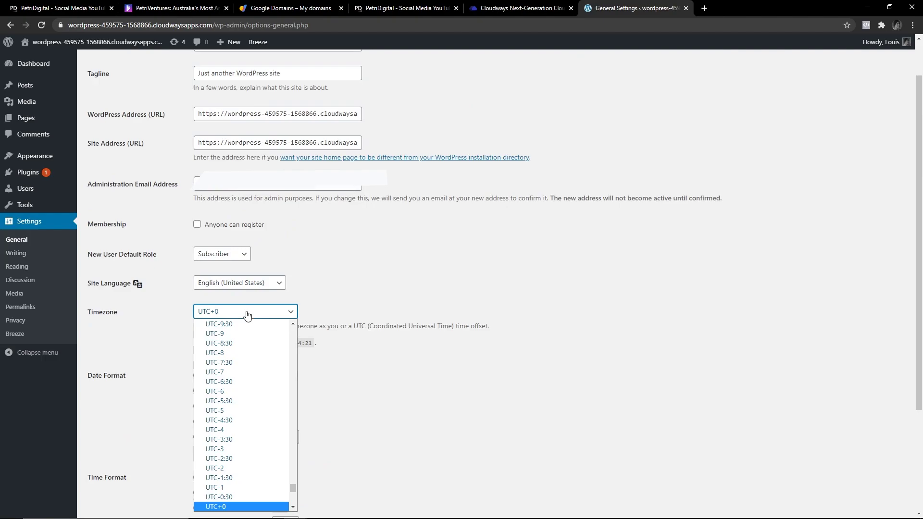
{"action": "left_click", "coordinate": [247, 313]}
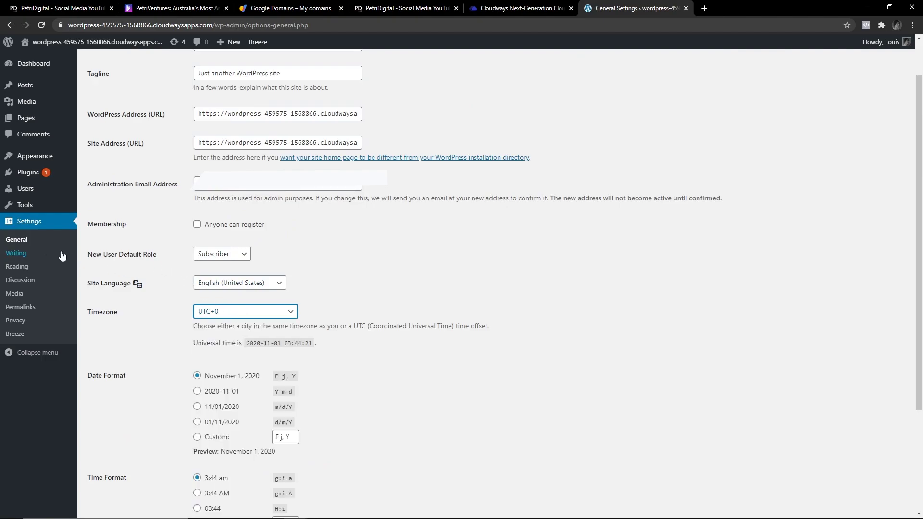
Check Writing Settings, keeping Standard as the default post format, then return to General Settings.
{"action": "left_click", "coordinate": [14, 253]}
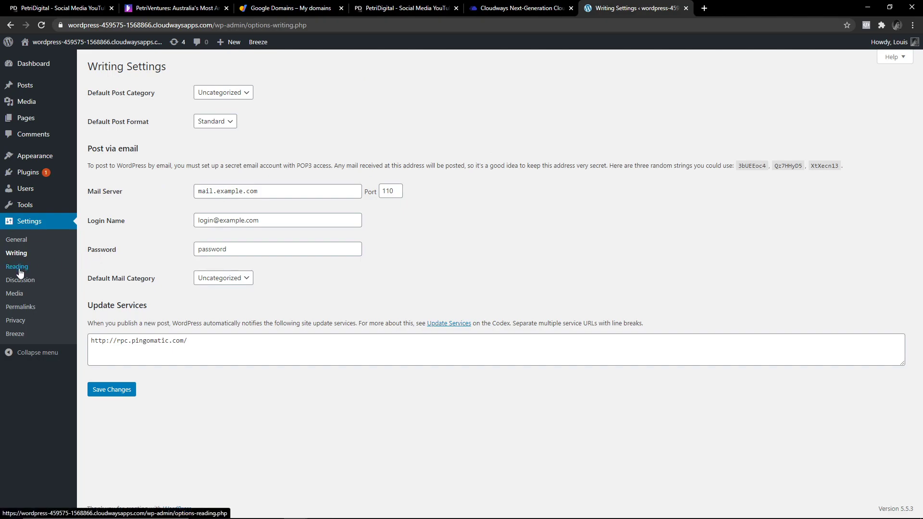
{"action": "left_click", "coordinate": [228, 126]}
{"action": "left_click", "coordinate": [227, 123]}
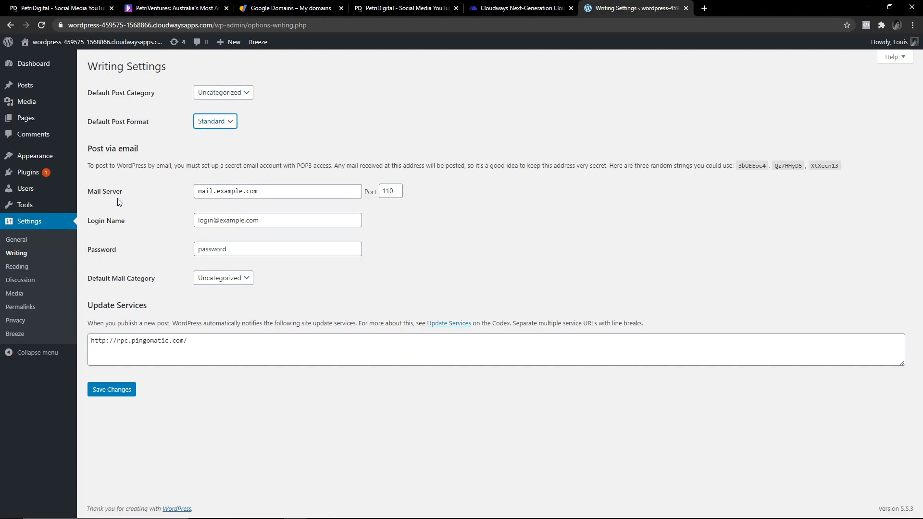
{"action": "left_click", "coordinate": [20, 307]}
{"action": "left_click", "coordinate": [27, 225]}
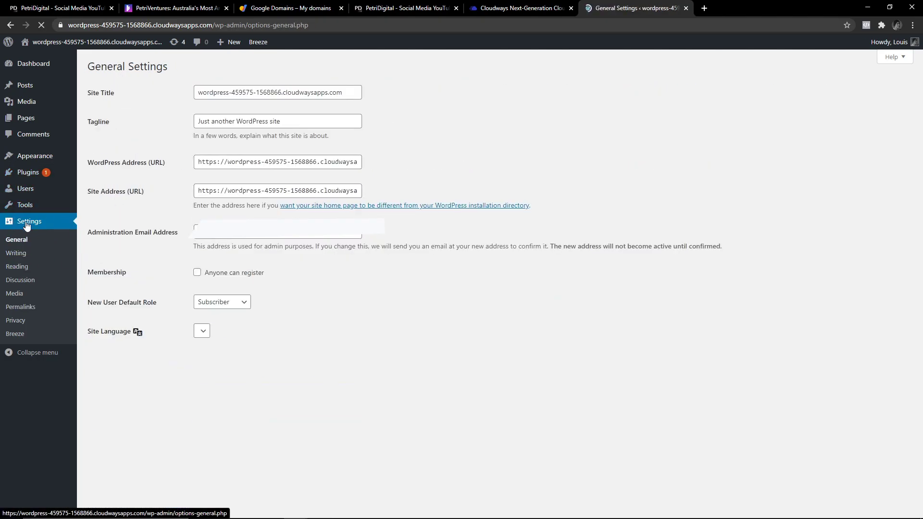
Open Permalink Settings, select the existing custom structure and try the Post name option.
{"action": "left_click", "coordinate": [30, 308]}
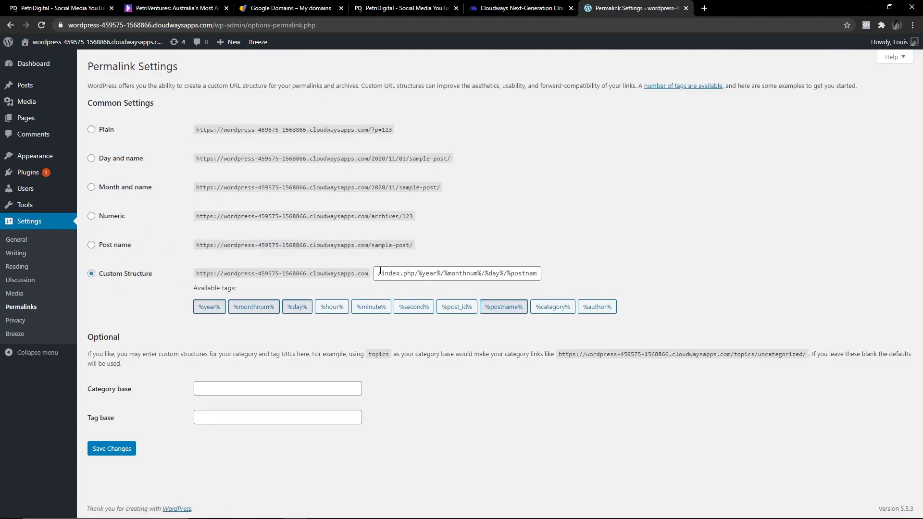
{"action": "left_click_drag", "start_coordinate": [380, 272], "coordinate": [546, 271]}
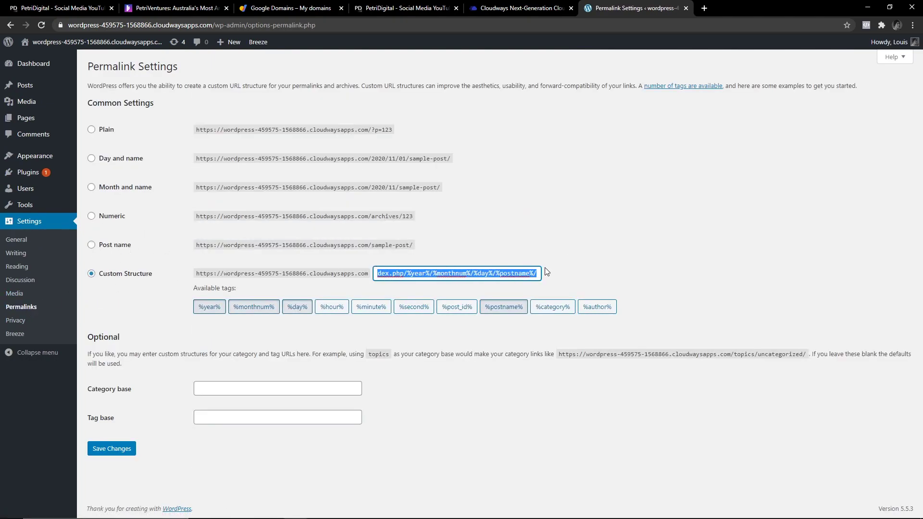
{"action": "left_click", "coordinate": [401, 277]}
{"action": "left_click_drag", "start_coordinate": [535, 277], "coordinate": [326, 273]}
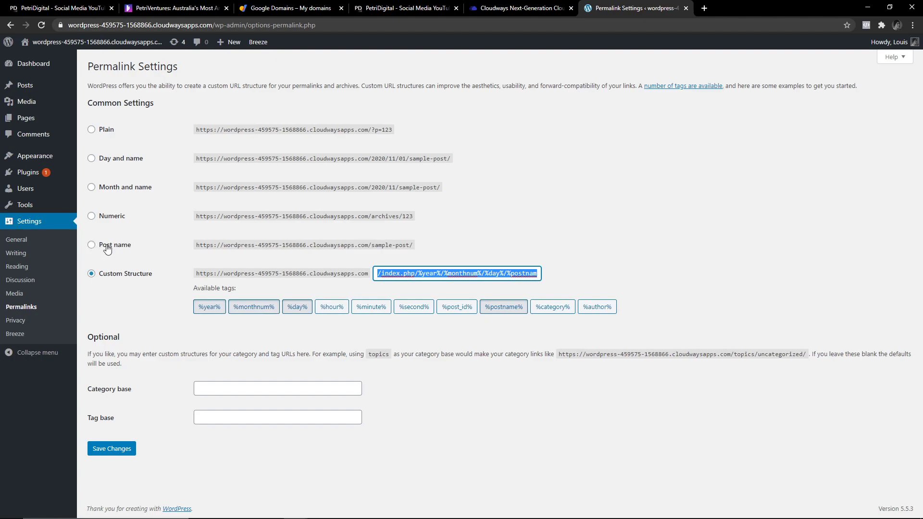
{"action": "left_click", "coordinate": [91, 244]}
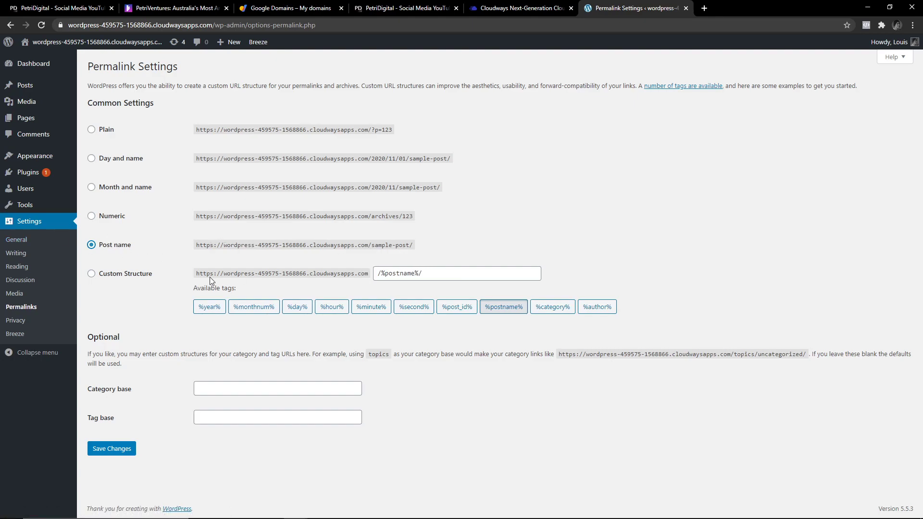
Add the %post_id% through %year% tags to the custom structure, then clear it.
{"action": "double_click", "coordinate": [521, 273]}
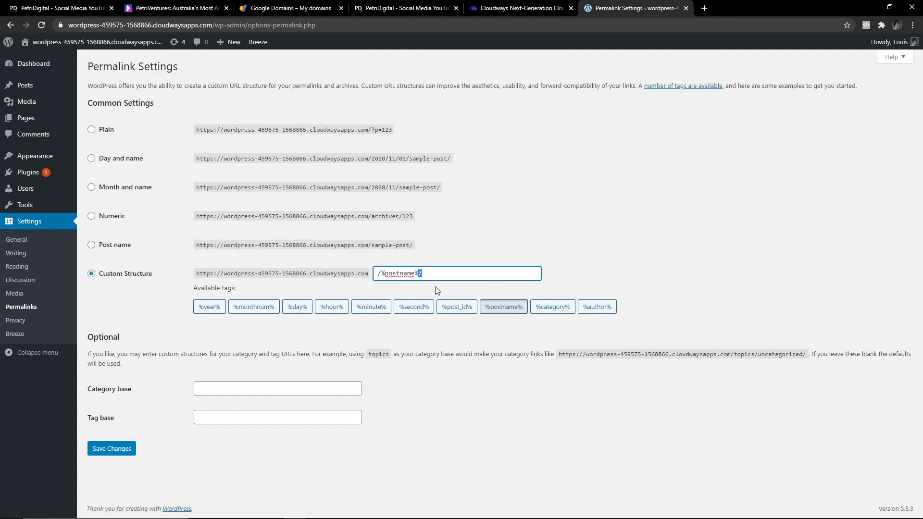
{"action": "left_click", "coordinate": [457, 307]}
{"action": "left_click", "coordinate": [414, 306]}
{"action": "left_click", "coordinate": [371, 307]}
{"action": "left_click", "coordinate": [297, 307]}
{"action": "left_click", "coordinate": [253, 307]}
{"action": "left_click", "coordinate": [210, 307]}
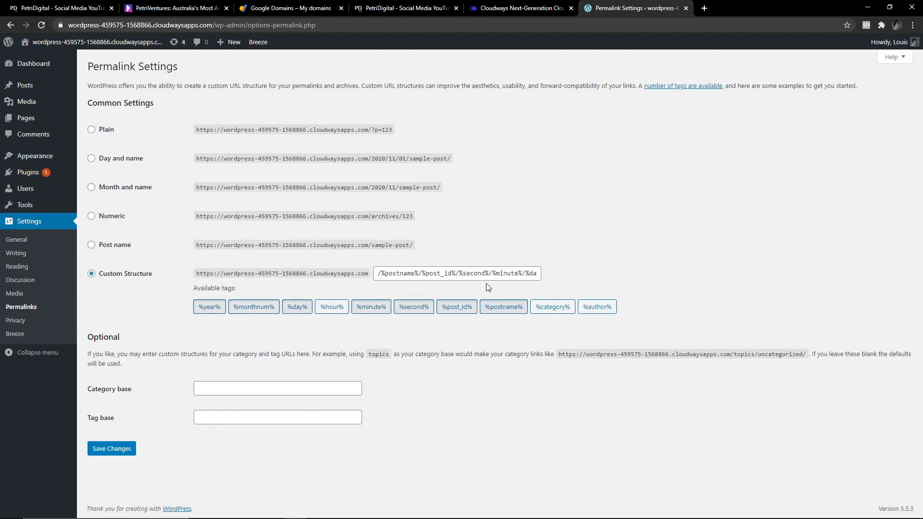
{"action": "left_click", "coordinate": [486, 274]}
{"action": "key", "text": "ctrl+a"}
{"action": "key", "text": "BackSpace"}
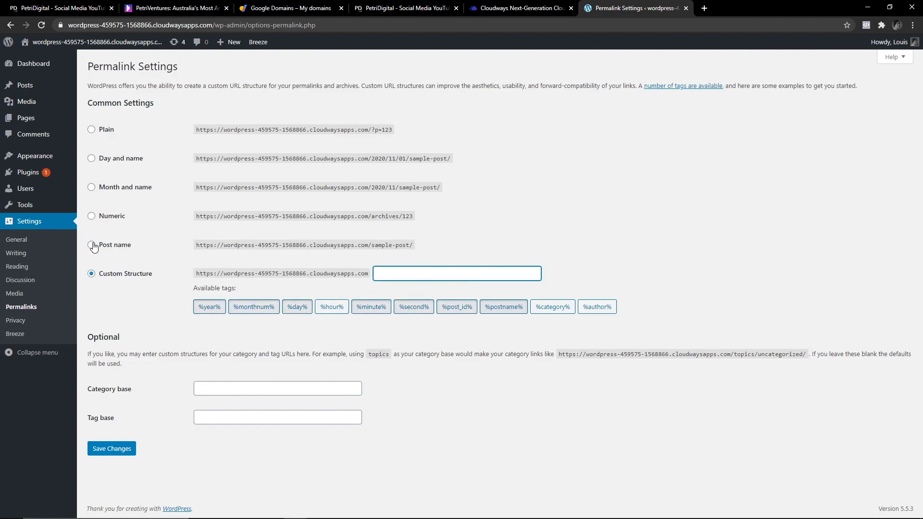
Choose the Custom Structure /%postname%/ and save the permalink settings.
{"action": "left_click", "coordinate": [93, 245]}
{"action": "left_click", "coordinate": [91, 277]}
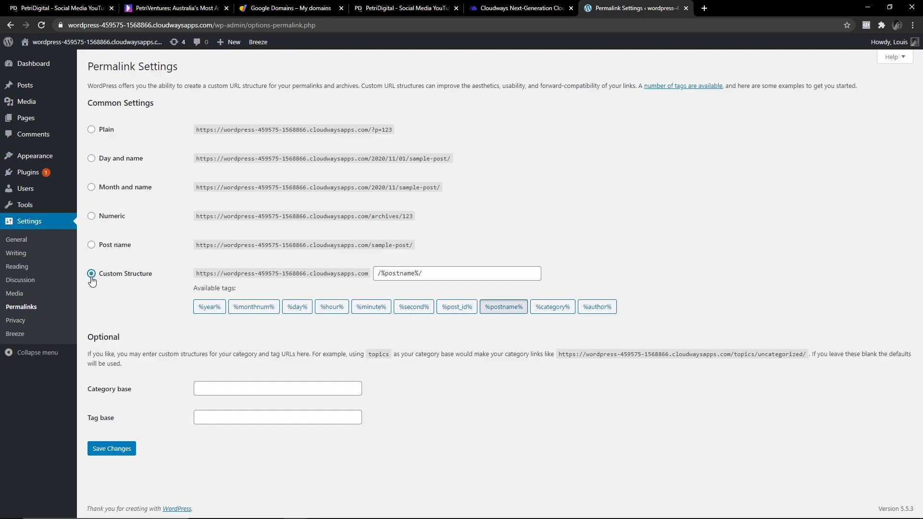
{"action": "left_click", "coordinate": [100, 246]}
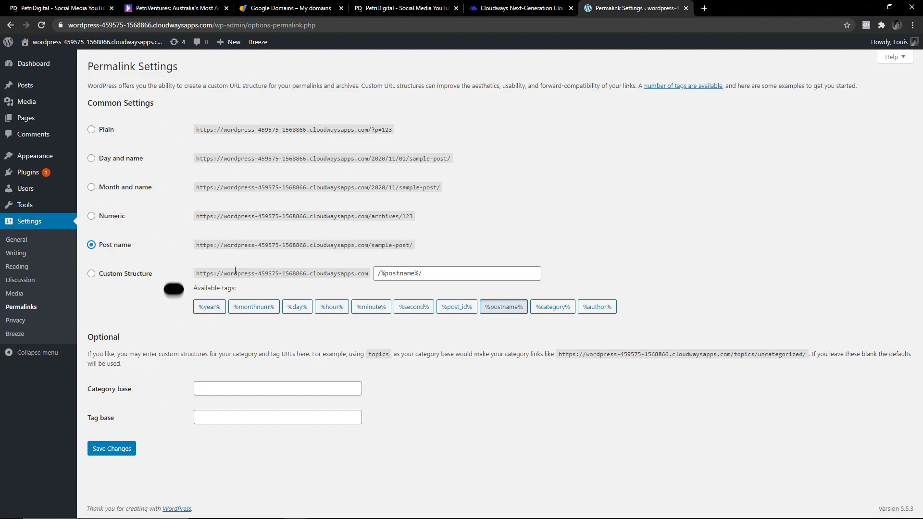
{"action": "left_click", "coordinate": [92, 275]}
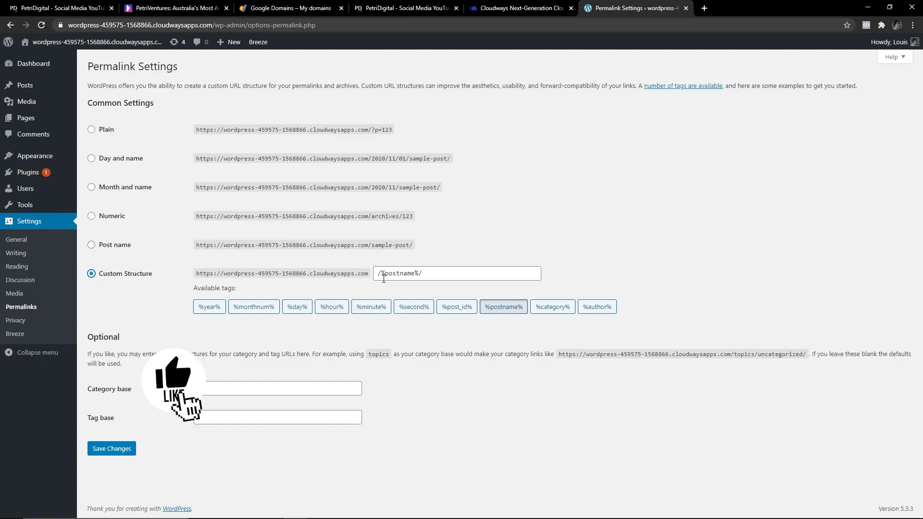
{"action": "left_click", "coordinate": [103, 452]}
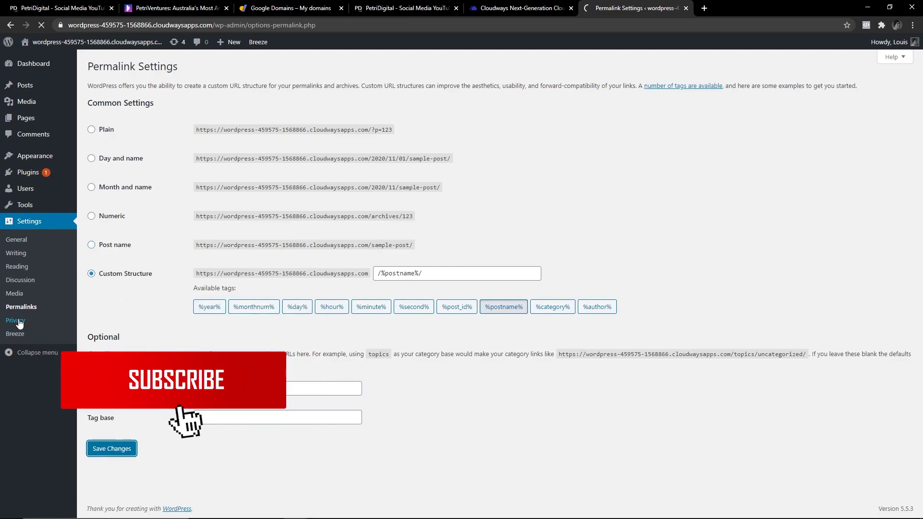
{"action": "left_click", "coordinate": [16, 321]}
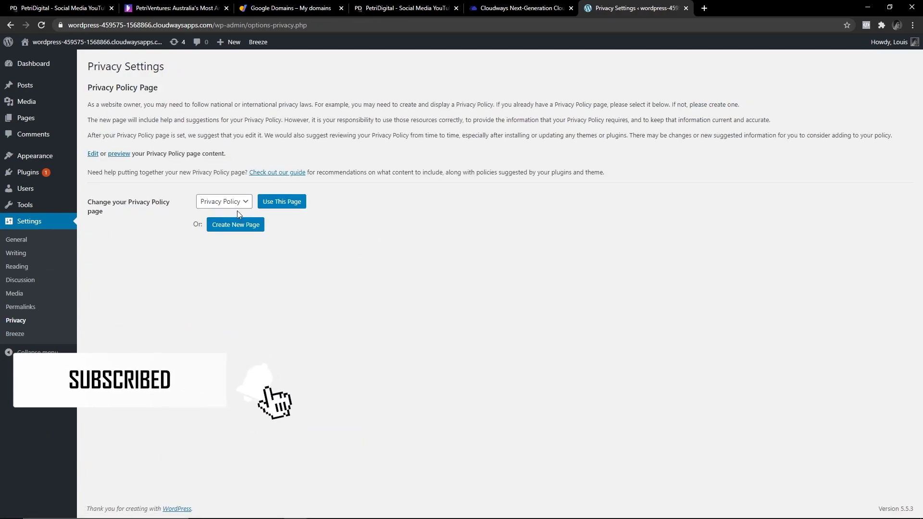
Replace Breeze's 1440-minute purge cache interval with 720 and save the settings.
{"action": "left_click", "coordinate": [16, 320]}
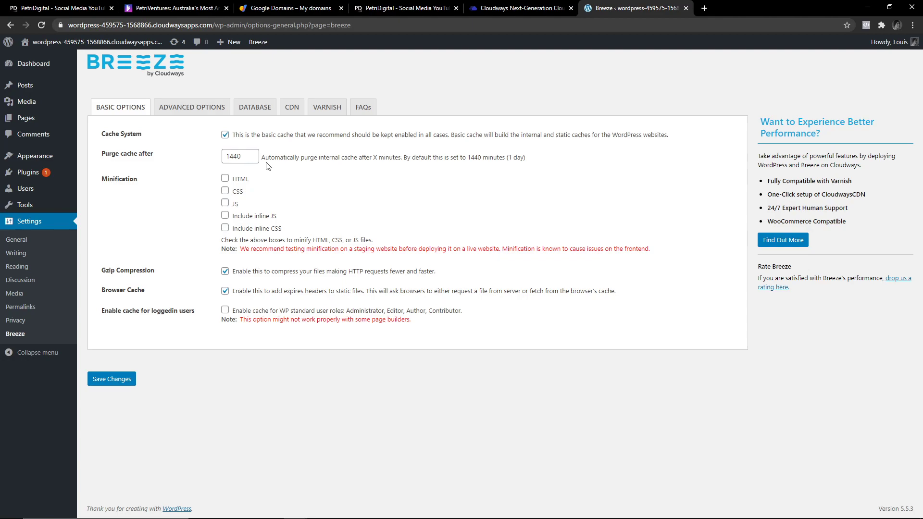
{"action": "mouse_move", "coordinate": [269, 44]}
{"action": "left_click_drag", "start_coordinate": [244, 158], "coordinate": [217, 157]}
{"action": "left_click_drag", "start_coordinate": [507, 158], "coordinate": [528, 164]}
{"action": "left_click_drag", "start_coordinate": [244, 159], "coordinate": [194, 151]}
{"action": "type", "text": "78"}
{"action": "left_click", "coordinate": [319, 159]}
{"action": "left_click_drag", "start_coordinate": [529, 161], "coordinate": [288, 163]}
{"action": "left_click", "coordinate": [291, 162]}
{"action": "left_click", "coordinate": [118, 381]}
Go to Appearance > Themes > Add New, search 'hello', then clear the search.
{"action": "mouse_move", "coordinate": [38, 156]}
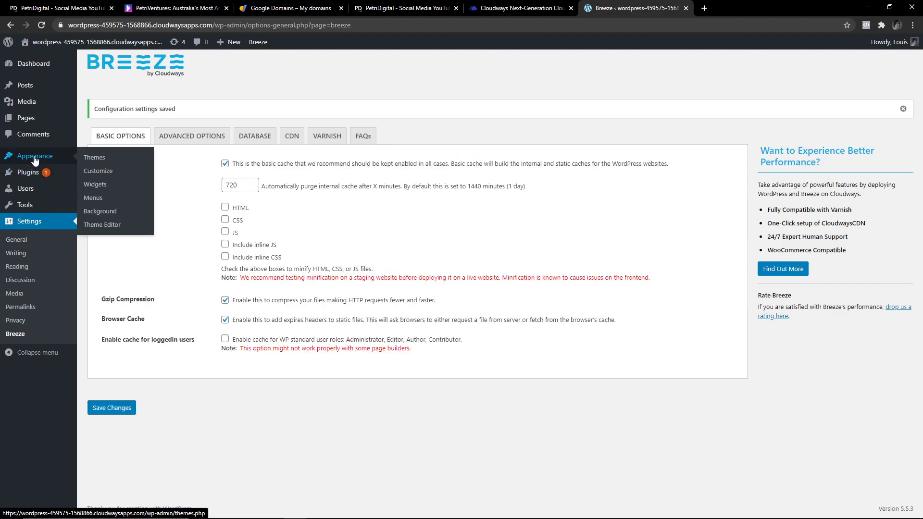
{"action": "left_click", "coordinate": [93, 160]}
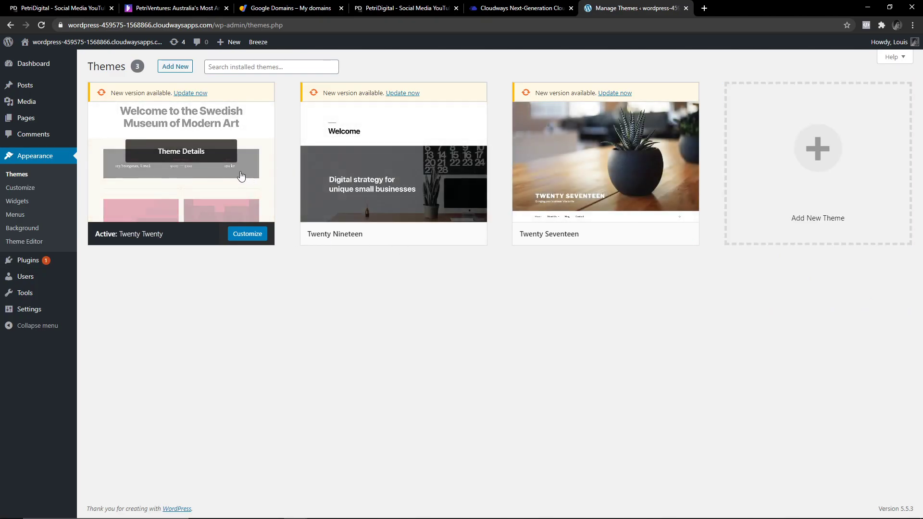
{"action": "left_click", "coordinate": [176, 67]}
{"action": "left_click", "coordinate": [822, 90]}
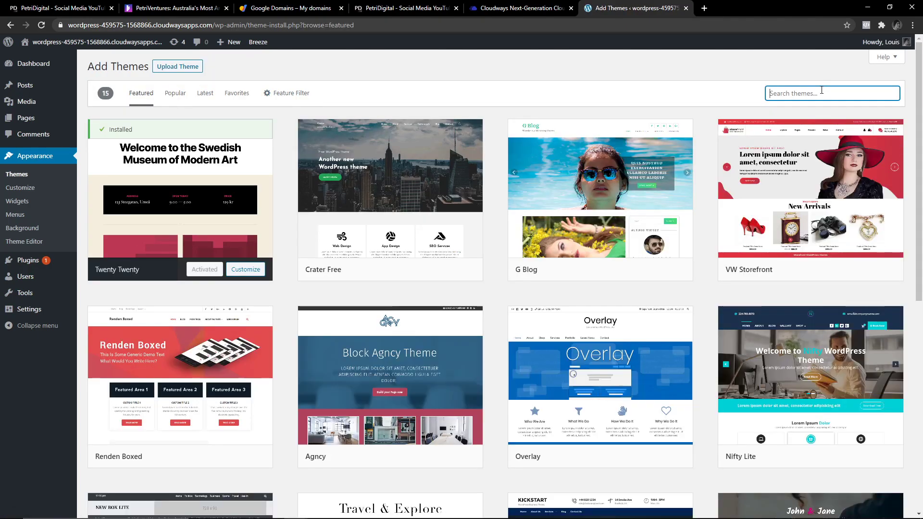
{"action": "type", "text": "hello"}
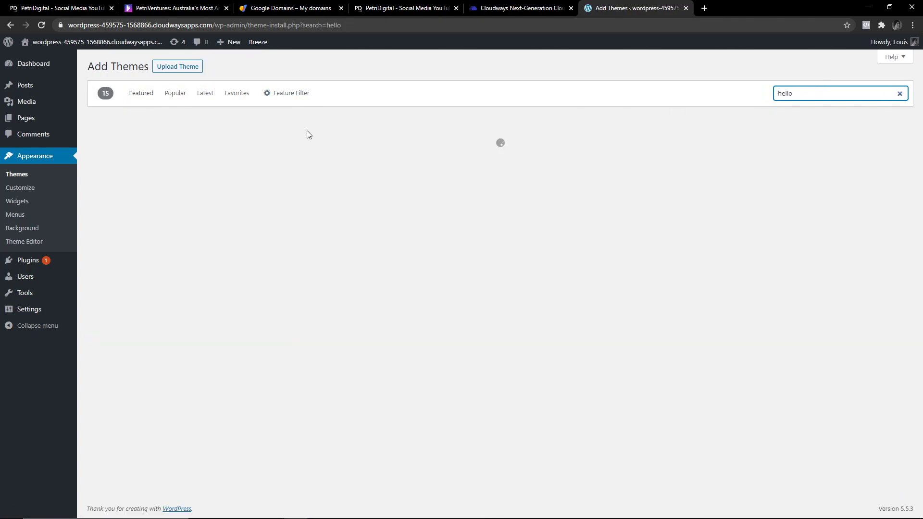
{"action": "double_click", "coordinate": [789, 91]}
{"action": "key", "text": "BackSpace"}
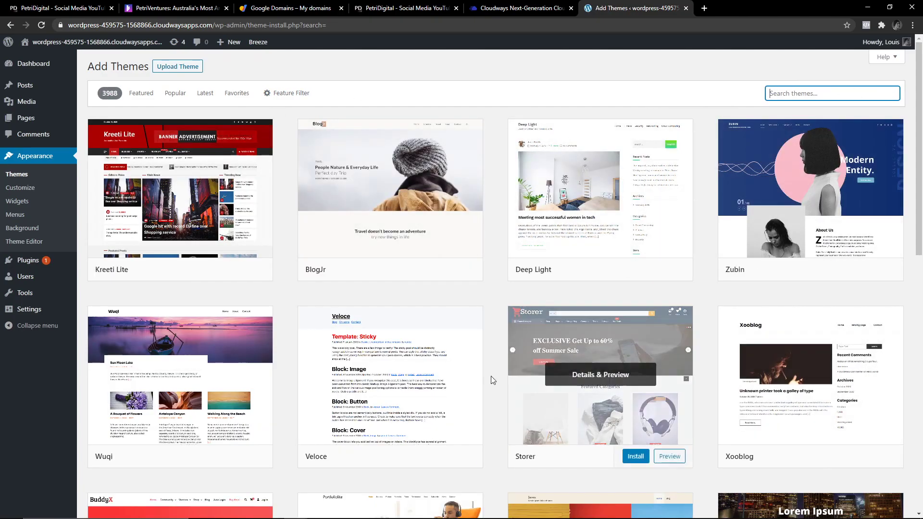
Browse the theme listing and search for 'hello' again.
{"action": "scroll", "coordinate": [425, 307], "scroll_direction": "down", "scroll_amount": 2}
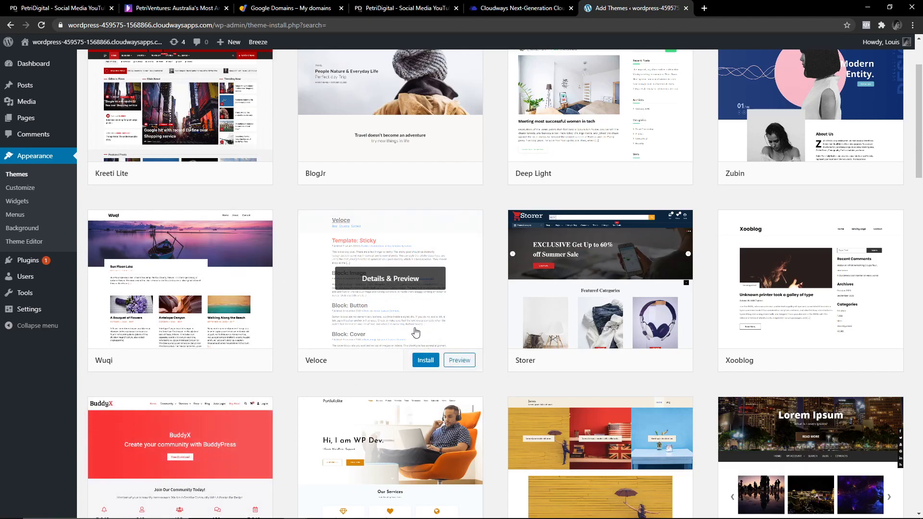
{"action": "scroll", "coordinate": [416, 330], "scroll_direction": "down", "scroll_amount": 4}
{"action": "scroll", "coordinate": [656, 280], "scroll_direction": "down", "scroll_amount": 3}
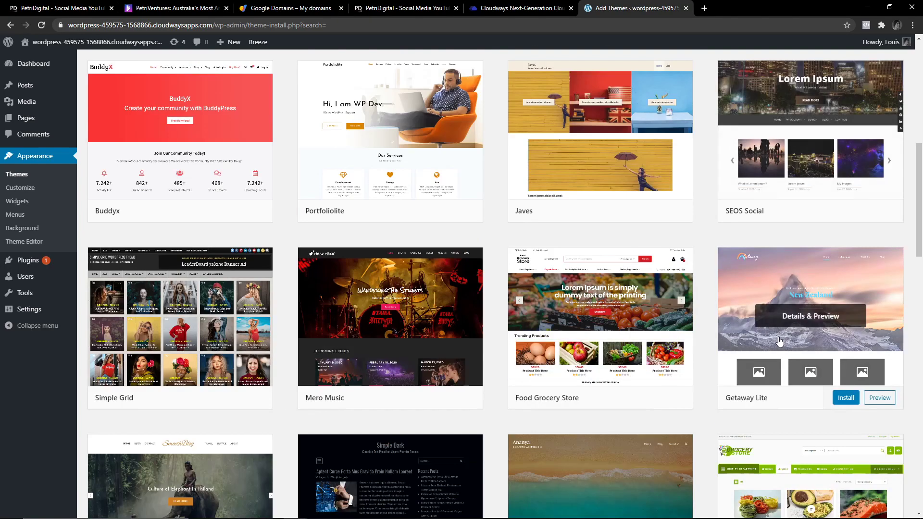
{"action": "scroll", "coordinate": [178, 309], "scroll_direction": "down", "scroll_amount": 4}
{"action": "scroll", "coordinate": [741, 355], "scroll_direction": "down", "scroll_amount": 4}
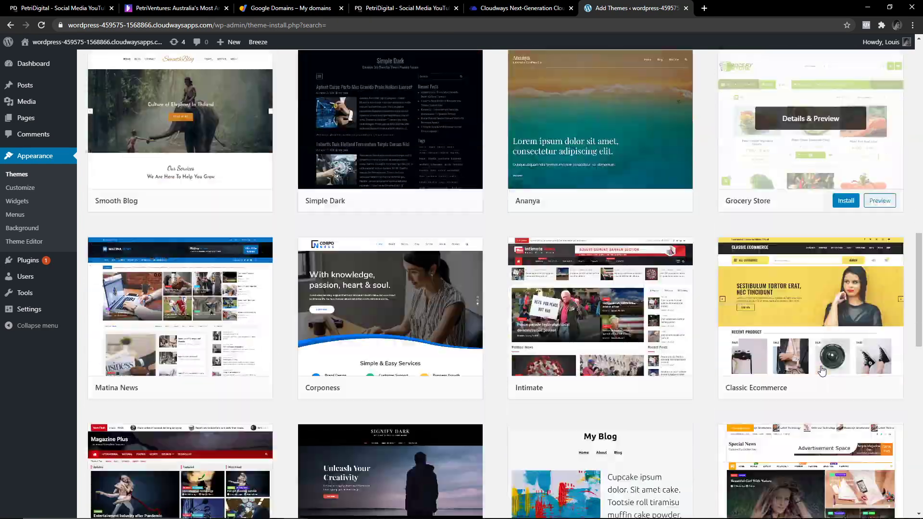
{"action": "scroll", "coordinate": [705, 466], "scroll_direction": "up", "scroll_amount": 20}
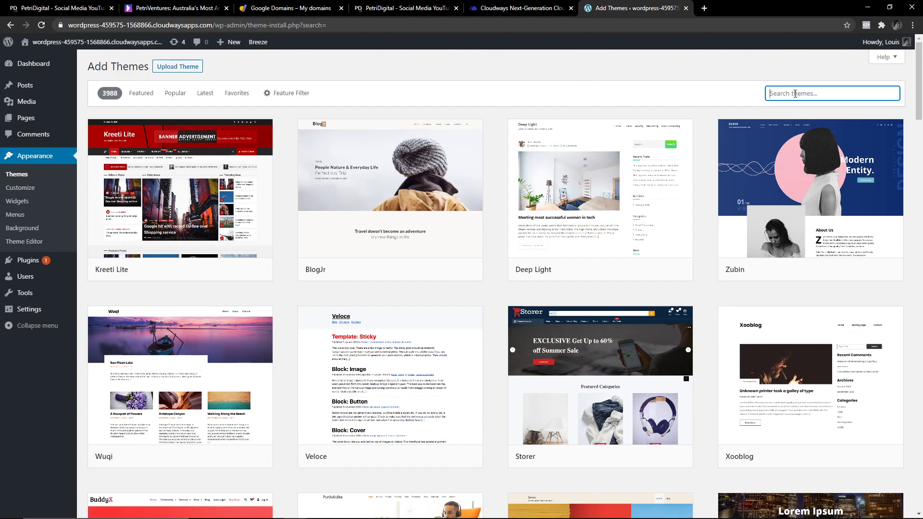
{"action": "type", "text": "hello"}
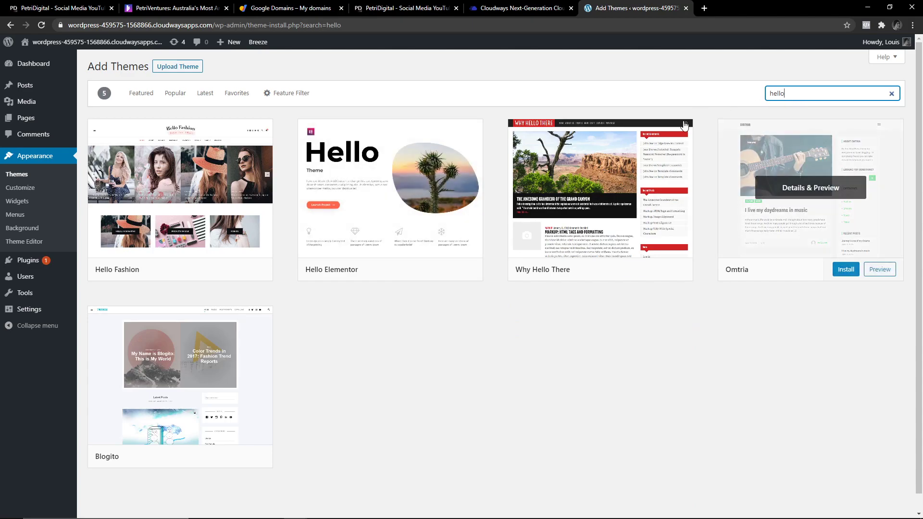
Briefly search for 'astra', then switch the search back to 'hello'.
{"action": "double_click", "coordinate": [784, 92]}
{"action": "type", "text": "astra"}
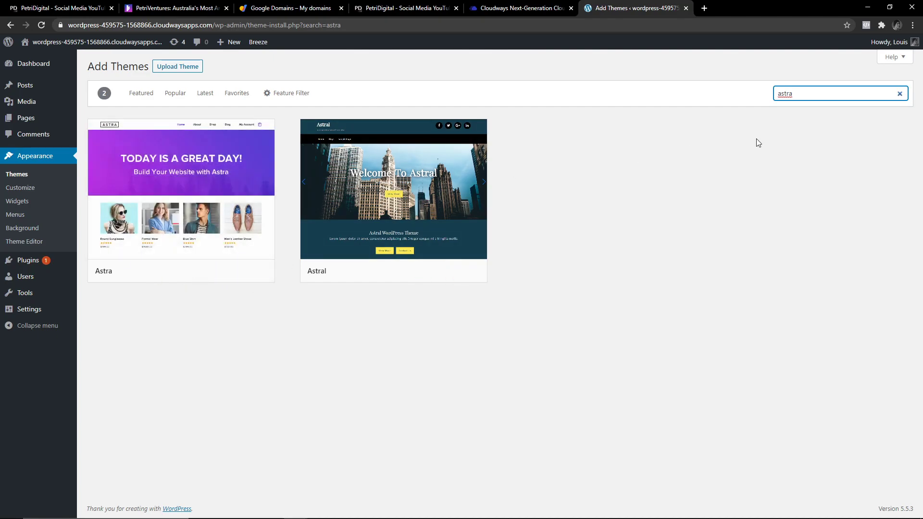
{"action": "double_click", "coordinate": [797, 95]}
{"action": "type", "text": "hello"}
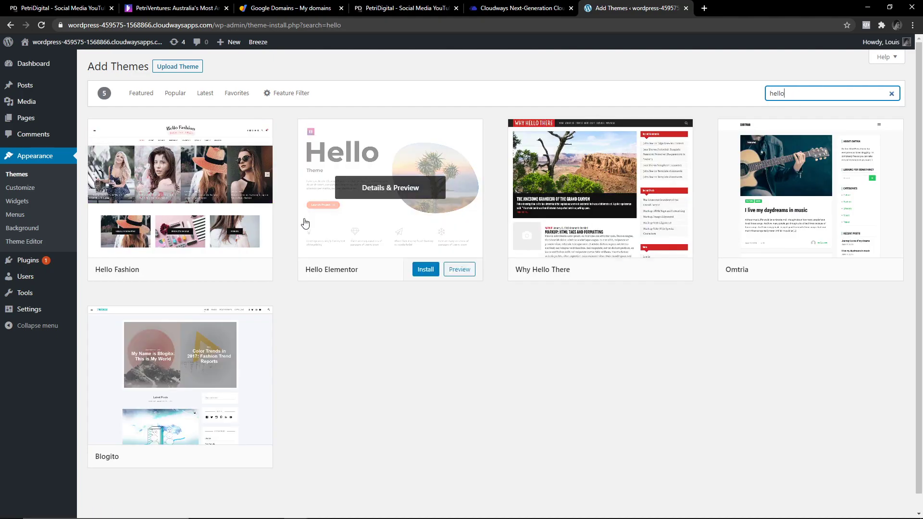
Install and activate the Hello Elementor theme.
{"action": "left_click", "coordinate": [414, 270]}
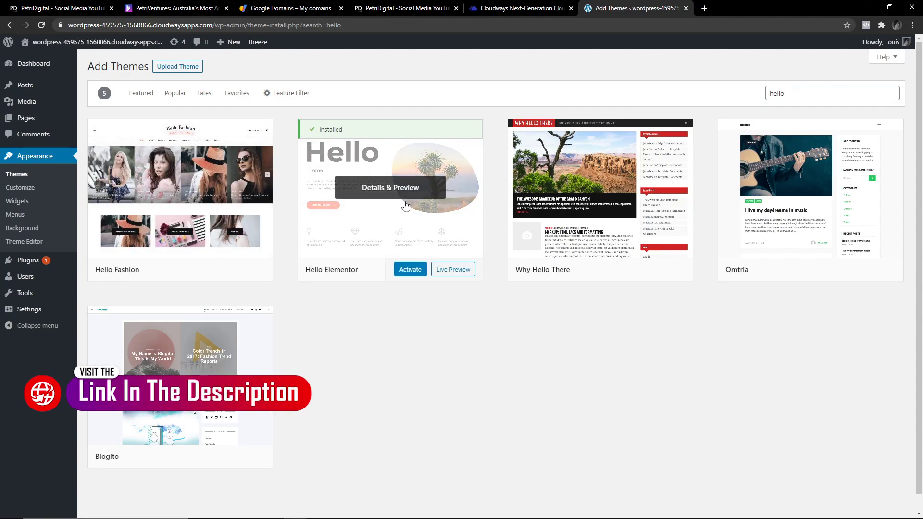
{"action": "left_click", "coordinate": [415, 271]}
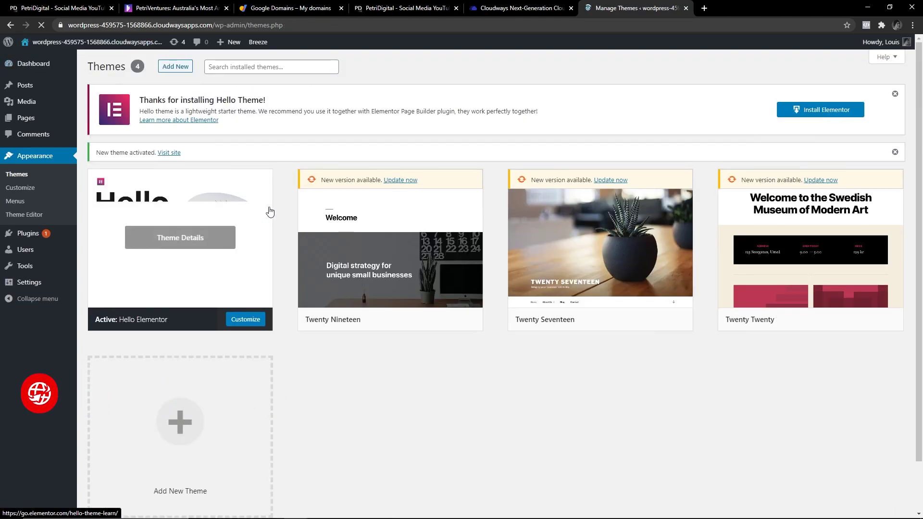
{"action": "scroll", "coordinate": [398, 306], "scroll_direction": "down", "scroll_amount": 1}
{"action": "scroll", "coordinate": [398, 307], "scroll_direction": "up", "scroll_amount": 1}
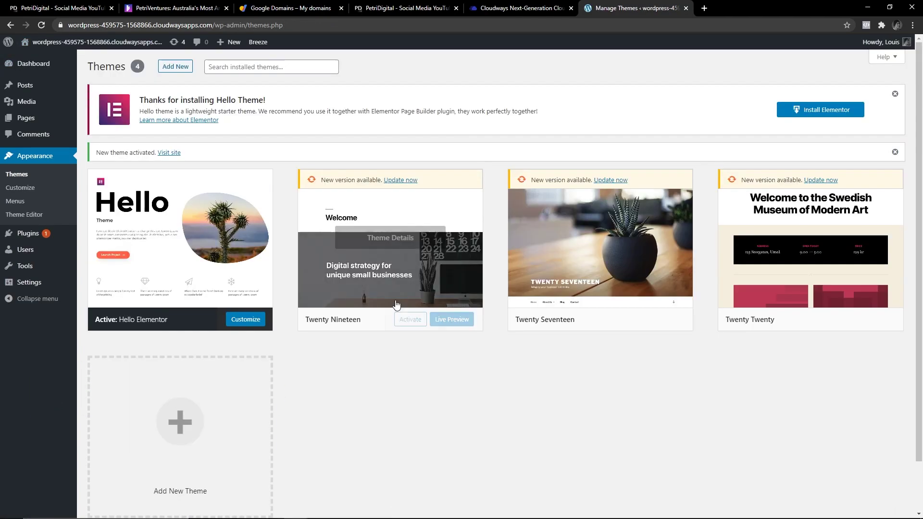
{"action": "left_click", "coordinate": [445, 278]}
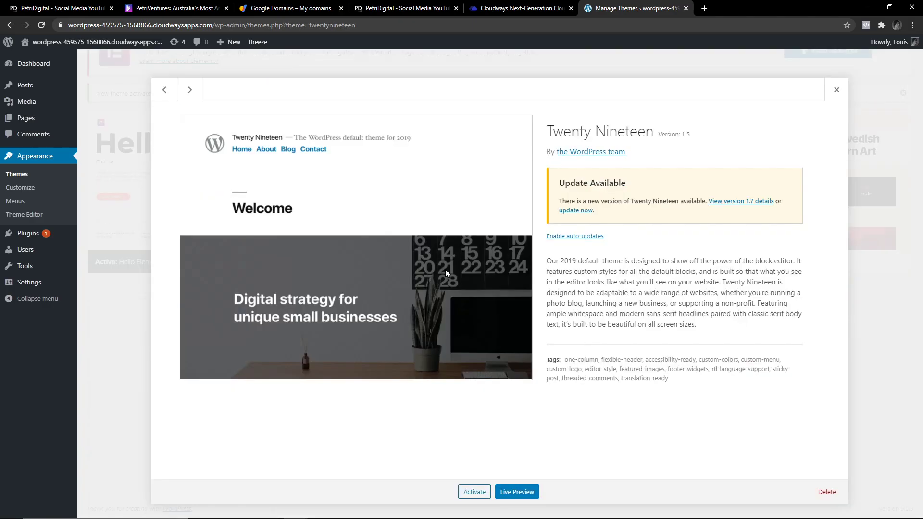
{"action": "left_click", "coordinate": [836, 89]}
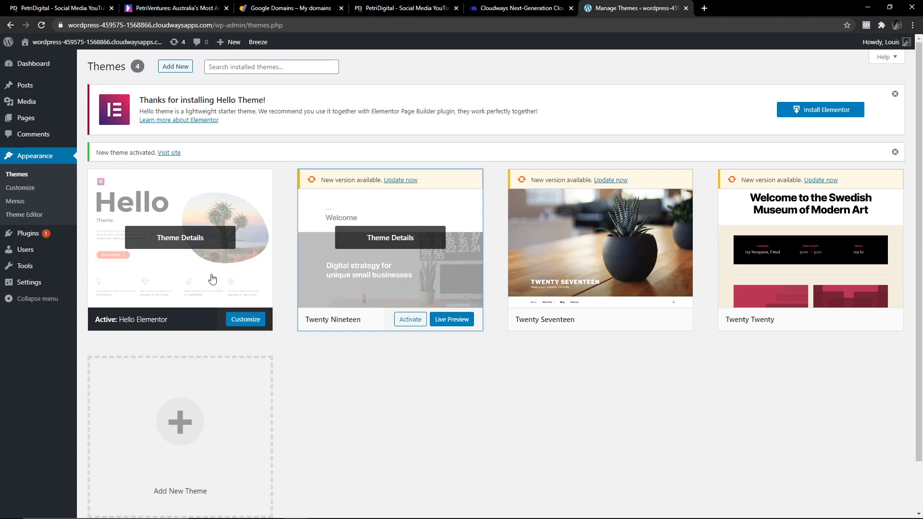
{"action": "left_click_drag", "start_coordinate": [139, 100], "coordinate": [311, 113]}
{"action": "left_click", "coordinate": [345, 113]}
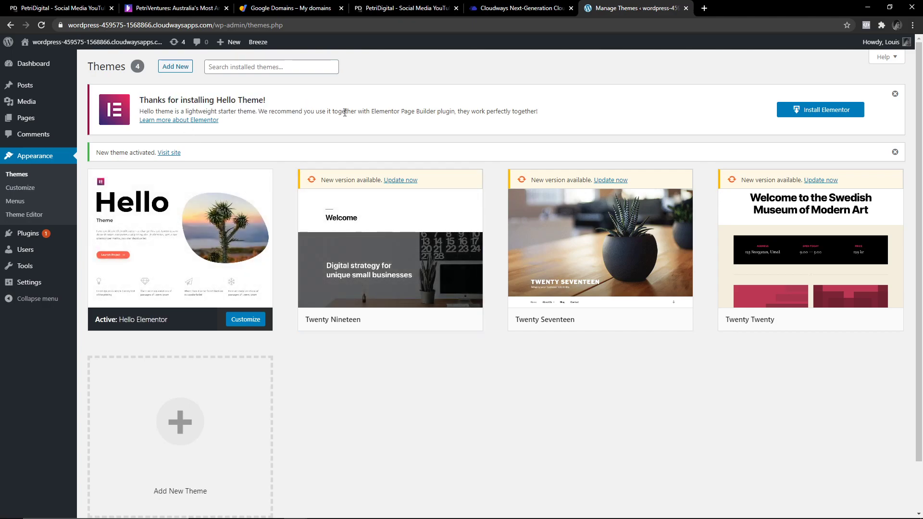
Delete the Twenty Nineteen, Twenty Seventeen and Twenty Twenty themes.
{"action": "mouse_move", "coordinate": [378, 250]}
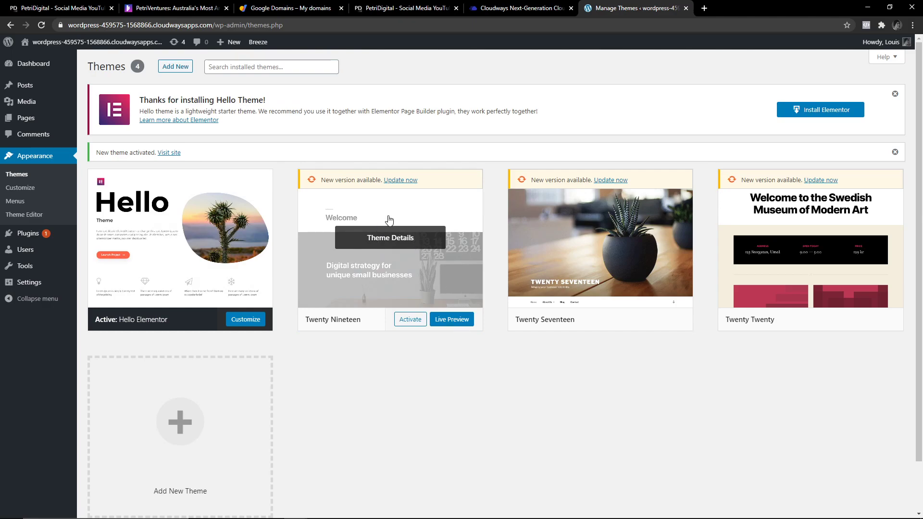
{"action": "left_click", "coordinate": [389, 220]}
{"action": "left_click", "coordinate": [827, 492]}
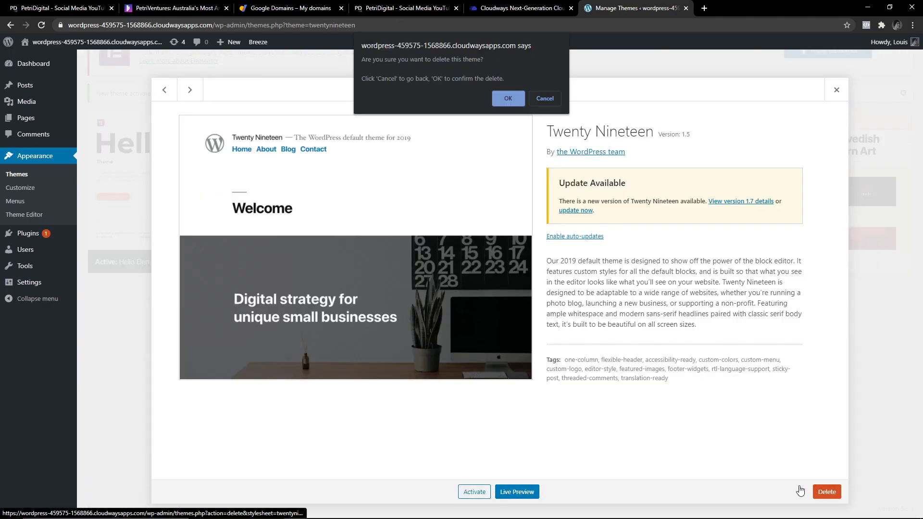
{"action": "left_click", "coordinate": [507, 98]}
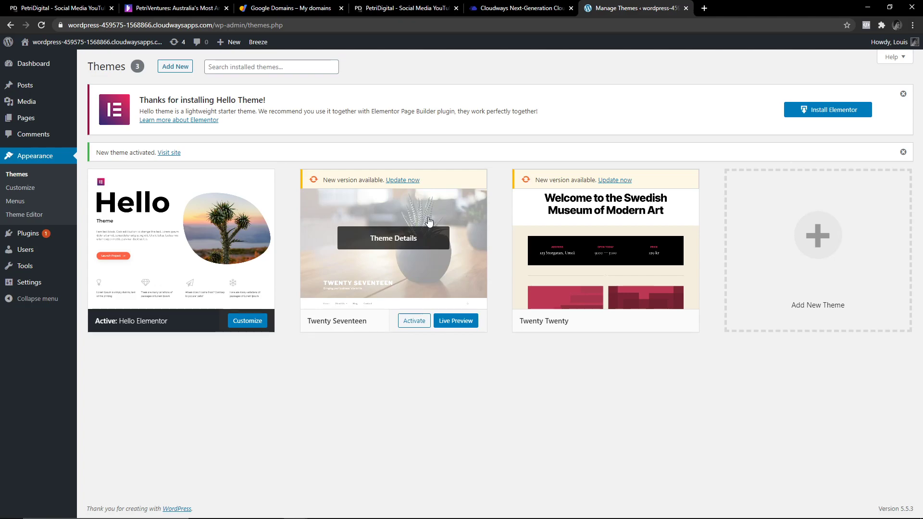
{"action": "left_click", "coordinate": [465, 267]}
{"action": "left_click", "coordinate": [824, 492]}
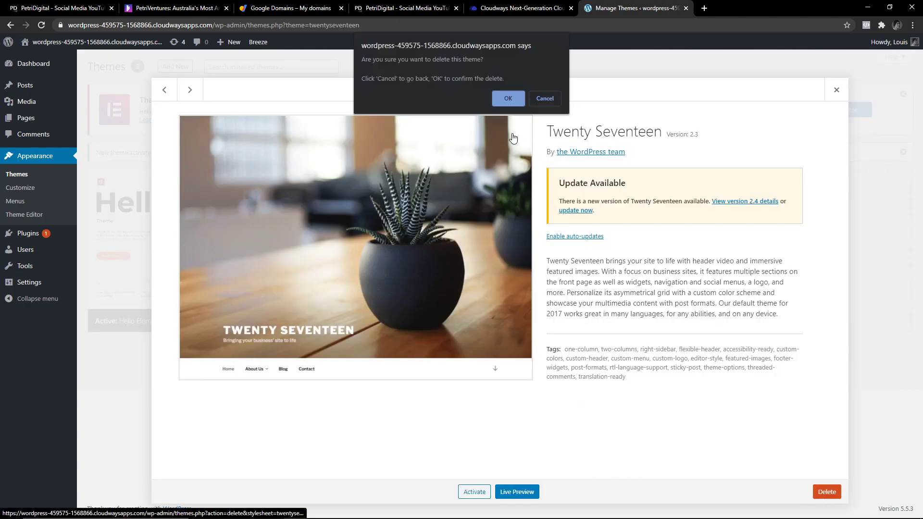
{"action": "left_click", "coordinate": [506, 97]}
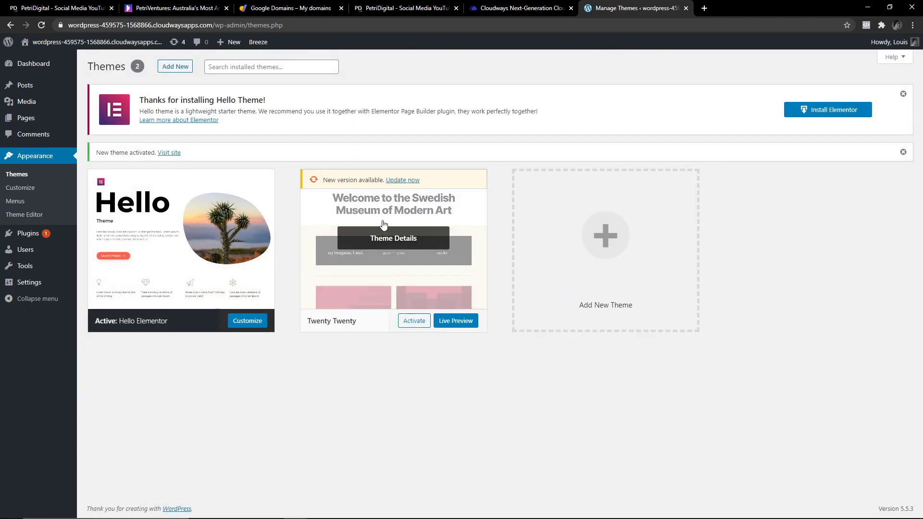
{"action": "left_click", "coordinate": [379, 222]}
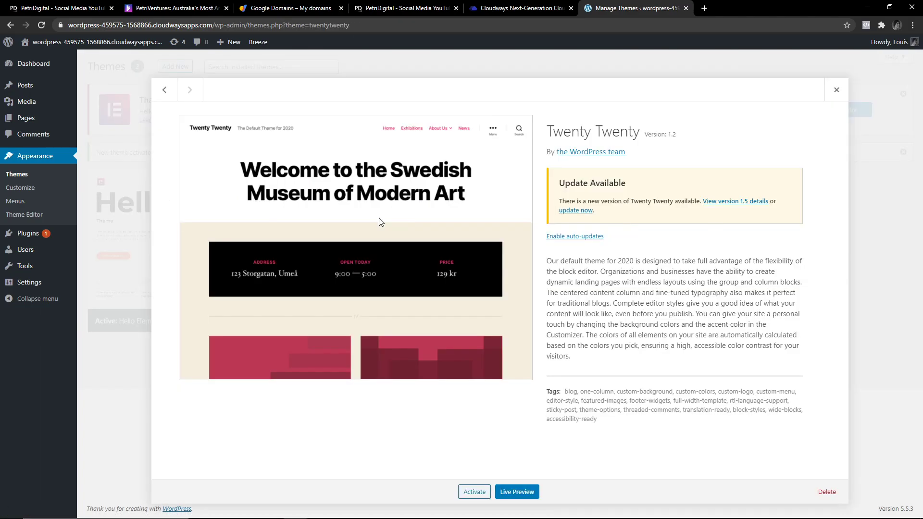
{"action": "left_click", "coordinate": [825, 493]}
{"action": "left_click", "coordinate": [500, 101]}
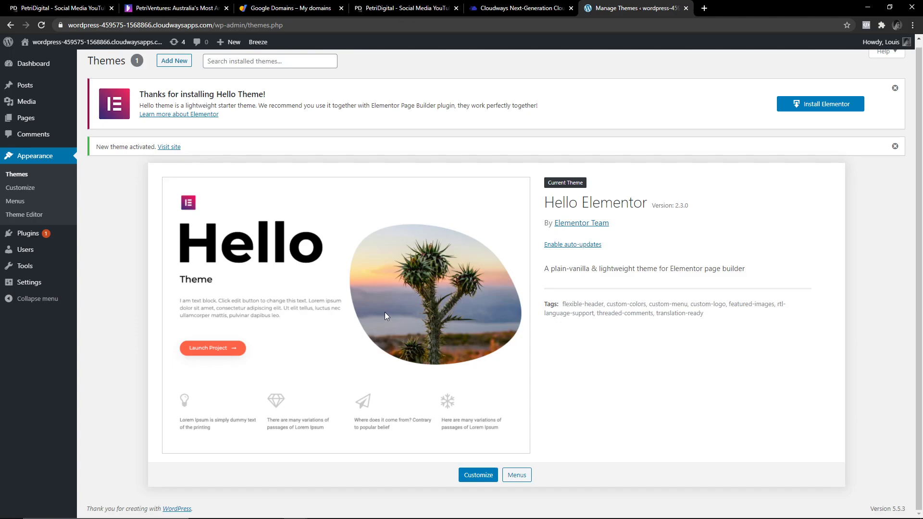
{"action": "scroll", "coordinate": [378, 309], "scroll_direction": "up", "scroll_amount": 1}
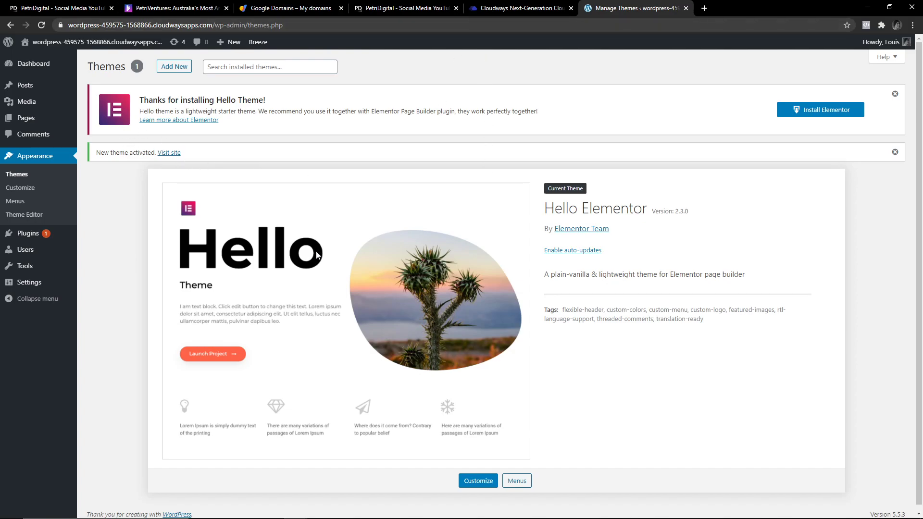
{"action": "key", "text": "alt+Tab"}
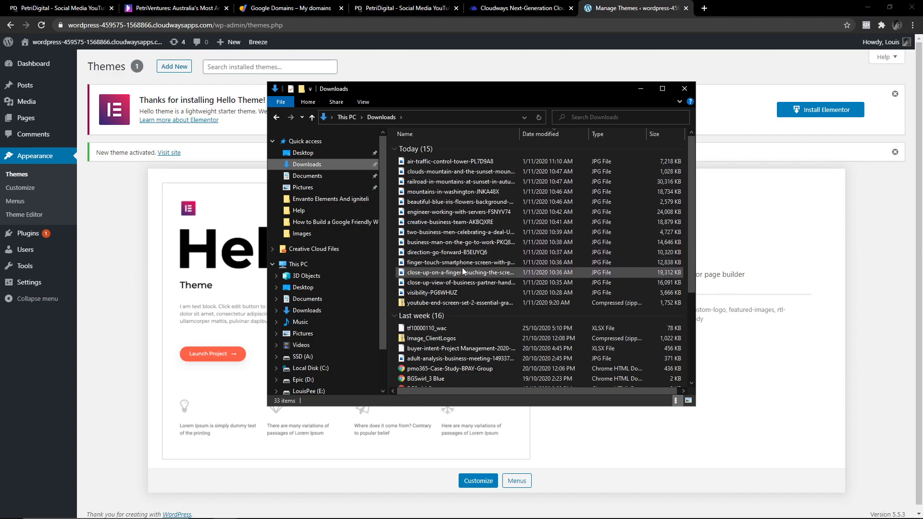
{"action": "left_click", "coordinate": [684, 89]}
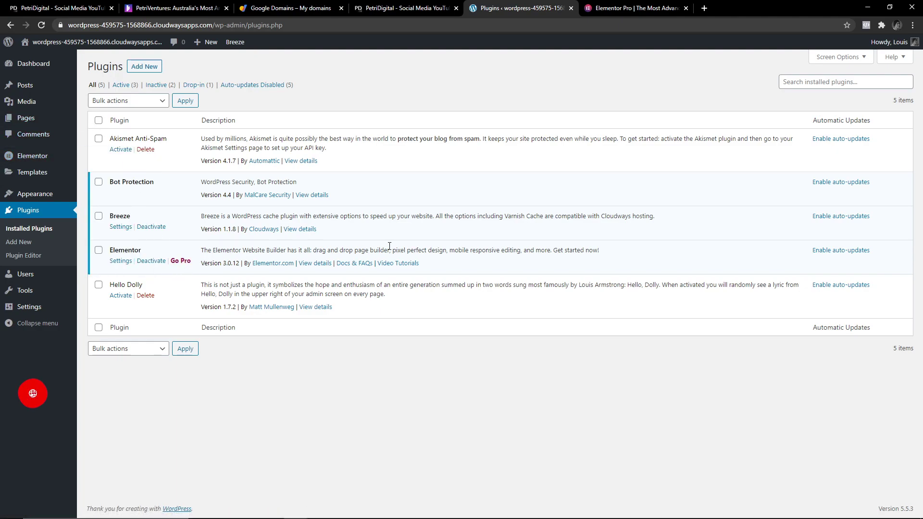
View the Elementor Pro pricing page, highlighting the Expert plan's For 1,000 Sites, name and price.
{"action": "left_click", "coordinate": [608, 7]}
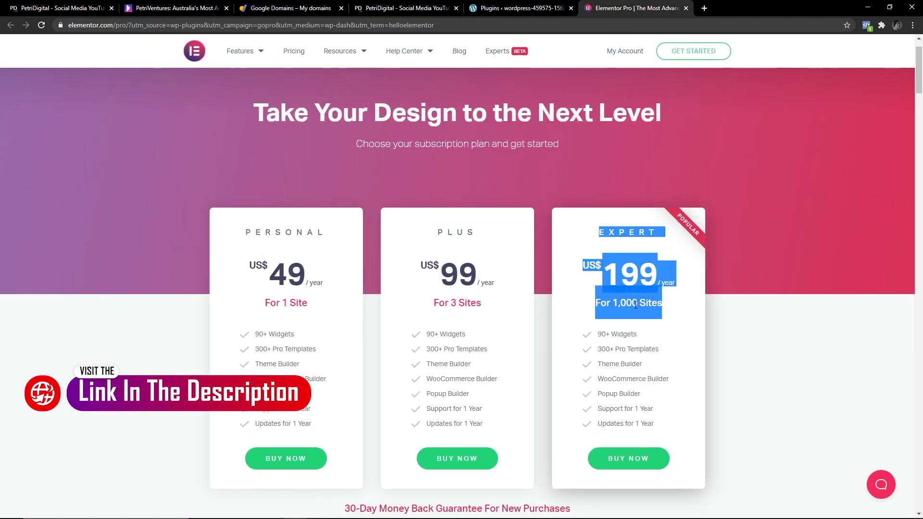
{"action": "left_click_drag", "start_coordinate": [665, 312], "coordinate": [589, 300]}
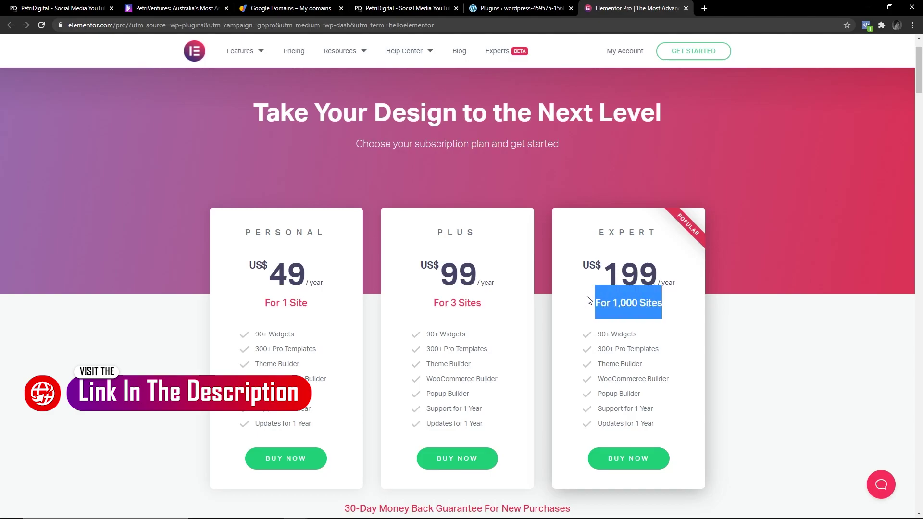
{"action": "left_click", "coordinate": [640, 315]}
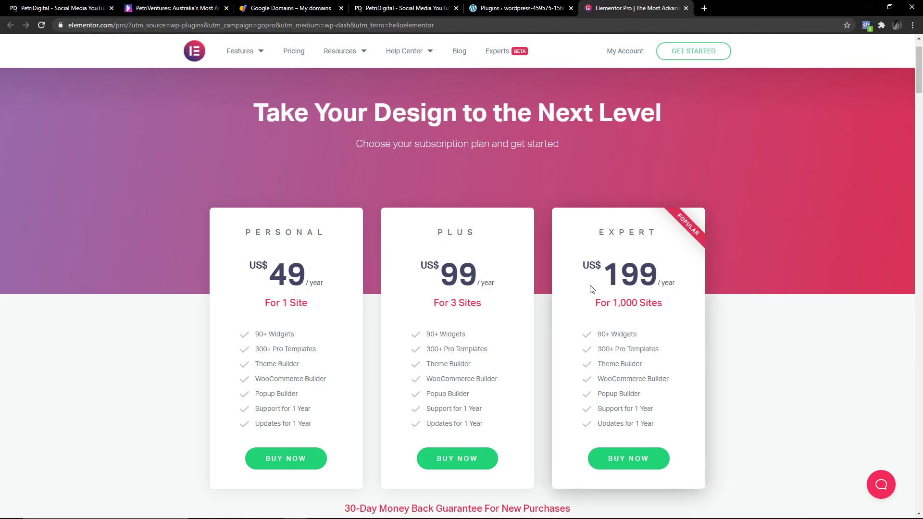
{"action": "left_click_drag", "start_coordinate": [592, 289], "coordinate": [595, 237]}
{"action": "left_click", "coordinate": [666, 320]}
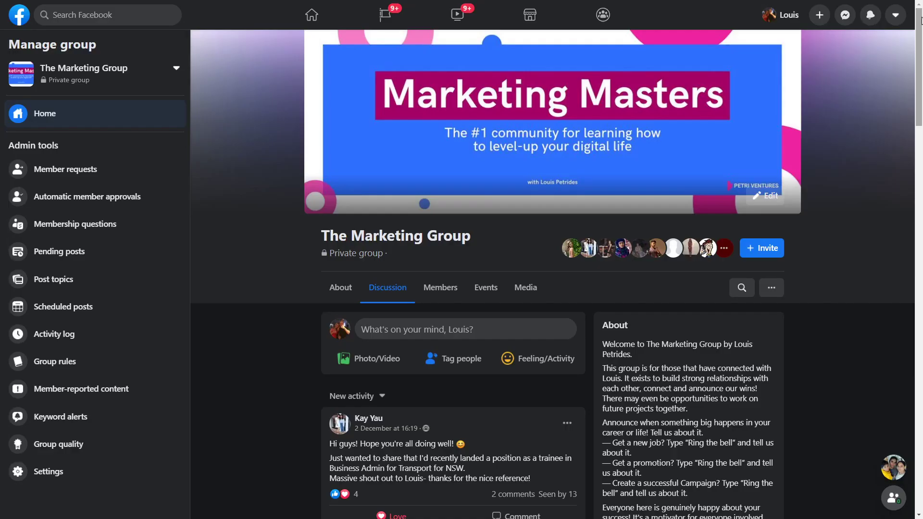
{"action": "left_click_drag", "start_coordinate": [921, 19], "coordinate": [906, 166]}
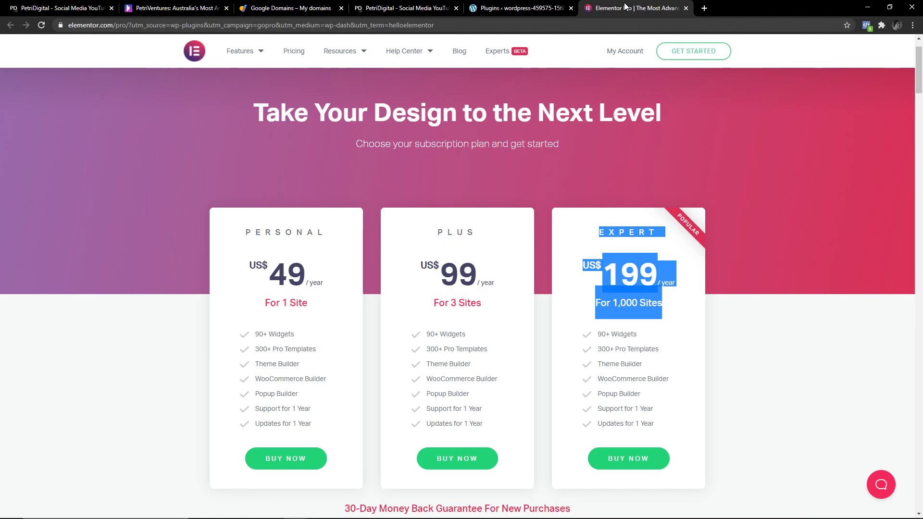
{"action": "left_click", "coordinate": [600, 230]}
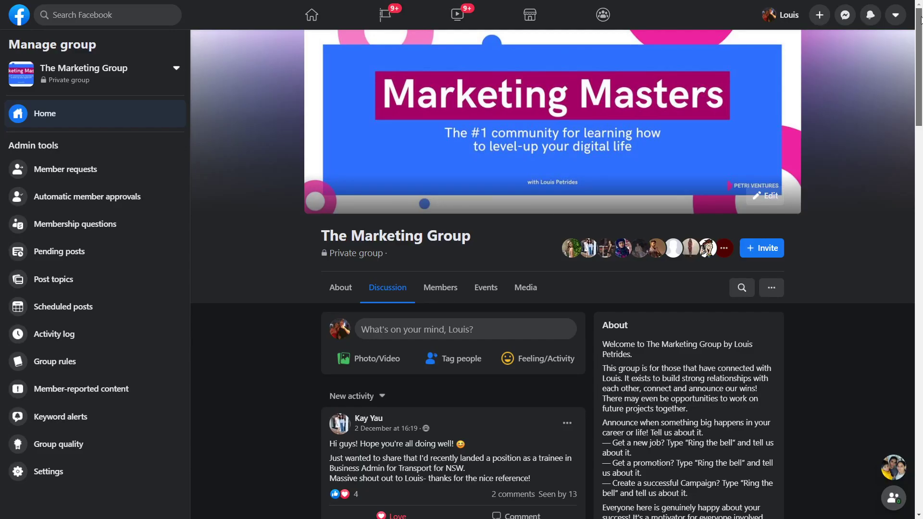
{"action": "scroll", "coordinate": [917, 55], "scroll_direction": "down", "scroll_amount": 5}
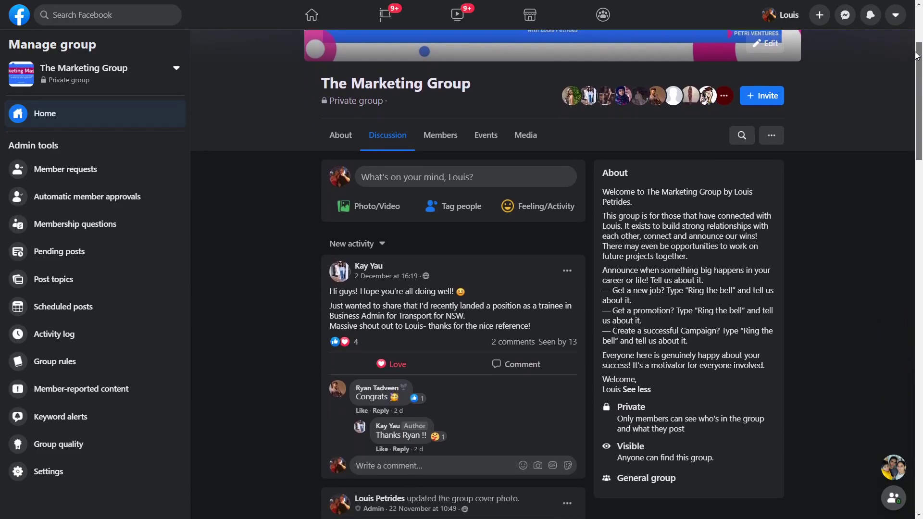
{"action": "left_click_drag", "start_coordinate": [918, 55], "coordinate": [904, 168]}
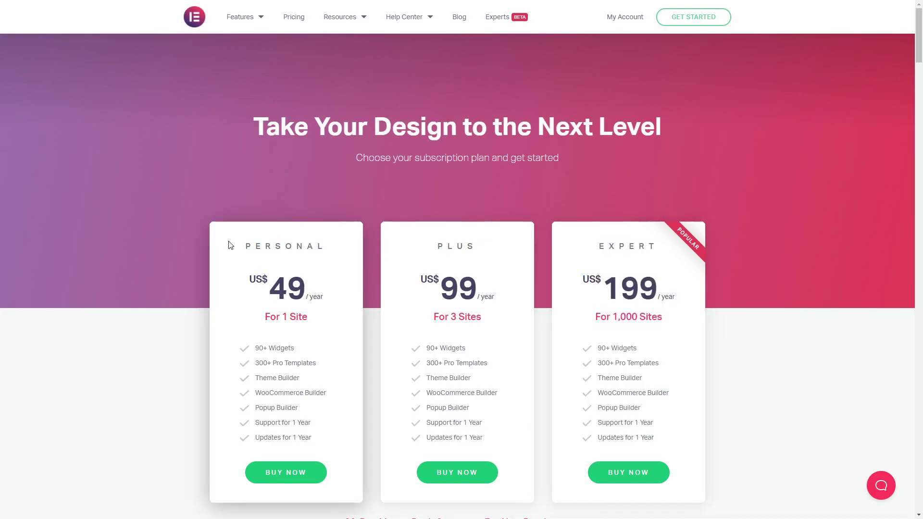
Download elementor-pro-3.0.5.zip from My Account and return to the WordPress plugins tab.
{"action": "left_click_drag", "start_coordinate": [230, 245], "coordinate": [452, 289]}
{"action": "left_click", "coordinate": [344, 447]}
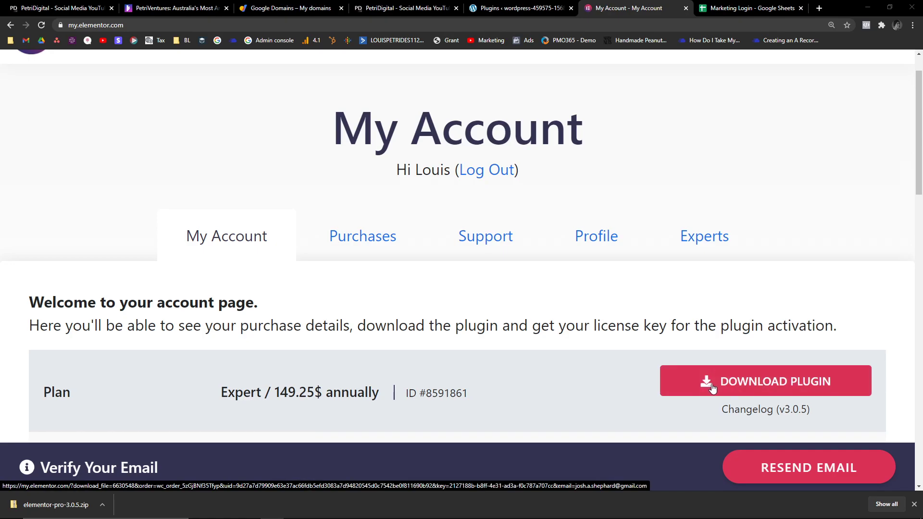
{"action": "left_click", "coordinate": [506, 11]}
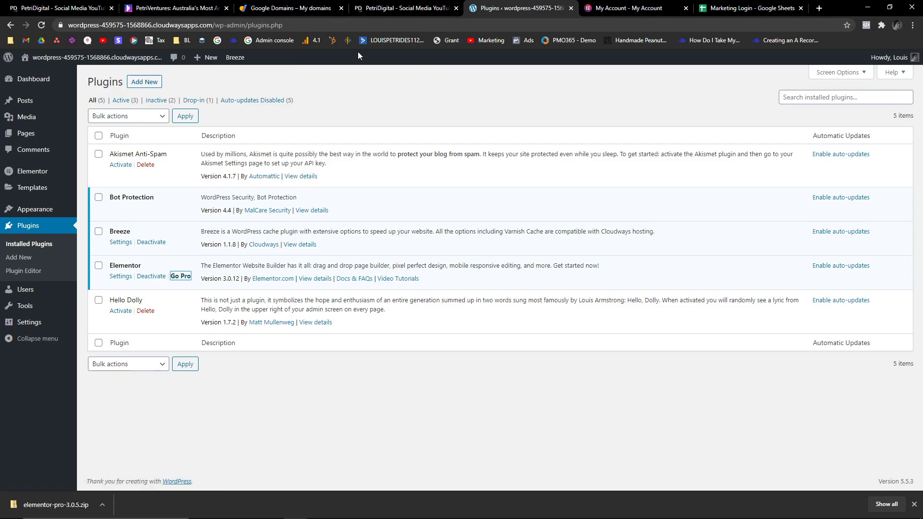
Upload and install elementor-pro-3.0.5.zip via Add Plugins, then activate Elementor Pro.
{"action": "left_click", "coordinate": [147, 88]}
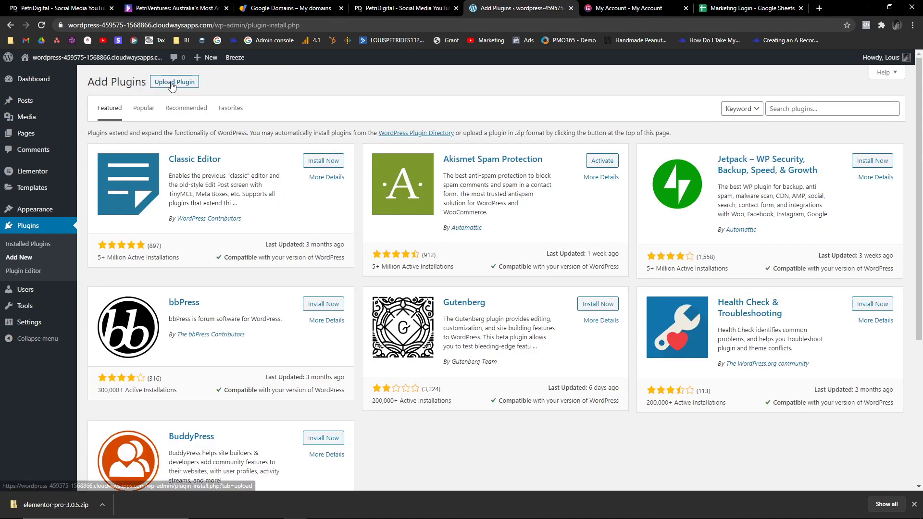
{"action": "left_click", "coordinate": [169, 85]}
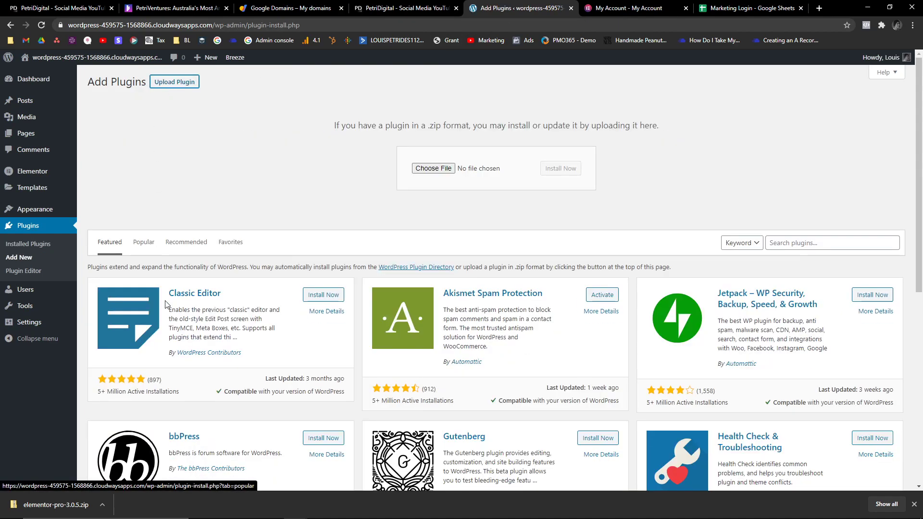
{"action": "left_click", "coordinate": [446, 169]}
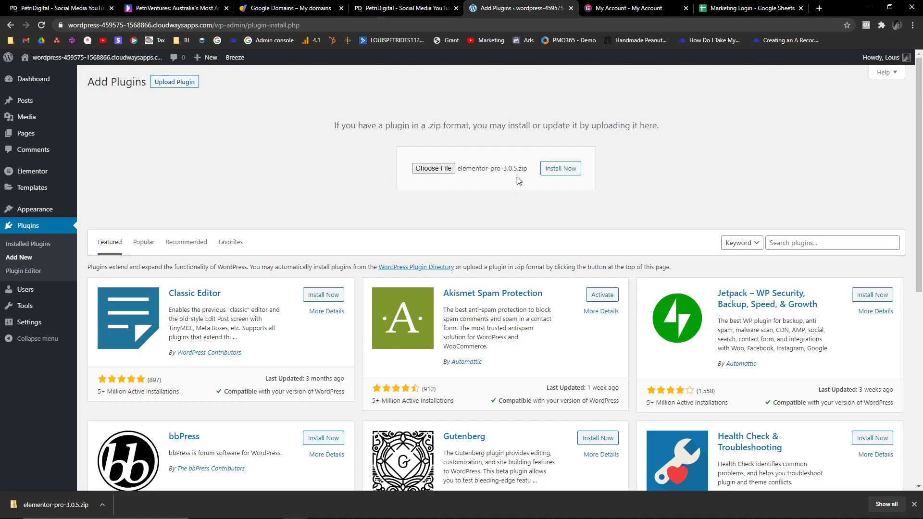
{"action": "left_click", "coordinate": [562, 169]}
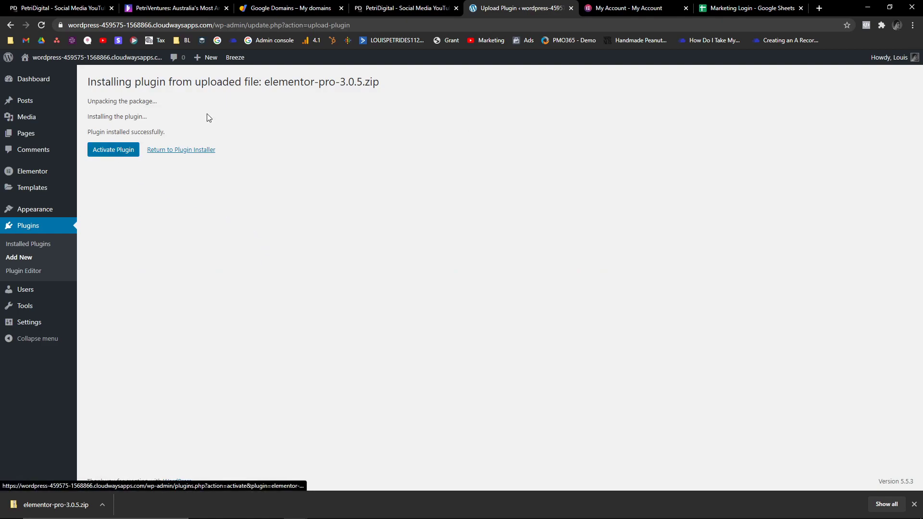
{"action": "left_click", "coordinate": [124, 157]}
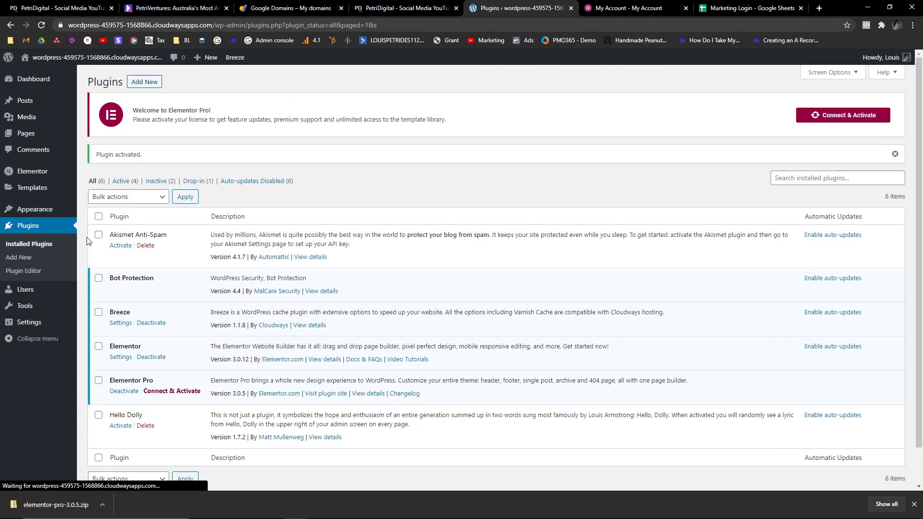
{"action": "left_click_drag", "start_coordinate": [113, 380], "coordinate": [147, 381]}
{"action": "left_click", "coordinate": [147, 381]}
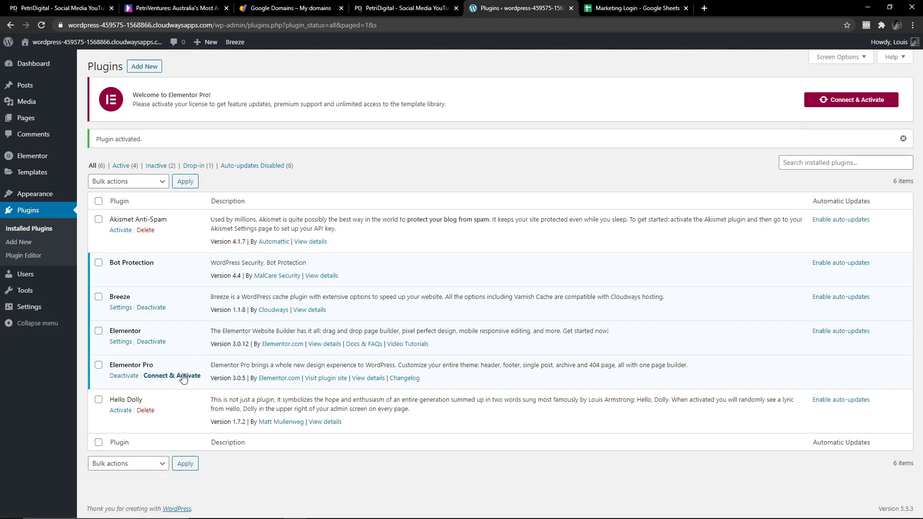
Connect and activate the Elementor Pro licence.
{"action": "left_click", "coordinate": [839, 102]}
{"action": "left_click_drag", "start_coordinate": [102, 102], "coordinate": [89, 102]}
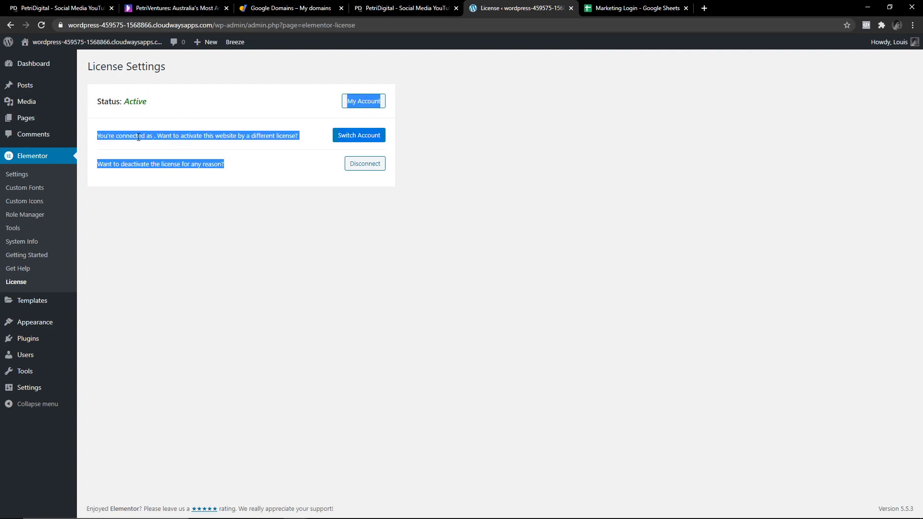
{"action": "left_click", "coordinate": [165, 147]}
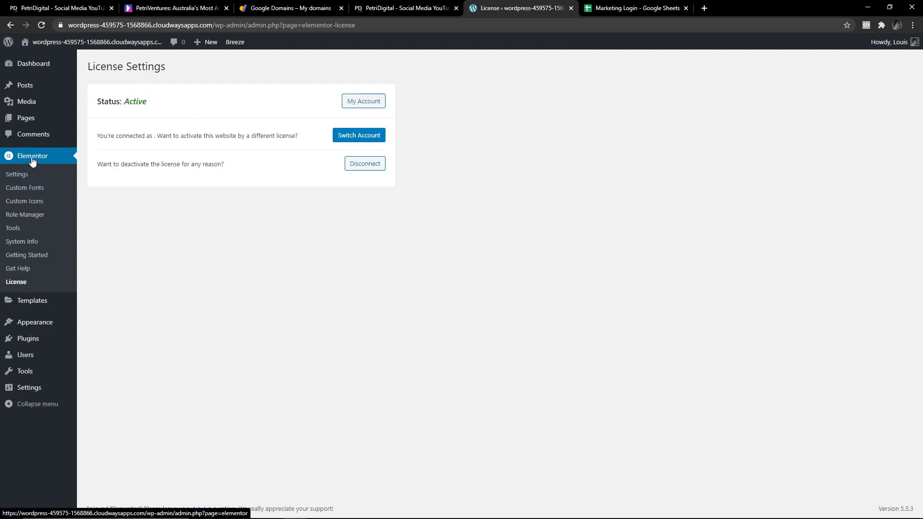
Review Elementor Settings' Advanced and General tabs, then select the site's domain in the address bar.
{"action": "left_click", "coordinate": [32, 161]}
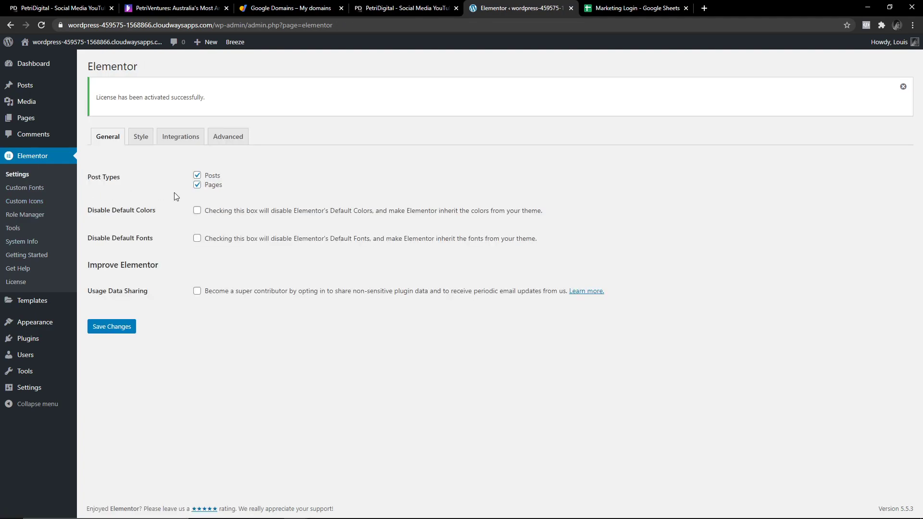
{"action": "left_click", "coordinate": [228, 137]}
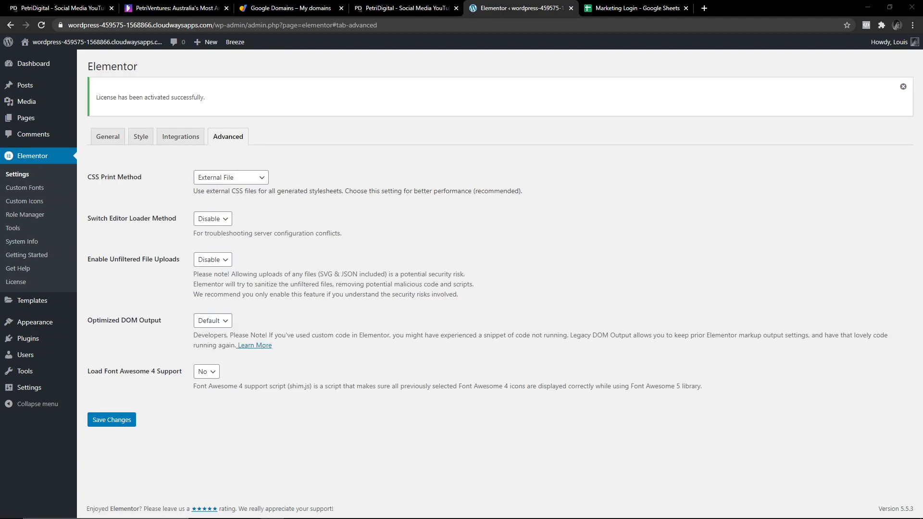
{"action": "left_click", "coordinate": [105, 141]}
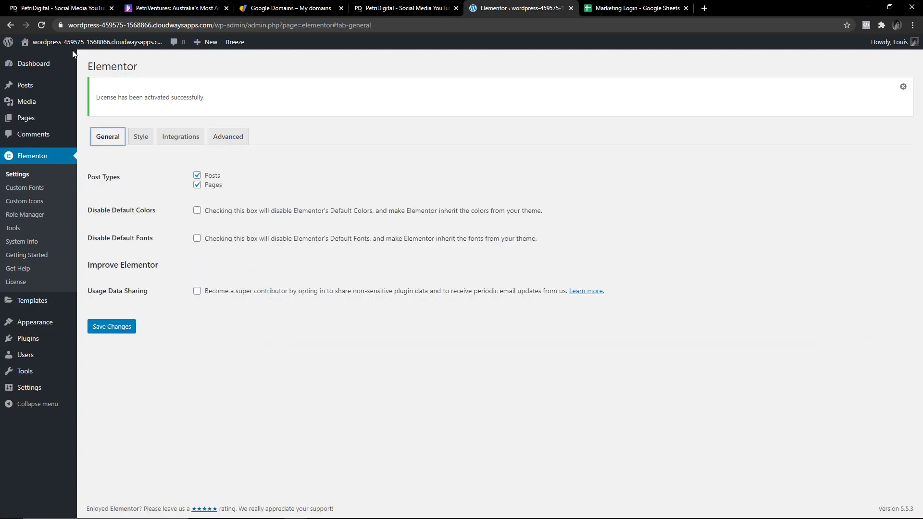
{"action": "mouse_move", "coordinate": [72, 44]}
{"action": "left_click", "coordinate": [166, 25]}
{"action": "left_click_drag", "start_coordinate": [166, 25], "coordinate": [68, 25]}
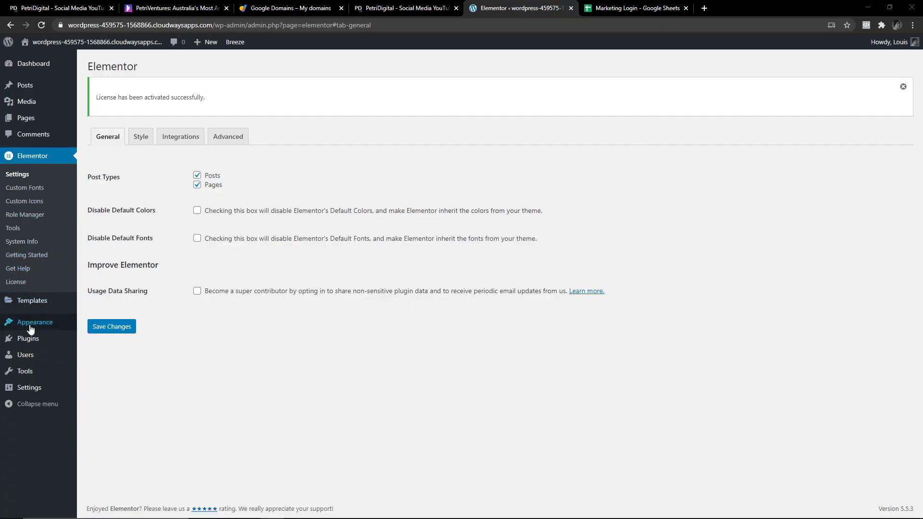
Search the plugin directory for 'header footer code manager' and install it.
{"action": "left_click", "coordinate": [28, 399]}
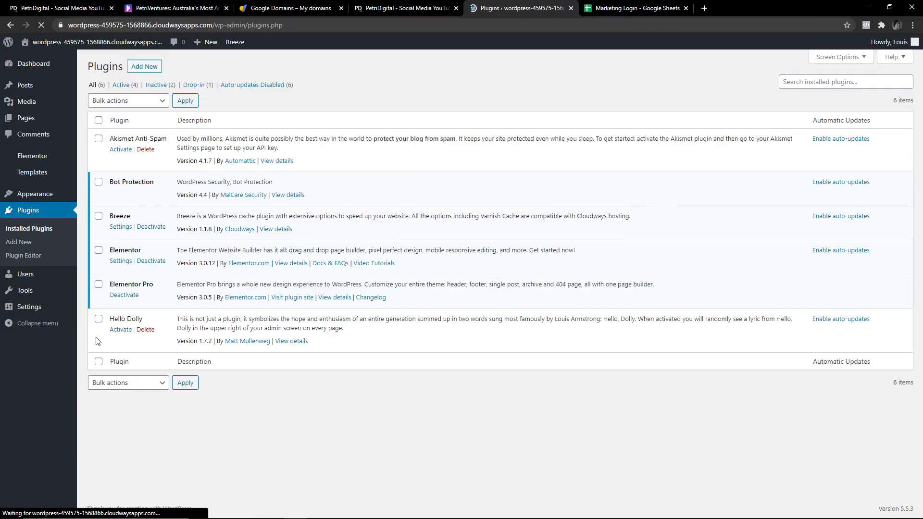
{"action": "left_click", "coordinate": [152, 72]}
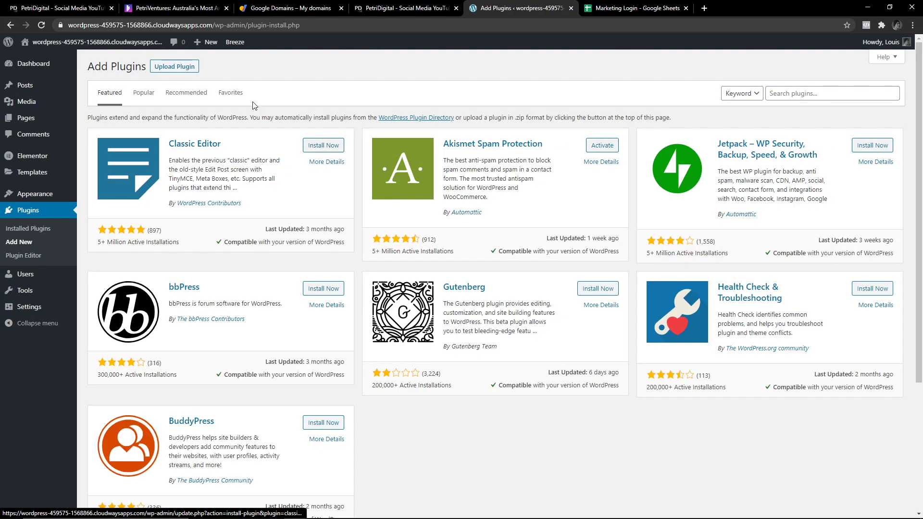
{"action": "left_click", "coordinate": [781, 95]}
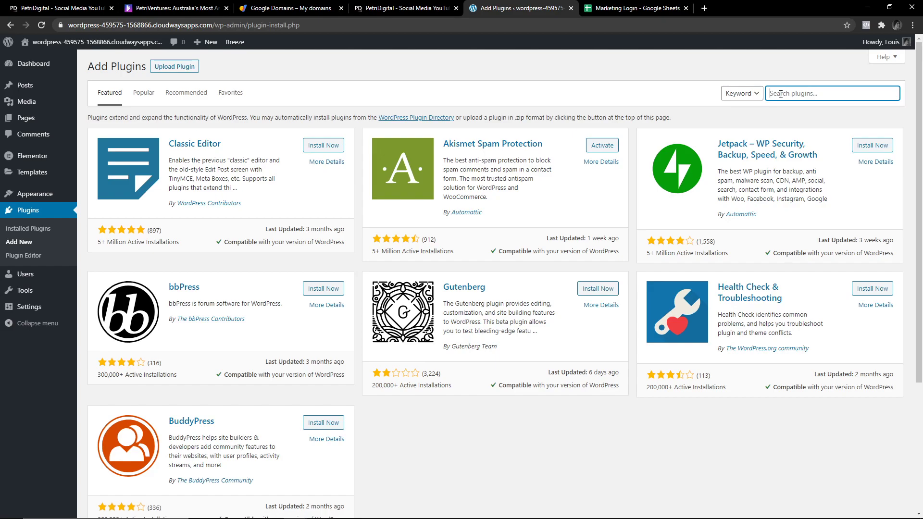
{"action": "type", "text": "header footer code manager"}
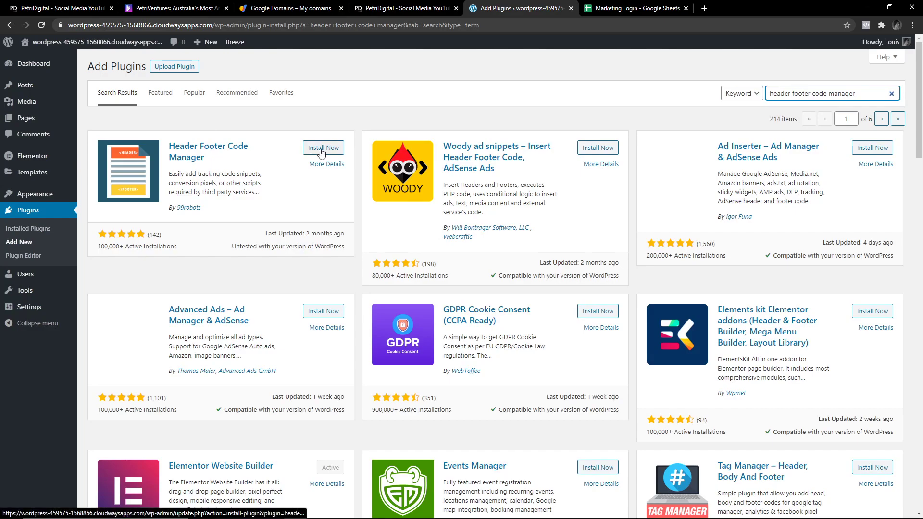
{"action": "left_click", "coordinate": [321, 150]}
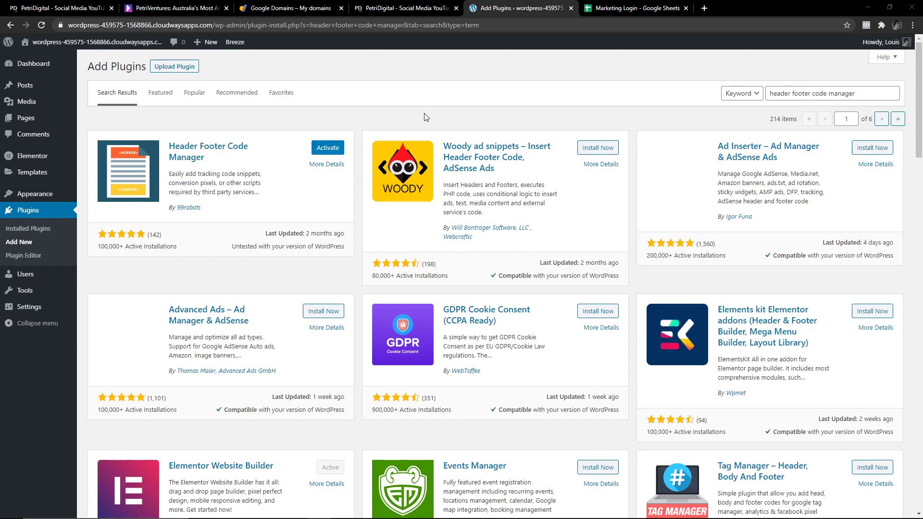
Search for 'ShortPixel' and install ShortPixel Image Optimizer.
{"action": "double_click", "coordinate": [802, 93]}
{"action": "key", "text": "ctrl+a"}
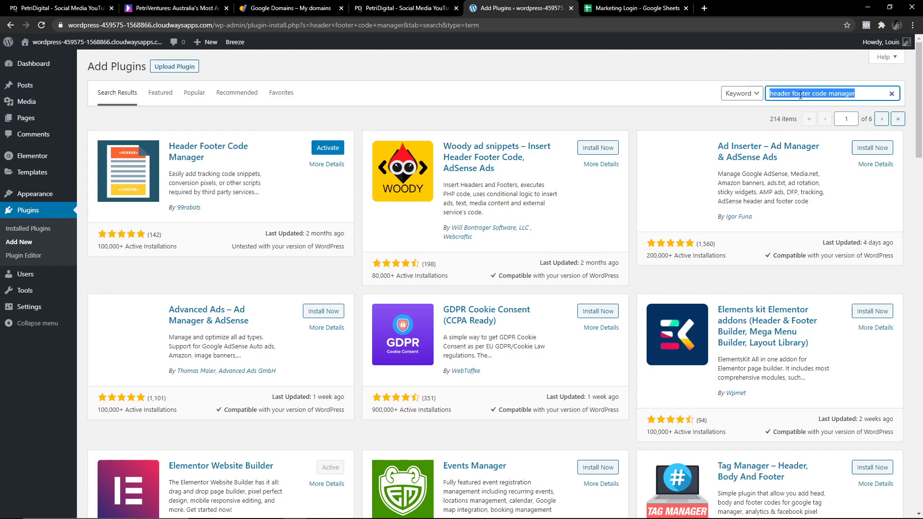
{"action": "type", "text": "ShortPixel"}
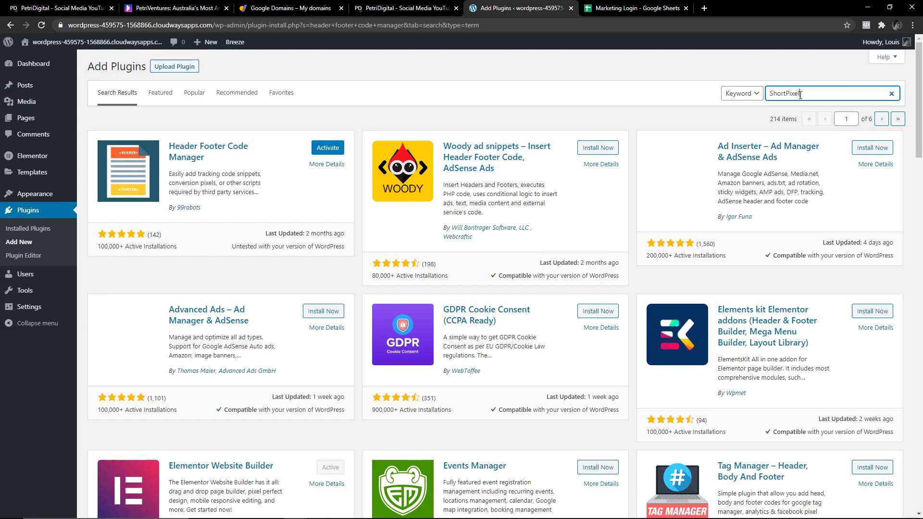
{"action": "key", "text": "Return"}
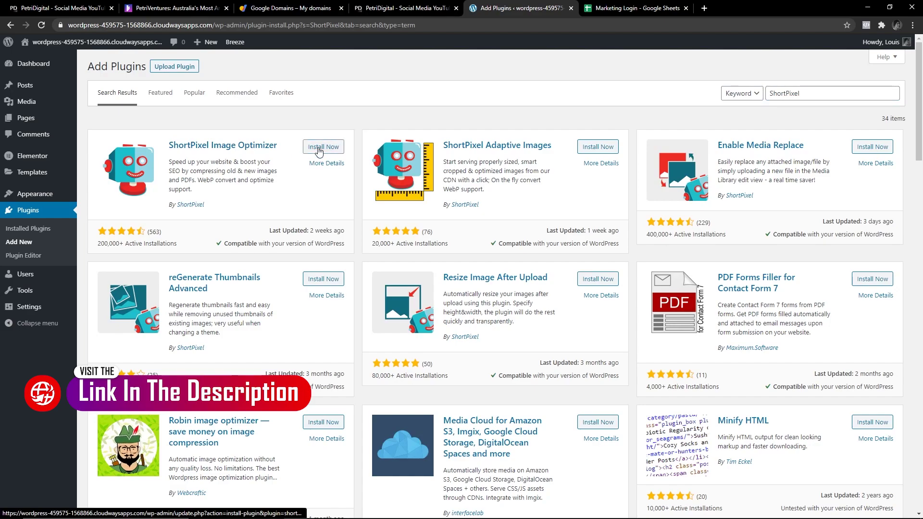
{"action": "left_click", "coordinate": [318, 148]}
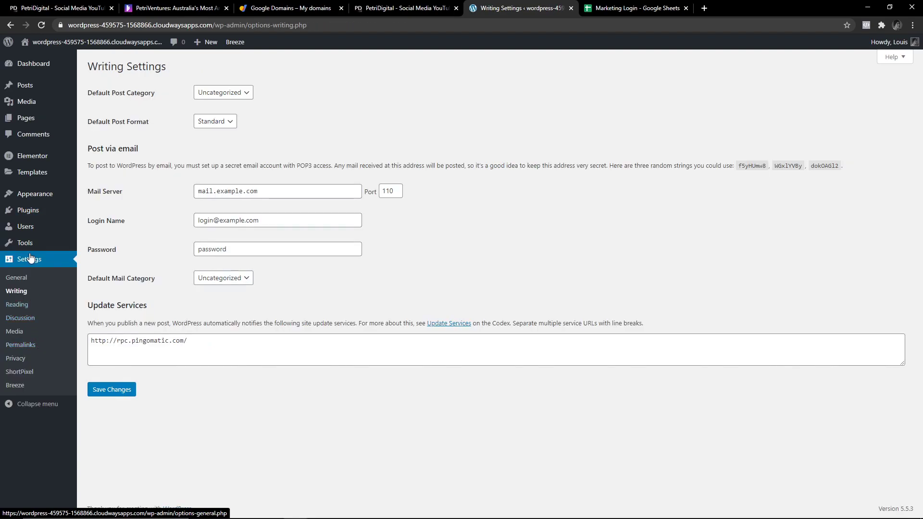
Keep Gravatar Logo as the default avatar in Discussion settings and save the changes.
{"action": "left_click", "coordinate": [20, 317]}
{"action": "scroll", "coordinate": [141, 318], "scroll_direction": "down", "scroll_amount": 5}
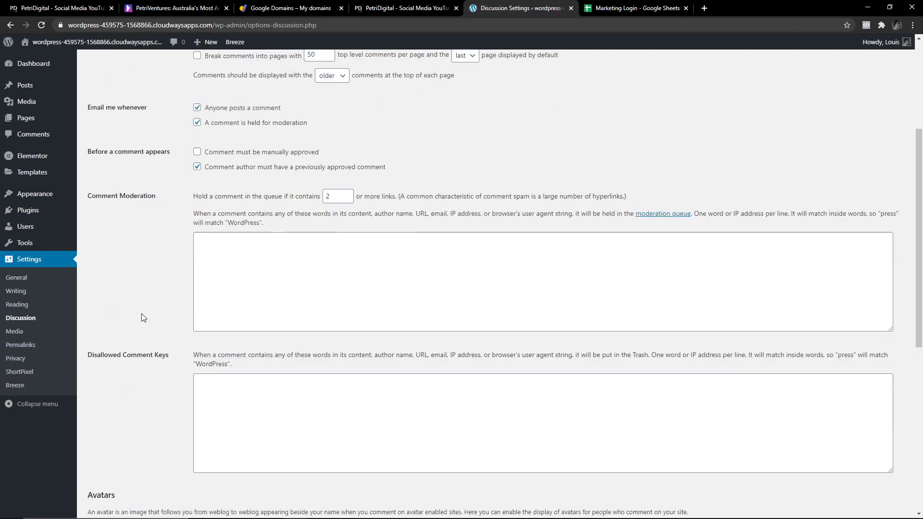
{"action": "scroll", "coordinate": [142, 317], "scroll_direction": "down", "scroll_amount": 7}
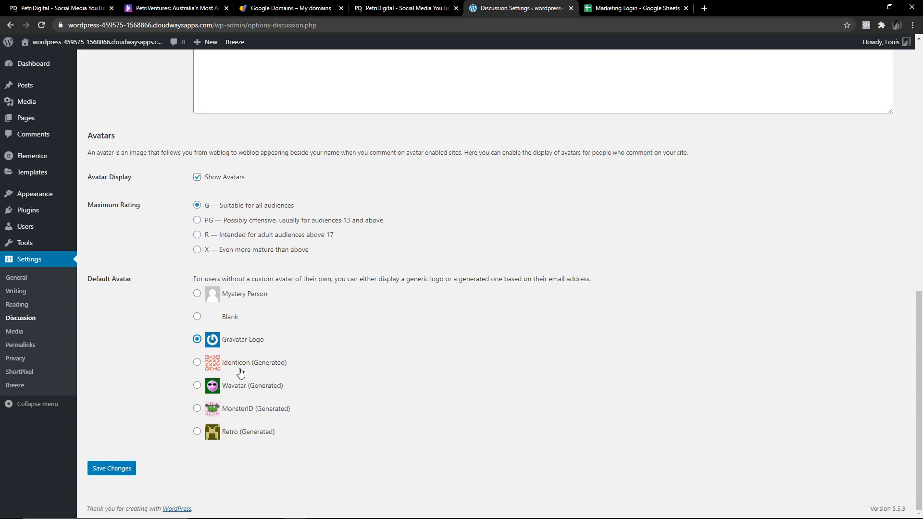
{"action": "left_click_drag", "start_coordinate": [248, 343], "coordinate": [222, 344]}
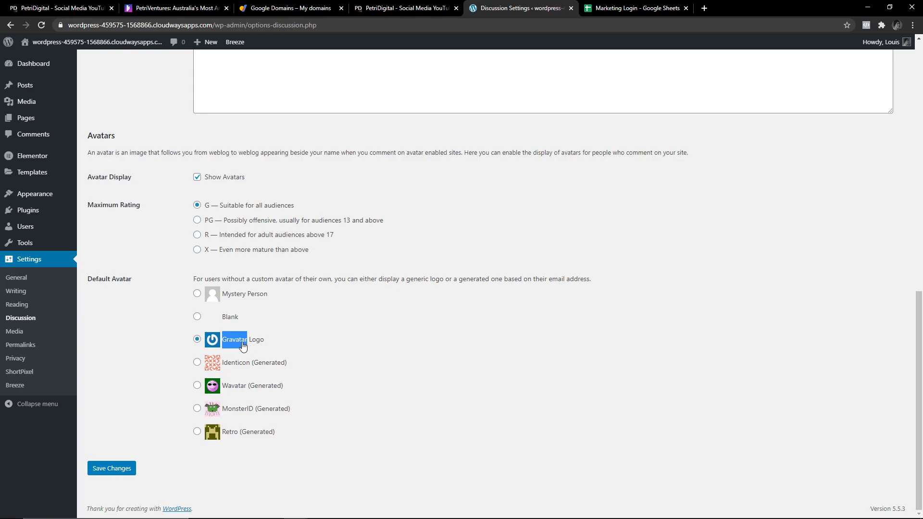
{"action": "left_click", "coordinate": [113, 468]}
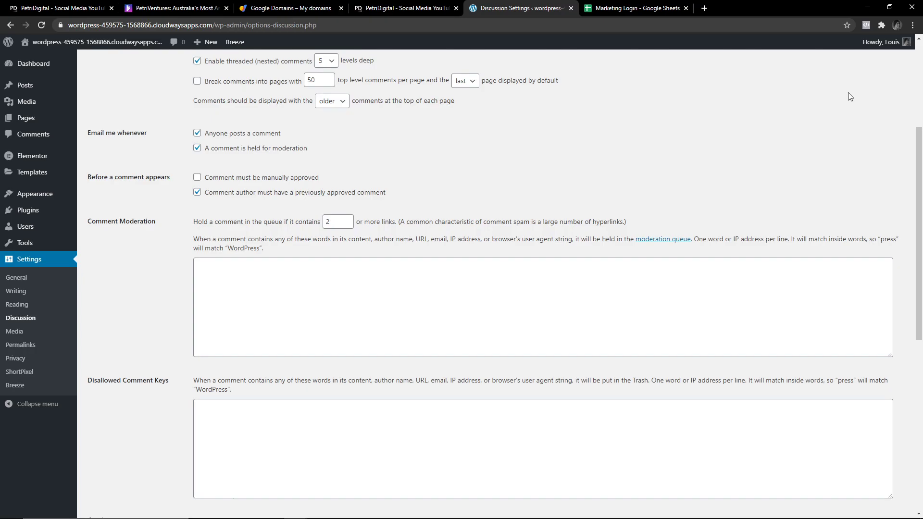
{"action": "scroll", "coordinate": [125, 281], "scroll_direction": "down", "scroll_amount": 8}
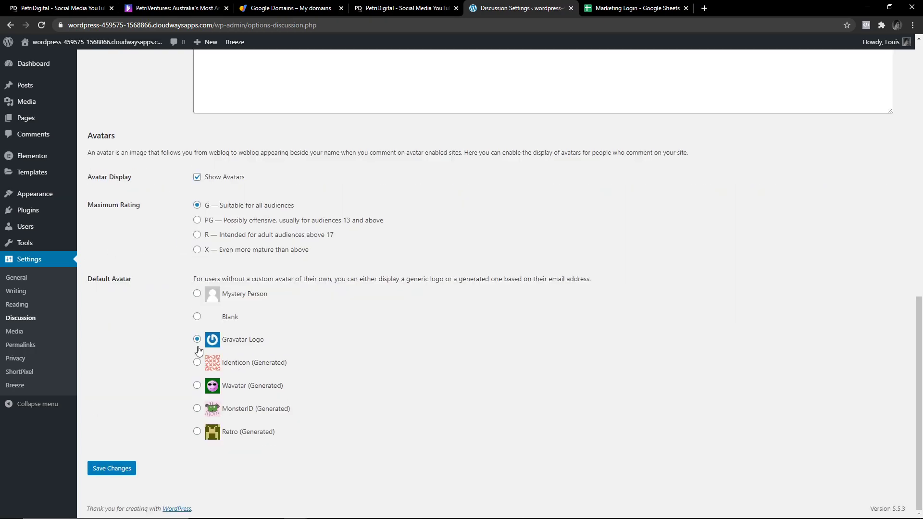
{"action": "key", "text": "Return"}
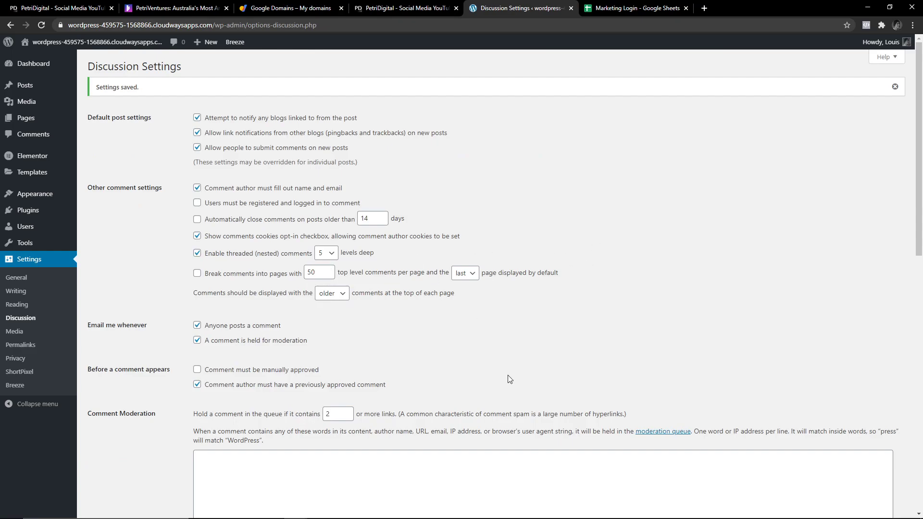
{"action": "scroll", "coordinate": [366, 402], "scroll_direction": "down", "scroll_amount": 8}
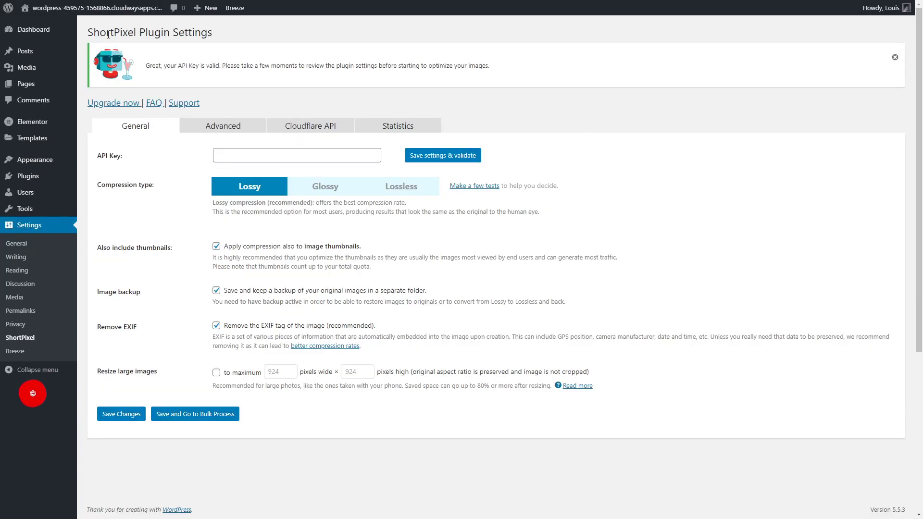
Switch ShortPixel compression to Lossless and save, then view the Pages list and live homepage.
{"action": "double_click", "coordinate": [107, 31]}
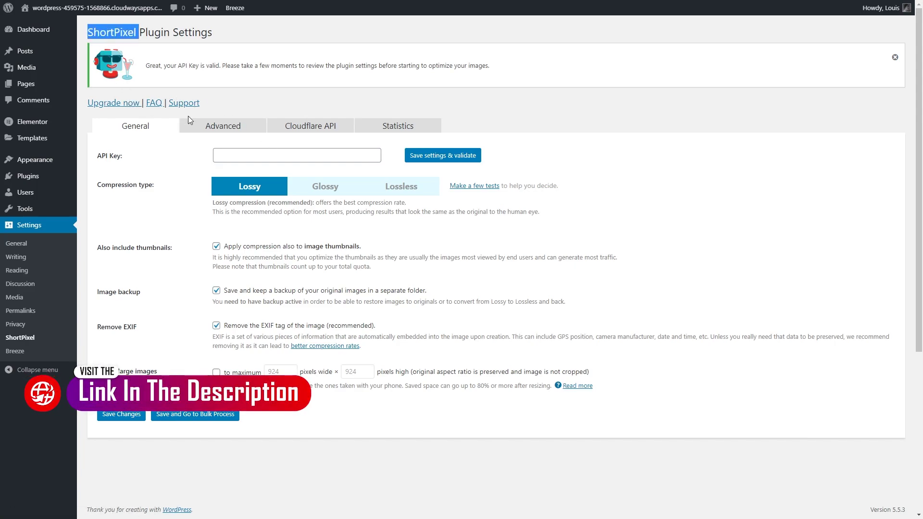
{"action": "left_click", "coordinate": [402, 190]}
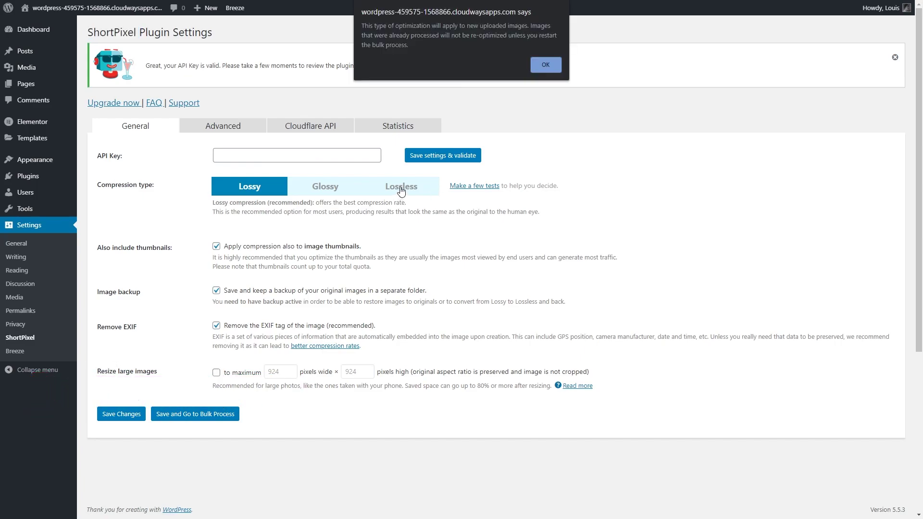
{"action": "left_click", "coordinate": [533, 66]}
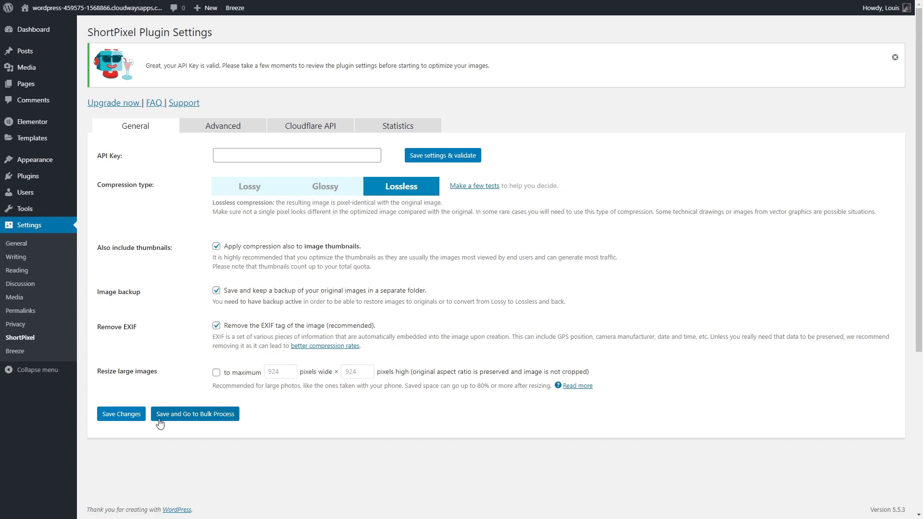
{"action": "left_click", "coordinate": [127, 414]}
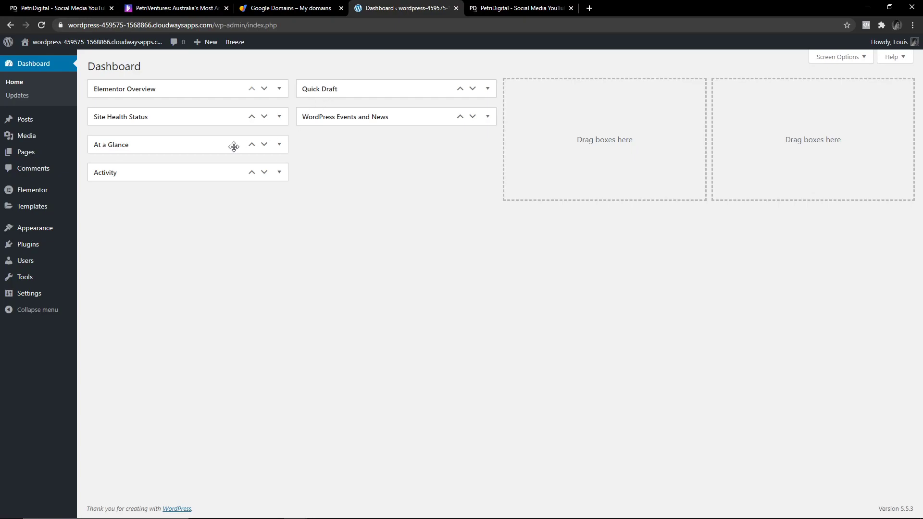
{"action": "left_click", "coordinate": [50, 154]}
{"action": "left_click", "coordinate": [488, 8]}
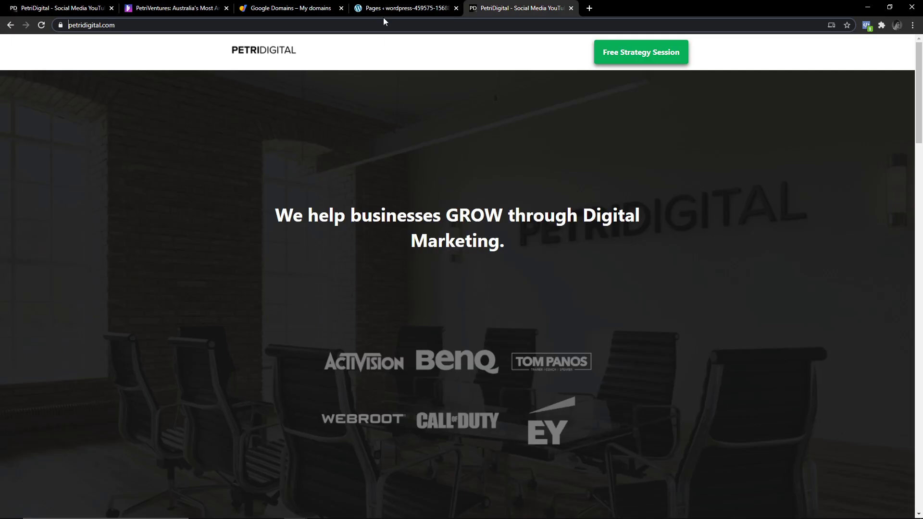
Create a 'Free website audit' draft page using the Elementor Full Width template.
{"action": "left_click", "coordinate": [392, 8]}
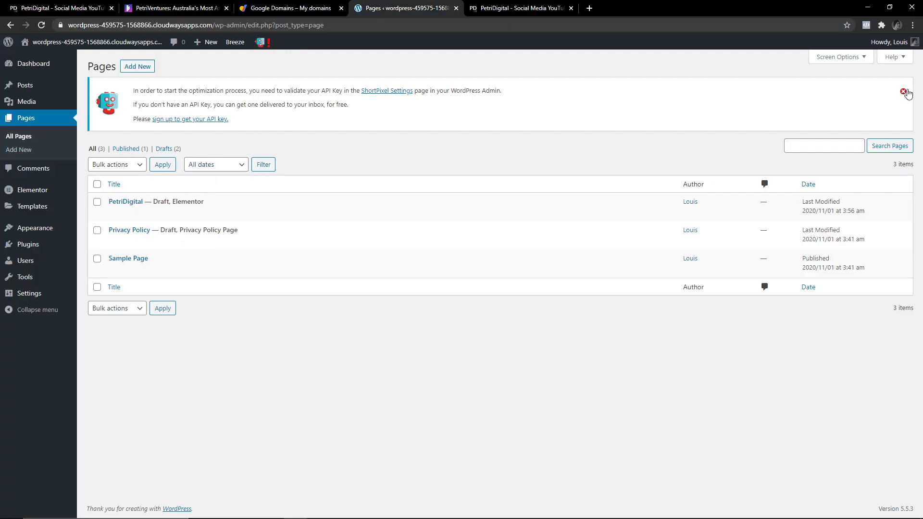
{"action": "left_click", "coordinate": [904, 92]}
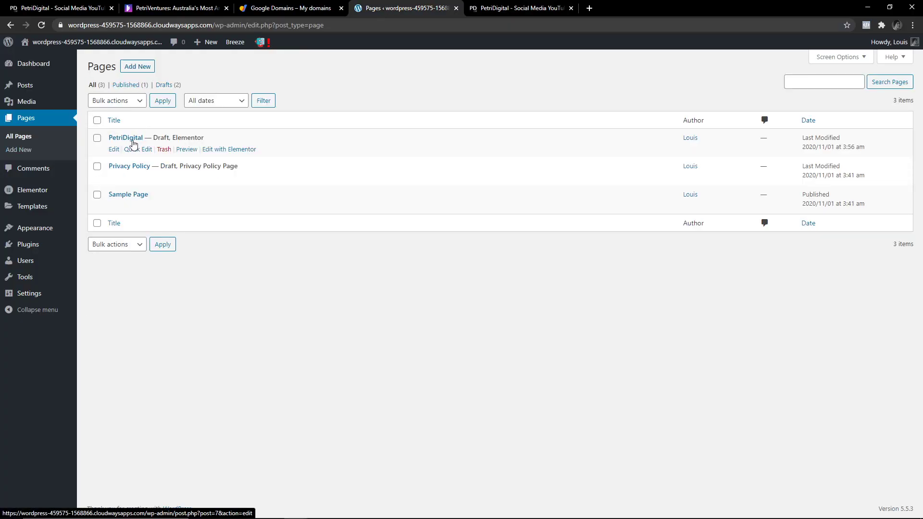
{"action": "left_click", "coordinate": [137, 66]}
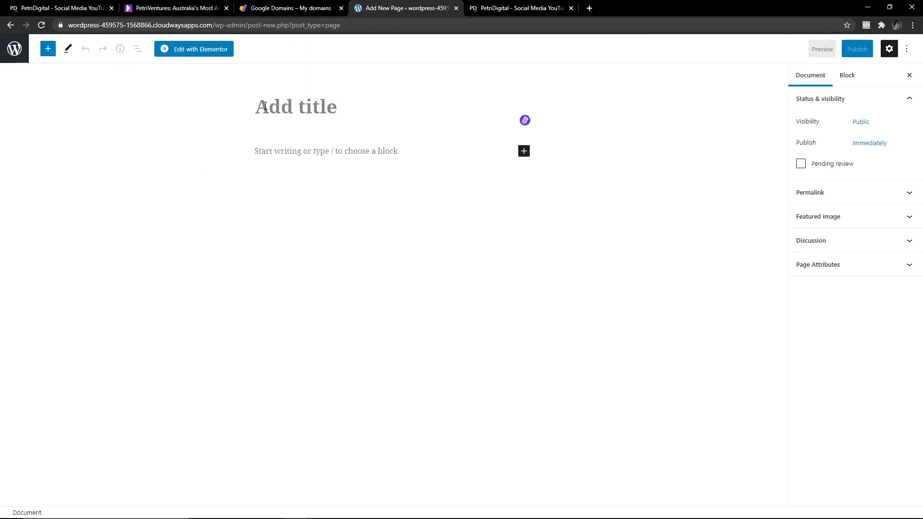
{"action": "type", "text": "Free website audit"}
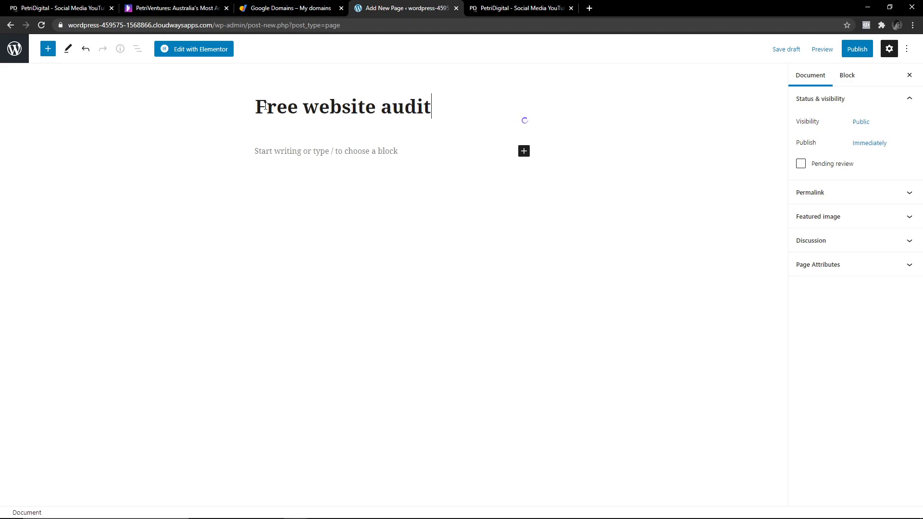
{"action": "left_click", "coordinate": [786, 49]}
{"action": "left_click", "coordinate": [818, 286]}
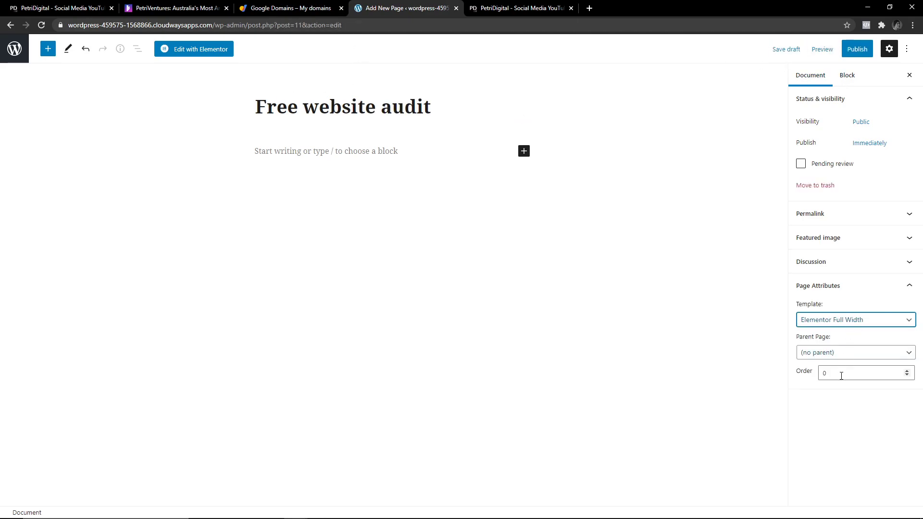
{"action": "left_click", "coordinate": [786, 50]}
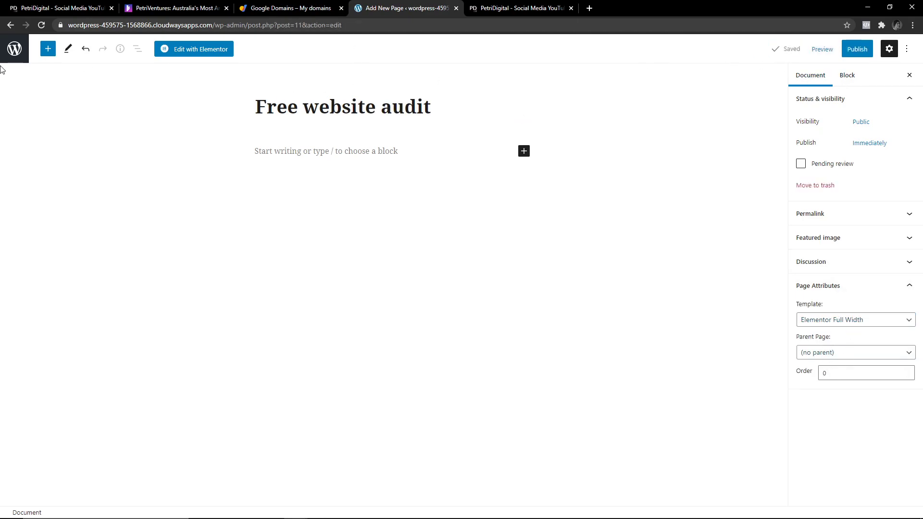
{"action": "left_click", "coordinate": [15, 49]}
Add draft pages SEO Services, SEM Services and Social Media Advertising.
{"action": "left_click", "coordinate": [134, 65]}
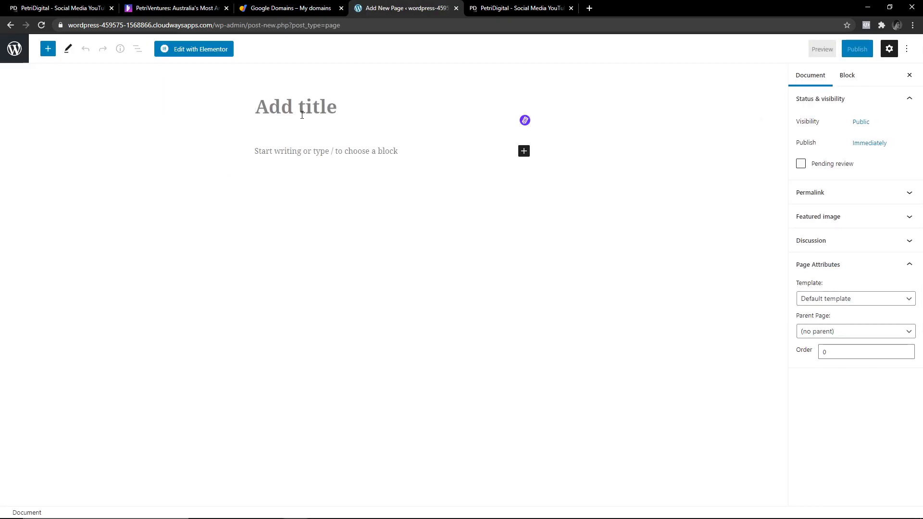
{"action": "type", "text": "Fr"}
{"action": "type", "text": "SEO Services"}
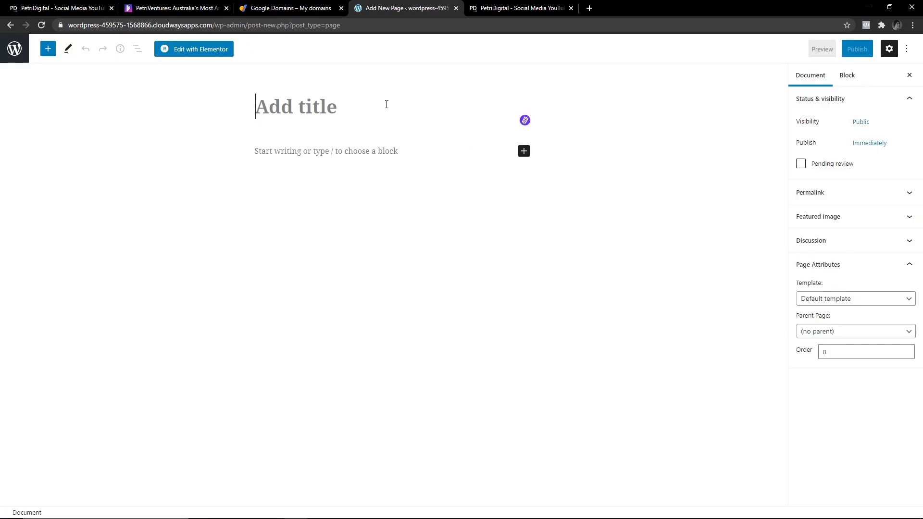
{"action": "type", "text": "SEM Services"}
{"action": "left_click", "coordinate": [784, 53]}
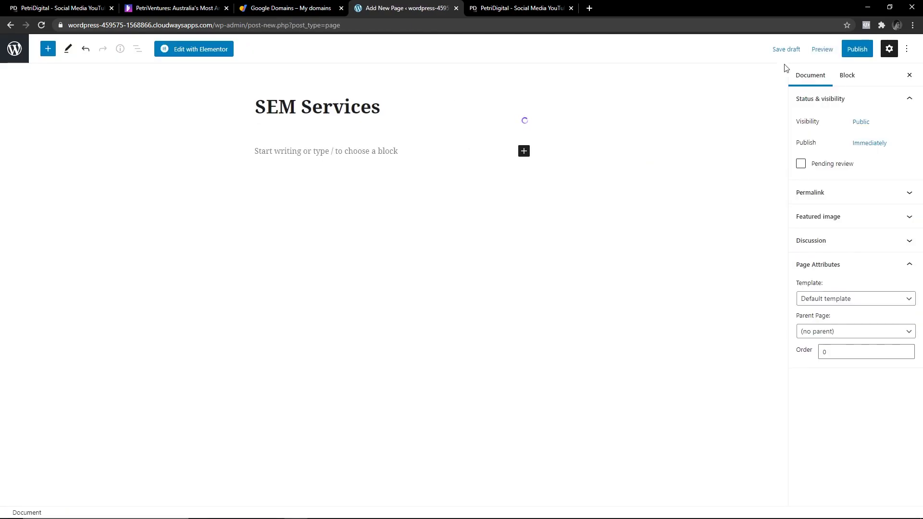
{"action": "left_click", "coordinate": [28, 63]}
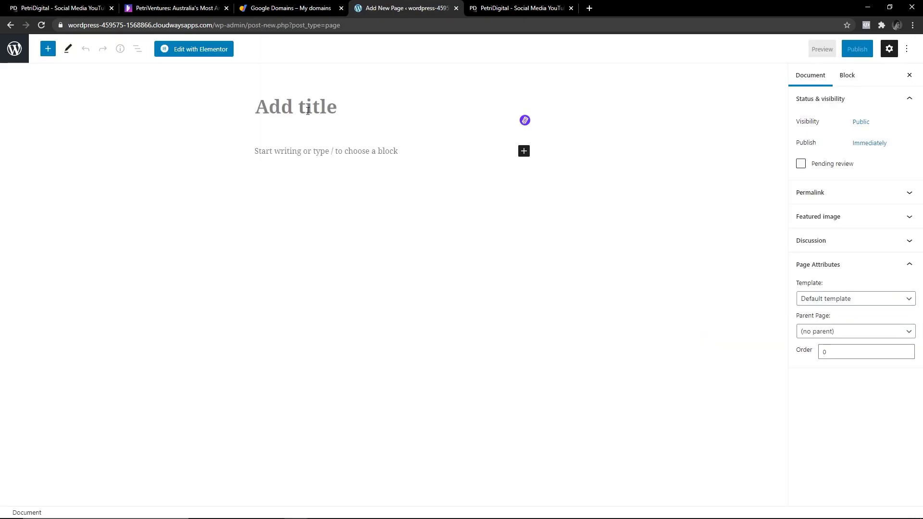
{"action": "type", "text": "Social Media Advertising"}
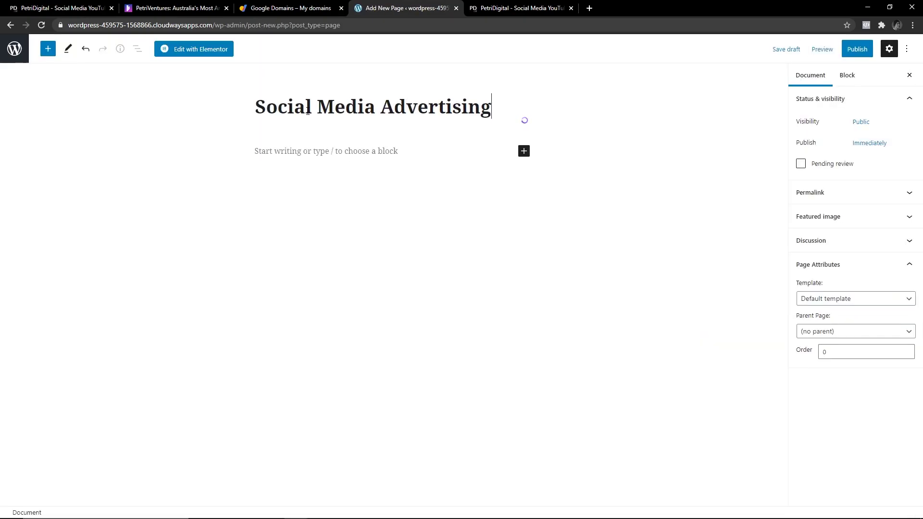
{"action": "left_click", "coordinate": [774, 52]}
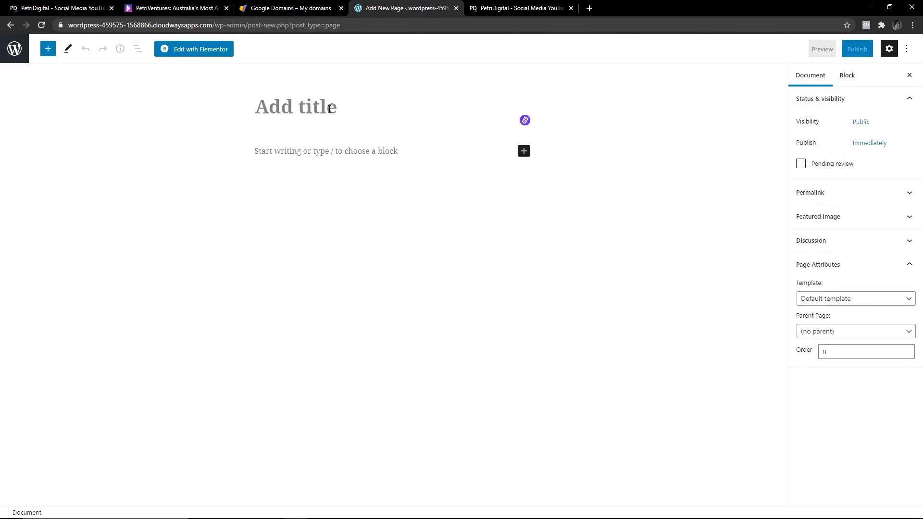
Add drafts Build Your Website, Blog (Elementor Full Width), About and Contact.
{"action": "type", "text": "Website Build"}
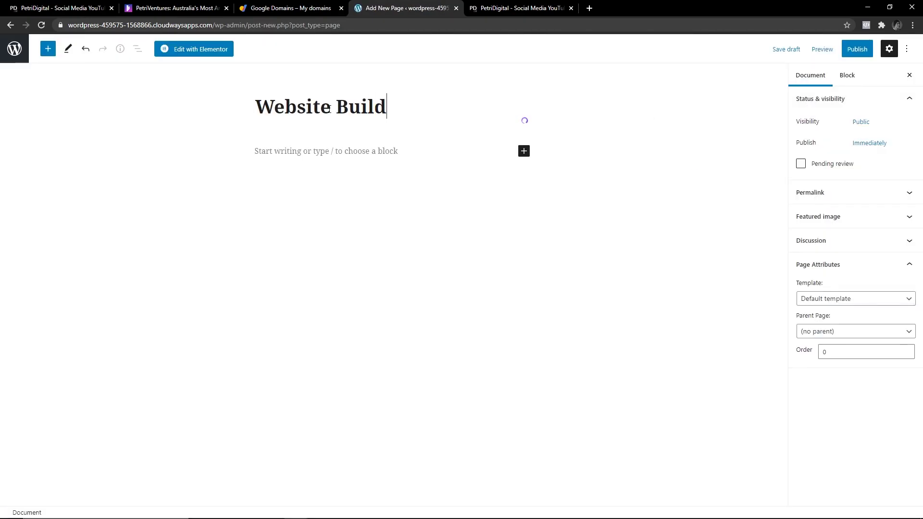
{"action": "type", "text": "Bu"}
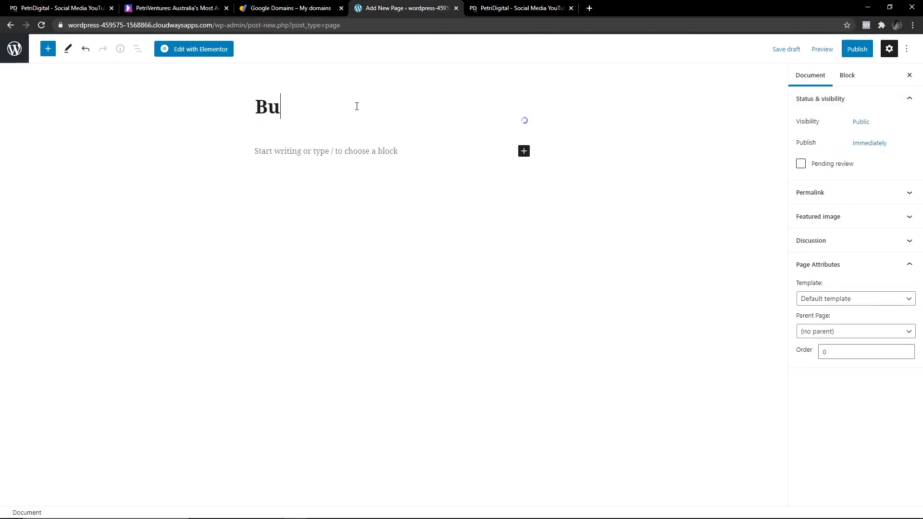
{"action": "type", "text": "ild Your Website"}
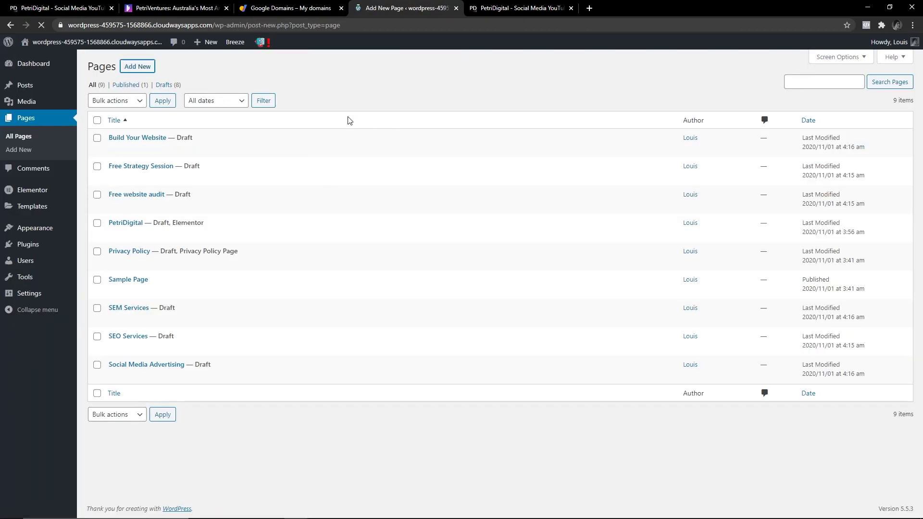
{"action": "left_click", "coordinate": [847, 299]}
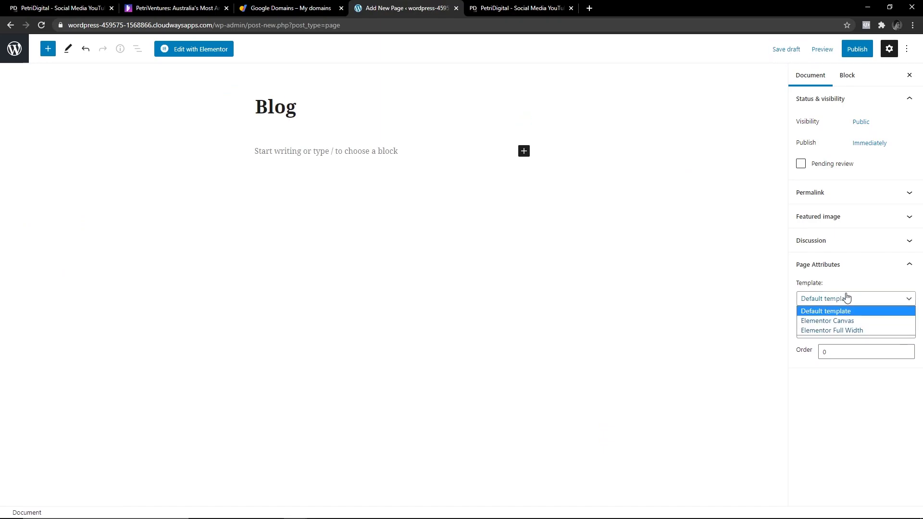
{"action": "left_click", "coordinate": [832, 330]}
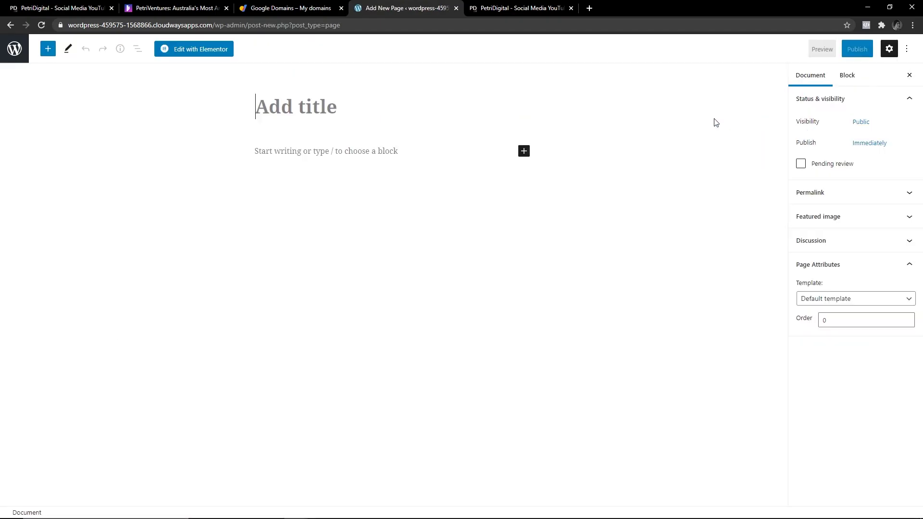
{"action": "type", "text": "About"}
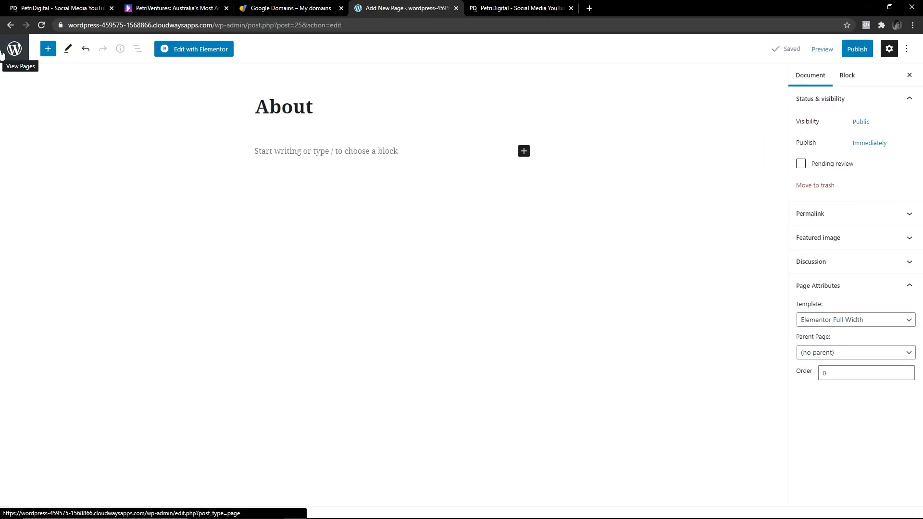
{"action": "left_click", "coordinate": [2, 53]}
{"action": "type", "text": "Contact"}
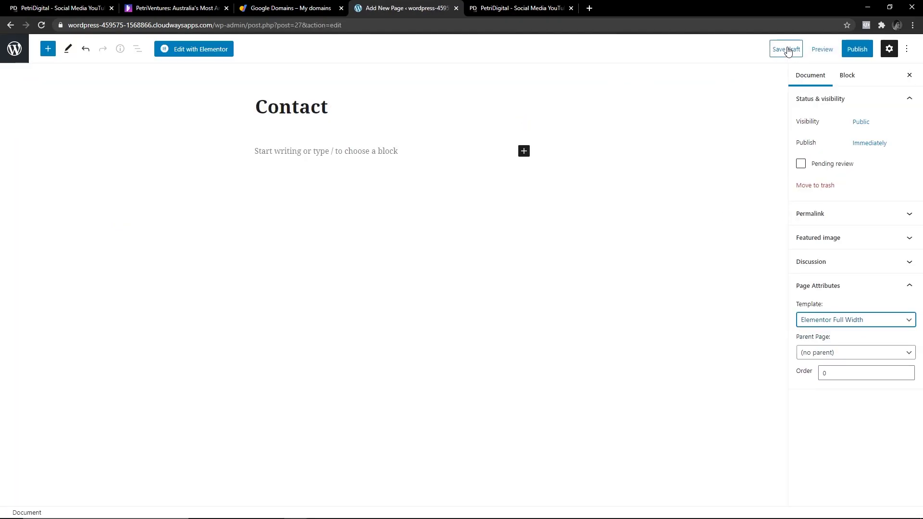
{"action": "left_click", "coordinate": [789, 48]}
{"action": "left_click", "coordinate": [14, 48]}
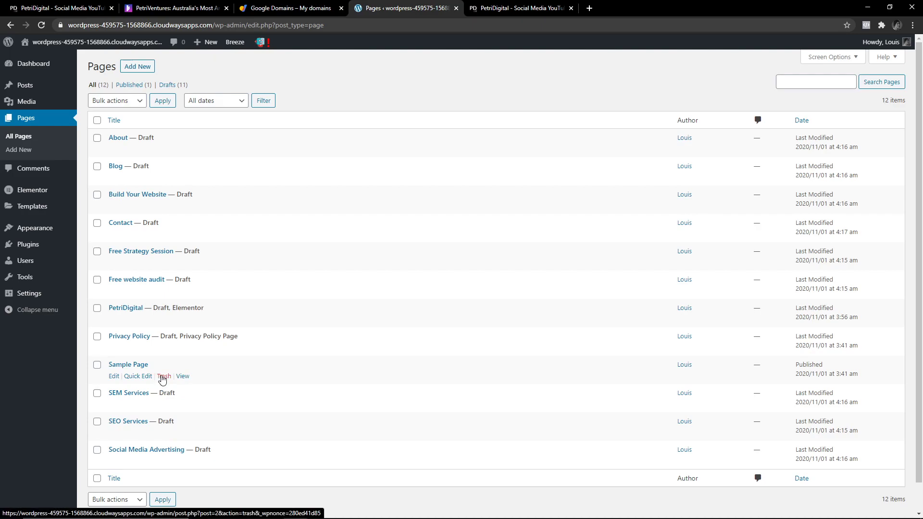
Trash Sample Page, then Privacy Policy, from the All Pages list.
{"action": "left_click", "coordinate": [162, 377]}
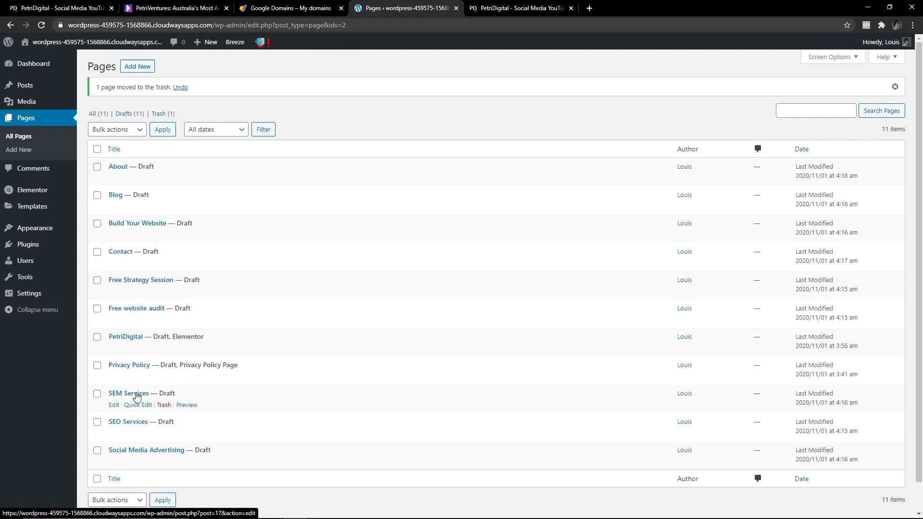
{"action": "left_click", "coordinate": [164, 378]}
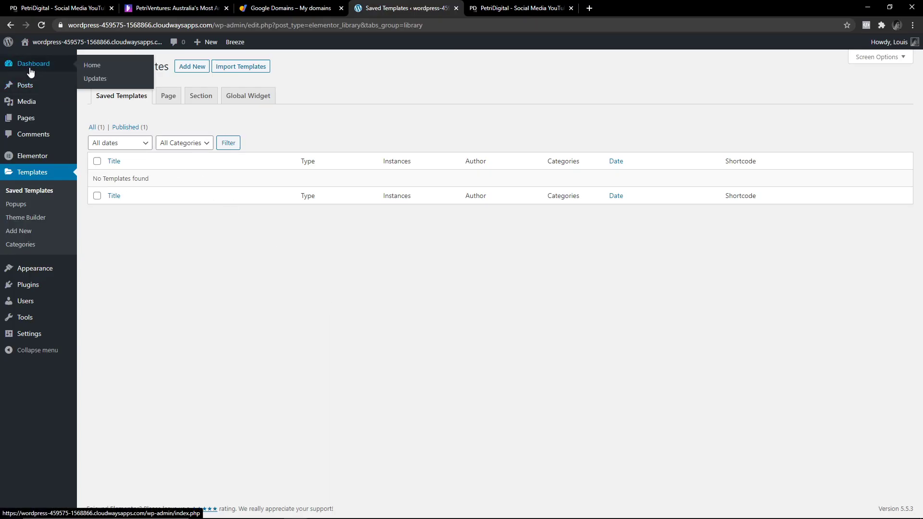
Open Elementor's Theme Builder on the Footer templates tab.
{"action": "left_click", "coordinate": [32, 70]}
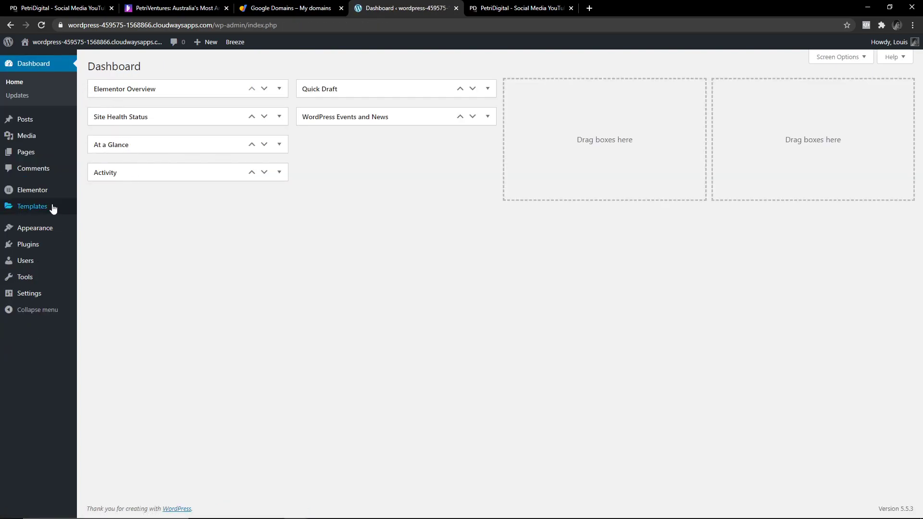
{"action": "mouse_move", "coordinate": [46, 210]}
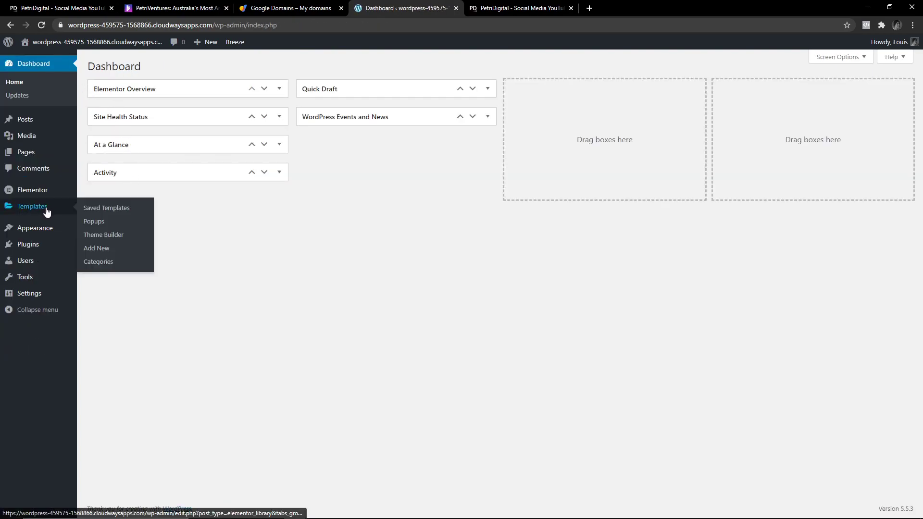
{"action": "left_click", "coordinate": [113, 236]}
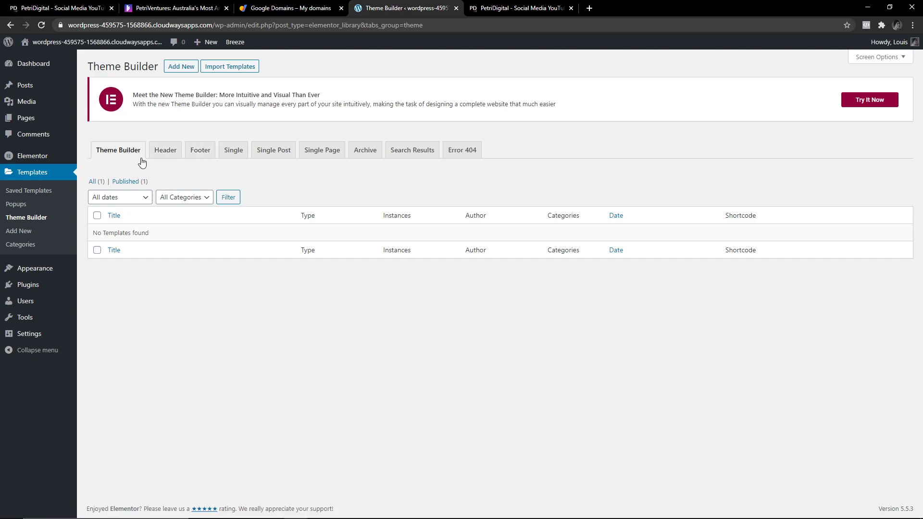
{"action": "left_click", "coordinate": [204, 152]}
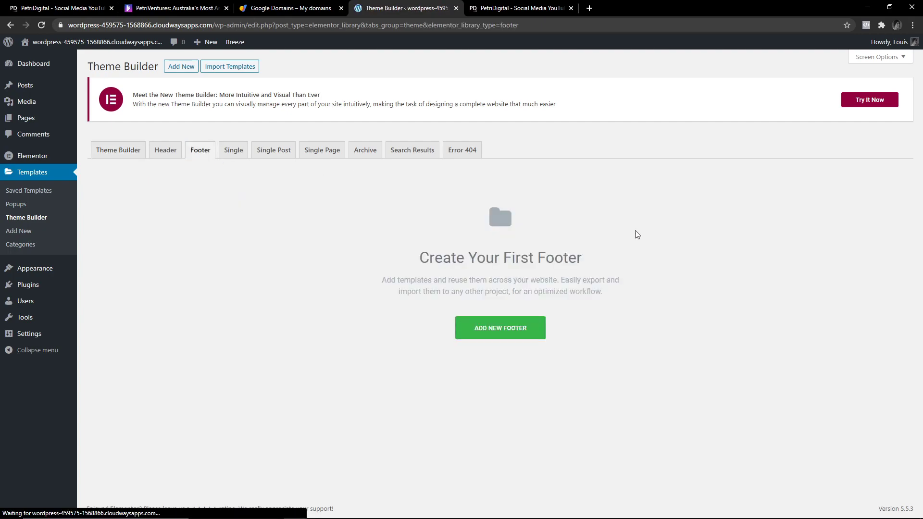
Add a new Footer-type template named 'Footer Menu 1' and create it.
{"action": "left_click", "coordinate": [489, 331]}
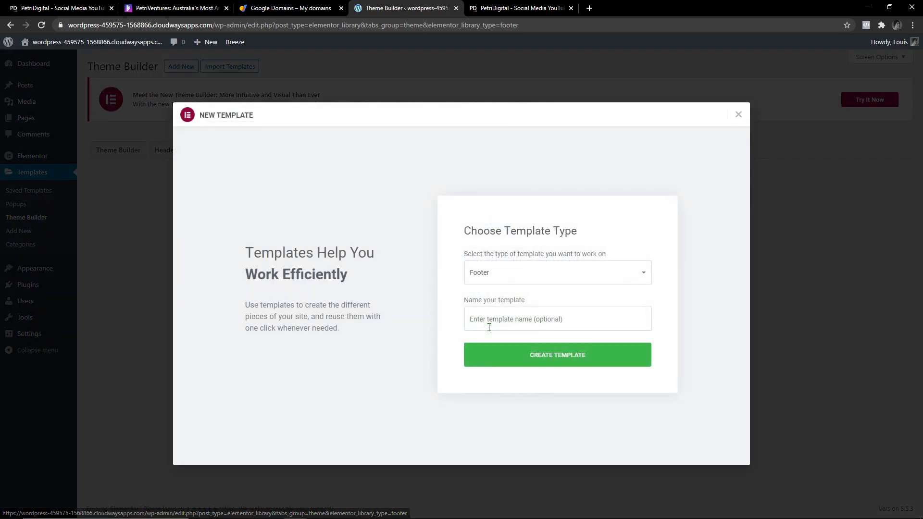
{"action": "left_click", "coordinate": [515, 272]}
{"action": "left_click", "coordinate": [419, 270]}
{"action": "left_click", "coordinate": [513, 314]}
{"action": "type", "text": "Footer Menu 1"}
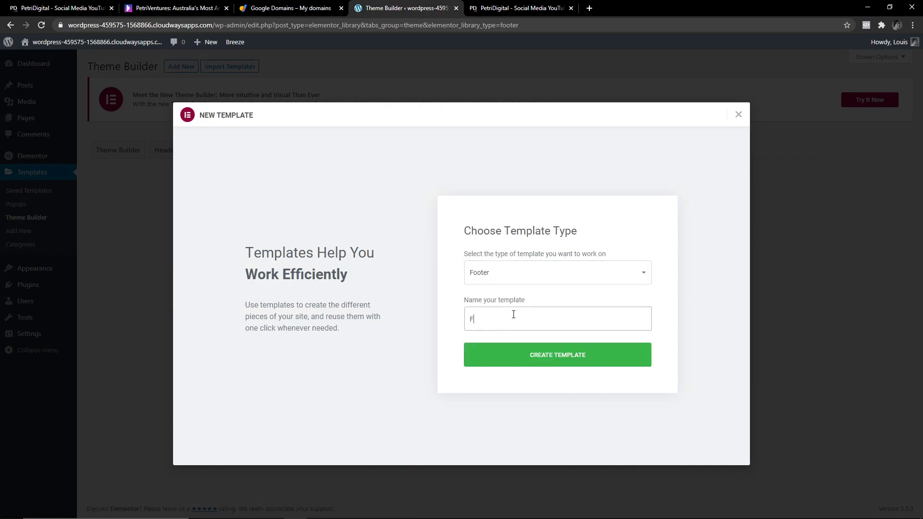
{"action": "left_click", "coordinate": [532, 360]}
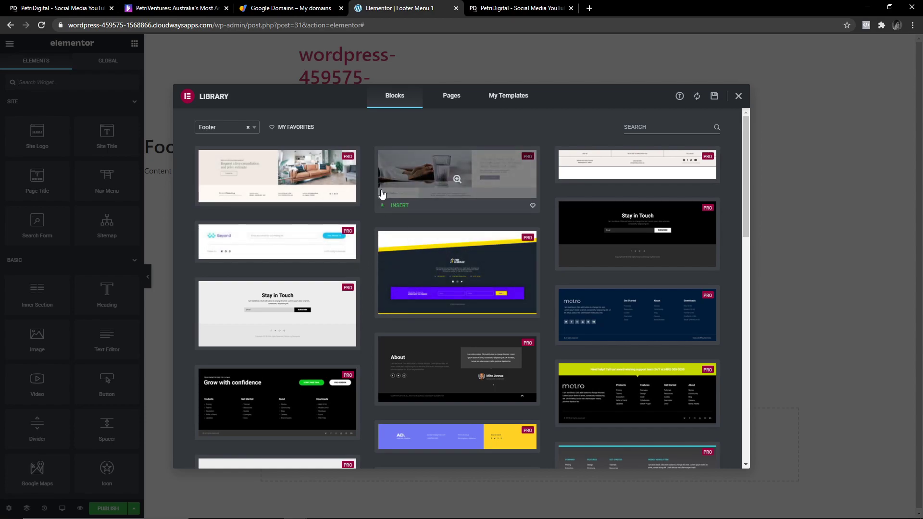
Browse the Library's Footer blocks, preview the dark blue metro footer and insert it.
{"action": "scroll", "coordinate": [720, 215], "scroll_direction": "down", "scroll_amount": 2}
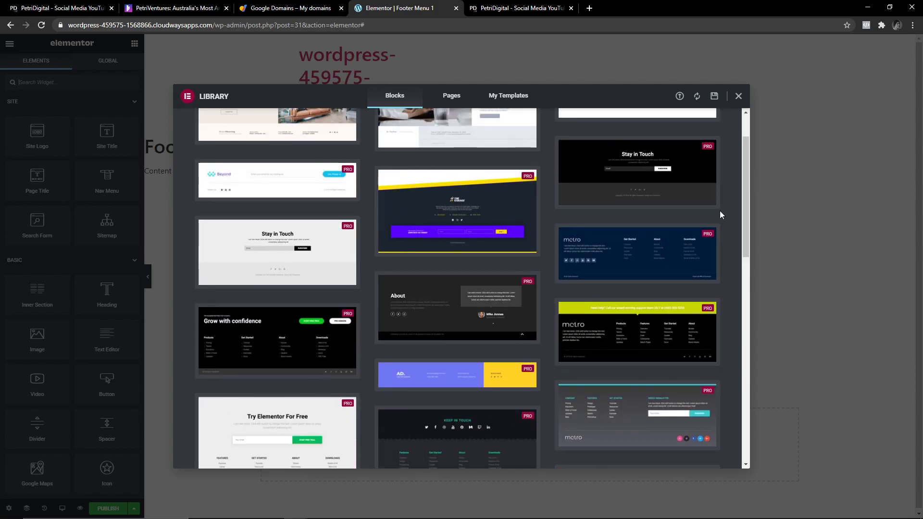
{"action": "left_click_drag", "start_coordinate": [748, 218], "coordinate": [717, 197]}
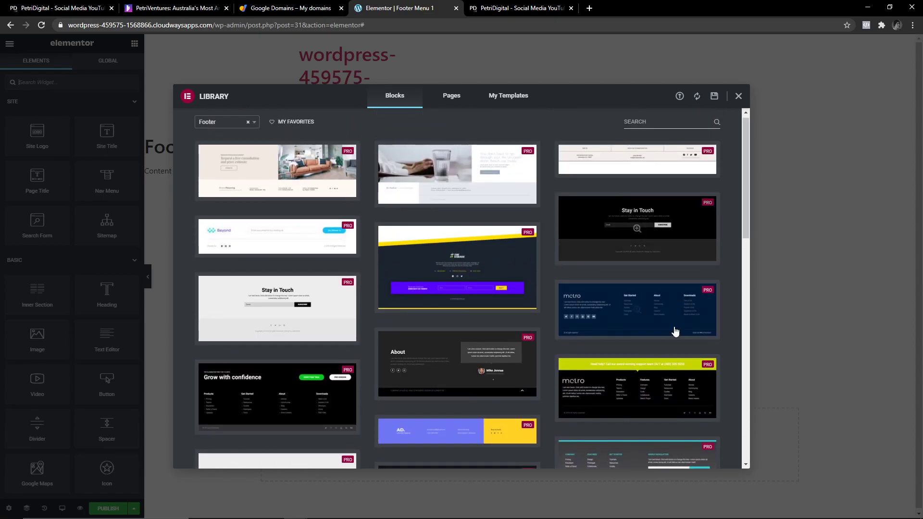
{"action": "mouse_move", "coordinate": [652, 307]}
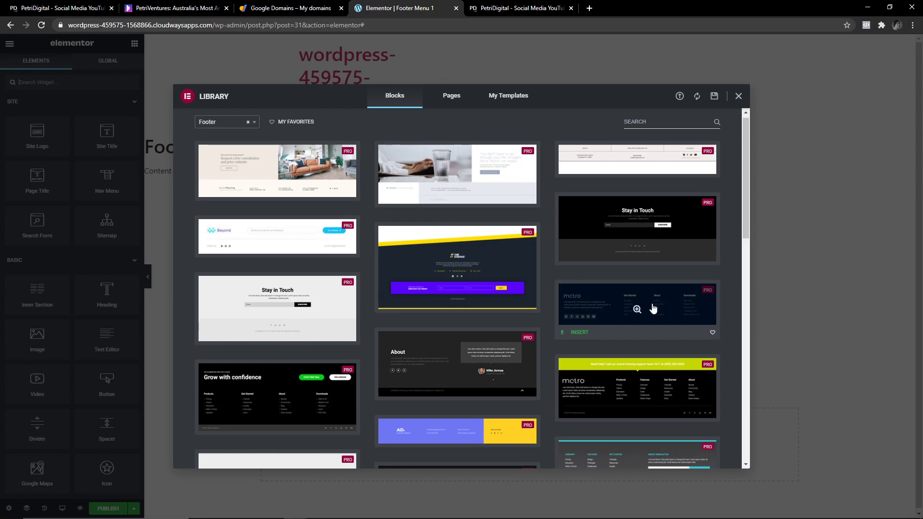
{"action": "left_click", "coordinate": [653, 304]}
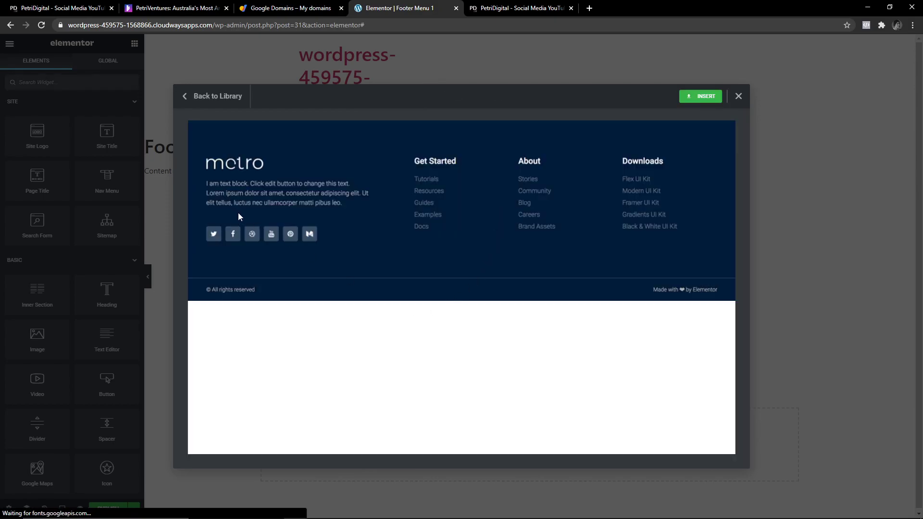
{"action": "left_click", "coordinate": [702, 96]}
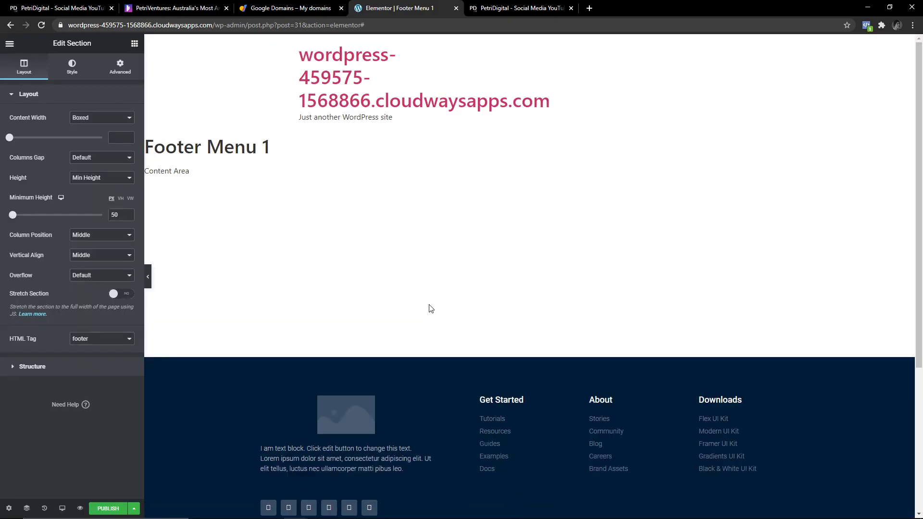
Align the footer logo to the left.
{"action": "scroll", "coordinate": [429, 307], "scroll_direction": "down", "scroll_amount": 3}
{"action": "left_click", "coordinate": [368, 276]}
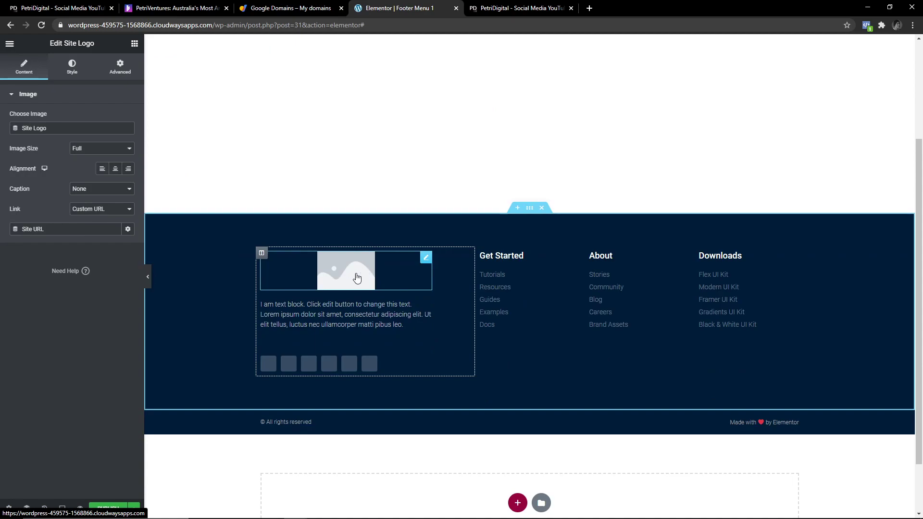
{"action": "left_click", "coordinate": [102, 168]}
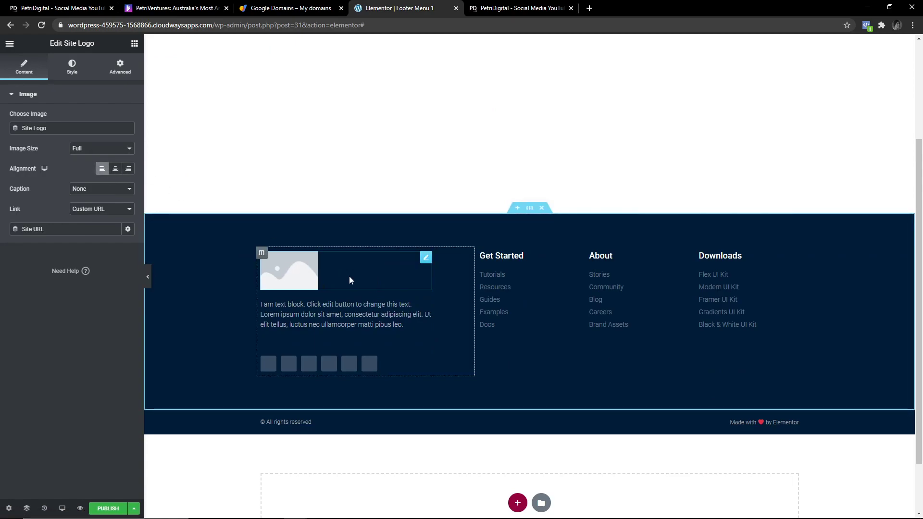
Select the footer's social icons row and review its six networks, Twitter through Medium.
{"action": "left_click", "coordinate": [329, 365]}
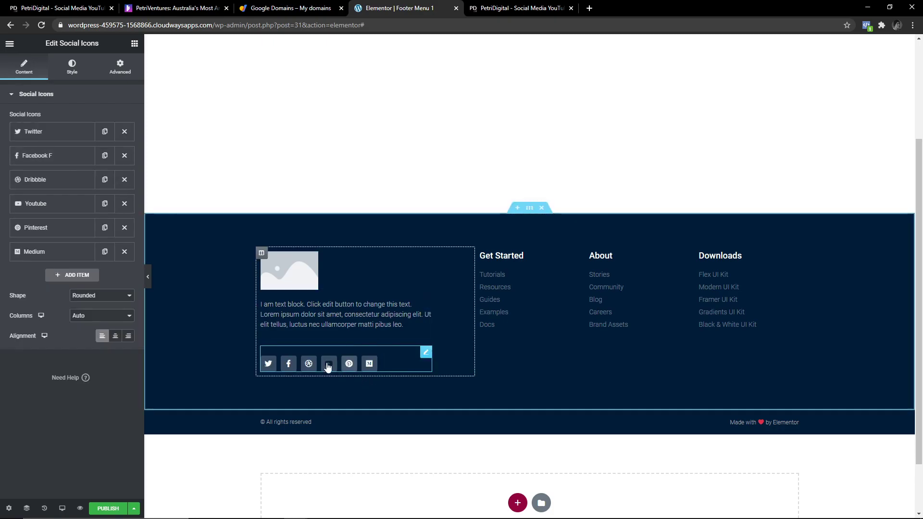
{"action": "scroll", "coordinate": [308, 327], "scroll_direction": "down", "scroll_amount": 1}
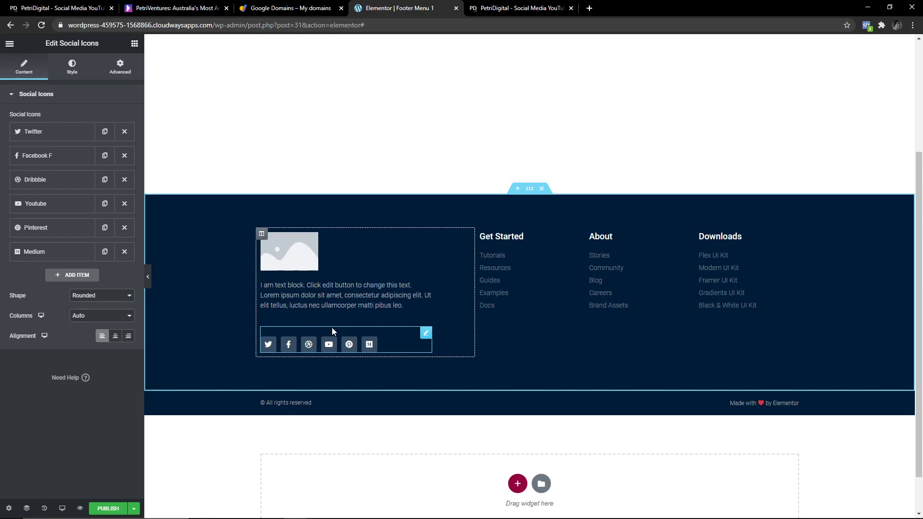
{"action": "scroll", "coordinate": [333, 331], "scroll_direction": "up", "scroll_amount": 3}
{"action": "scroll", "coordinate": [339, 332], "scroll_direction": "down", "scroll_amount": 3}
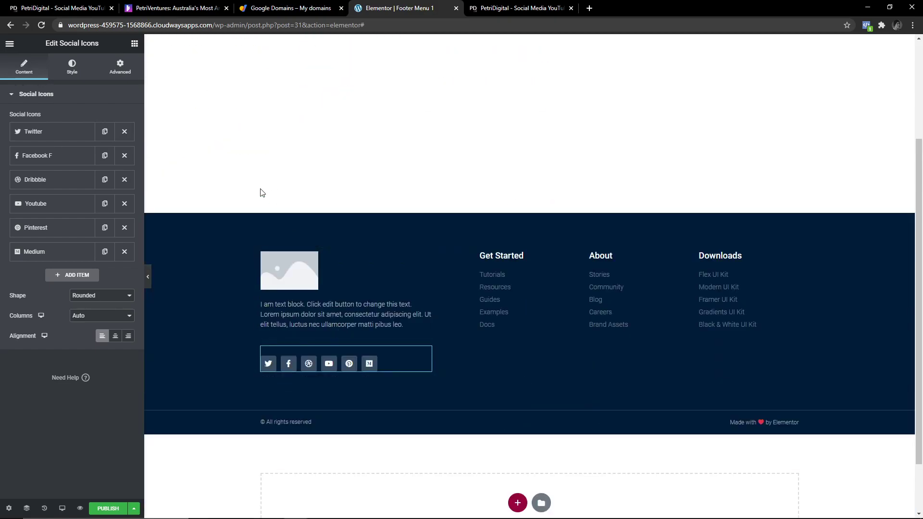
{"action": "scroll", "coordinate": [284, 270], "scroll_direction": "up", "scroll_amount": 1}
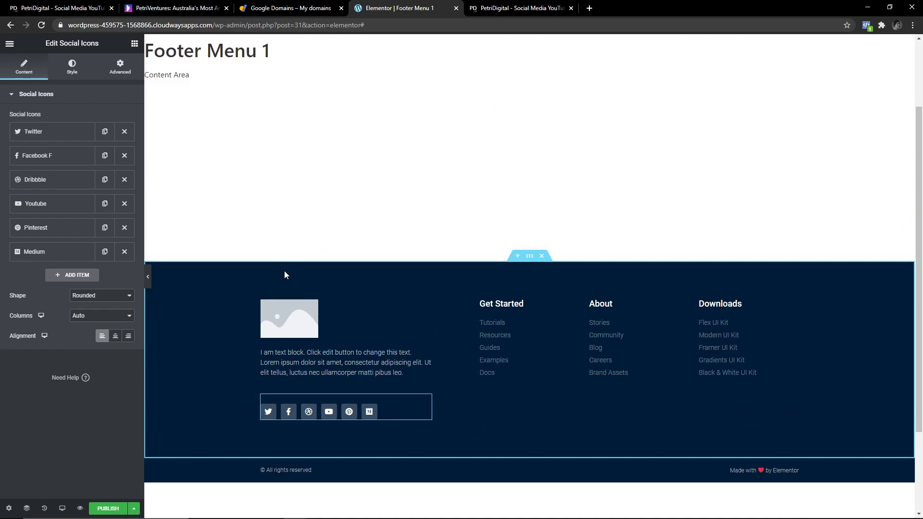
{"action": "scroll", "coordinate": [284, 273], "scroll_direction": "up", "scroll_amount": 2}
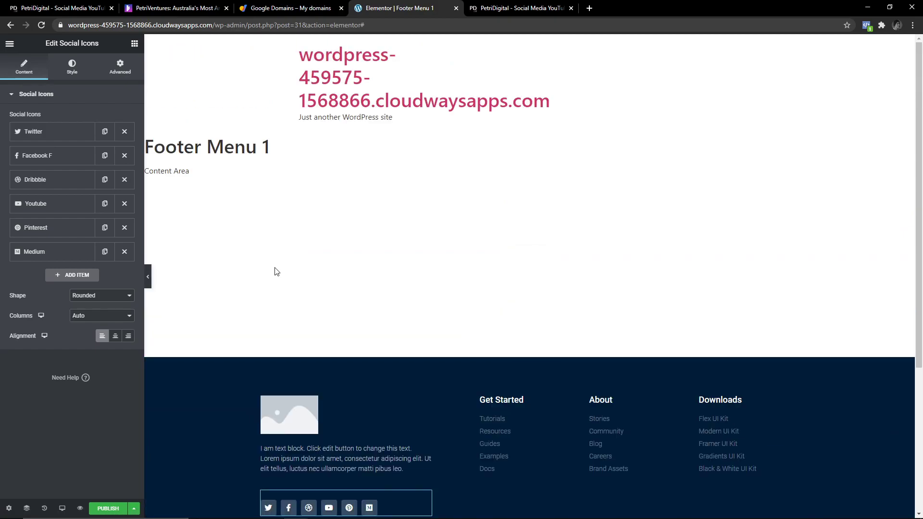
Open Global Colors in Elementor's Site Settings.
{"action": "left_click", "coordinate": [10, 45]}
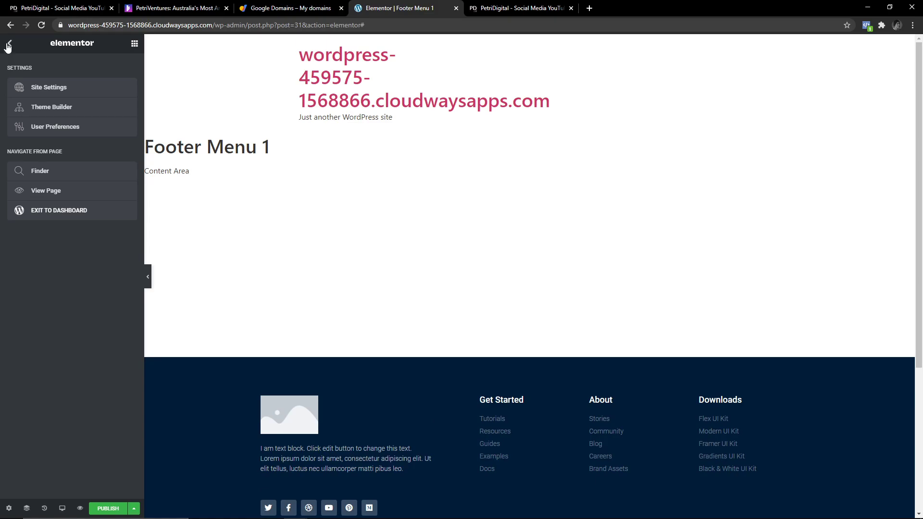
{"action": "left_click", "coordinate": [11, 46]}
{"action": "scroll", "coordinate": [244, 388], "scroll_direction": "down", "scroll_amount": 1}
{"action": "scroll", "coordinate": [243, 388], "scroll_direction": "down", "scroll_amount": 2}
{"action": "left_click", "coordinate": [10, 44]}
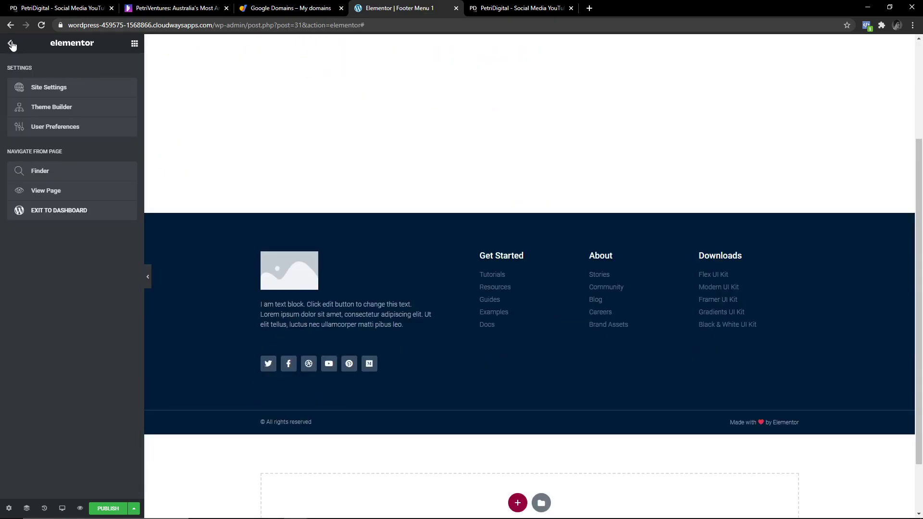
{"action": "left_click", "coordinate": [61, 89]}
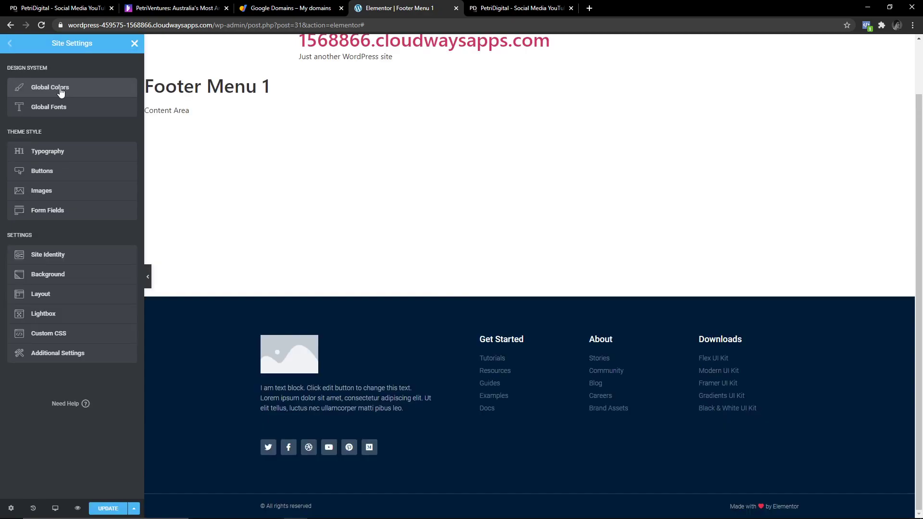
{"action": "left_click", "coordinate": [60, 92]}
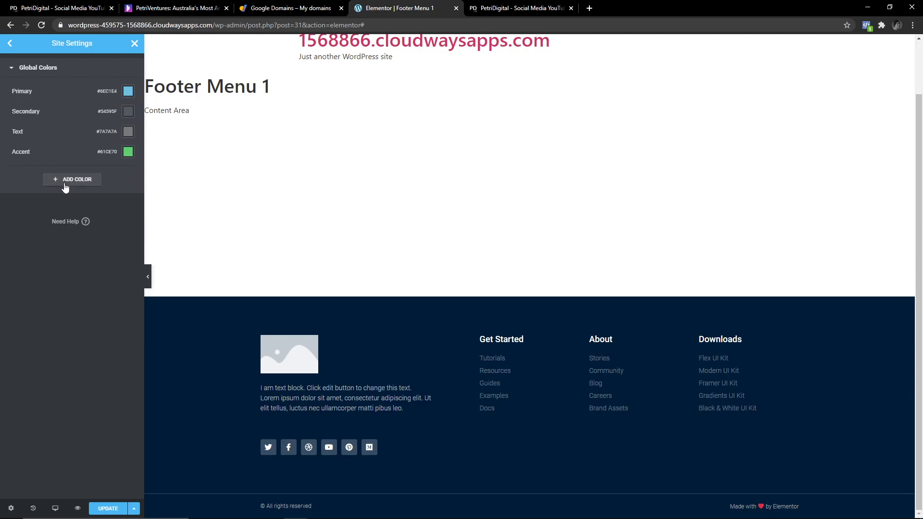
Pick a deeper blue for the Primary colour and launch Adobe Color's colour wheel.
{"action": "left_click", "coordinate": [128, 90]}
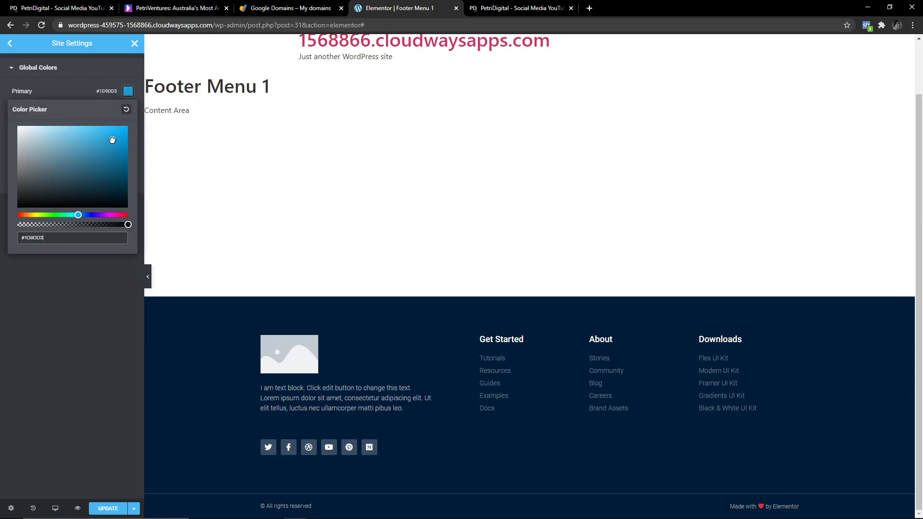
{"action": "left_click_drag", "start_coordinate": [114, 140], "coordinate": [100, 124]}
{"action": "left_click", "coordinate": [350, 222]}
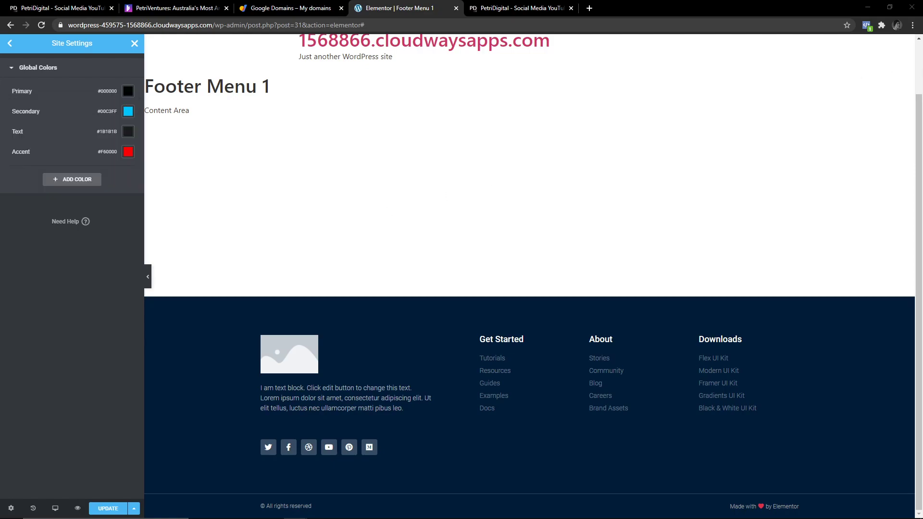
{"action": "left_click", "coordinate": [867, 25]}
{"action": "left_click", "coordinate": [865, 56]}
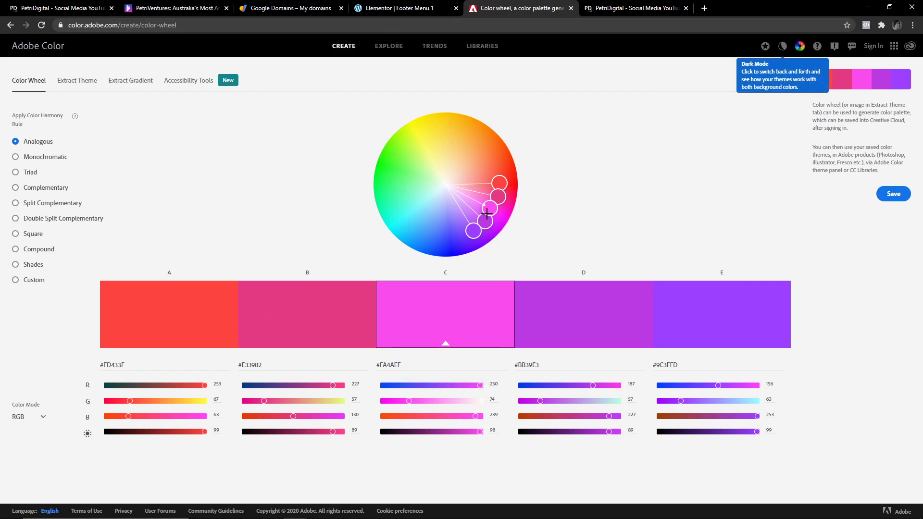
Shift the analogous palette toward blues and greens, select #58B6FD, and close the Adobe Color tab.
{"action": "left_click_drag", "start_coordinate": [478, 226], "coordinate": [411, 206]}
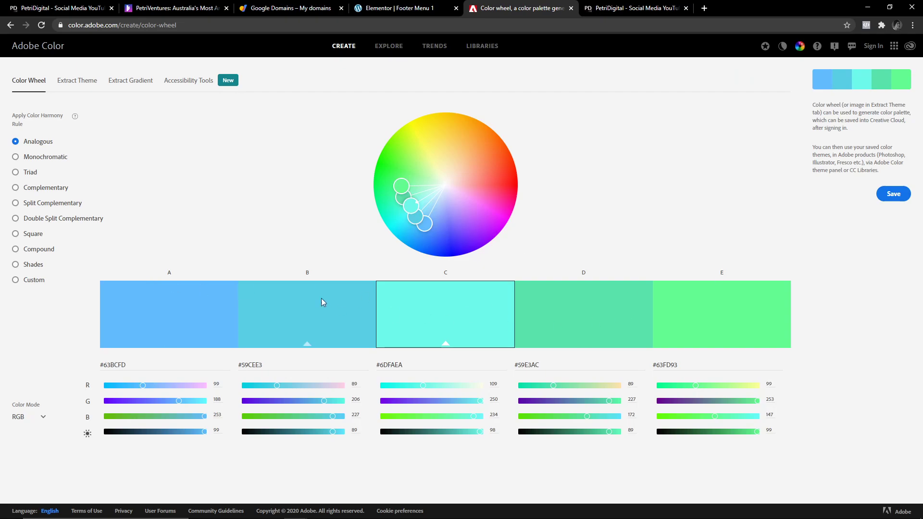
{"action": "left_click_drag", "start_coordinate": [418, 216], "coordinate": [409, 210]}
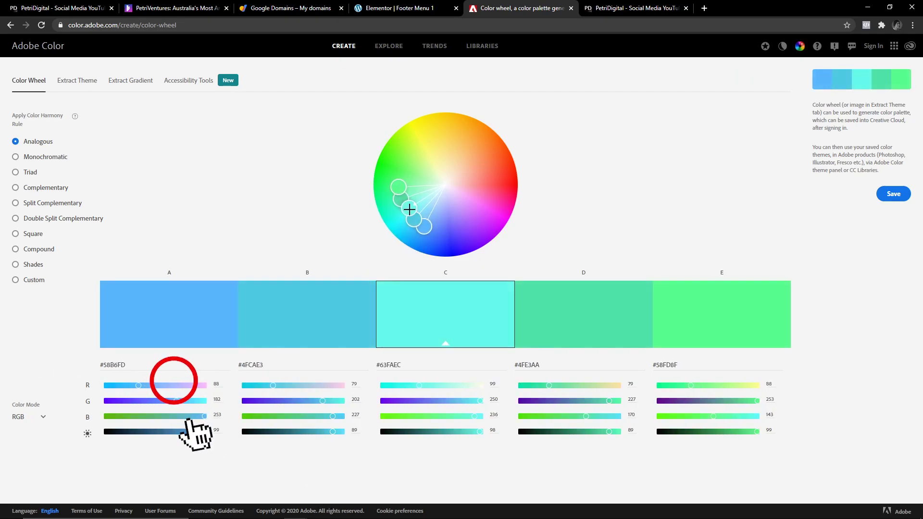
{"action": "left_click", "coordinate": [419, 230]}
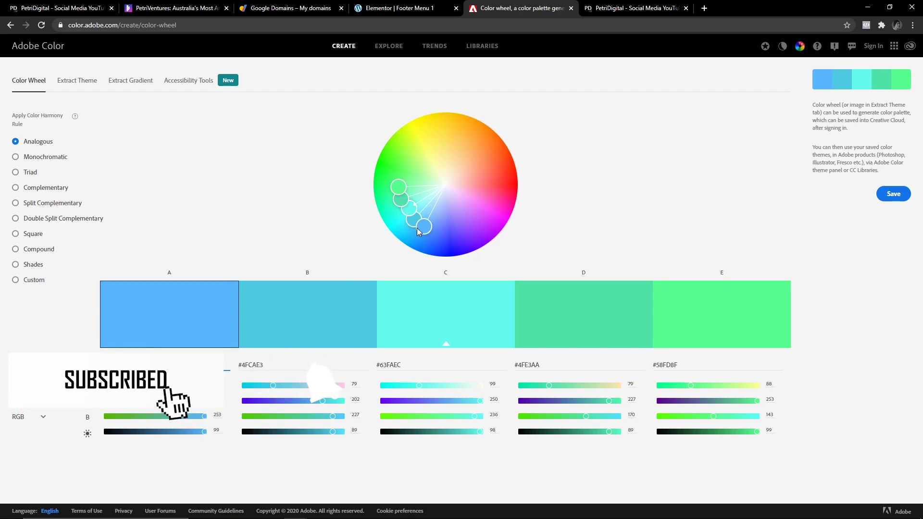
{"action": "key", "text": "ctrl+w"}
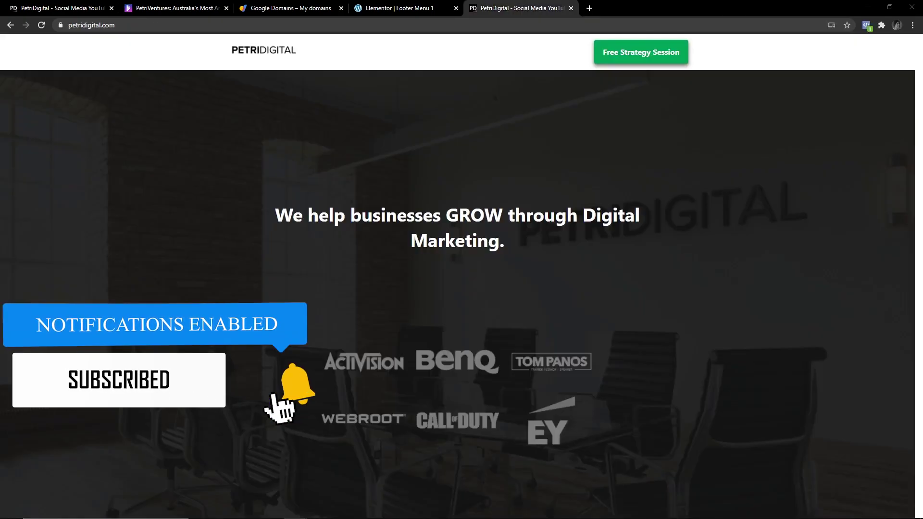
Paste #58B6FD from Adobe Color as the Primary global colour.
{"action": "left_click", "coordinate": [378, 9]}
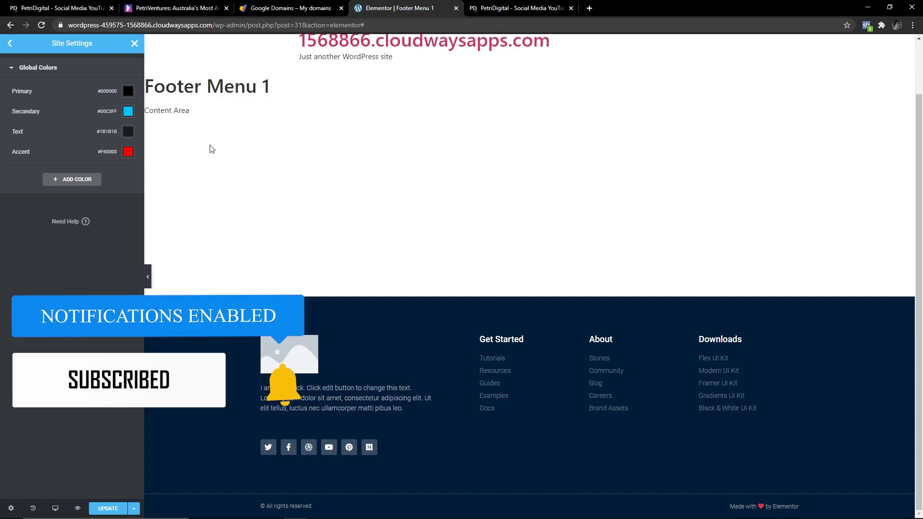
{"action": "left_click", "coordinate": [127, 93]}
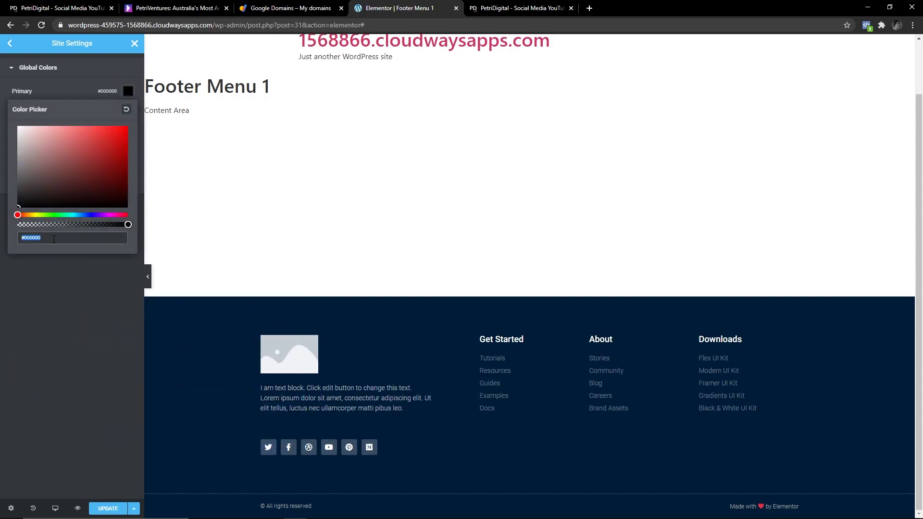
{"action": "type", "text": "58B6FD"}
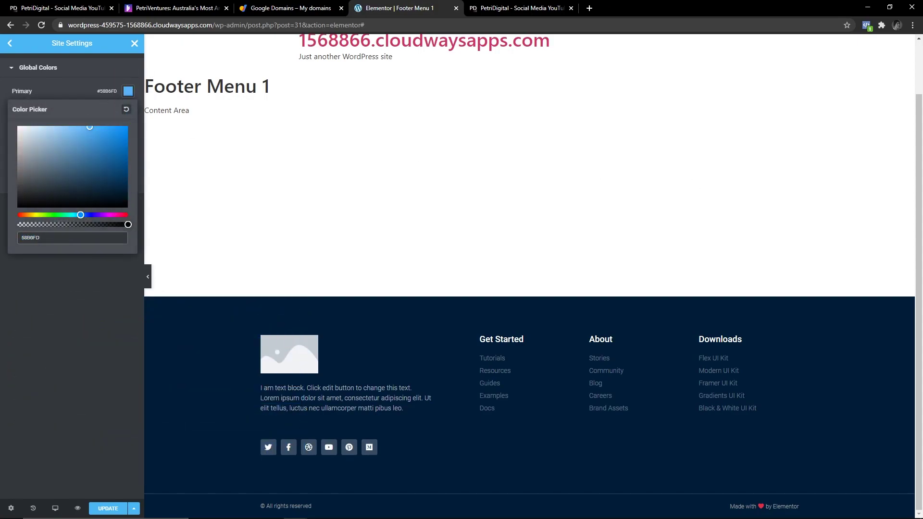
{"action": "left_click", "coordinate": [51, 77]}
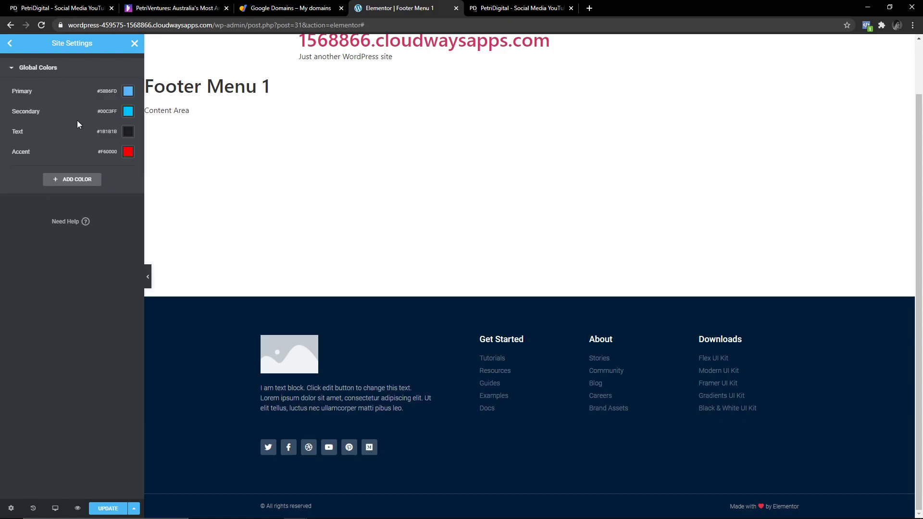
Set Secondary to #58FD8F, darken Text to #0F0F0F, and save the global colours.
{"action": "left_click", "coordinate": [130, 113]}
{"action": "key", "text": "alt+Tab"}
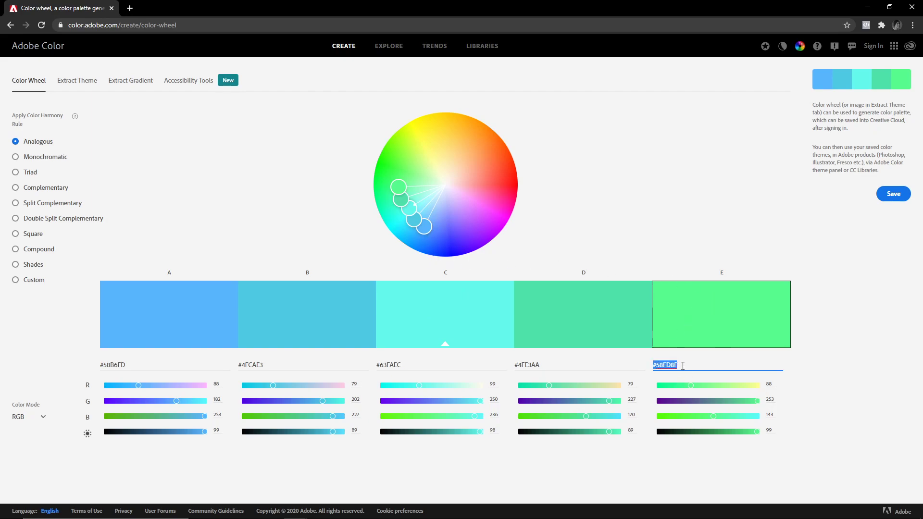
{"action": "key", "text": "alt+Tab"}
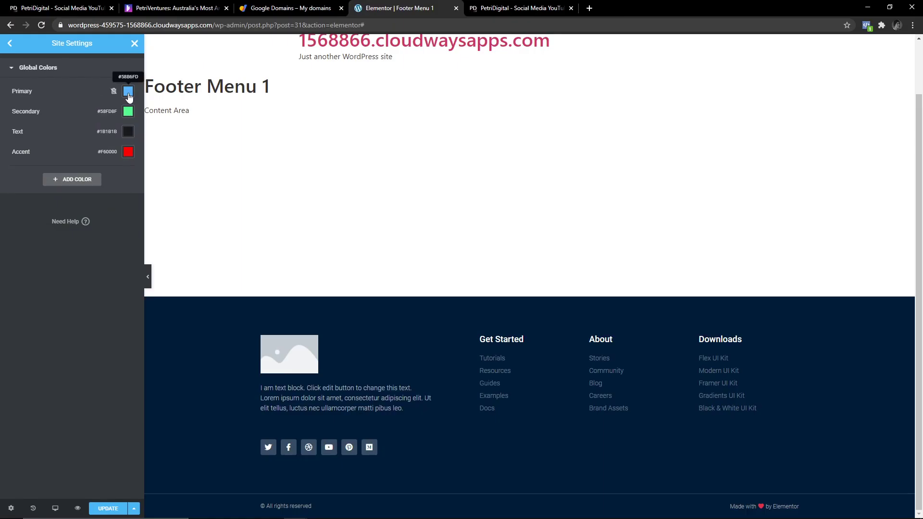
{"action": "left_click", "coordinate": [131, 133]}
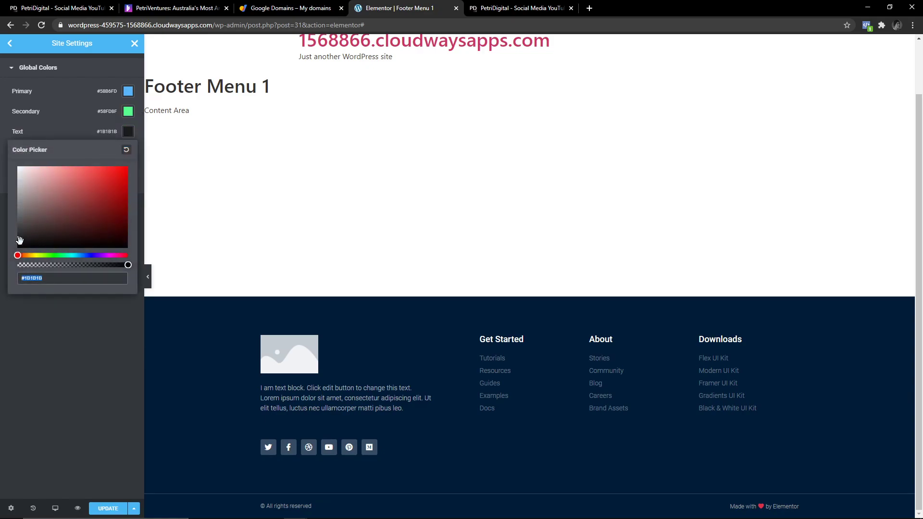
{"action": "left_click_drag", "start_coordinate": [11, 240], "coordinate": [10, 241]}
{"action": "left_click_drag", "start_coordinate": [17, 240], "coordinate": [14, 245]}
{"action": "left_click", "coordinate": [58, 320]}
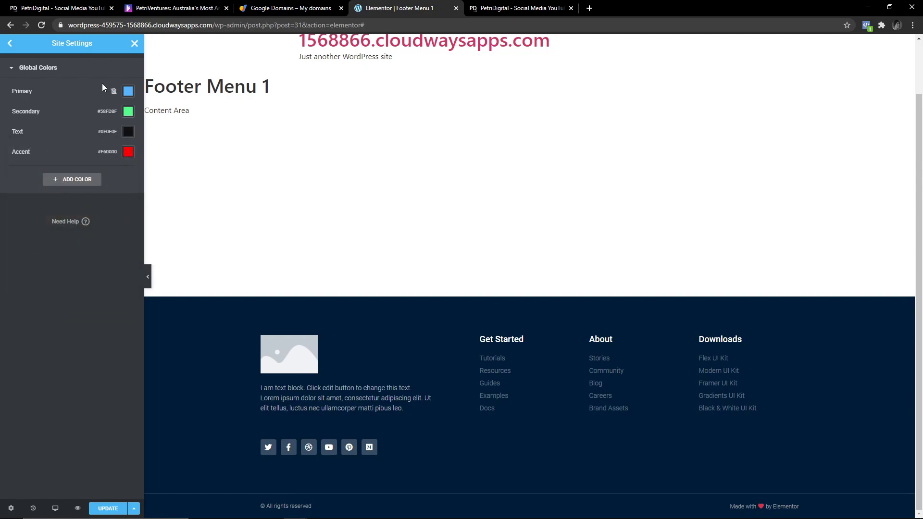
{"action": "left_click", "coordinate": [106, 507]}
Set the Primary global font family to Poppins.
{"action": "left_click", "coordinate": [61, 114]}
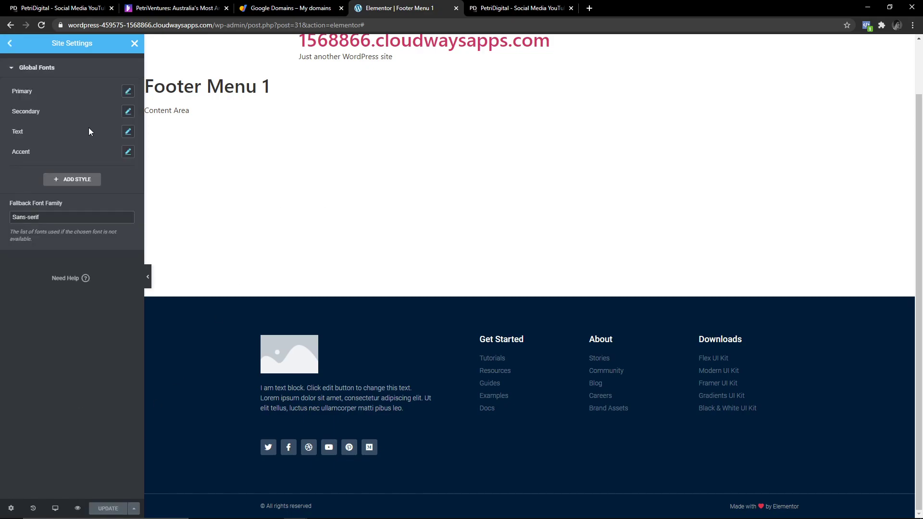
{"action": "left_click", "coordinate": [128, 91]}
{"action": "left_click", "coordinate": [114, 134]}
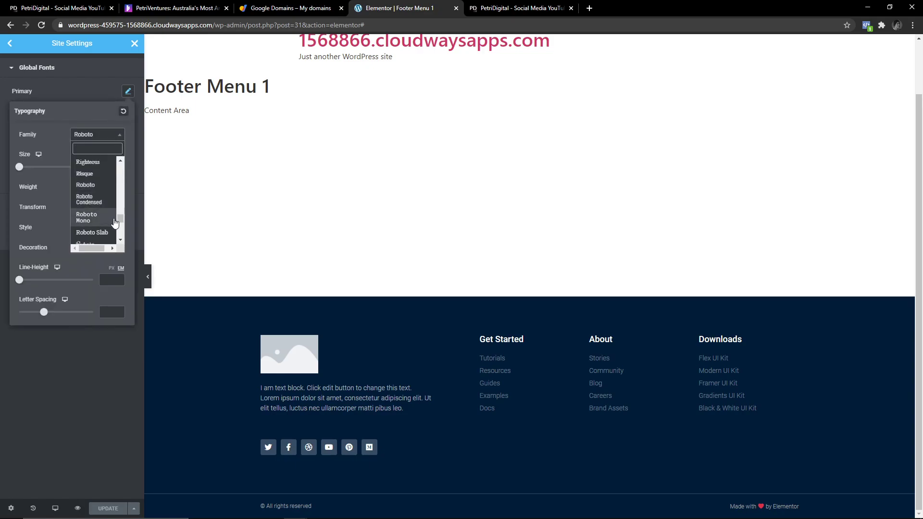
{"action": "left_click_drag", "start_coordinate": [115, 221], "coordinate": [96, 150]}
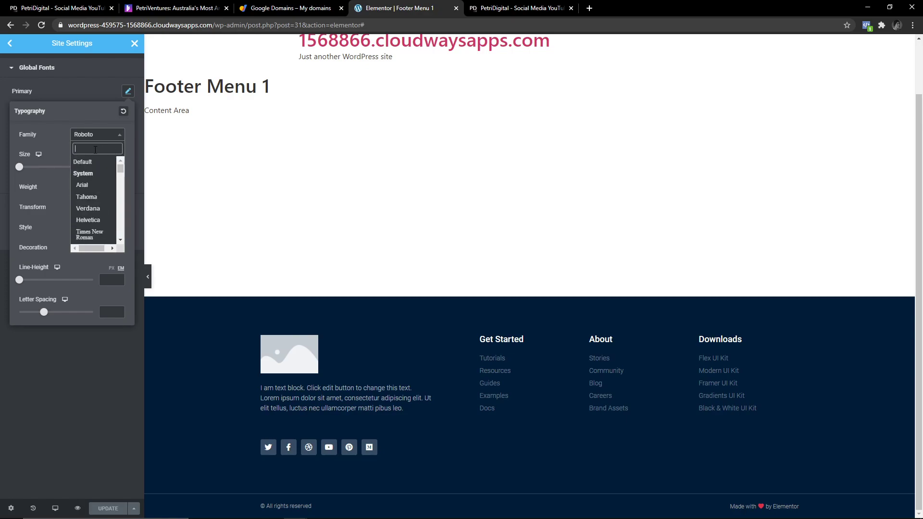
{"action": "type", "text": "pop"}
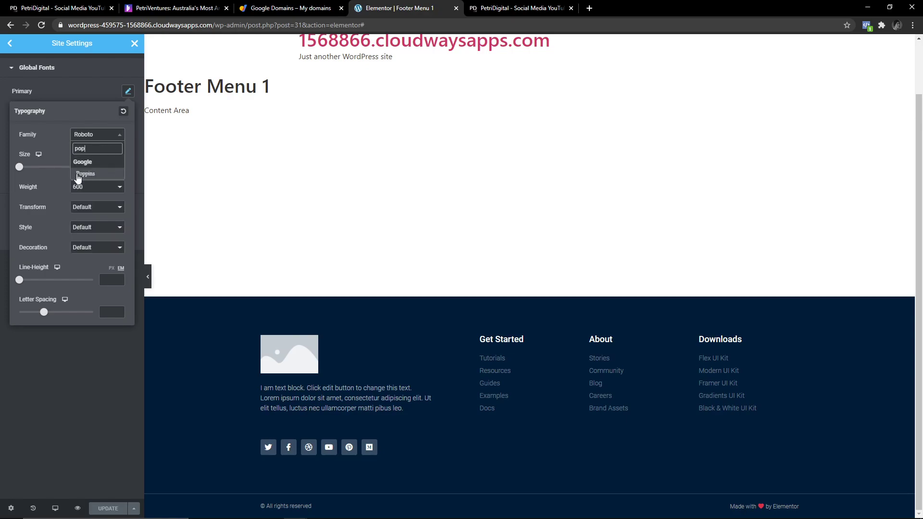
{"action": "left_click", "coordinate": [78, 178]}
{"action": "left_click", "coordinate": [76, 102]}
{"action": "left_click", "coordinate": [77, 75]}
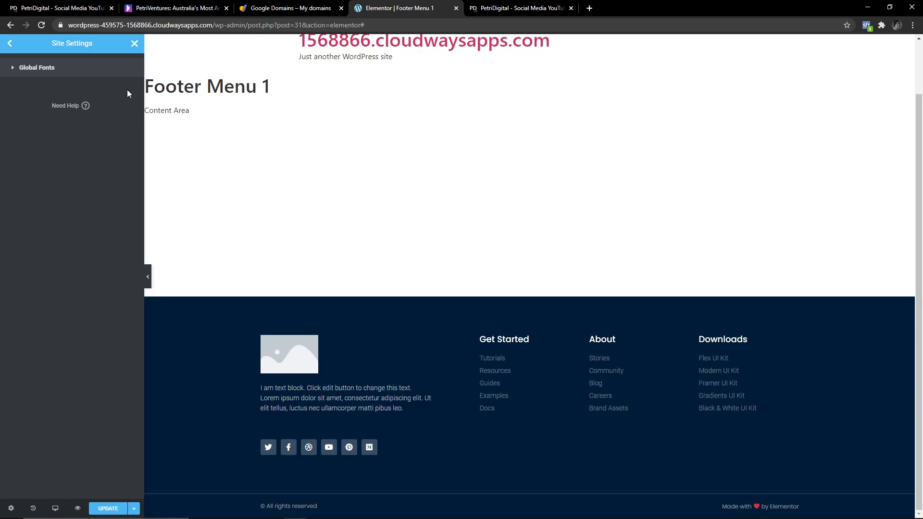
{"action": "left_click", "coordinate": [45, 68]}
{"action": "left_click", "coordinate": [128, 91]}
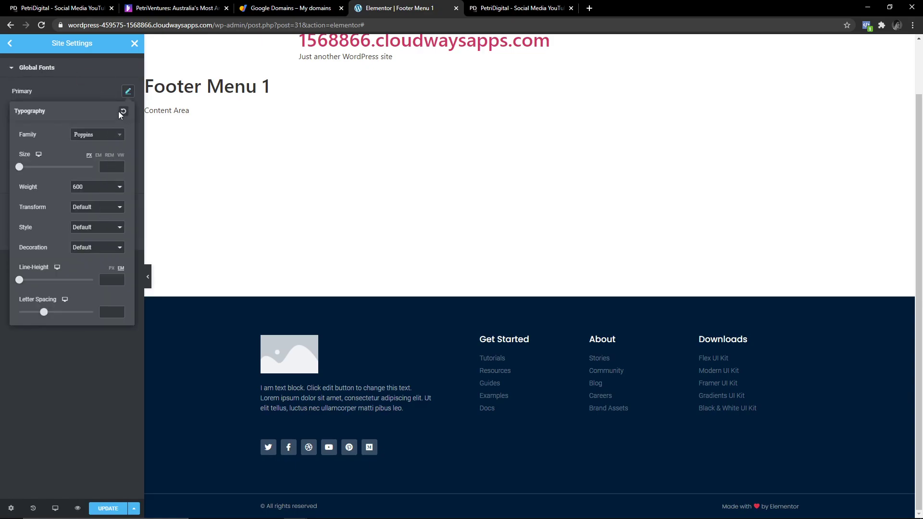
{"action": "left_click", "coordinate": [128, 92]}
{"action": "left_click", "coordinate": [128, 92]}
{"action": "left_click", "coordinate": [128, 91]}
Set the Secondary global font family to Poppins.
{"action": "left_click", "coordinate": [128, 111]}
{"action": "left_click", "coordinate": [106, 157]}
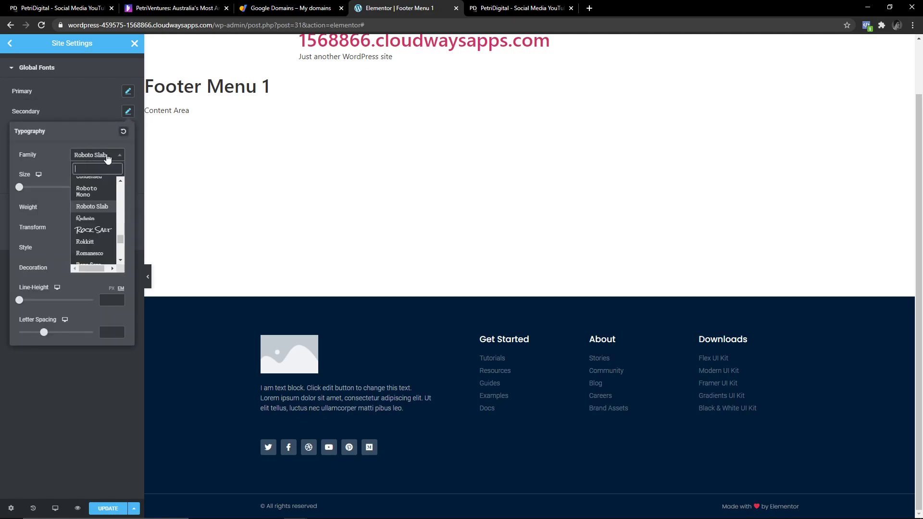
{"action": "type", "text": "popp"}
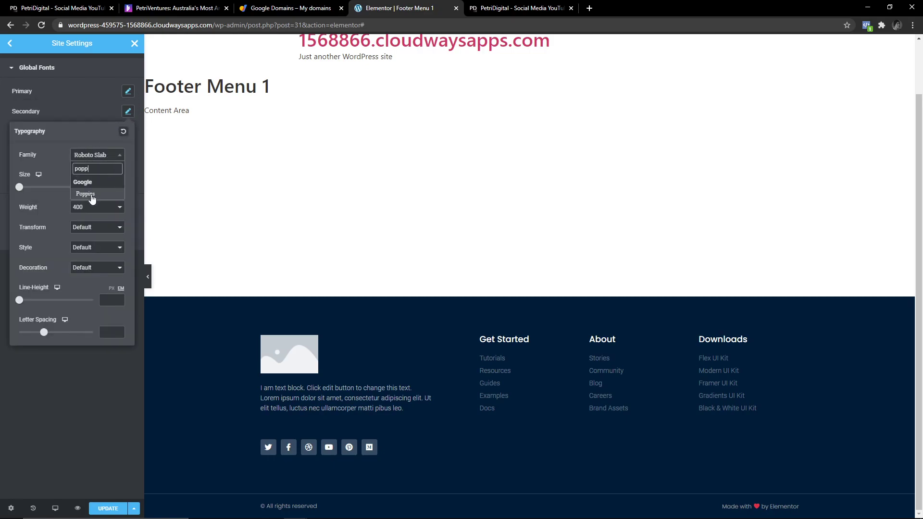
{"action": "left_click", "coordinate": [92, 198]}
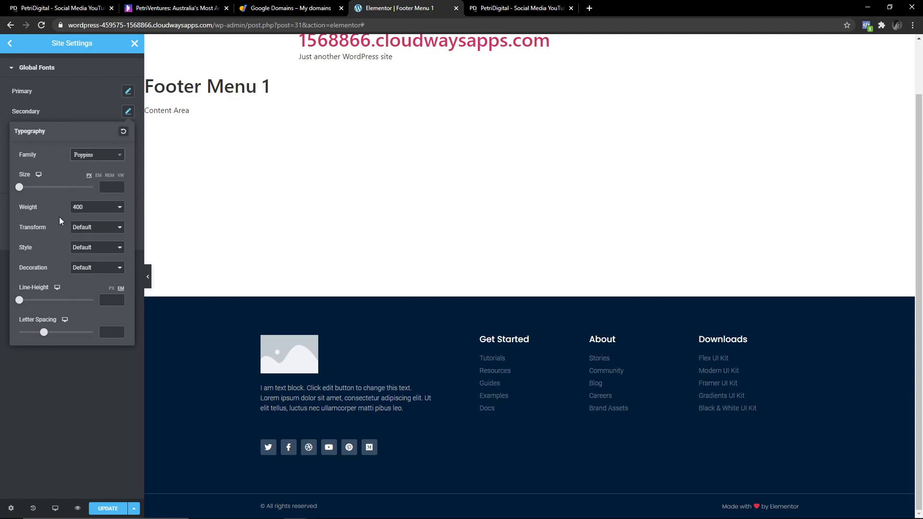
{"action": "left_click", "coordinate": [128, 91]}
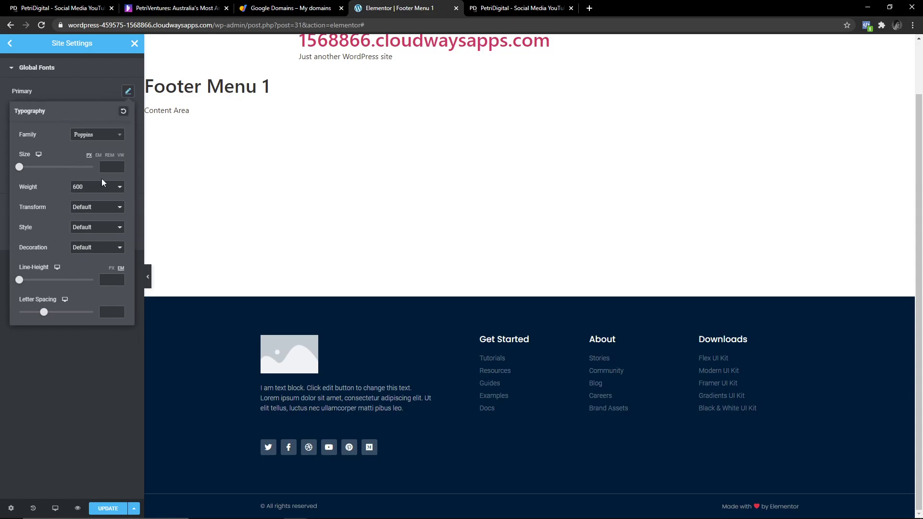
{"action": "left_click", "coordinate": [128, 91]}
Set the remaining global font to Poppins and save the site settings.
{"action": "left_click", "coordinate": [128, 131]}
{"action": "left_click", "coordinate": [106, 177]}
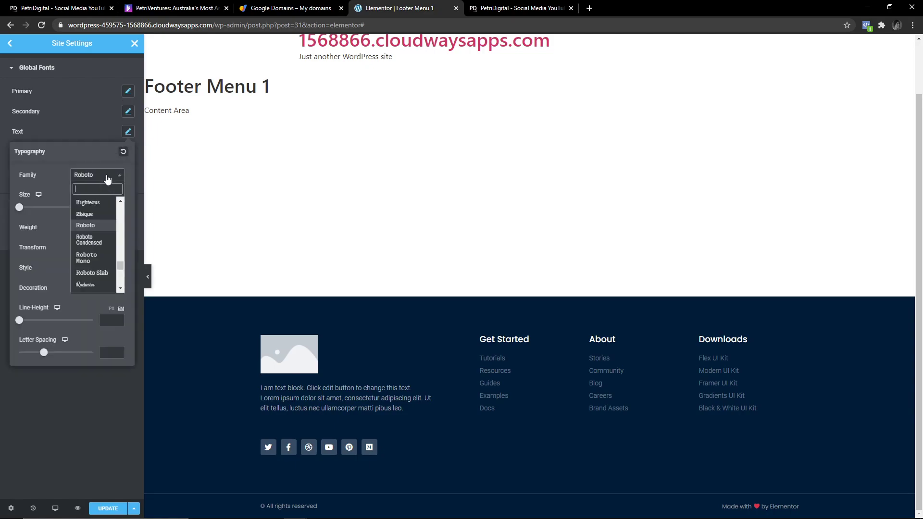
{"action": "type", "text": "pop"}
{"action": "left_click", "coordinate": [89, 215]}
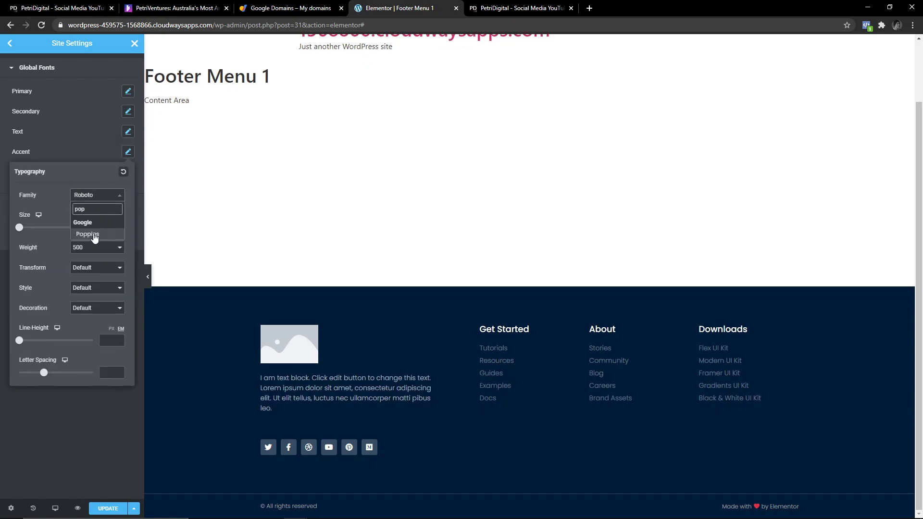
{"action": "left_click", "coordinate": [128, 153]}
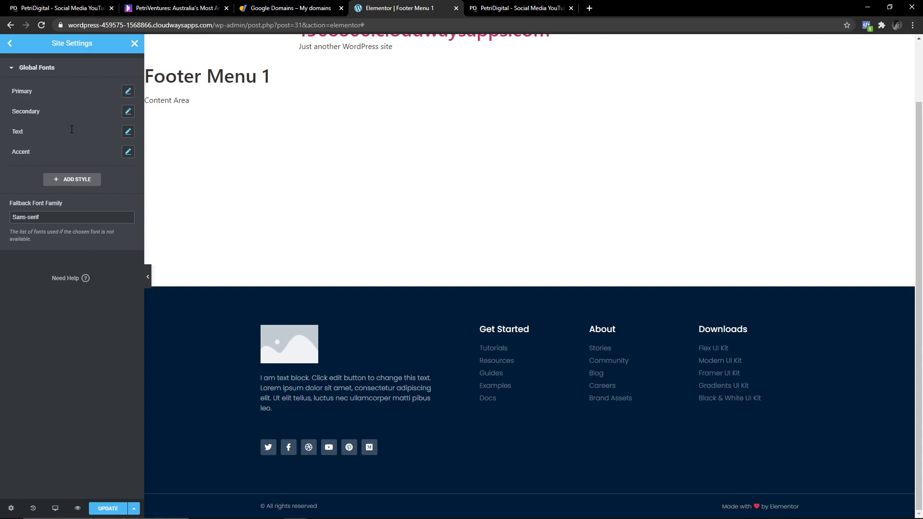
{"action": "left_click", "coordinate": [115, 506]}
Leave Site Settings, try Verdana on the footer paragraph, then reset its font to Default.
{"action": "left_click", "coordinate": [9, 43]}
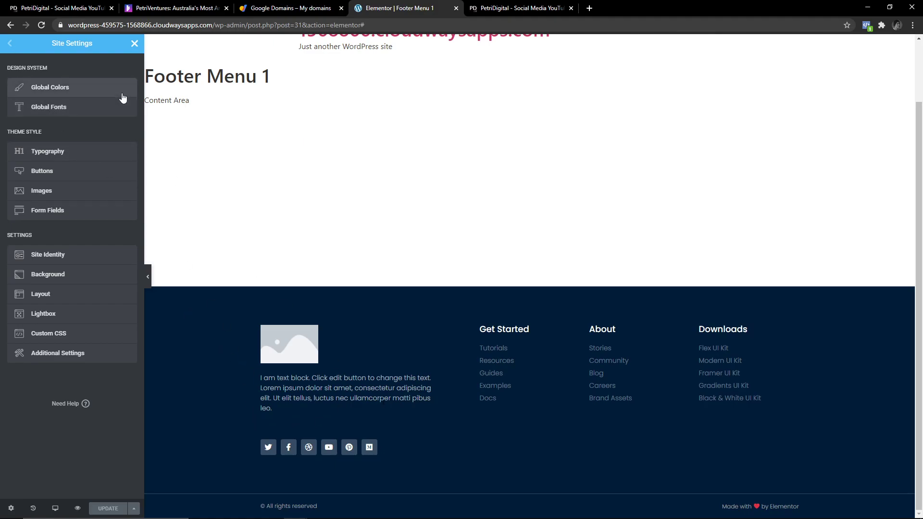
{"action": "left_click", "coordinate": [135, 43]}
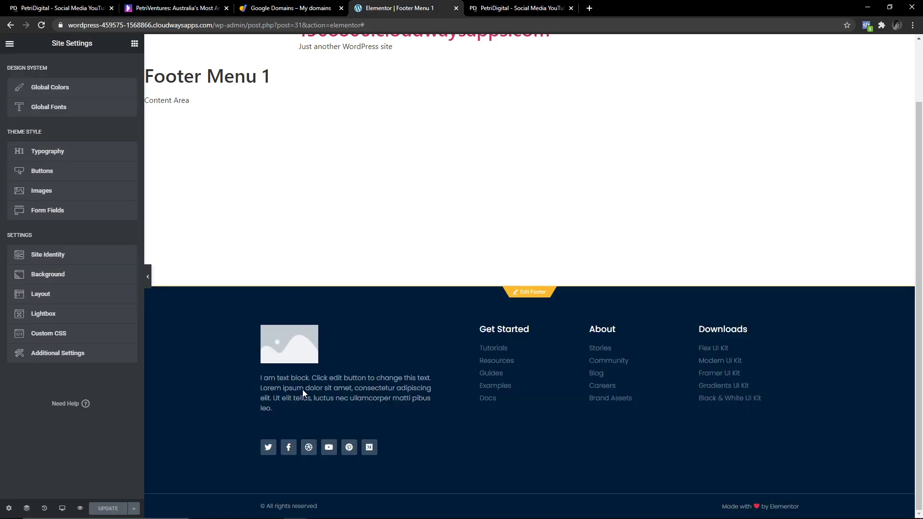
{"action": "left_click", "coordinate": [353, 388]}
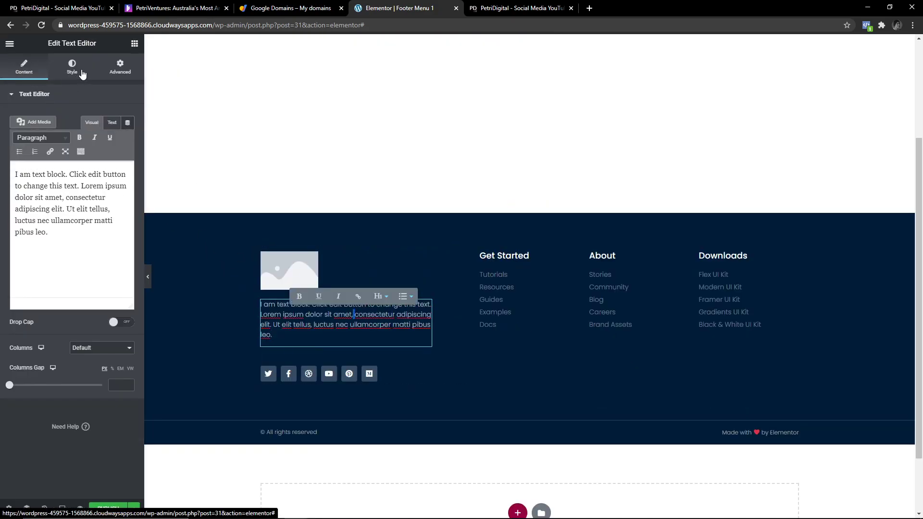
{"action": "left_click", "coordinate": [334, 315]}
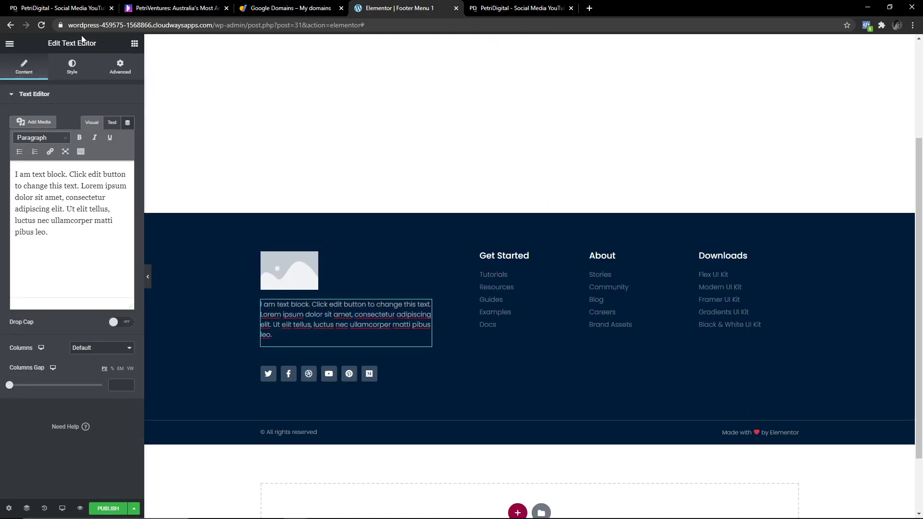
{"action": "left_click", "coordinate": [75, 70]}
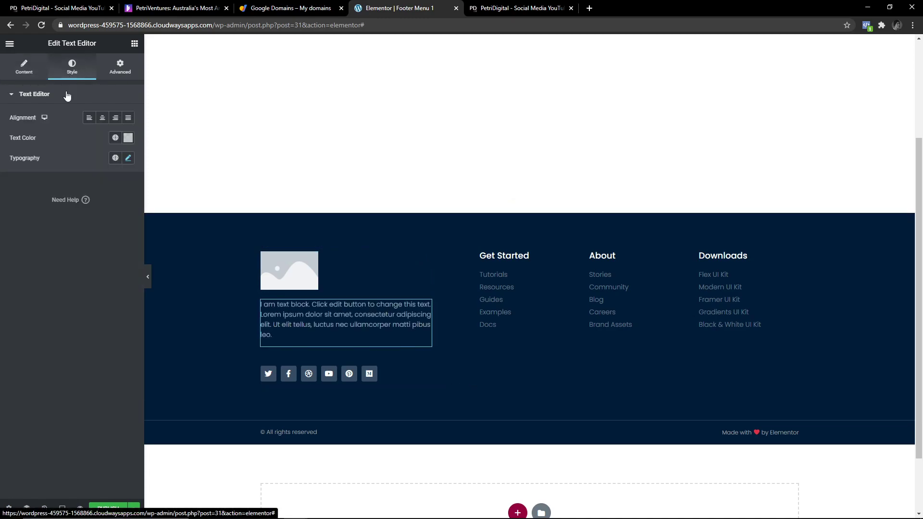
{"action": "left_click", "coordinate": [128, 158]}
{"action": "left_click", "coordinate": [109, 206]}
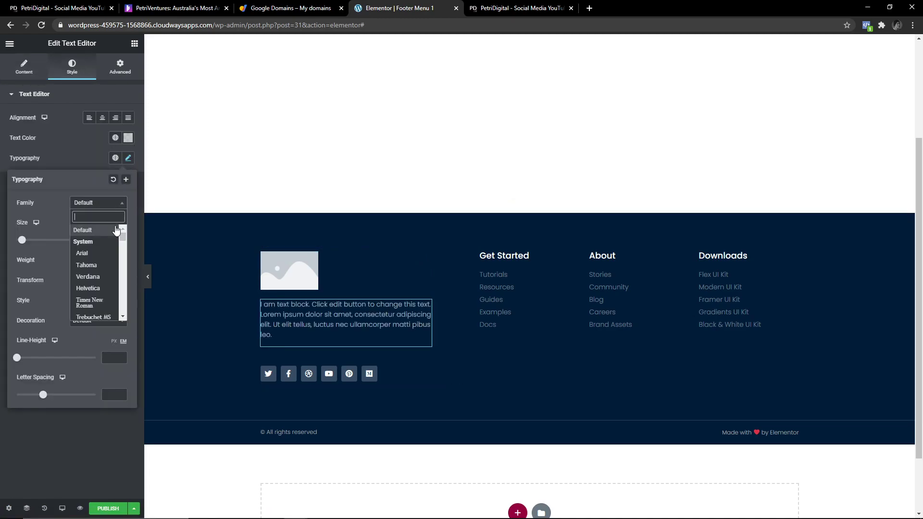
{"action": "left_click", "coordinate": [90, 233]}
{"action": "left_click", "coordinate": [121, 207]}
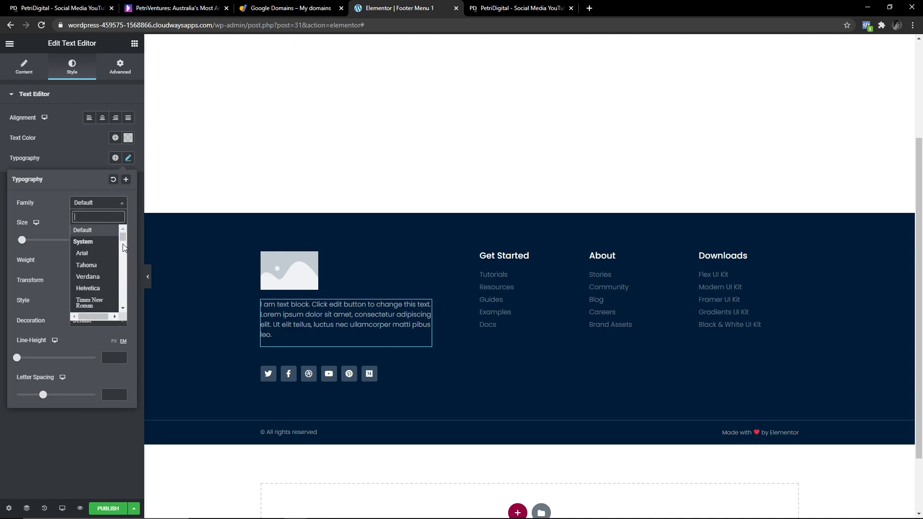
{"action": "left_click", "coordinate": [101, 279]}
{"action": "left_click", "coordinate": [103, 203]}
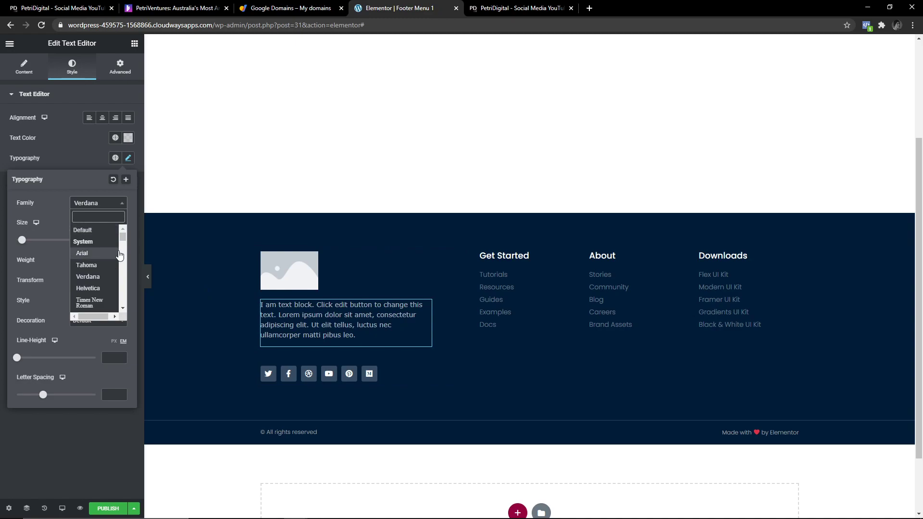
{"action": "left_click", "coordinate": [98, 234]}
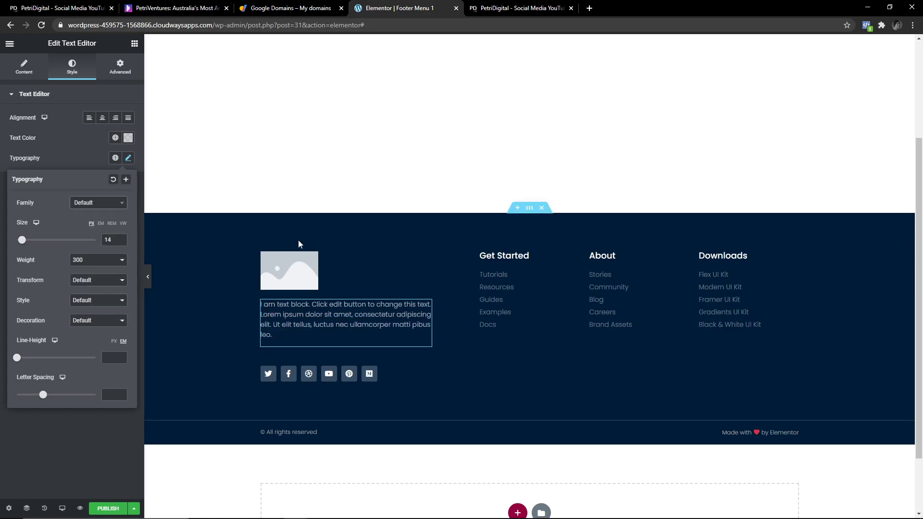
Inspect the typography styles of the Get Started heading and the footer link lists.
{"action": "left_click", "coordinate": [504, 256]}
{"action": "left_click", "coordinate": [72, 68]}
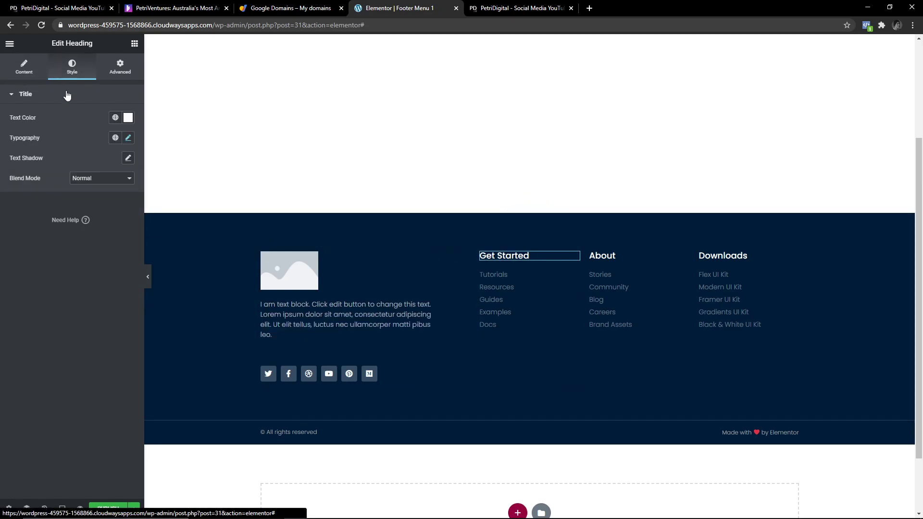
{"action": "left_click", "coordinate": [128, 137]}
{"action": "left_click", "coordinate": [551, 277]}
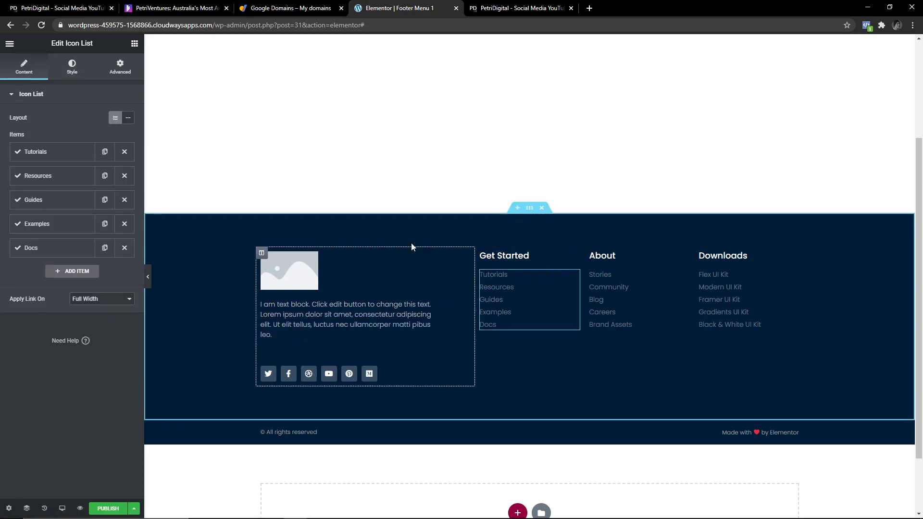
{"action": "left_click", "coordinate": [72, 66]}
{"action": "left_click", "coordinate": [27, 206]}
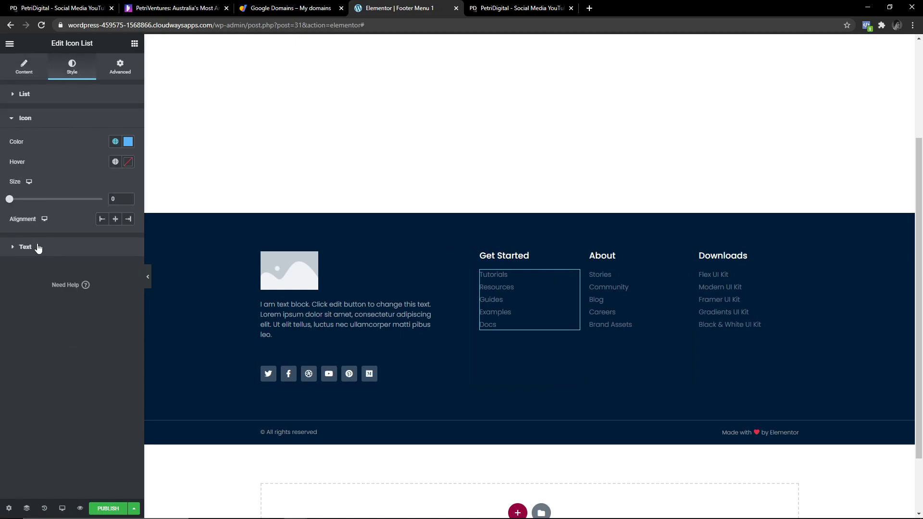
{"action": "left_click", "coordinate": [37, 246]}
{"action": "left_click", "coordinate": [129, 236]}
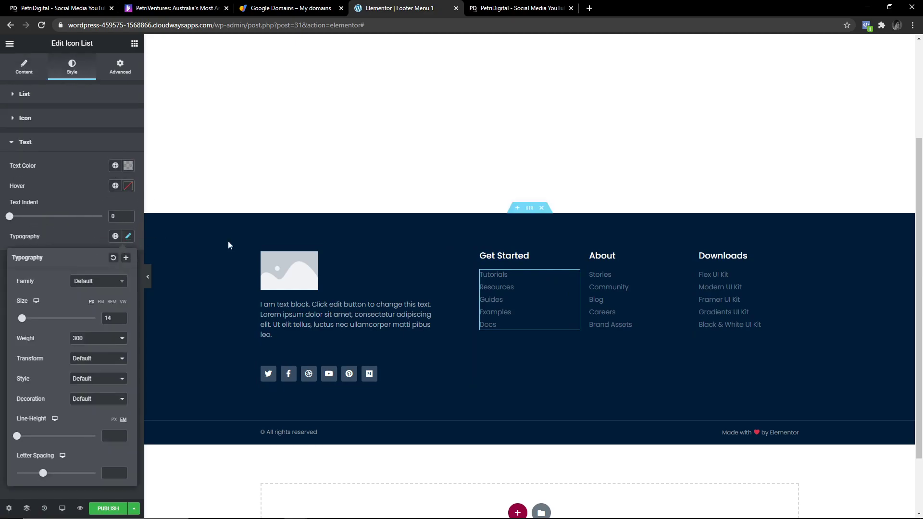
{"action": "left_click", "coordinate": [645, 284]}
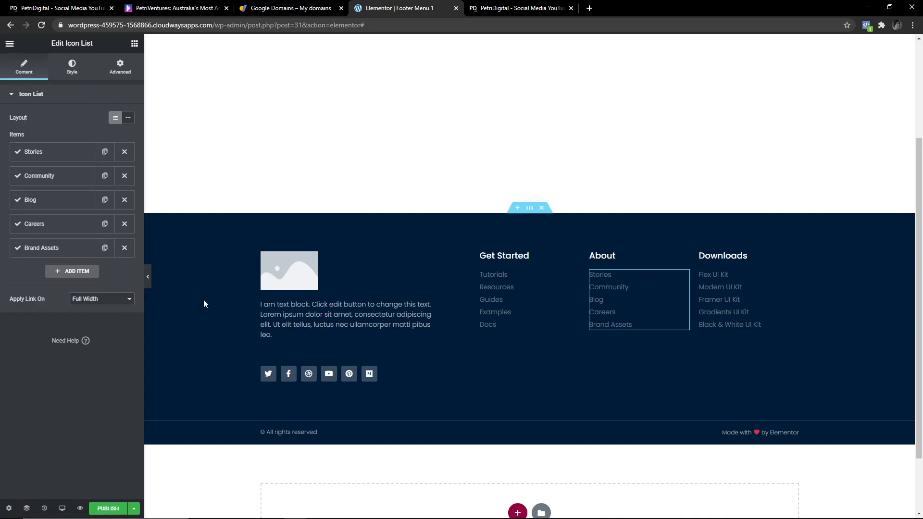
Replace the placeholder paragraph with the copyright notice copied from the live site.
{"action": "double_click", "coordinate": [372, 305]}
{"action": "key", "text": "ctrl+a"}
{"action": "left_click", "coordinate": [519, 7]}
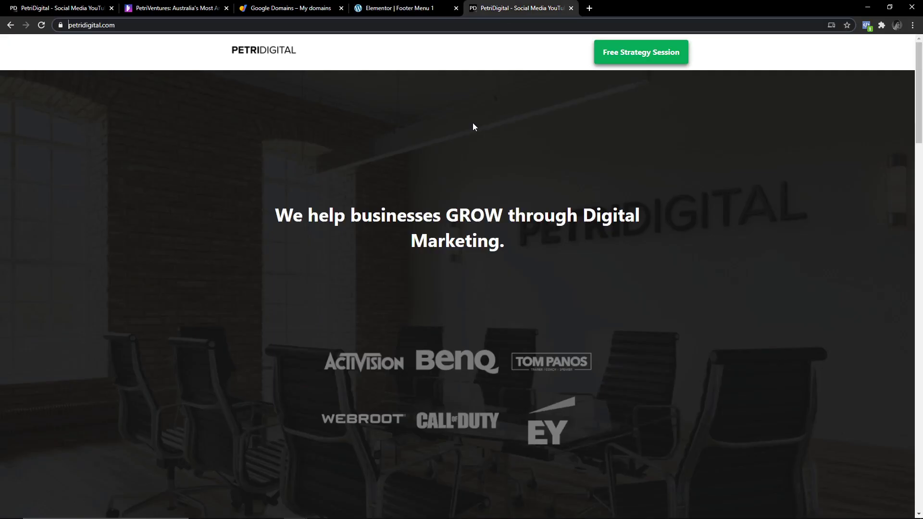
{"action": "scroll", "coordinate": [361, 301], "scroll_direction": "down", "scroll_amount": 15}
{"action": "scroll", "coordinate": [366, 299], "scroll_direction": "down", "scroll_amount": 10}
{"action": "key", "text": "ctrl+shift+Tab"}
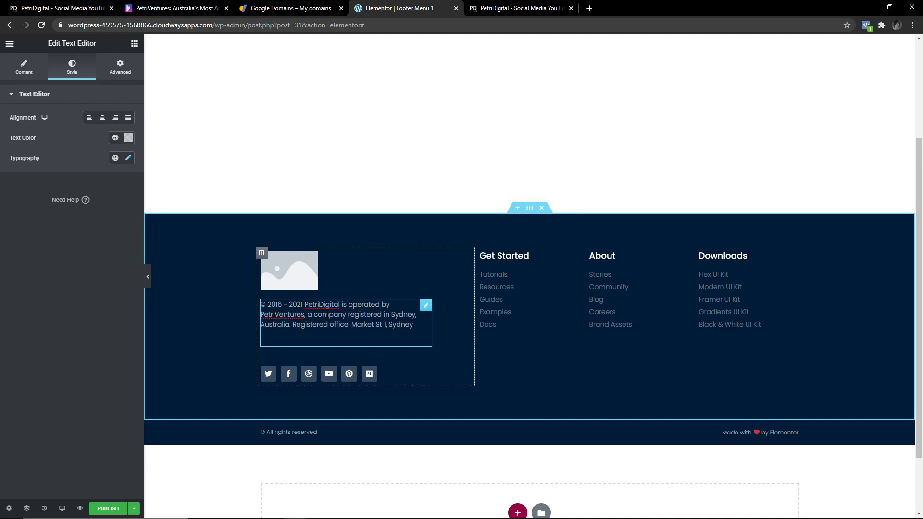
{"action": "key", "text": "ctrl+a"}
{"action": "type", "text": "© 2016 - 2021 PetriDigital is operated by PetriVentures, a company registered in Sydney, Australia. Registered office: Market St 1, Sydney"}
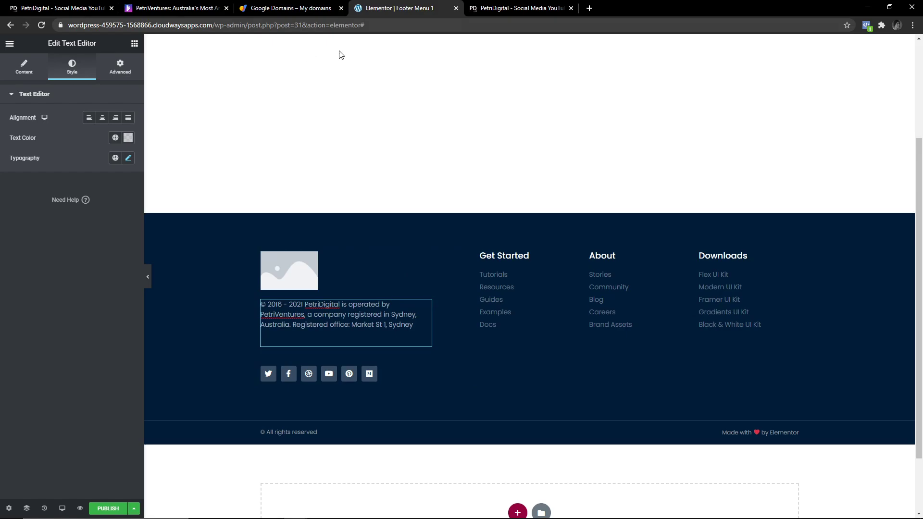
{"action": "key", "text": "ctrl+Tab"}
{"action": "key", "text": "ctrl+shift+Tab"}
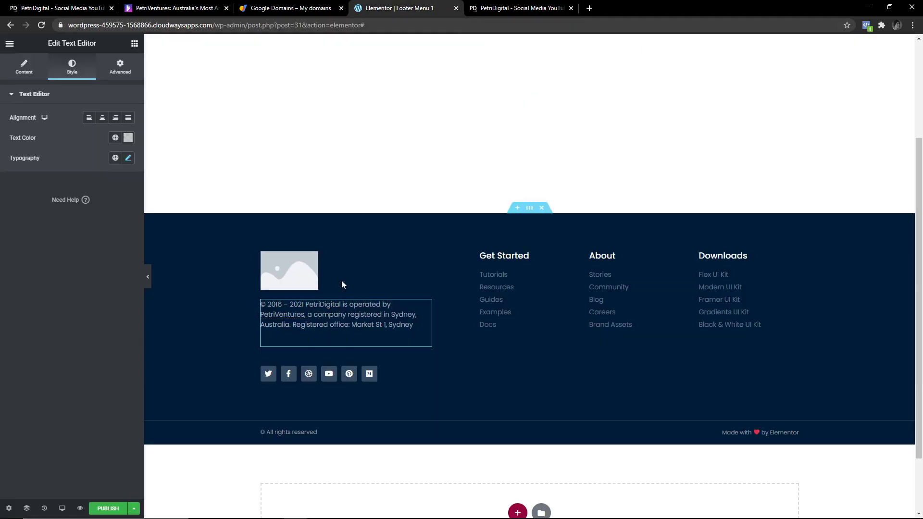
Re-paste the copyright notice in matching style and remove the trailing empty line.
{"action": "left_click", "coordinate": [311, 308]}
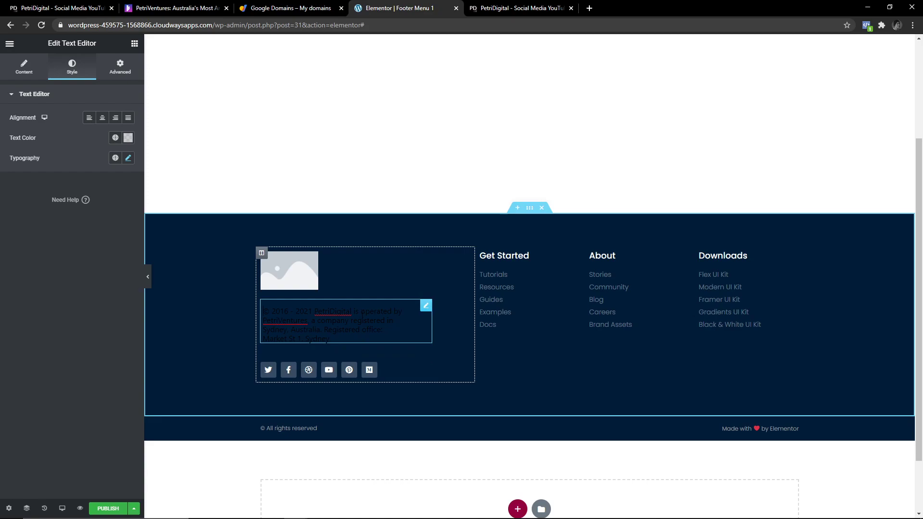
{"action": "key", "text": "ctrl+a"}
{"action": "type", "text": "© 2016 - 2021 PetriDigital is operated by PetriVentures, a company registered in Sydney, Australia. Registered office: Market St 1, Sydney"}
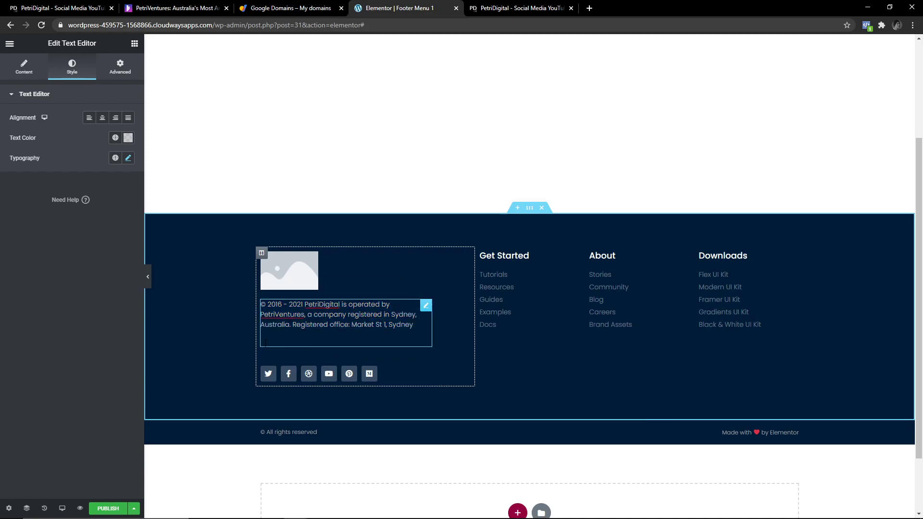
{"action": "key", "text": "BackSpace"}
{"action": "key", "text": "BackSpace"}
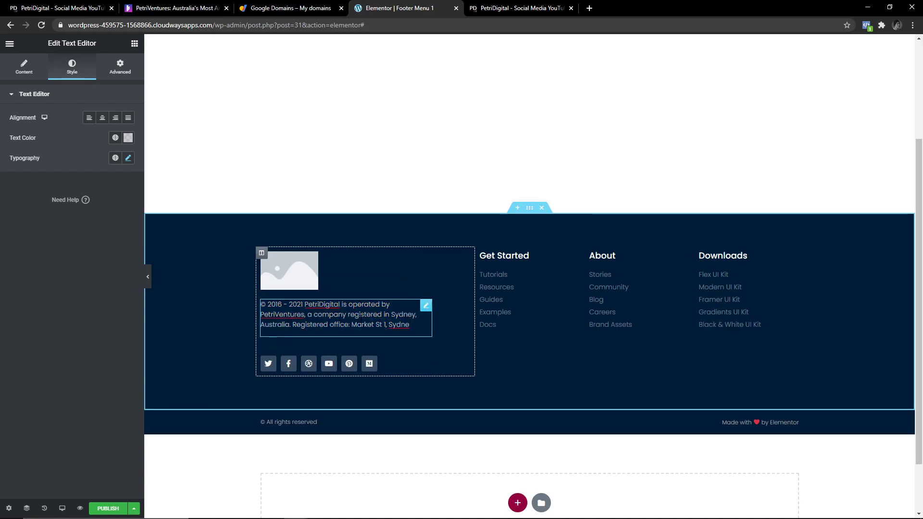
{"action": "type", "text": "t"}
{"action": "type", "text": "y"}
{"action": "left_click", "coordinate": [397, 360]}
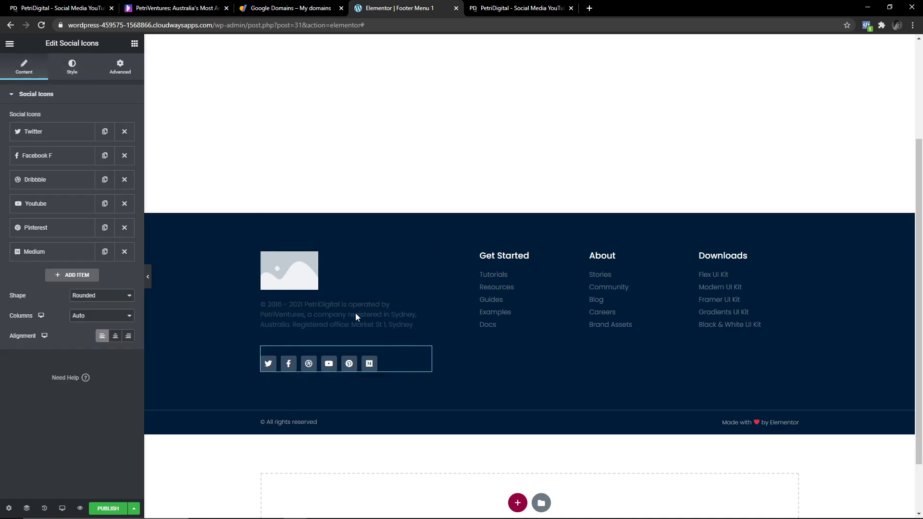
Remove Twitter, Dribbble, Pinterest and Medium, leaving Facebook, YouTube and one new blank item.
{"action": "left_click", "coordinate": [125, 132]}
{"action": "left_click", "coordinate": [124, 155]}
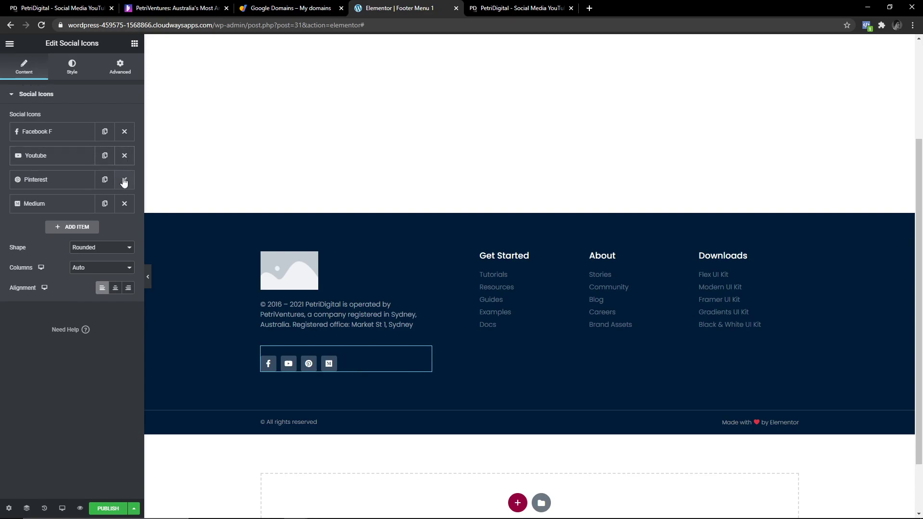
{"action": "left_click", "coordinate": [124, 180]}
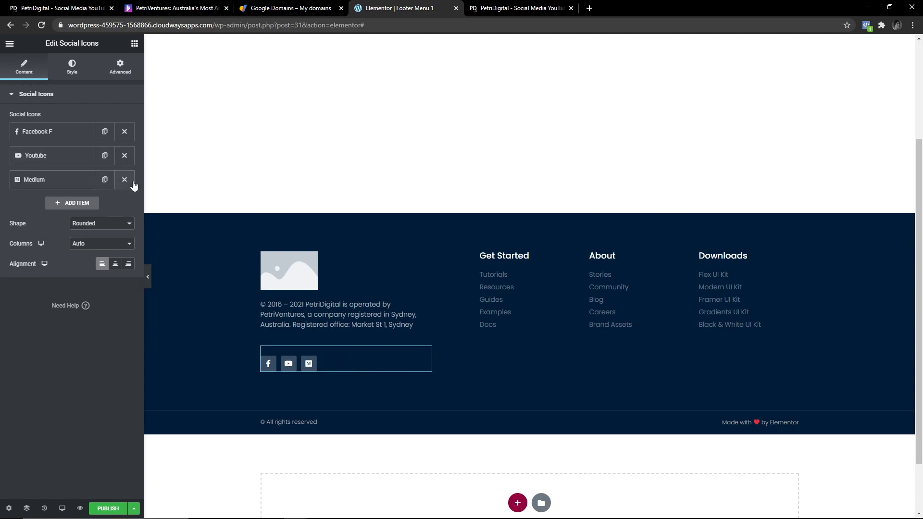
{"action": "left_click", "coordinate": [124, 180]}
{"action": "left_click", "coordinate": [70, 177]}
{"action": "left_click", "coordinate": [124, 181]}
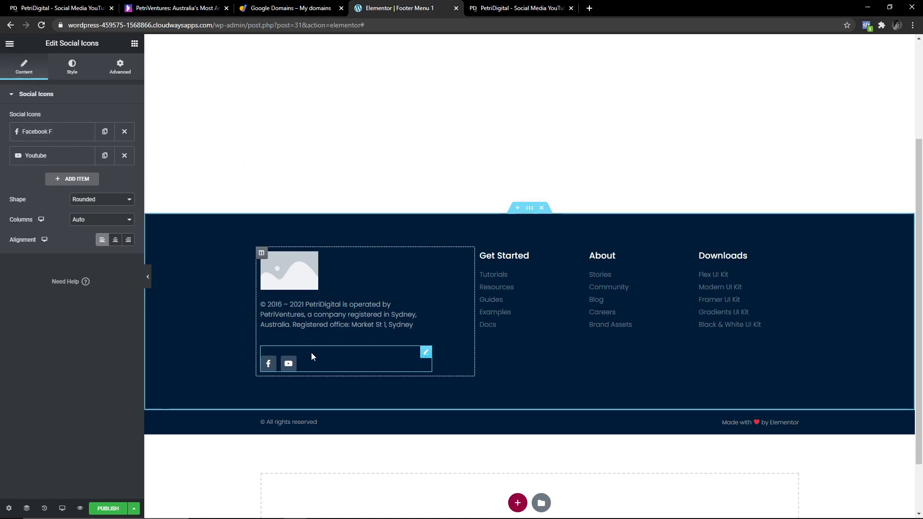
{"action": "left_click", "coordinate": [76, 184]}
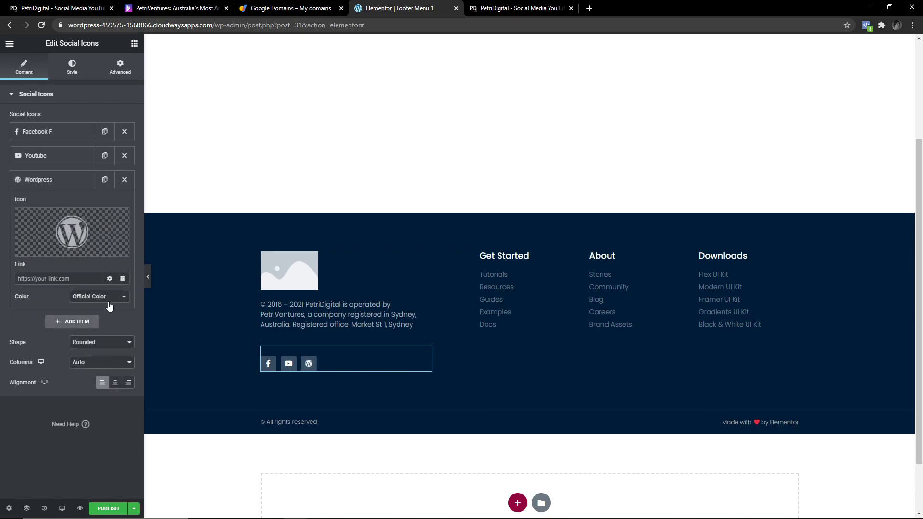
{"action": "left_click", "coordinate": [118, 221]}
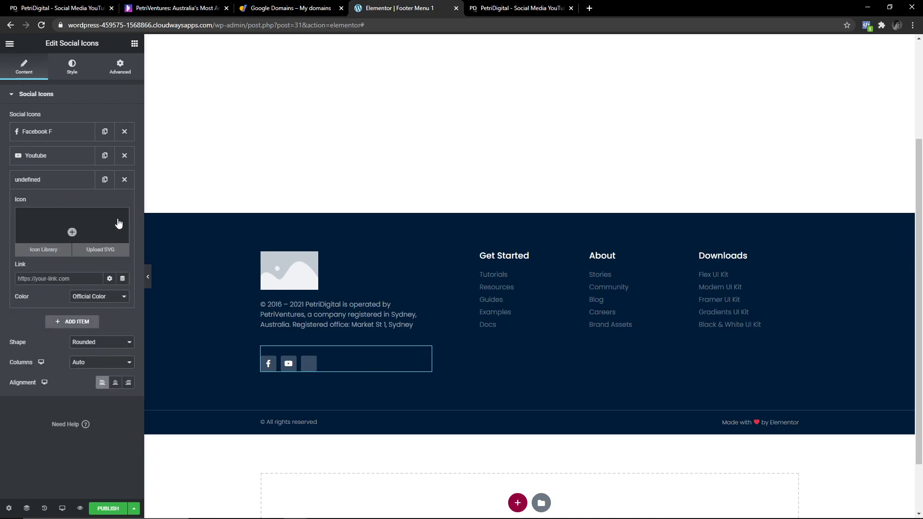
Set the third social item's icon to Linkedin from the Icon Library.
{"action": "left_click", "coordinate": [72, 233]}
{"action": "left_click", "coordinate": [401, 124]}
{"action": "type", "text": "linked"}
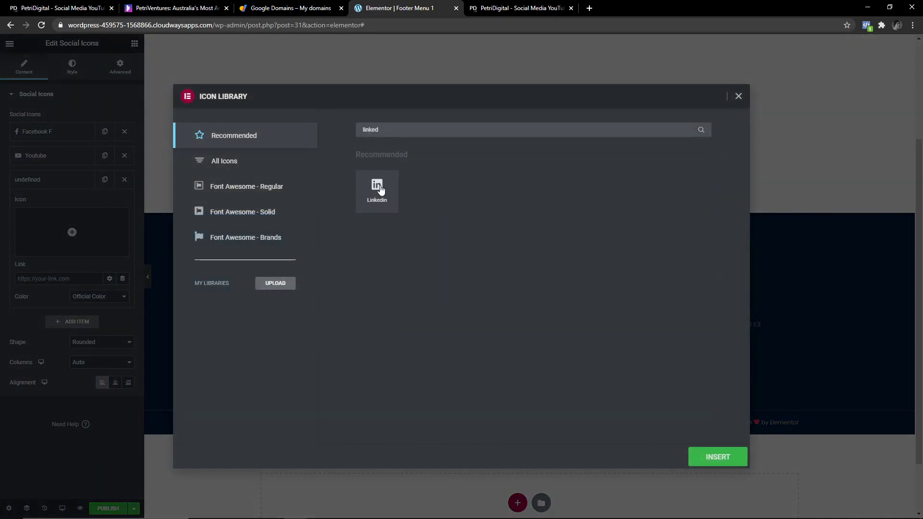
{"action": "left_click", "coordinate": [380, 190]}
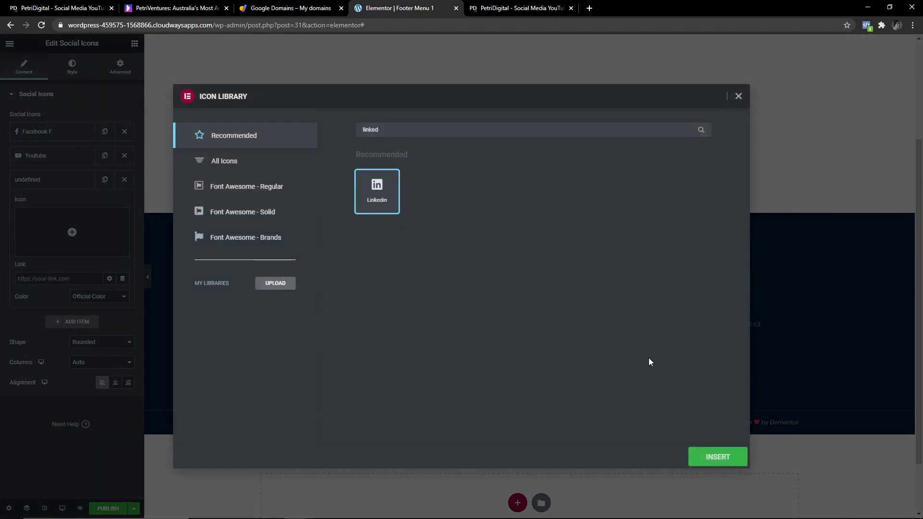
{"action": "left_click_drag", "start_coordinate": [380, 130], "coordinate": [335, 131]}
{"action": "key", "text": "BackSpace"}
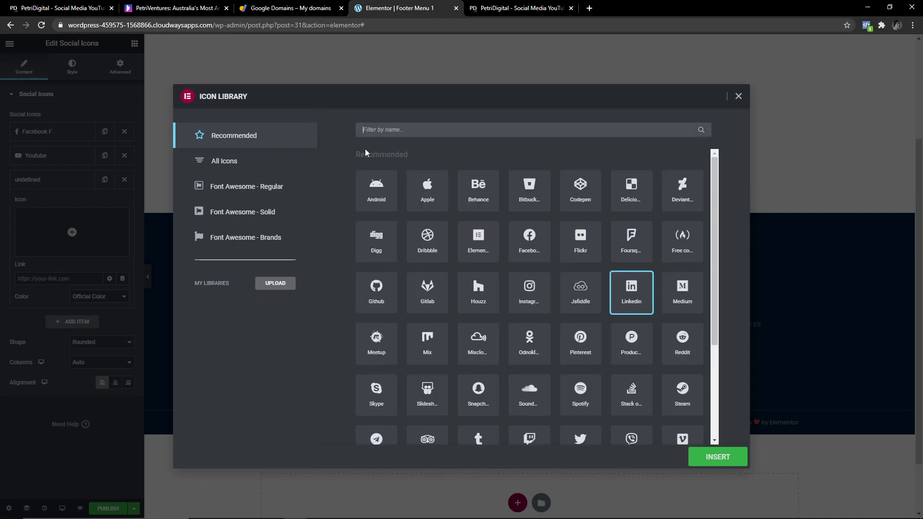
{"action": "type", "text": "lin"}
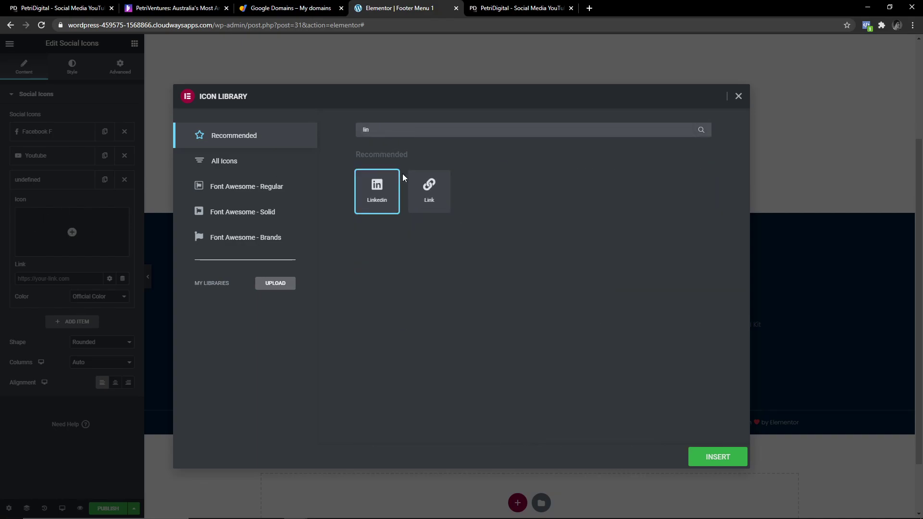
{"action": "double_click", "coordinate": [397, 181]}
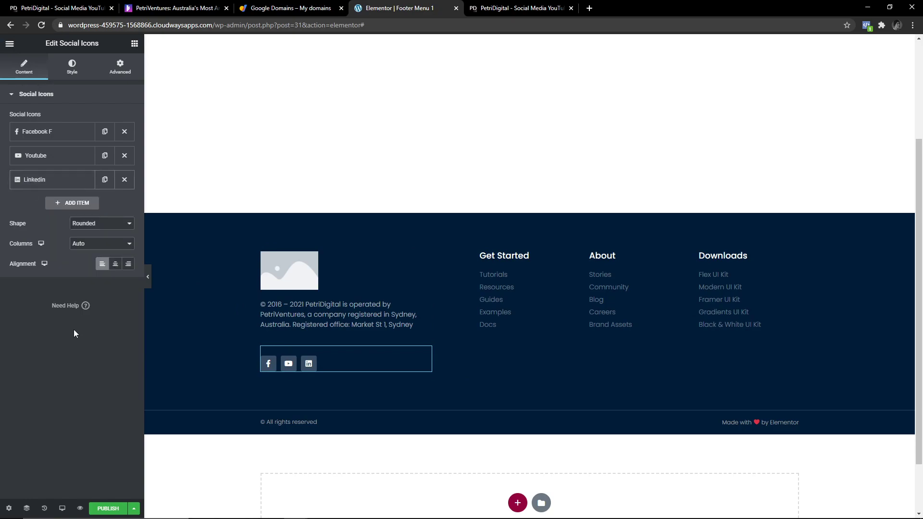
Preview the Square icon shape, then keep the shape Rounded.
{"action": "left_click", "coordinate": [108, 224]}
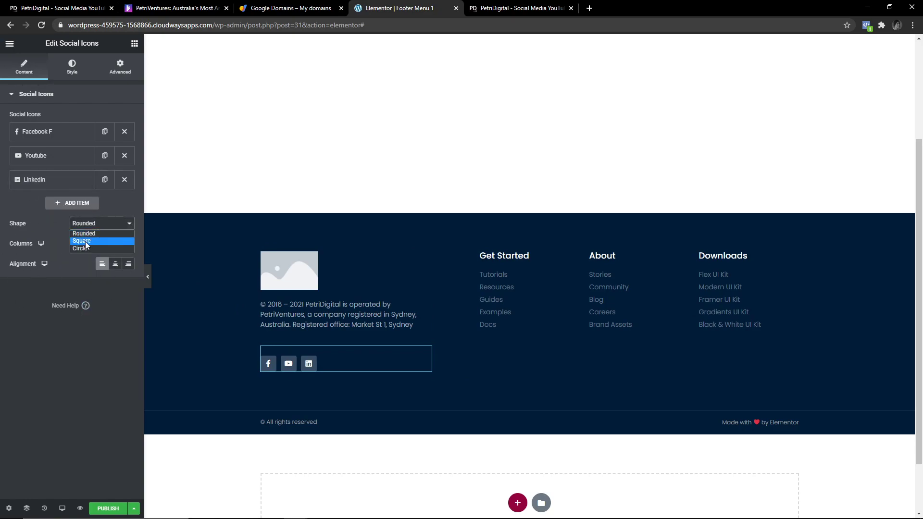
{"action": "left_click", "coordinate": [85, 241]}
{"action": "left_click", "coordinate": [110, 224]}
{"action": "left_click", "coordinate": [93, 234]}
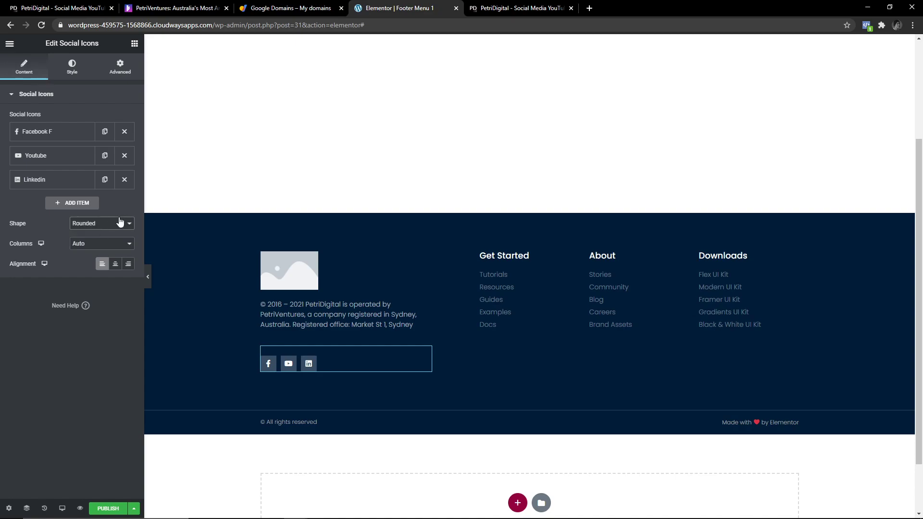
{"action": "left_click", "coordinate": [532, 257]}
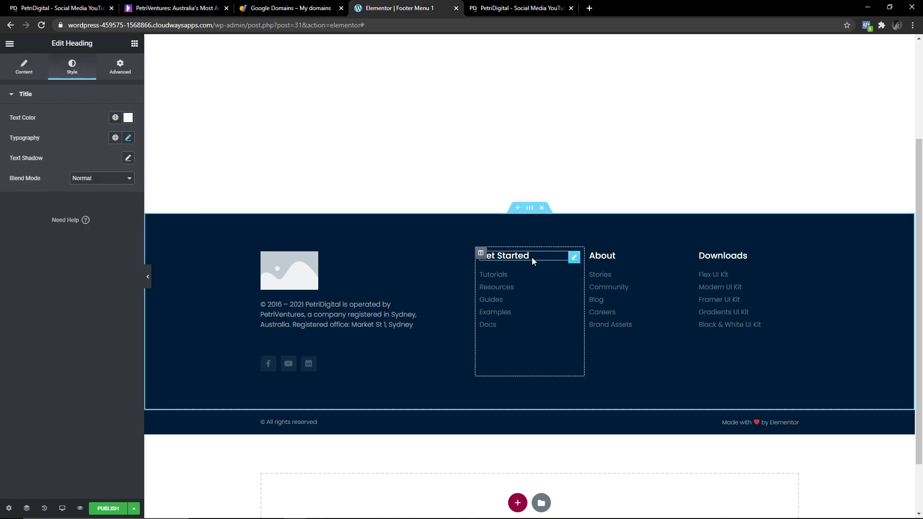
Clear stray typed text from the Get Started heading.
{"action": "left_click", "coordinate": [536, 280]}
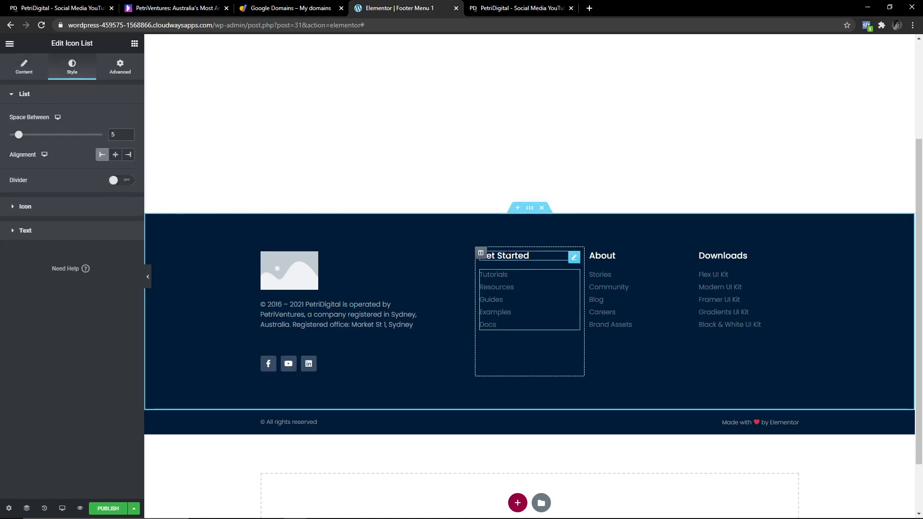
{"action": "left_click", "coordinate": [546, 257]}
{"action": "type", "text": "asd asd"}
{"action": "key", "text": "shift+Left"}
{"action": "key", "text": "shift+Left"}
{"action": "key", "text": "shift+Left"}
{"action": "key", "text": "shift+Left"}
{"action": "key", "text": "shift+Left"}
{"action": "key", "text": "shift+Left"}
{"action": "key", "text": "shift+Left"}
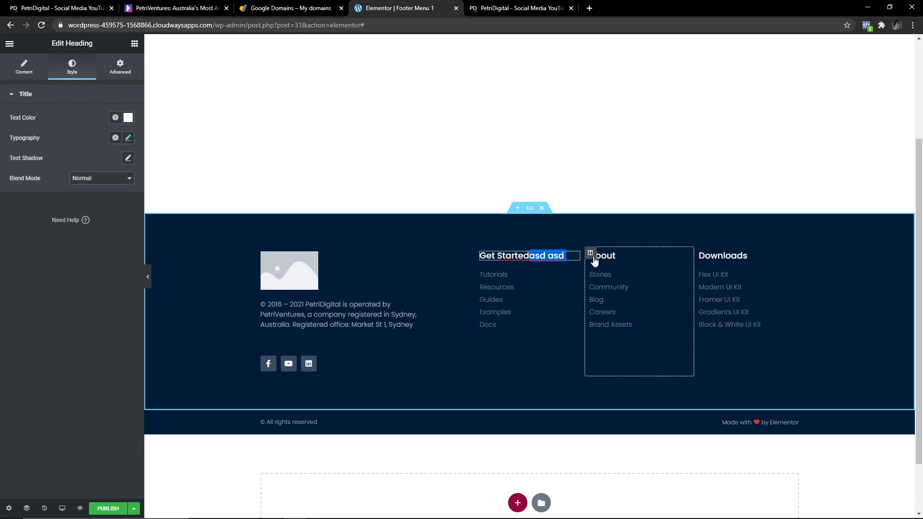
{"action": "key", "text": "BackSpace"}
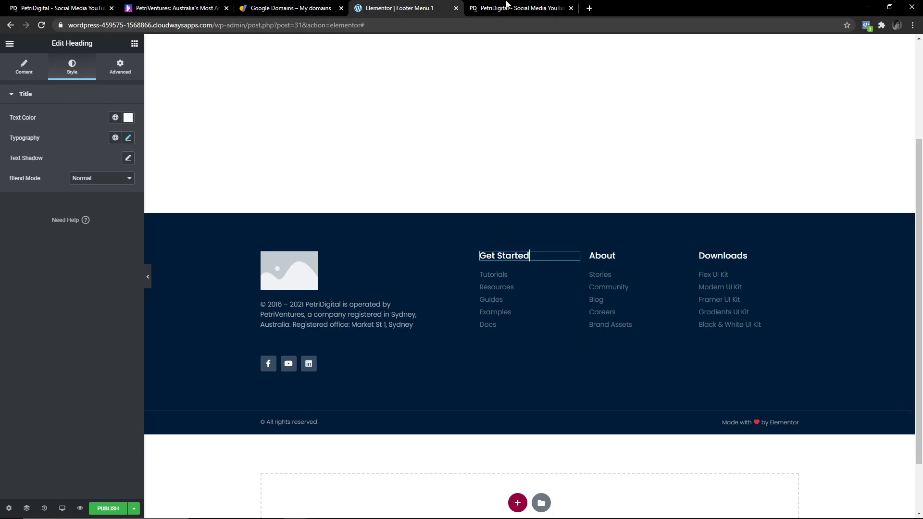
Copy the Services and Contact headings from the live site footer into the footer columns.
{"action": "left_click", "coordinate": [510, 6]}
{"action": "left_click_drag", "start_coordinate": [427, 420], "coordinate": [398, 420]}
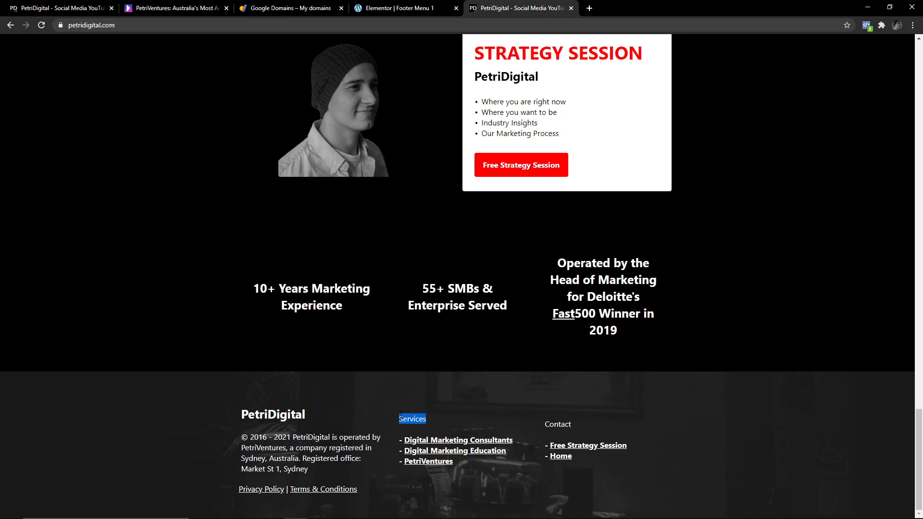
{"action": "left_click", "coordinate": [418, 6]}
{"action": "left_click_drag", "start_coordinate": [583, 424], "coordinate": [544, 425]}
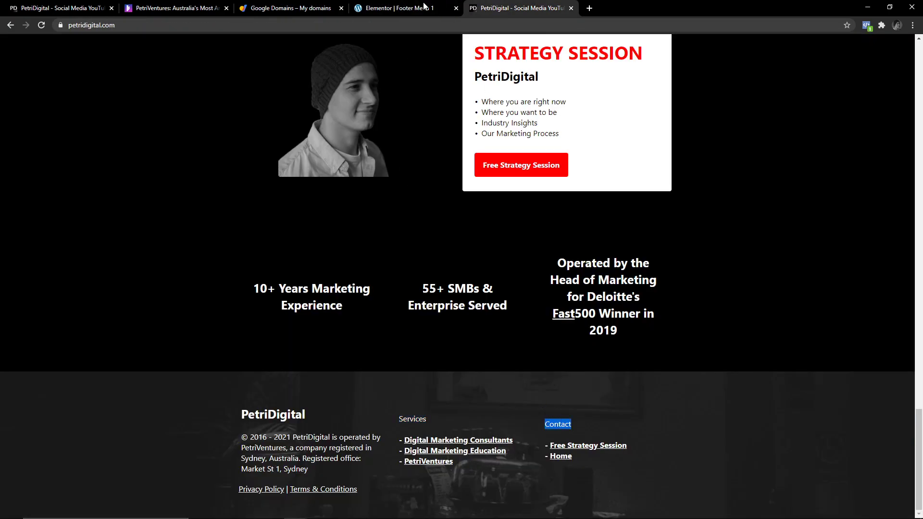
{"action": "left_click", "coordinate": [399, 8]}
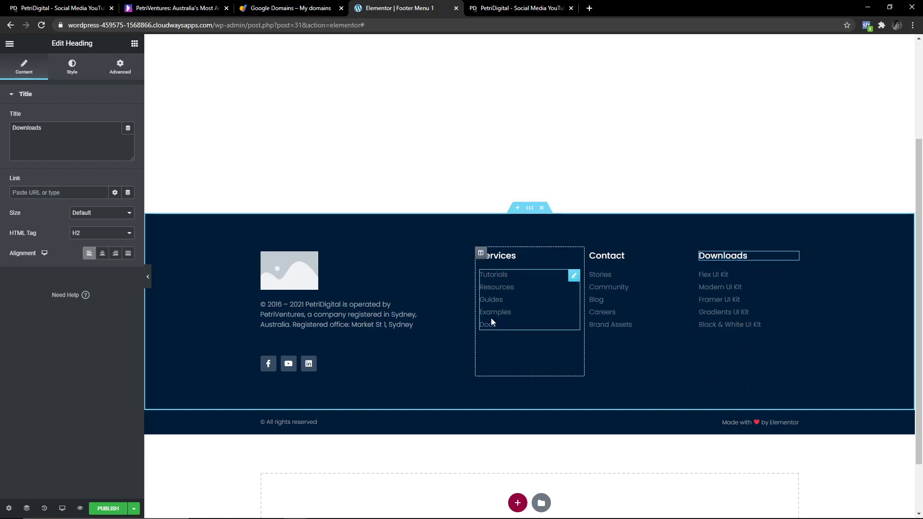
{"action": "left_click", "coordinate": [543, 285]}
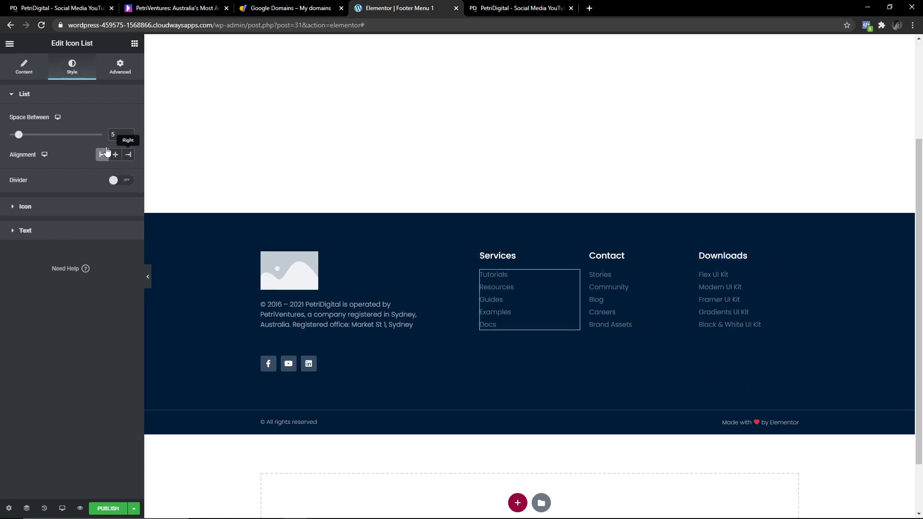
{"action": "left_click", "coordinate": [32, 71]}
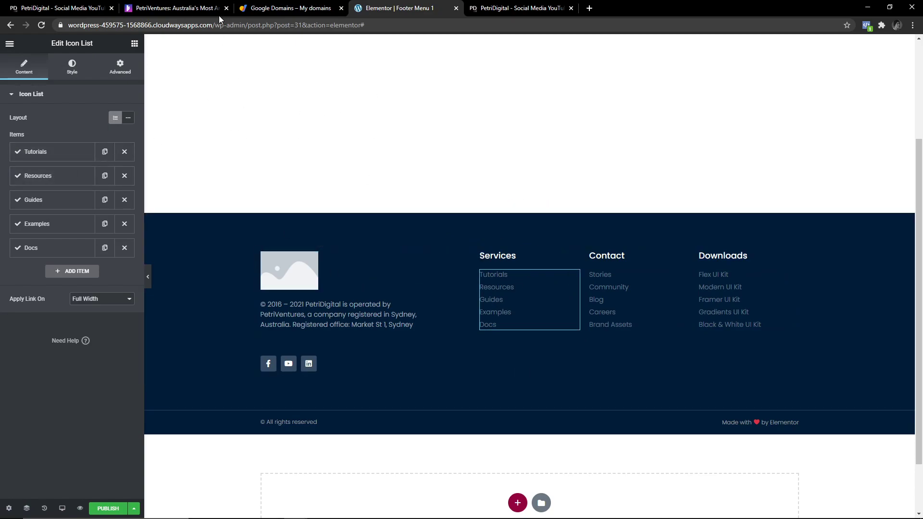
{"action": "left_click", "coordinate": [10, 47]}
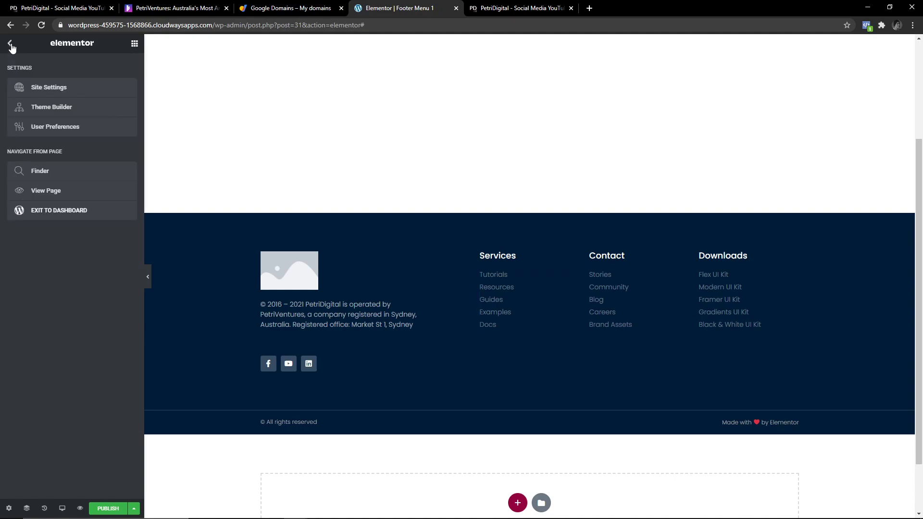
Open the WordPress dashboard in a new tab and show Pages > All Pages.
{"action": "right_click", "coordinate": [53, 213]}
{"action": "left_click", "coordinate": [96, 221]}
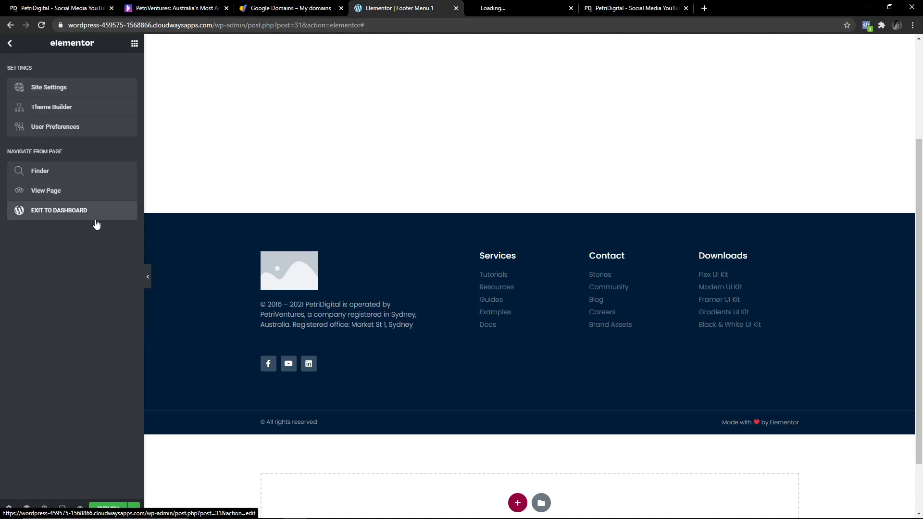
{"action": "right_click", "coordinate": [72, 214]}
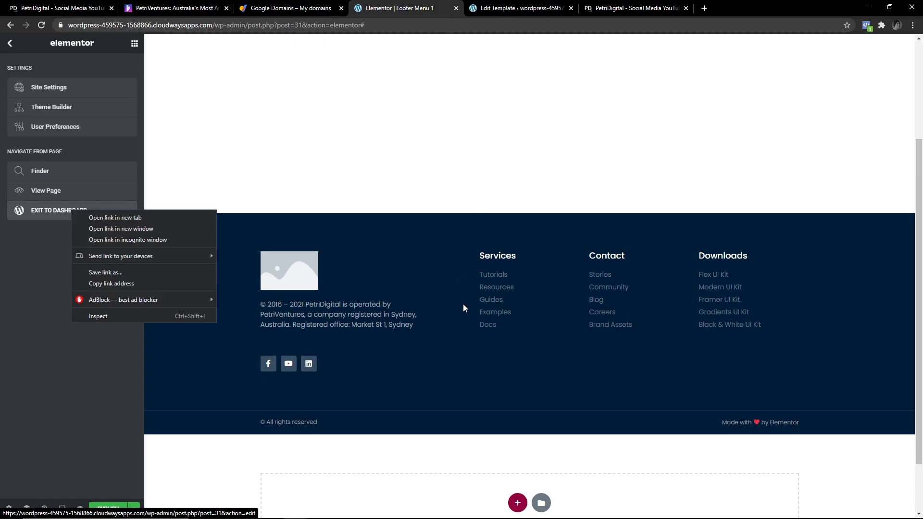
{"action": "left_click", "coordinate": [499, 7]}
{"action": "mouse_move", "coordinate": [29, 118]}
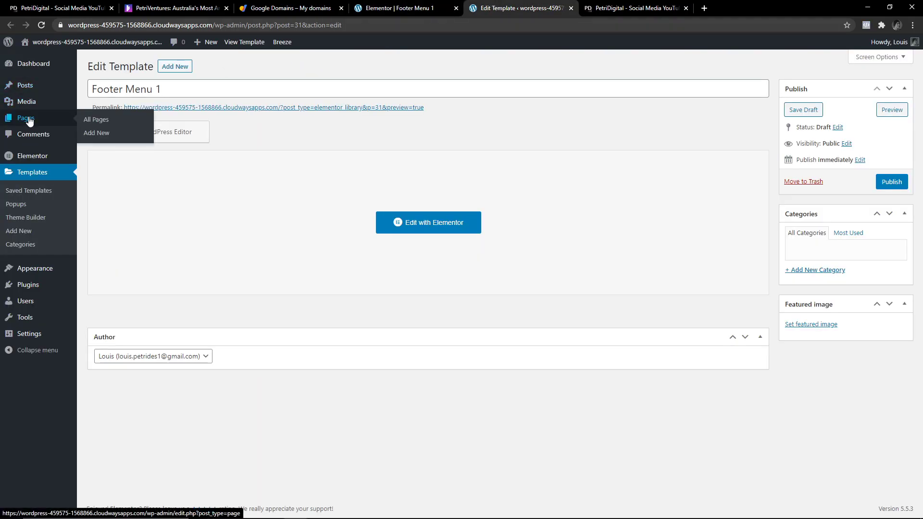
{"action": "left_click", "coordinate": [111, 123]}
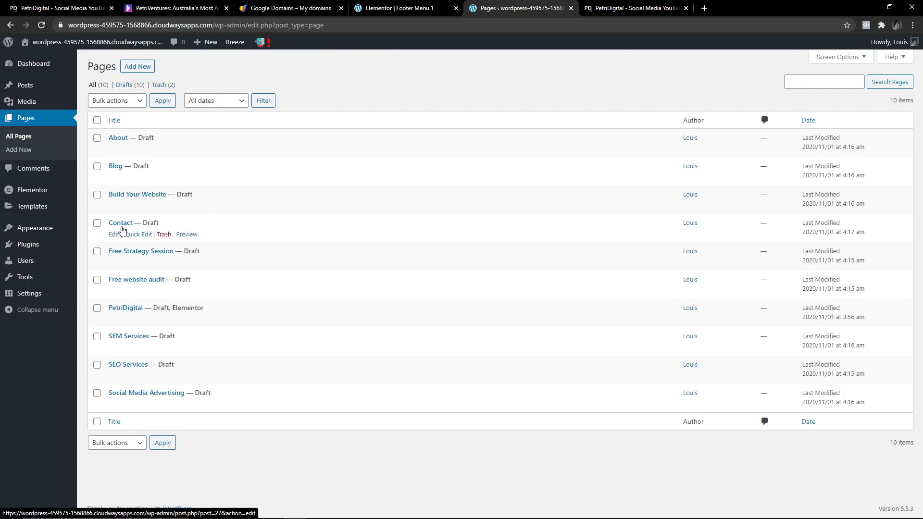
Switch between the footer editor and the pages list, ending on the pages list.
{"action": "left_click", "coordinate": [423, 9]}
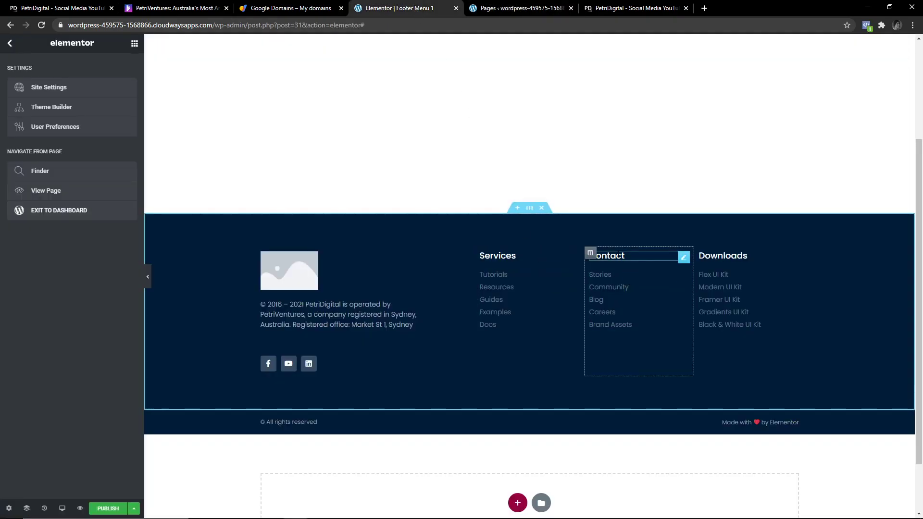
{"action": "left_click", "coordinate": [498, 4]}
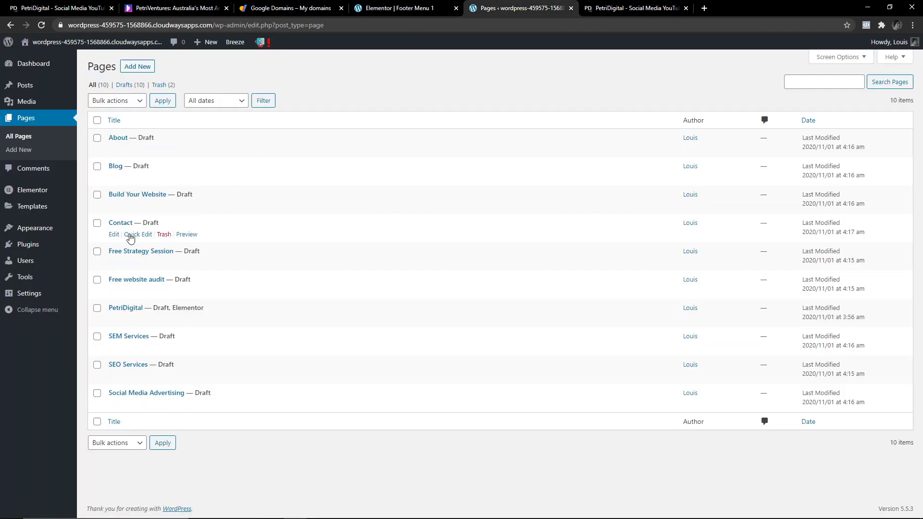
{"action": "left_click", "coordinate": [387, 9]}
{"action": "left_click", "coordinate": [513, 10]}
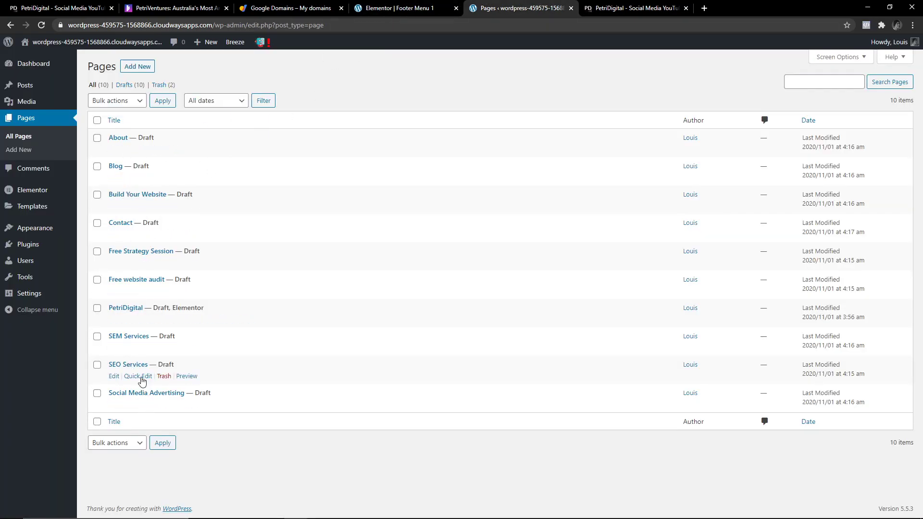
Replace the first Services link 'Tutorials' with the copied title 'Free Strategy Session'.
{"action": "left_click_drag", "start_coordinate": [104, 251], "coordinate": [175, 251]}
{"action": "key", "text": "ctrl+c"}
{"action": "key", "text": "ctrl+Page_Up"}
{"action": "left_click", "coordinate": [56, 152]}
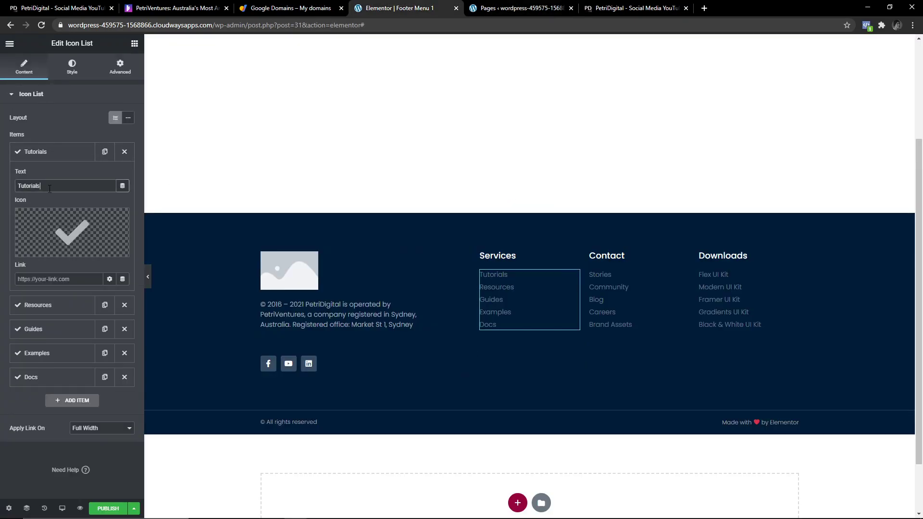
{"action": "key", "text": "ctrl+a"}
{"action": "key", "text": "ctrl+v"}
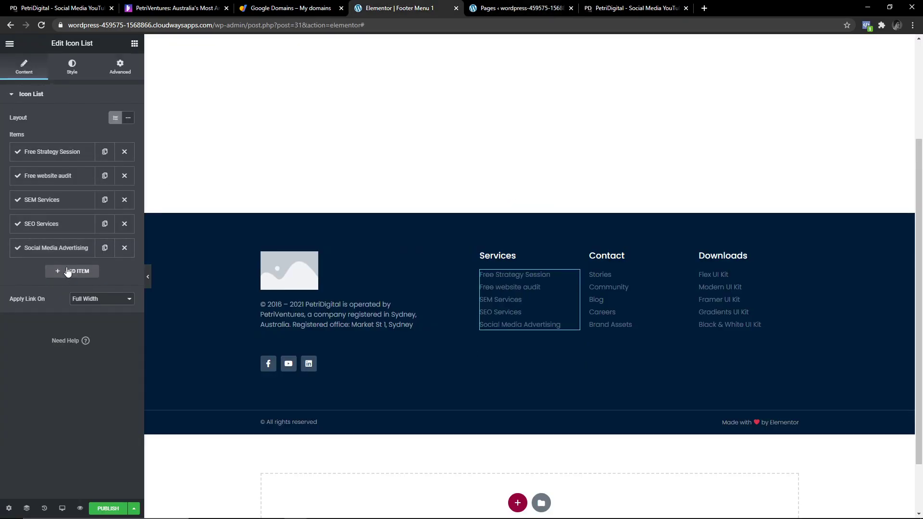
Add a sixth Services link titled 'Build Your Website'.
{"action": "left_click", "coordinate": [68, 272]}
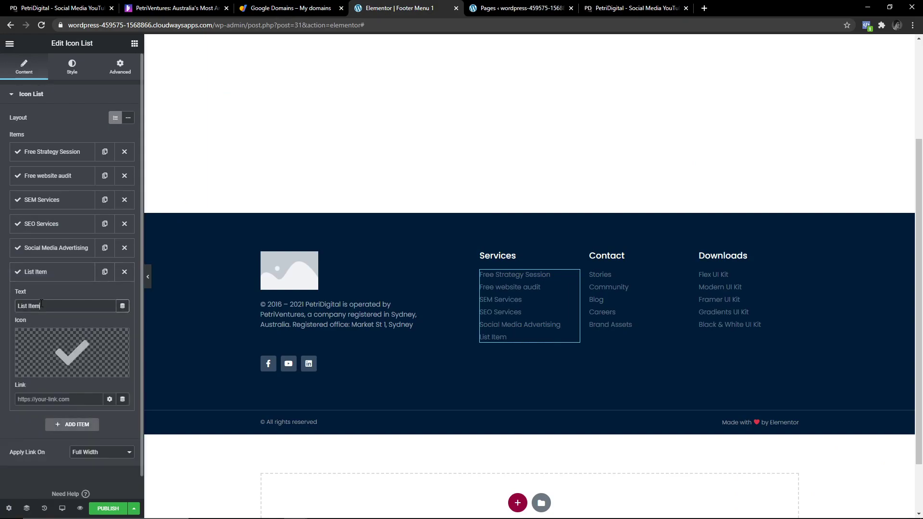
{"action": "key", "text": "ctrl+a"}
{"action": "type", "text": "Build Your Website"}
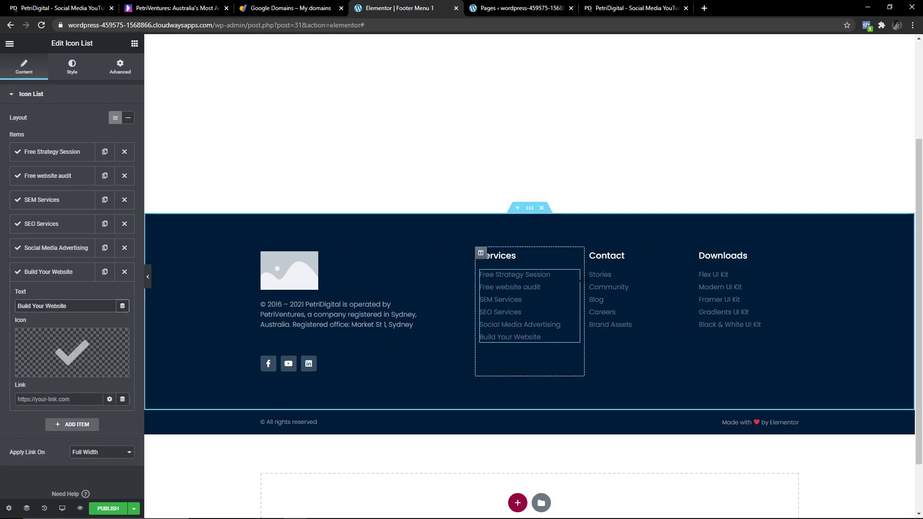
Narrow the logo column so Services shifts left, then open the footer template's settings.
{"action": "left_click_drag", "start_coordinate": [475, 284], "coordinate": [472, 287]}
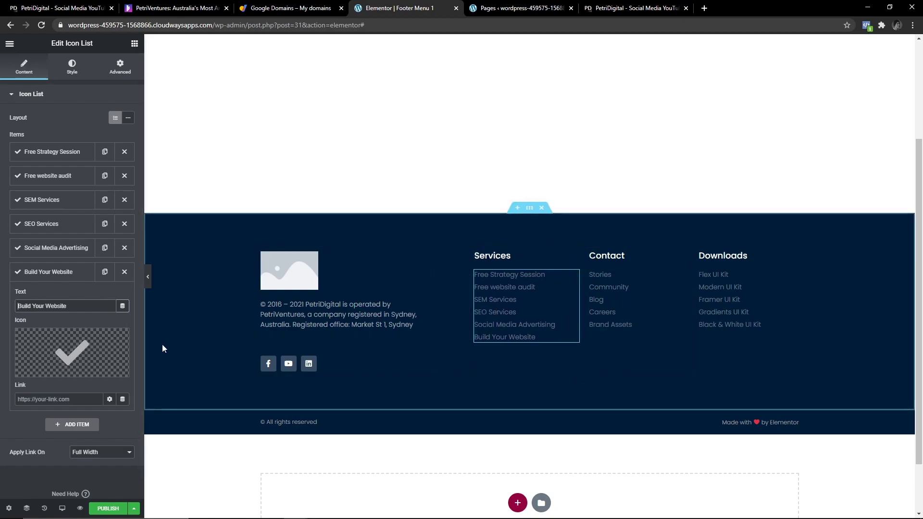
{"action": "left_click", "coordinate": [53, 271]}
{"action": "left_click", "coordinate": [288, 422]}
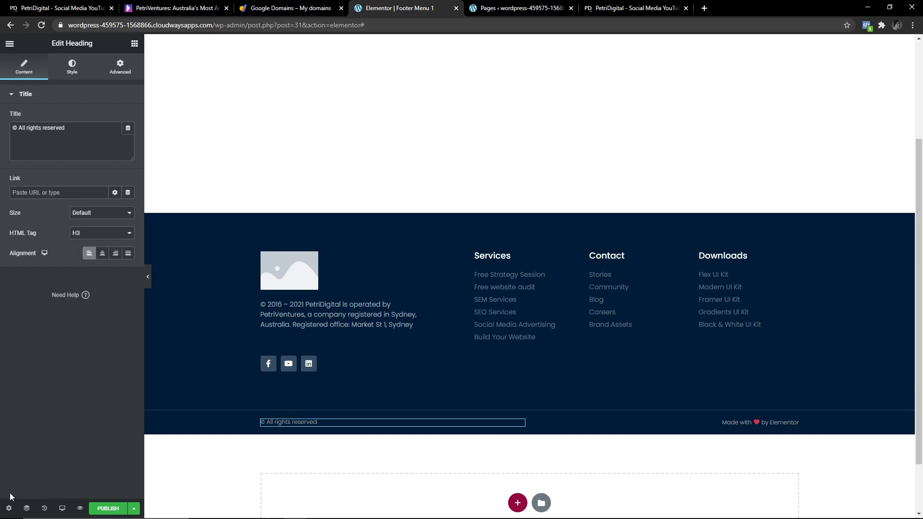
{"action": "left_click", "coordinate": [9, 509]}
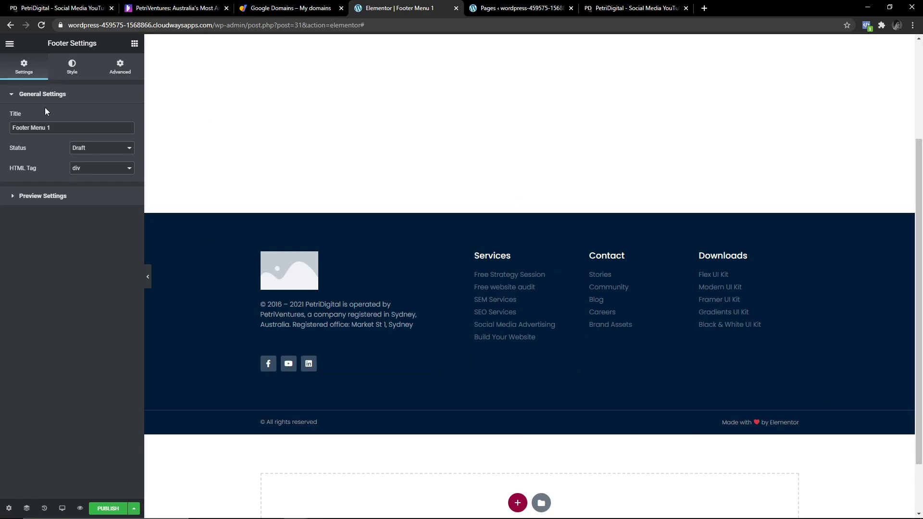
In the footer template's Style settings, enter 100 padding, then undo it so padding stays unset.
{"action": "left_click", "coordinate": [75, 67]}
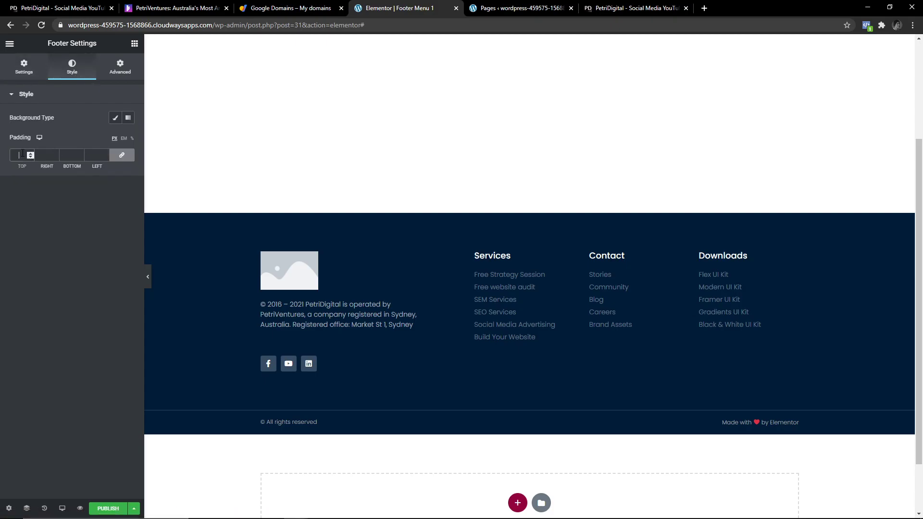
{"action": "type", "text": "100"}
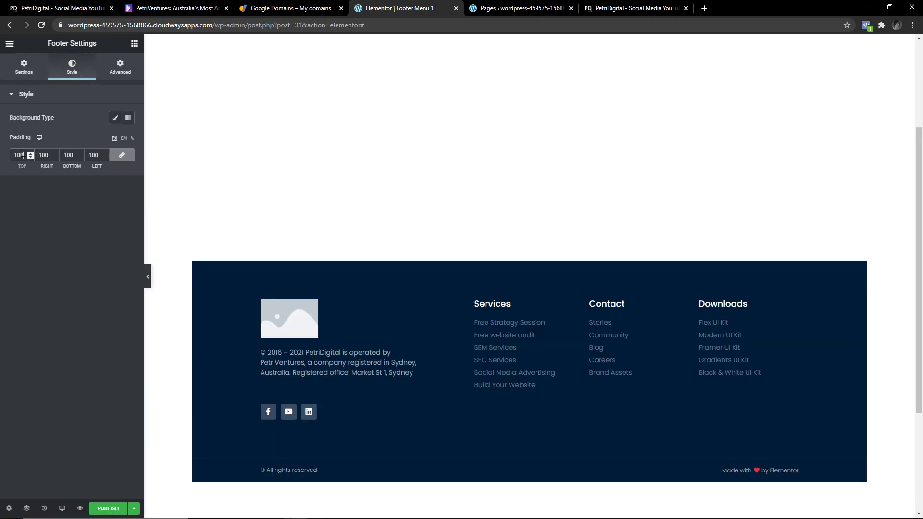
{"action": "key", "text": "BackSpace"}
{"action": "key", "text": "BackSpace"}
{"action": "key", "text": "BackSpace"}
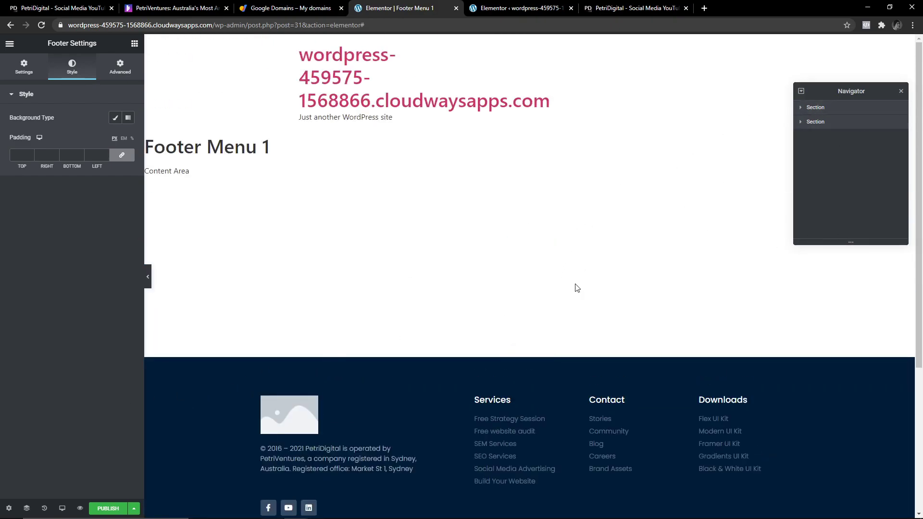
Select the main footer section in the Navigator and view its Style background settings.
{"action": "scroll", "coordinate": [597, 239], "scroll_direction": "down", "scroll_amount": 2}
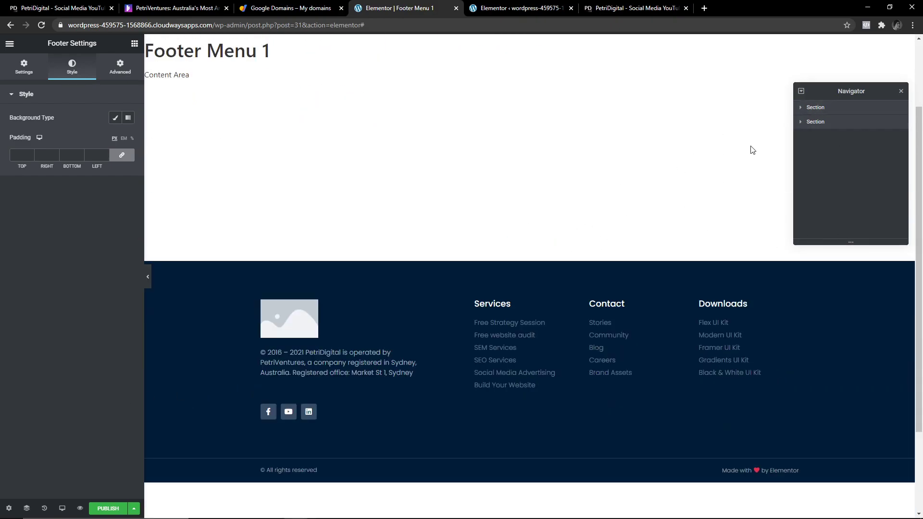
{"action": "left_click", "coordinate": [801, 109]}
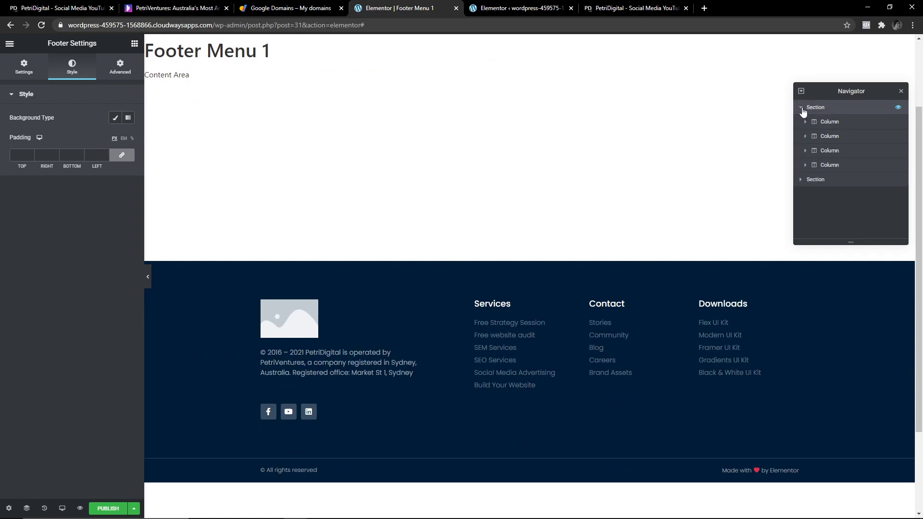
{"action": "left_click", "coordinate": [821, 110]}
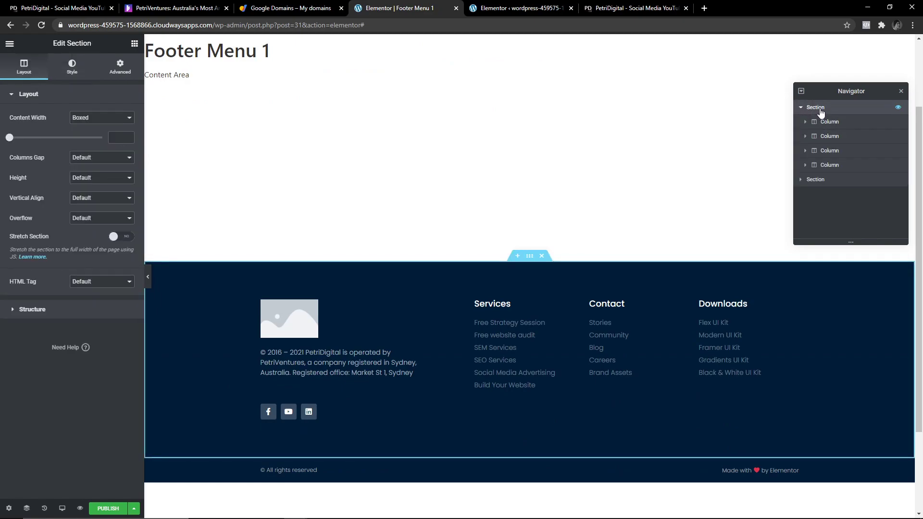
{"action": "left_click", "coordinate": [800, 107]}
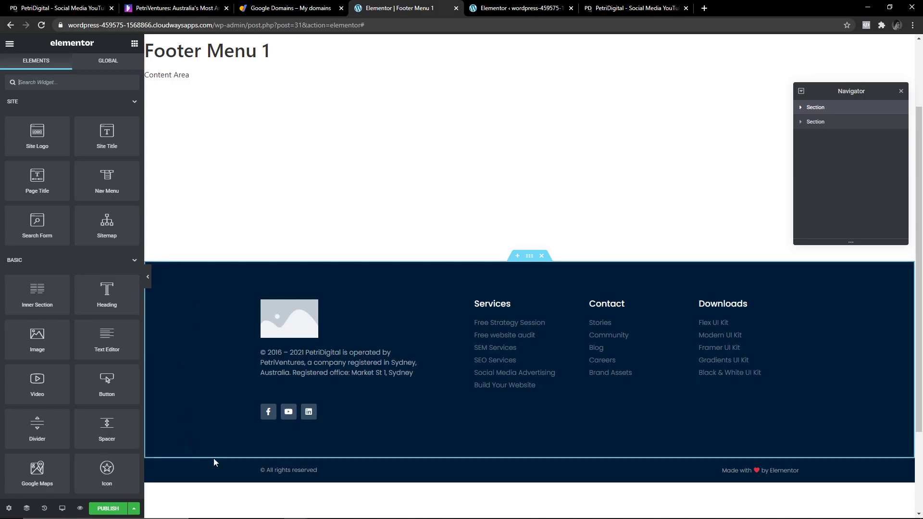
{"action": "left_click", "coordinate": [823, 123]}
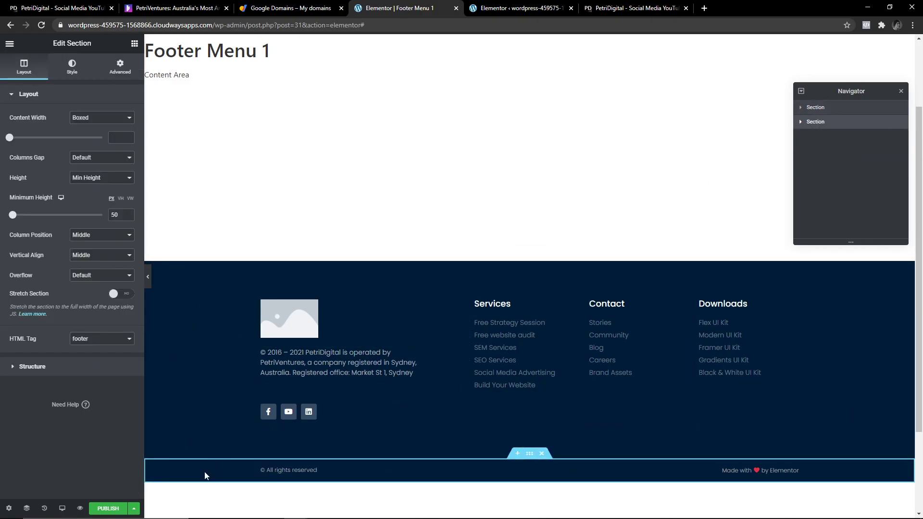
{"action": "left_click", "coordinate": [814, 109]}
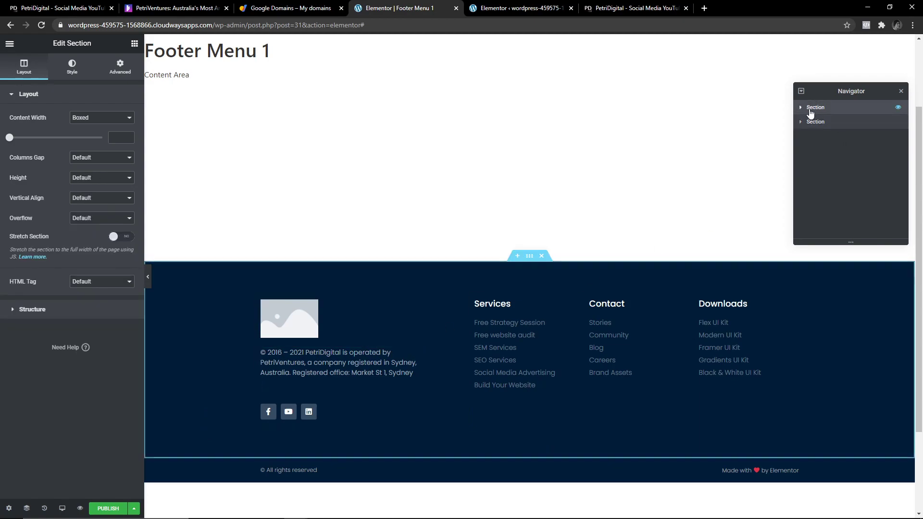
{"action": "left_click", "coordinate": [72, 67]}
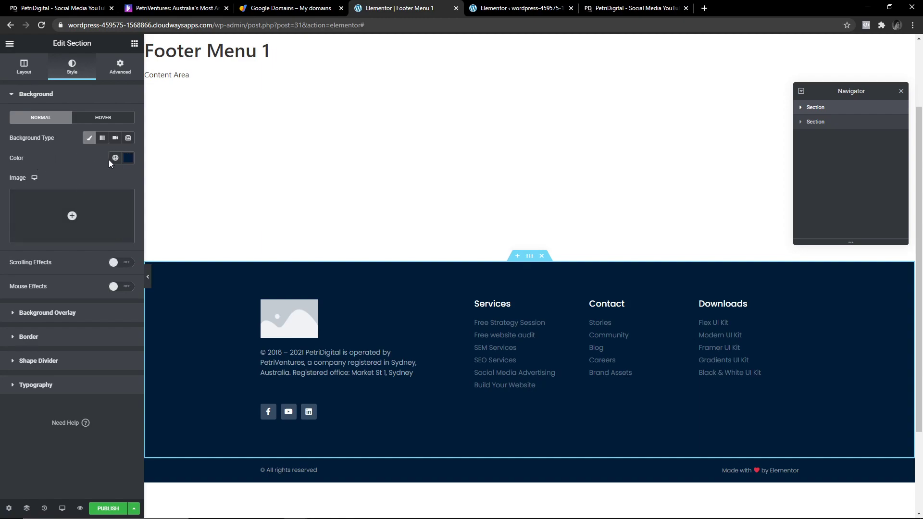
Try a light blue background colour, undo it, and insert BGCircle_2 as the background image.
{"action": "left_click", "coordinate": [128, 157]}
{"action": "left_click_drag", "start_coordinate": [76, 256], "coordinate": [40, 245]}
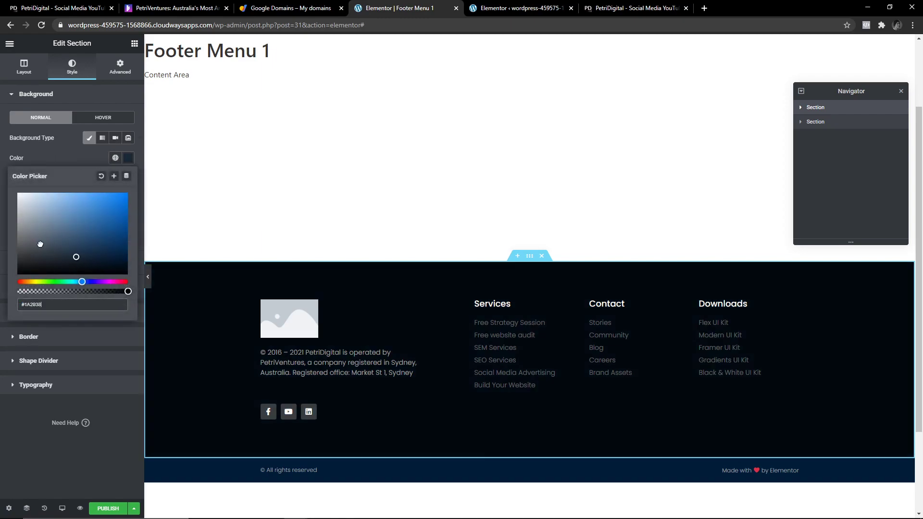
{"action": "left_click", "coordinate": [49, 197]}
{"action": "left_click", "coordinate": [263, 204]}
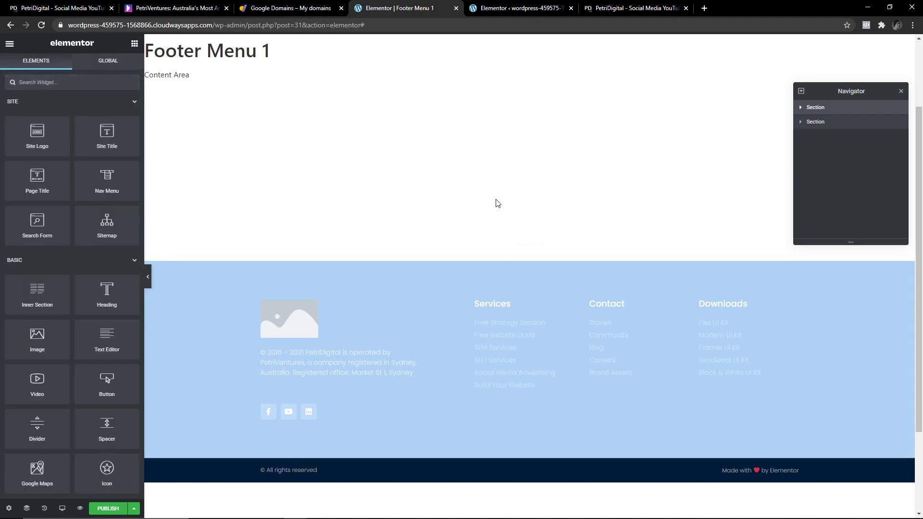
{"action": "key", "text": "ctrl+z"}
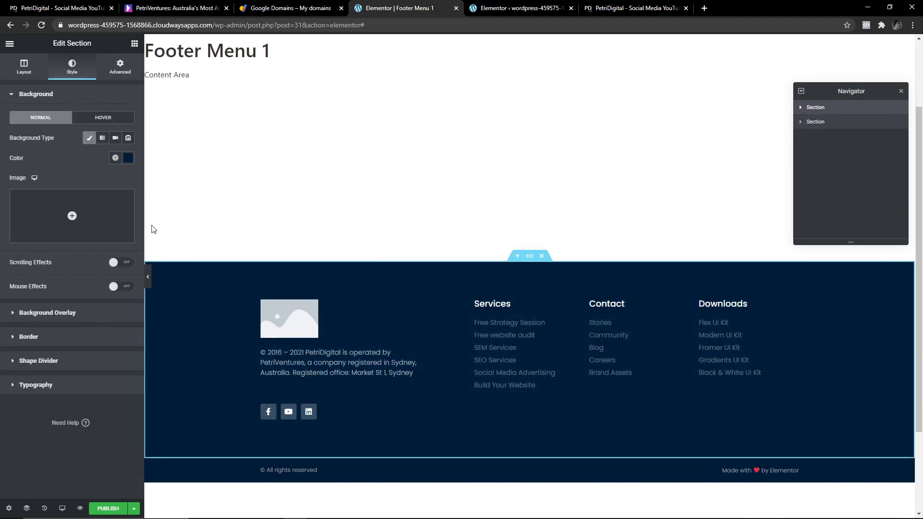
{"action": "left_click", "coordinate": [70, 211]}
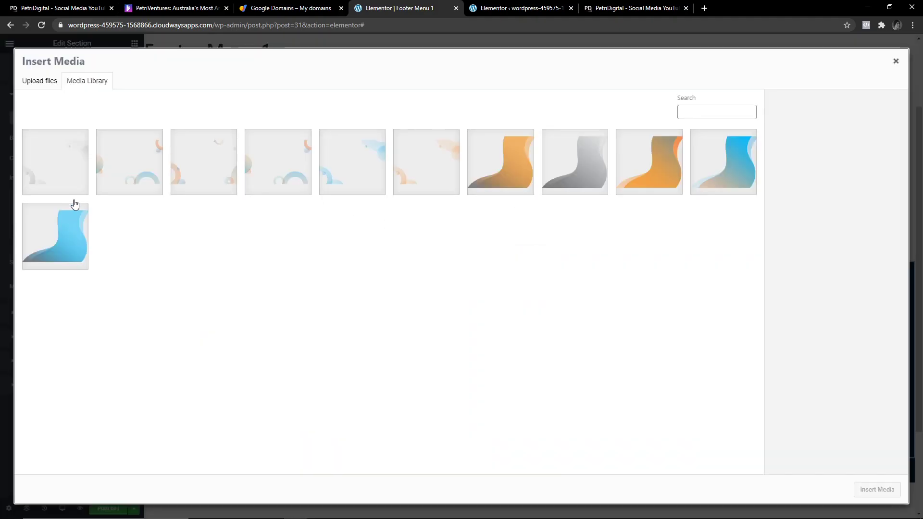
{"action": "left_click", "coordinate": [145, 170]}
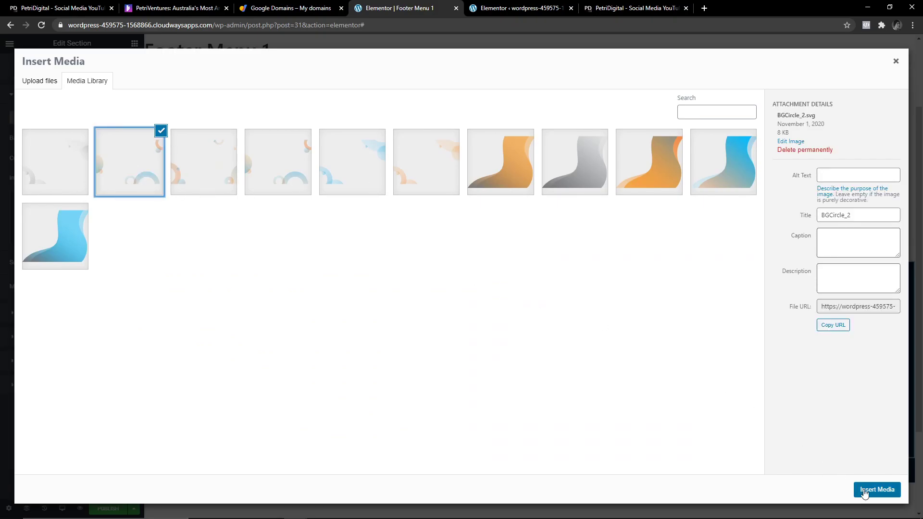
{"action": "left_click", "coordinate": [876, 489]}
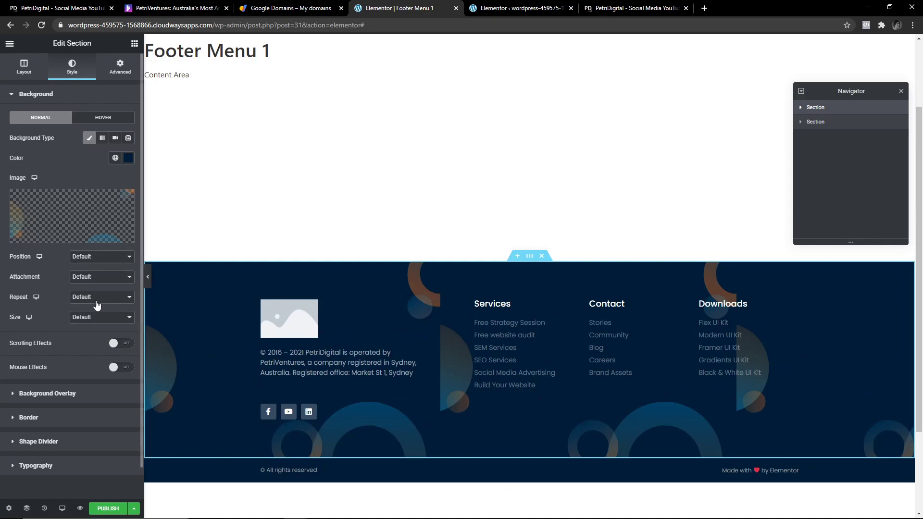
Set the background image size to Cover, keeping Repeat and Position at Default.
{"action": "left_click", "coordinate": [103, 297]}
{"action": "left_click", "coordinate": [85, 315]}
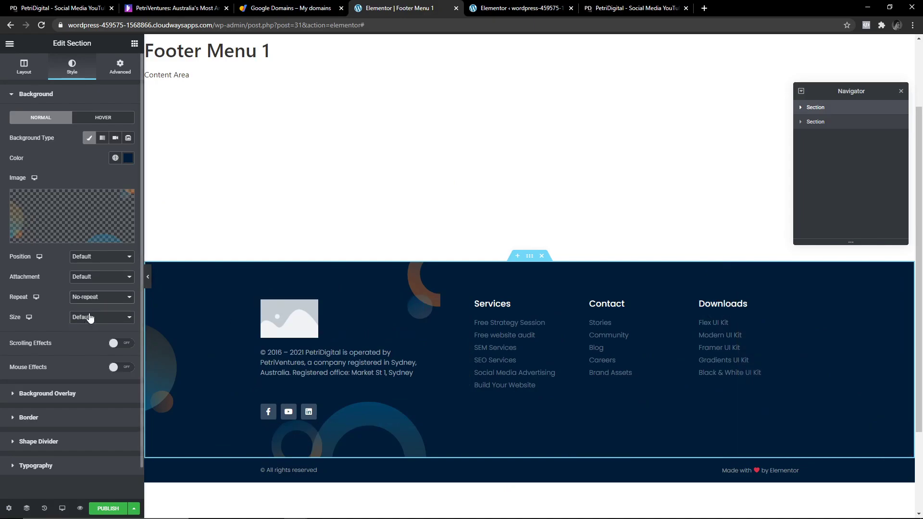
{"action": "left_click", "coordinate": [101, 317]}
{"action": "left_click", "coordinate": [91, 342]}
{"action": "left_click", "coordinate": [101, 297]}
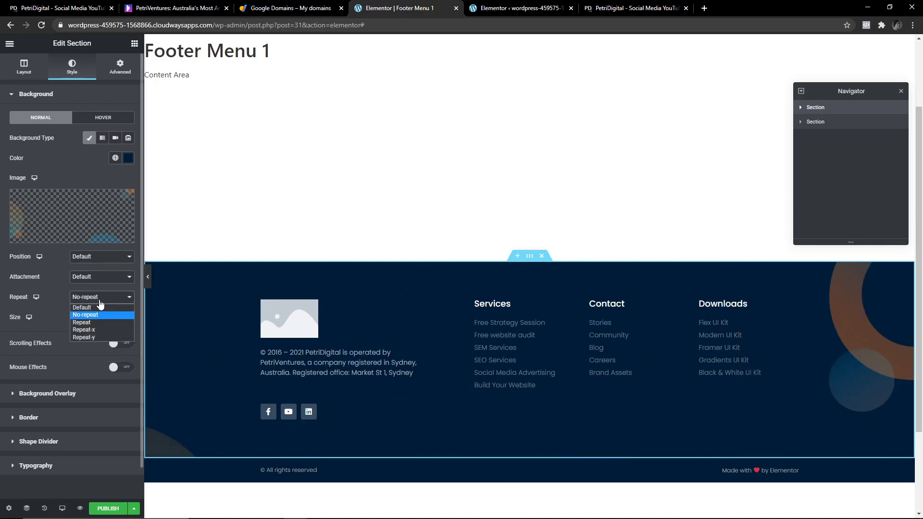
{"action": "left_click", "coordinate": [94, 306]}
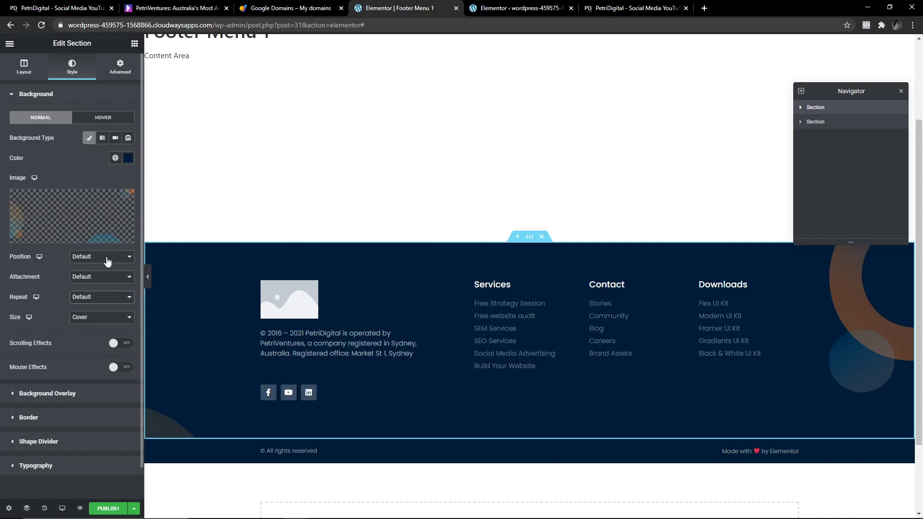
{"action": "left_click", "coordinate": [106, 261]}
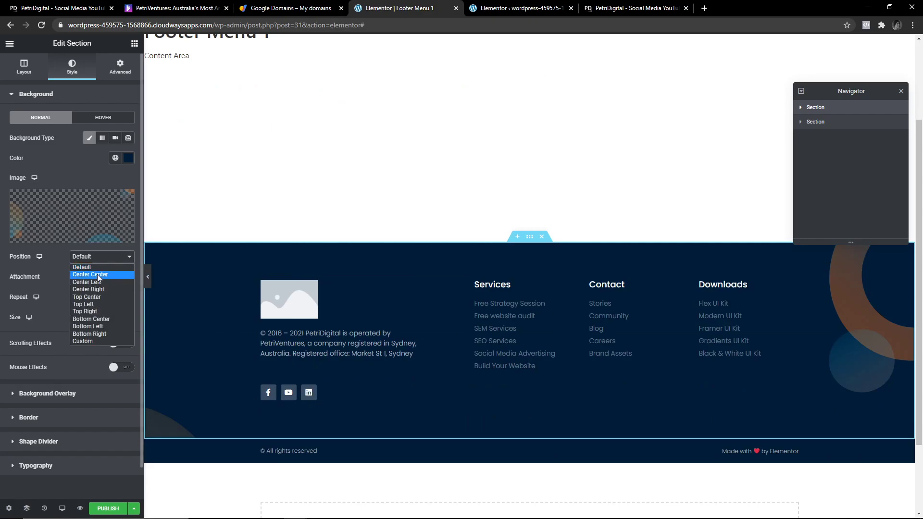
{"action": "left_click", "coordinate": [98, 278]}
{"action": "key", "text": "Up"}
{"action": "key", "text": "Up"}
{"action": "key", "text": "Up"}
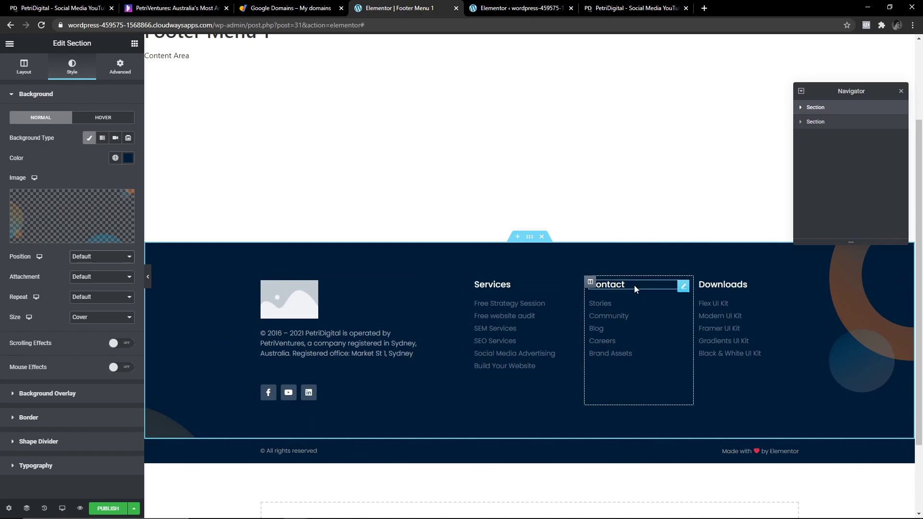
Edit the Services, Contact and Cool Stuff link columns, then switch to the Marketing Mentor Program tab.
{"action": "left_click", "coordinate": [295, 292]}
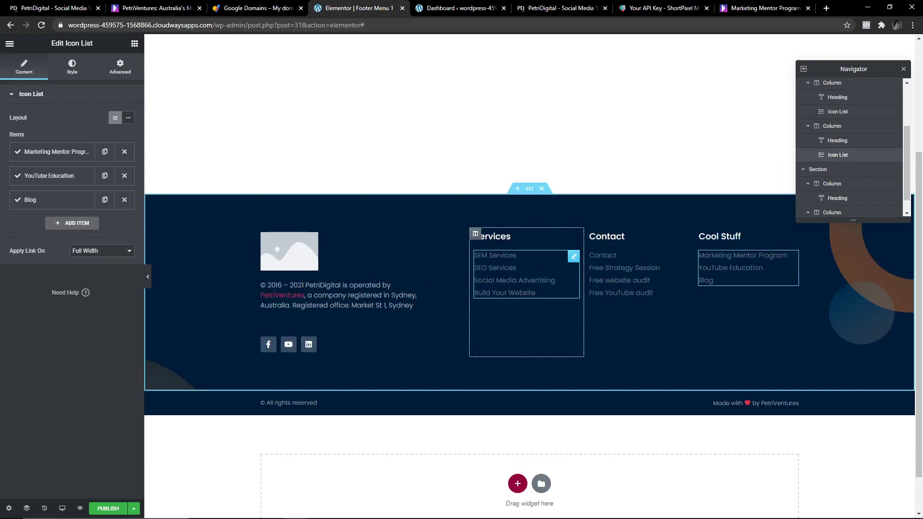
{"action": "scroll", "coordinate": [527, 288], "scroll_direction": "up", "scroll_amount": 1}
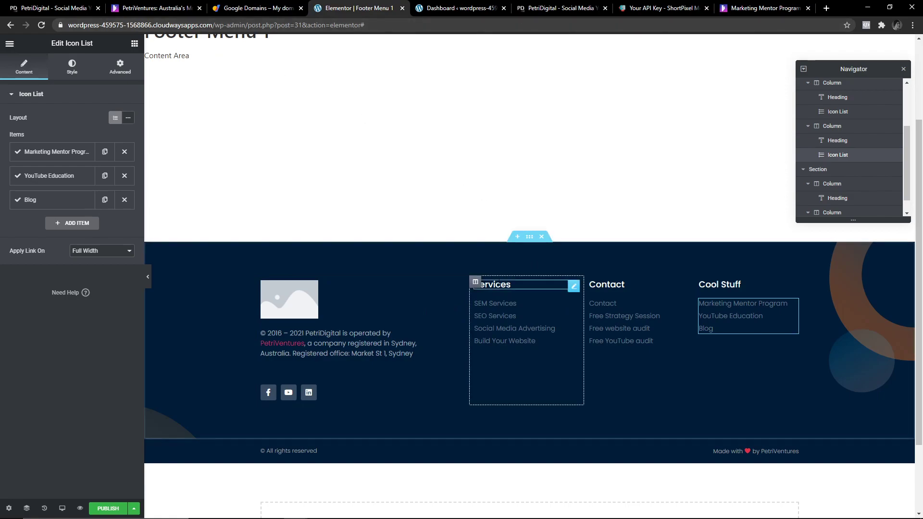
{"action": "left_click", "coordinate": [500, 285]}
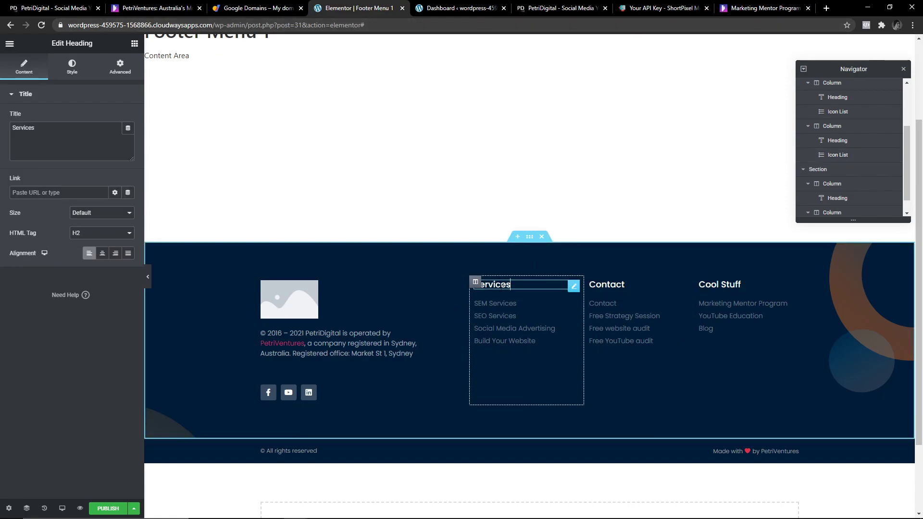
{"action": "left_click", "coordinate": [631, 303]}
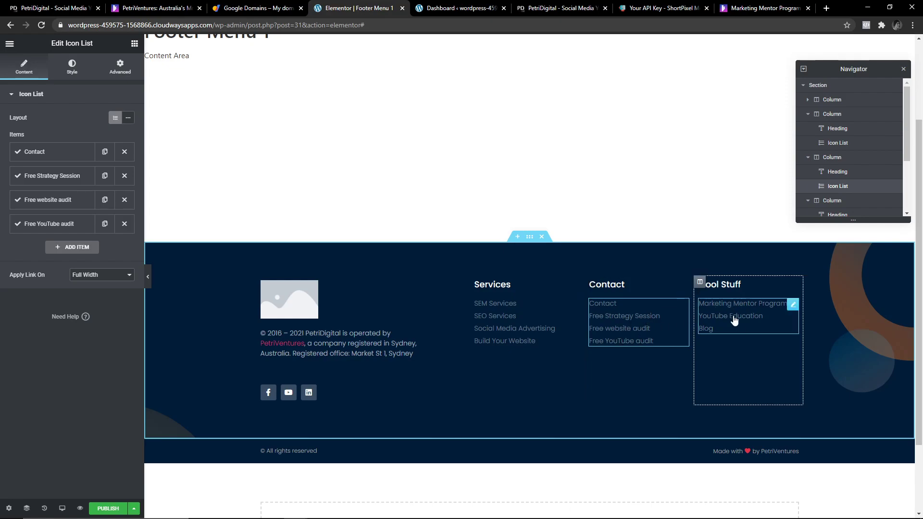
{"action": "left_click", "coordinate": [762, 283]}
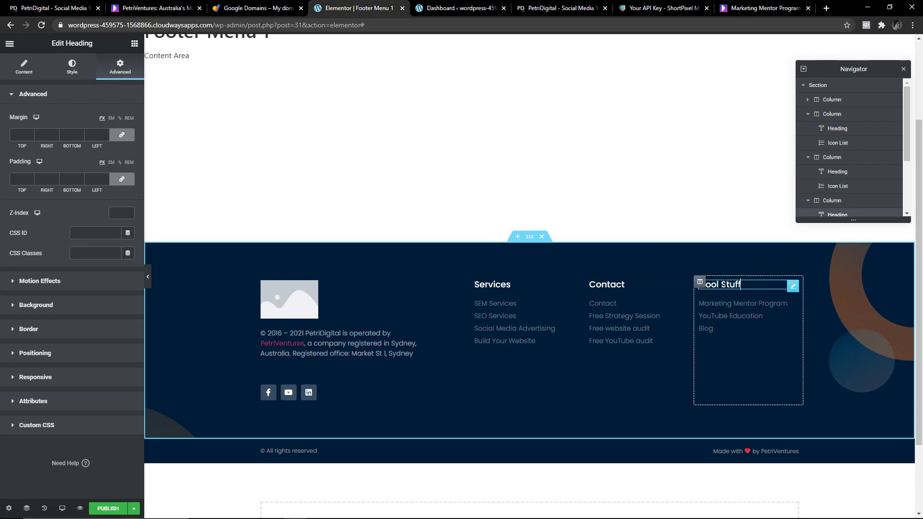
{"action": "left_click", "coordinate": [745, 310]}
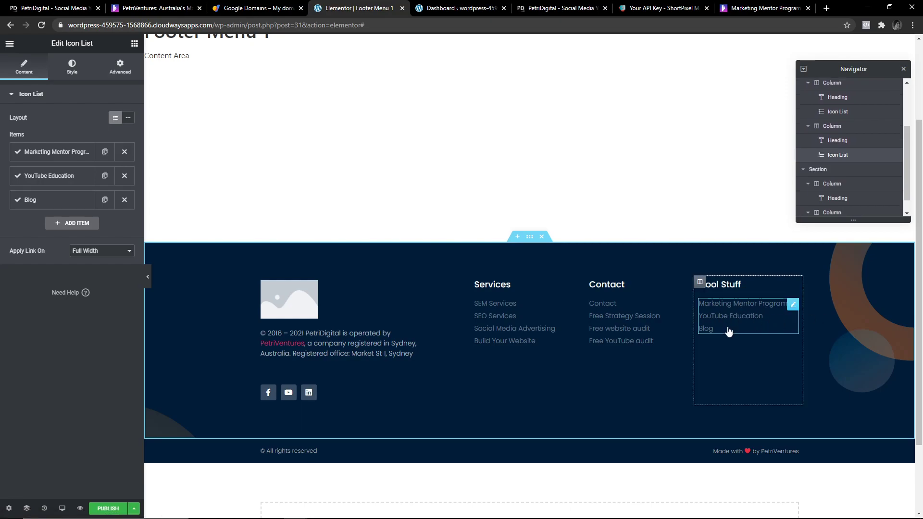
{"action": "left_click", "coordinate": [760, 9]}
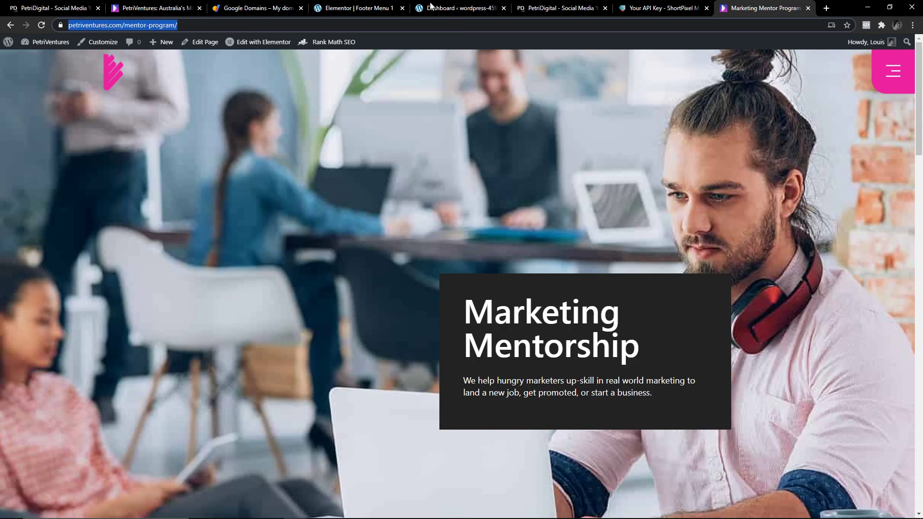
Follow Request Access from the site menu to the Facebook group, then return to Footer Menu 1.
{"action": "left_click", "coordinate": [894, 72]}
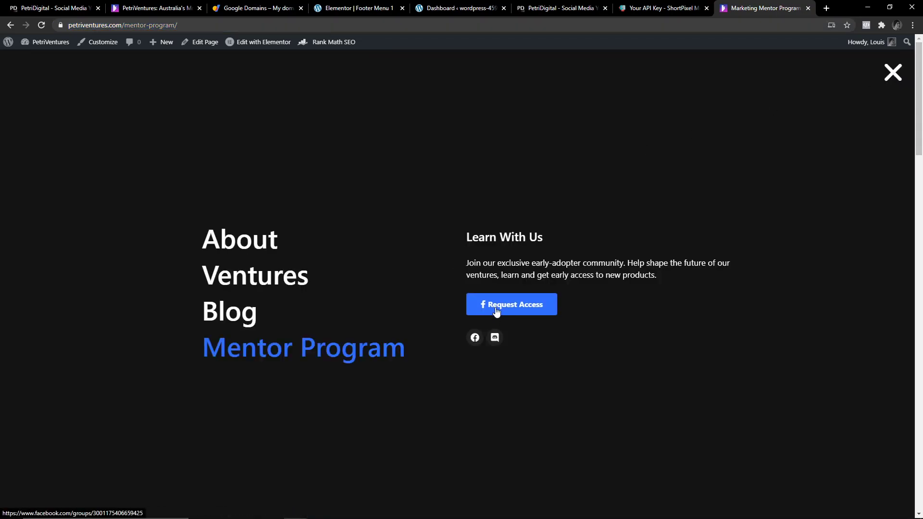
{"action": "left_click", "coordinate": [497, 308]}
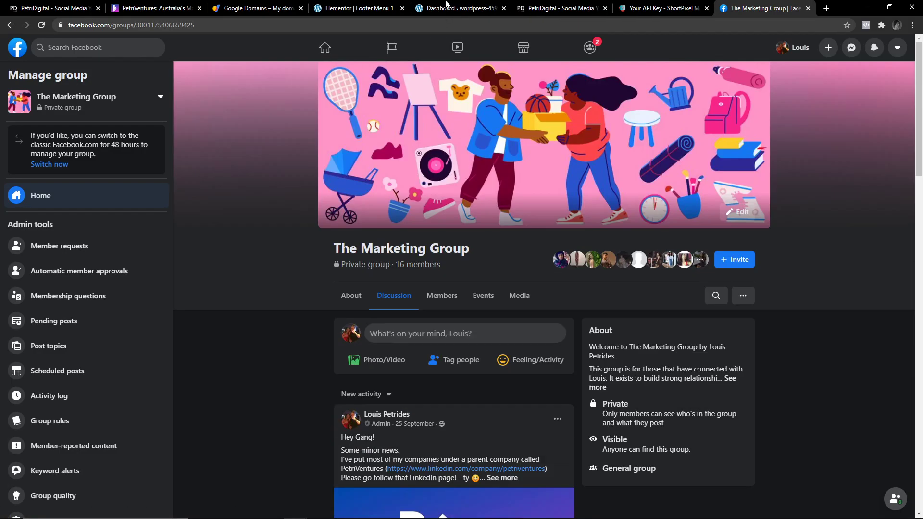
{"action": "left_click", "coordinate": [447, 4]}
{"action": "left_click", "coordinate": [329, 7]}
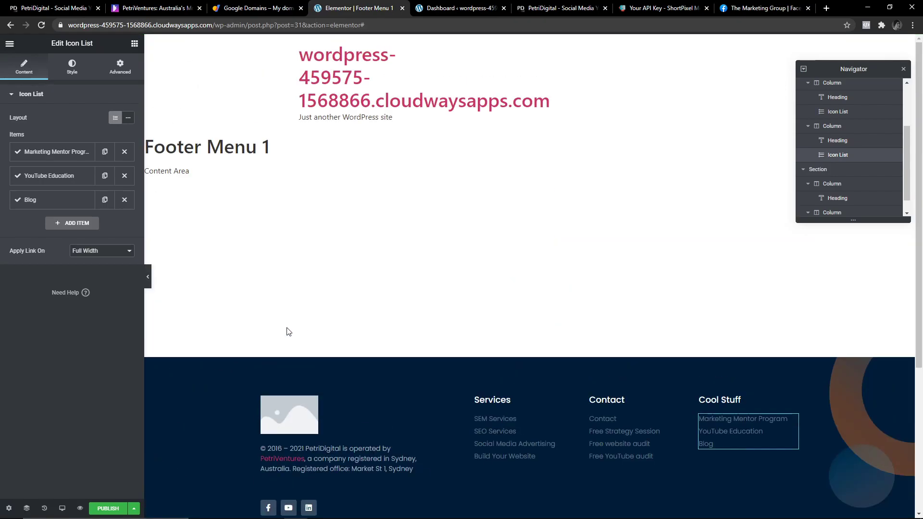
Save the footer template as a draft and bring up its Display Conditions.
{"action": "scroll", "coordinate": [312, 320], "scroll_direction": "down", "scroll_amount": 3}
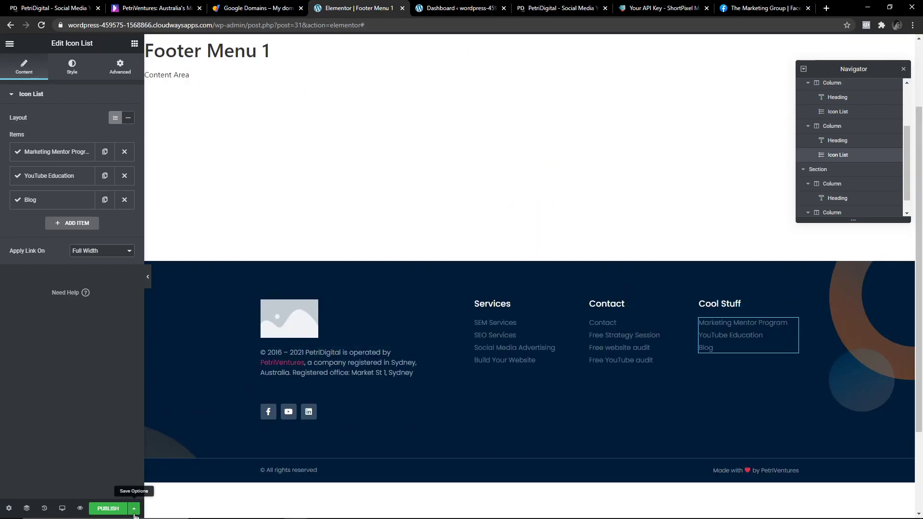
{"action": "left_click", "coordinate": [134, 509]}
{"action": "left_click", "coordinate": [65, 452]}
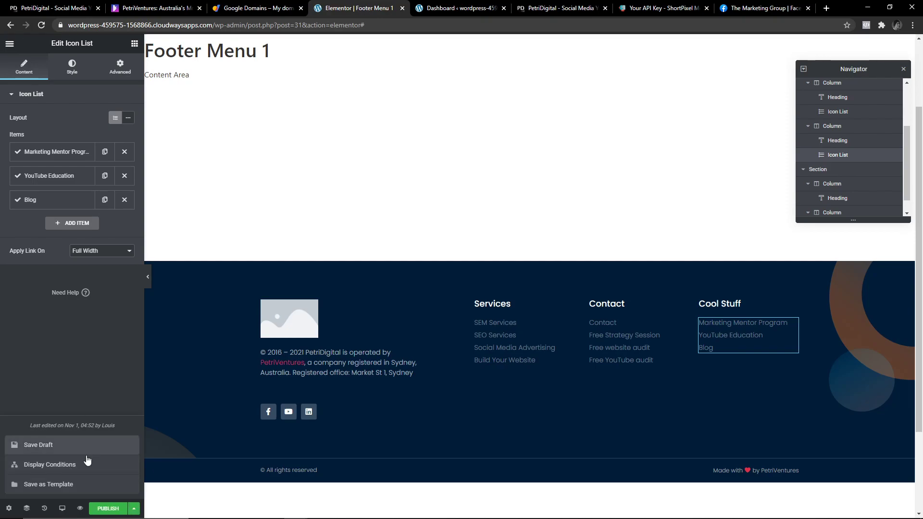
{"action": "left_click", "coordinate": [71, 472]}
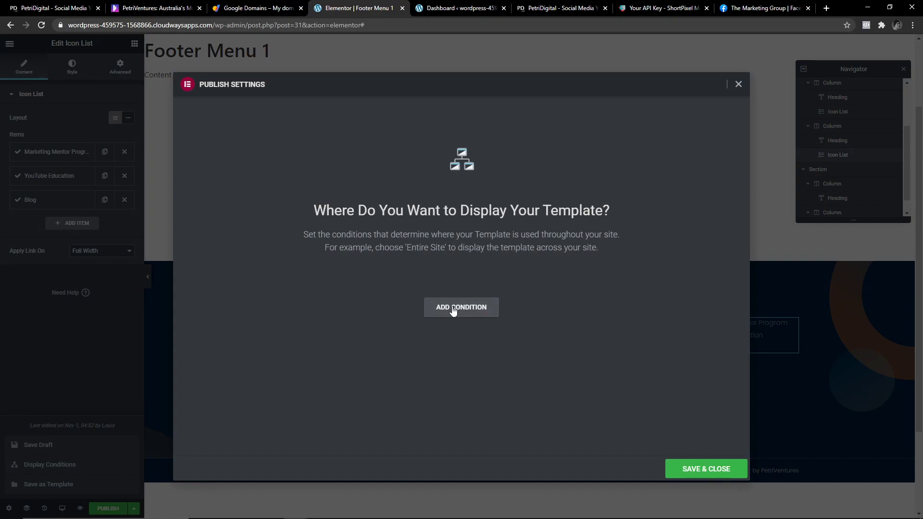
Add an Include Entire Site condition, discard a trial Singular exclusion, and save and publish.
{"action": "left_click", "coordinate": [453, 311]}
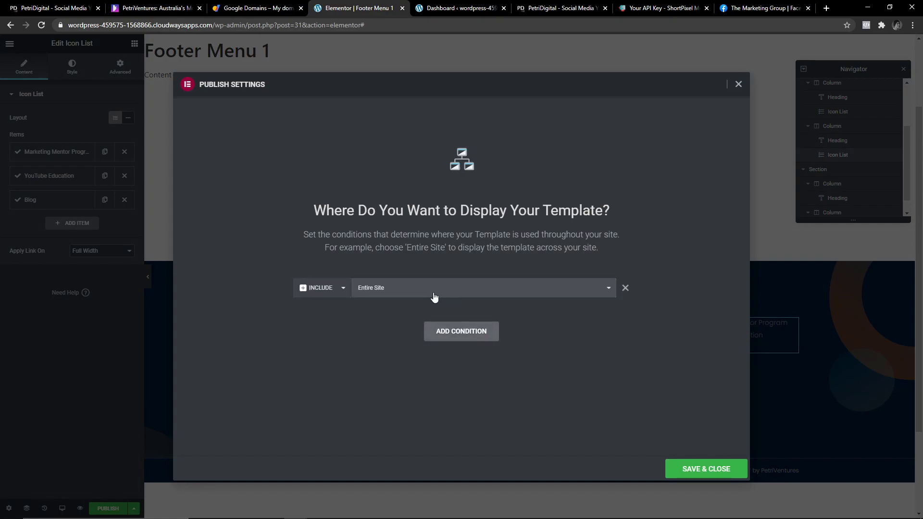
{"action": "left_click", "coordinate": [456, 337]}
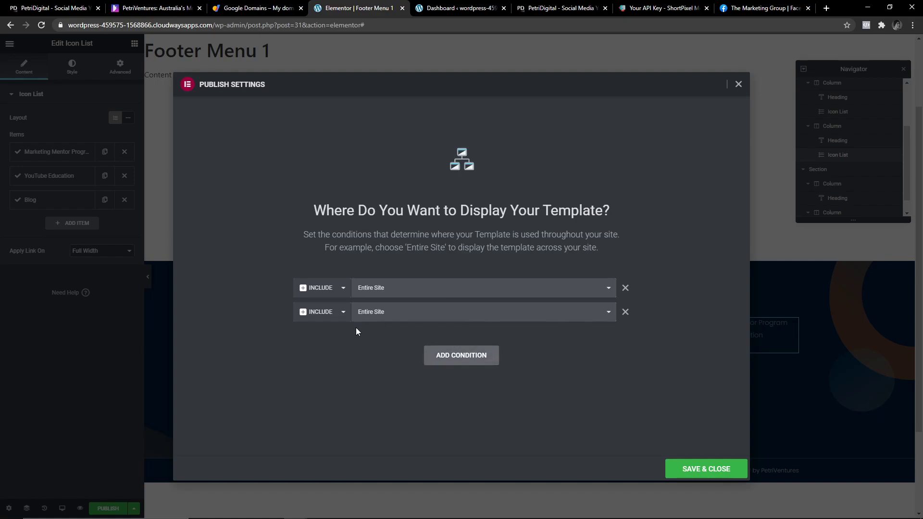
{"action": "left_click", "coordinate": [340, 313]}
{"action": "left_click", "coordinate": [333, 333]}
{"action": "left_click", "coordinate": [425, 313]}
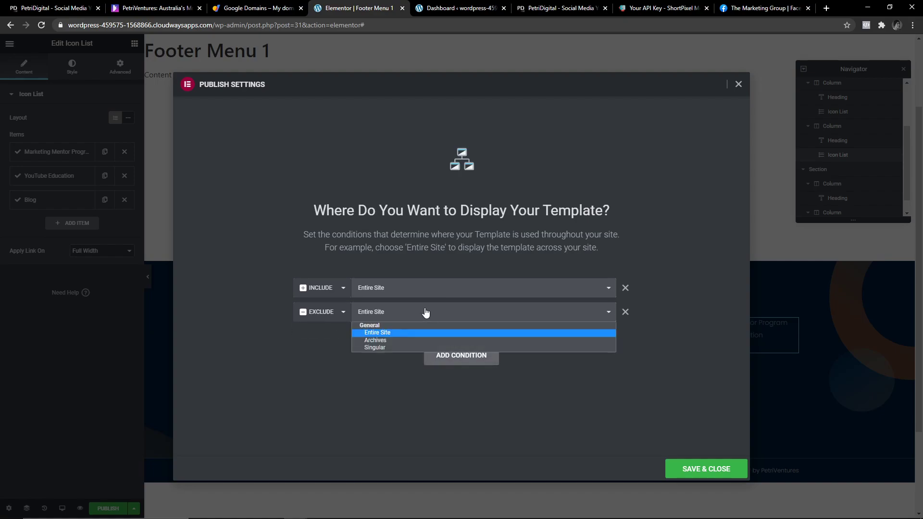
{"action": "left_click", "coordinate": [375, 348]}
{"action": "left_click", "coordinate": [625, 311]}
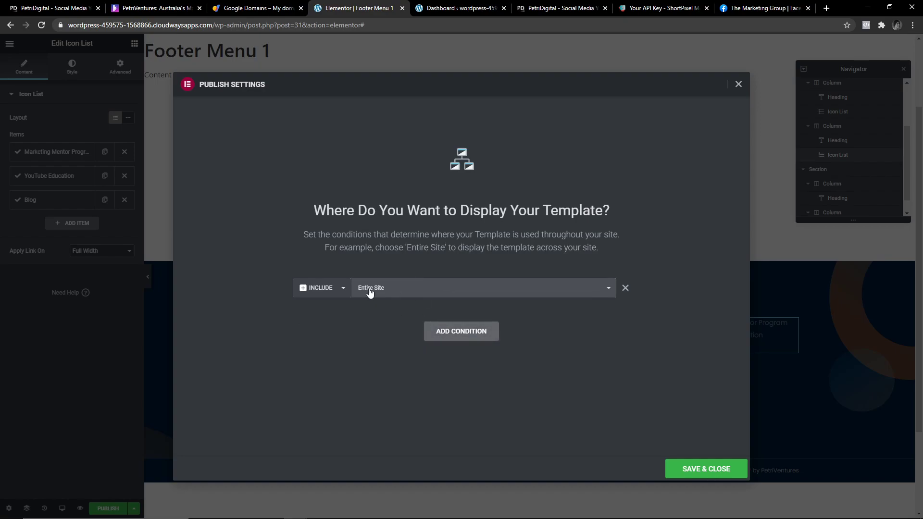
{"action": "left_click", "coordinate": [702, 469]}
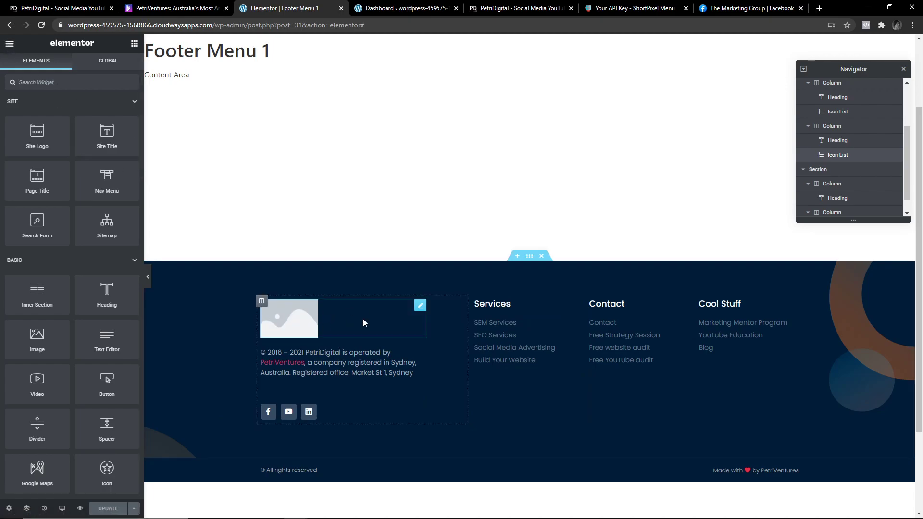
Go to Site Settings > Site Identity from the Elementor main menu.
{"action": "left_click", "coordinate": [313, 326]}
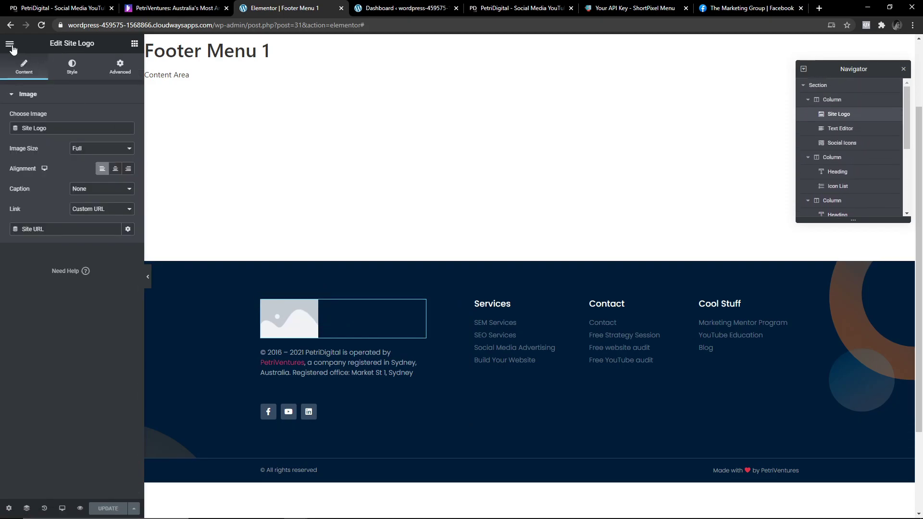
{"action": "left_click", "coordinate": [134, 44]}
{"action": "left_click", "coordinate": [9, 43]}
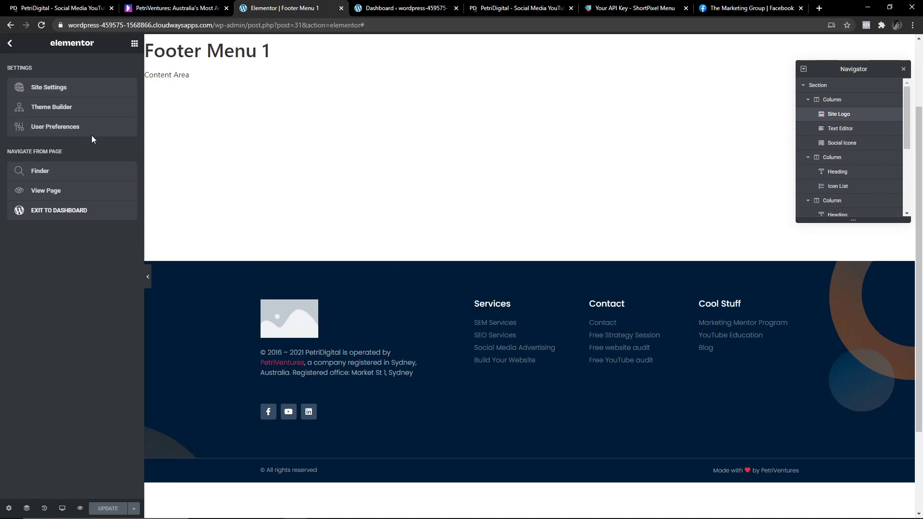
{"action": "left_click", "coordinate": [66, 135]}
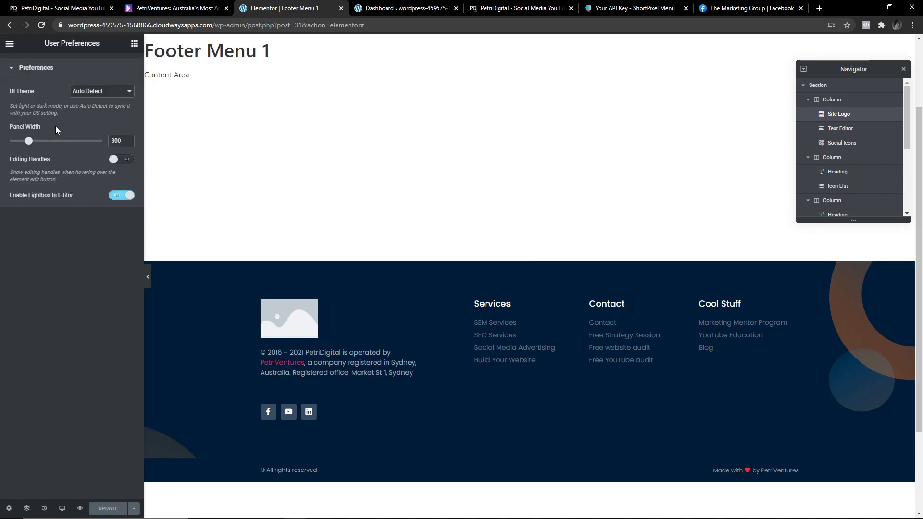
{"action": "left_click", "coordinate": [10, 44]}
{"action": "left_click", "coordinate": [55, 88]}
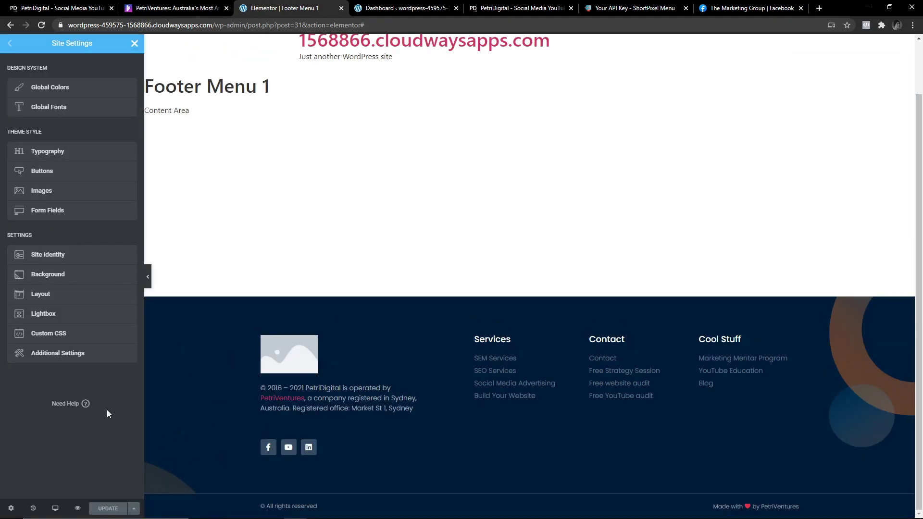
{"action": "left_click", "coordinate": [49, 256]}
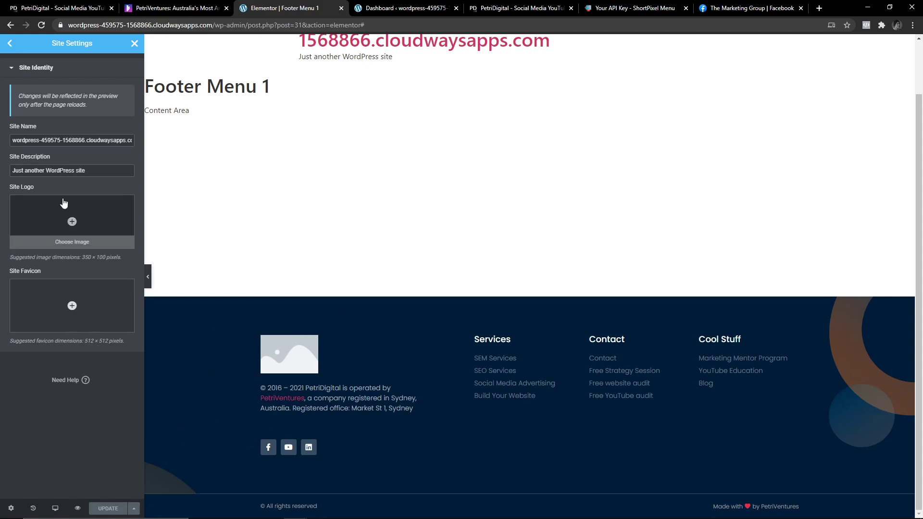
Set the PetriDigital logo from the Media Library as the site logo.
{"action": "triple_click", "coordinate": [63, 139]}
{"action": "triple_click", "coordinate": [58, 173]}
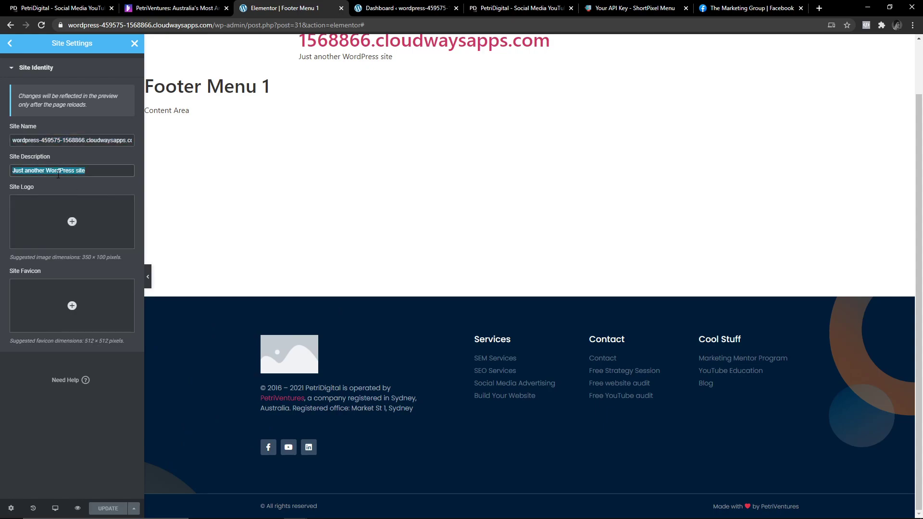
{"action": "mouse_move", "coordinate": [29, 218]}
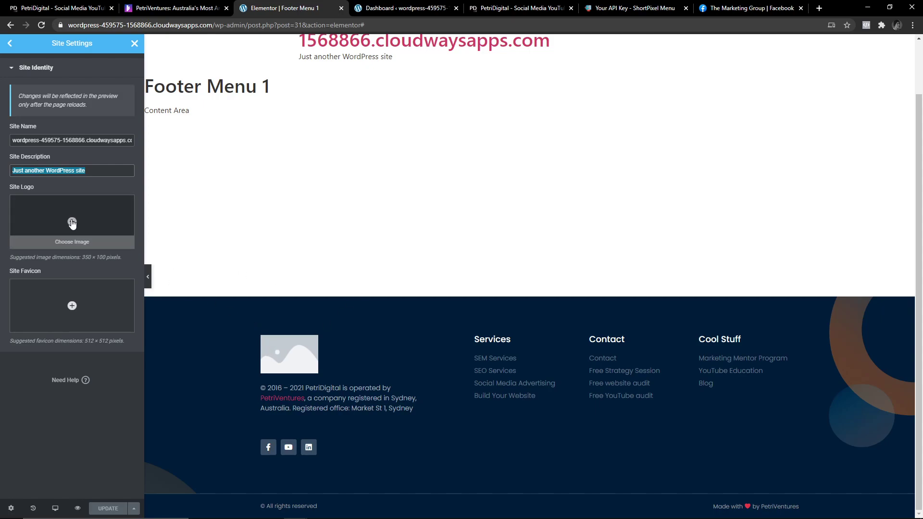
{"action": "left_click", "coordinate": [74, 222]}
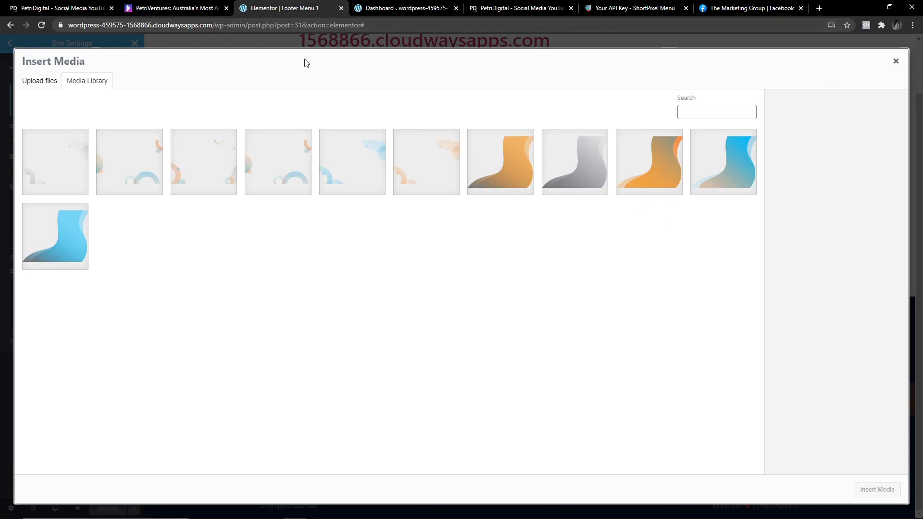
{"action": "left_click", "coordinate": [885, 490]}
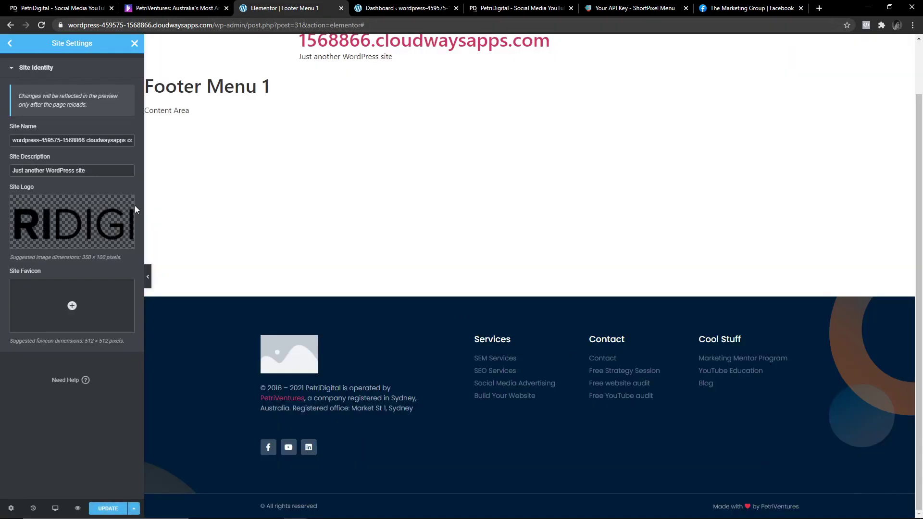
{"action": "mouse_move", "coordinate": [93, 227]}
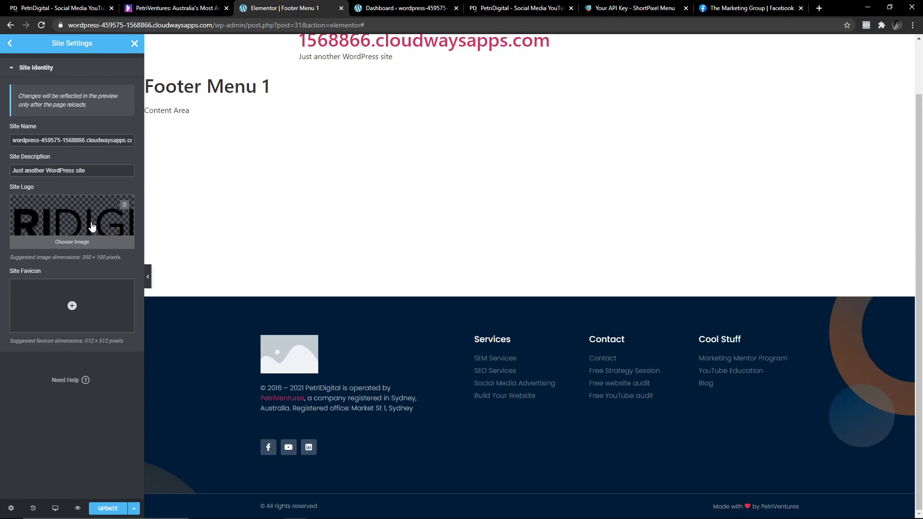
{"action": "left_click", "coordinate": [93, 226]}
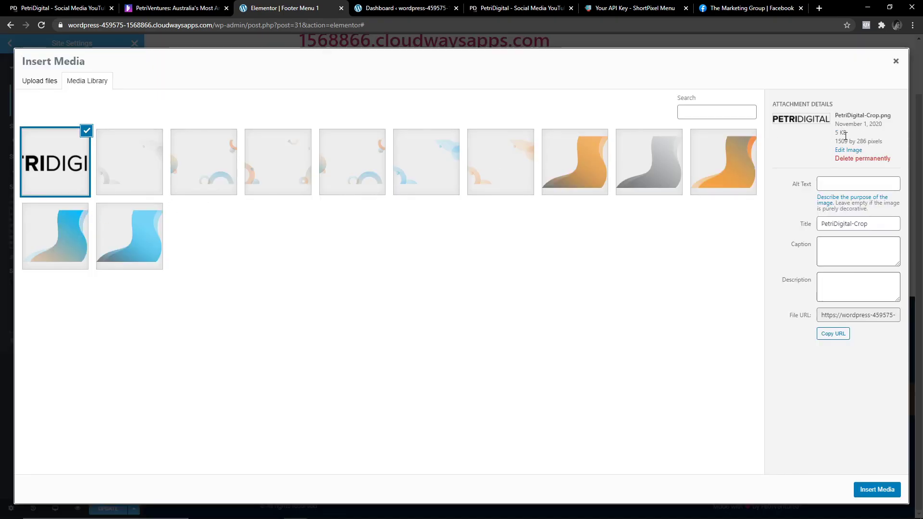
{"action": "left_click_drag", "start_coordinate": [849, 138], "coordinate": [779, 115]}
{"action": "left_click", "coordinate": [875, 140]}
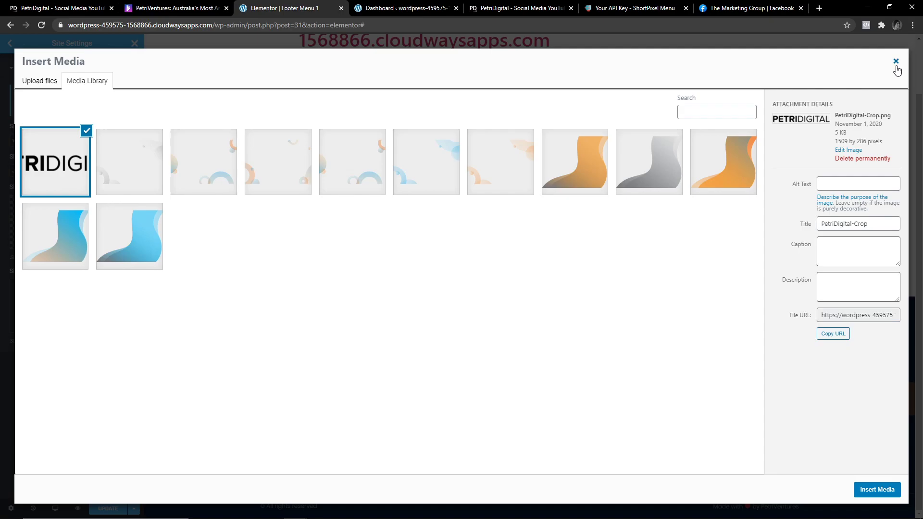
{"action": "left_click", "coordinate": [895, 61]}
{"action": "mouse_move", "coordinate": [73, 296]}
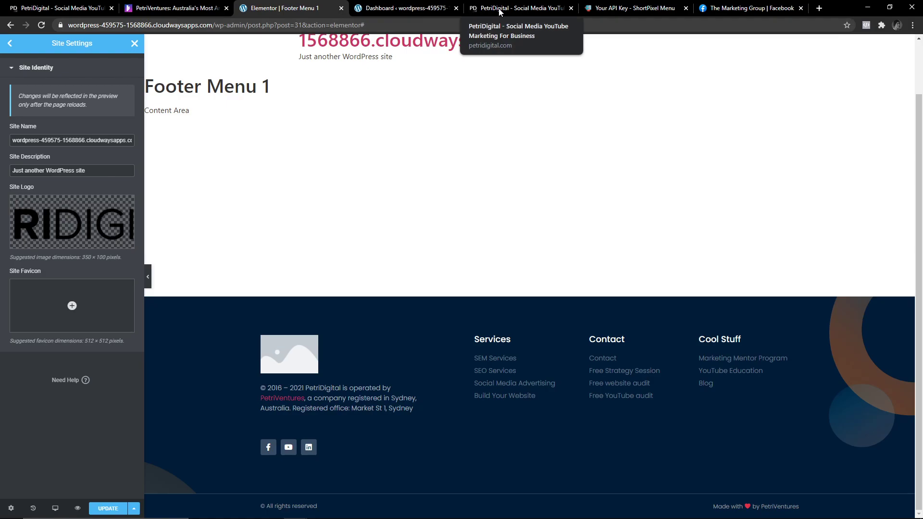
Upload the PD image as the site favicon and update the site settings.
{"action": "left_click", "coordinate": [500, 9]}
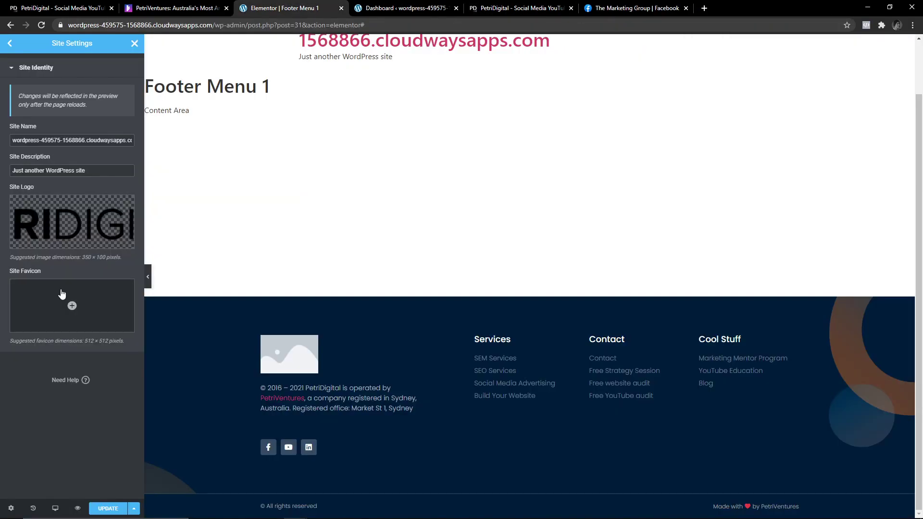
{"action": "left_click", "coordinate": [63, 294]}
{"action": "left_click_drag", "start_coordinate": [922, 289], "coordinate": [317, 312]}
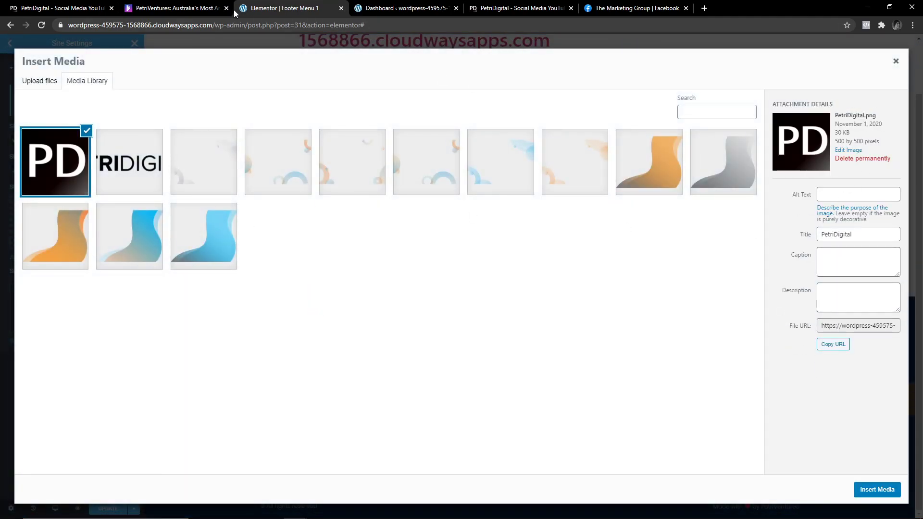
{"action": "left_click", "coordinate": [877, 489]}
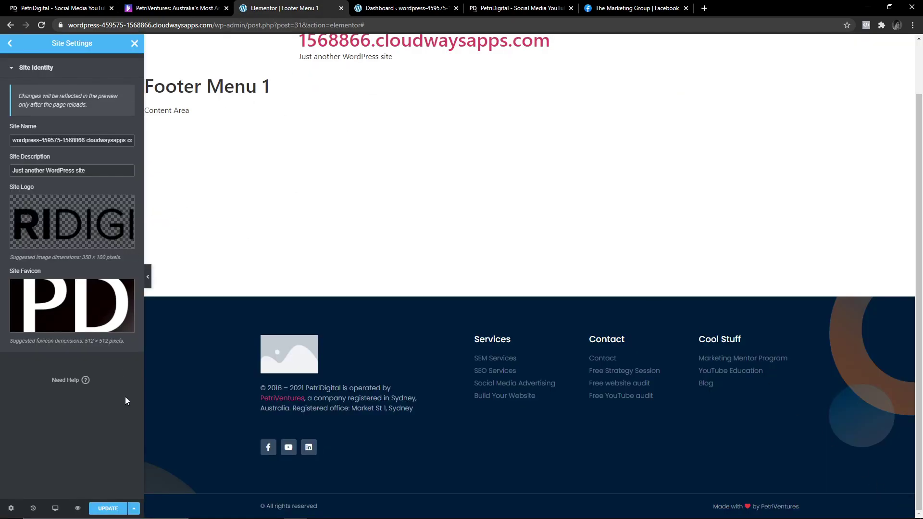
{"action": "left_click", "coordinate": [108, 508]}
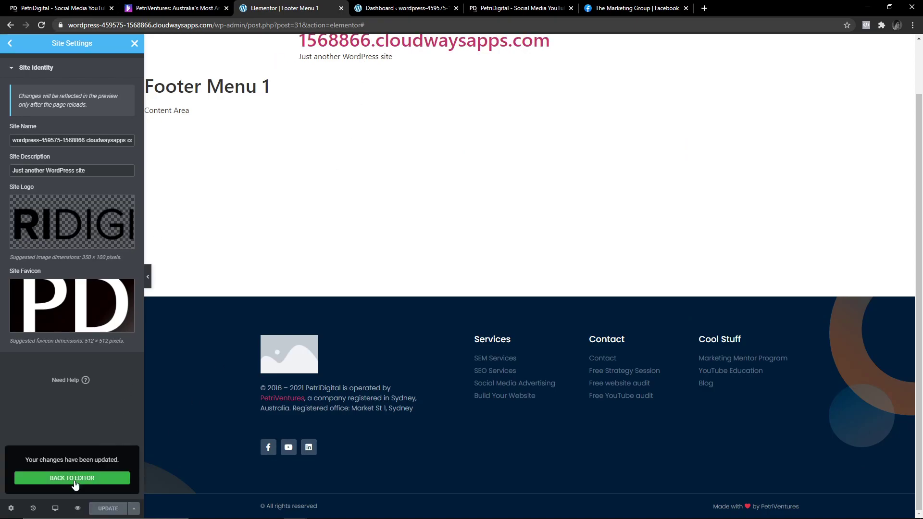
{"action": "left_click", "coordinate": [74, 479]}
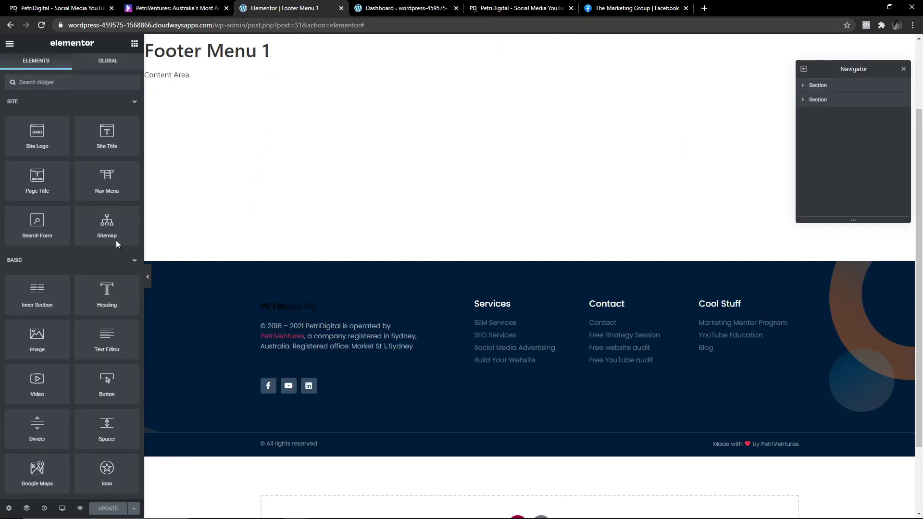
{"action": "left_click", "coordinate": [10, 43]}
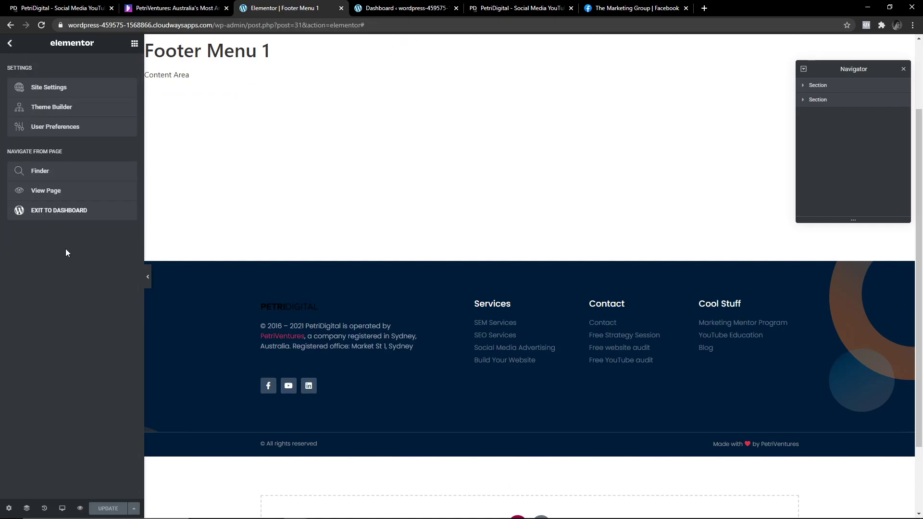
Exit the Elementor editor to the WordPress dashboard, closing the extra dashboard tab.
{"action": "left_click", "coordinate": [57, 210]}
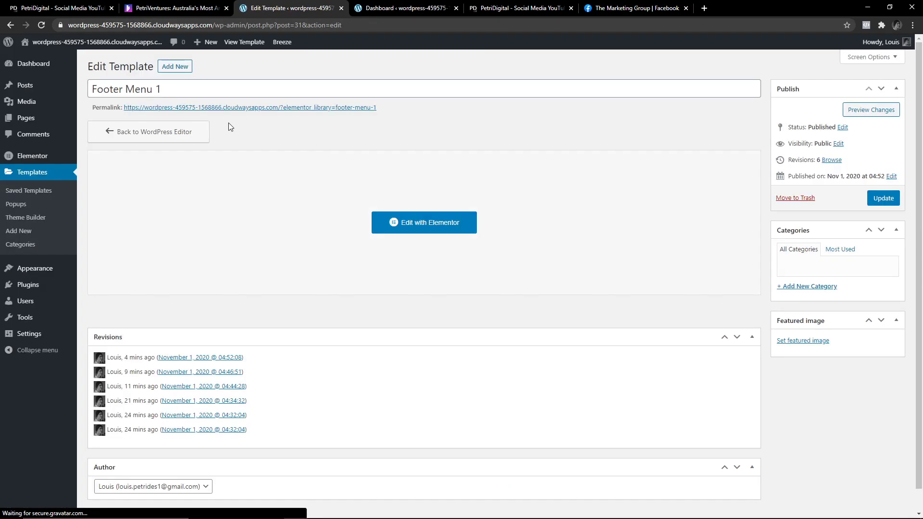
{"action": "left_click", "coordinate": [456, 8]}
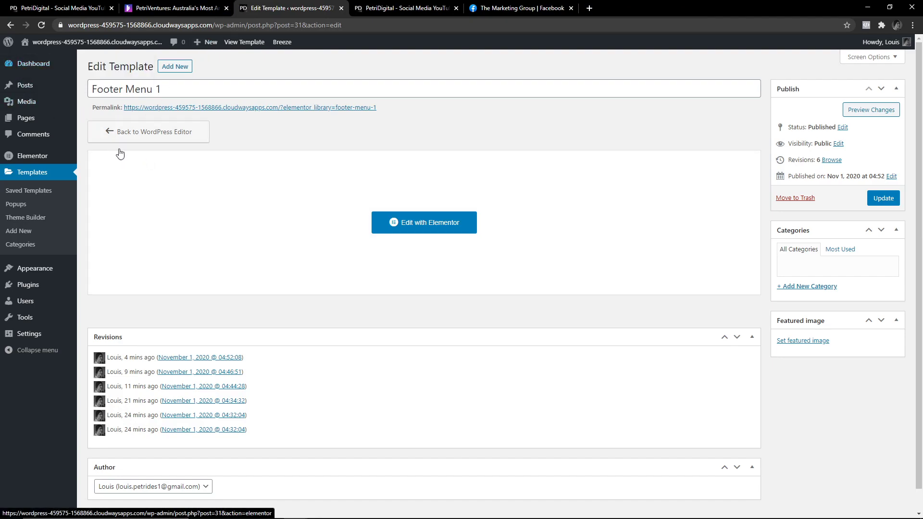
{"action": "mouse_move", "coordinate": [55, 65]}
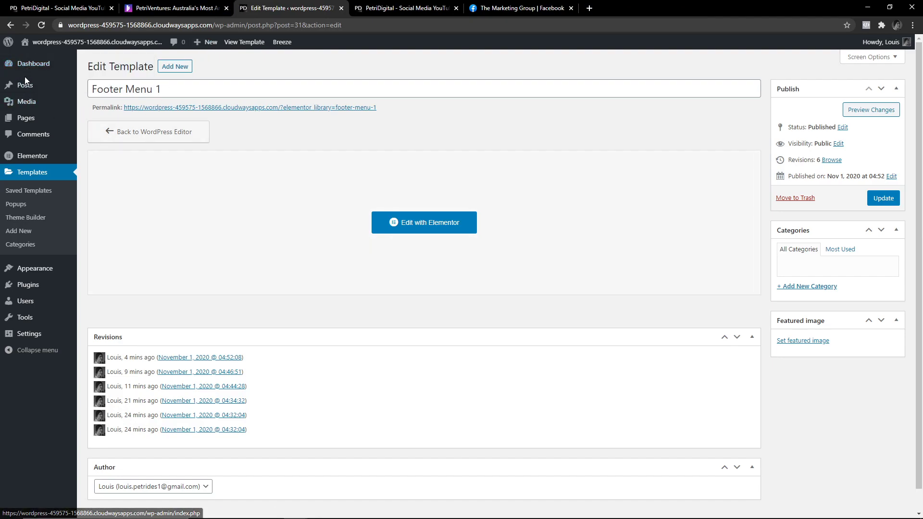
{"action": "mouse_move", "coordinate": [31, 121]}
{"action": "mouse_move", "coordinate": [54, 110]}
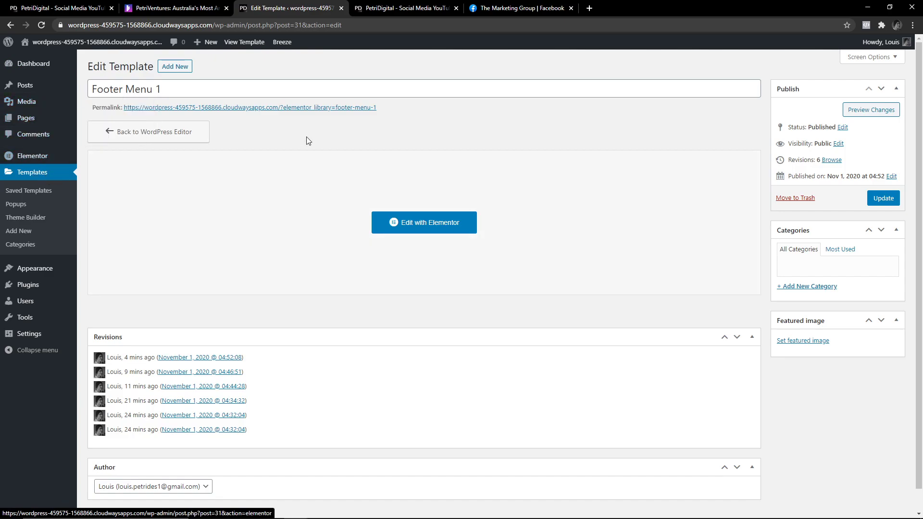
{"action": "left_click", "coordinate": [33, 68]}
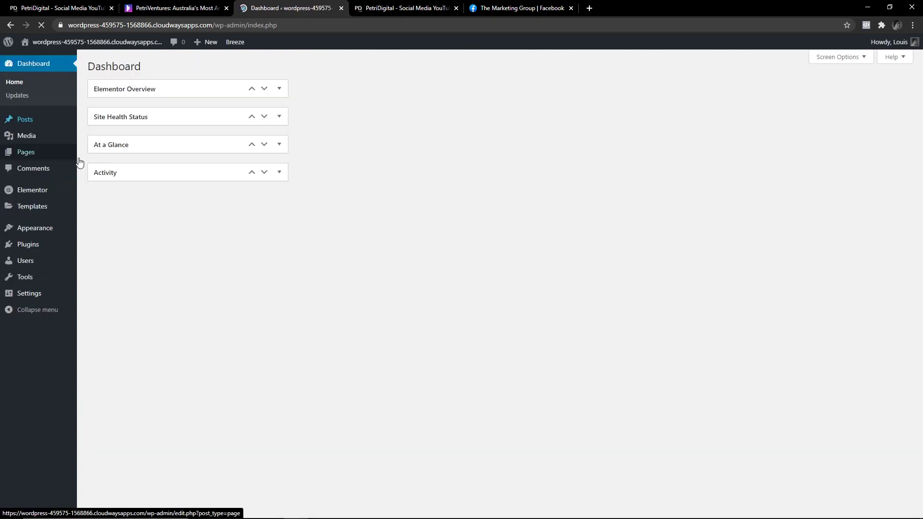
List all saved templates and edit Footer Menu 1, shown published for Entire Site, with Elementor.
{"action": "left_click", "coordinate": [29, 212]}
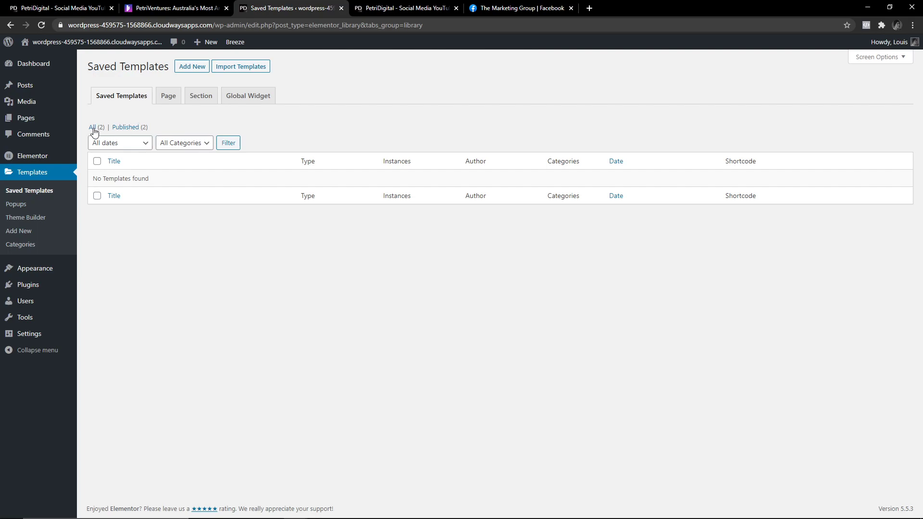
{"action": "left_click", "coordinate": [92, 127]}
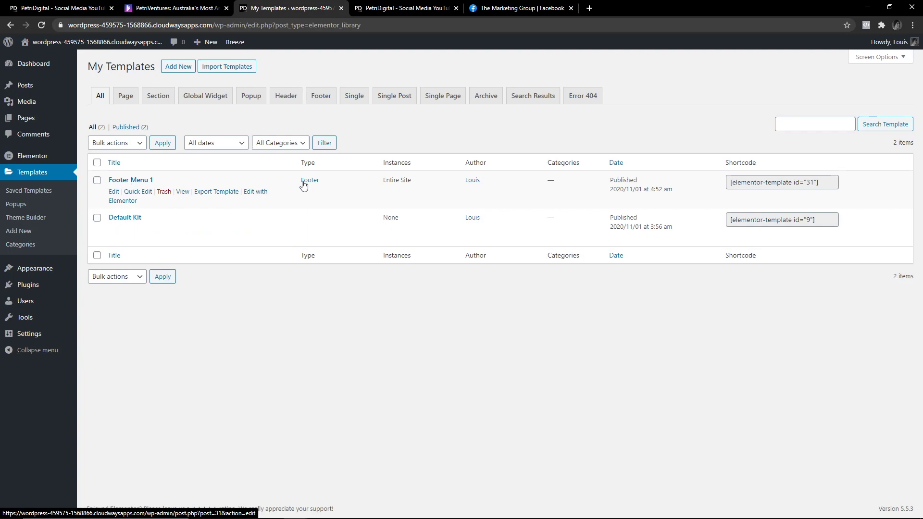
{"action": "left_click_drag", "start_coordinate": [383, 181], "coordinate": [421, 183]}
{"action": "left_click", "coordinate": [420, 182]}
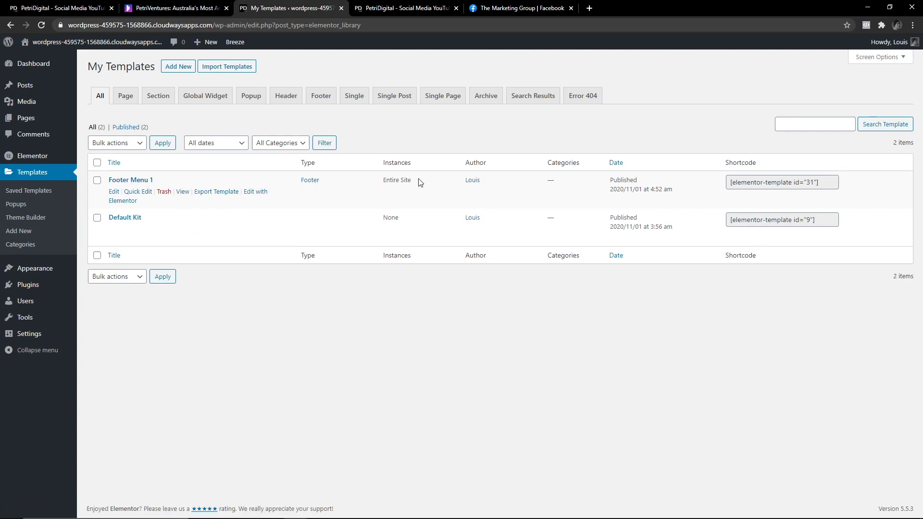
{"action": "left_click", "coordinate": [261, 195]}
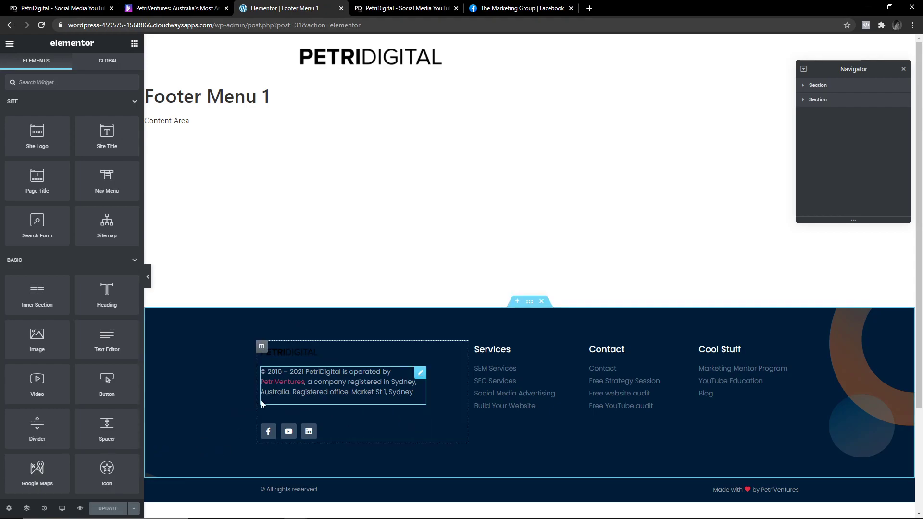
Set the footer Site Logo's Image Size to Medium - 300 x 300 after briefly trying Thumbnail.
{"action": "scroll", "coordinate": [226, 404], "scroll_direction": "down", "scroll_amount": 3}
{"action": "scroll", "coordinate": [289, 385], "scroll_direction": "up", "scroll_amount": 3}
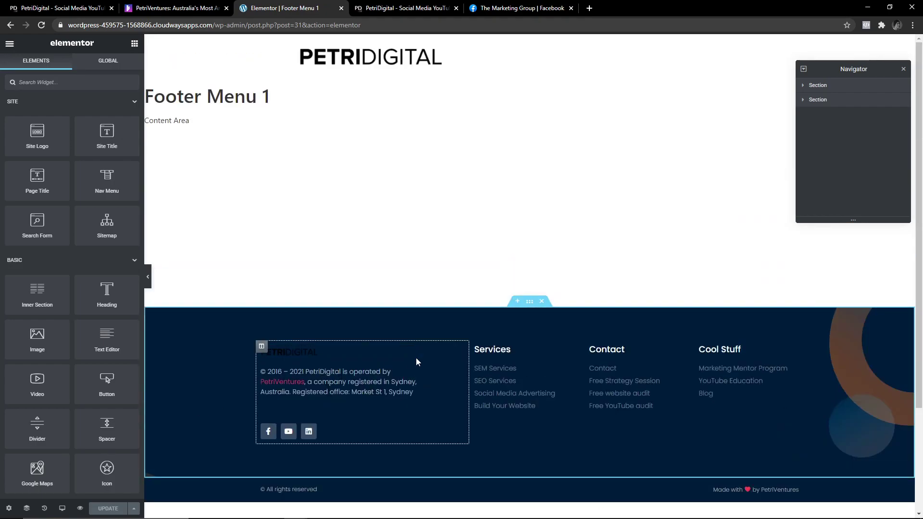
{"action": "key", "text": "ctrl+p"}
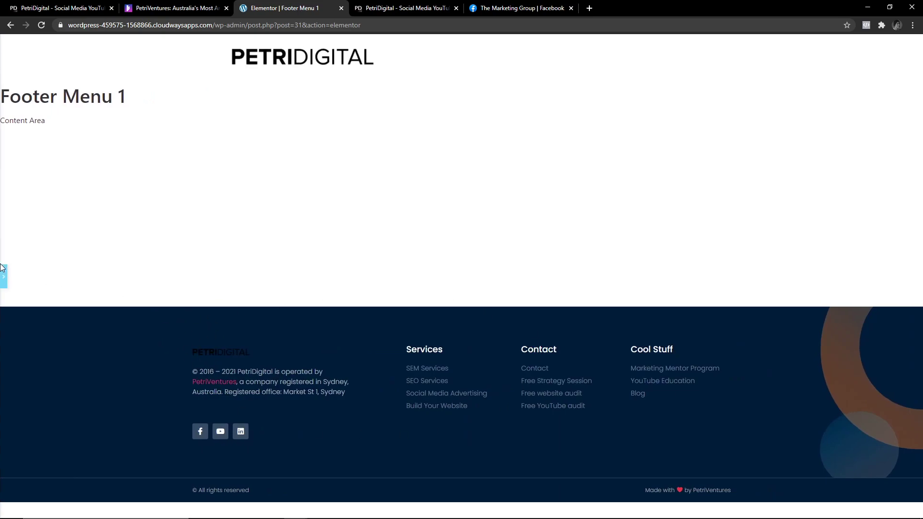
{"action": "left_click", "coordinate": [3, 277]}
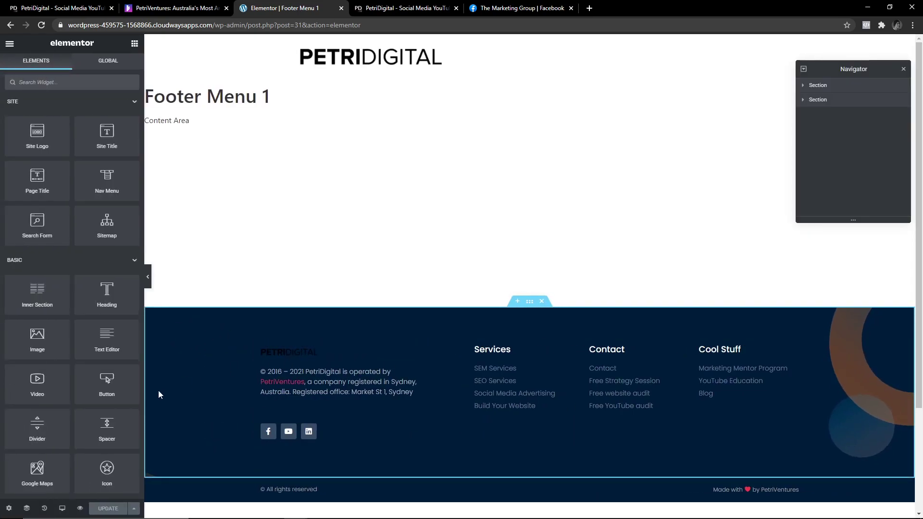
{"action": "left_click", "coordinate": [307, 356]}
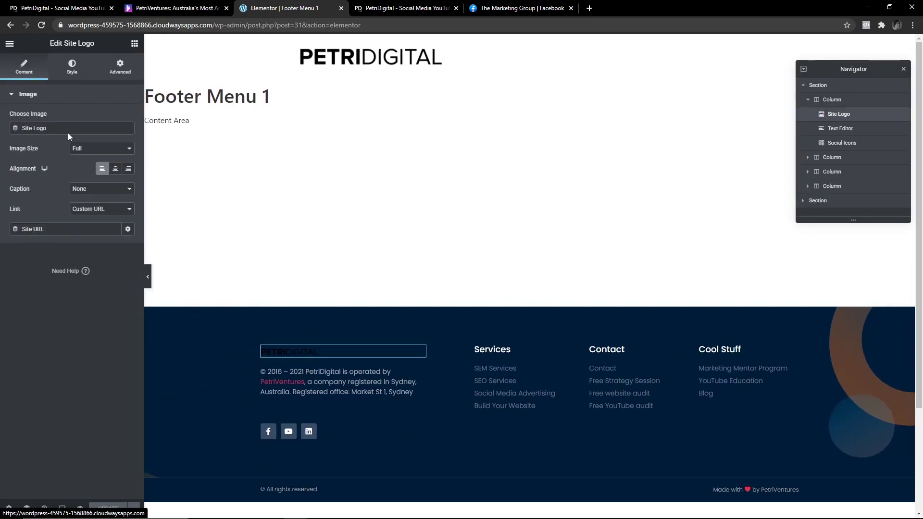
{"action": "left_click", "coordinate": [88, 150]}
{"action": "left_click", "coordinate": [103, 165]}
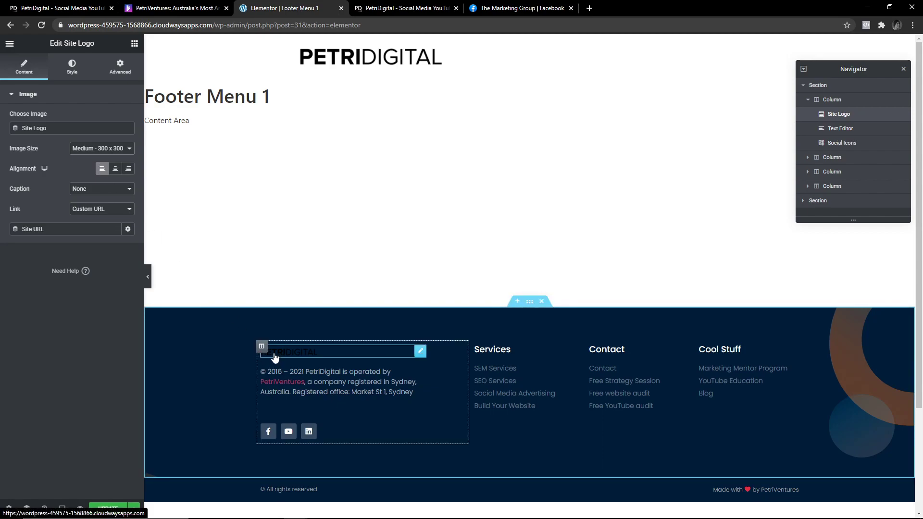
{"action": "left_click", "coordinate": [89, 150]}
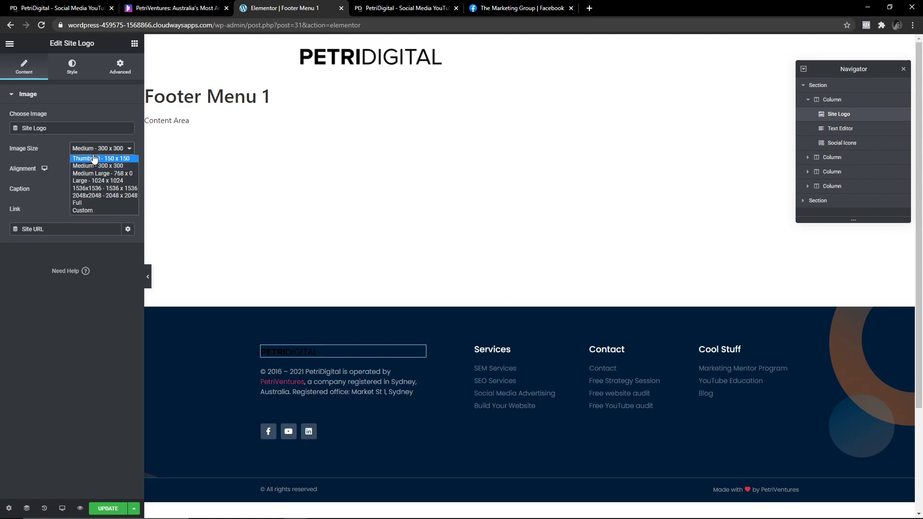
{"action": "left_click", "coordinate": [95, 159]}
{"action": "left_click", "coordinate": [94, 150]}
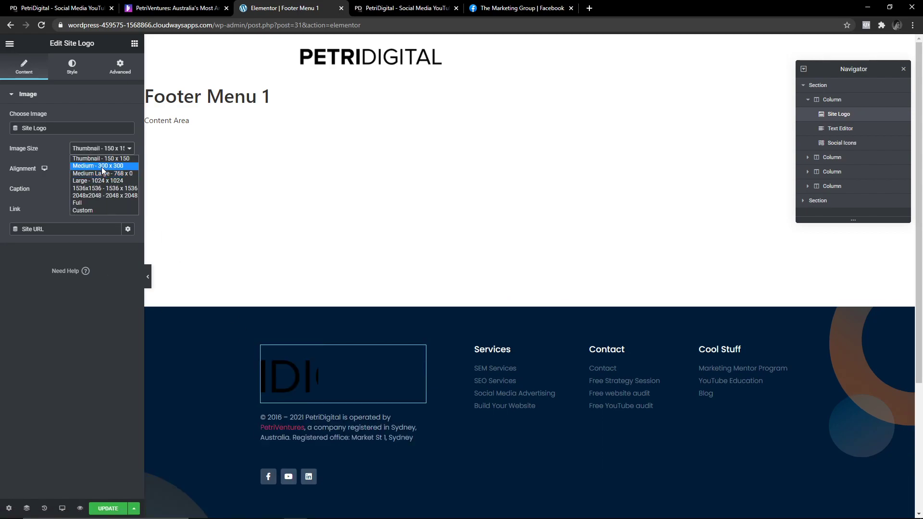
{"action": "left_click", "coordinate": [102, 166]}
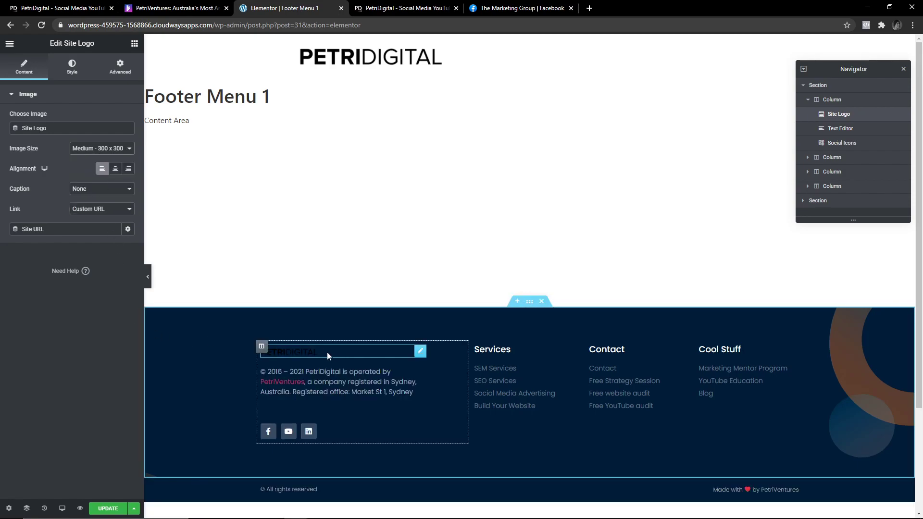
{"action": "left_click", "coordinate": [102, 149]}
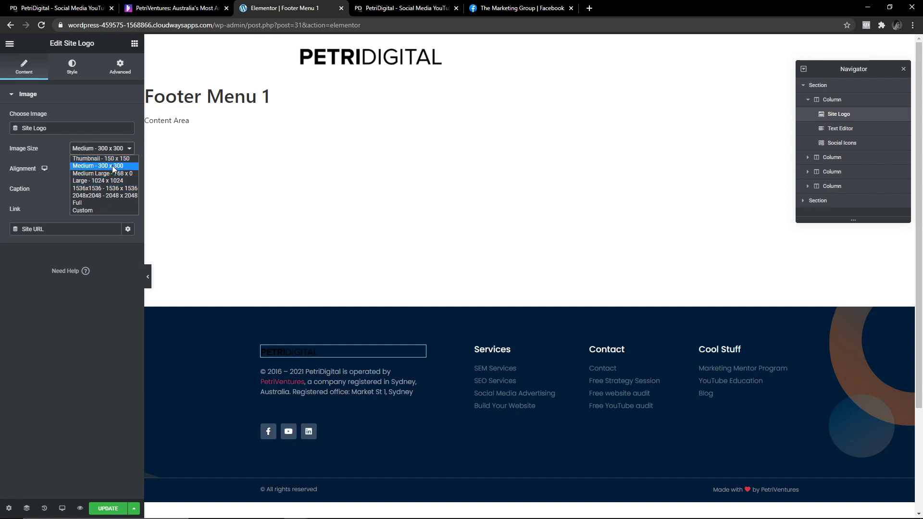
{"action": "left_click", "coordinate": [113, 166]}
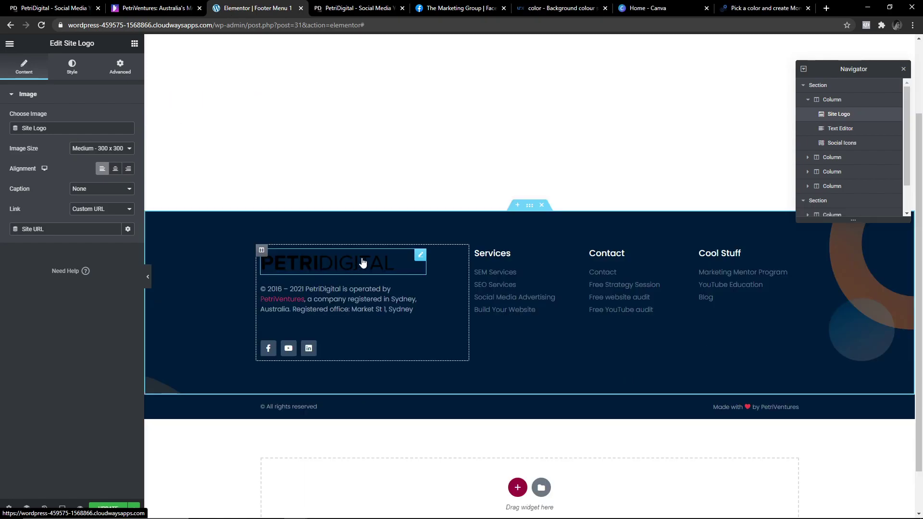
Add an Image widget with the white PETRIDIGITAL logo to the footer's first column.
{"action": "left_click", "coordinate": [133, 44]}
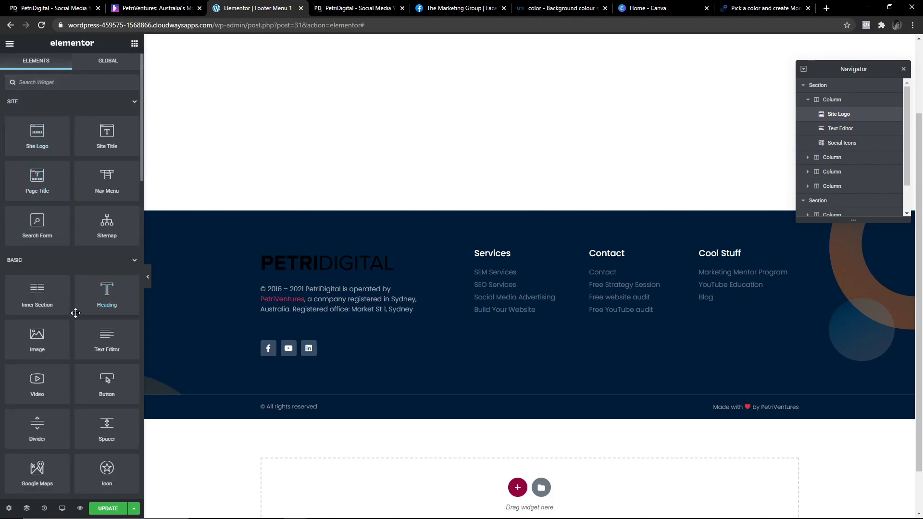
{"action": "left_click_drag", "start_coordinate": [43, 344], "coordinate": [355, 297]}
{"action": "left_click", "coordinate": [353, 308]}
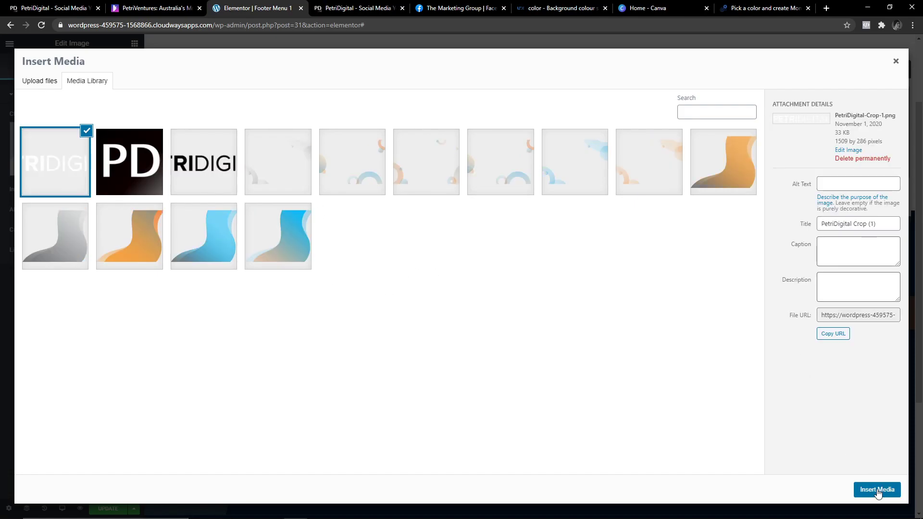
{"action": "left_click", "coordinate": [876, 489]}
{"action": "left_click", "coordinate": [342, 281]}
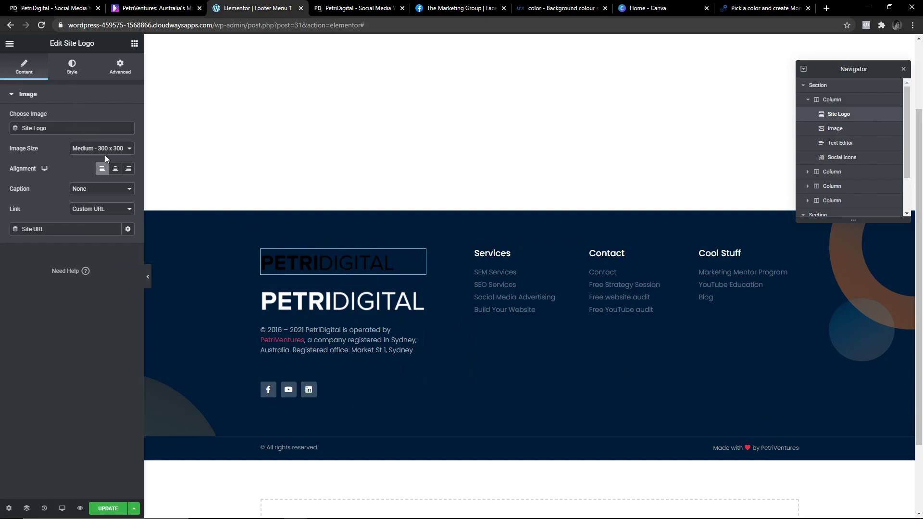
{"action": "left_click", "coordinate": [74, 75]}
{"action": "left_click_drag", "start_coordinate": [101, 171], "coordinate": [95, 175]}
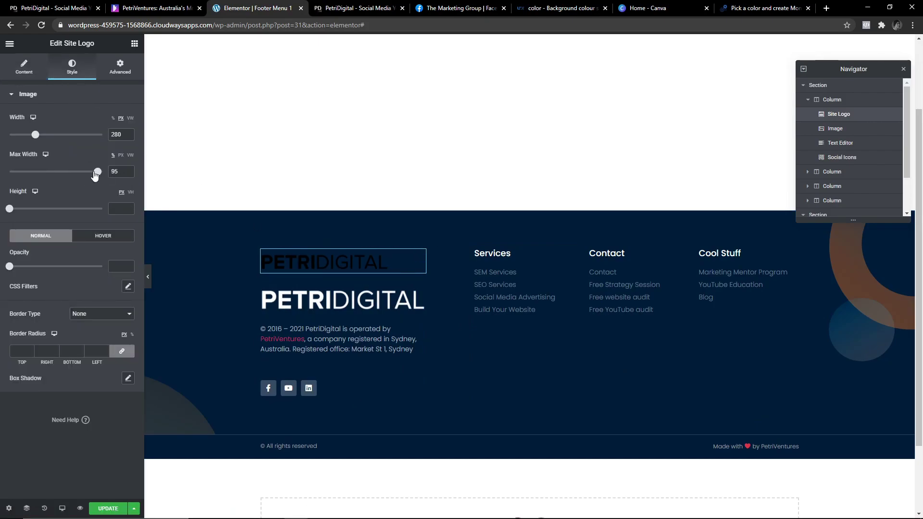
Set the white logo to Medium 300 x 300, left-aligned, and delete the old dark Site Logo.
{"action": "left_click", "coordinate": [325, 298]}
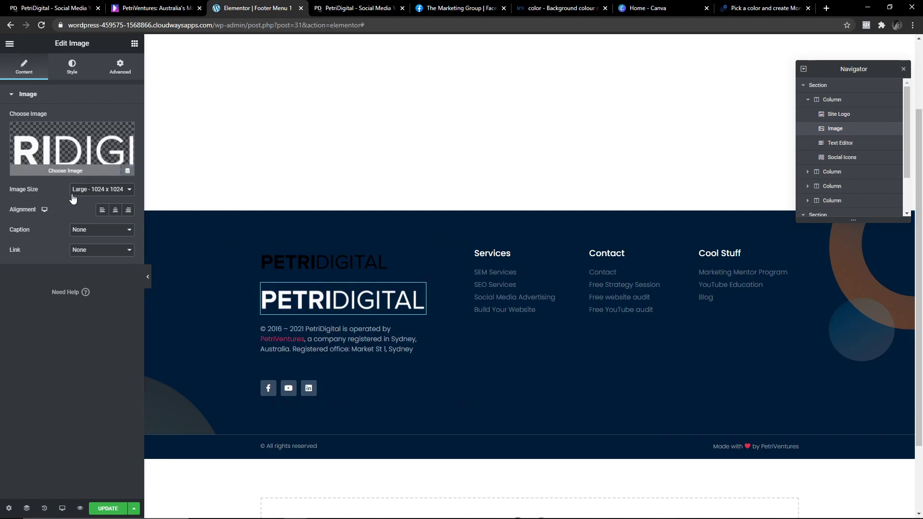
{"action": "left_click", "coordinate": [102, 189]}
{"action": "left_click", "coordinate": [102, 207]}
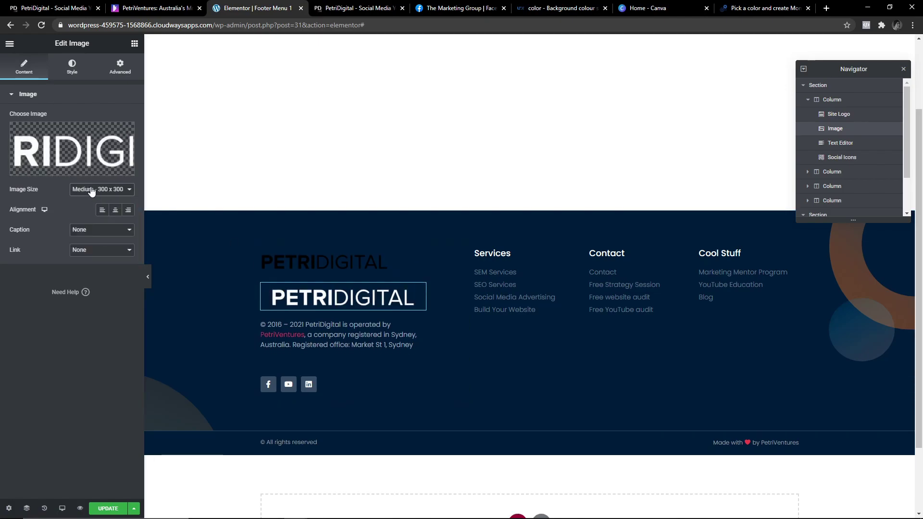
{"action": "left_click", "coordinate": [102, 209]}
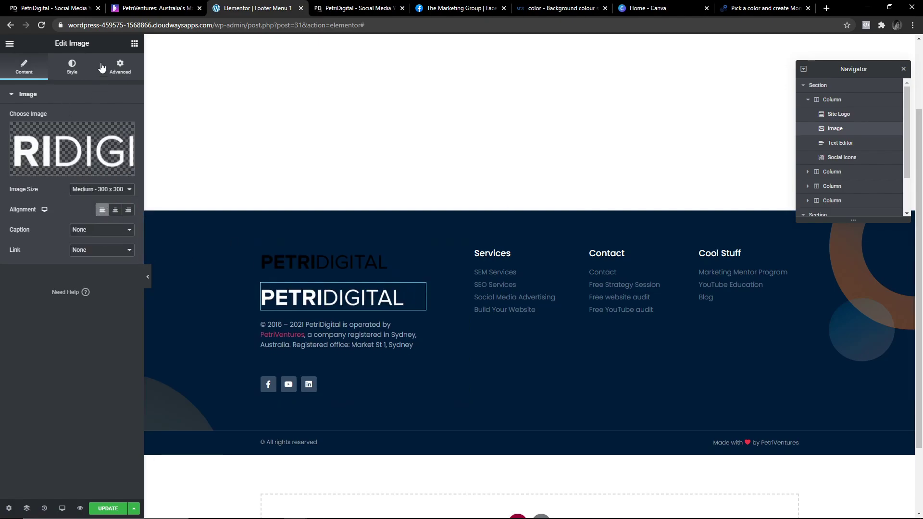
{"action": "left_click", "coordinate": [73, 66]}
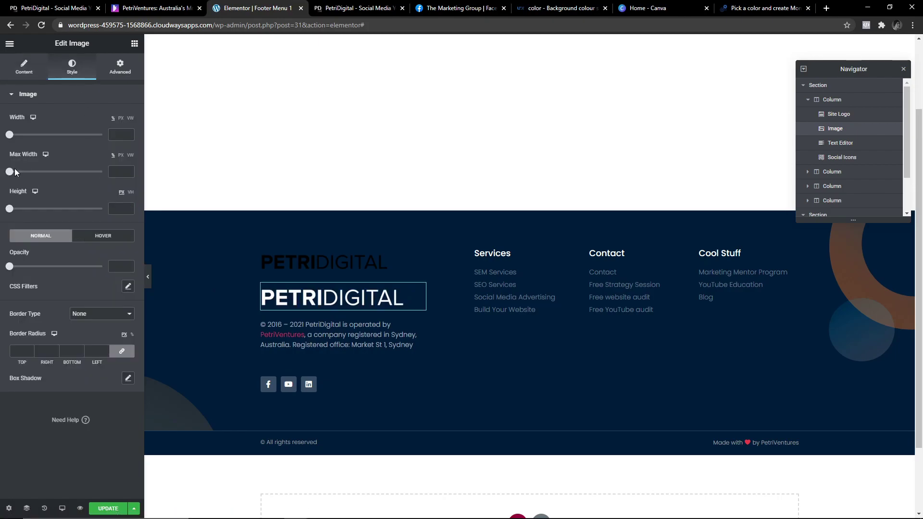
{"action": "left_click_drag", "start_coordinate": [19, 175], "coordinate": [55, 176]}
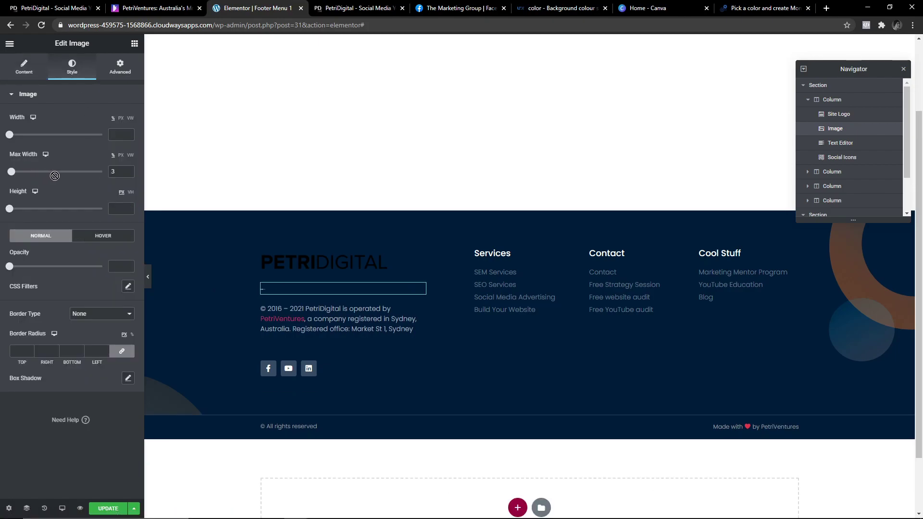
{"action": "key", "text": "ctrl+z"}
{"action": "left_click", "coordinate": [420, 257]}
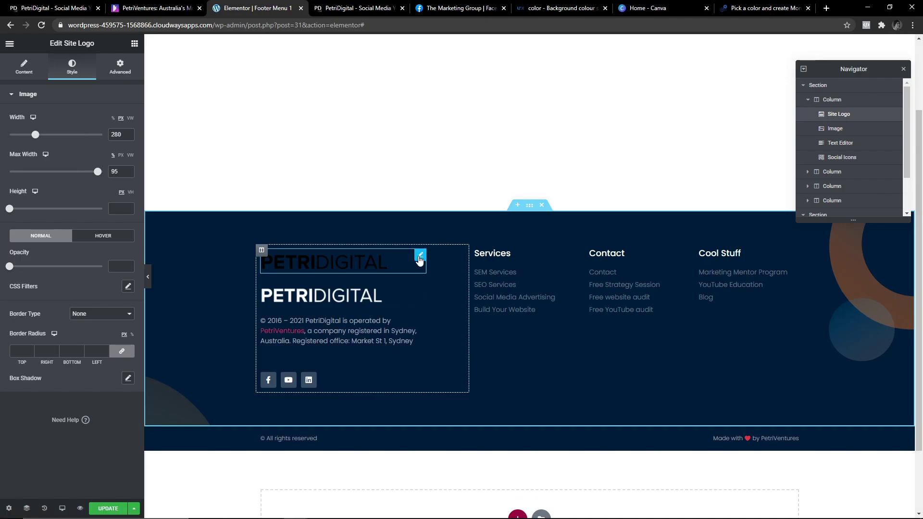
{"action": "key", "text": "Delete"}
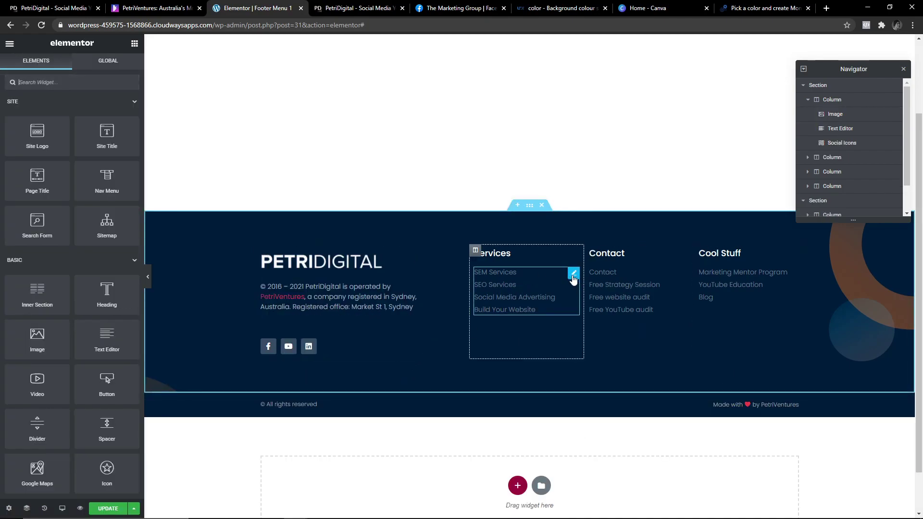
Select the Services link list and review its icon, text and spacing style options.
{"action": "left_click", "coordinate": [573, 274]}
{"action": "left_click", "coordinate": [77, 66]}
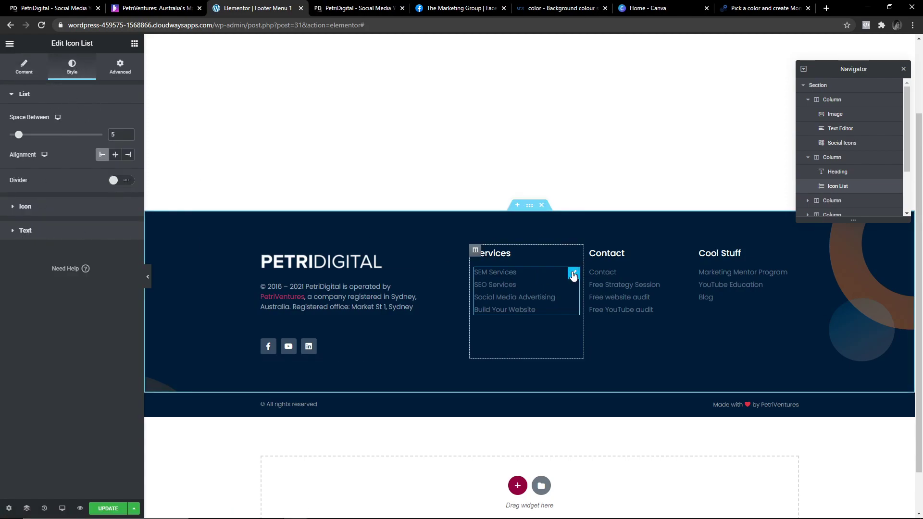
{"action": "left_click", "coordinate": [23, 207]}
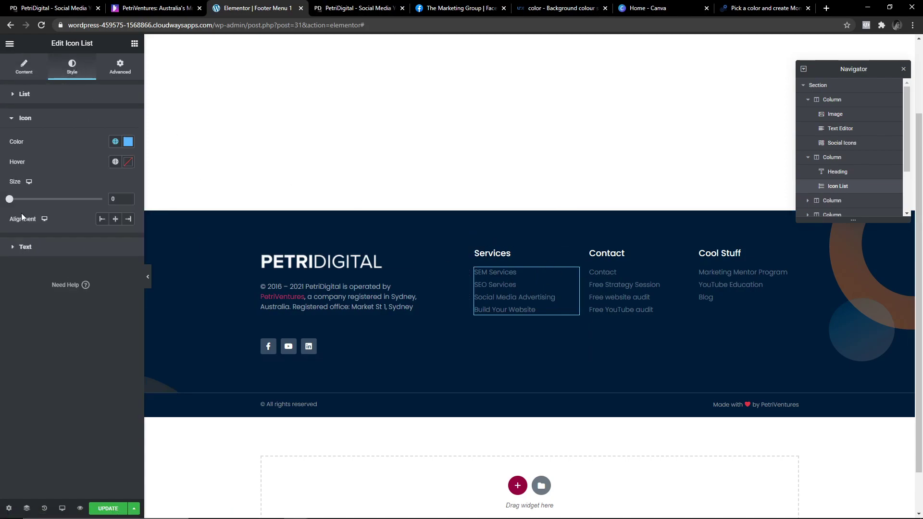
{"action": "left_click", "coordinate": [21, 249]}
{"action": "left_click", "coordinate": [29, 93]}
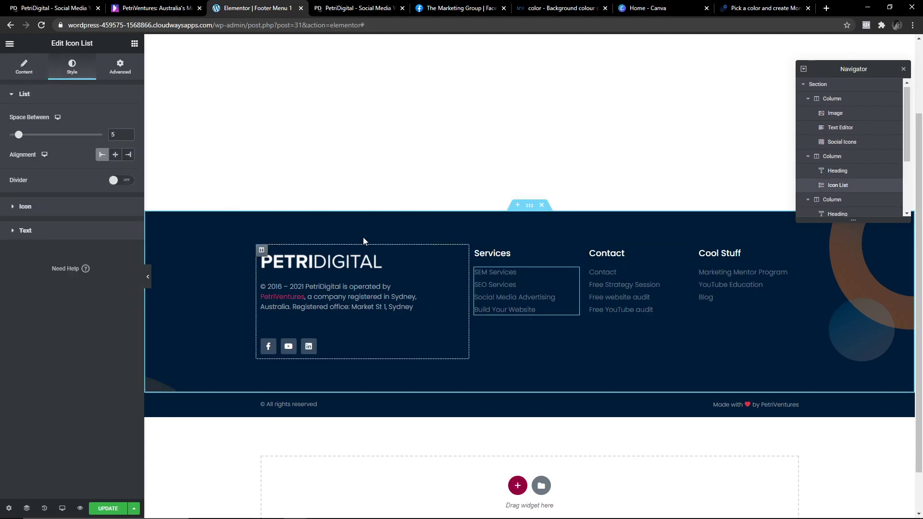
Remove the check icons from SEM Services, SEO Services, Social Media Advertising and Build Your Website.
{"action": "left_click", "coordinate": [24, 67]}
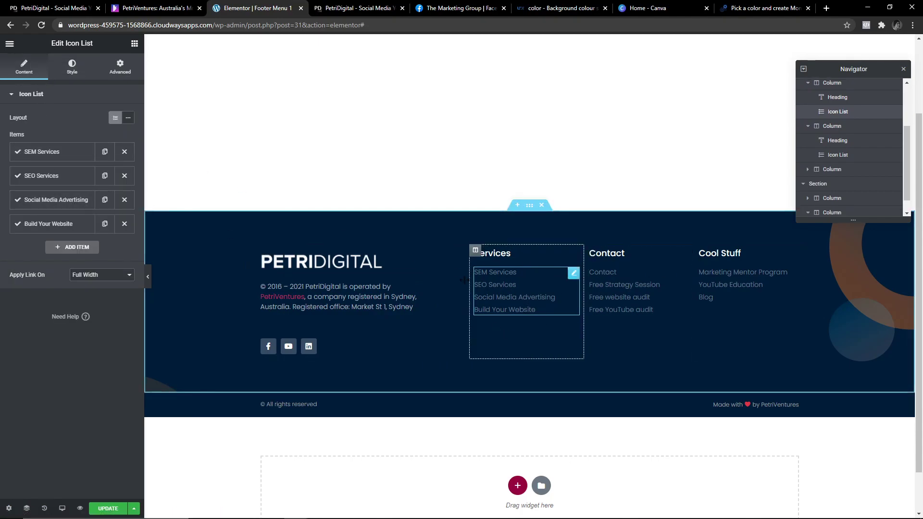
{"action": "left_click", "coordinate": [43, 153]}
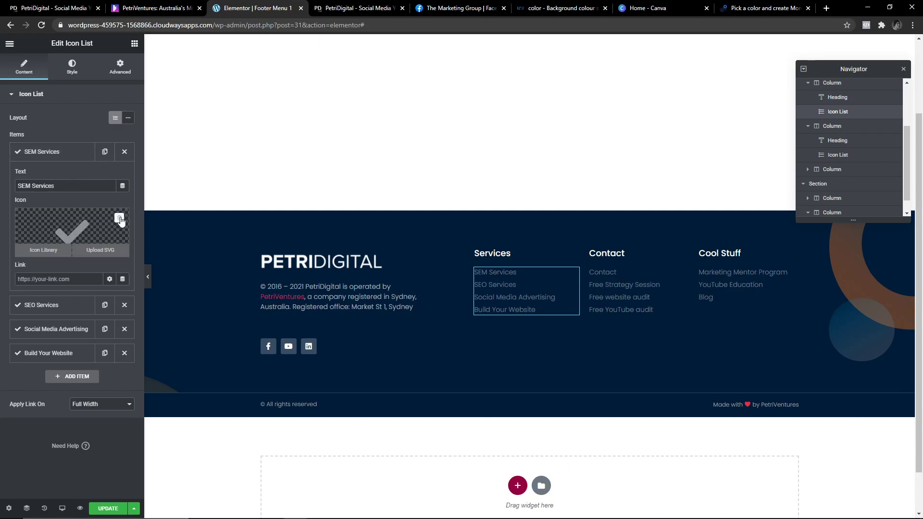
{"action": "left_click", "coordinate": [120, 217]}
{"action": "left_click", "coordinate": [56, 152]}
{"action": "left_click", "coordinate": [50, 176]}
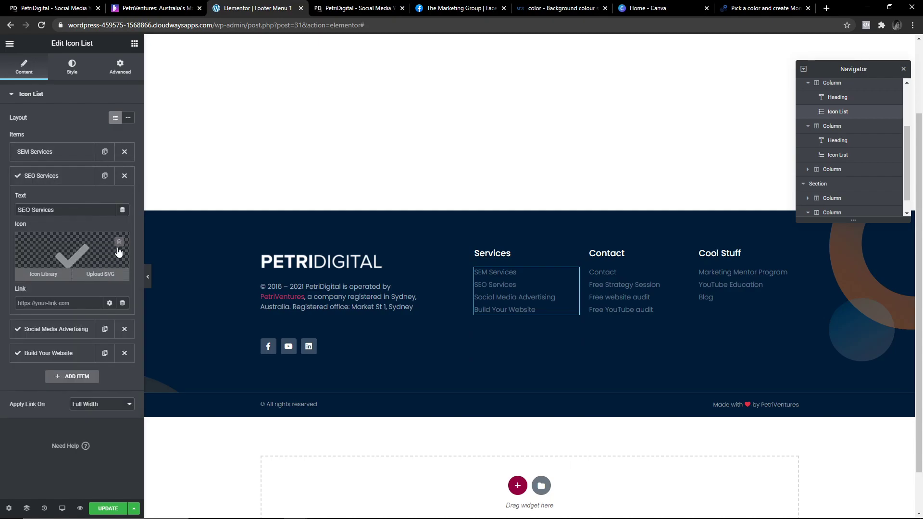
{"action": "left_click", "coordinate": [120, 242]}
{"action": "left_click", "coordinate": [58, 176]}
{"action": "left_click", "coordinate": [55, 199]}
{"action": "left_click", "coordinate": [120, 266]}
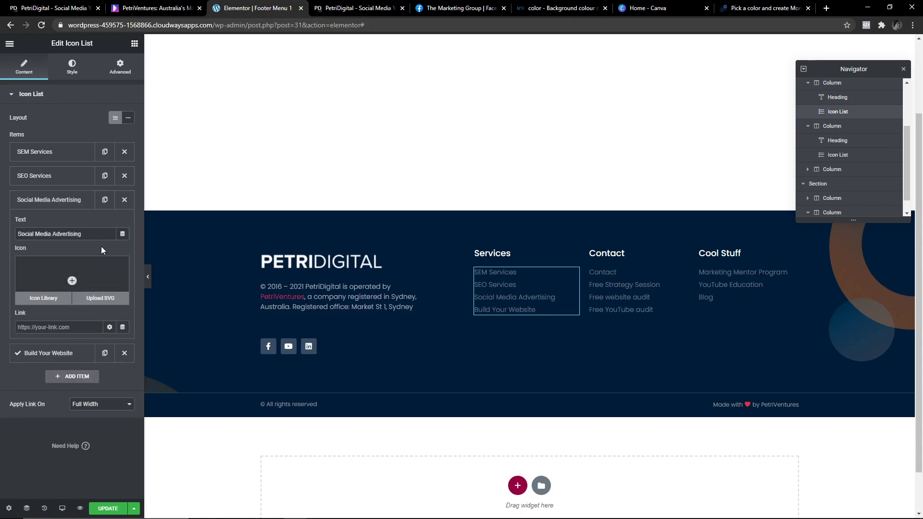
{"action": "left_click", "coordinate": [55, 200]}
{"action": "left_click", "coordinate": [55, 224]}
{"action": "left_click", "coordinate": [120, 291]}
{"action": "left_click", "coordinate": [55, 224]}
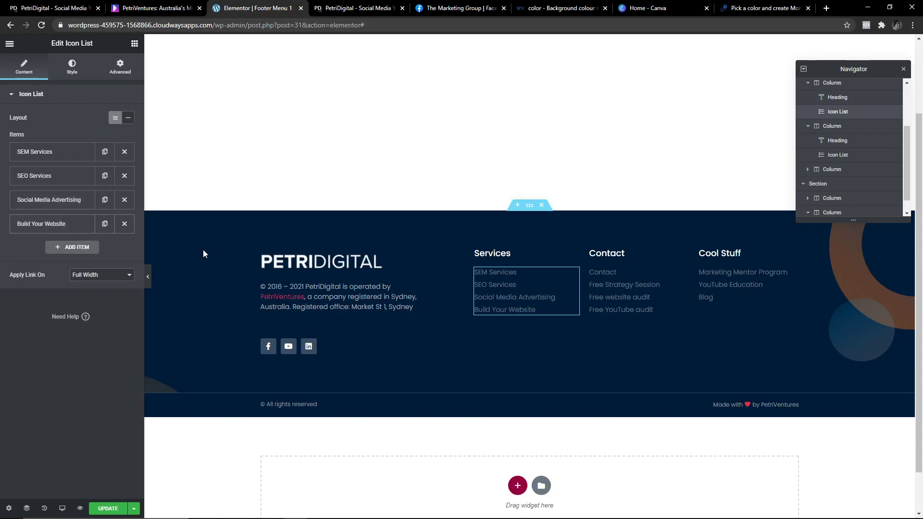
Remove the check icons from Contact, Free Strategy Session, Free website audit and Free YouTube audit.
{"action": "left_click", "coordinate": [681, 273]}
{"action": "left_click", "coordinate": [119, 217]}
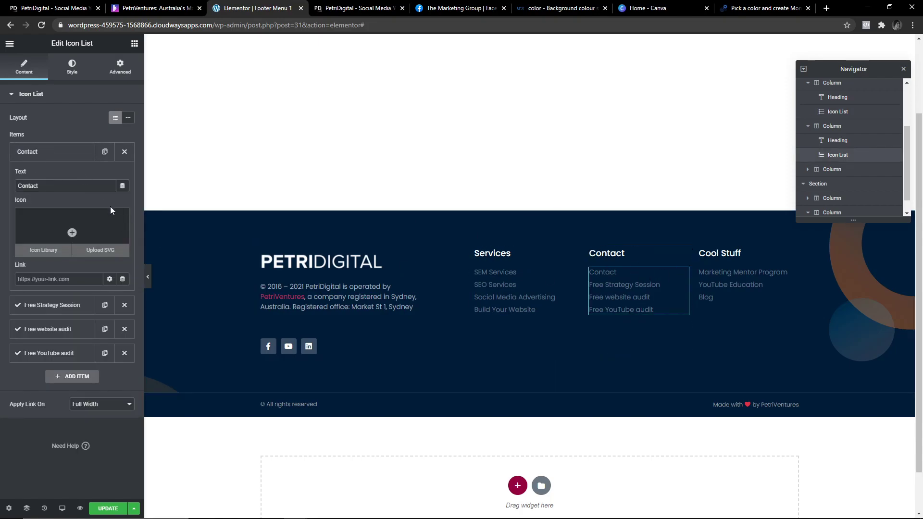
{"action": "left_click", "coordinate": [55, 152]}
{"action": "left_click", "coordinate": [56, 176]}
{"action": "left_click", "coordinate": [119, 242]}
{"action": "left_click", "coordinate": [55, 176]}
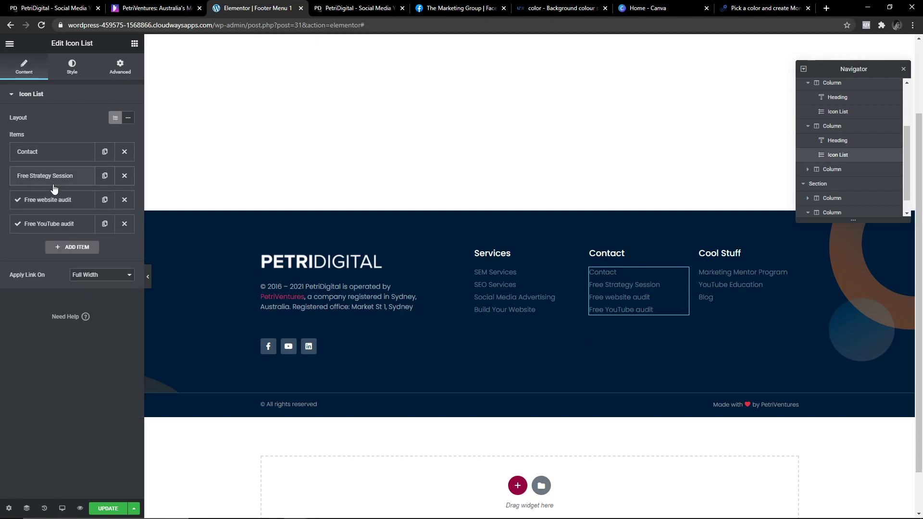
{"action": "left_click", "coordinate": [55, 200]}
{"action": "left_click", "coordinate": [119, 266]}
{"action": "left_click", "coordinate": [55, 200]}
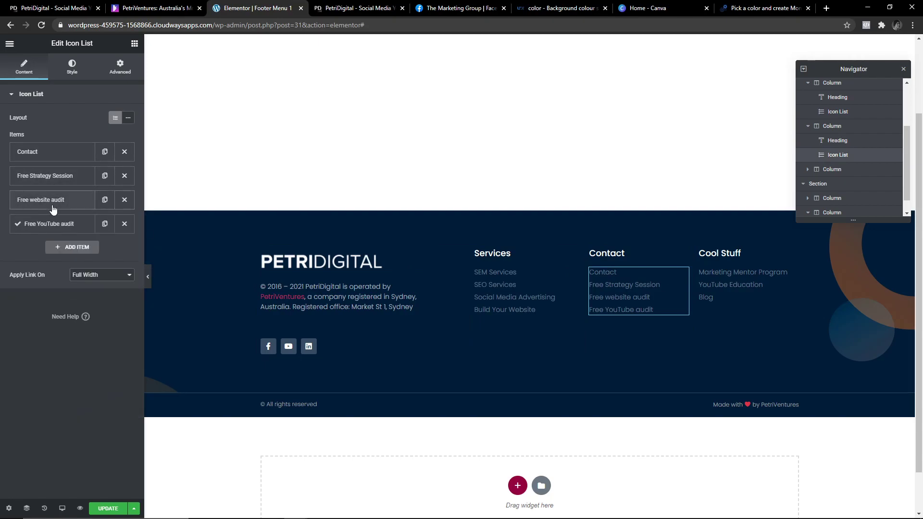
{"action": "left_click", "coordinate": [56, 223]}
{"action": "left_click", "coordinate": [117, 294]}
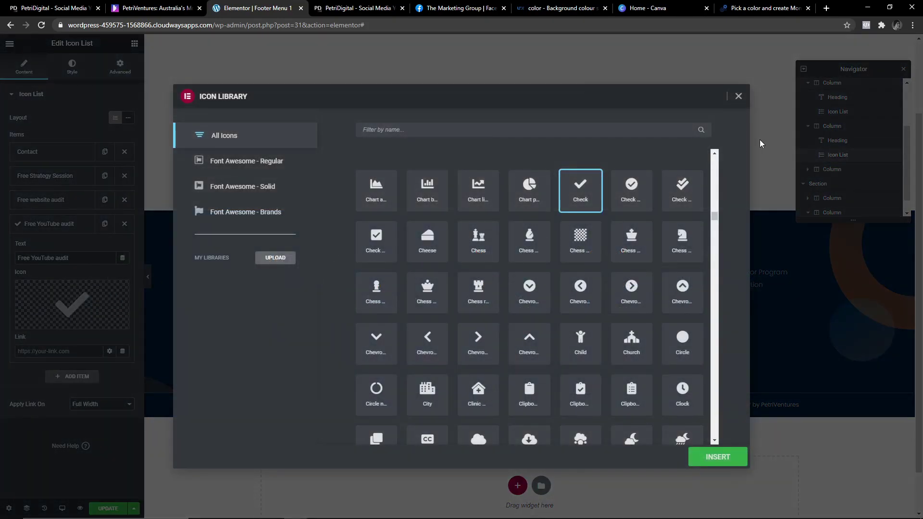
{"action": "left_click", "coordinate": [738, 96]}
{"action": "left_click", "coordinate": [120, 290]}
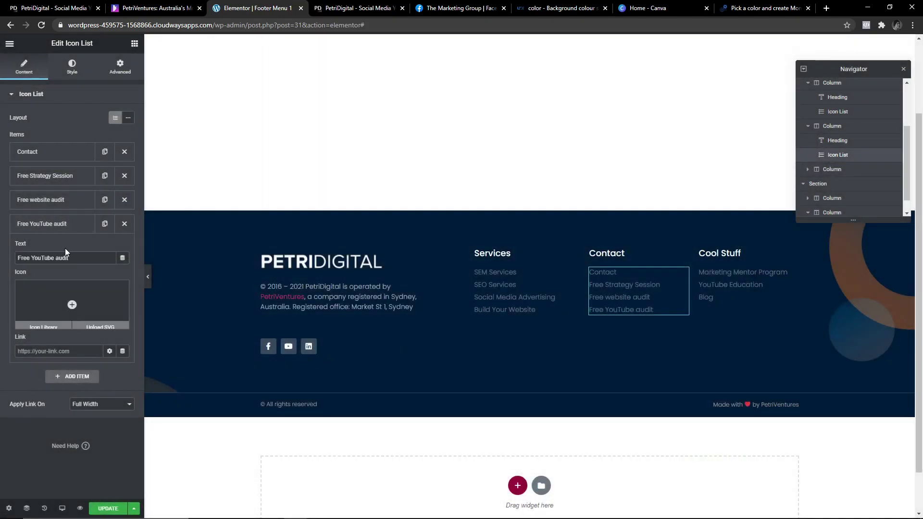
{"action": "left_click", "coordinate": [55, 224]}
Remove the check icons from Marketing Mentor Program, YouTube Education and Blog in Cool Stuff.
{"action": "left_click", "coordinate": [718, 278]}
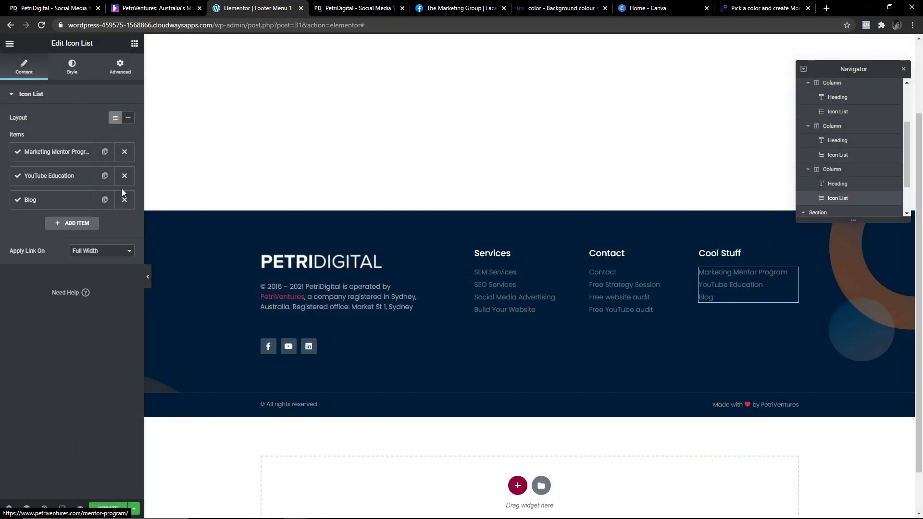
{"action": "left_click", "coordinate": [56, 158]}
{"action": "left_click", "coordinate": [117, 217]}
{"action": "left_click", "coordinate": [57, 152]}
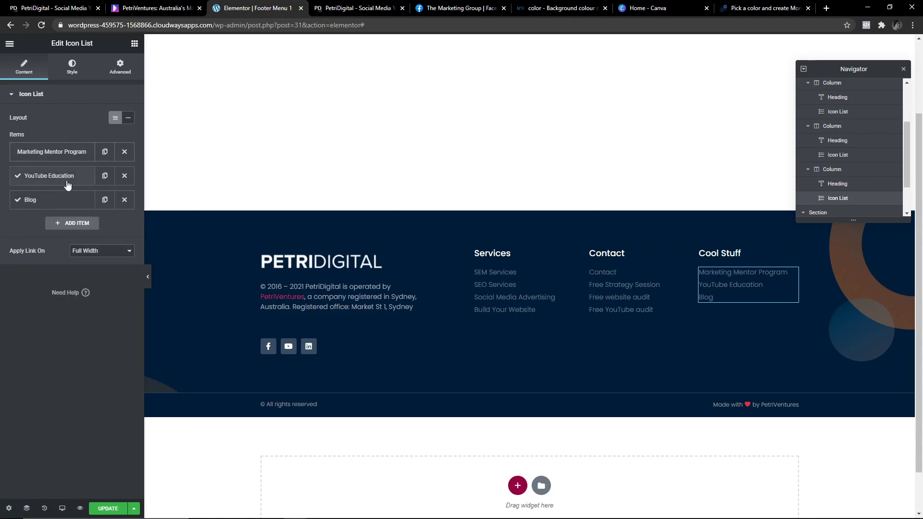
{"action": "left_click", "coordinate": [72, 177]}
{"action": "left_click", "coordinate": [117, 242]}
{"action": "left_click", "coordinate": [57, 175]}
{"action": "left_click", "coordinate": [77, 201]}
{"action": "left_click", "coordinate": [118, 267]}
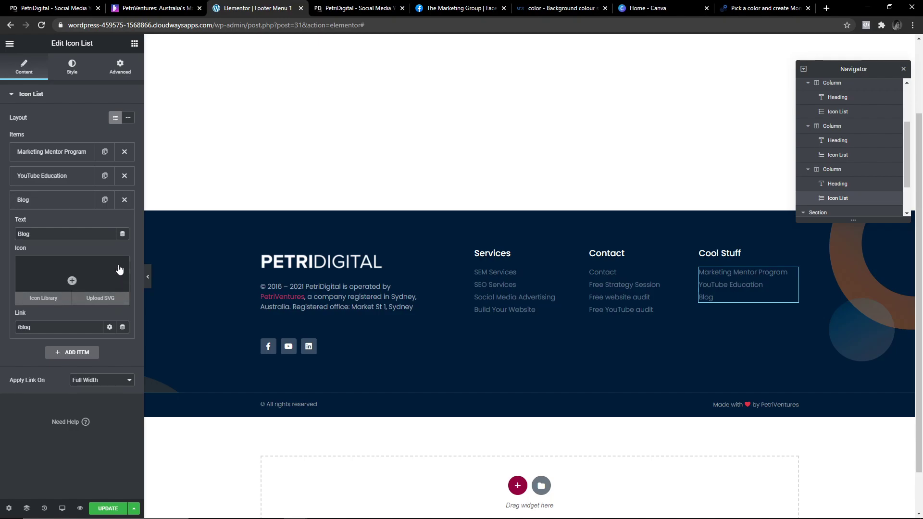
{"action": "left_click", "coordinate": [56, 202]}
Save the footer through Display Conditions, keeping it included on the Entire Site.
{"action": "left_click", "coordinate": [134, 509]}
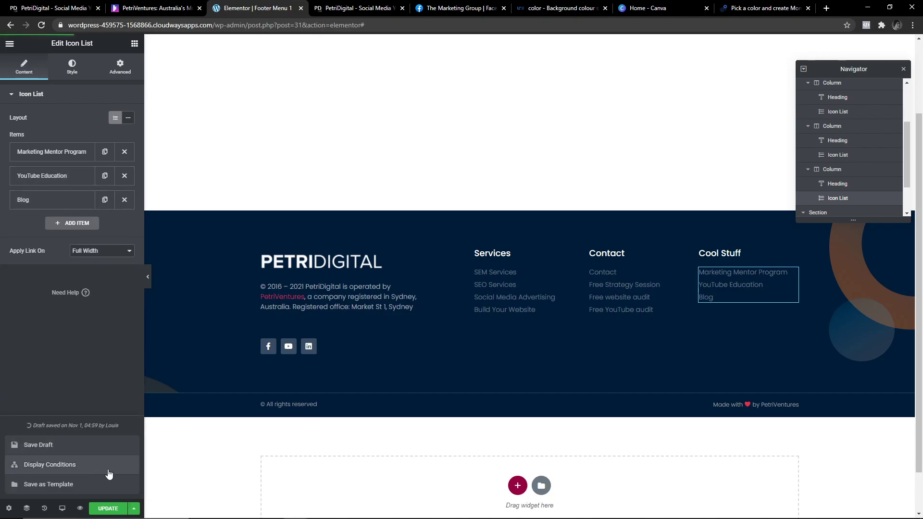
{"action": "left_click", "coordinate": [107, 510]}
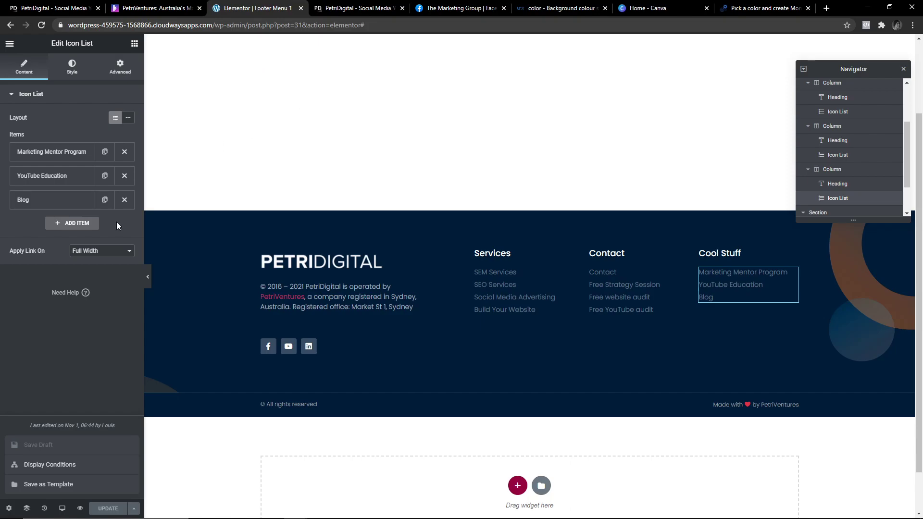
{"action": "left_click", "coordinate": [57, 466]}
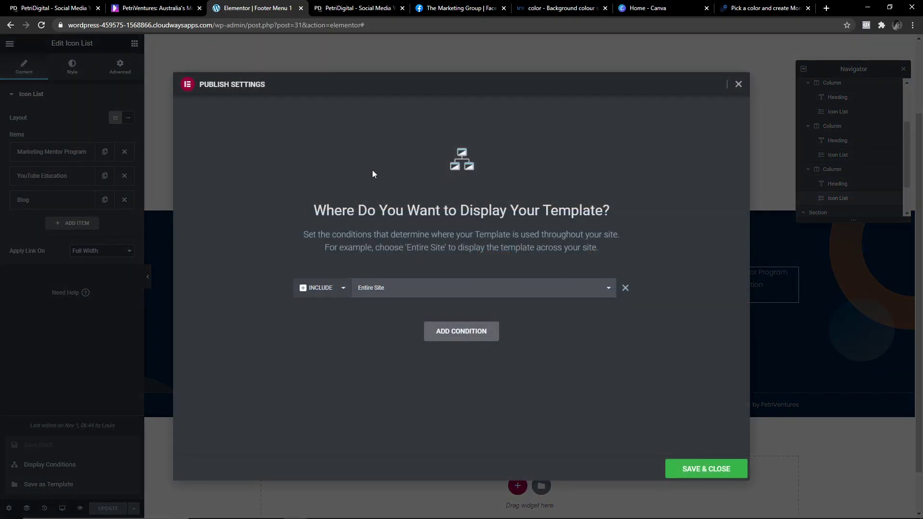
{"action": "left_click", "coordinate": [707, 469]}
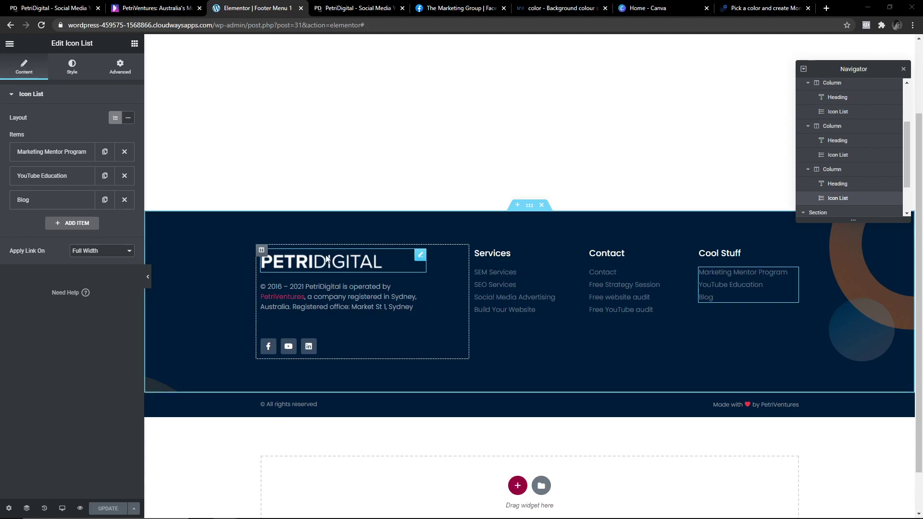
{"action": "scroll", "coordinate": [349, 298], "scroll_direction": "up", "scroll_amount": 2}
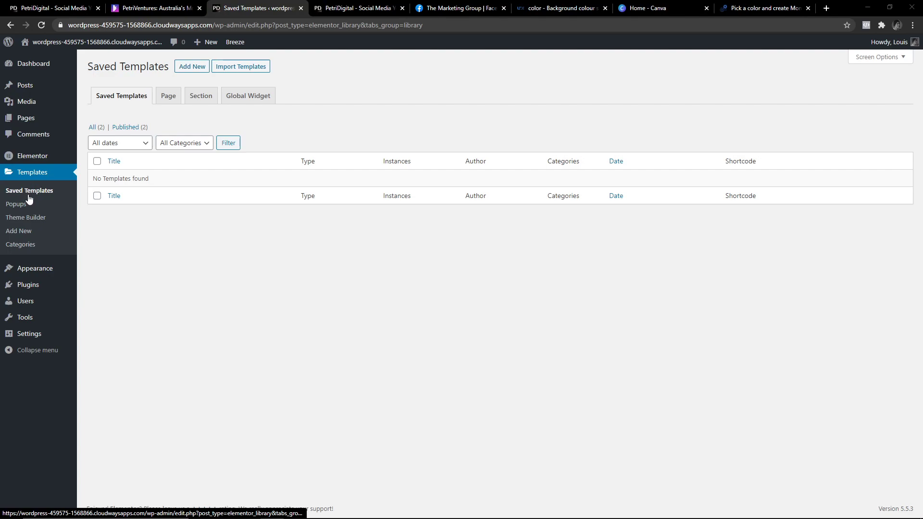
Create a new Header-type template named 'Header 1' from the Theme Builder.
{"action": "left_click", "coordinate": [28, 220]}
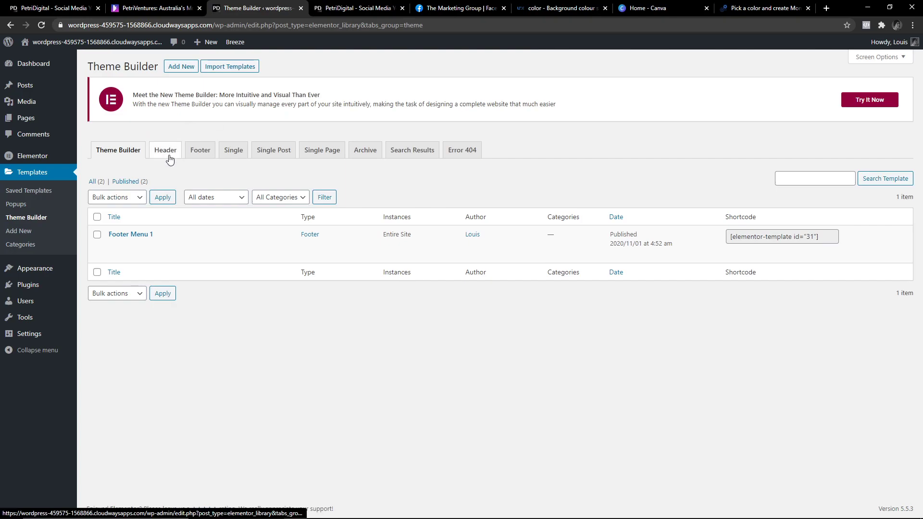
{"action": "left_click", "coordinate": [188, 70]}
{"action": "left_click", "coordinate": [516, 282]}
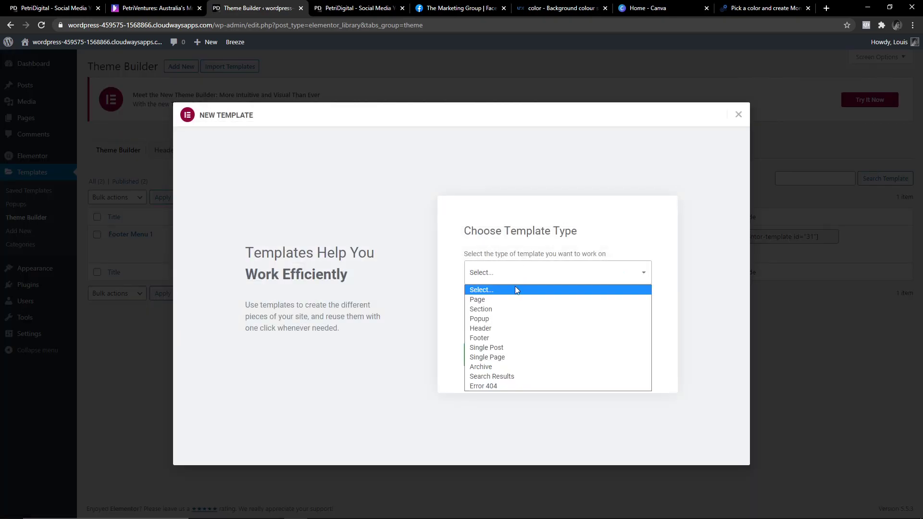
{"action": "left_click", "coordinate": [490, 331]}
{"action": "left_click", "coordinate": [516, 327]}
{"action": "type", "text": "Header 1"}
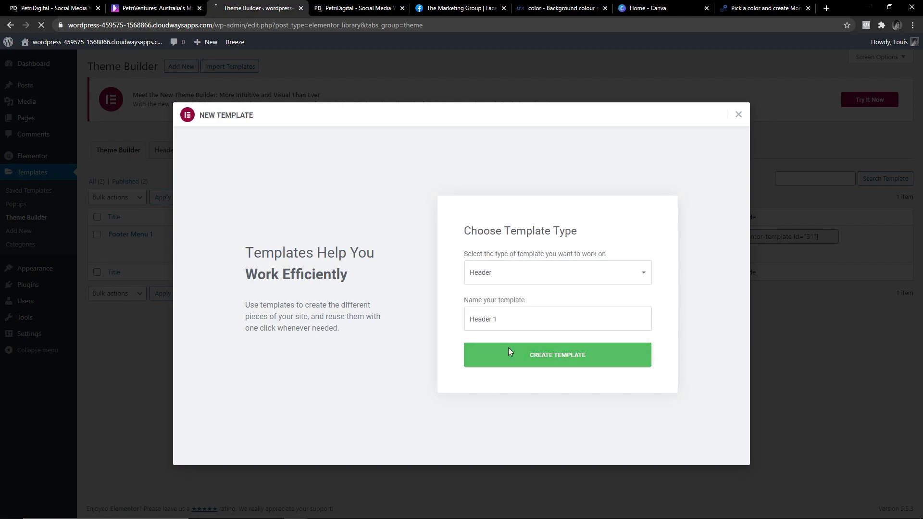
{"action": "left_click", "coordinate": [509, 348]}
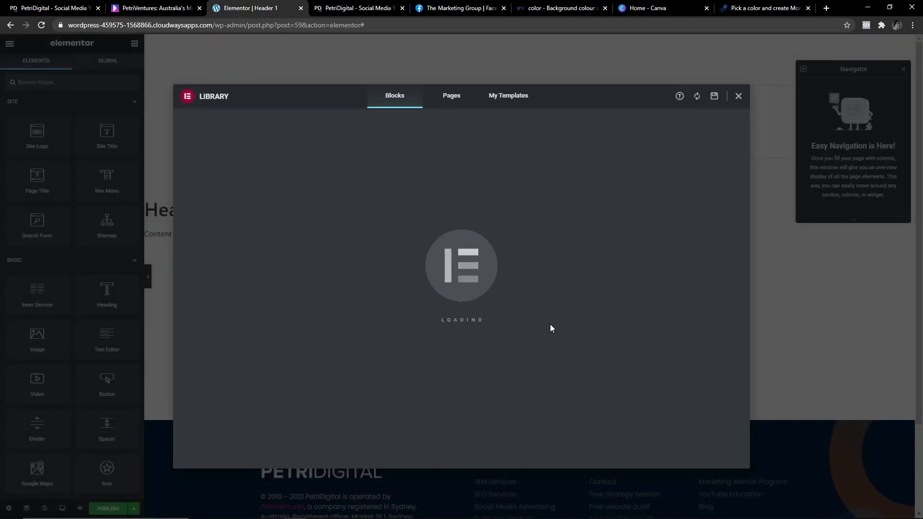
Preview the LEGIT block among the library's Header blocks and insert it.
{"action": "scroll", "coordinate": [403, 282], "scroll_direction": "down", "scroll_amount": 5}
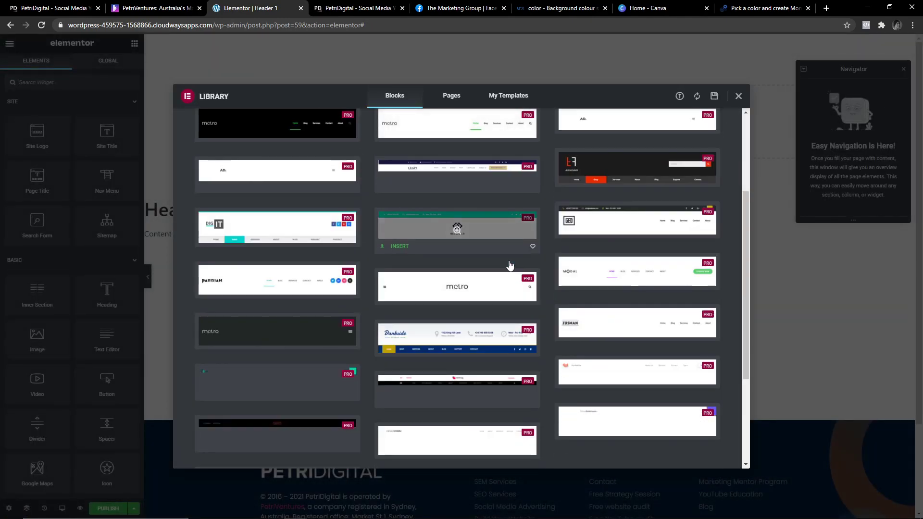
{"action": "mouse_move", "coordinate": [512, 271]}
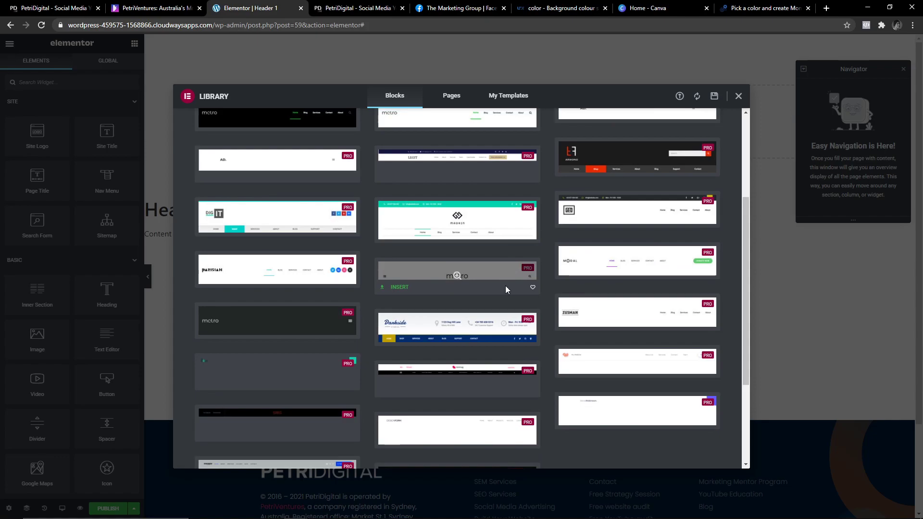
{"action": "scroll", "coordinate": [506, 285], "scroll_direction": "up", "scroll_amount": 4}
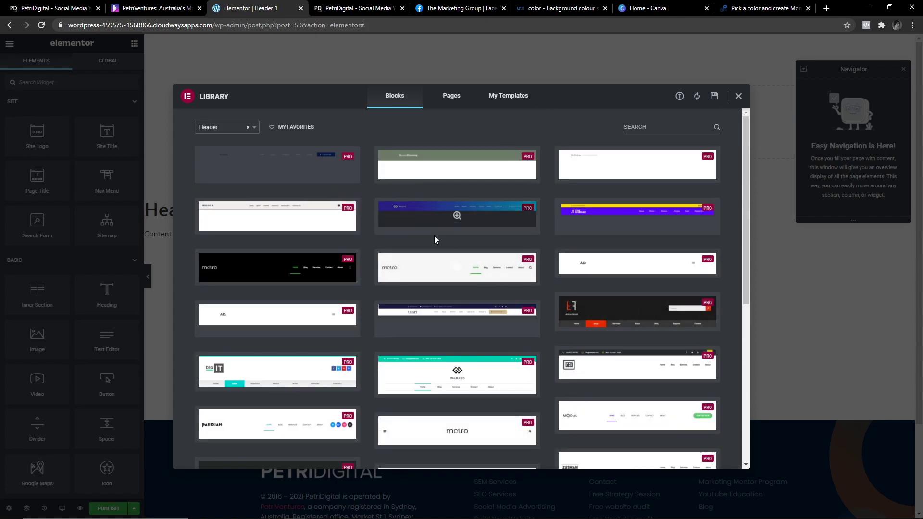
{"action": "mouse_move", "coordinate": [425, 251]}
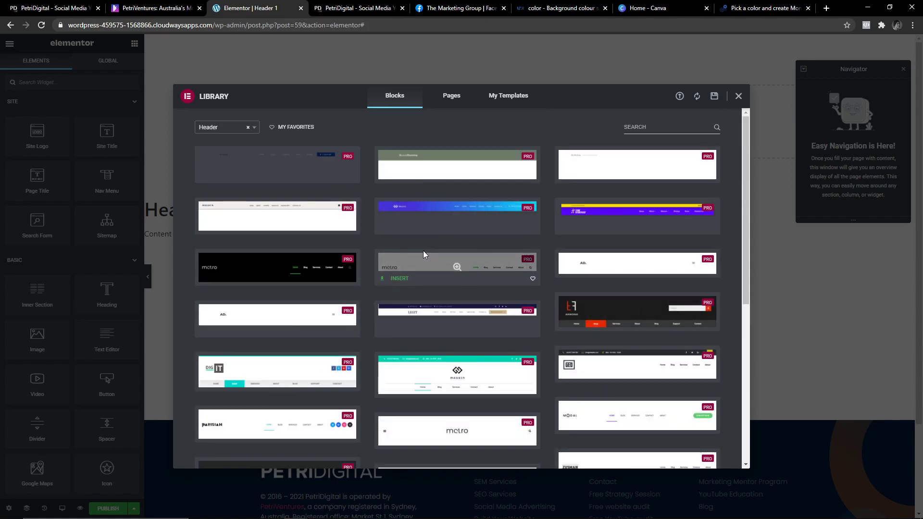
{"action": "scroll", "coordinate": [423, 255], "scroll_direction": "down", "scroll_amount": 1}
{"action": "left_click", "coordinate": [424, 253]}
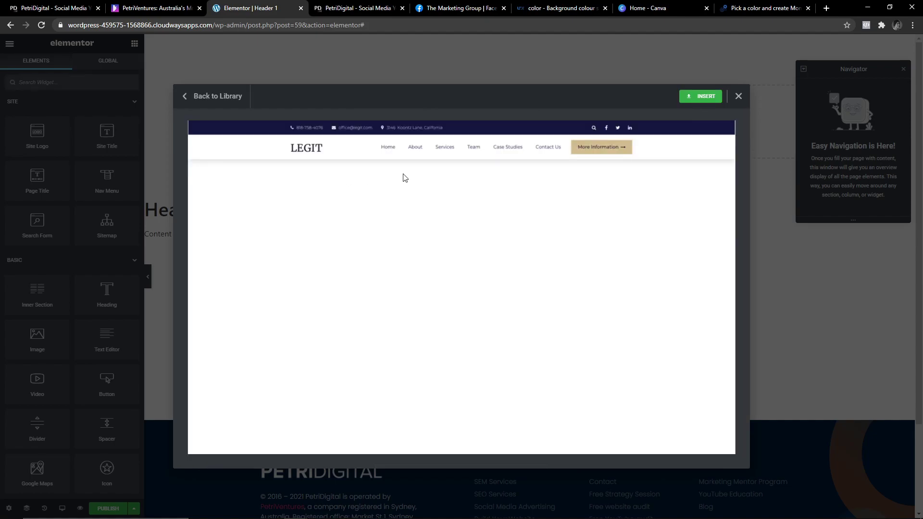
{"action": "left_click", "coordinate": [705, 97]}
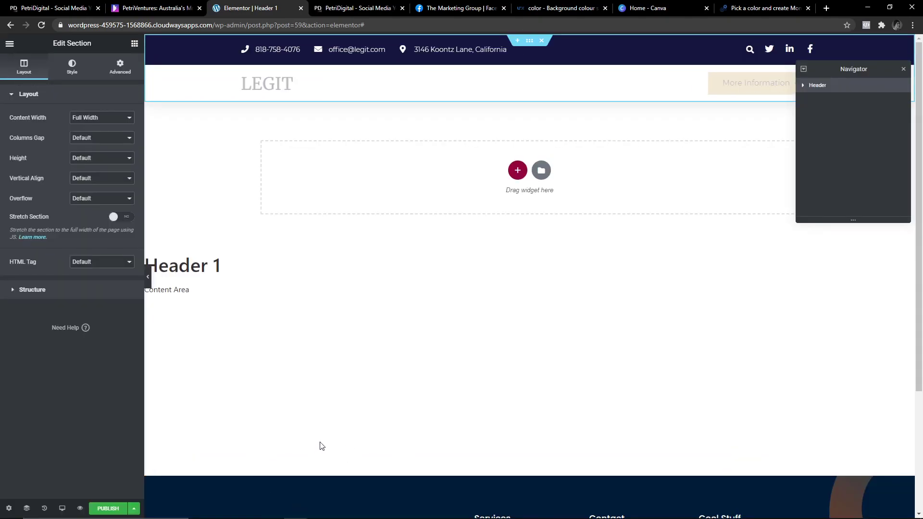
Set the header column's margins to 0.
{"action": "scroll", "coordinate": [342, 448], "scroll_direction": "down", "scroll_amount": 3}
{"action": "scroll", "coordinate": [342, 448], "scroll_direction": "up", "scroll_amount": 3}
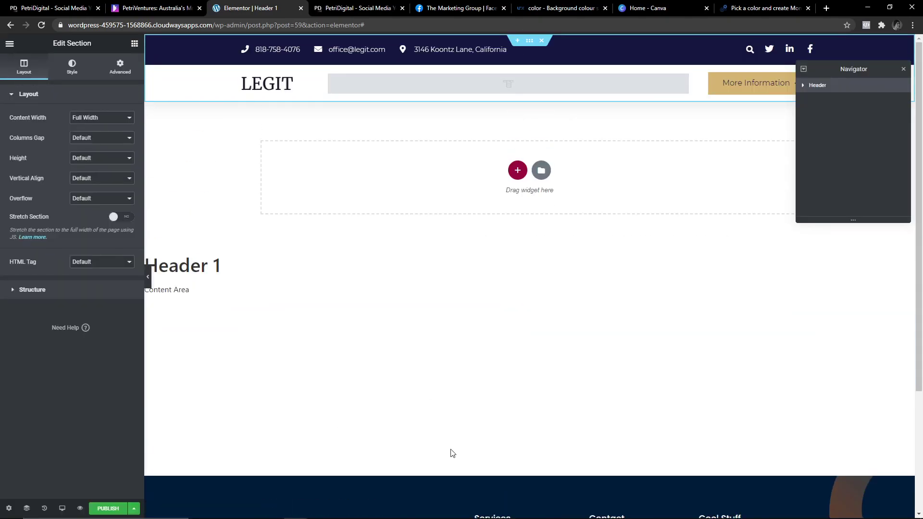
{"action": "scroll", "coordinate": [433, 432], "scroll_direction": "down", "scroll_amount": 3}
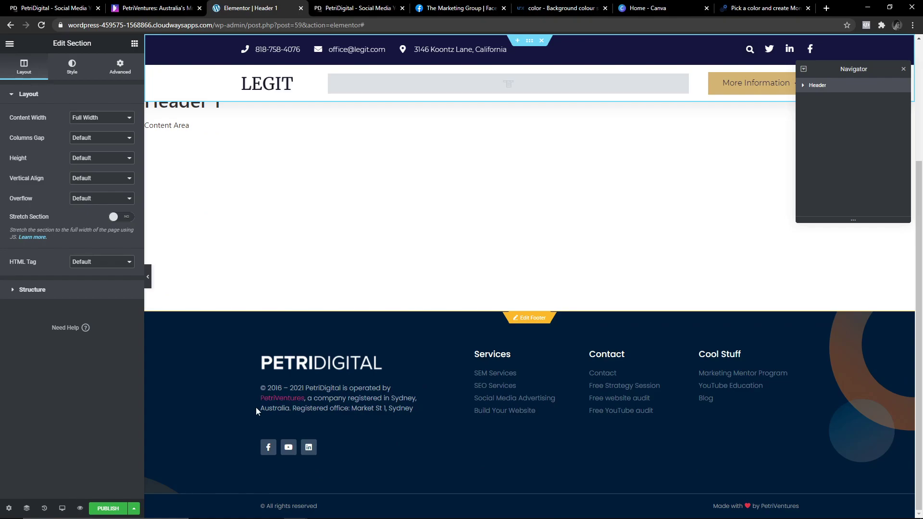
{"action": "left_click", "coordinate": [192, 363]}
{"action": "scroll", "coordinate": [368, 280], "scroll_direction": "up", "scroll_amount": 3}
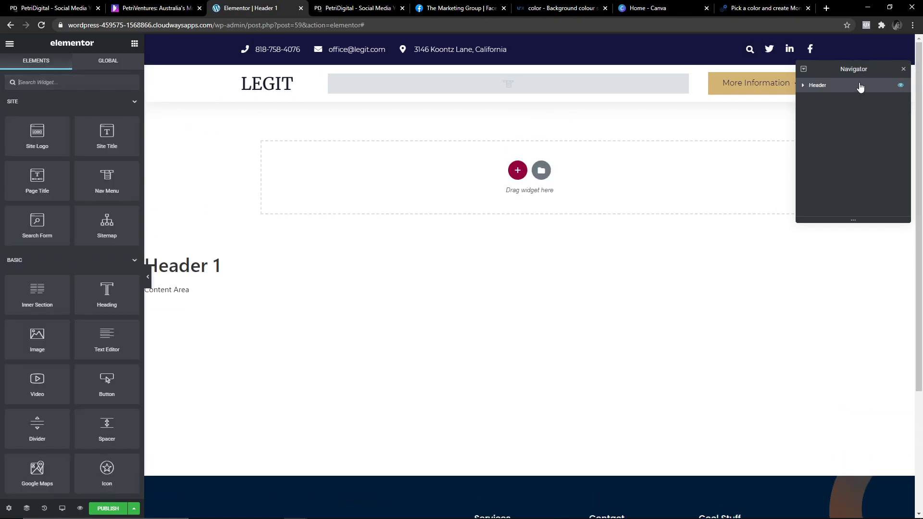
{"action": "left_click_drag", "start_coordinate": [862, 82], "coordinate": [858, 155]}
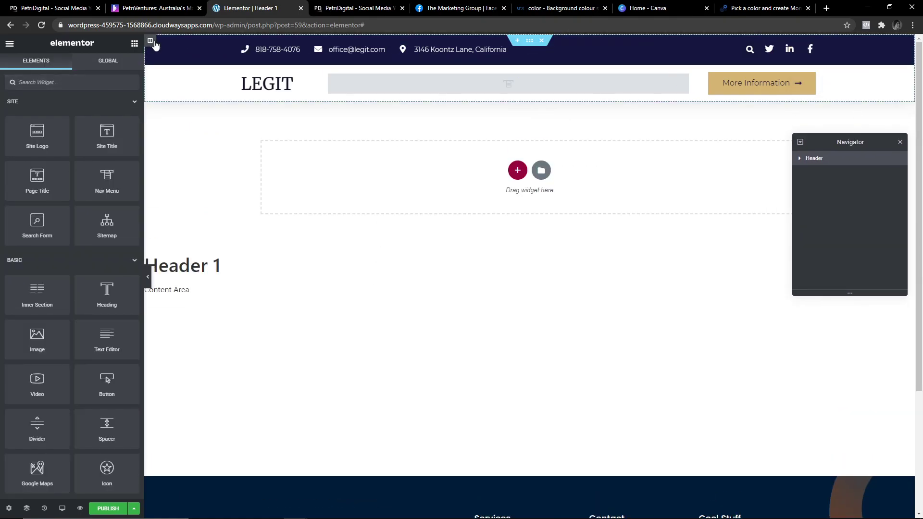
{"action": "left_click", "coordinate": [150, 40]}
{"action": "left_click", "coordinate": [120, 67]}
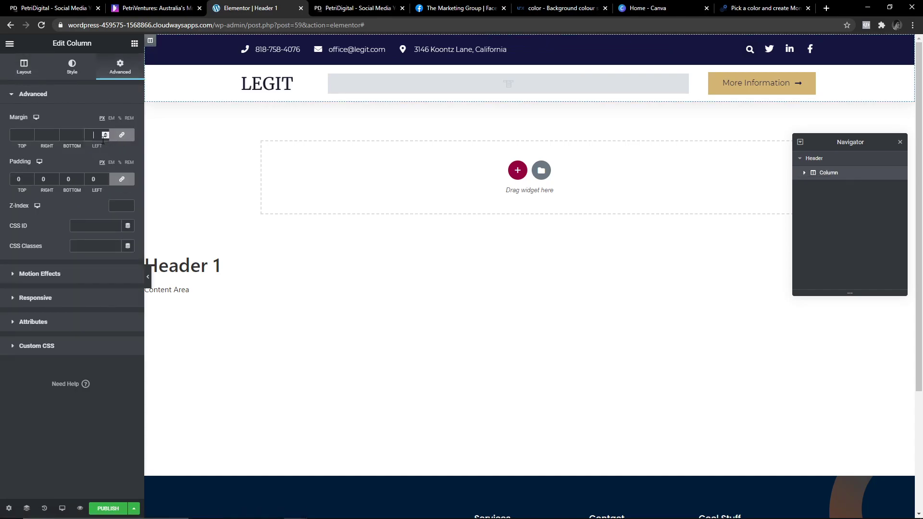
{"action": "type", "text": "0"}
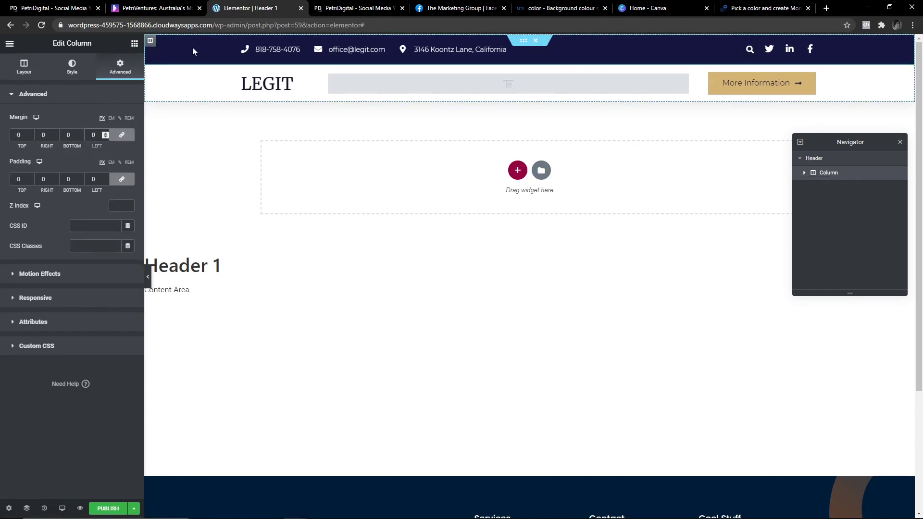
{"action": "left_click", "coordinate": [24, 66]}
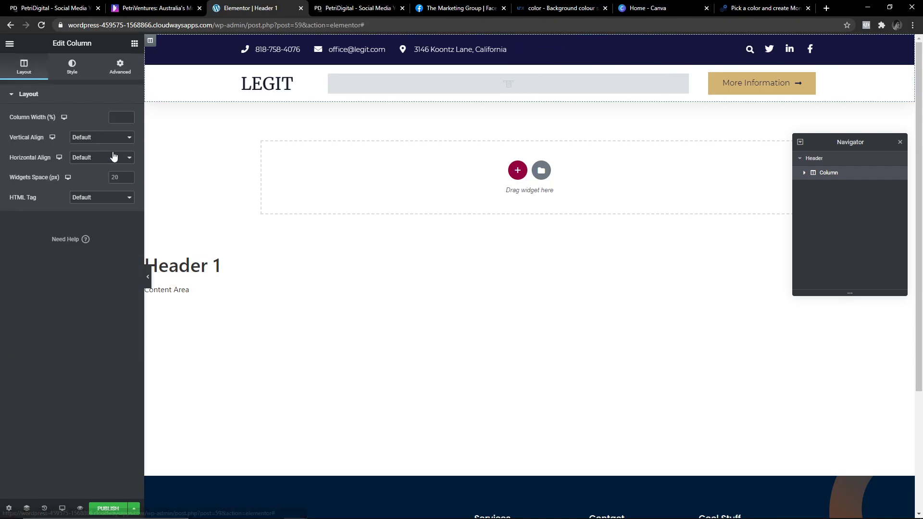
{"action": "left_click", "coordinate": [119, 117]}
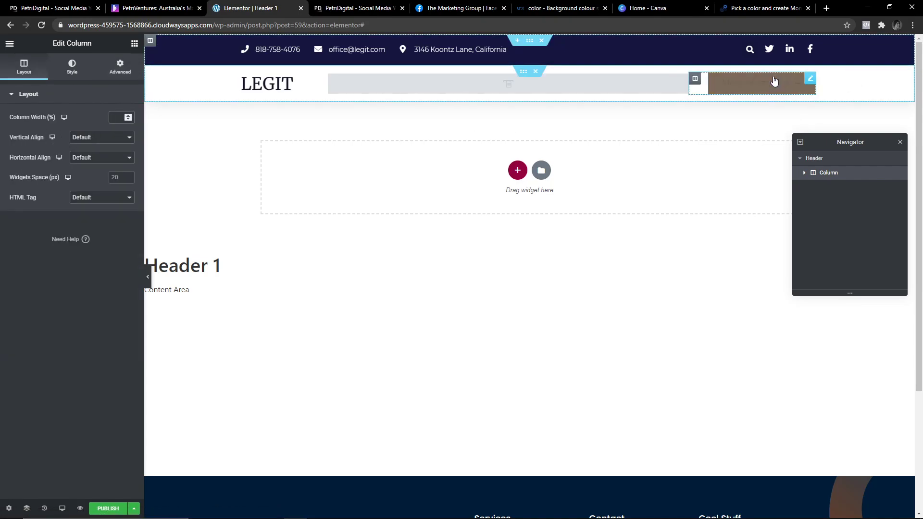
Make the More Information button's text colour dark navy #001C38.
{"action": "left_click", "coordinate": [812, 81]}
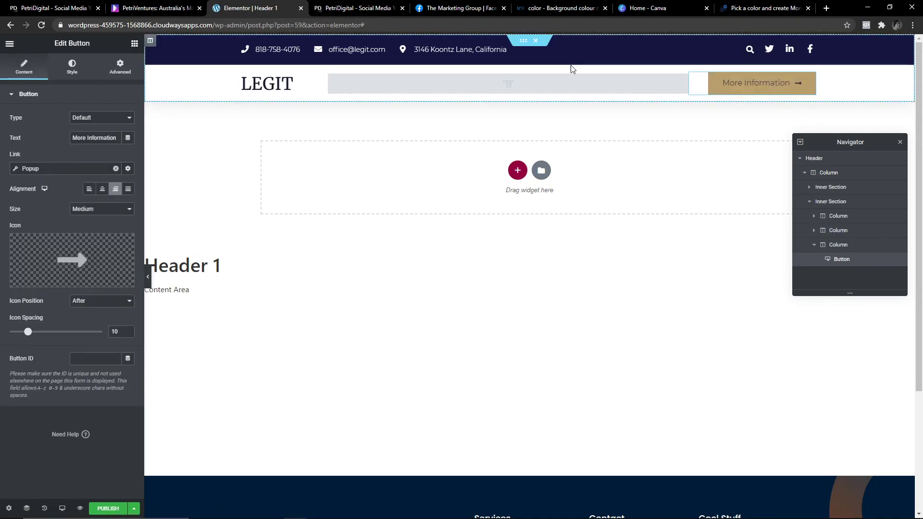
{"action": "left_click", "coordinate": [76, 66]}
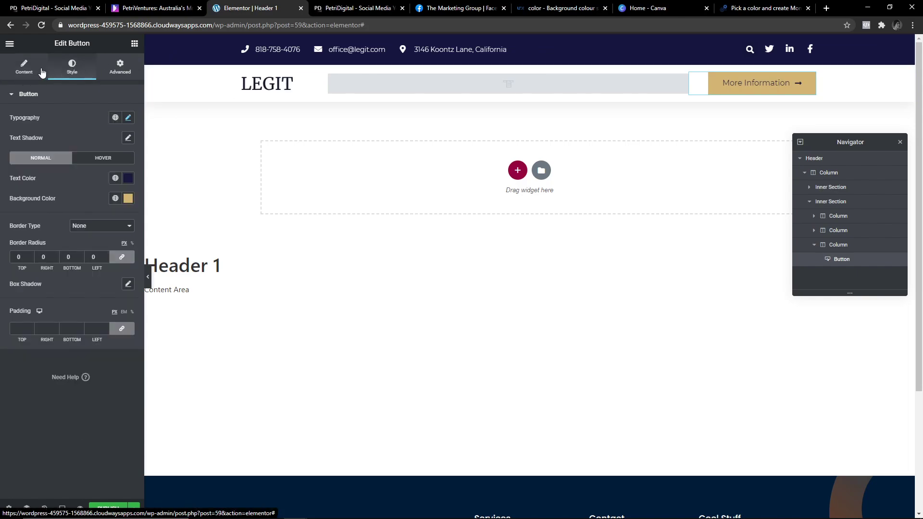
{"action": "left_click", "coordinate": [128, 178]}
{"action": "key", "text": "ctrl+a"}
{"action": "key", "text": "ctrl+v"}
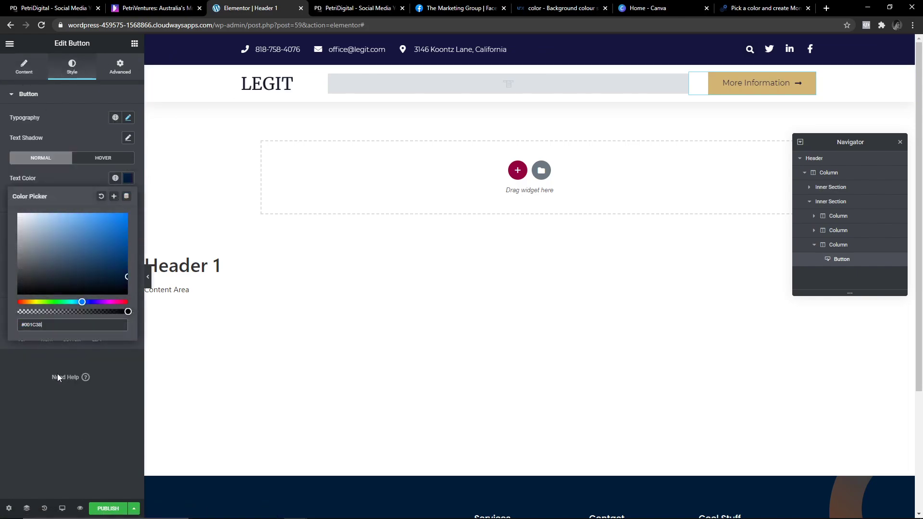
{"action": "left_click", "coordinate": [82, 408]}
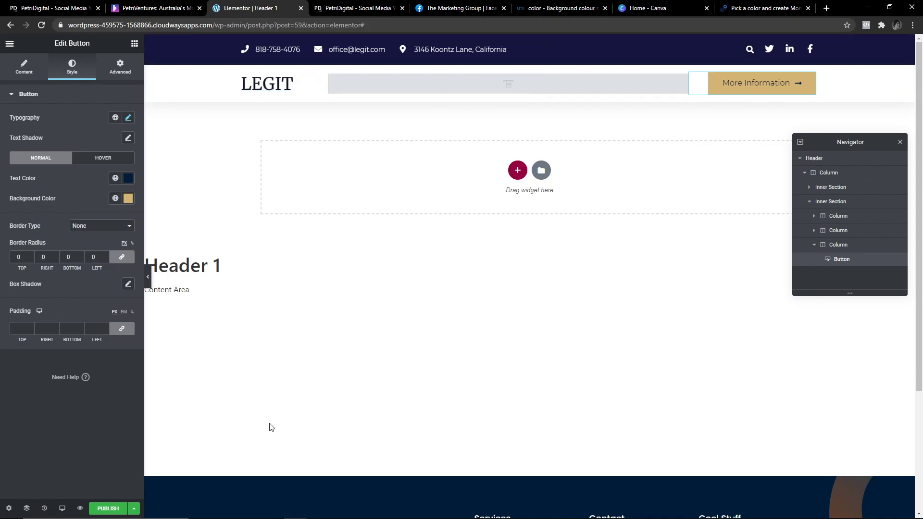
Select the top bar inner section through the Navigator structure tree.
{"action": "left_click", "coordinate": [800, 159]}
{"action": "left_click", "coordinate": [800, 160]}
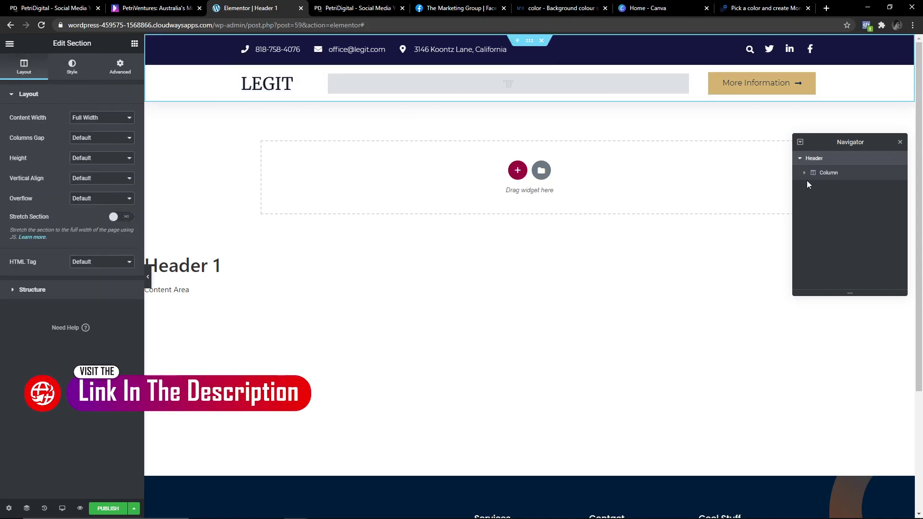
{"action": "left_click", "coordinate": [881, 173]}
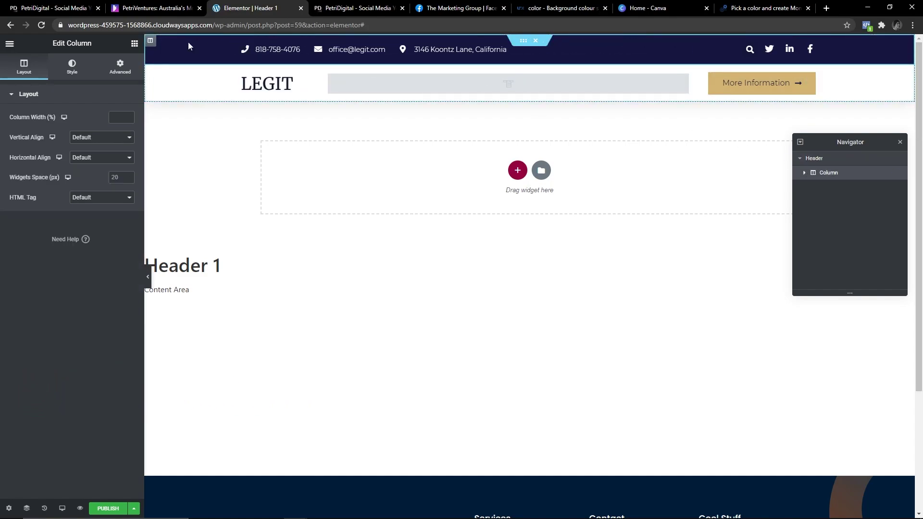
{"action": "left_click", "coordinate": [805, 173]}
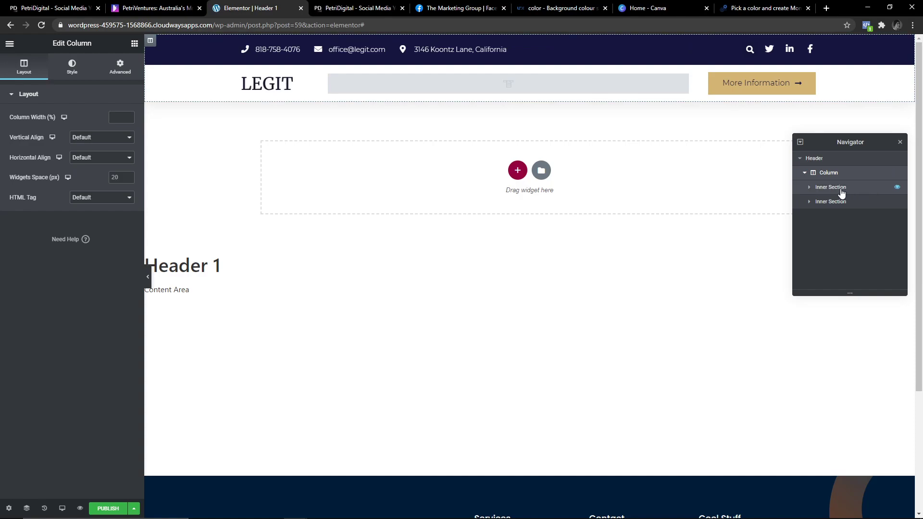
{"action": "left_click", "coordinate": [841, 192]}
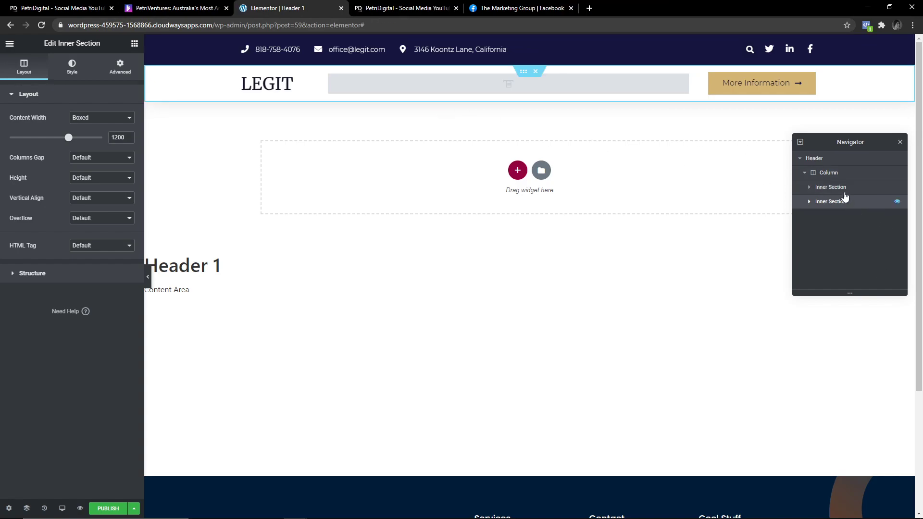
{"action": "left_click", "coordinate": [811, 189]}
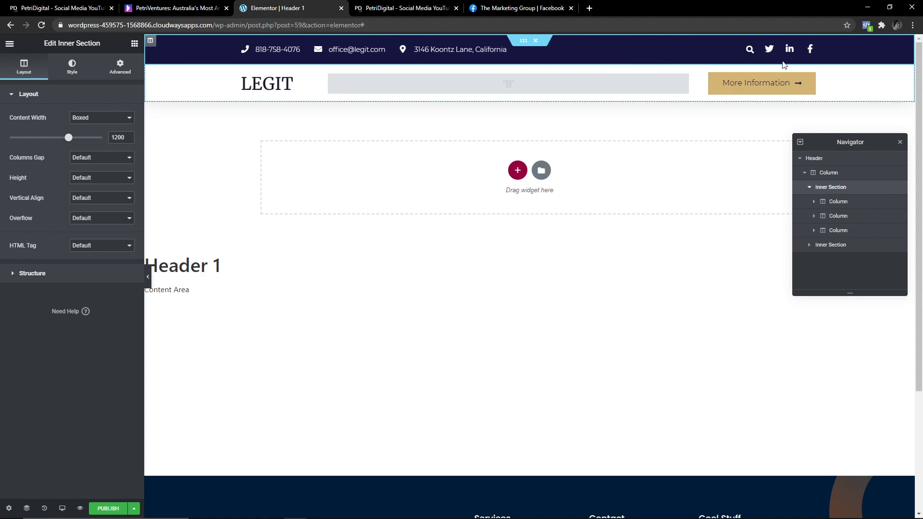
Give the top bar a #001C38 dark navy background colour.
{"action": "scroll", "coordinate": [250, 331], "scroll_direction": "down", "scroll_amount": 3}
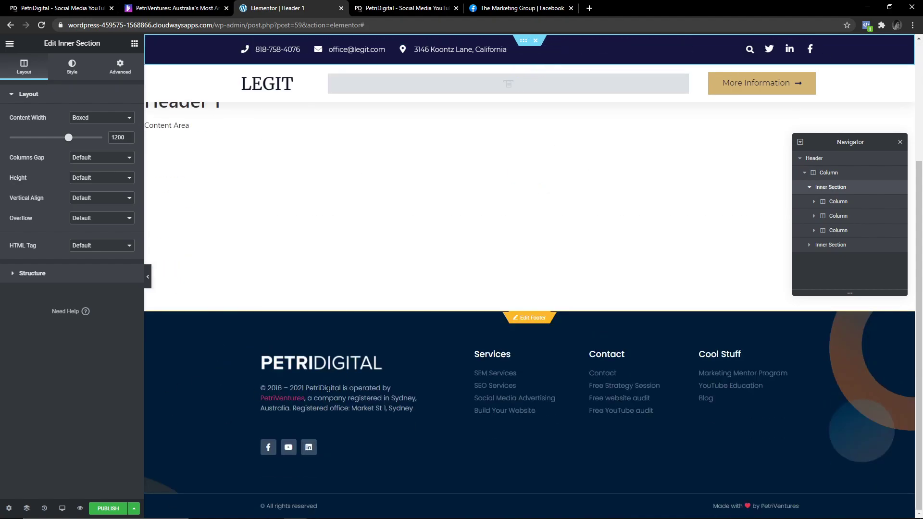
{"action": "scroll", "coordinate": [249, 331], "scroll_direction": "up", "scroll_amount": 3}
{"action": "left_click", "coordinate": [73, 66]}
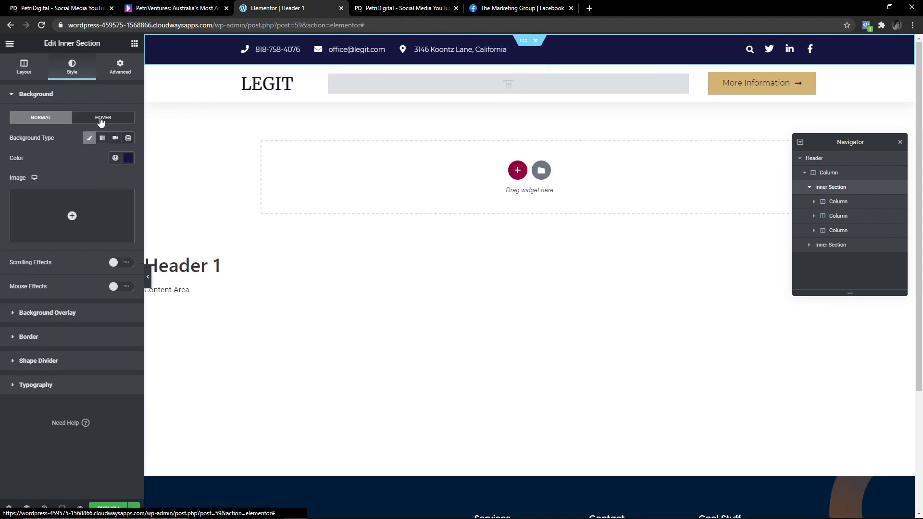
{"action": "left_click", "coordinate": [128, 158]}
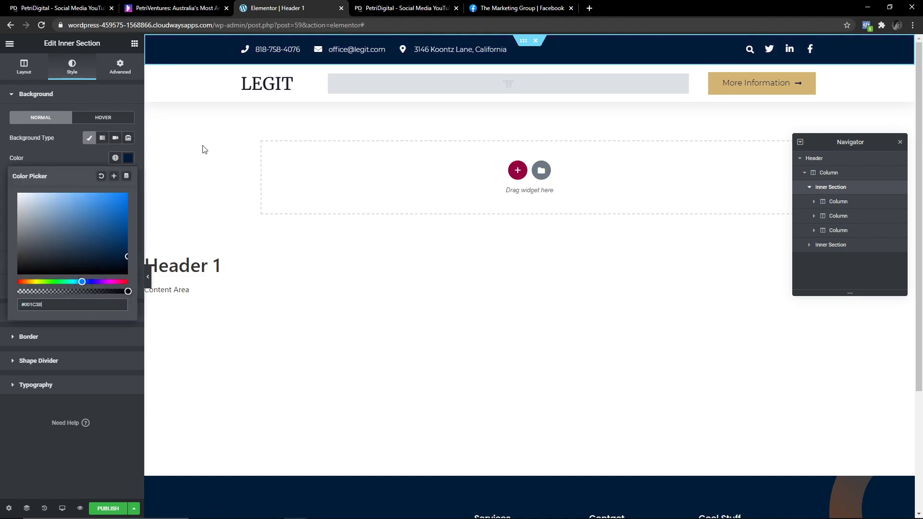
{"action": "scroll", "coordinate": [203, 150], "scroll_direction": "down", "scroll_amount": 3}
{"action": "scroll", "coordinate": [202, 150], "scroll_direction": "up", "scroll_amount": 3}
{"action": "left_click", "coordinate": [59, 159]}
{"action": "scroll", "coordinate": [298, 435], "scroll_direction": "down", "scroll_amount": 3}
{"action": "scroll", "coordinate": [317, 434], "scroll_direction": "up", "scroll_amount": 3}
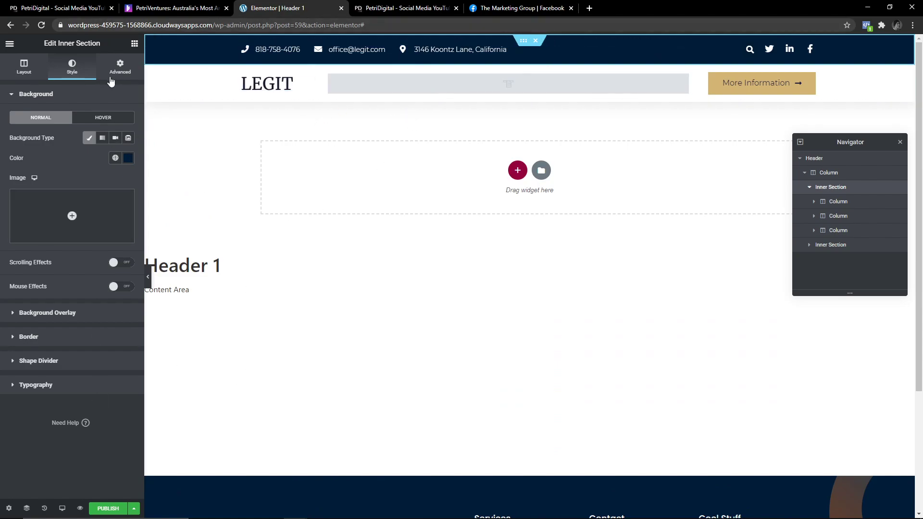
In Site Settings > Global Colors, add 'Background :D' as #001C38 and save.
{"action": "left_click", "coordinate": [9, 45]}
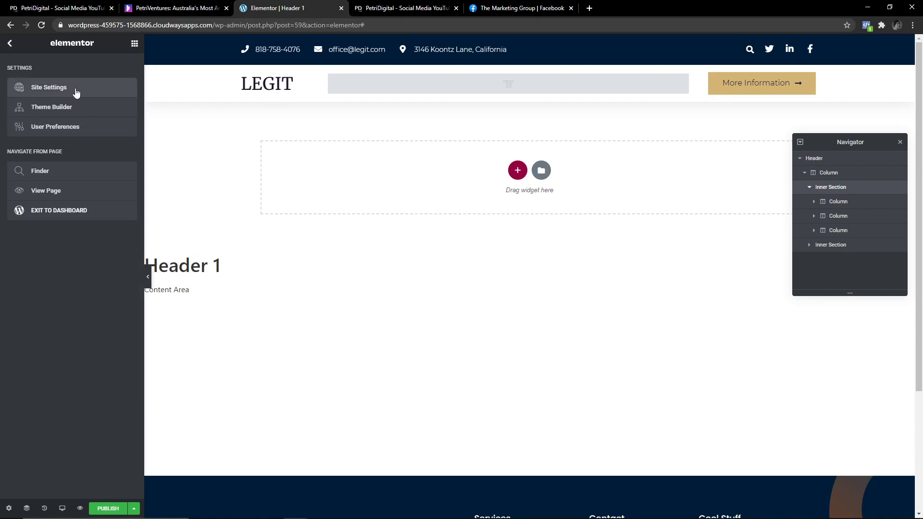
{"action": "left_click", "coordinate": [74, 88]}
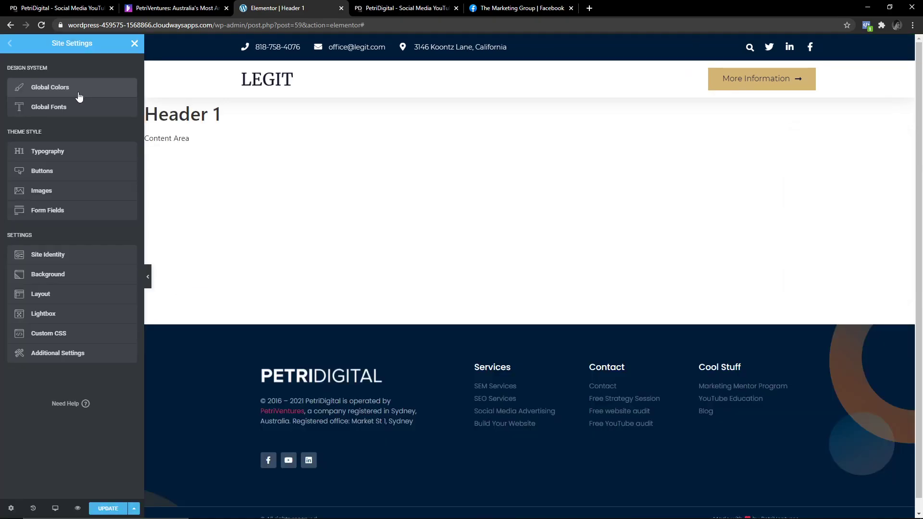
{"action": "left_click", "coordinate": [55, 91]}
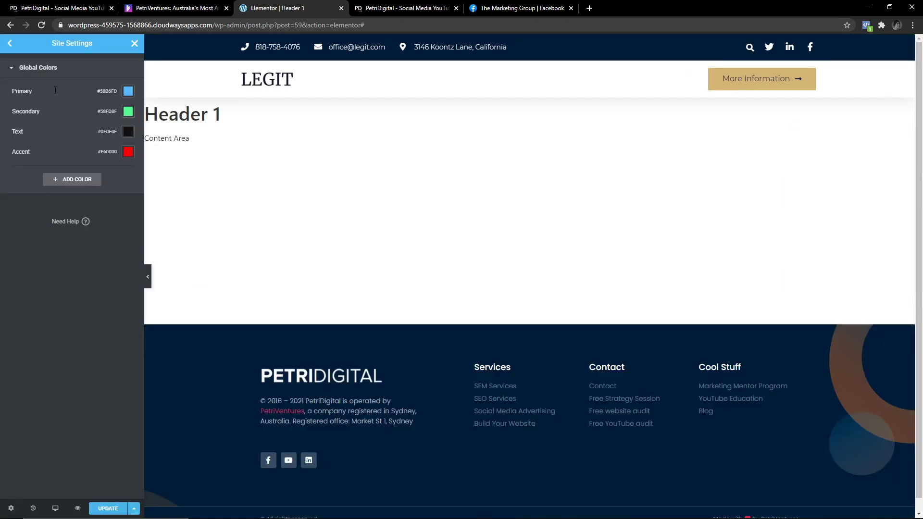
{"action": "left_click", "coordinate": [72, 180]}
{"action": "left_click", "coordinate": [128, 173]}
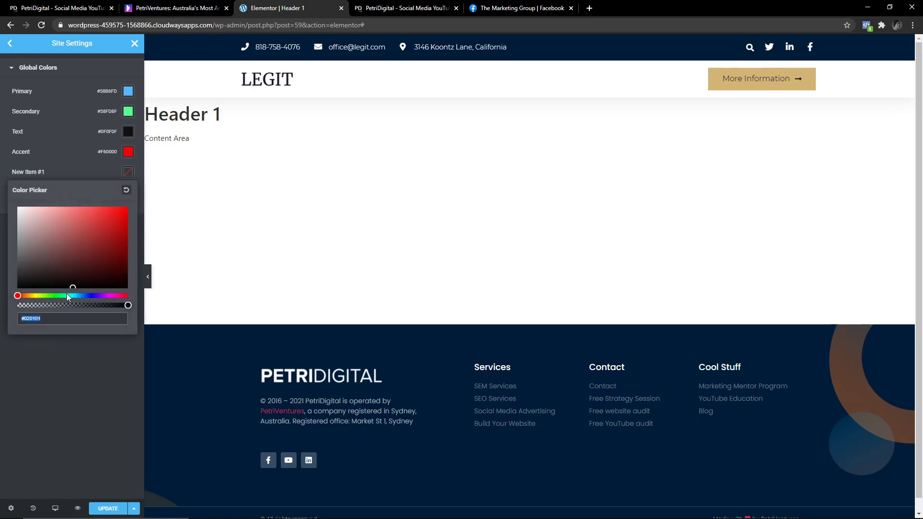
{"action": "type", "text": "#001C38"}
{"action": "left_click", "coordinate": [41, 173]}
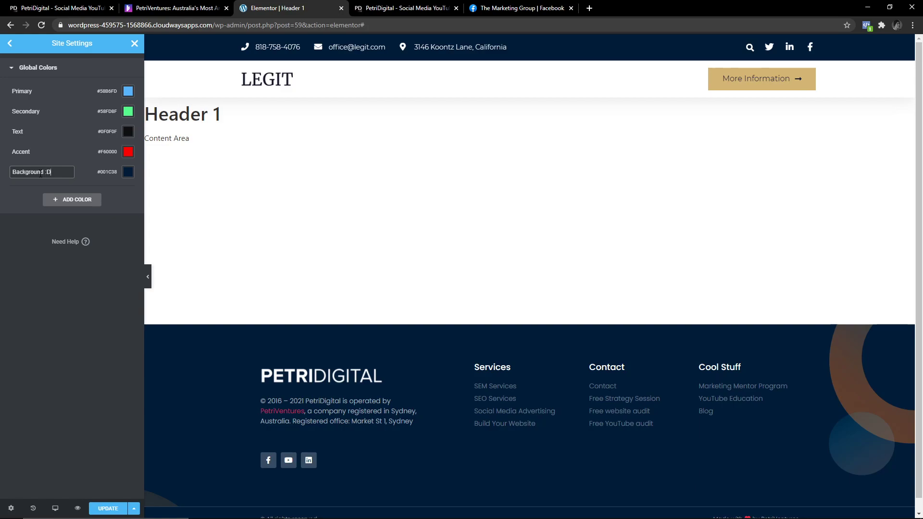
{"action": "key", "text": "Return"}
{"action": "key", "text": "ctrl+s"}
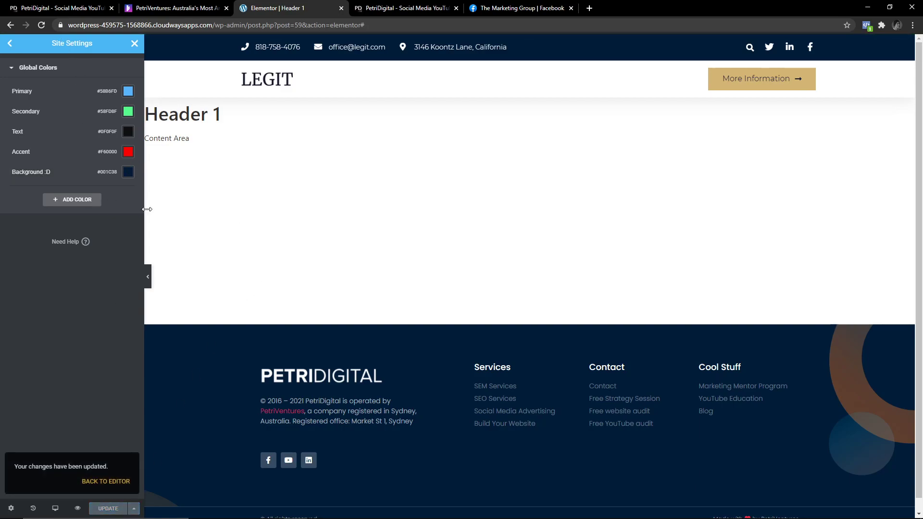
{"action": "scroll", "coordinate": [227, 345], "scroll_direction": "down", "scroll_amount": 1}
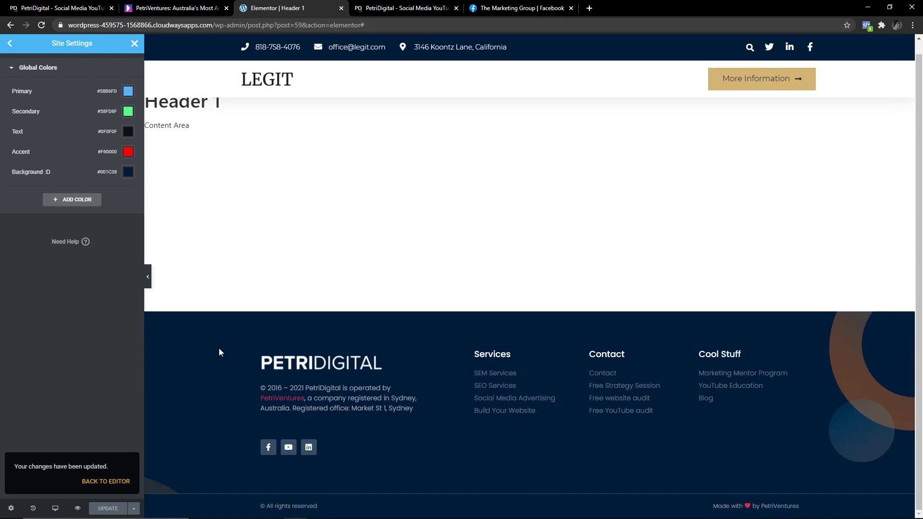
{"action": "scroll", "coordinate": [211, 289], "scroll_direction": "up", "scroll_amount": 1}
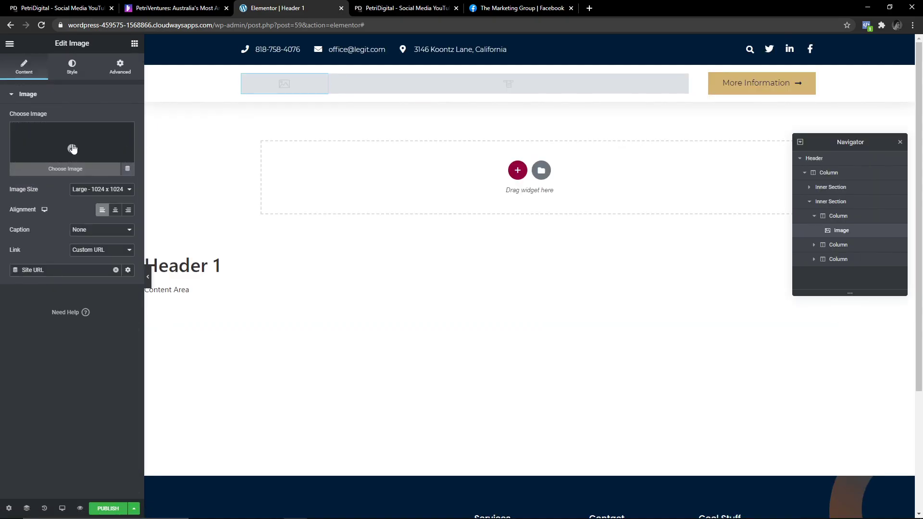
Replace the header logo with PetriDigital-Crop at Medium 300 x 300 size.
{"action": "left_click", "coordinate": [72, 148]}
{"action": "left_click", "coordinate": [56, 162]}
{"action": "left_click", "coordinate": [278, 162]}
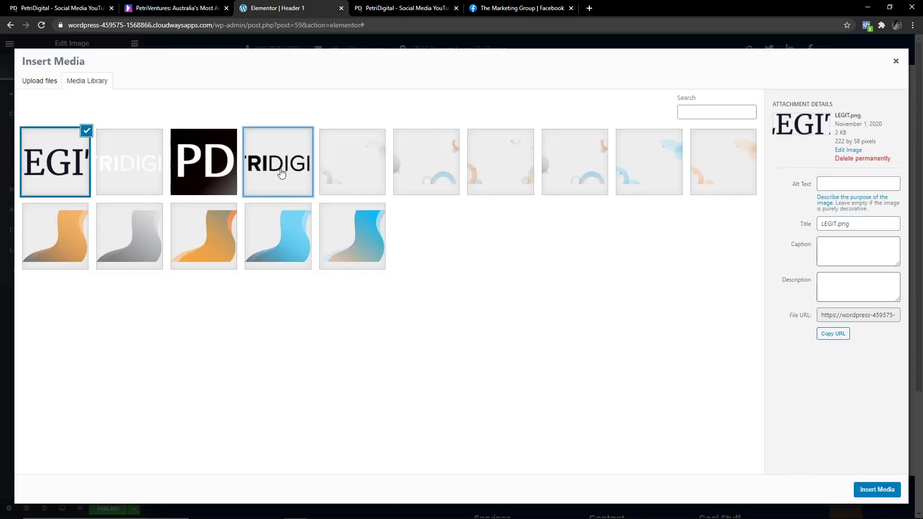
{"action": "left_click", "coordinate": [878, 491]}
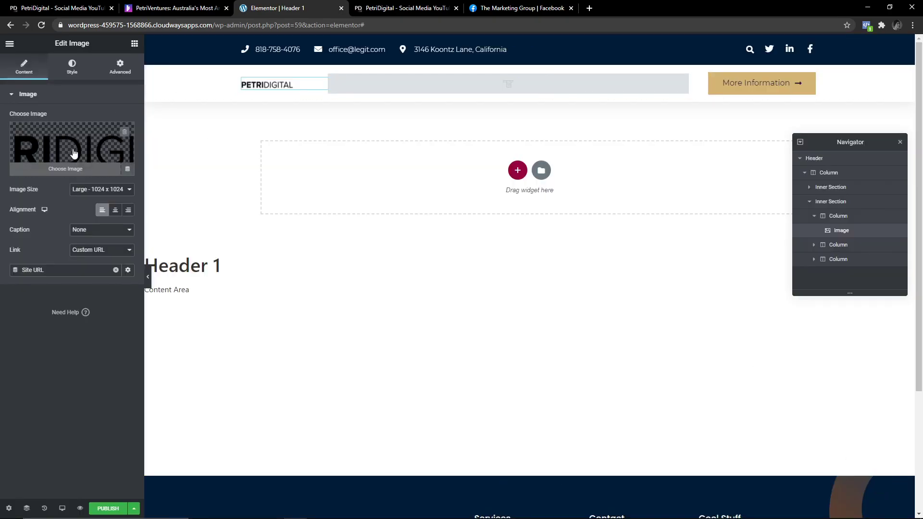
{"action": "left_click", "coordinate": [101, 189]}
{"action": "left_click", "coordinate": [101, 210]}
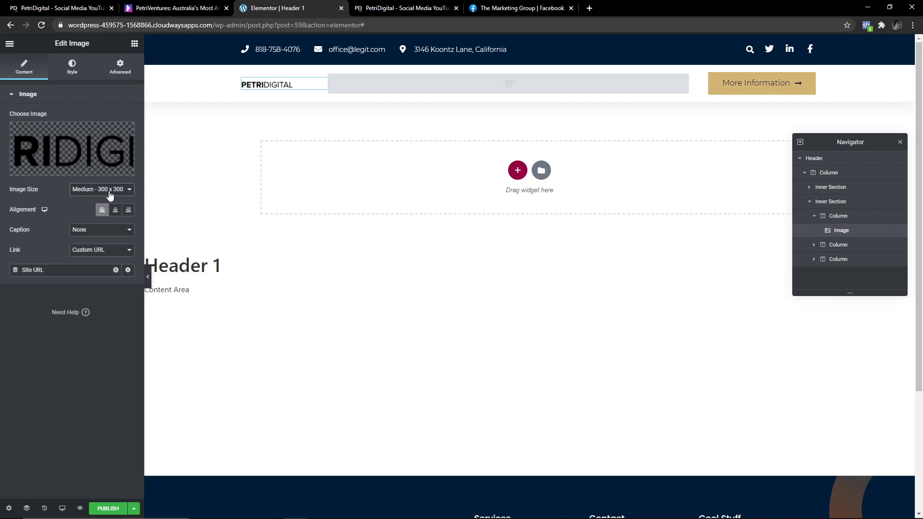
Permanently delete LEGIT.png from the media library, leaving the logo unchanged.
{"action": "left_click", "coordinate": [70, 145]}
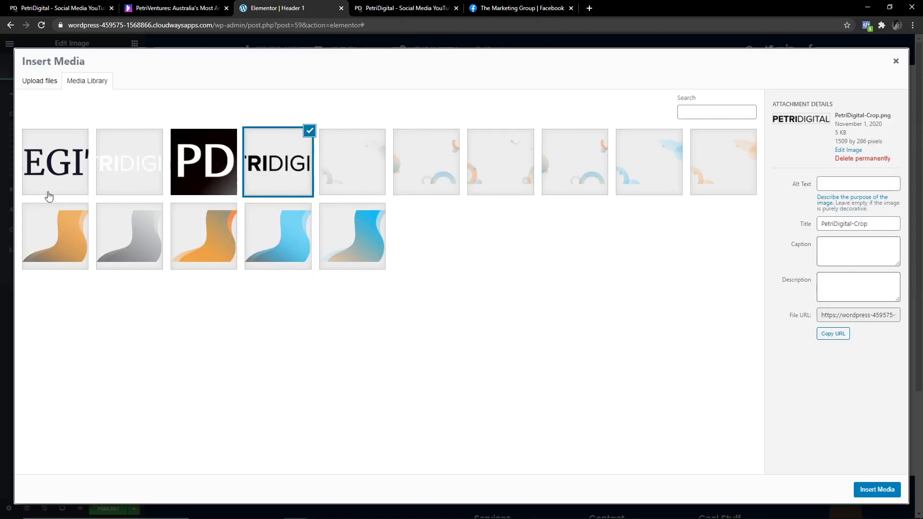
{"action": "left_click", "coordinate": [56, 174]}
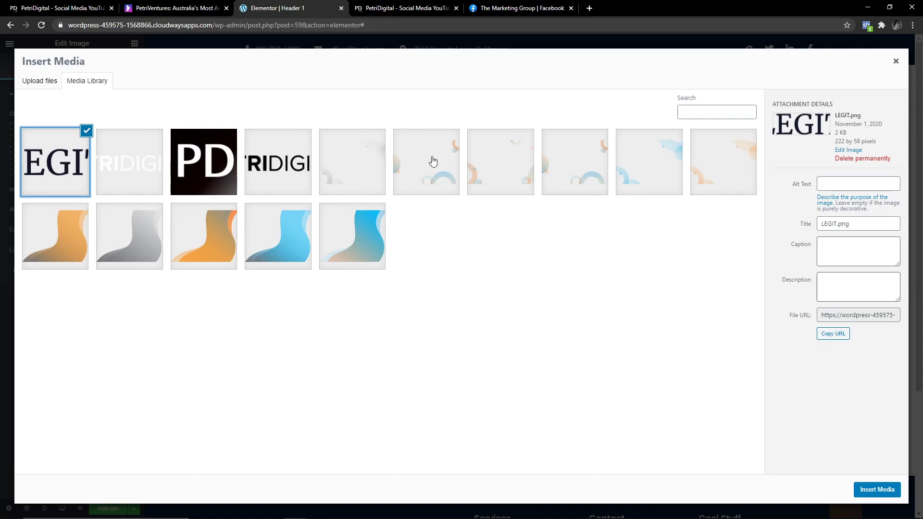
{"action": "left_click", "coordinate": [144, 152]}
{"action": "left_click", "coordinate": [55, 163]}
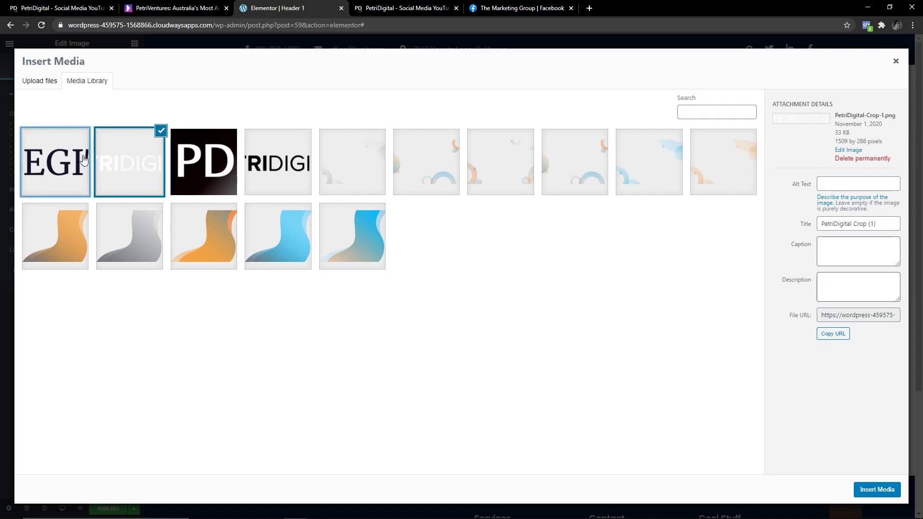
{"action": "left_click", "coordinate": [862, 159]}
{"action": "left_click", "coordinate": [522, 98]}
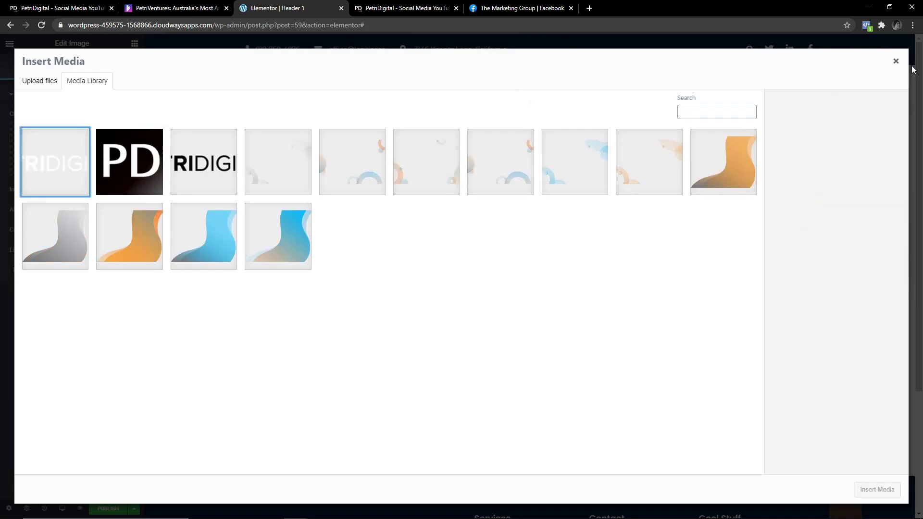
{"action": "key", "text": "Escape"}
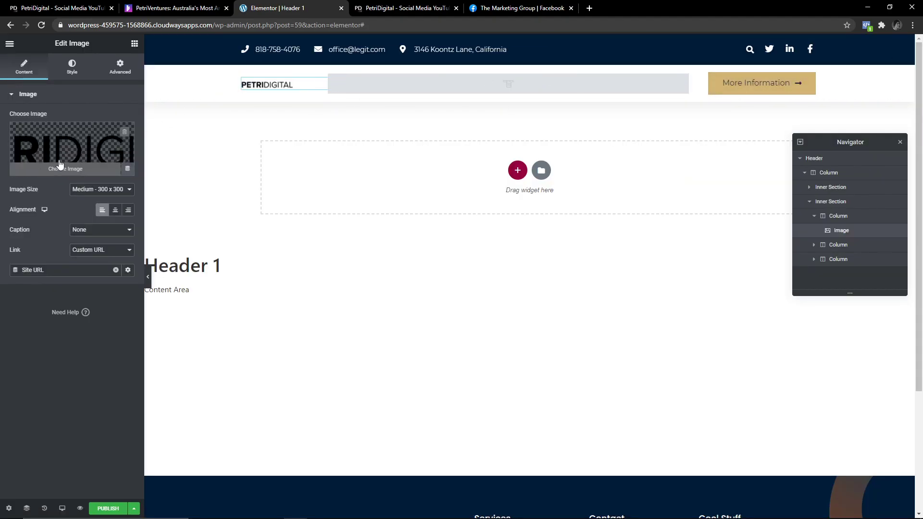
{"action": "left_click", "coordinate": [110, 145]}
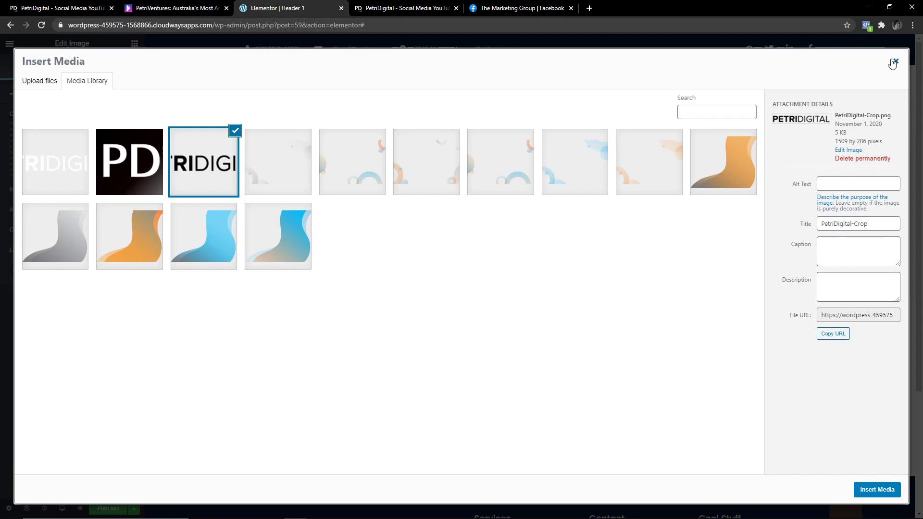
{"action": "left_click", "coordinate": [893, 60]}
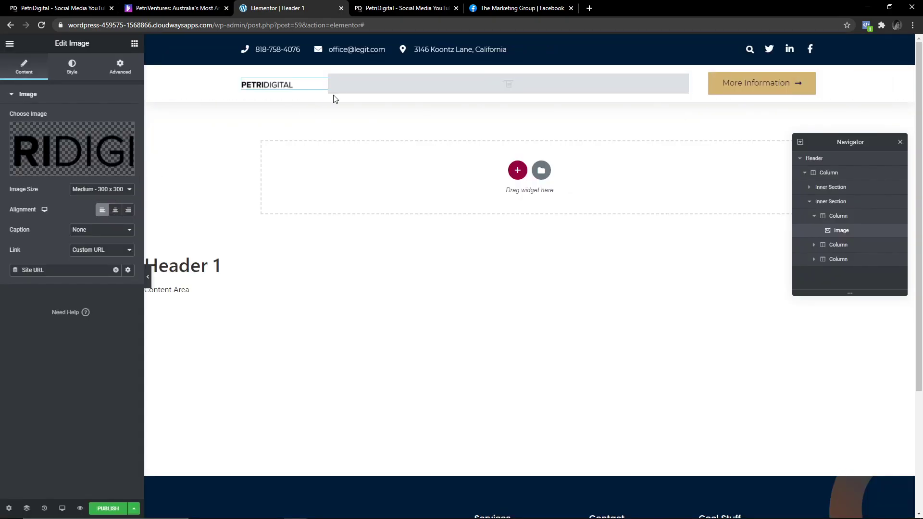
Set the logo's width to 88 and maximum width to 80.
{"action": "left_click", "coordinate": [71, 71]}
{"action": "left_click_drag", "start_coordinate": [9, 176], "coordinate": [77, 171]}
{"action": "left_click_drag", "start_coordinate": [67, 135], "coordinate": [91, 135]}
{"action": "left_click", "coordinate": [84, 171]}
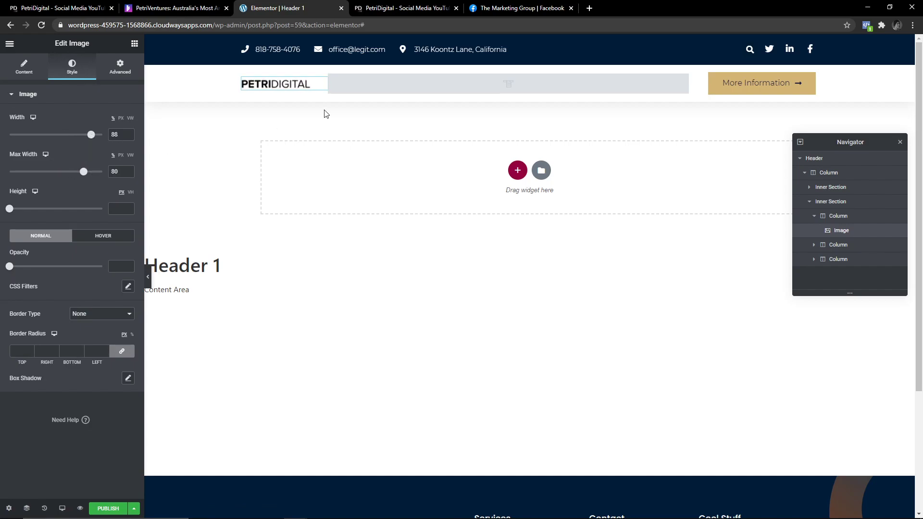
Select the More Information button and apply the global Text colour to its text.
{"action": "left_click", "coordinate": [533, 85]}
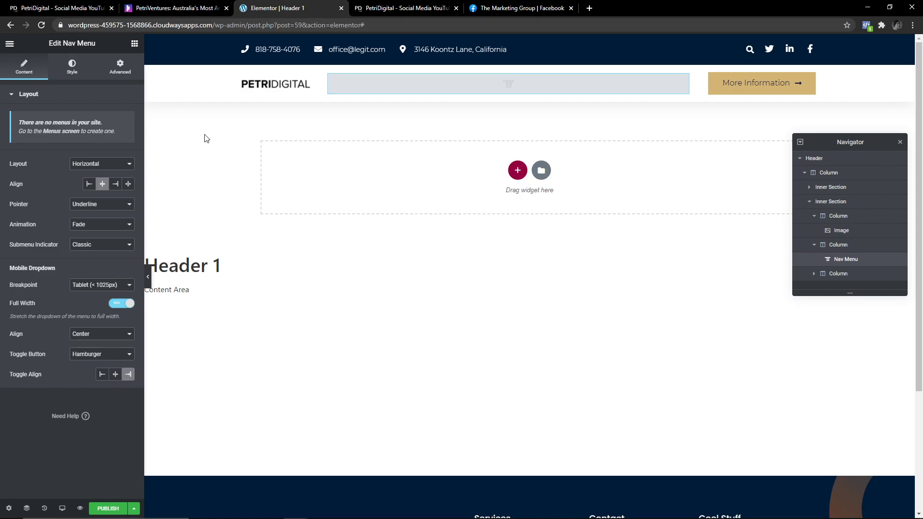
{"action": "left_click", "coordinate": [793, 85]}
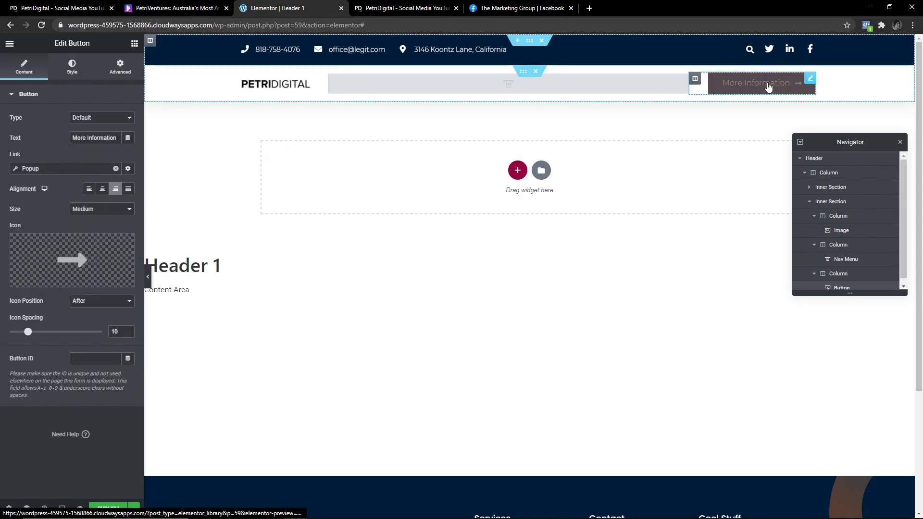
{"action": "left_click", "coordinate": [71, 74]}
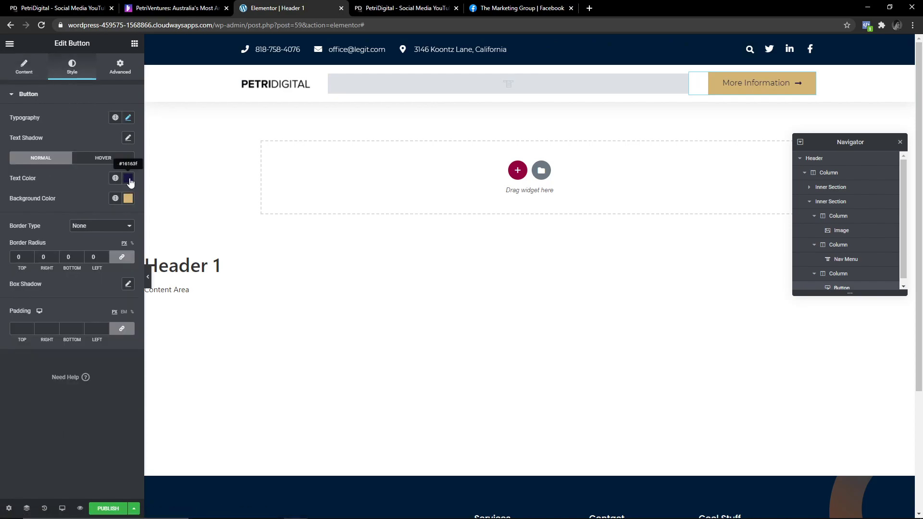
{"action": "left_click", "coordinate": [128, 180]}
{"action": "left_click", "coordinate": [128, 181]}
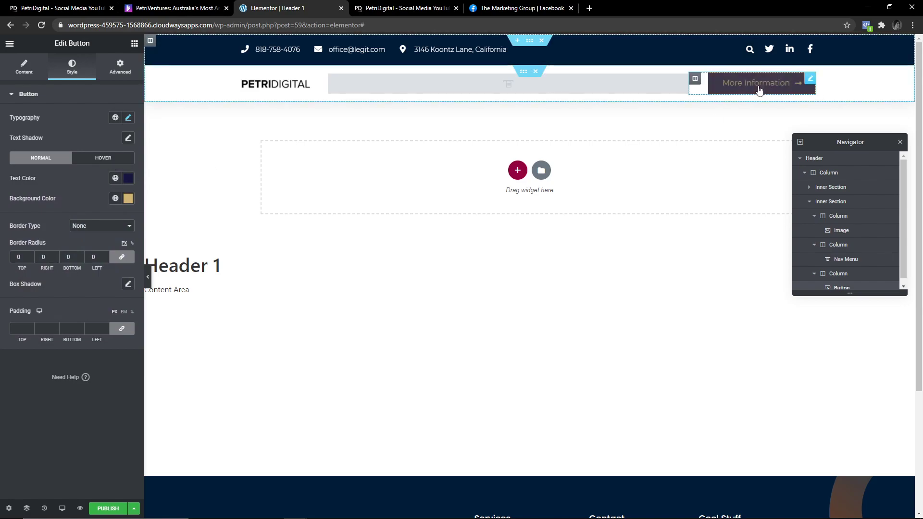
{"action": "left_click", "coordinate": [116, 178]}
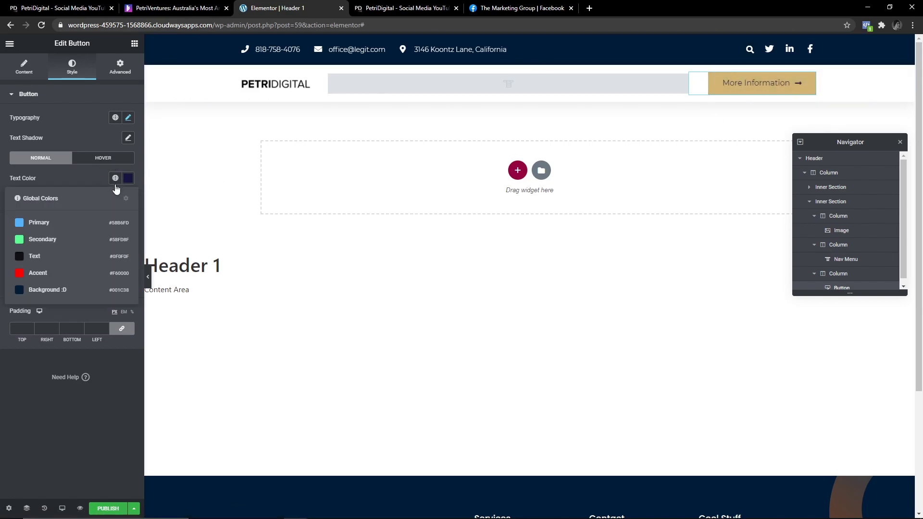
{"action": "left_click", "coordinate": [40, 258]}
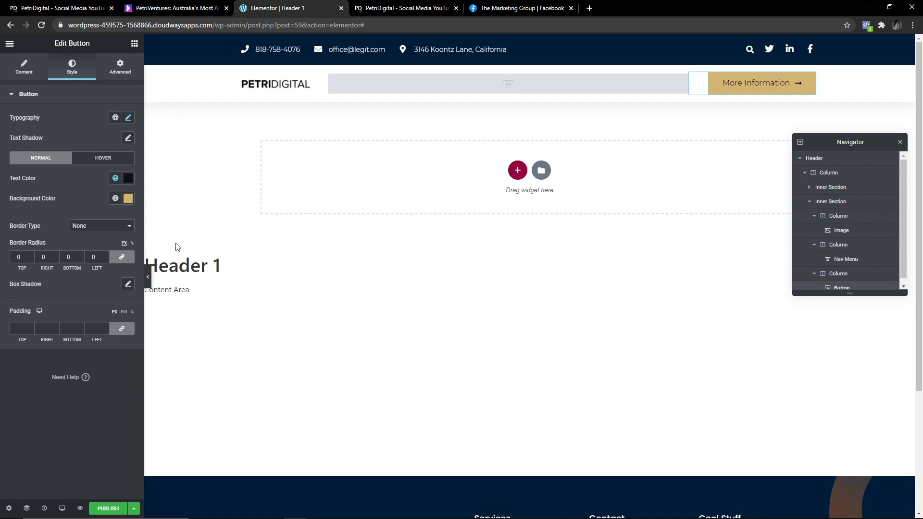
Set the button background to the Background :D navy global and its text to white #FFFFFF.
{"action": "left_click", "coordinate": [115, 199]}
{"action": "left_click", "coordinate": [44, 243]}
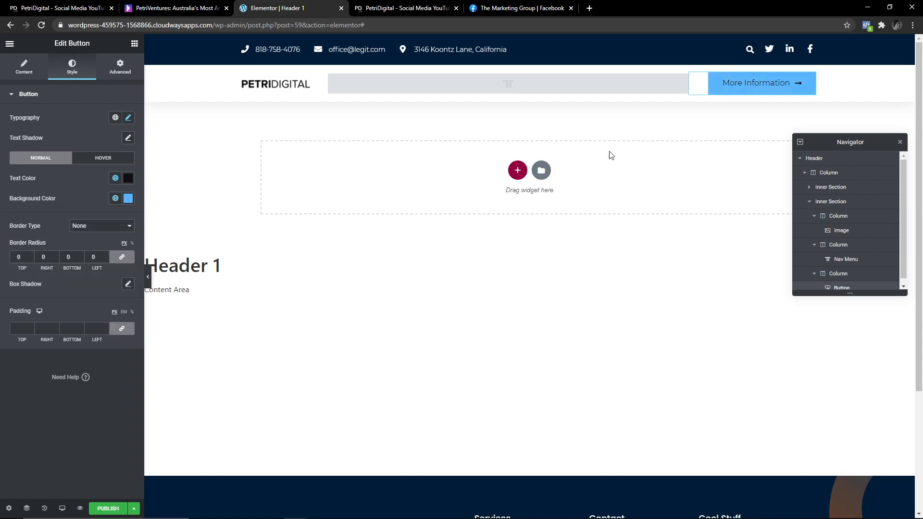
{"action": "left_click", "coordinate": [115, 199]}
{"action": "left_click", "coordinate": [44, 310]}
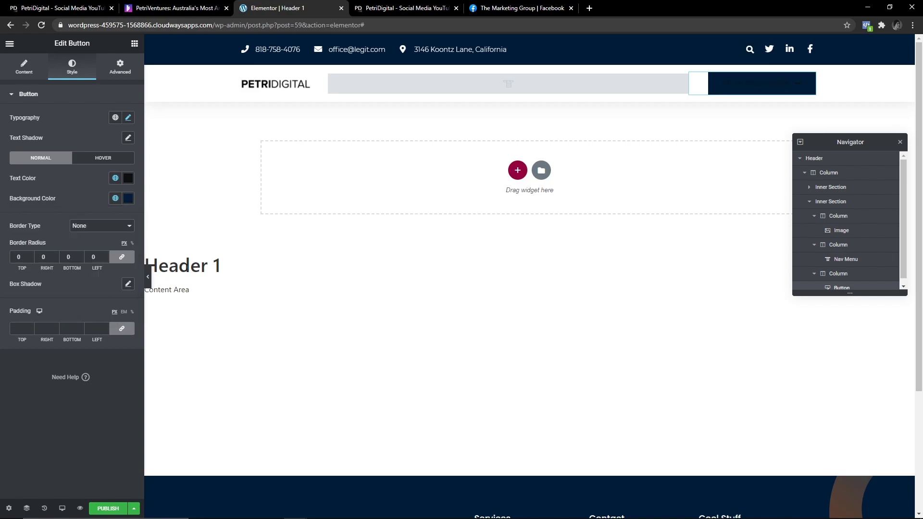
{"action": "left_click", "coordinate": [115, 178]}
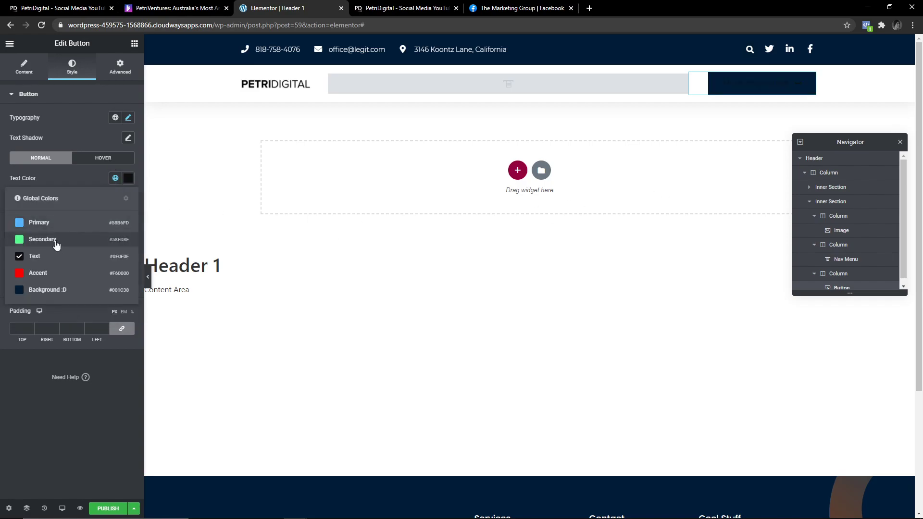
{"action": "left_click", "coordinate": [128, 182]}
{"action": "left_click_drag", "start_coordinate": [18, 288], "coordinate": [5, 198]}
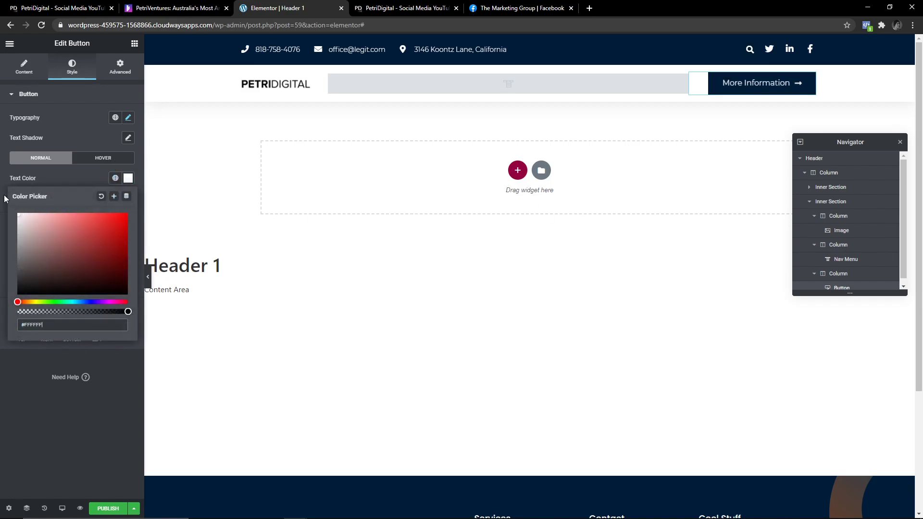
{"action": "left_click", "coordinate": [77, 171]}
{"action": "left_click", "coordinate": [103, 157]}
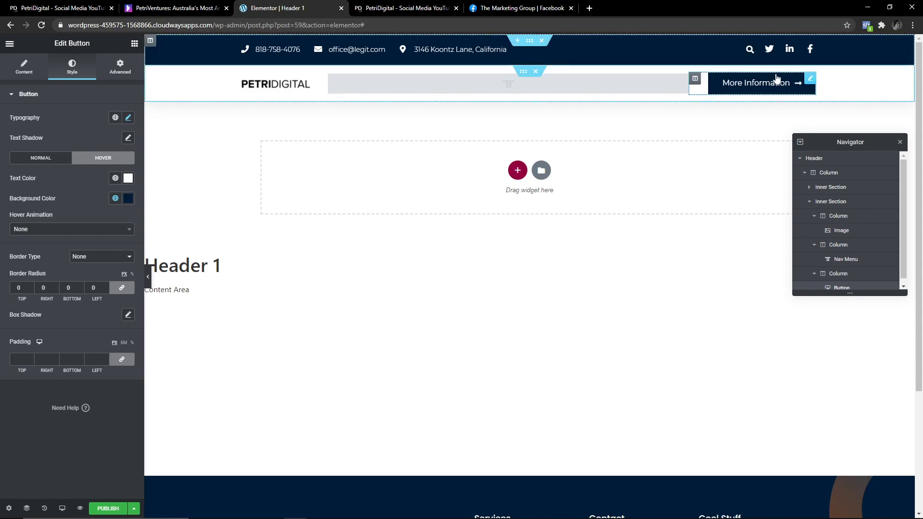
Try bright blue and then black as the More Information button's hover background.
{"action": "left_click", "coordinate": [46, 160]}
{"action": "left_click", "coordinate": [88, 157]}
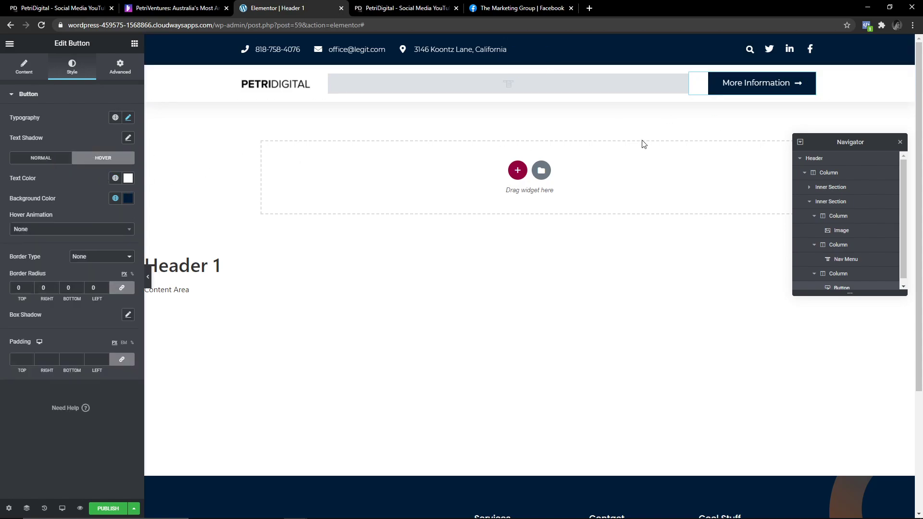
{"action": "left_click", "coordinate": [128, 198]}
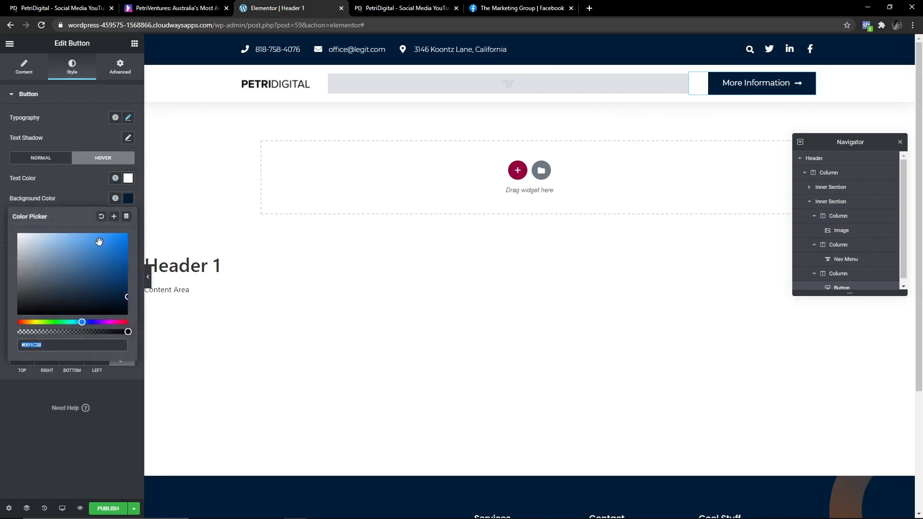
{"action": "left_click_drag", "start_coordinate": [98, 243], "coordinate": [17, 314]}
{"action": "left_click_drag", "start_coordinate": [82, 323], "coordinate": [1, 331]}
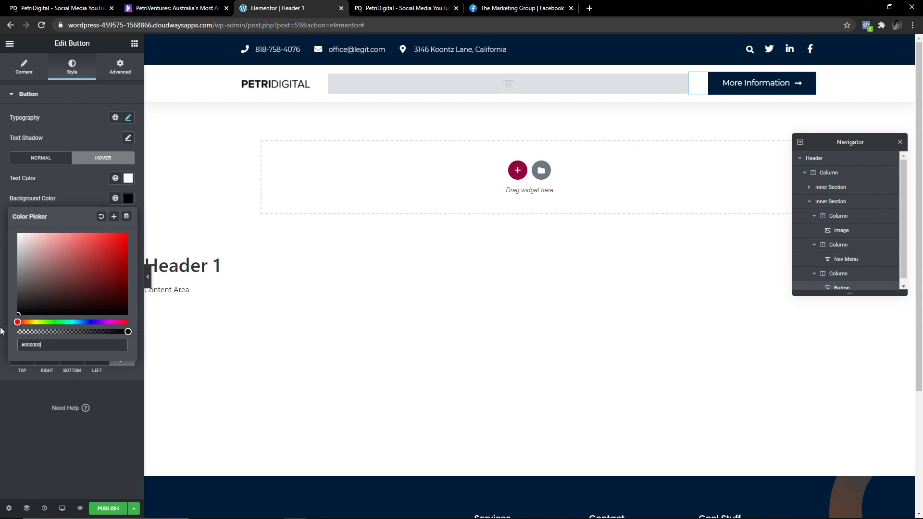
{"action": "left_click", "coordinate": [80, 200]}
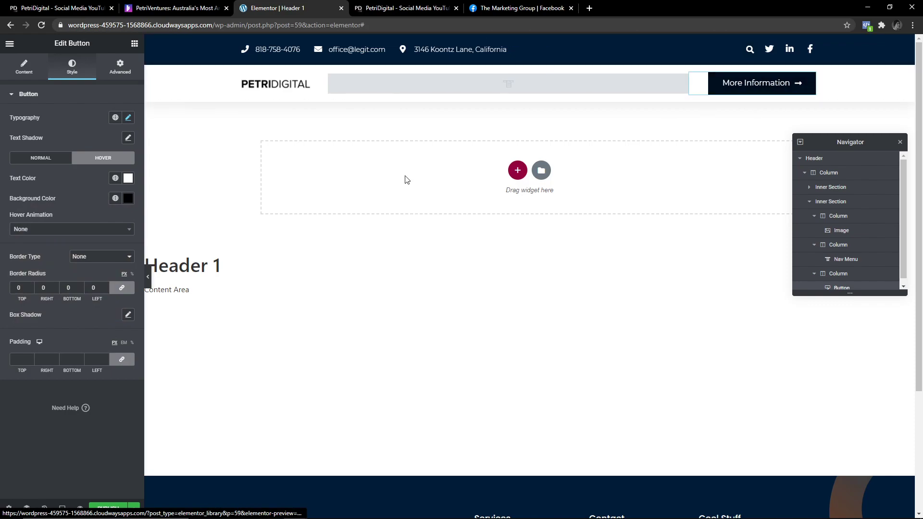
Keep the hover text white and set the hover background to the global navy Background colour.
{"action": "left_click", "coordinate": [128, 179]}
{"action": "left_click_drag", "start_coordinate": [118, 213], "coordinate": [81, 253]}
{"action": "key", "text": "ctrl+z"}
{"action": "key", "text": "ctrl+z"}
{"action": "key", "text": "ctrl+z"}
{"action": "key", "text": "ctrl+z"}
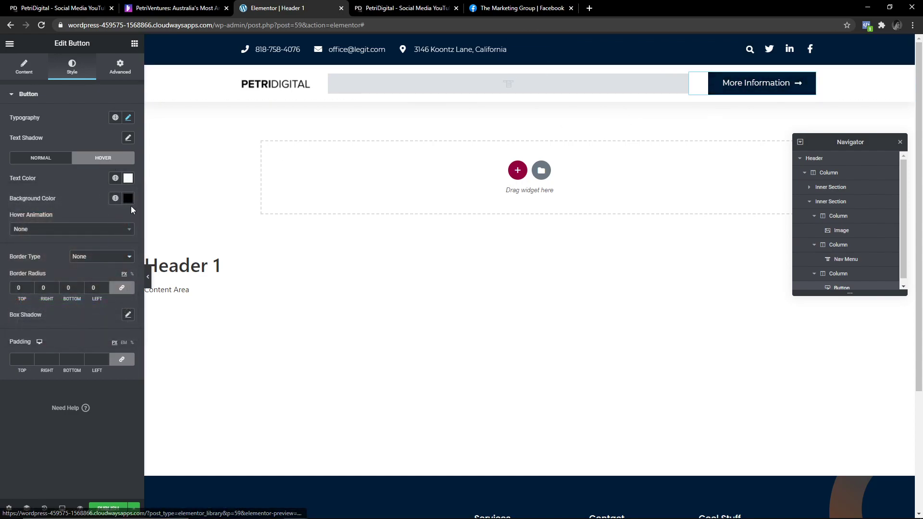
{"action": "left_click", "coordinate": [128, 199]}
{"action": "left_click", "coordinate": [128, 198]}
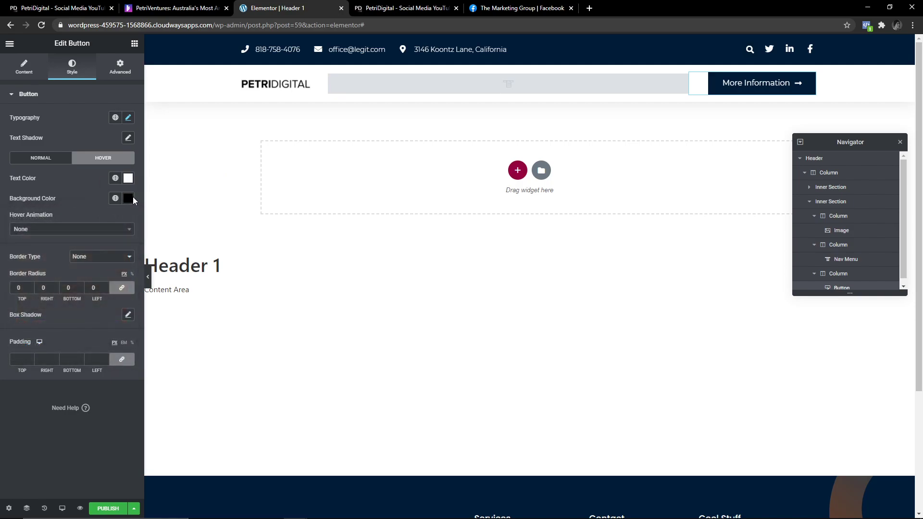
{"action": "left_click", "coordinate": [128, 199]}
{"action": "left_click", "coordinate": [116, 198]}
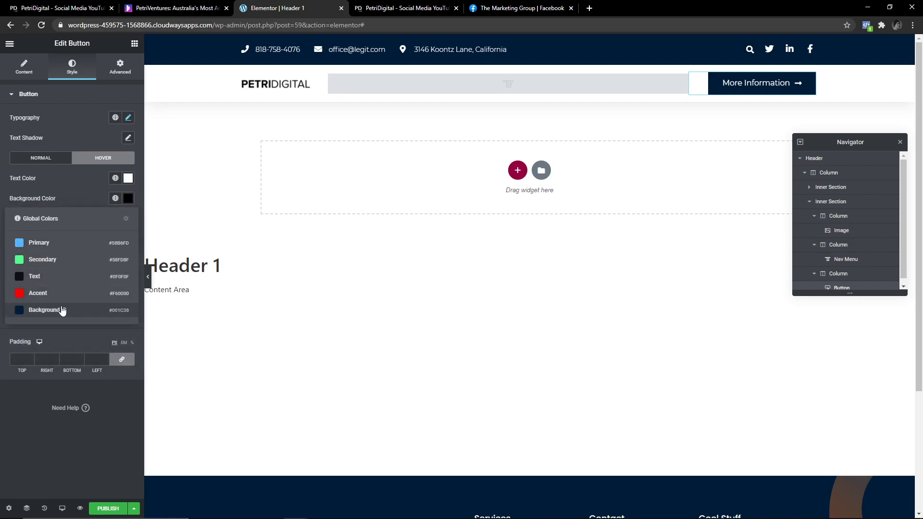
{"action": "left_click", "coordinate": [44, 310]}
Lighten the hover background to a brighter blue, #003E7B, and browse the hover animations.
{"action": "left_click", "coordinate": [42, 158]}
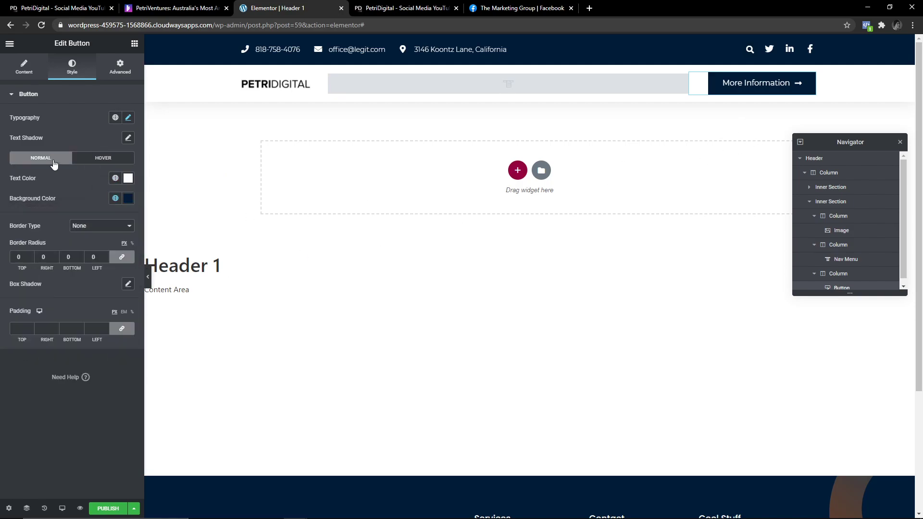
{"action": "left_click", "coordinate": [103, 158]}
{"action": "left_click", "coordinate": [128, 199]}
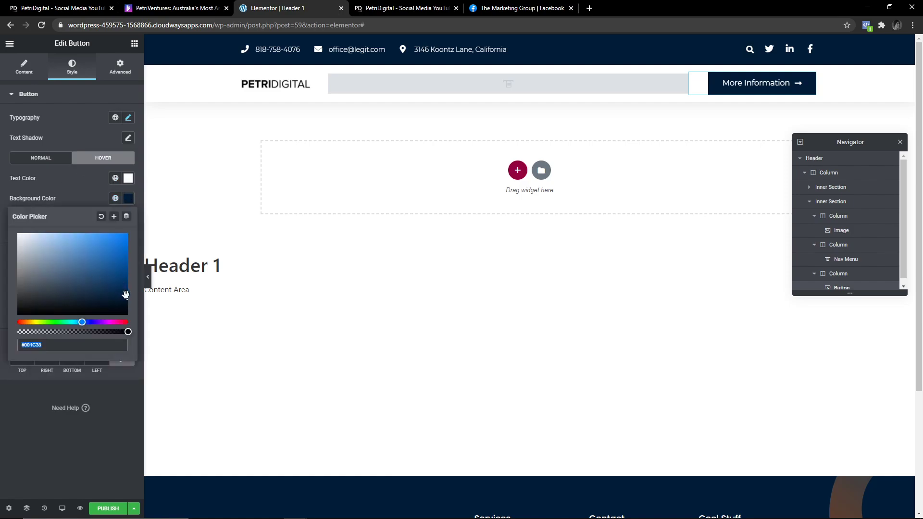
{"action": "left_click_drag", "start_coordinate": [125, 294], "coordinate": [132, 283]}
{"action": "left_click", "coordinate": [90, 212]}
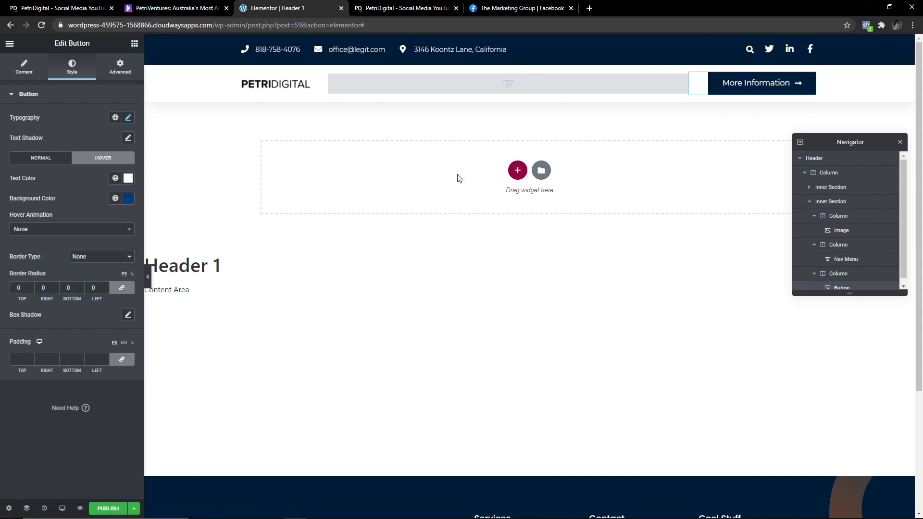
{"action": "left_click", "coordinate": [71, 231]}
{"action": "left_click", "coordinate": [72, 229]}
{"action": "left_click", "coordinate": [67, 231]}
Try the Pulse, Grow and Skew Backward hover animations, then set the animation back to None.
{"action": "left_click", "coordinate": [48, 280]}
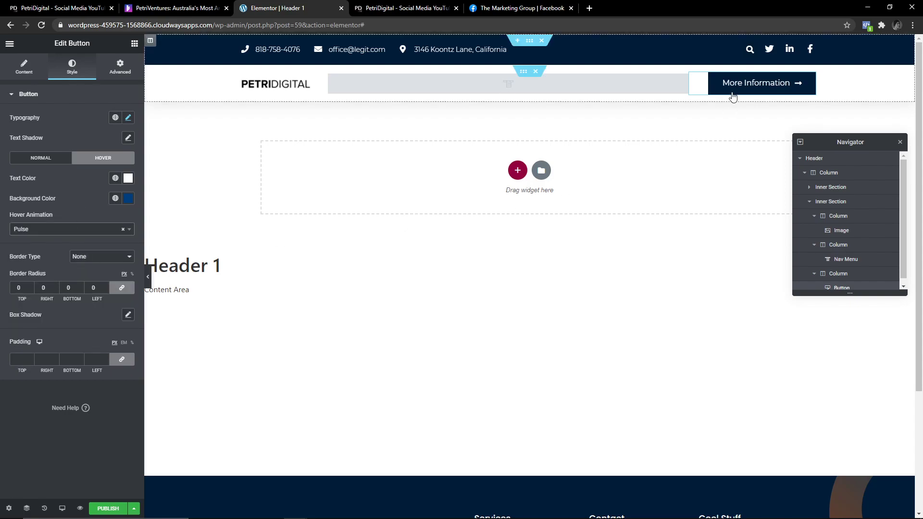
{"action": "left_click", "coordinate": [68, 229]}
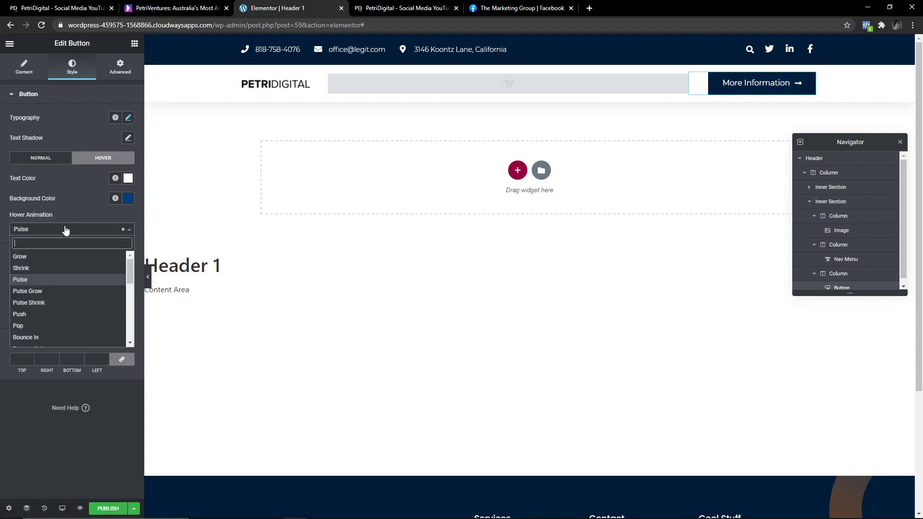
{"action": "left_click", "coordinate": [41, 256]}
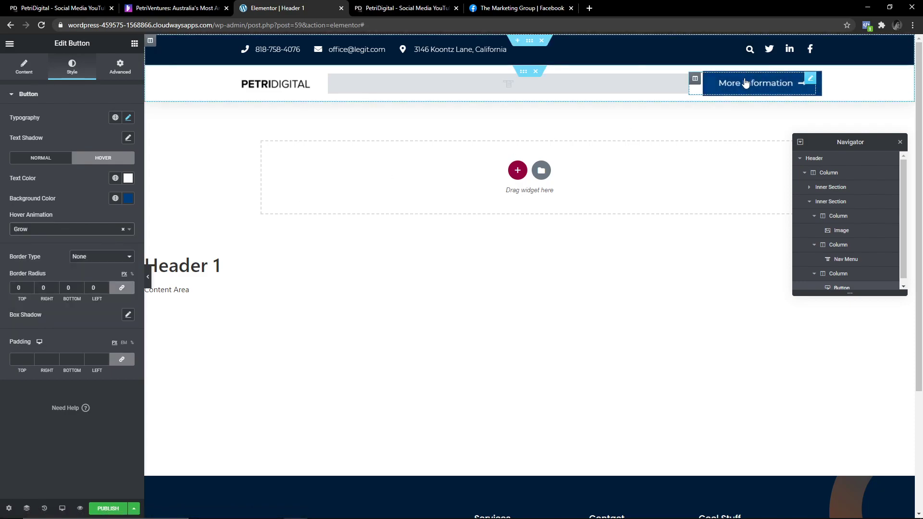
{"action": "left_click", "coordinate": [29, 230]}
{"action": "scroll", "coordinate": [47, 308], "scroll_direction": "down", "scroll_amount": 5}
{"action": "left_click", "coordinate": [48, 308]}
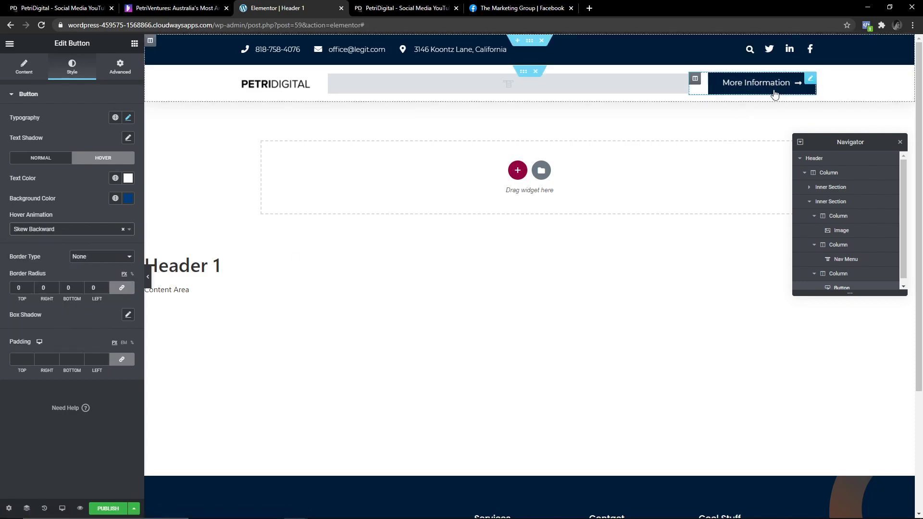
{"action": "left_click", "coordinate": [123, 229]}
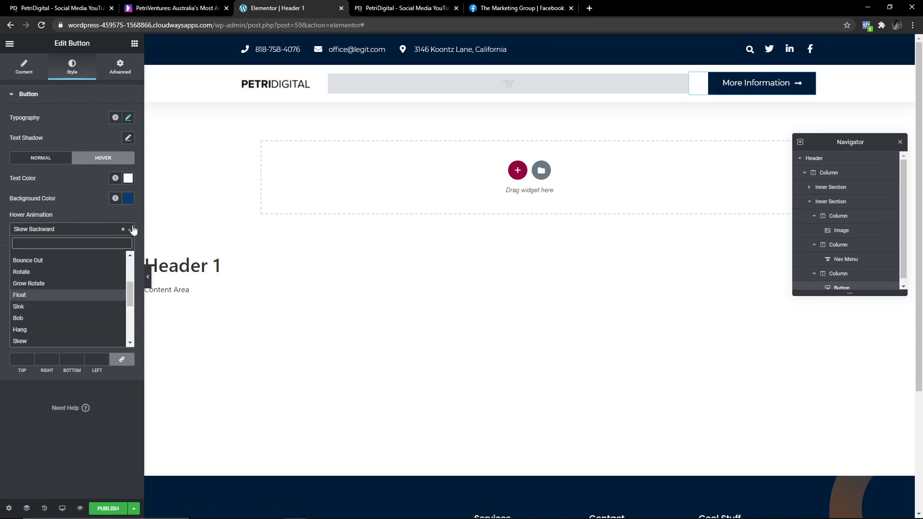
{"action": "left_click", "coordinate": [76, 210]}
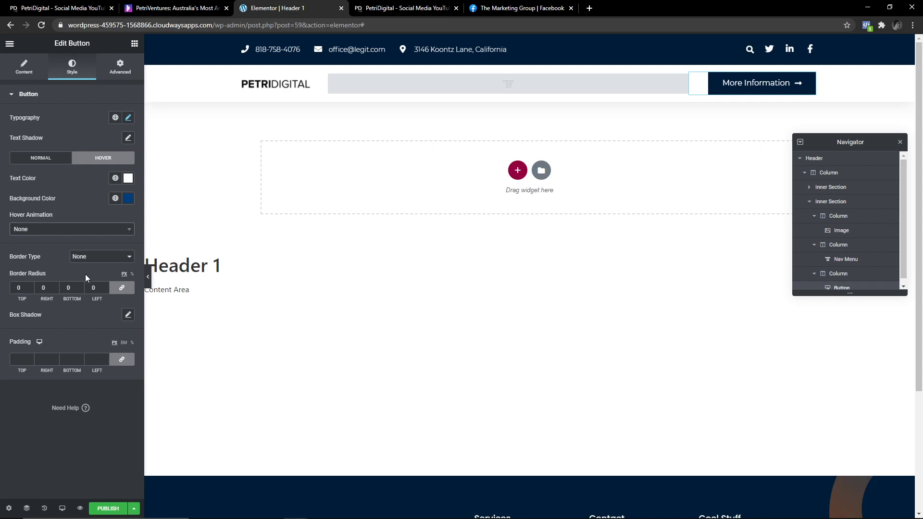
Try border radius values 25, 0 and 10, leave the radius unset, and select the top padding field.
{"action": "left_click", "coordinate": [23, 288]}
{"action": "type", "text": "25"}
{"action": "key", "text": "BackSpace"}
{"action": "type", "text": "0"}
{"action": "key", "text": "BackSpace"}
{"action": "key", "text": "BackSpace"}
{"action": "type", "text": "10"}
{"action": "key", "text": "BackSpace"}
{"action": "scroll", "coordinate": [459, 193], "scroll_direction": "down", "scroll_amount": 3}
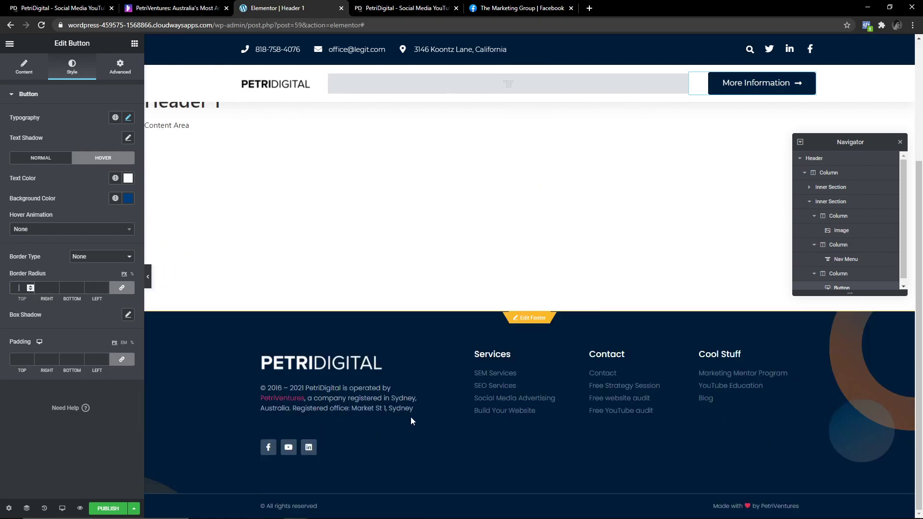
{"action": "scroll", "coordinate": [581, 247], "scroll_direction": "up", "scroll_amount": 3}
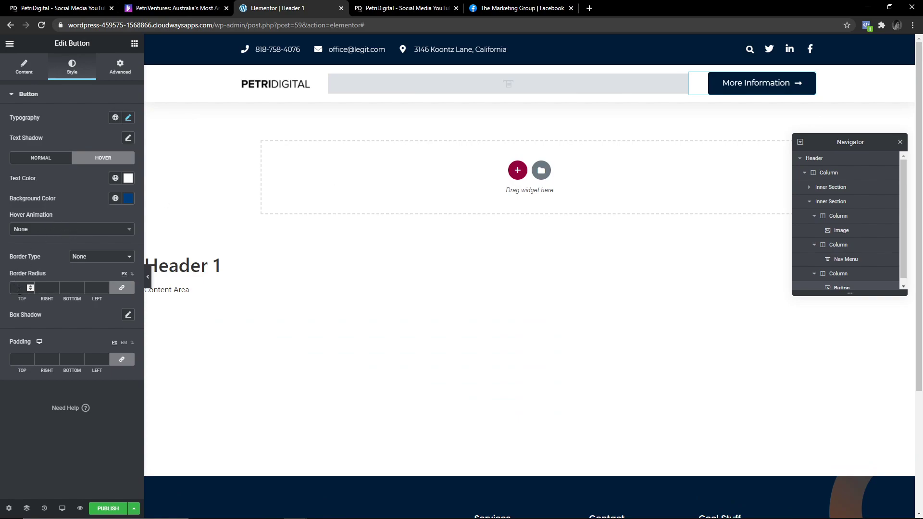
{"action": "left_click", "coordinate": [22, 360]}
Select the top bar's contact list and delete the phone number item.
{"action": "left_click", "coordinate": [120, 66]}
{"action": "left_click", "coordinate": [577, 51]}
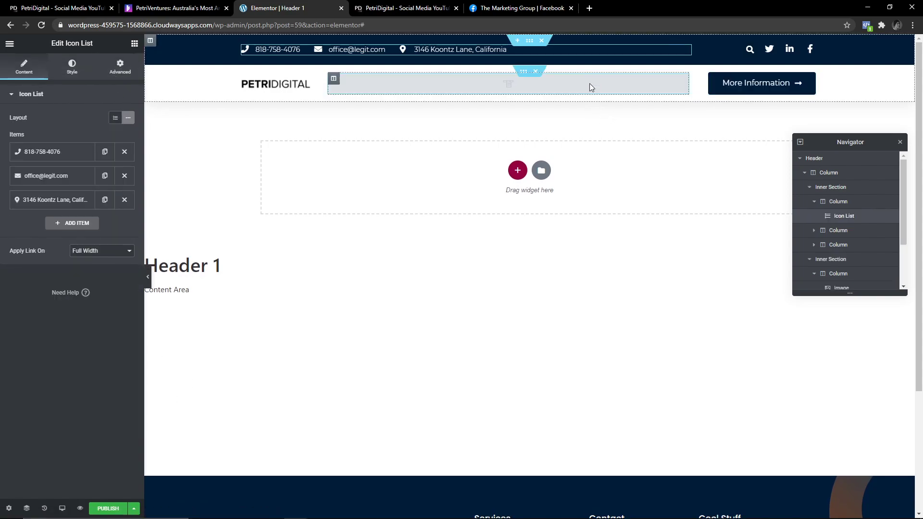
{"action": "left_click", "coordinate": [31, 157]}
{"action": "left_click", "coordinate": [82, 152]}
{"action": "left_click", "coordinate": [124, 152]}
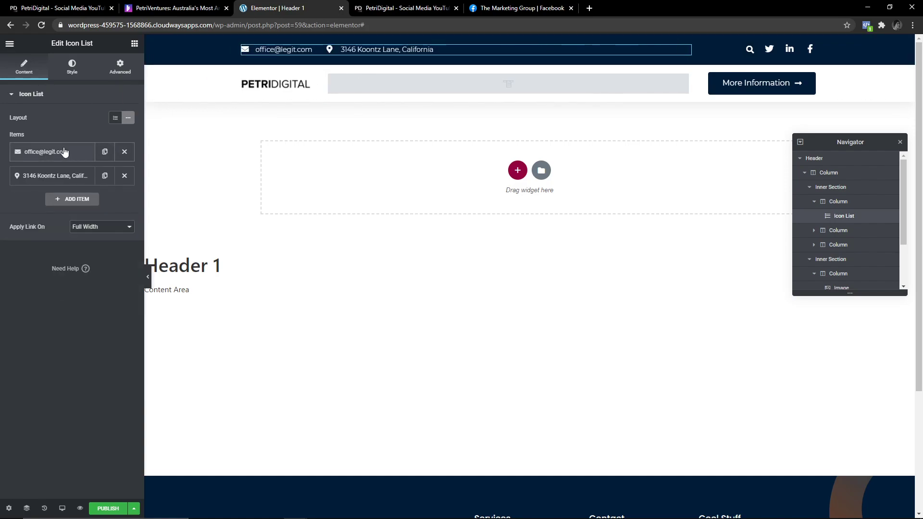
Replace the email item with the company PetriDigital address and the location with a Sydney address.
{"action": "left_click", "coordinate": [58, 152]}
{"action": "double_click", "coordinate": [22, 186]}
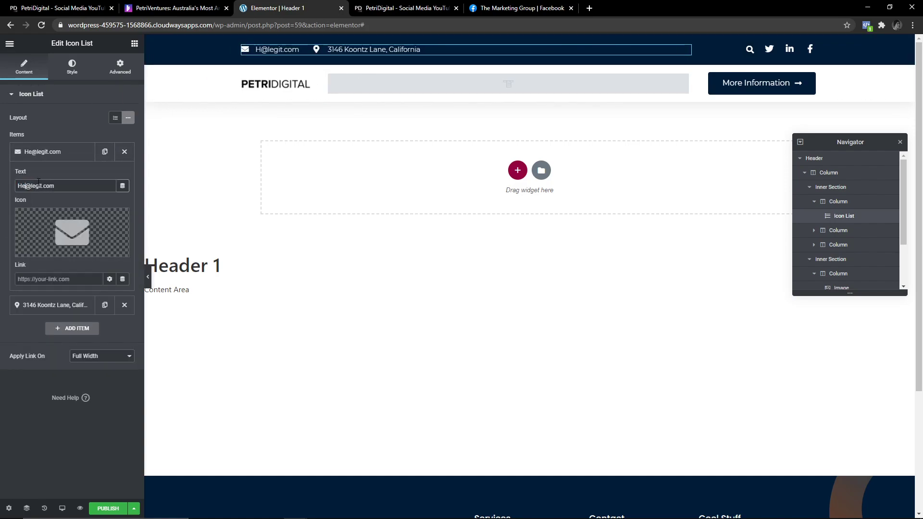
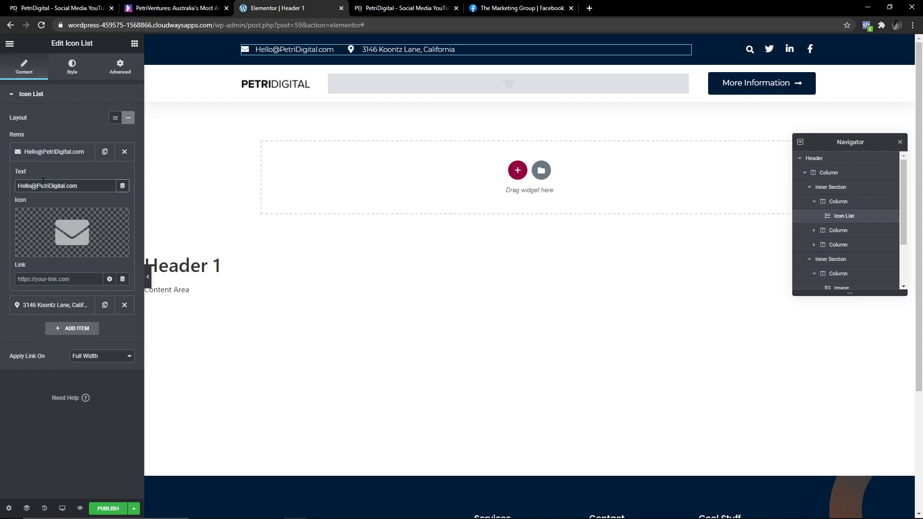
{"action": "left_click", "coordinate": [68, 152]}
{"action": "left_click", "coordinate": [52, 176]}
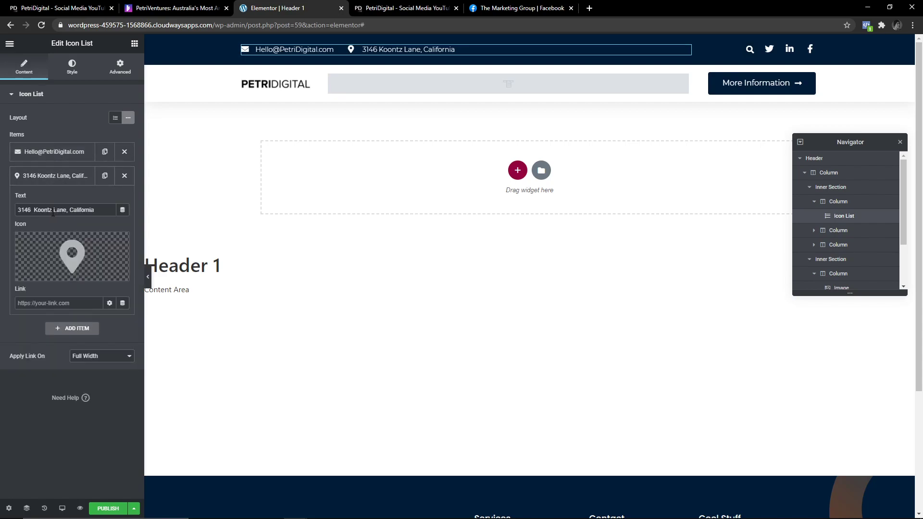
{"action": "triple_click", "coordinate": [53, 212]}
{"action": "type", "text": "Sydney "}
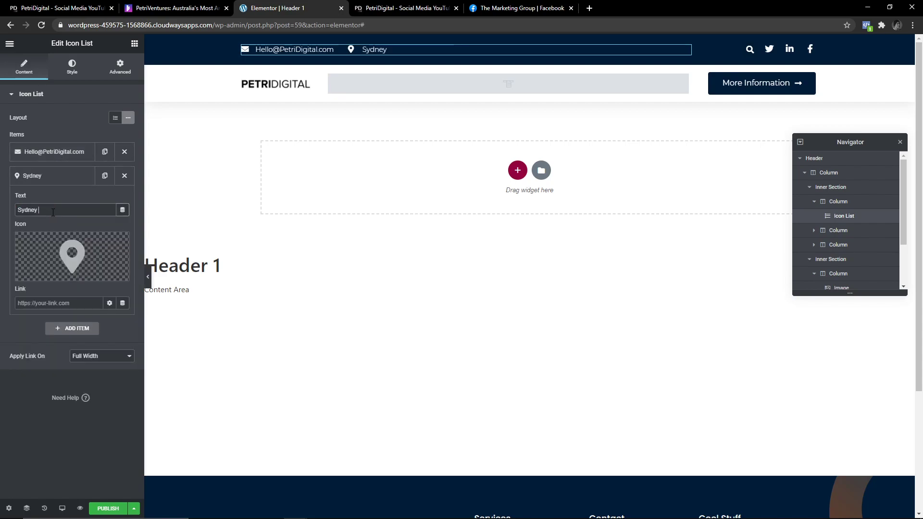
{"action": "type", "text": " Market St 1"}
{"action": "left_click", "coordinate": [61, 176]}
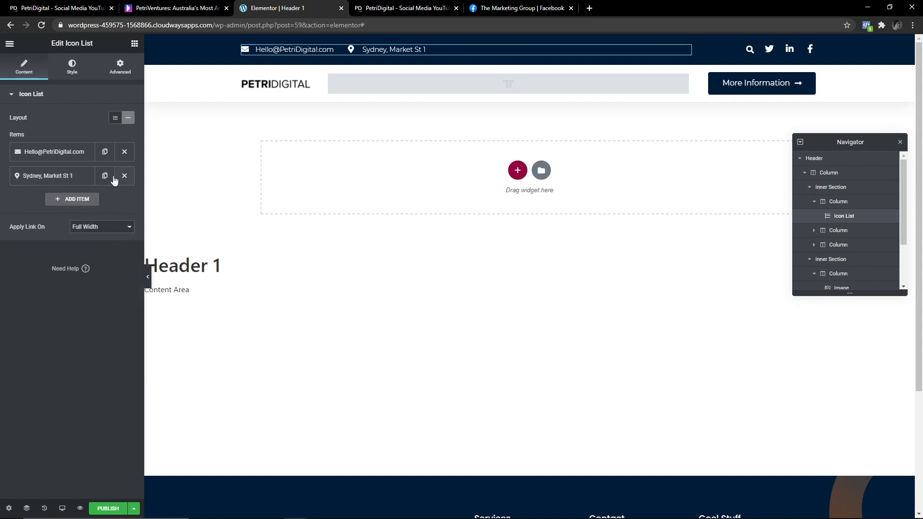
{"action": "left_click", "coordinate": [788, 48]}
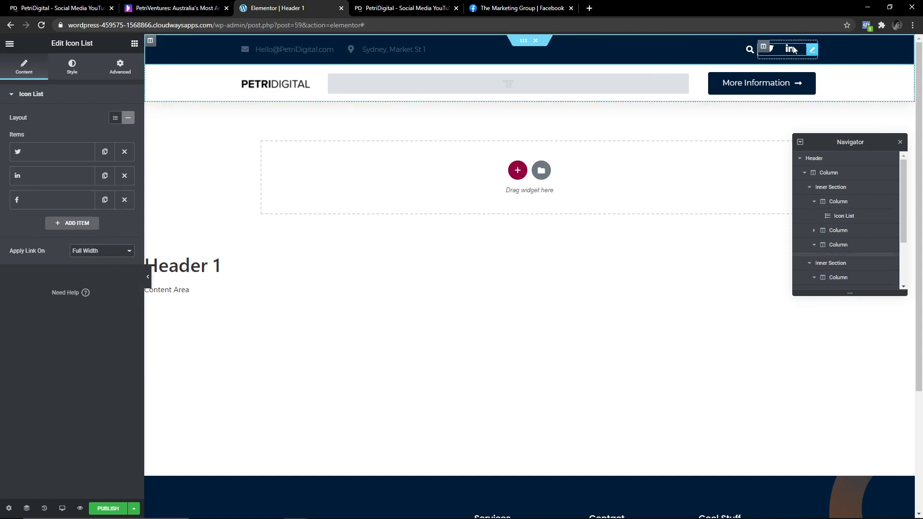
Delete the column holding the search box from the header's top bar.
{"action": "left_click", "coordinate": [738, 52]}
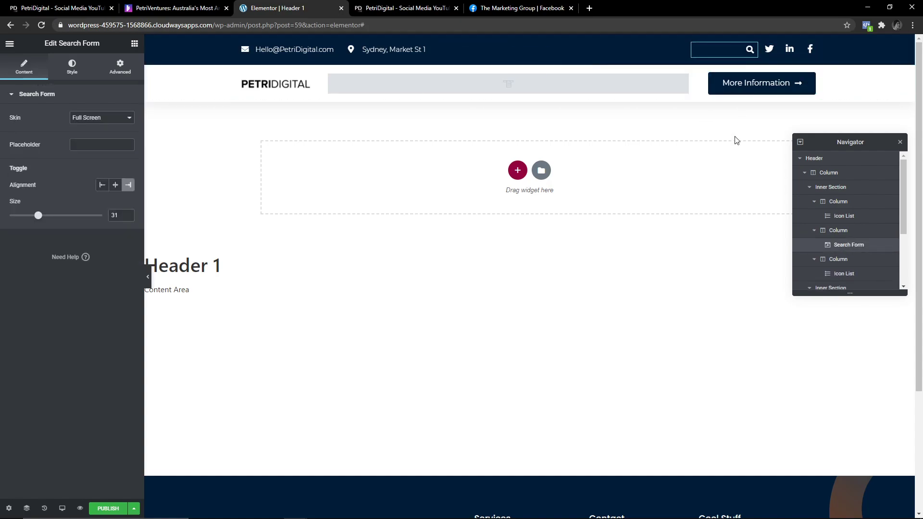
{"action": "left_click", "coordinate": [838, 231]}
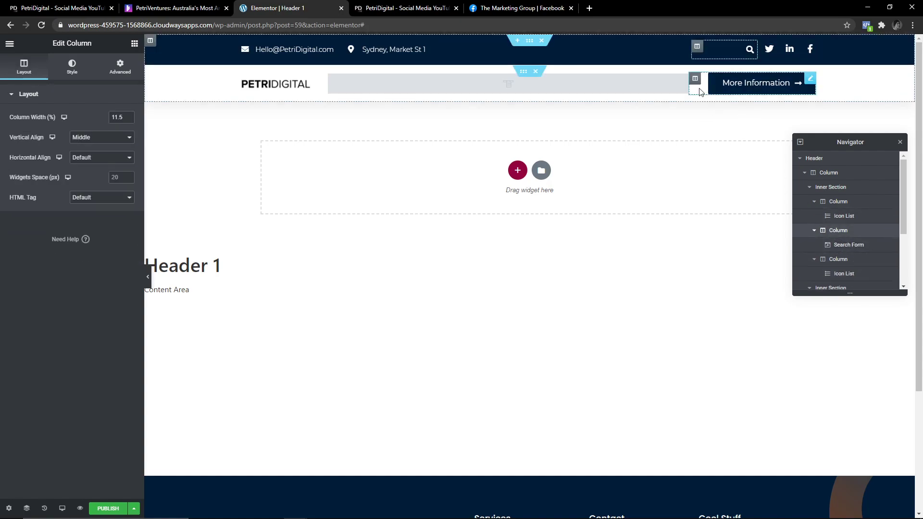
{"action": "key", "text": "Delete"}
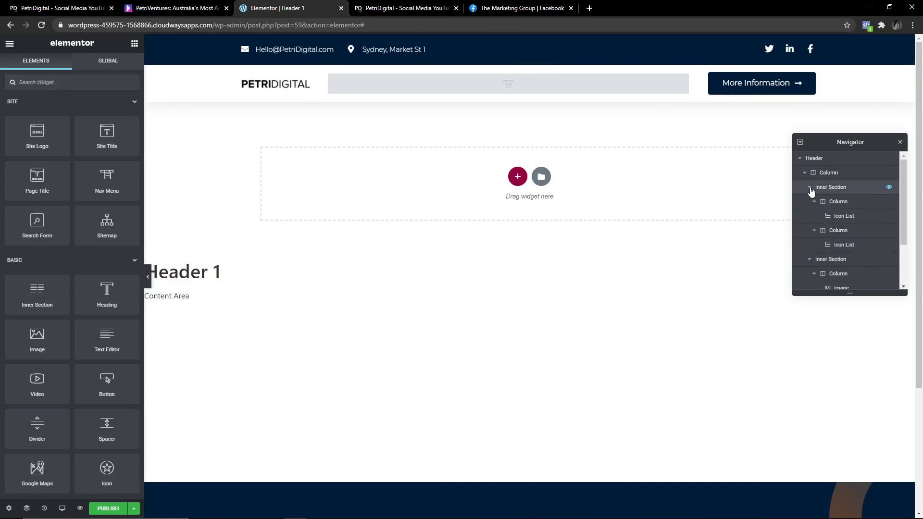
{"action": "left_click", "coordinate": [810, 187]}
{"action": "left_click", "coordinate": [810, 202]}
{"action": "left_click", "coordinate": [805, 173]}
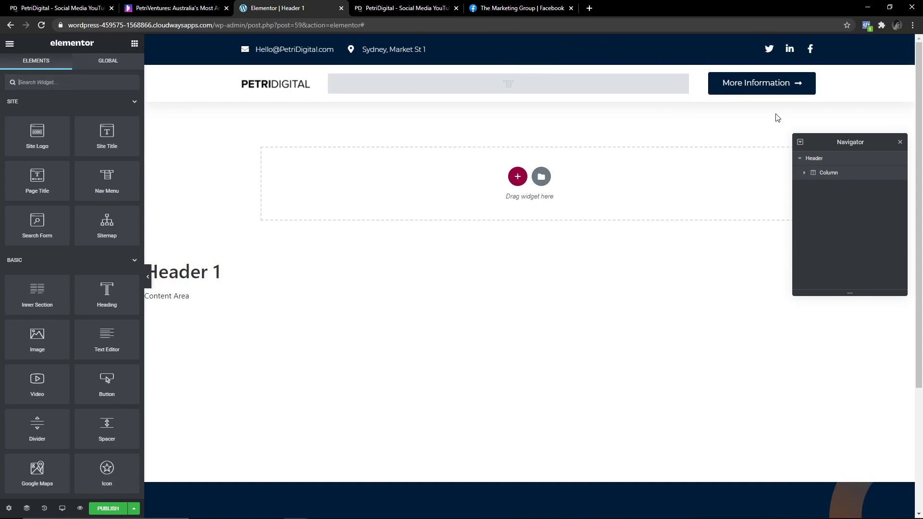
Widen the PETRIDIGITAL logo's column toward the navigation menu.
{"action": "left_click", "coordinate": [301, 86]}
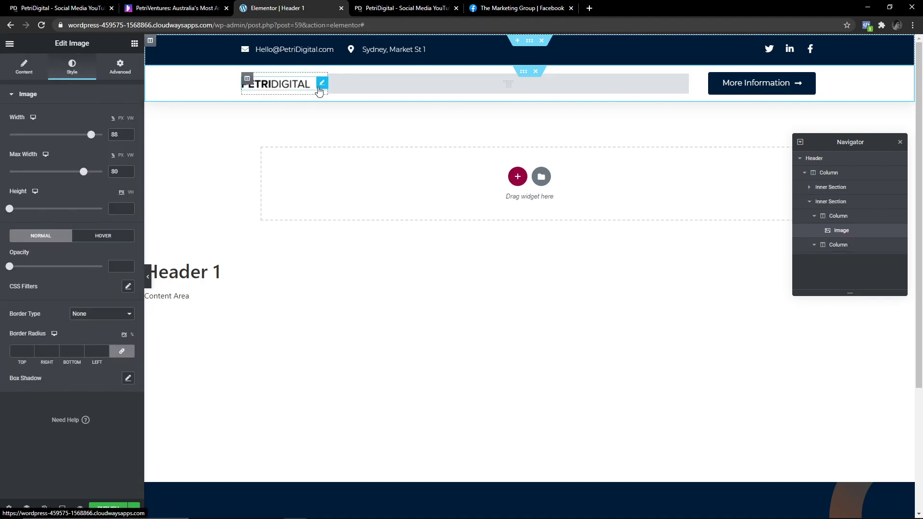
{"action": "left_click_drag", "start_coordinate": [343, 85], "coordinate": [354, 85]}
{"action": "left_click", "coordinate": [625, 85]}
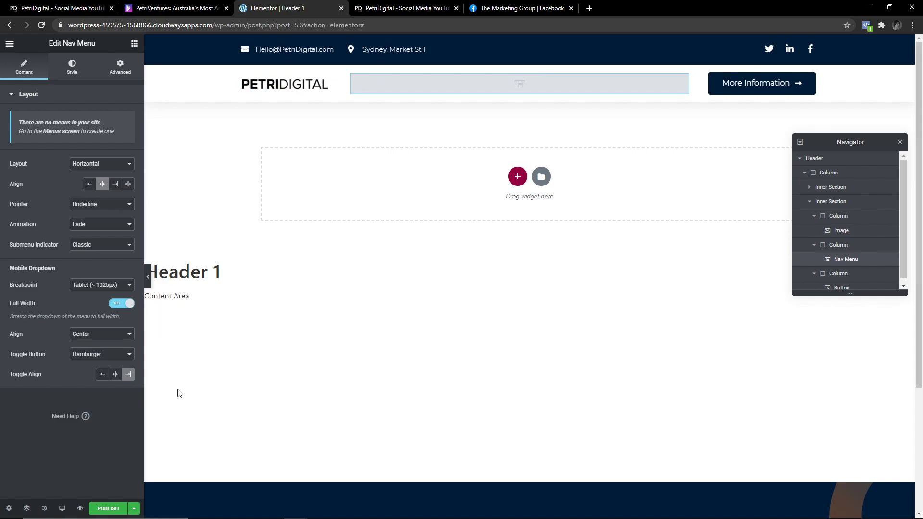
{"action": "left_click", "coordinate": [134, 508]}
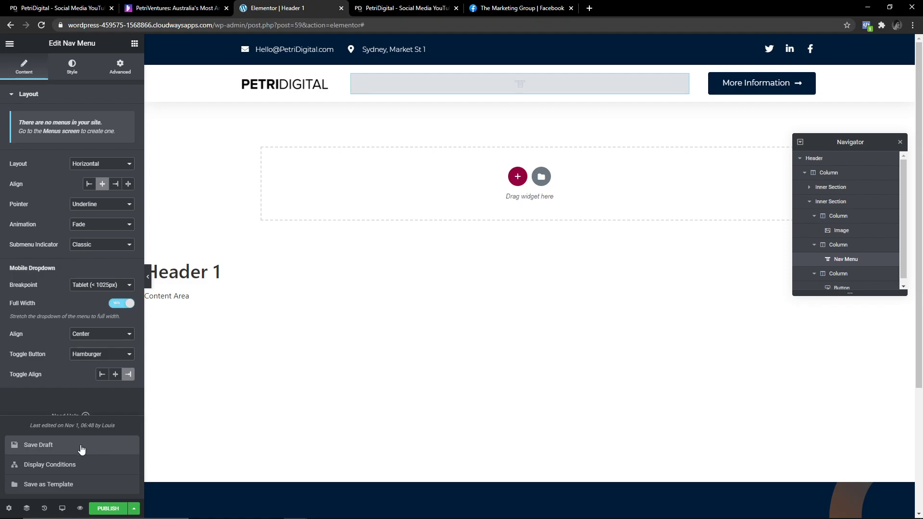
Set the Header 1 display condition to Include Entire Site and publish it.
{"action": "left_click", "coordinate": [109, 508]}
{"action": "left_click", "coordinate": [440, 308]}
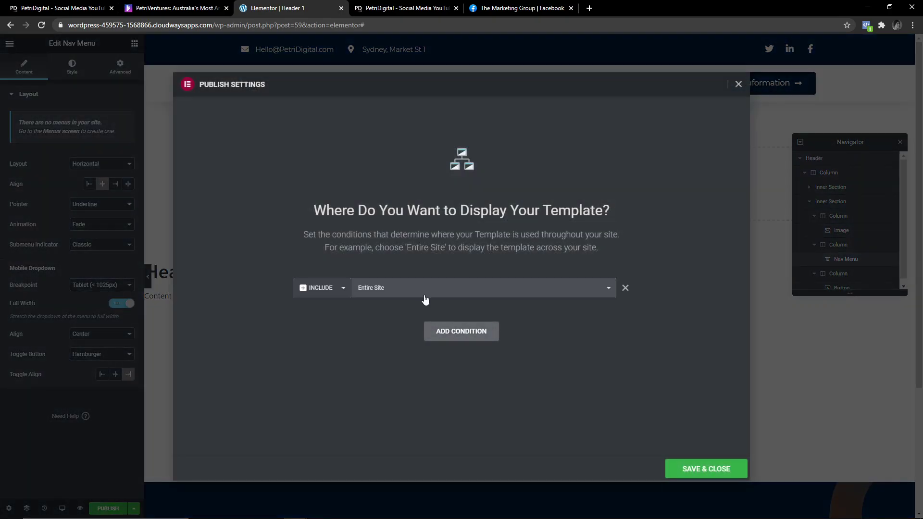
{"action": "left_click", "coordinate": [456, 338]}
{"action": "left_click", "coordinate": [624, 313]}
{"action": "left_click", "coordinate": [398, 291]}
{"action": "left_click", "coordinate": [378, 308]}
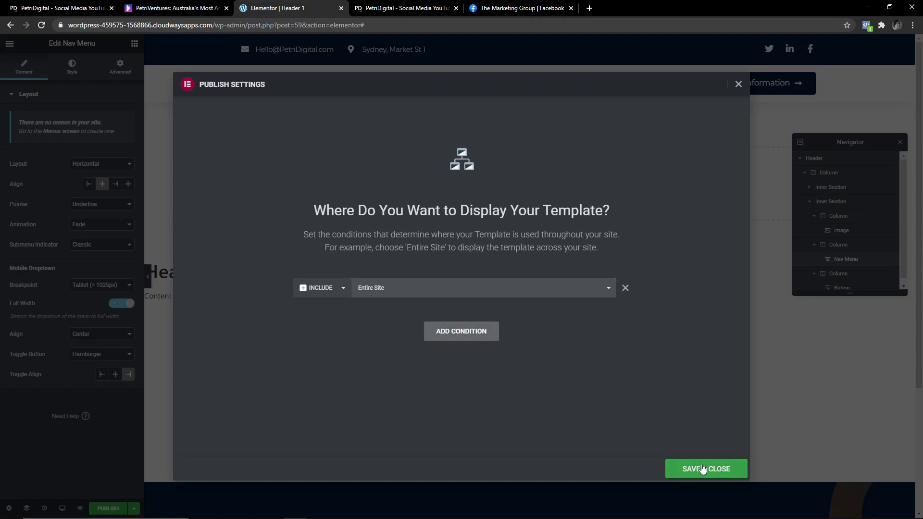
{"action": "left_click", "coordinate": [703, 469]}
{"action": "scroll", "coordinate": [422, 231], "scroll_direction": "down", "scroll_amount": 4}
{"action": "scroll", "coordinate": [399, 237], "scroll_direction": "up", "scroll_amount": 4}
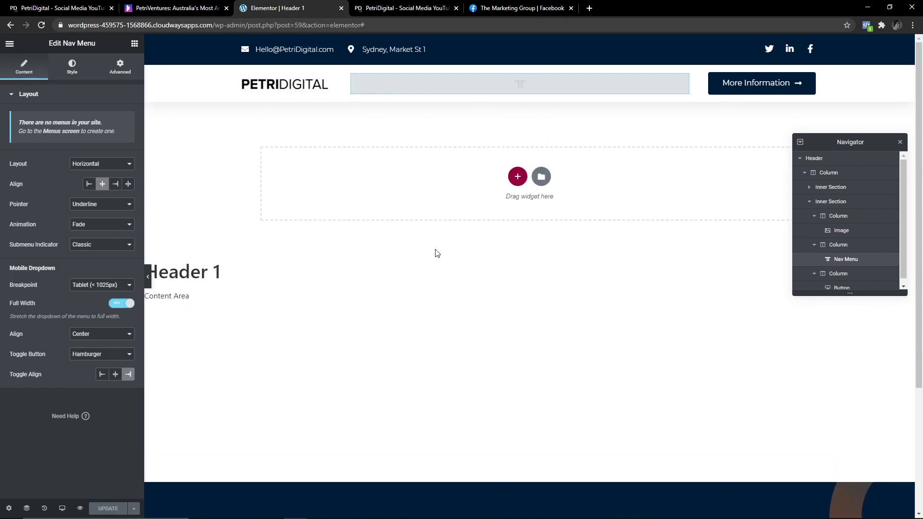
Select the logo-and-menu inner section in the Navigator.
{"action": "scroll", "coordinate": [304, 364], "scroll_direction": "down", "scroll_amount": 3}
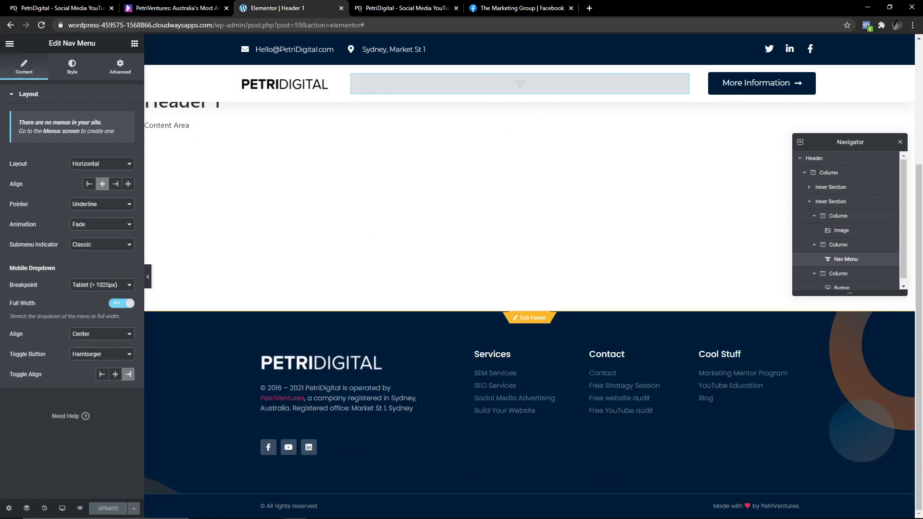
{"action": "scroll", "coordinate": [367, 387], "scroll_direction": "up", "scroll_amount": 3}
{"action": "scroll", "coordinate": [433, 399], "scroll_direction": "down", "scroll_amount": 1}
{"action": "scroll", "coordinate": [517, 418], "scroll_direction": "up", "scroll_amount": 1}
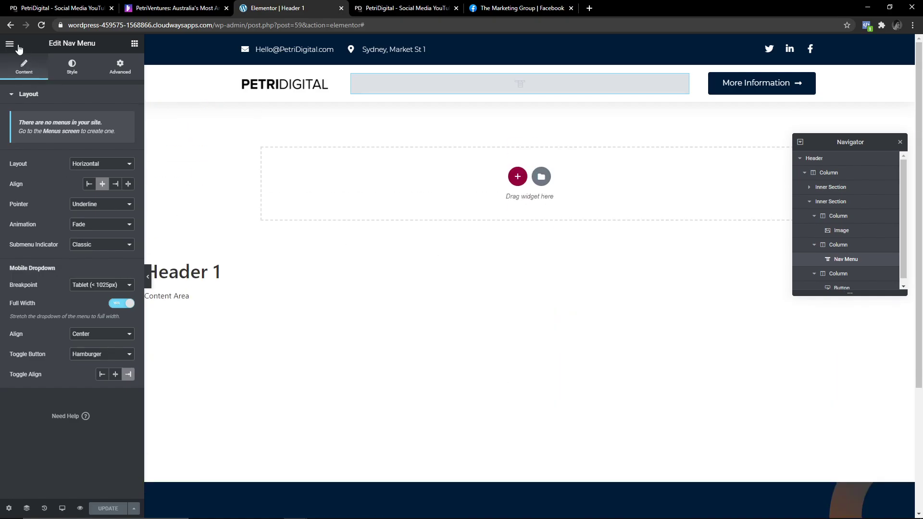
{"action": "left_click", "coordinate": [808, 83]}
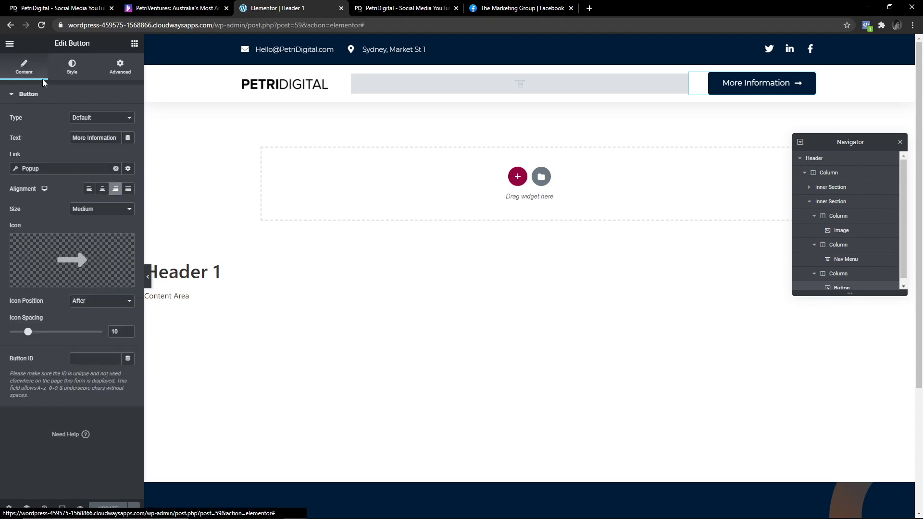
{"action": "scroll", "coordinate": [288, 322], "scroll_direction": "down", "scroll_amount": 3}
{"action": "scroll", "coordinate": [346, 327], "scroll_direction": "up", "scroll_amount": 3}
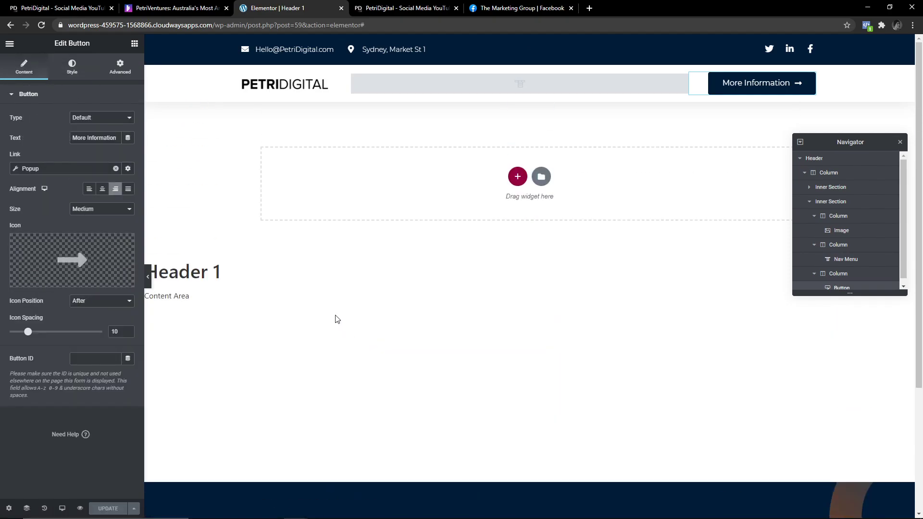
{"action": "left_click", "coordinate": [804, 174]}
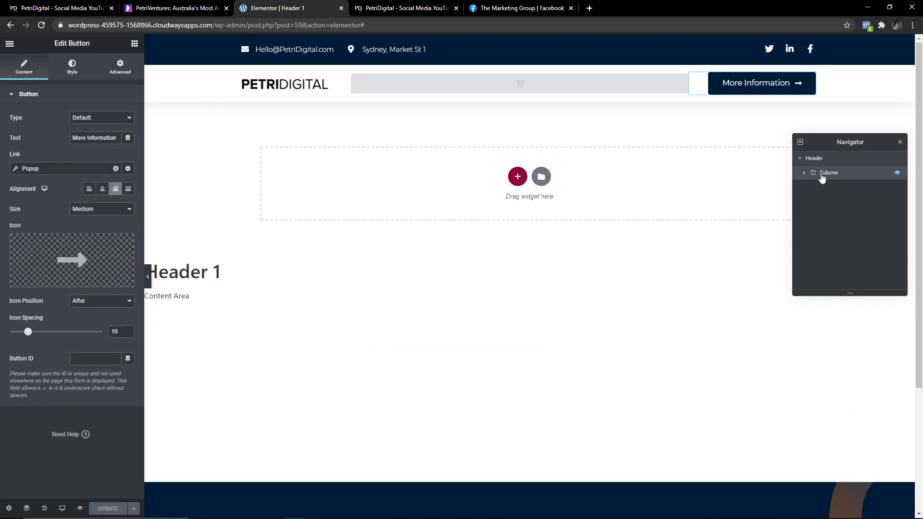
{"action": "left_click", "coordinate": [823, 174]}
{"action": "left_click", "coordinate": [810, 201]}
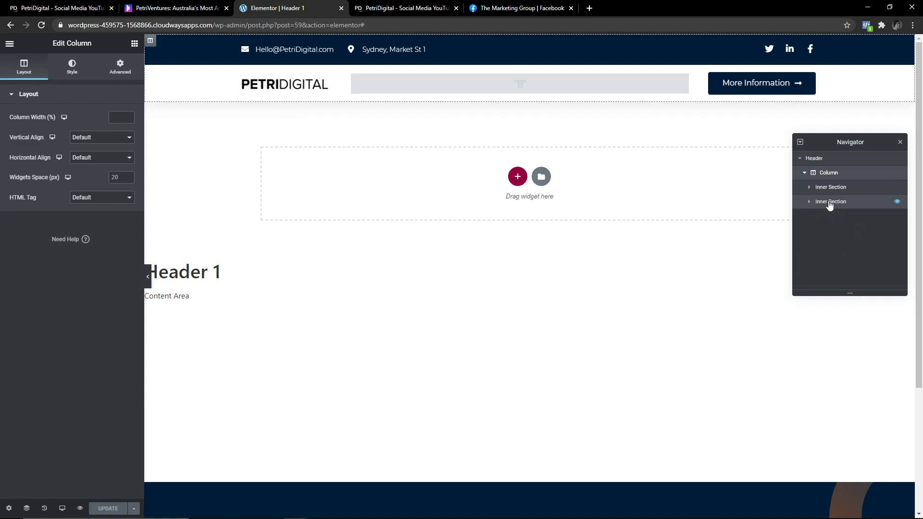
{"action": "left_click", "coordinate": [827, 202]}
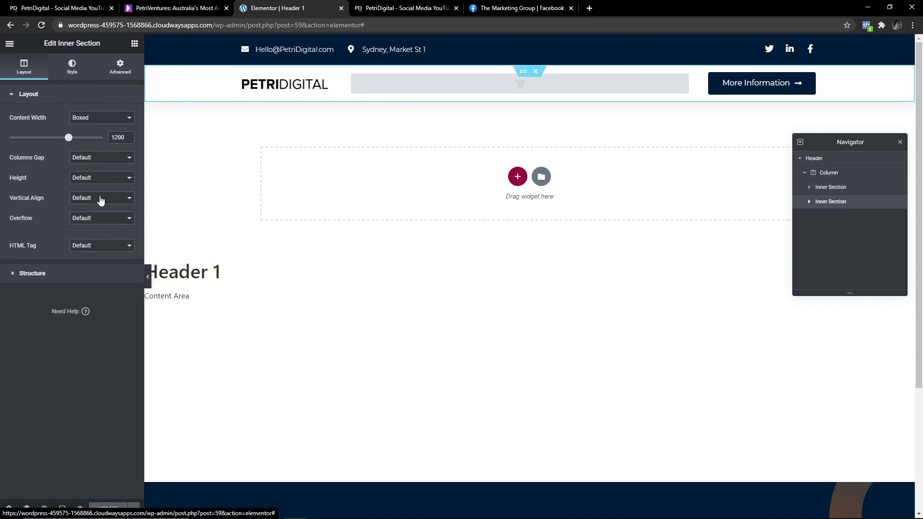
Give the row a box shadow with 10 blur, 0 offsets and outline position.
{"action": "left_click", "coordinate": [71, 67]}
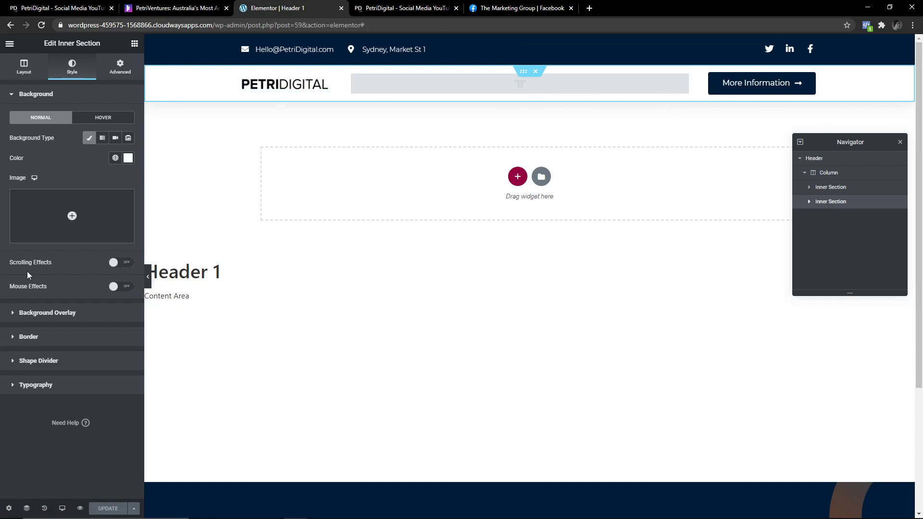
{"action": "left_click", "coordinate": [29, 337]}
{"action": "left_click", "coordinate": [126, 251]}
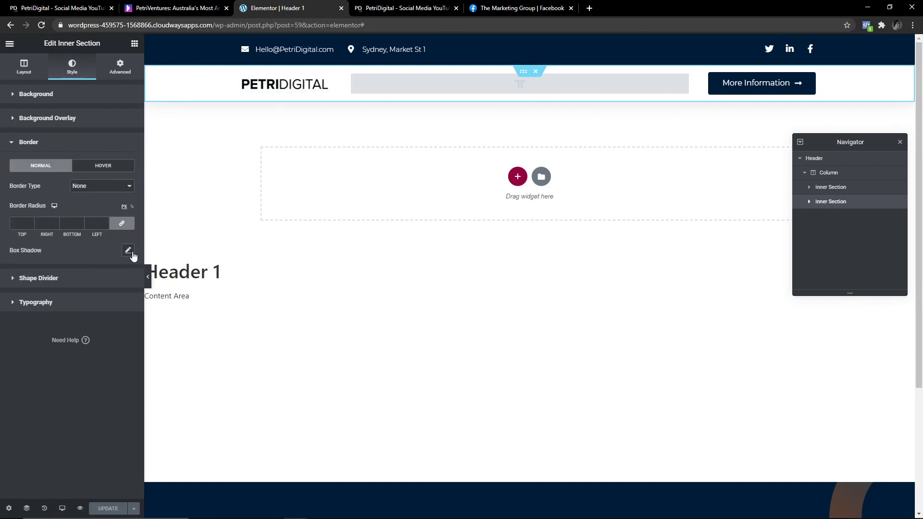
{"action": "scroll", "coordinate": [227, 173], "scroll_direction": "down", "scroll_amount": 4}
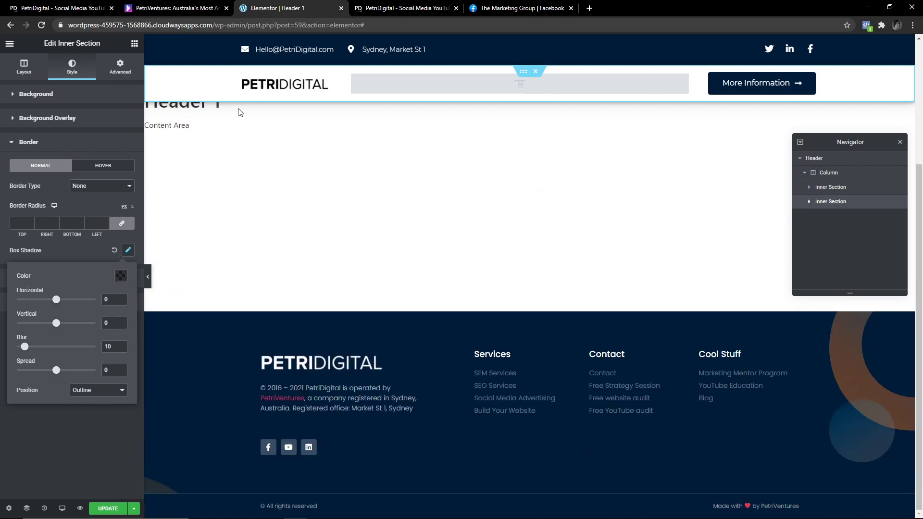
{"action": "scroll", "coordinate": [304, 218], "scroll_direction": "up", "scroll_amount": 4}
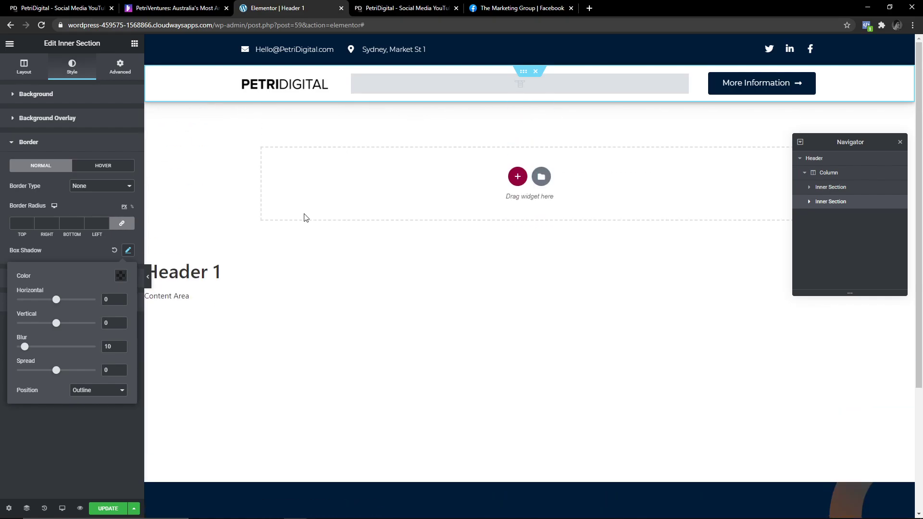
{"action": "left_click", "coordinate": [829, 187]}
{"action": "left_click", "coordinate": [120, 66]}
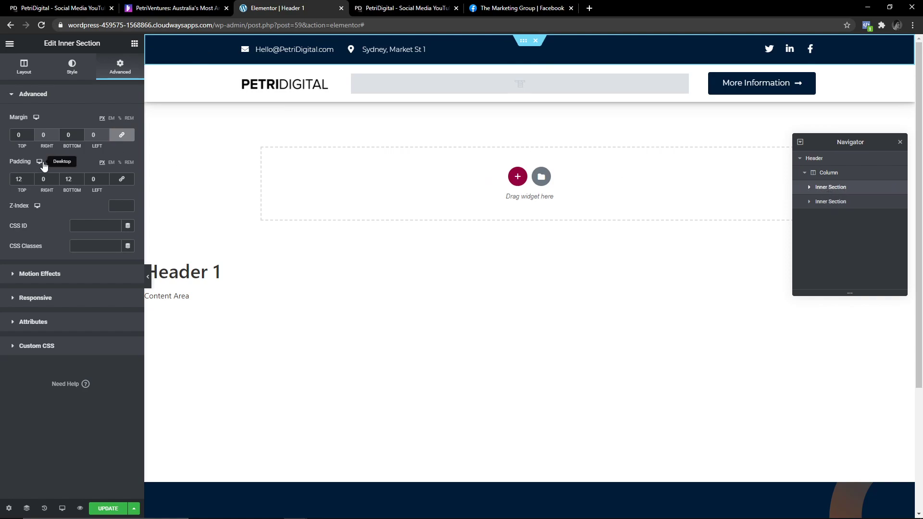
Set the top bar section's top and bottom padding to 0.
{"action": "double_click", "coordinate": [68, 179]}
{"action": "type", "text": "0"}
{"action": "double_click", "coordinate": [19, 179]}
{"action": "type", "text": "0"}
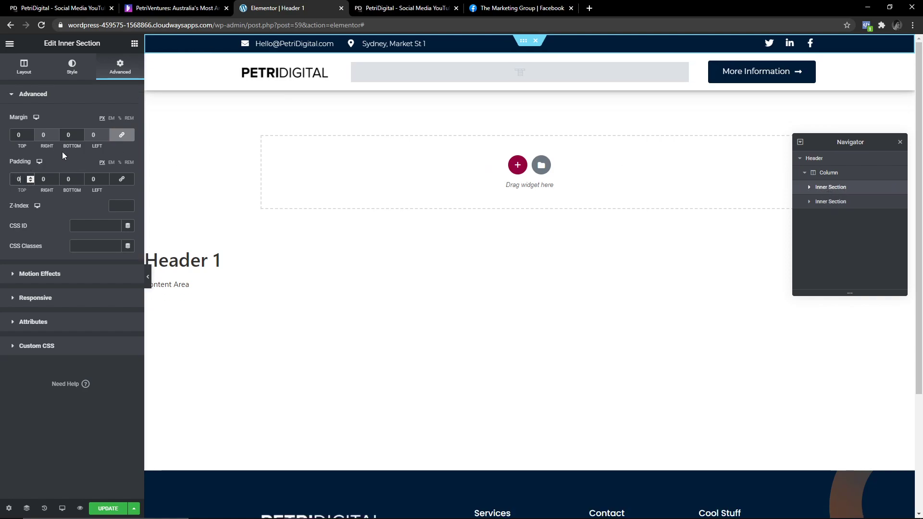
Set the Space Between of the social icons list to 5.
{"action": "left_click", "coordinate": [812, 45]}
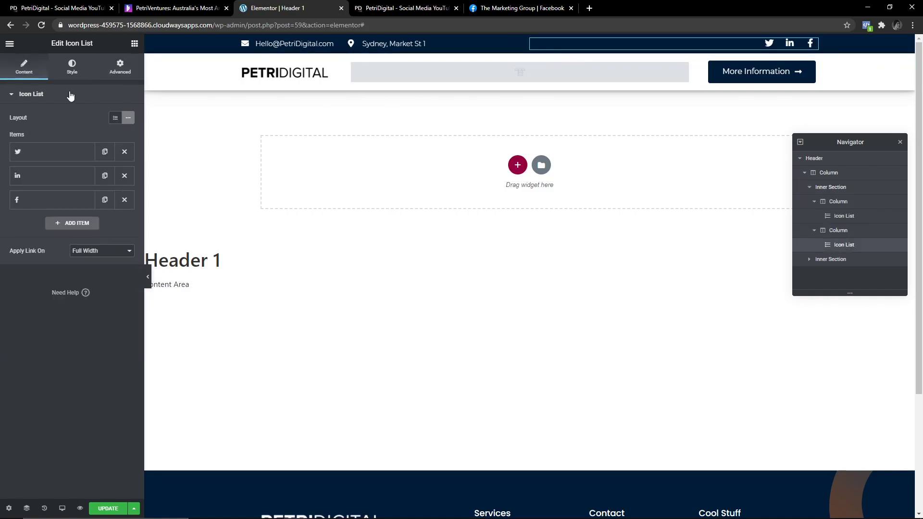
{"action": "left_click", "coordinate": [56, 68]}
{"action": "left_click", "coordinate": [114, 69]}
{"action": "left_click", "coordinate": [72, 67]}
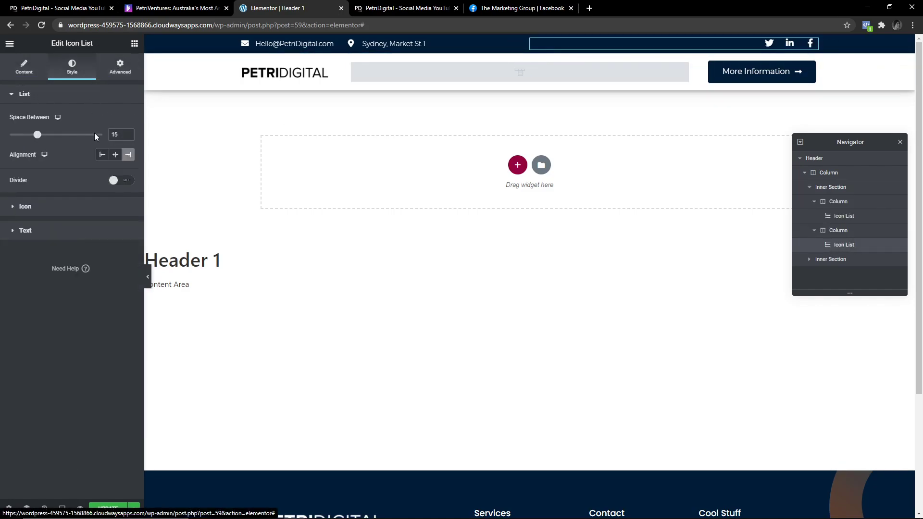
{"action": "left_click_drag", "start_coordinate": [44, 138], "coordinate": [16, 140]}
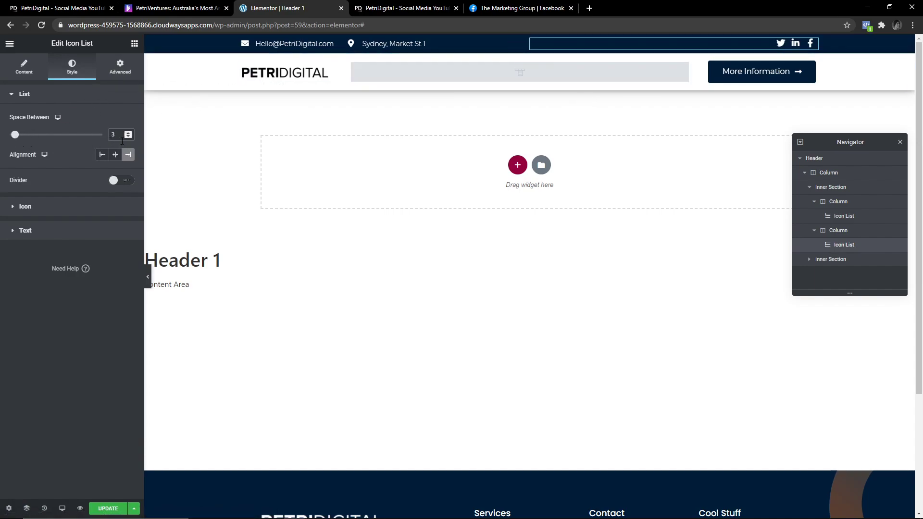
{"action": "left_click_drag", "start_coordinate": [122, 141], "coordinate": [92, 139]}
{"action": "type", "text": "5"}
Set the social icons' hover colour to the global Primary blue.
{"action": "left_click", "coordinate": [29, 209]}
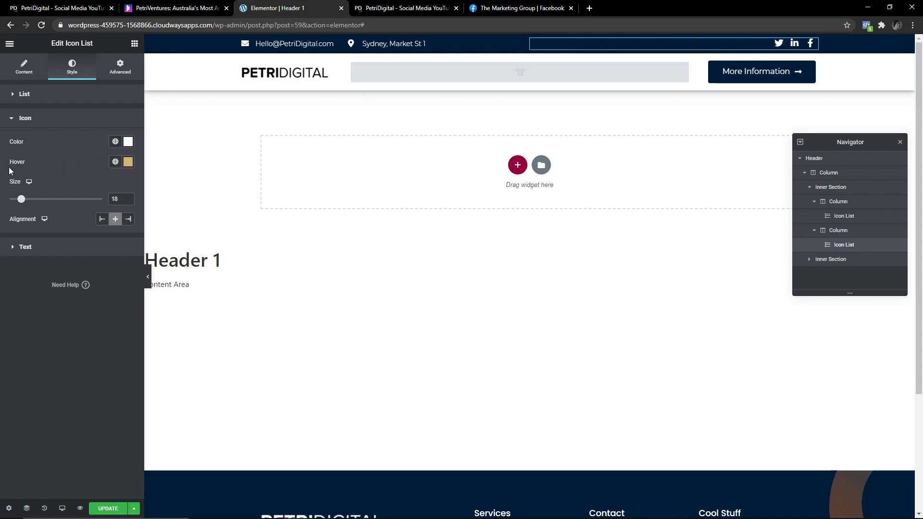
{"action": "left_click", "coordinate": [115, 161]}
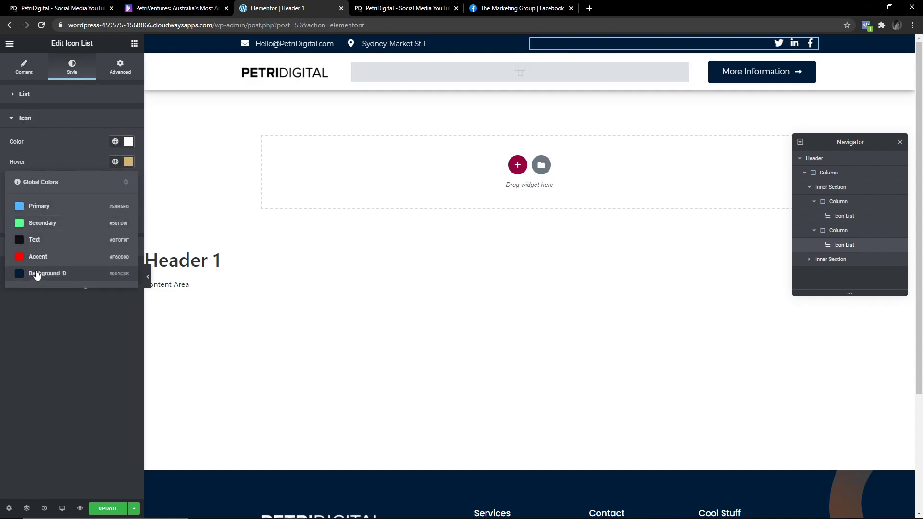
{"action": "left_click", "coordinate": [36, 206]}
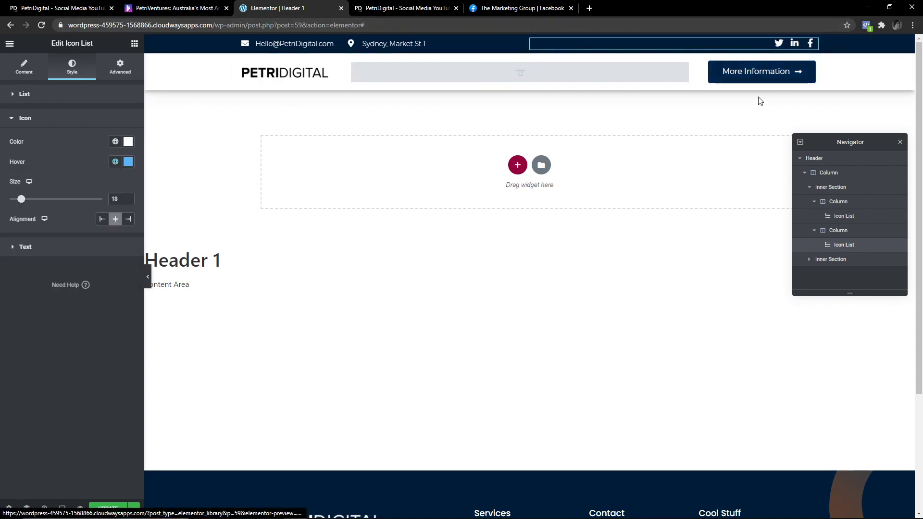
{"action": "left_click", "coordinate": [807, 67]}
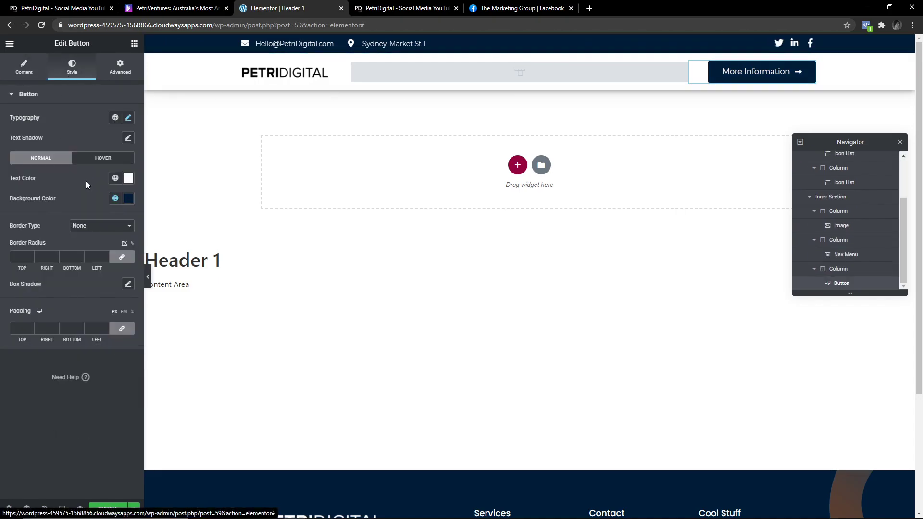
Set the button's hover background to global Primary, update the header, and preview it at tablet width.
{"action": "left_click", "coordinate": [97, 158]}
{"action": "left_click", "coordinate": [116, 199]}
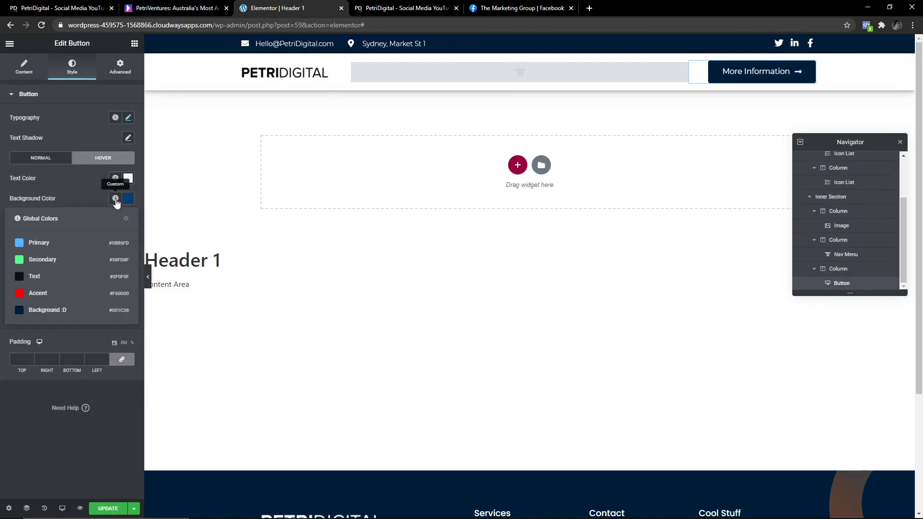
{"action": "left_click", "coordinate": [38, 243]}
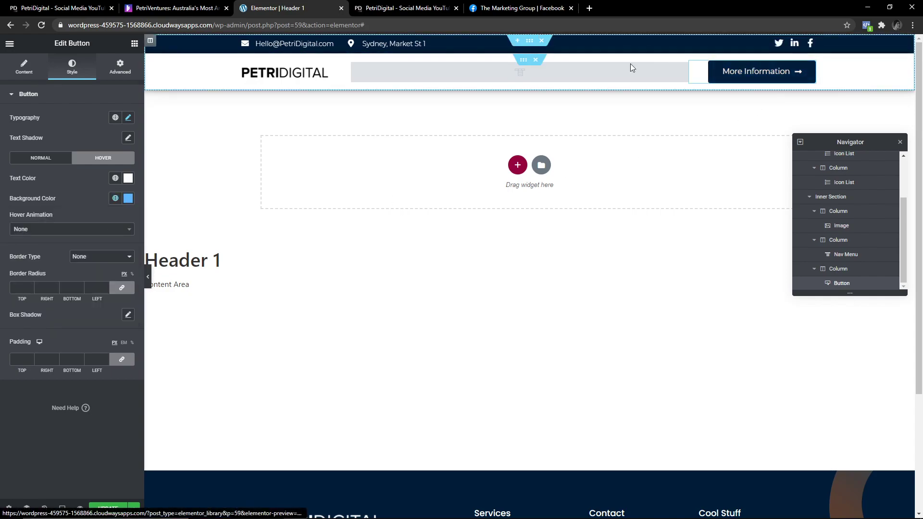
{"action": "left_click", "coordinate": [337, 43]}
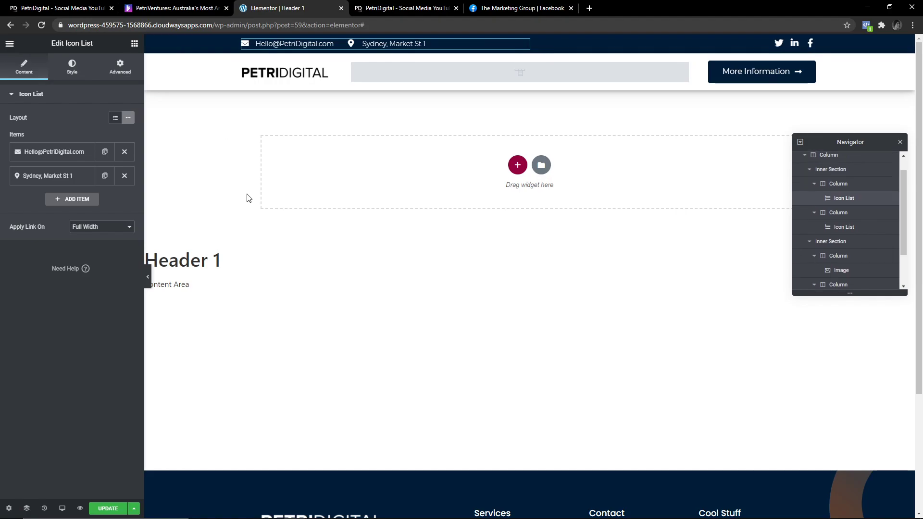
{"action": "left_click", "coordinate": [108, 509]}
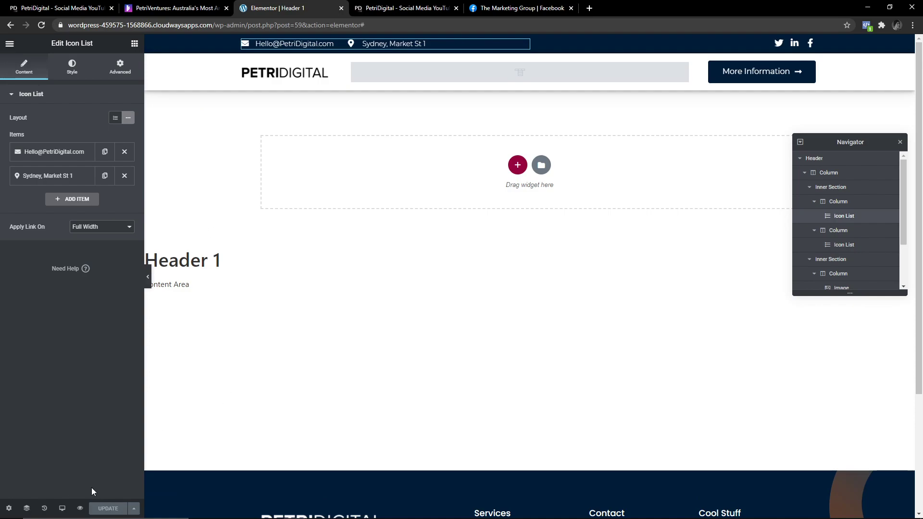
{"action": "left_click", "coordinate": [62, 508]}
{"action": "left_click", "coordinate": [57, 465]}
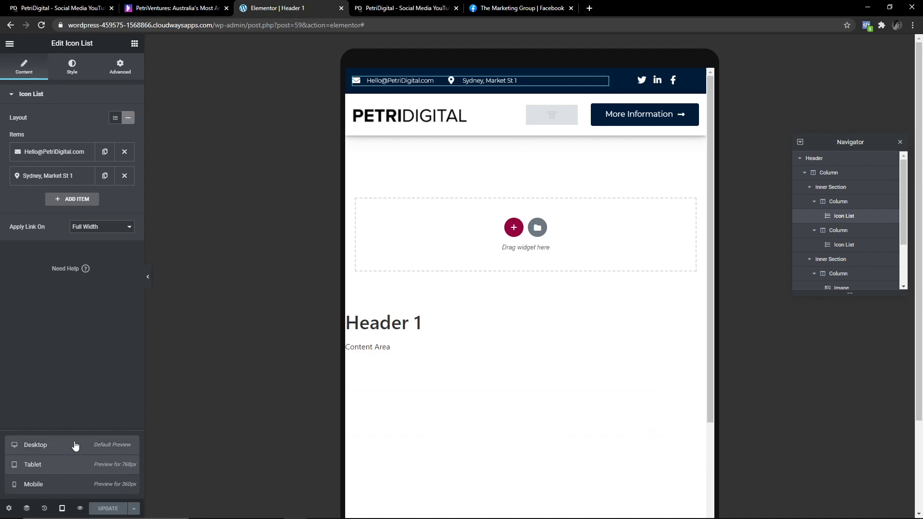
In the mobile preview, turn on Hide On Mobile for the dark top bar section.
{"action": "left_click", "coordinate": [34, 484]}
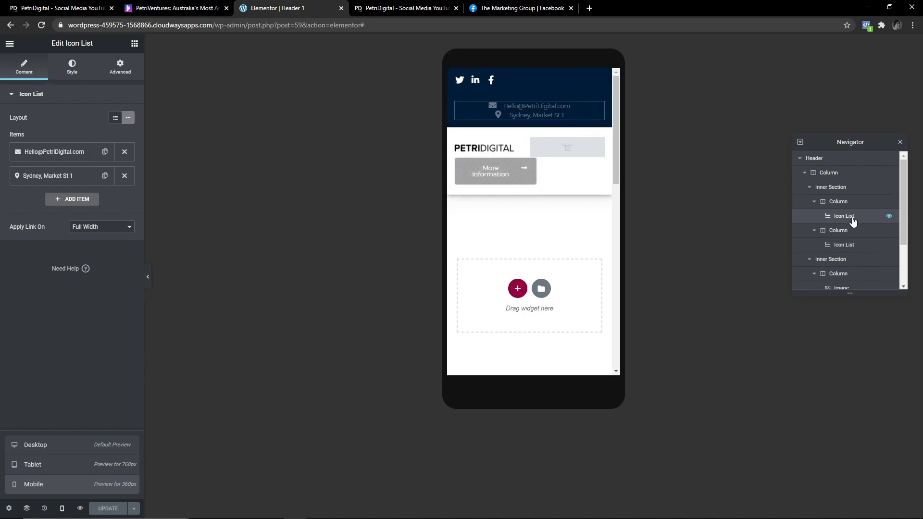
{"action": "left_click", "coordinate": [810, 187]}
{"action": "left_click", "coordinate": [805, 173]}
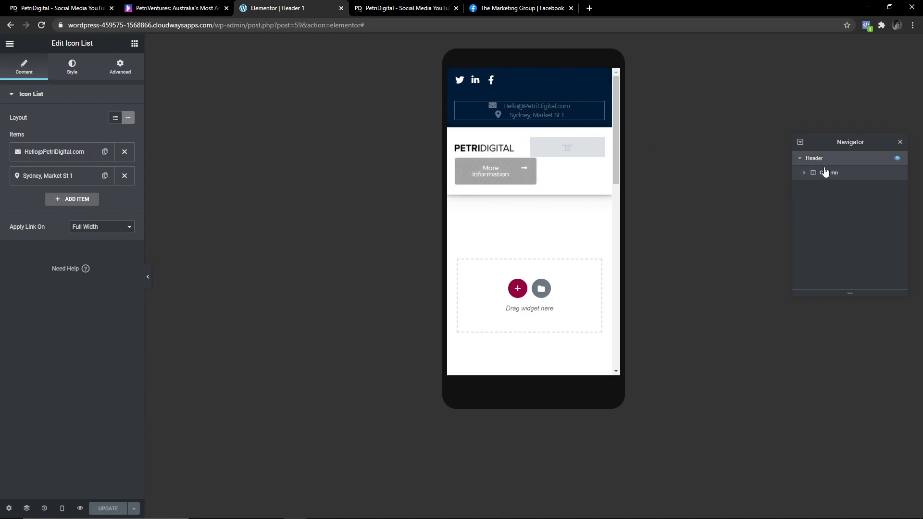
{"action": "left_click", "coordinate": [824, 172]}
{"action": "left_click", "coordinate": [804, 172]}
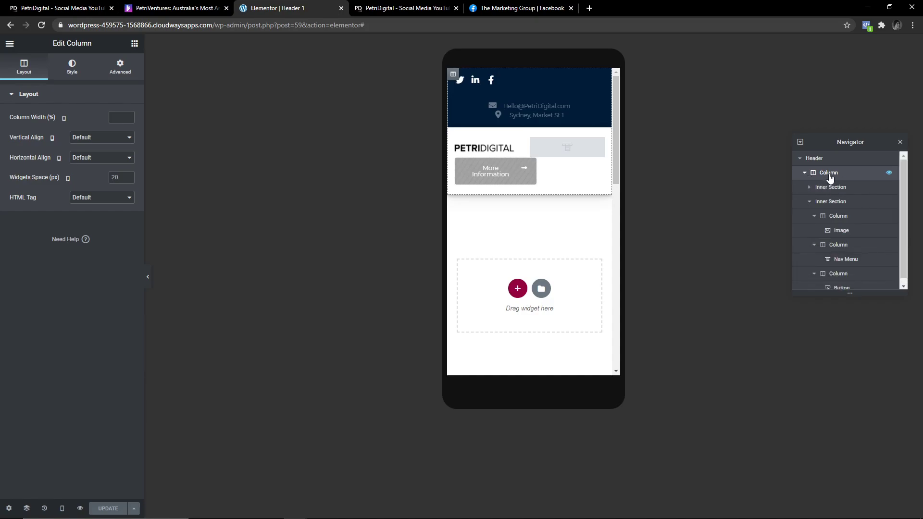
{"action": "left_click", "coordinate": [813, 202]}
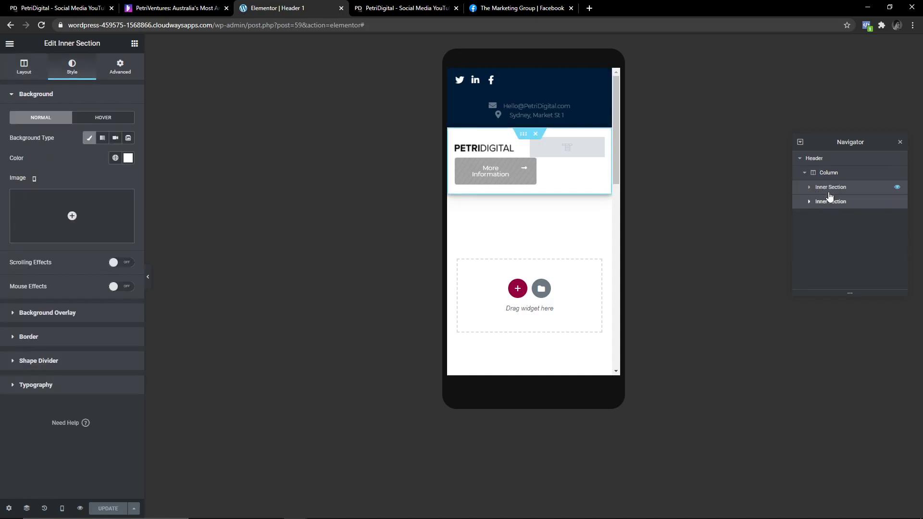
{"action": "left_click", "coordinate": [831, 191]}
{"action": "left_click", "coordinate": [121, 66]}
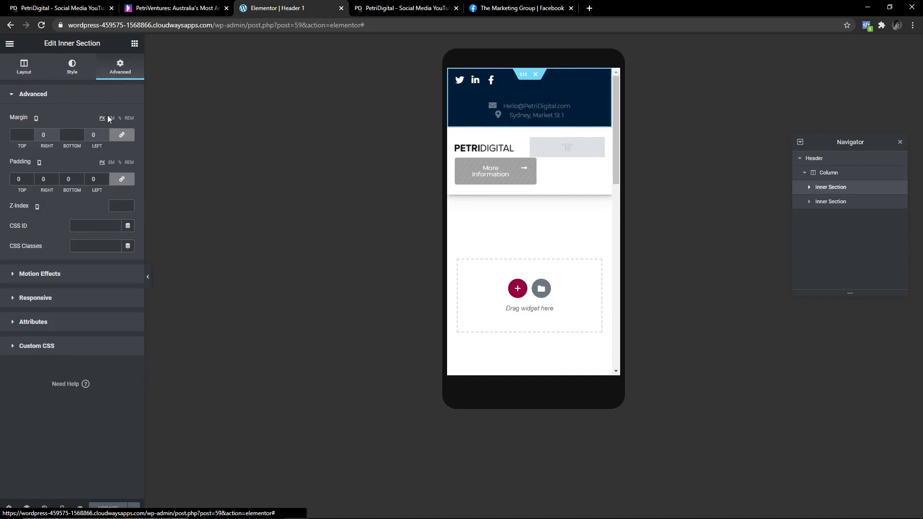
{"action": "left_click", "coordinate": [35, 298]}
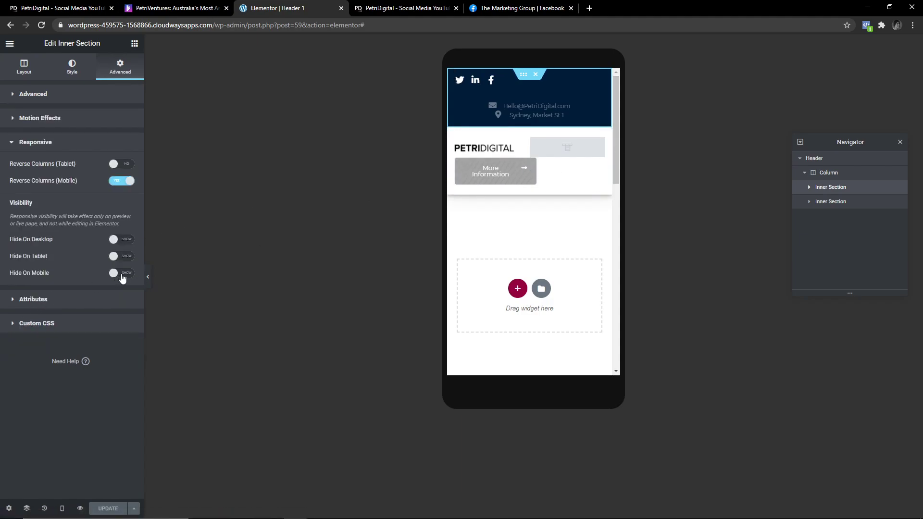
{"action": "left_click", "coordinate": [123, 273]}
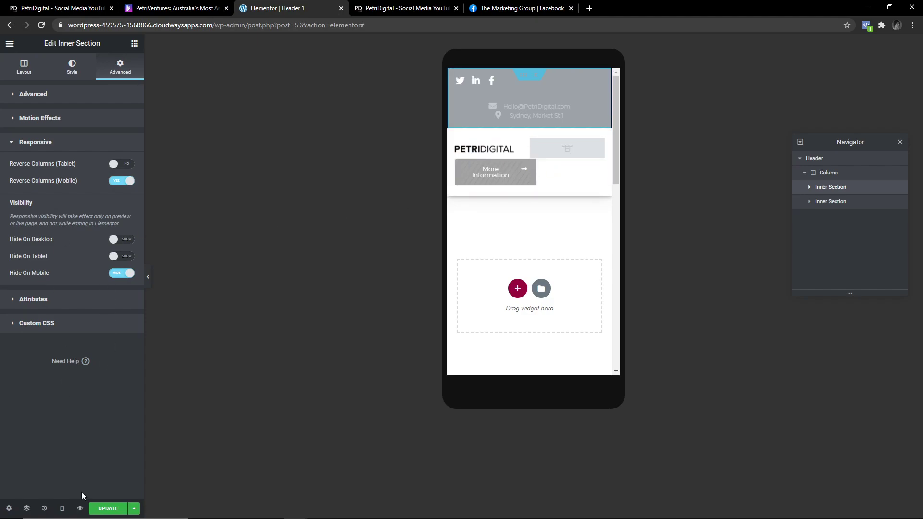
Return to the desktop preview, update the header, and check the tablet preview.
{"action": "left_click", "coordinate": [62, 508]}
{"action": "left_click", "coordinate": [33, 446]}
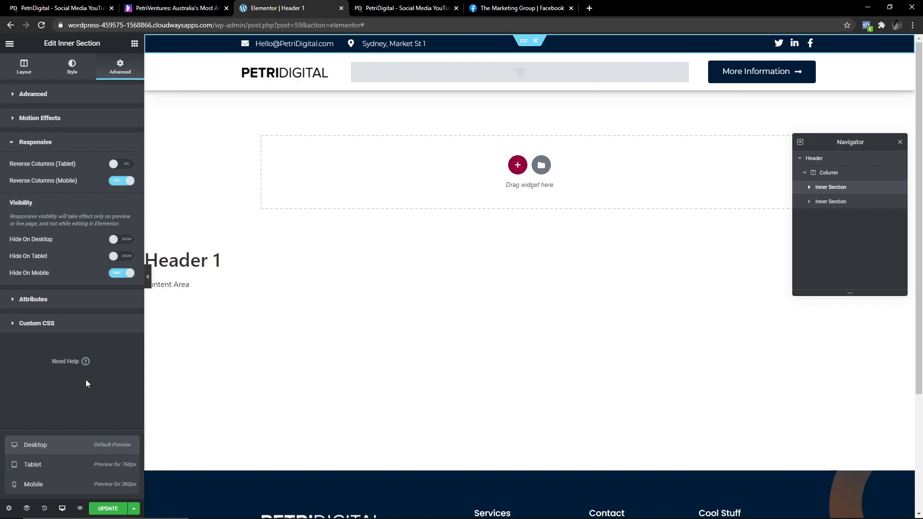
{"action": "left_click", "coordinate": [108, 508]}
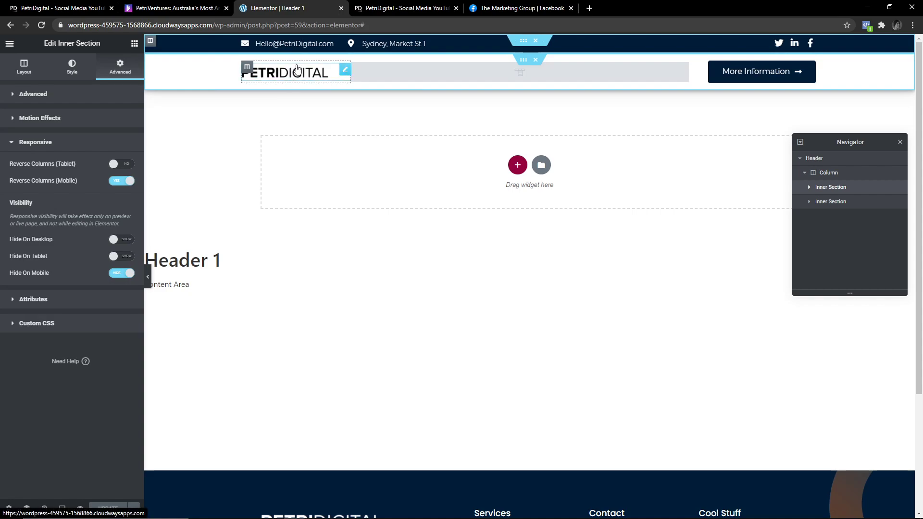
{"action": "left_click", "coordinate": [62, 508]}
{"action": "left_click", "coordinate": [47, 469]}
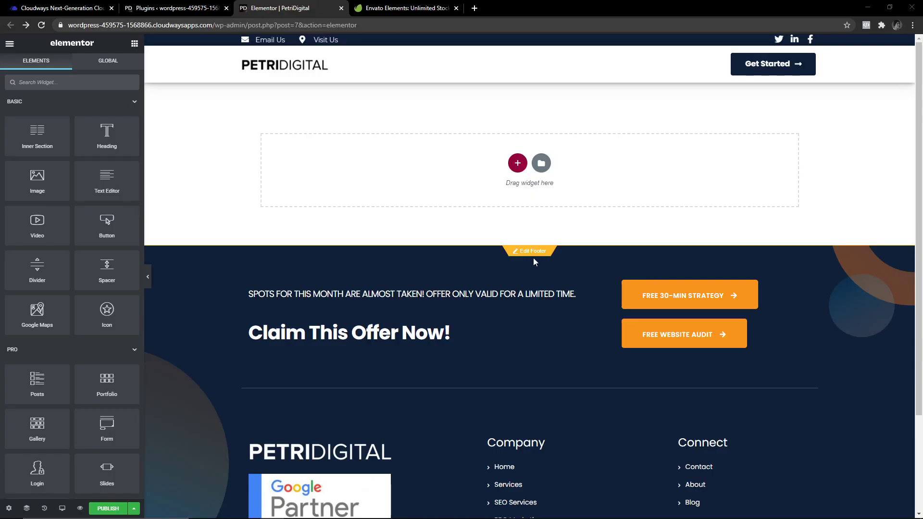
Scroll through the PetriDigital page and open the Save Options menu beside Publish.
{"action": "scroll", "coordinate": [532, 258], "scroll_direction": "down", "scroll_amount": 3}
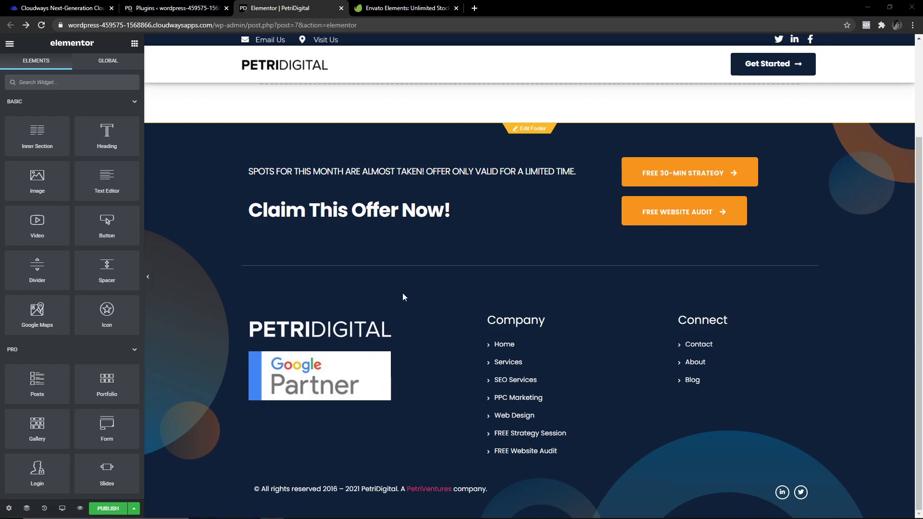
{"action": "scroll", "coordinate": [480, 289], "scroll_direction": "up", "scroll_amount": 3}
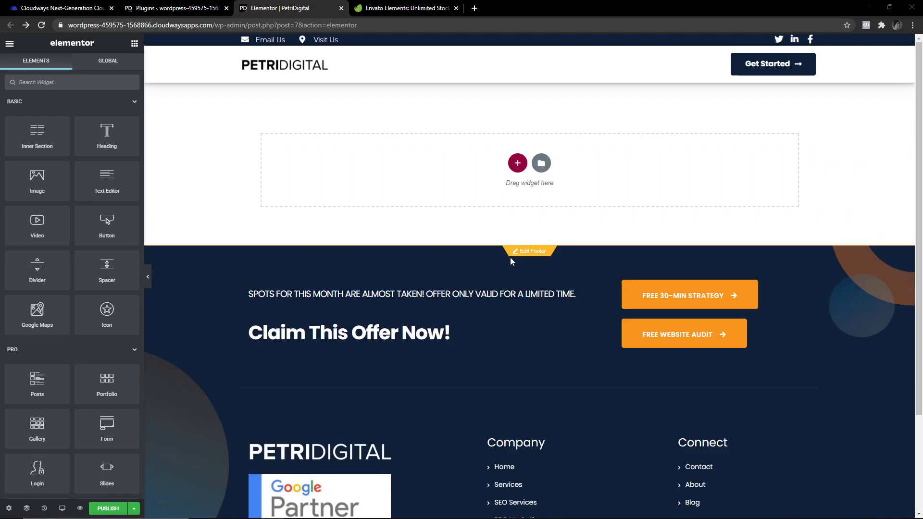
{"action": "scroll", "coordinate": [577, 192], "scroll_direction": "down", "scroll_amount": 3}
{"action": "left_click", "coordinate": [133, 509]}
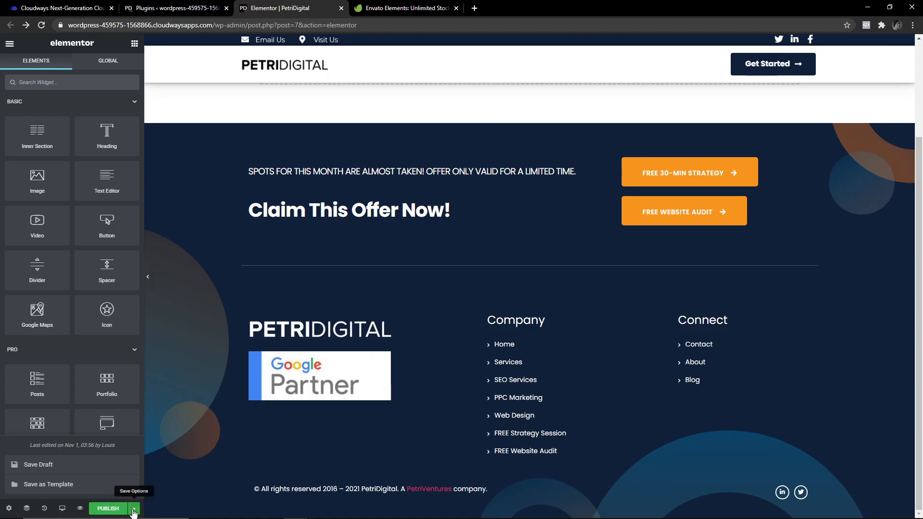
{"action": "scroll", "coordinate": [410, 391], "scroll_direction": "up", "scroll_amount": 3}
{"action": "scroll", "coordinate": [505, 394], "scroll_direction": "down", "scroll_amount": 3}
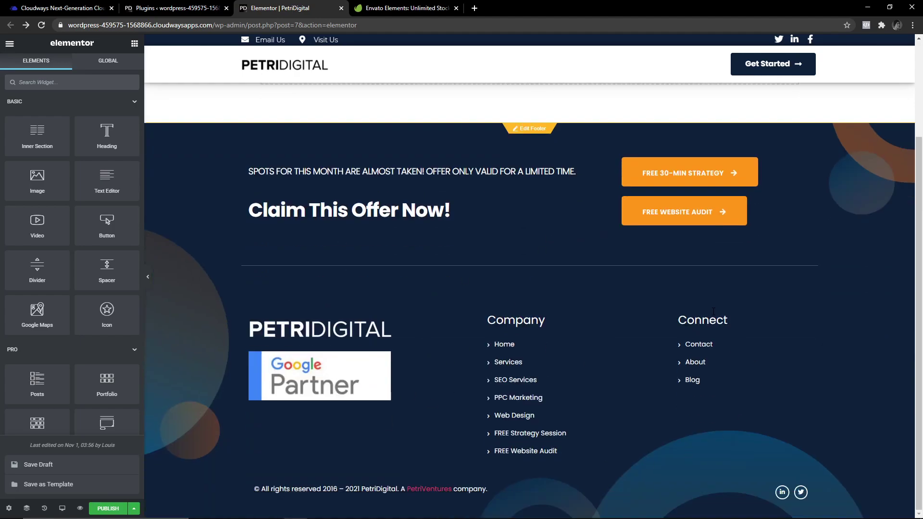
Choose Save as Template from the page's save options, then close the save-to-library dialog.
{"action": "left_click", "coordinate": [134, 511]}
{"action": "left_click", "coordinate": [134, 511]}
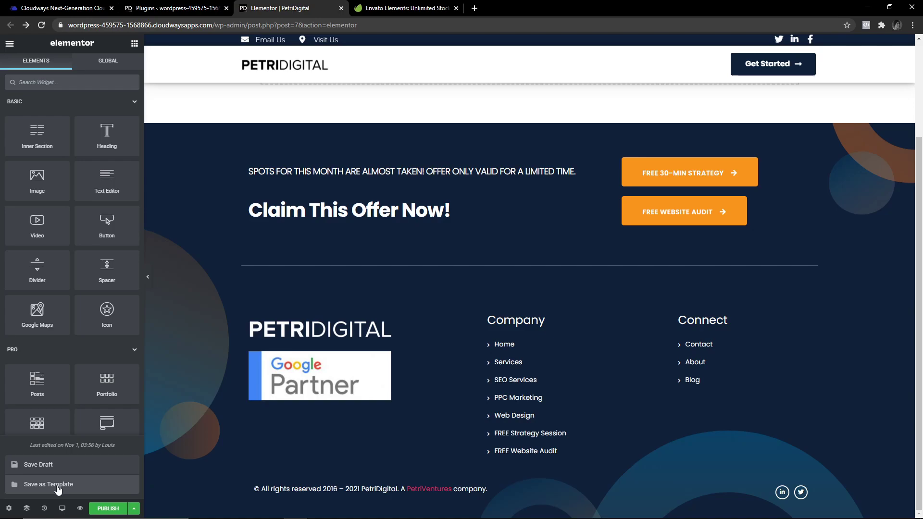
{"action": "left_click", "coordinate": [52, 484]}
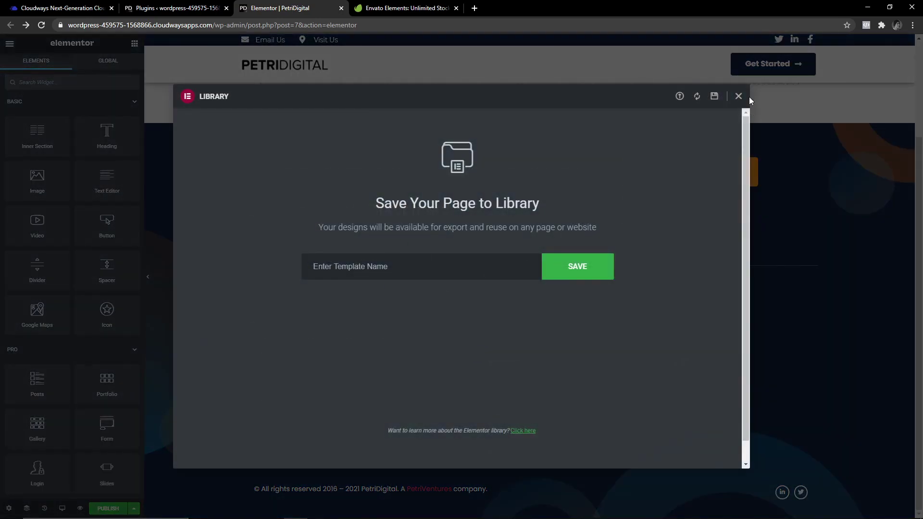
{"action": "left_click", "coordinate": [739, 97]}
{"action": "scroll", "coordinate": [477, 216], "scroll_direction": "up", "scroll_amount": 3}
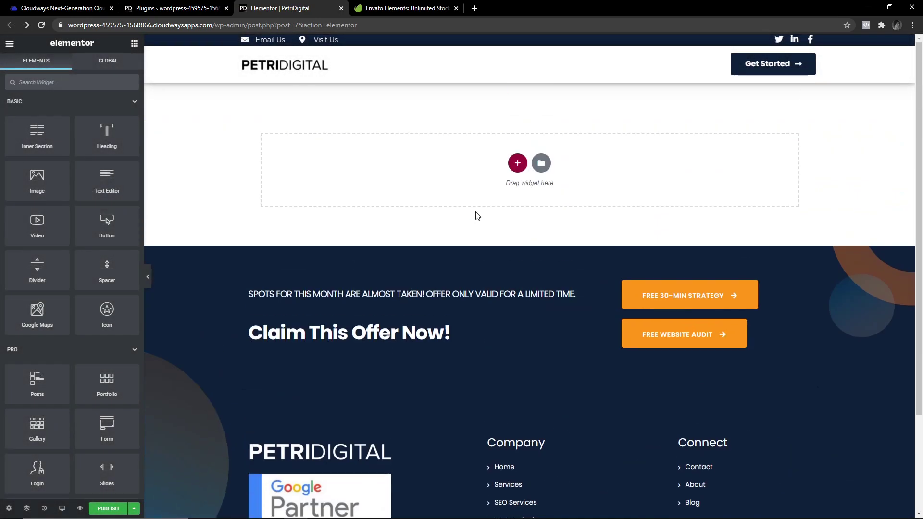
View saved templates and the import upload view in the Library, then go to the Plugins tab.
{"action": "left_click", "coordinate": [539, 165]}
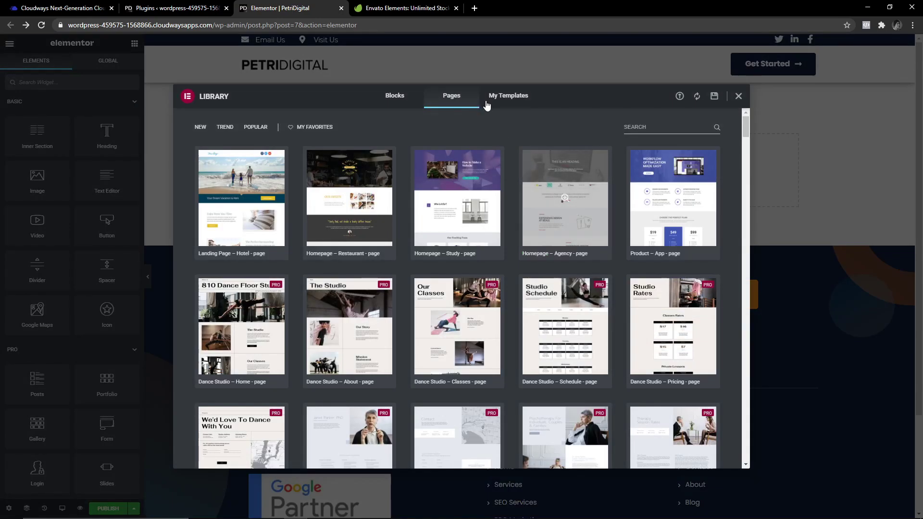
{"action": "left_click", "coordinate": [506, 99]}
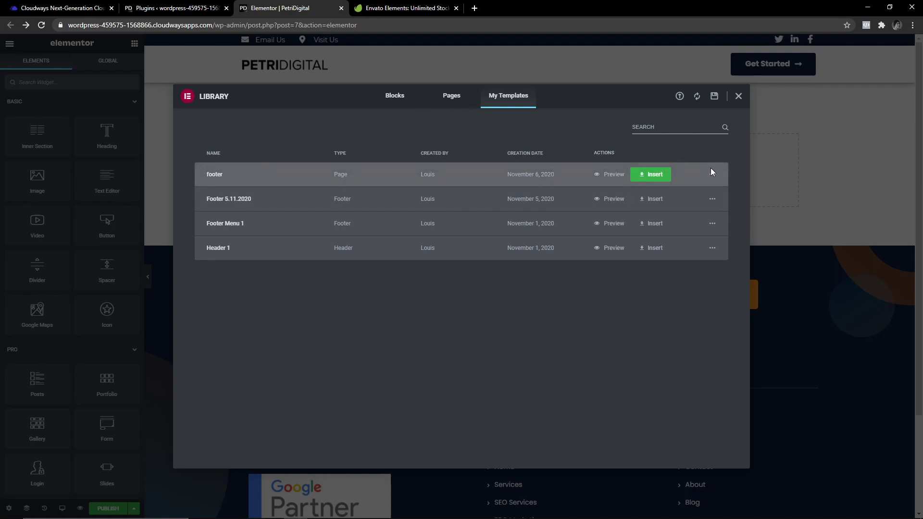
{"action": "left_click", "coordinate": [679, 97]}
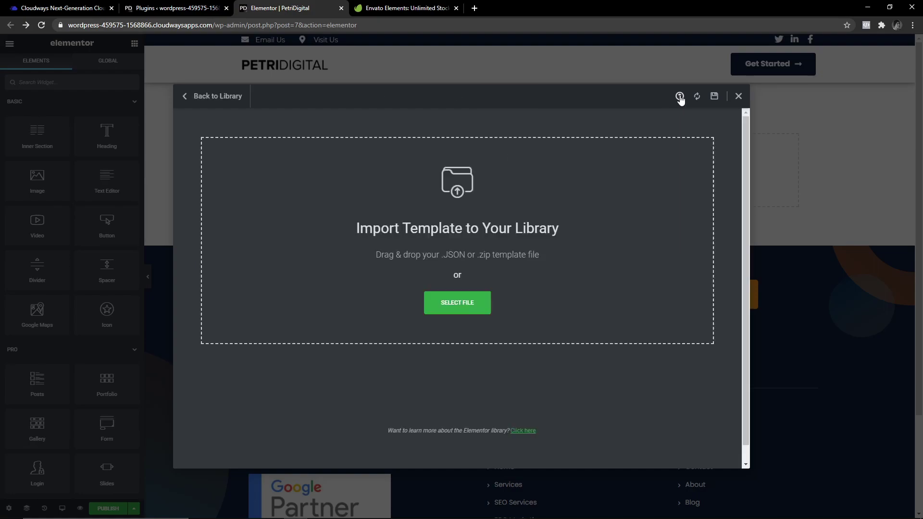
{"action": "left_click", "coordinate": [739, 96]}
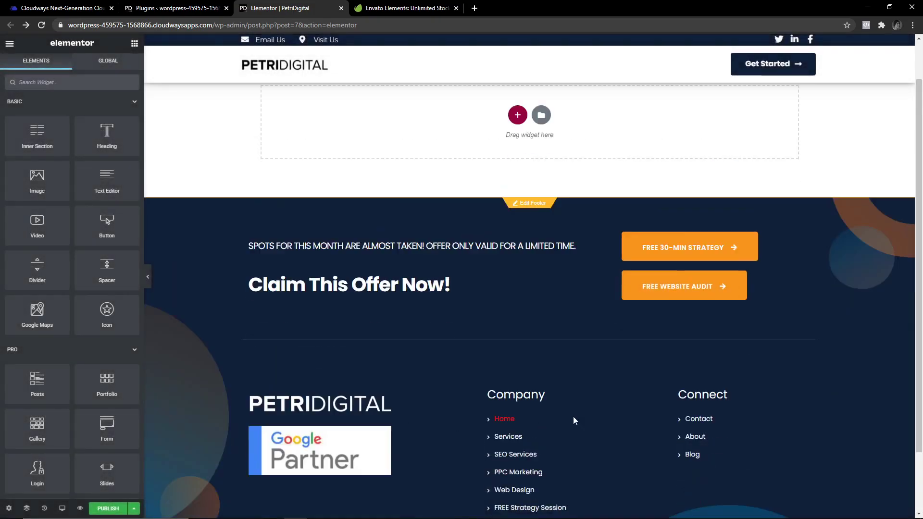
{"action": "scroll", "coordinate": [457, 336], "scroll_direction": "down", "scroll_amount": 1}
{"action": "key", "text": "ctrl+shift+Tab"}
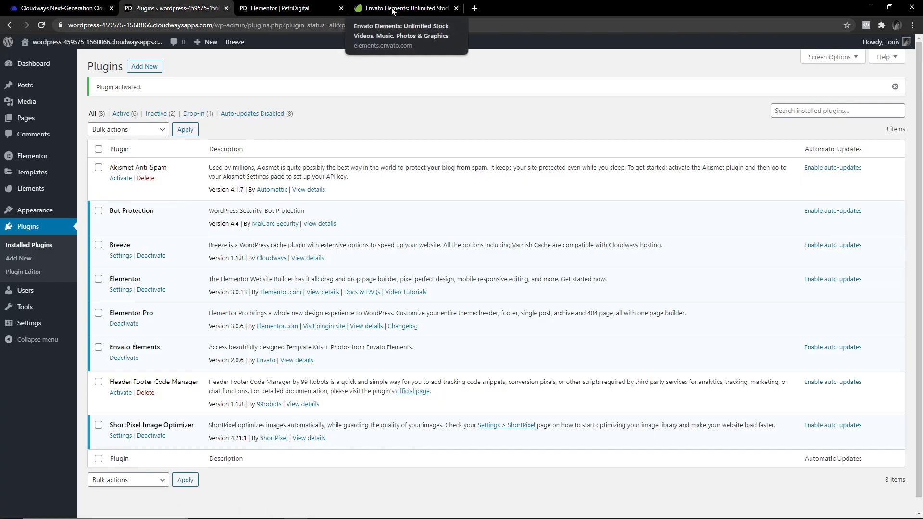
Glance at the Envato Elements website, then return to the Elementor PetriDigital editor.
{"action": "left_click", "coordinate": [392, 10]}
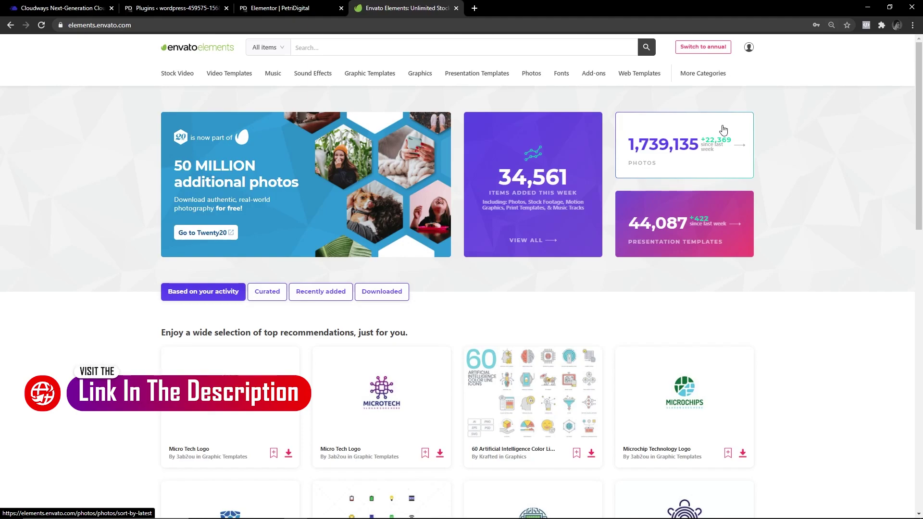
{"action": "left_click", "coordinate": [269, 8]}
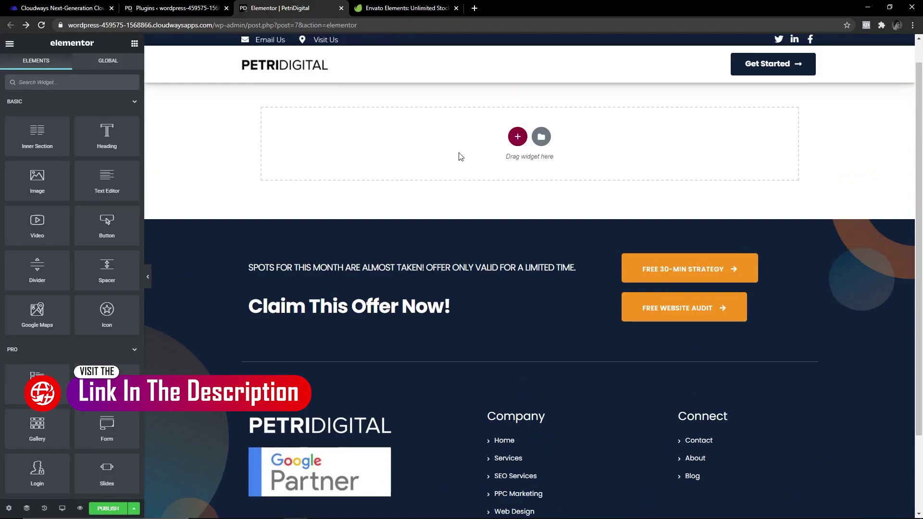
Browse the library's ready-made Pages templates sorted by New.
{"action": "left_click", "coordinate": [542, 163]}
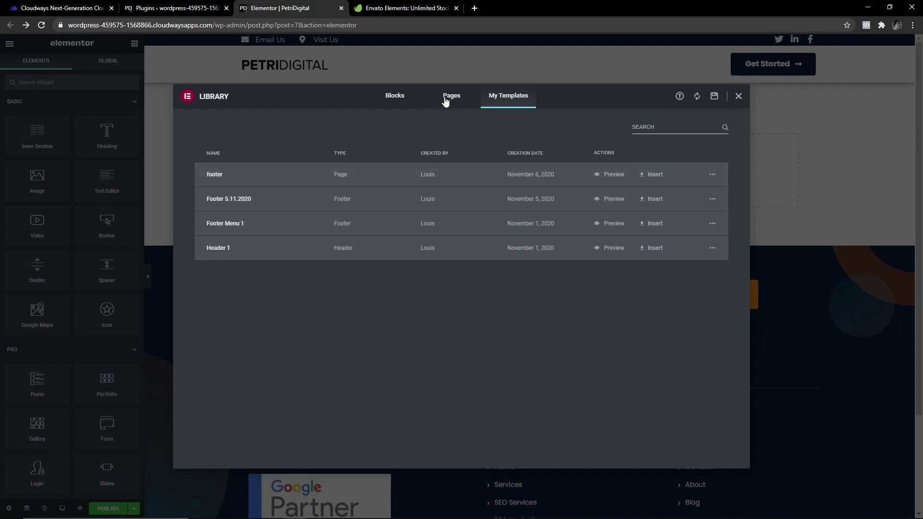
{"action": "left_click", "coordinate": [446, 99]}
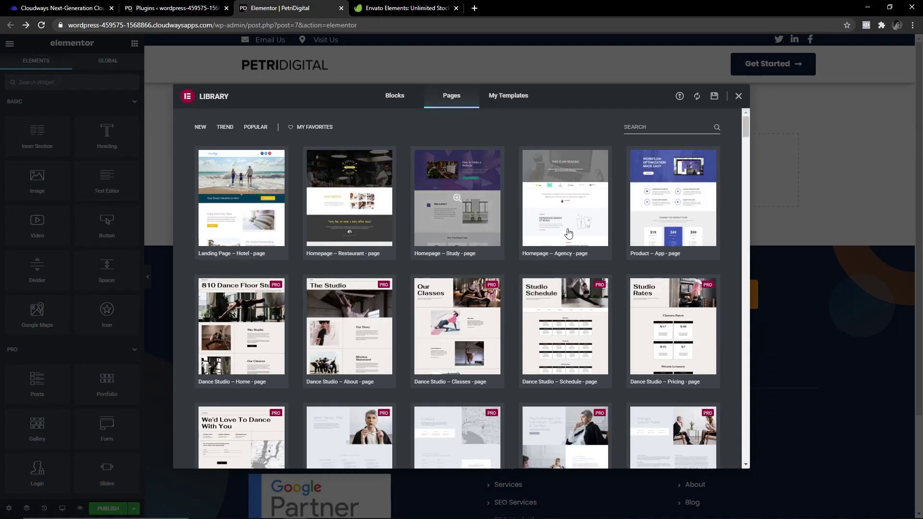
{"action": "left_click", "coordinate": [739, 96]}
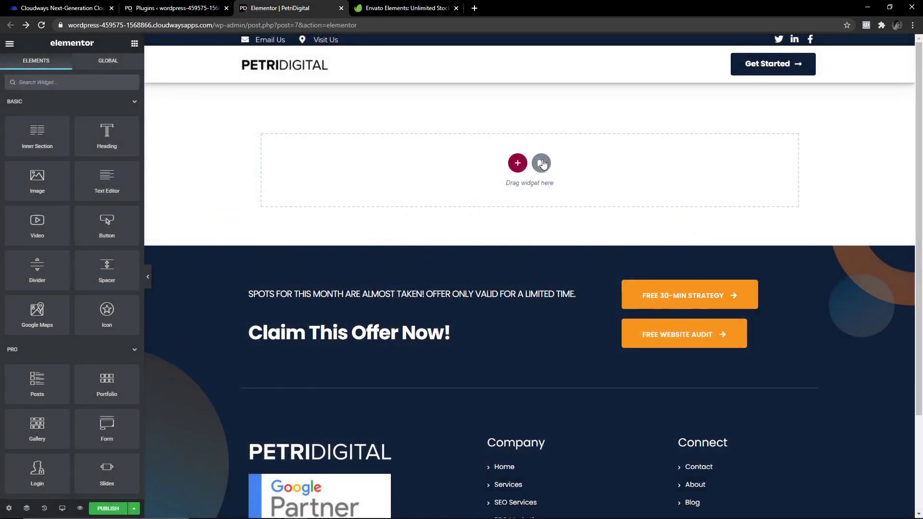
{"action": "left_click", "coordinate": [541, 163]}
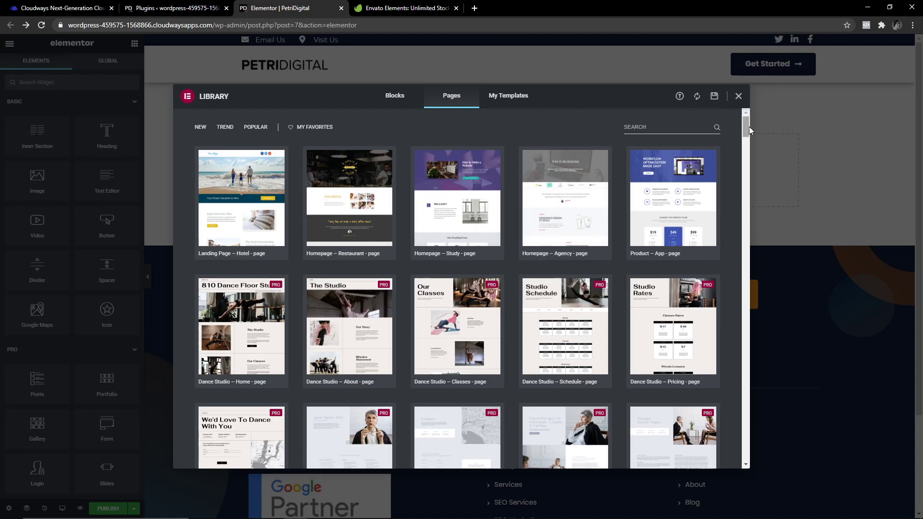
{"action": "left_click", "coordinate": [200, 127]}
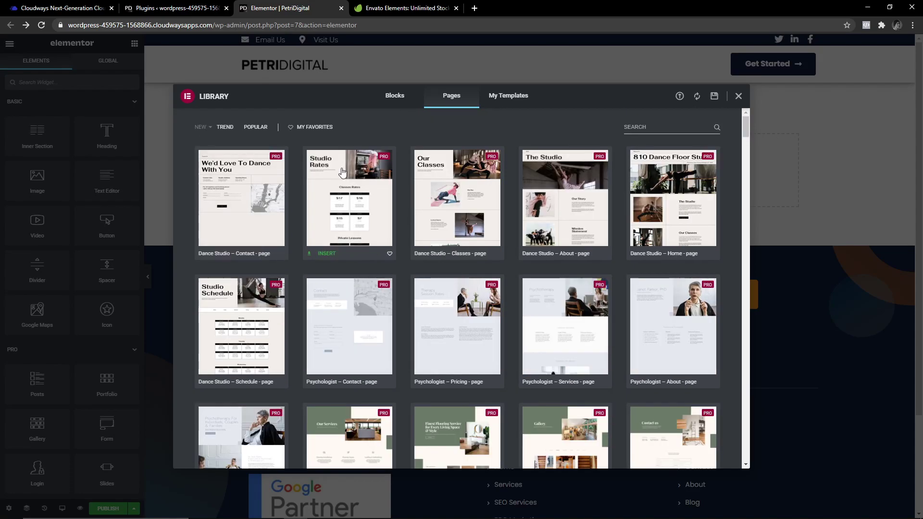
{"action": "left_click_drag", "start_coordinate": [741, 124], "coordinate": [745, 120]}
Check My Templates, close the Library and move to the Envato Elements website.
{"action": "left_click", "coordinate": [495, 98]}
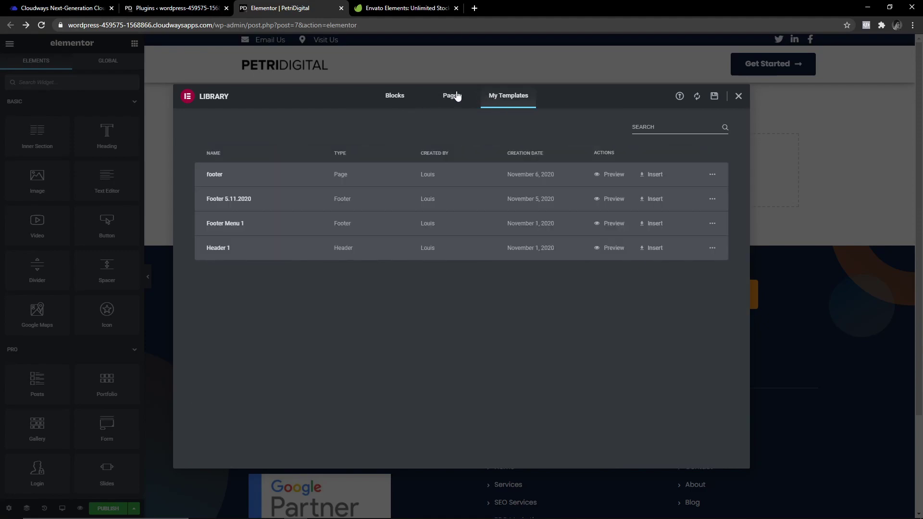
{"action": "left_click", "coordinate": [457, 96]}
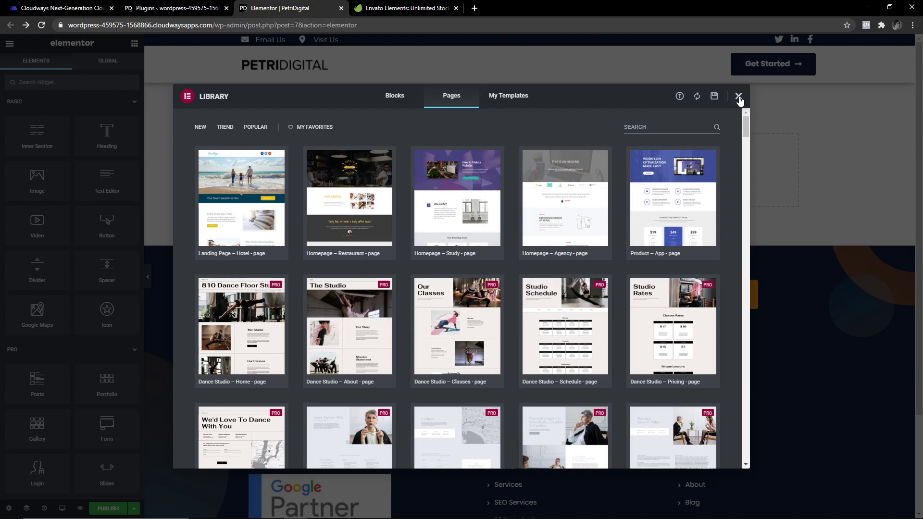
{"action": "left_click", "coordinate": [738, 96]}
{"action": "left_click", "coordinate": [408, 8]}
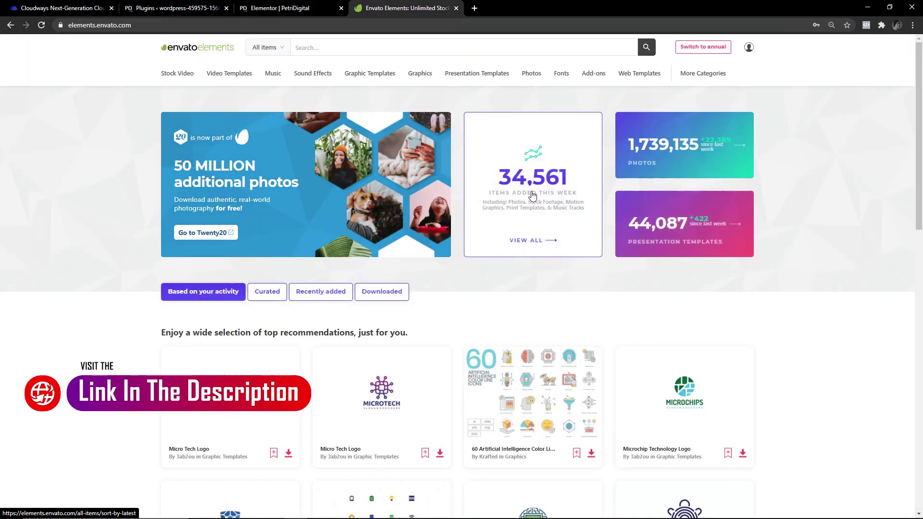
Compare the Elementor editor, WordPress Plugins list and Envato Elements home page tabs.
{"action": "left_click", "coordinate": [287, 12]}
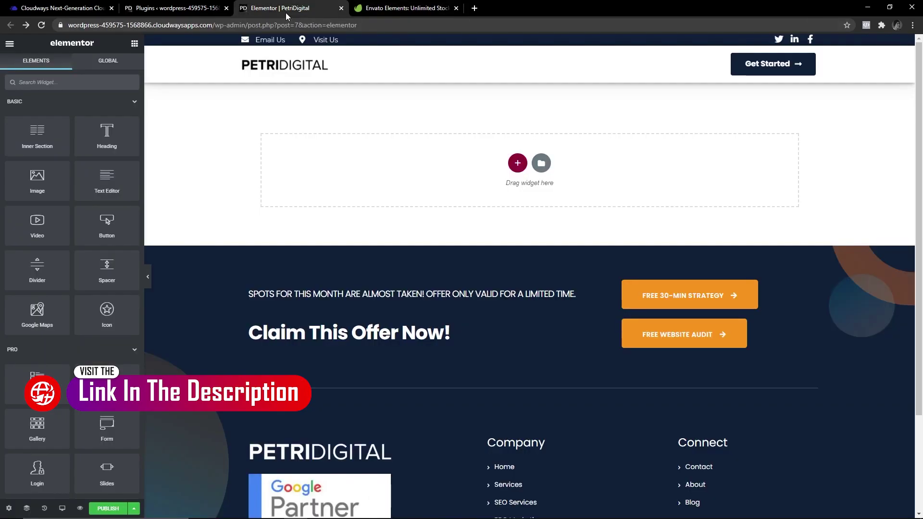
{"action": "left_click", "coordinate": [396, 8]}
{"action": "left_click", "coordinate": [288, 12]}
{"action": "left_click", "coordinate": [186, 10]}
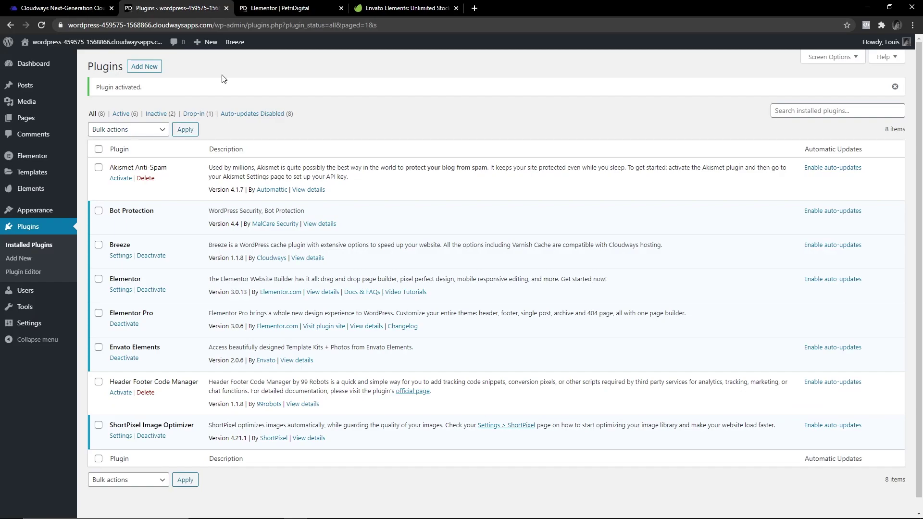
{"action": "left_click", "coordinate": [389, 9]}
{"action": "left_click", "coordinate": [276, 9]}
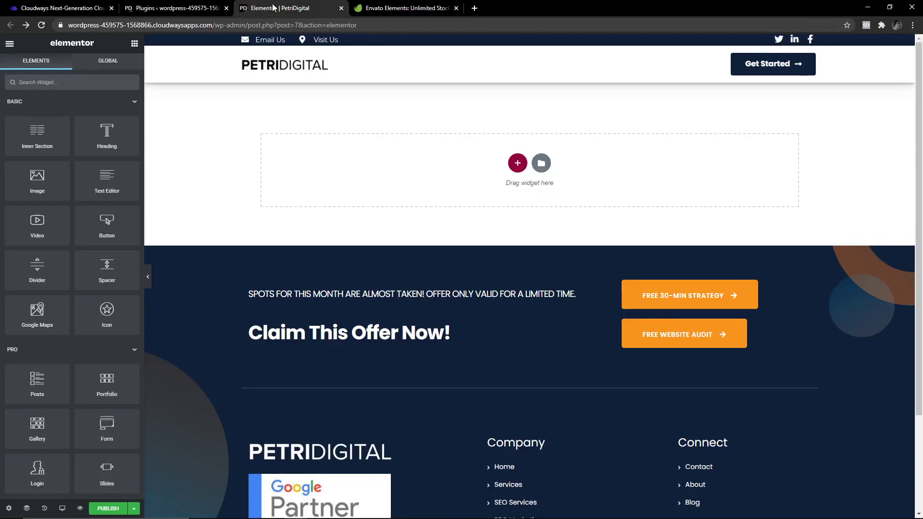
{"action": "left_click", "coordinate": [158, 12]}
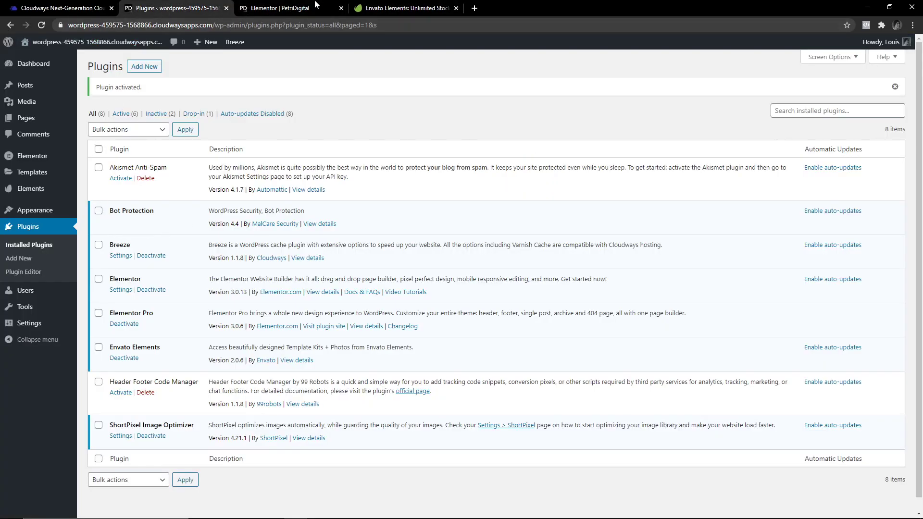
{"action": "left_click", "coordinate": [384, 8]}
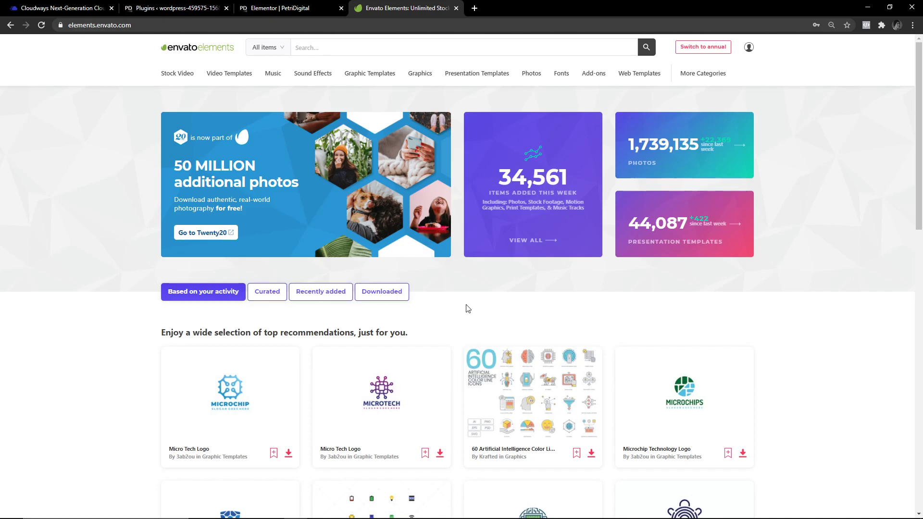
{"action": "left_click", "coordinate": [289, 8]}
{"action": "left_click", "coordinate": [197, 10]}
{"action": "left_click", "coordinate": [385, 9]}
On the Plugins list, highlight the active Envato Elements plugin, then go to Add New plugins.
{"action": "mouse_move", "coordinate": [666, 85]}
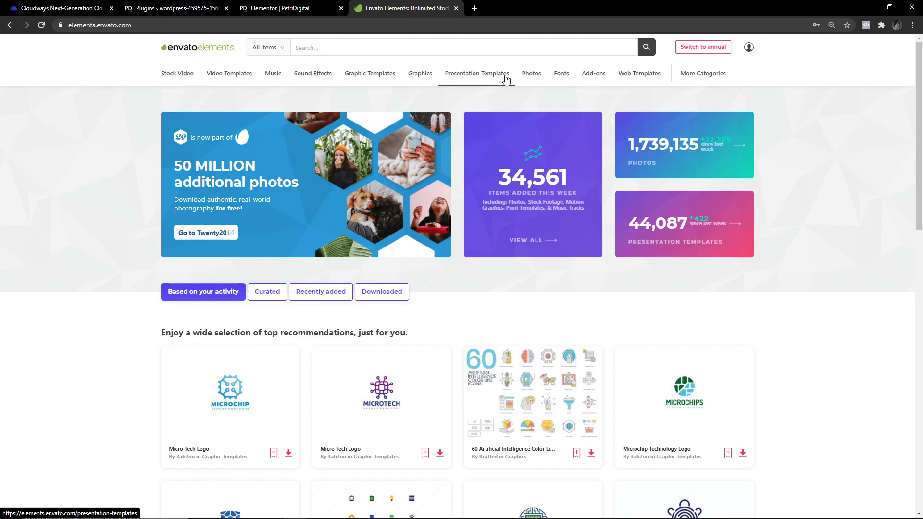
{"action": "left_click", "coordinate": [266, 7]}
{"action": "left_click", "coordinate": [176, 6]}
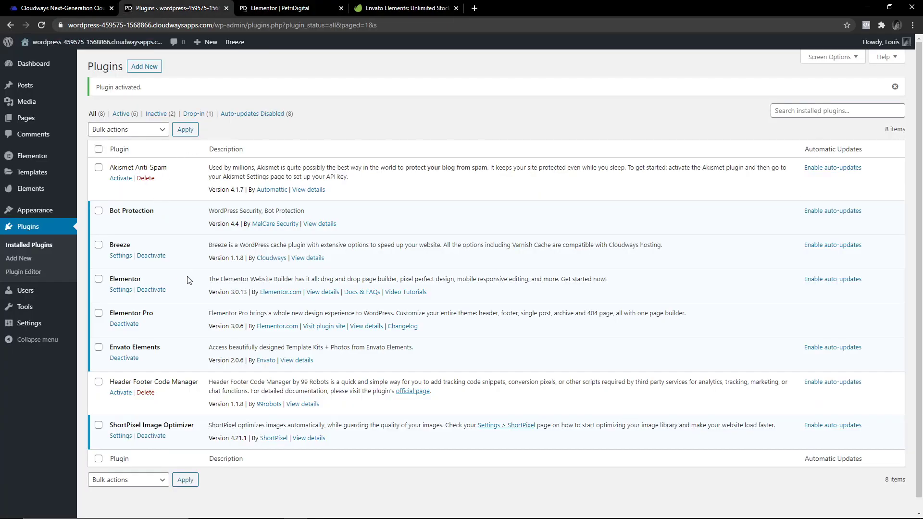
{"action": "left_click_drag", "start_coordinate": [112, 347], "coordinate": [150, 346]}
{"action": "left_click", "coordinate": [23, 258]}
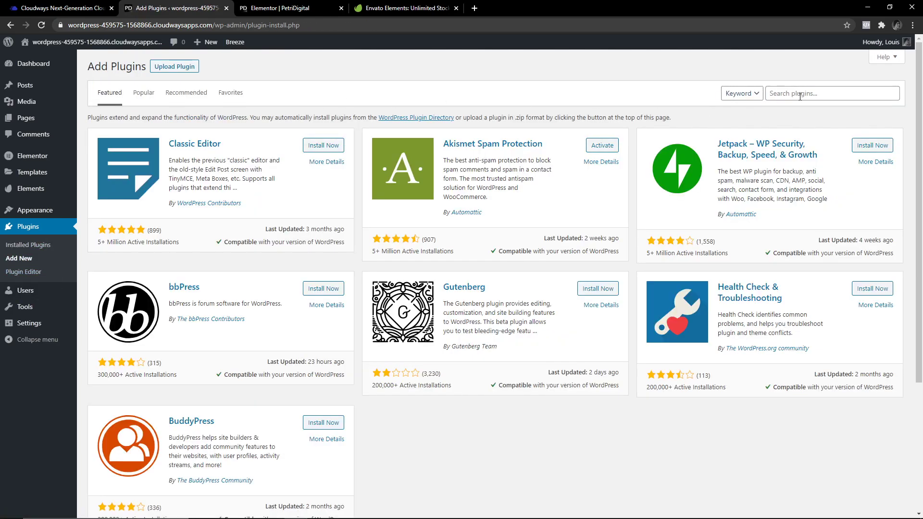
Open the Envato Elements plugin Welcome page from the sidebar and start Connect Elements Account.
{"action": "left_click", "coordinate": [786, 93]}
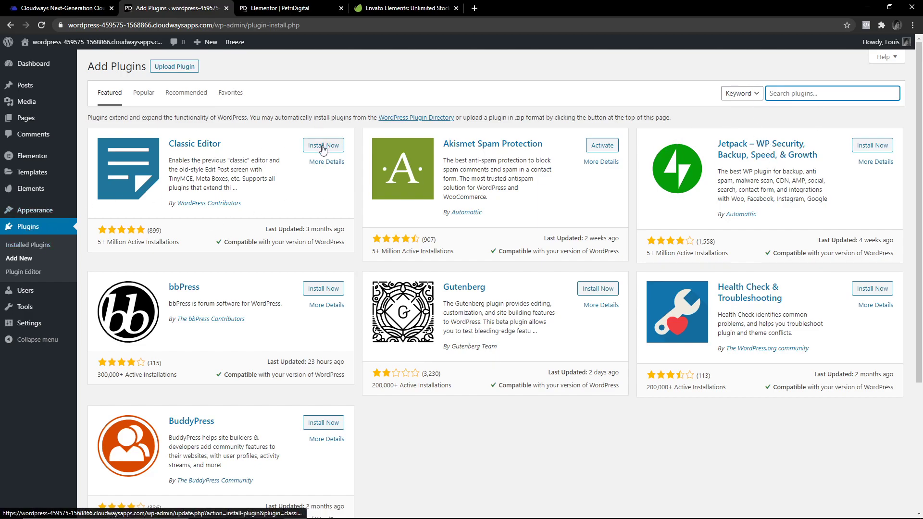
{"action": "left_click", "coordinate": [31, 228]}
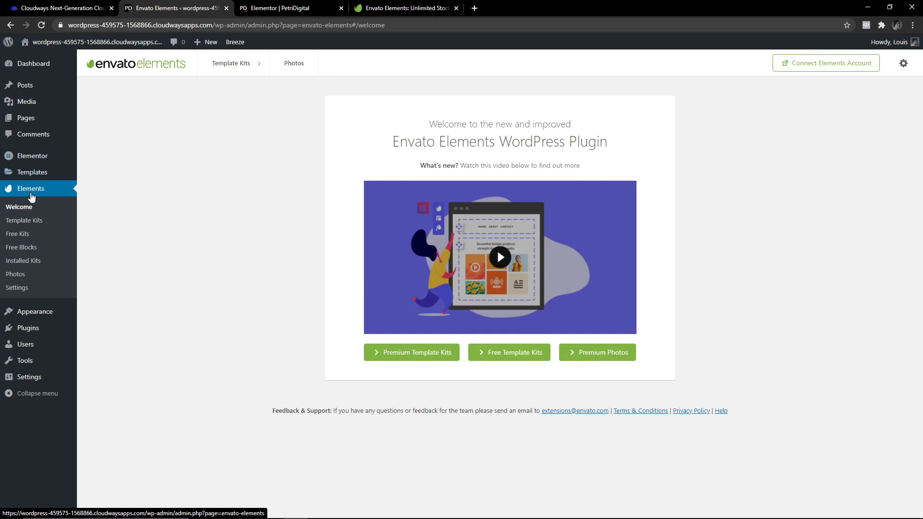
{"action": "left_click", "coordinate": [418, 8]}
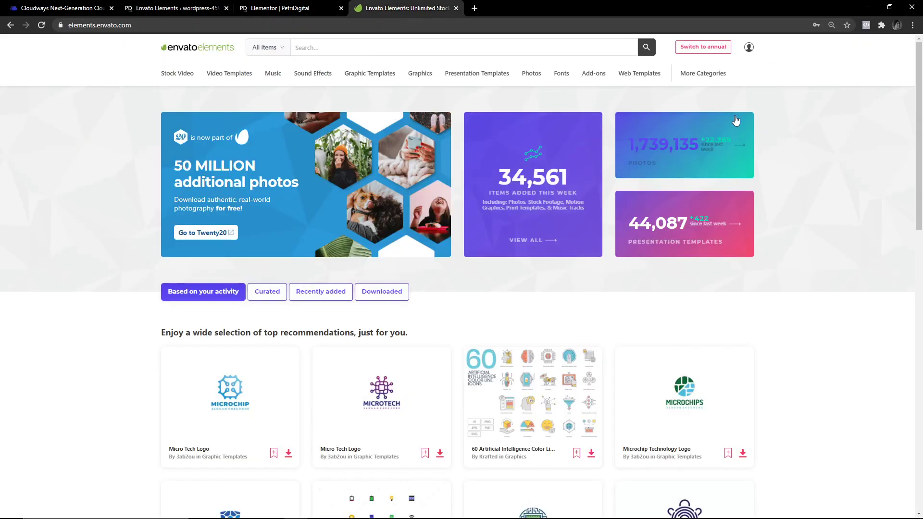
{"action": "left_click", "coordinate": [220, 6]}
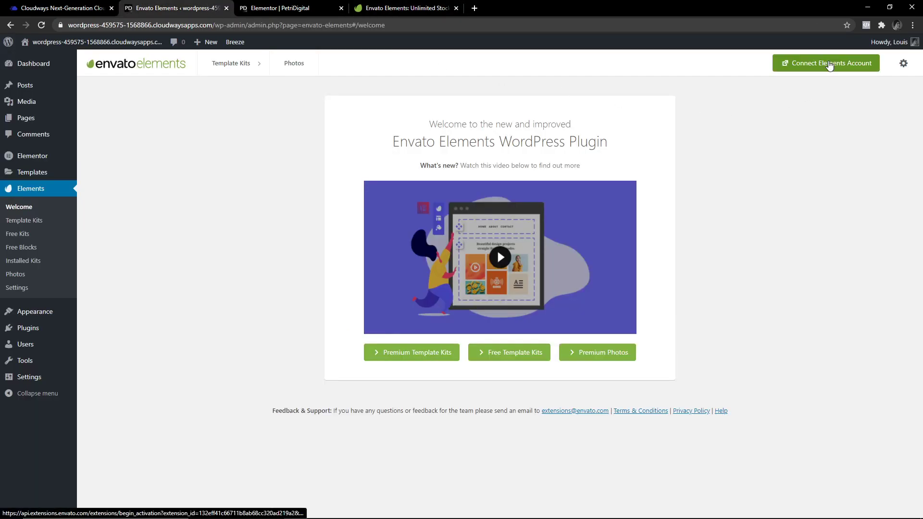
{"action": "left_click", "coordinate": [829, 65]}
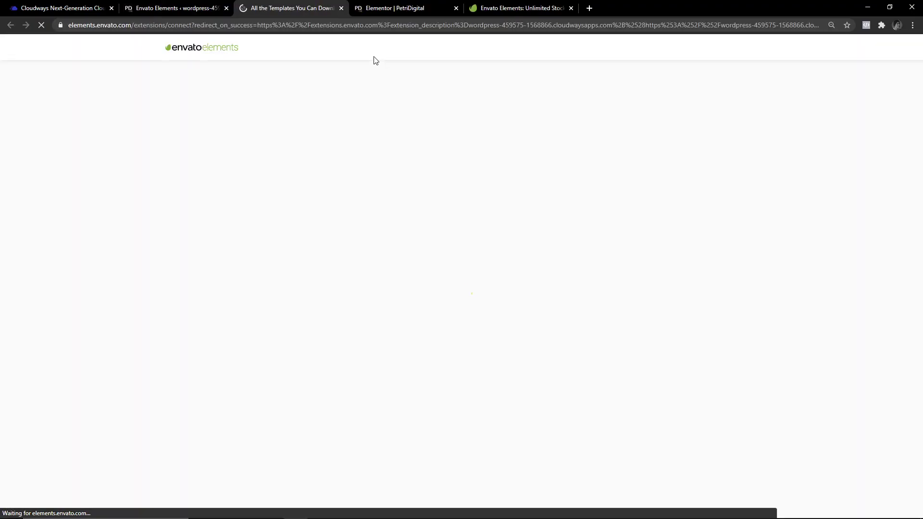
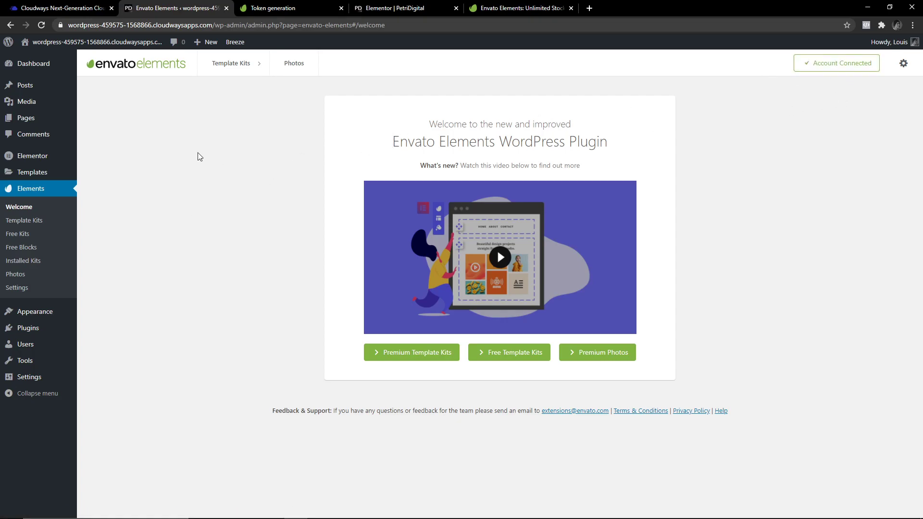
In Envato Elements settings, replace the project name with 'PetriVentures' and update it.
{"action": "left_click", "coordinate": [16, 288]}
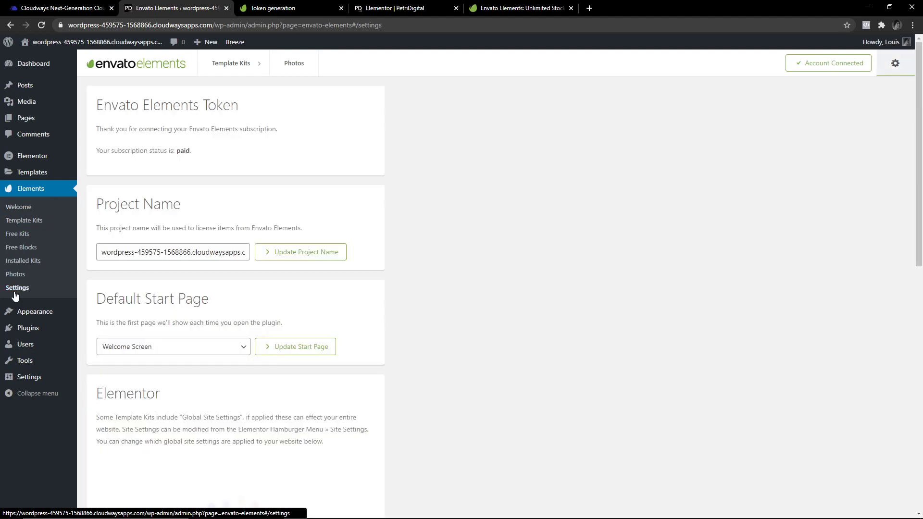
{"action": "triple_click", "coordinate": [197, 261]}
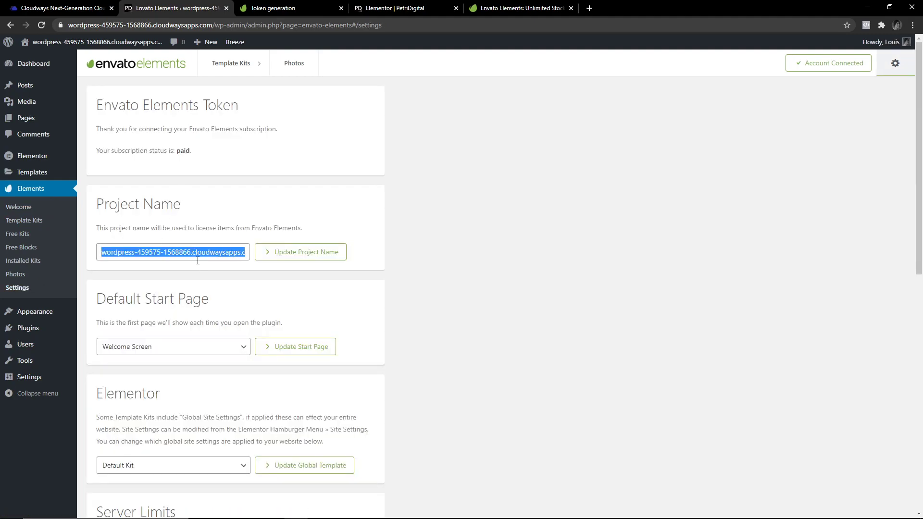
{"action": "type", "text": "PetriVentures"}
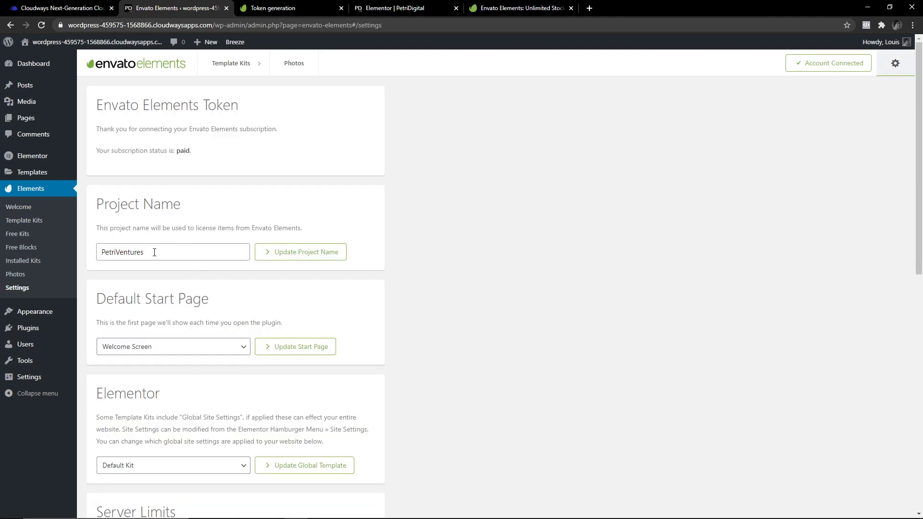
{"action": "left_click", "coordinate": [301, 252]}
{"action": "left_click", "coordinate": [283, 255]}
{"action": "scroll", "coordinate": [189, 292], "scroll_direction": "down", "scroll_amount": 7}
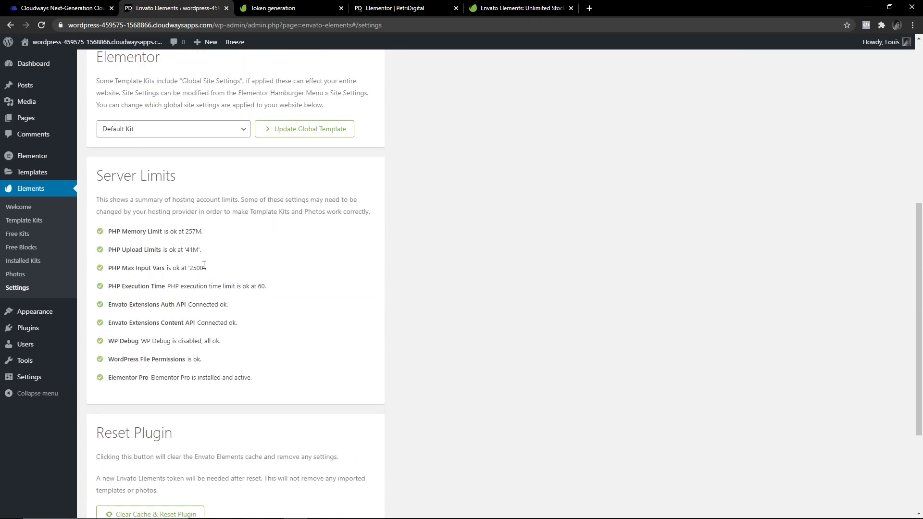
{"action": "left_click_drag", "start_coordinate": [204, 264], "coordinate": [103, 226]}
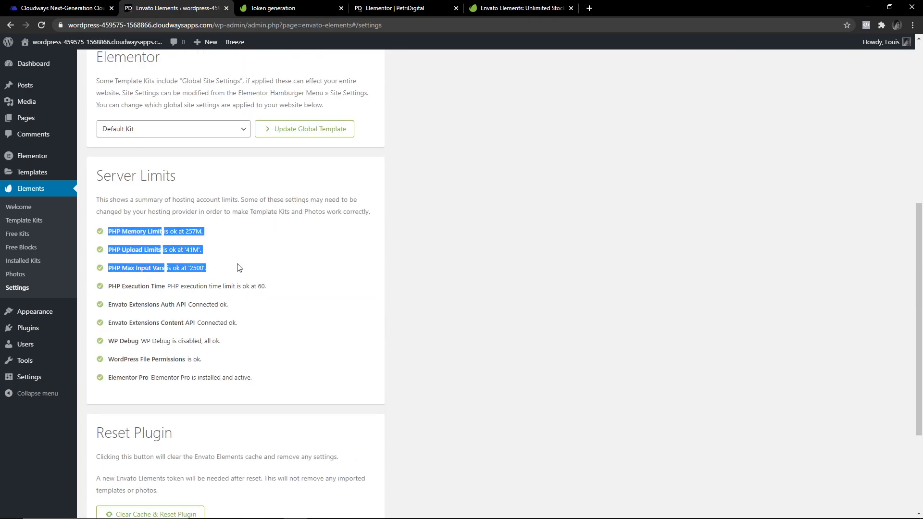
{"action": "left_click", "coordinate": [121, 221]}
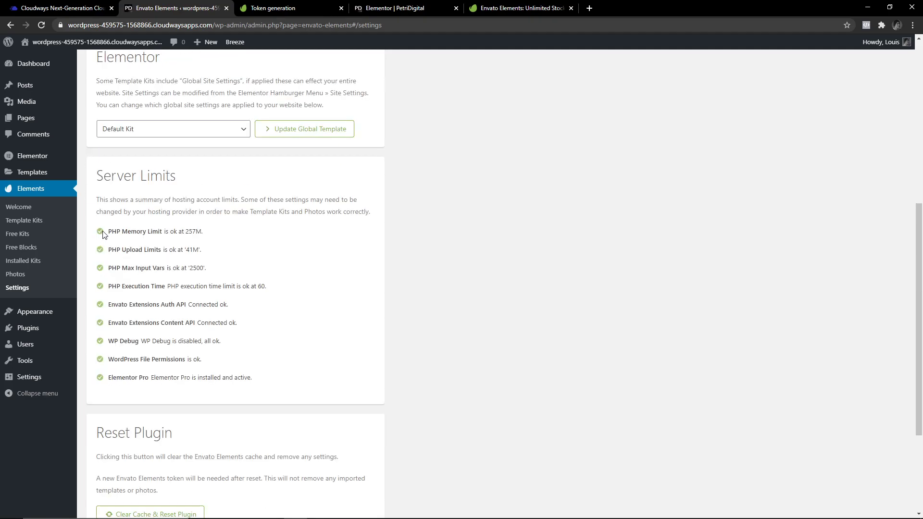
{"action": "left_click_drag", "start_coordinate": [103, 234], "coordinate": [269, 383]}
{"action": "left_click", "coordinate": [260, 385]}
{"action": "left_click", "coordinate": [89, 172]}
{"action": "left_click", "coordinate": [101, 171]}
{"action": "left_click_drag", "start_coordinate": [100, 171], "coordinate": [71, 214]}
{"action": "left_click", "coordinate": [270, 382]}
{"action": "left_click", "coordinate": [96, 180]}
{"action": "left_click", "coordinate": [258, 378]}
{"action": "triple_click", "coordinate": [258, 378]}
{"action": "left_click", "coordinate": [71, 215]}
{"action": "scroll", "coordinate": [169, 305], "scroll_direction": "up", "scroll_amount": 4}
{"action": "scroll", "coordinate": [161, 305], "scroll_direction": "down", "scroll_amount": 7}
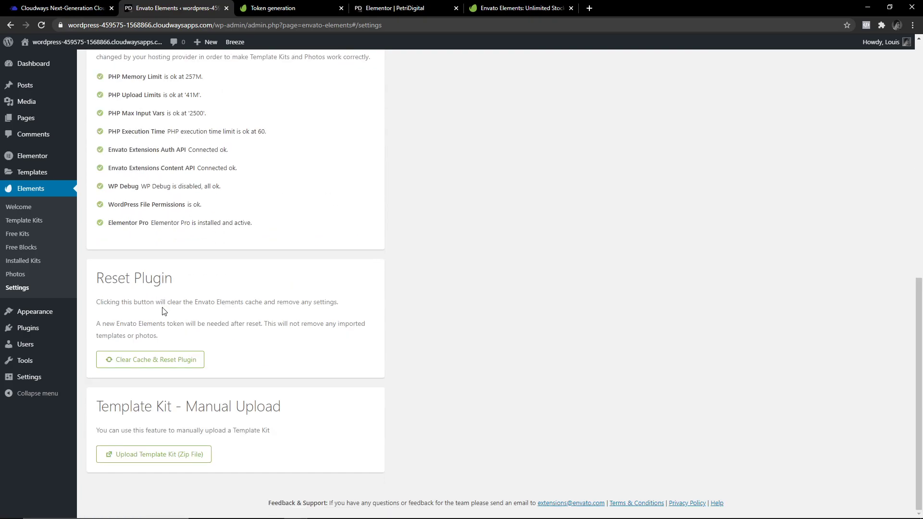
{"action": "scroll", "coordinate": [334, 351], "scroll_direction": "up", "scroll_amount": 10}
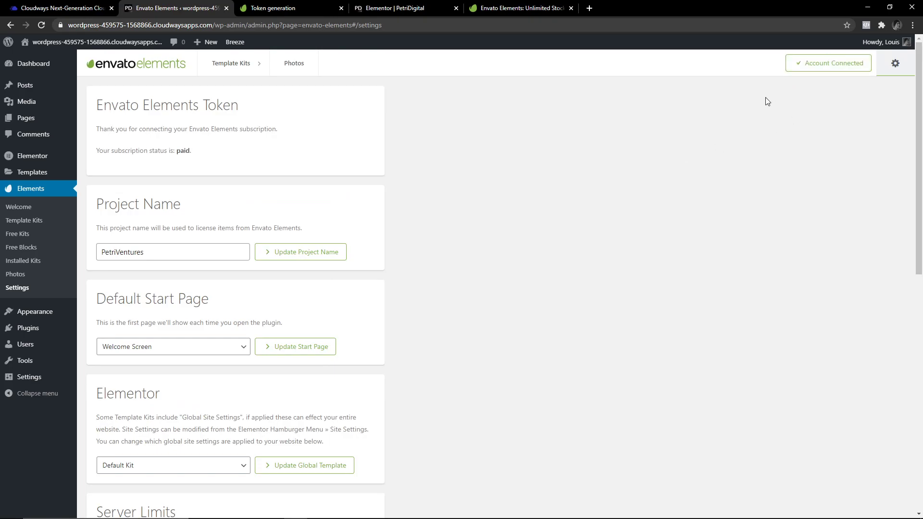
{"action": "scroll", "coordinate": [362, 219], "scroll_direction": "down", "scroll_amount": 10}
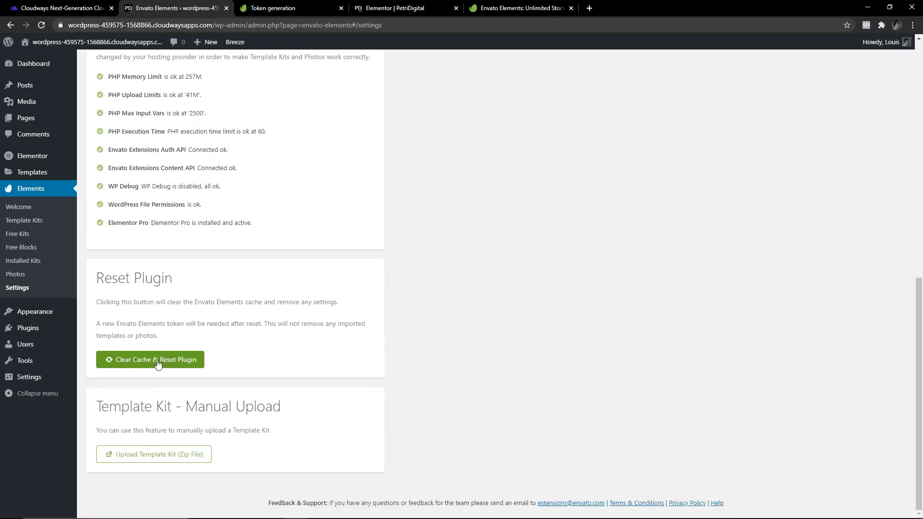
{"action": "scroll", "coordinate": [343, 339], "scroll_direction": "up", "scroll_amount": 7}
{"action": "scroll", "coordinate": [344, 339], "scroll_direction": "up", "scroll_amount": 3}
{"action": "scroll", "coordinate": [345, 342], "scroll_direction": "down", "scroll_amount": 7}
{"action": "scroll", "coordinate": [351, 354], "scroll_direction": "up", "scroll_amount": 7}
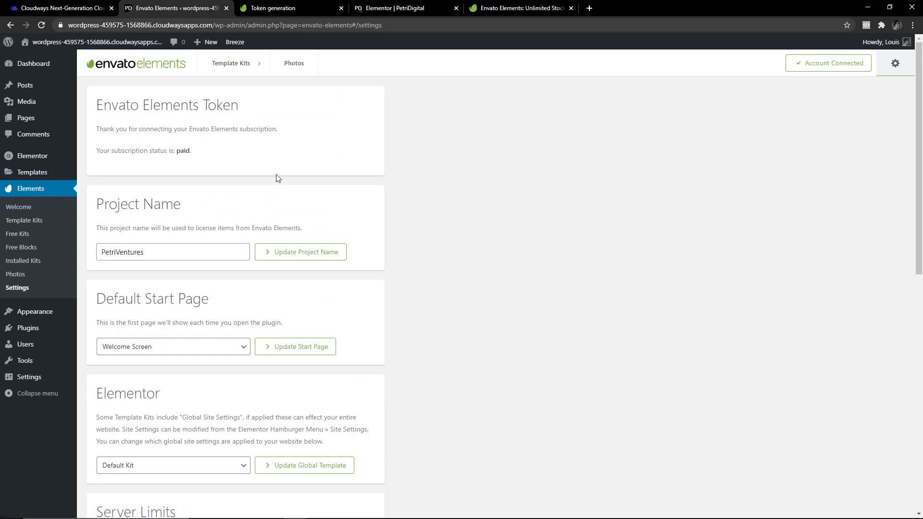
{"action": "mouse_move", "coordinate": [24, 87]}
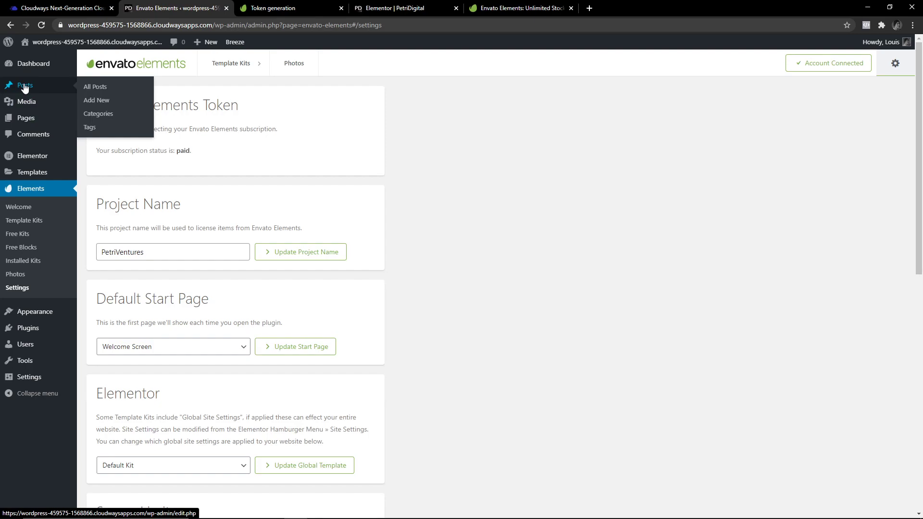
Open the post 'Some Useful Links for You to Get Started' and its Set featured image picker.
{"action": "left_click", "coordinate": [30, 90]}
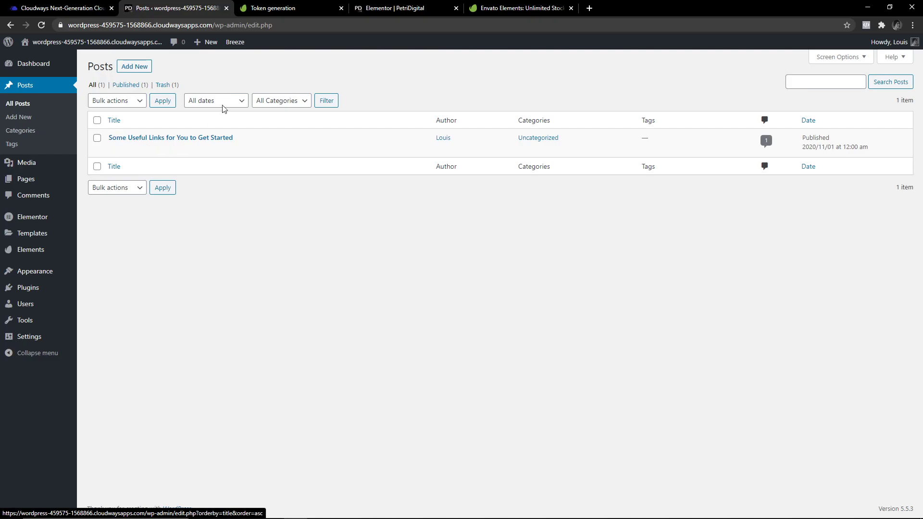
{"action": "left_click", "coordinate": [157, 140]}
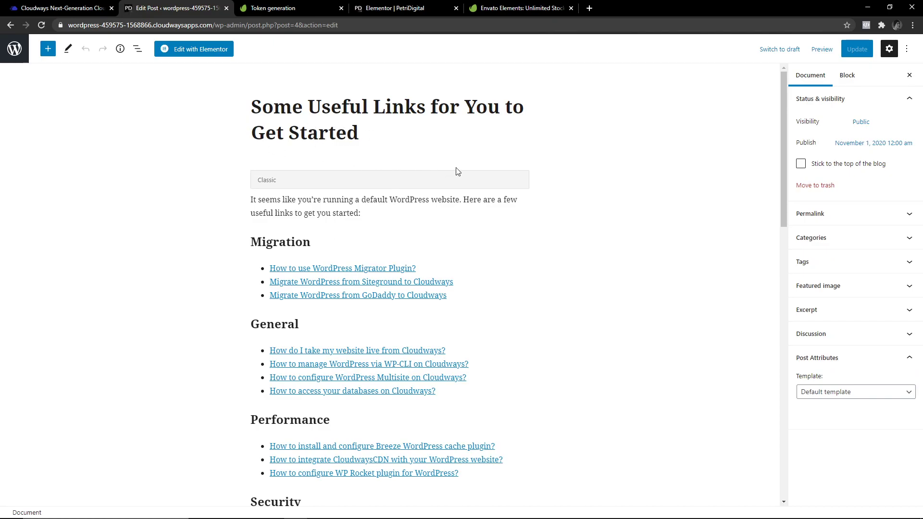
{"action": "left_click", "coordinate": [832, 287]}
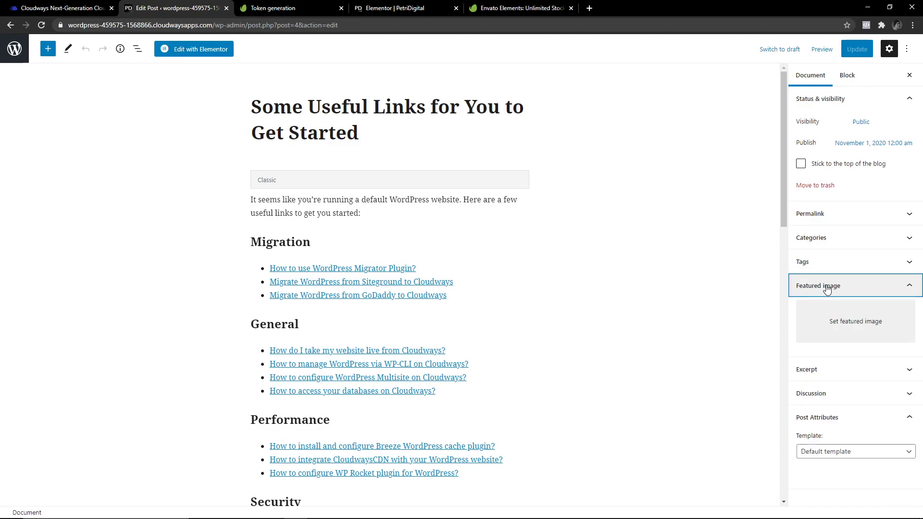
{"action": "left_click", "coordinate": [843, 325]}
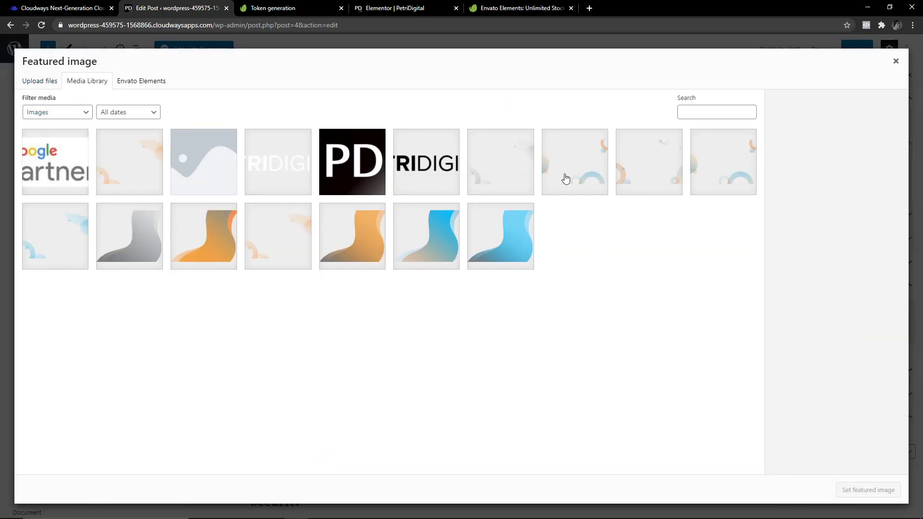
Permanently delete placeholder.png from the media library.
{"action": "left_click", "coordinate": [196, 181]}
{"action": "left_click", "coordinate": [849, 162]}
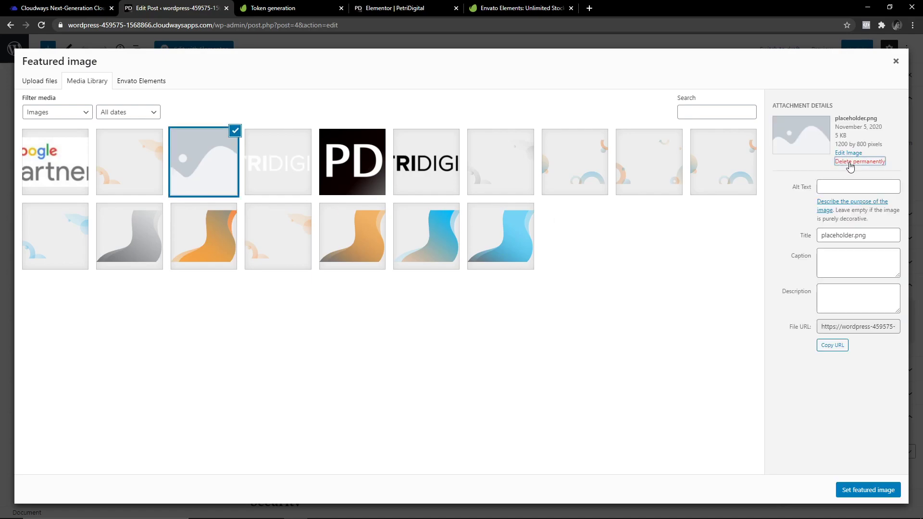
{"action": "left_click", "coordinate": [500, 102]}
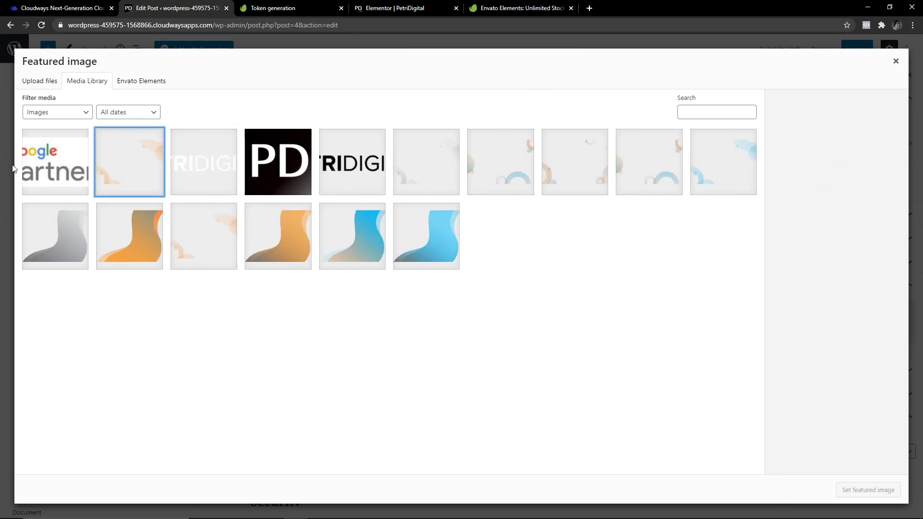
Look at Upload files, return to the Media Library, then switch to Envato Elements stock images.
{"action": "left_click", "coordinate": [41, 86]}
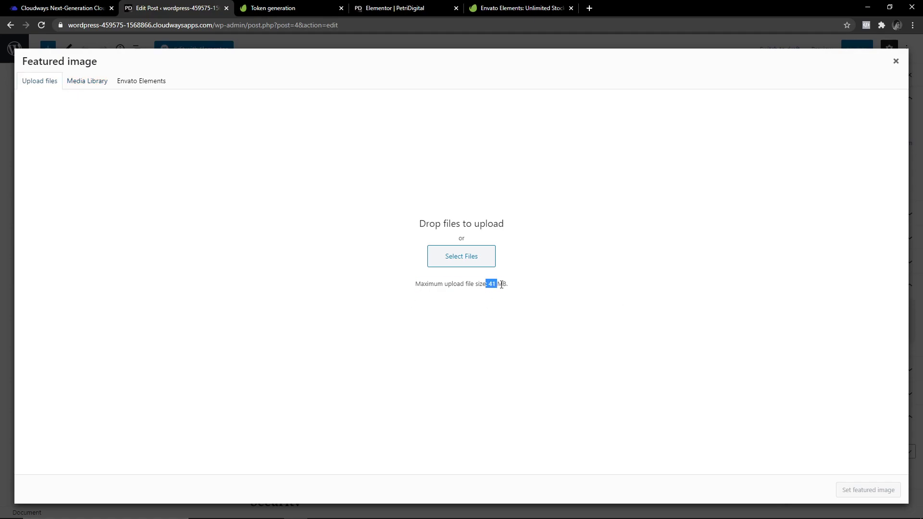
{"action": "left_click", "coordinate": [87, 81]}
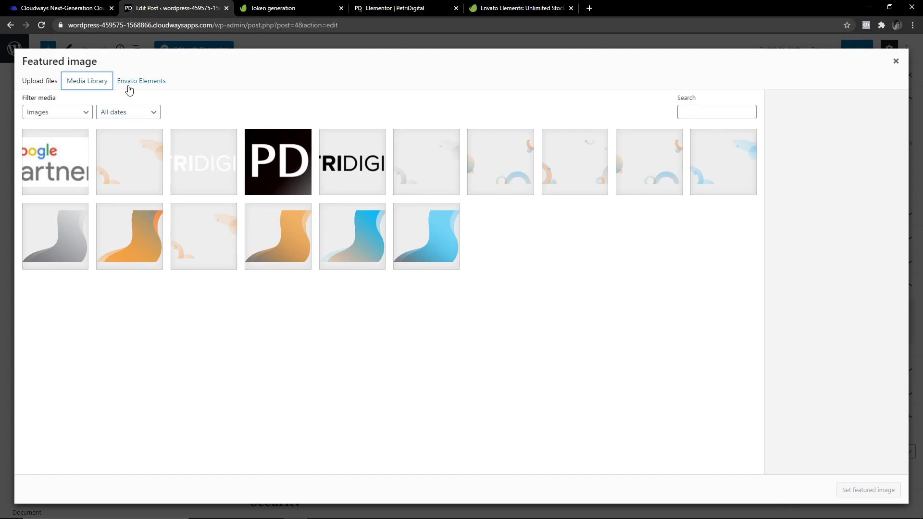
{"action": "left_click", "coordinate": [143, 89]}
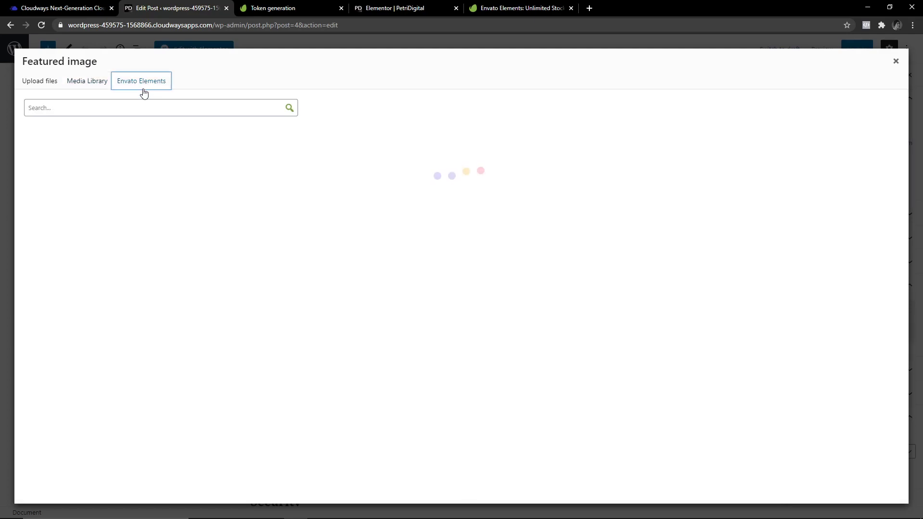
Search Envato Elements stock photos for 'cake' and scroll through the results.
{"action": "left_click", "coordinate": [110, 107]}
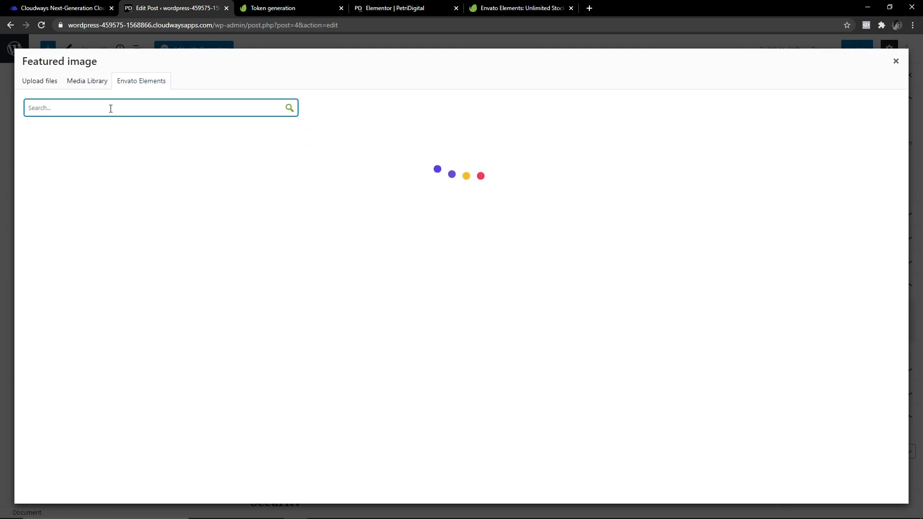
{"action": "type", "text": "cake"}
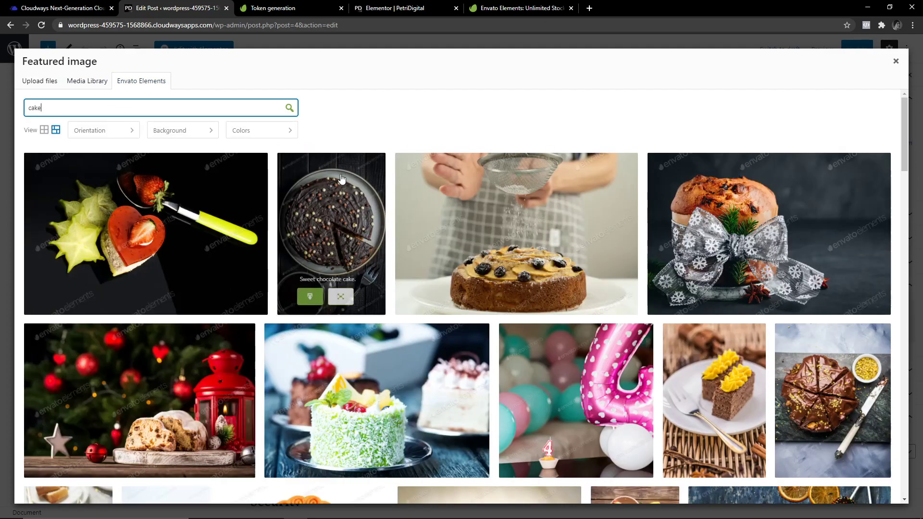
{"action": "scroll", "coordinate": [355, 205], "scroll_direction": "down", "scroll_amount": 3}
{"action": "scroll", "coordinate": [355, 206], "scroll_direction": "down", "scroll_amount": 1}
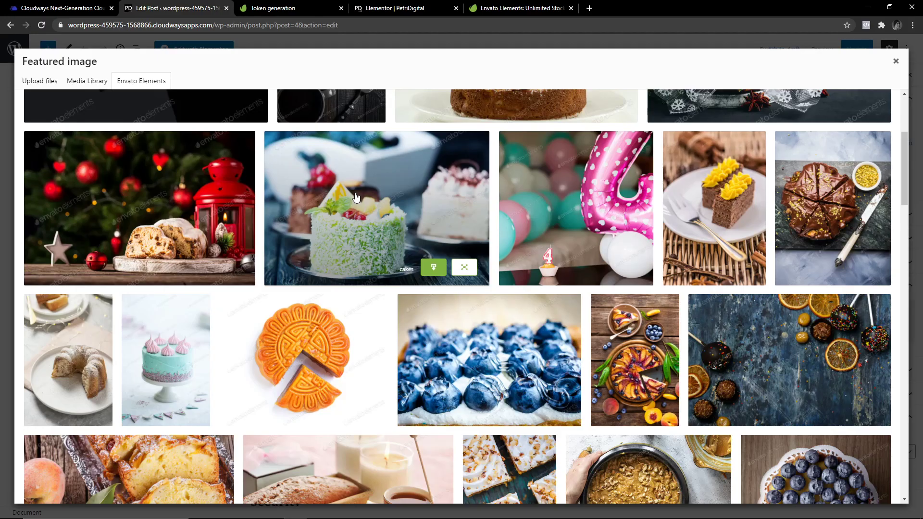
{"action": "scroll", "coordinate": [356, 197], "scroll_direction": "up", "scroll_amount": 4}
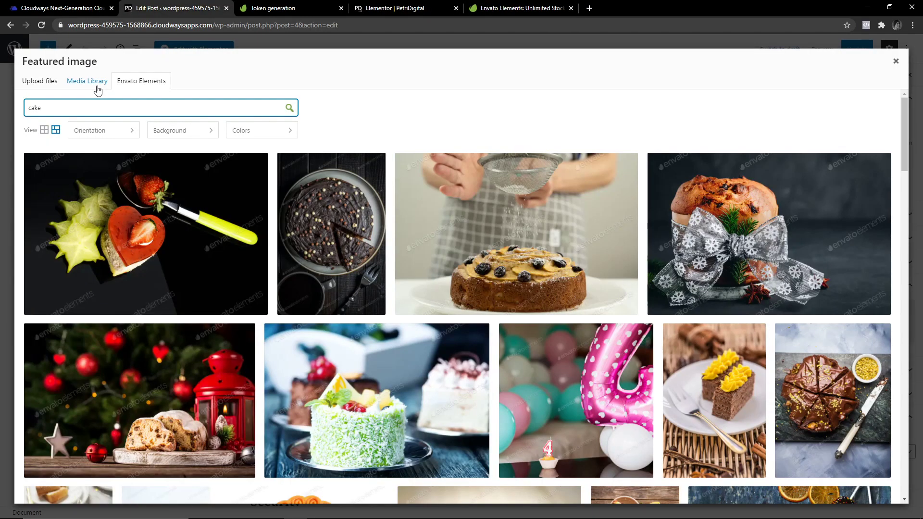
{"action": "scroll", "coordinate": [865, 168], "scroll_direction": "down", "scroll_amount": 2}
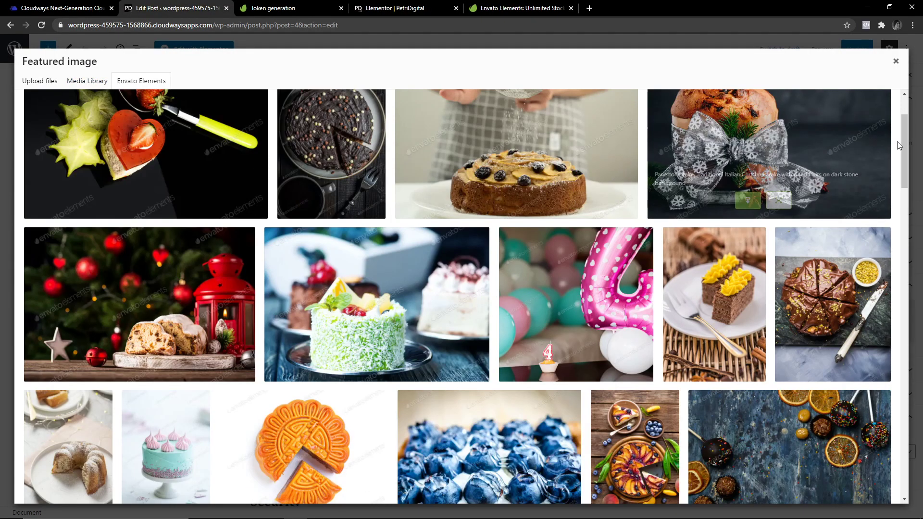
{"action": "left_click_drag", "start_coordinate": [902, 146], "coordinate": [463, 118]}
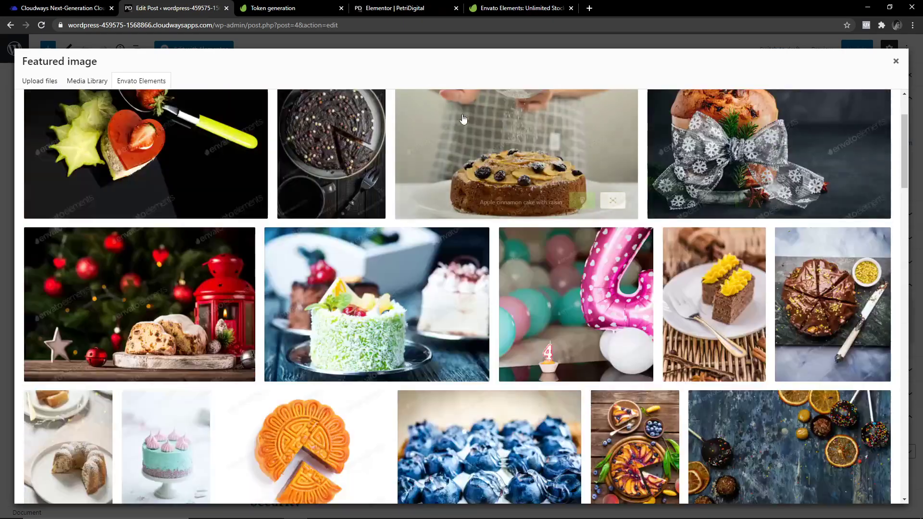
{"action": "scroll", "coordinate": [361, 164], "scroll_direction": "up", "scroll_amount": 2}
Search for 'dog' instead and preview the Embarassed Dog on Bed photo.
{"action": "double_click", "coordinate": [66, 112]}
{"action": "type", "text": "c"}
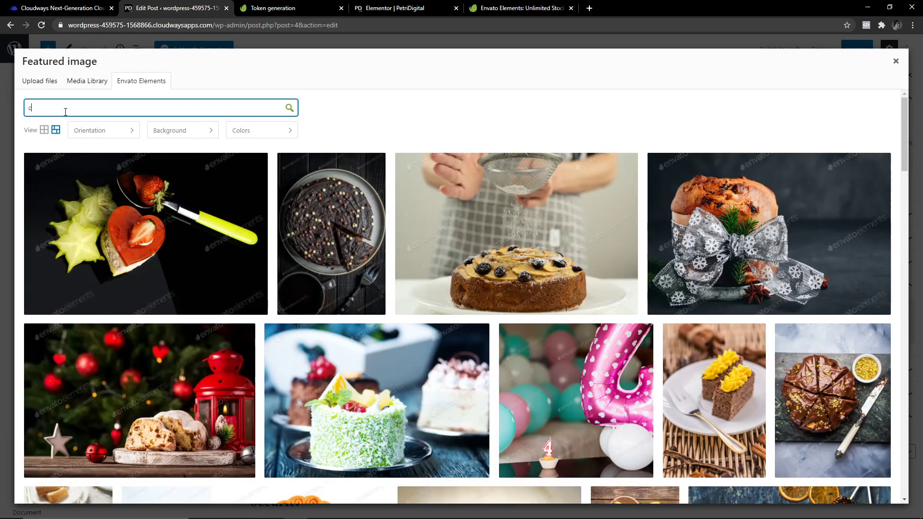
{"action": "type", "text": "og"}
{"action": "key", "text": "Return"}
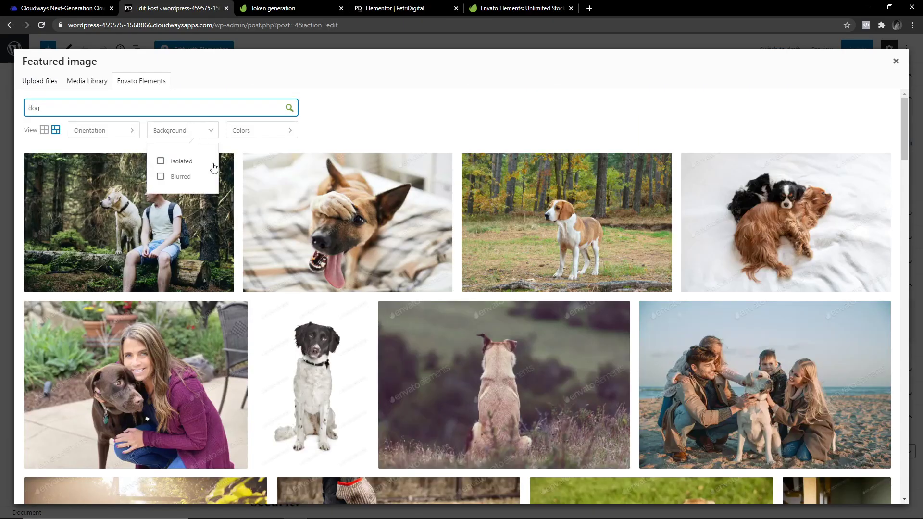
{"action": "scroll", "coordinate": [346, 277], "scroll_direction": "down", "scroll_amount": 10}
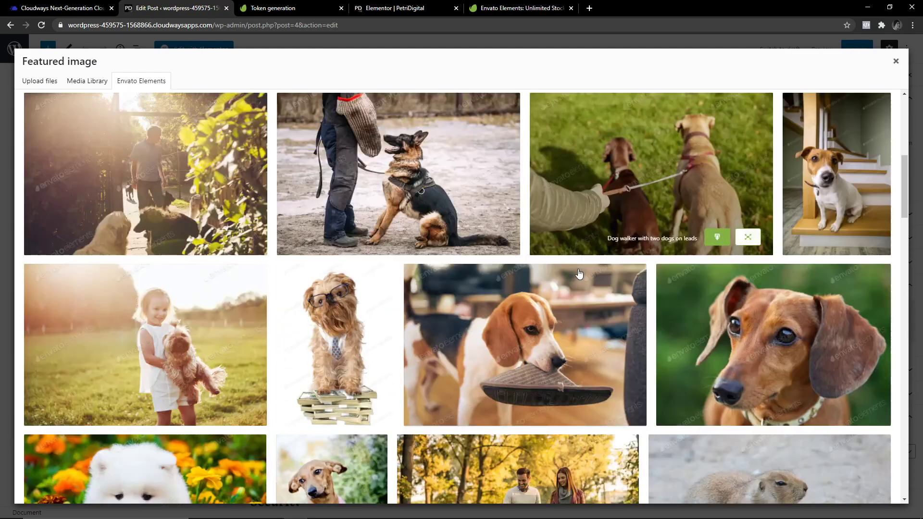
{"action": "scroll", "coordinate": [375, 268], "scroll_direction": "up", "scroll_amount": 10}
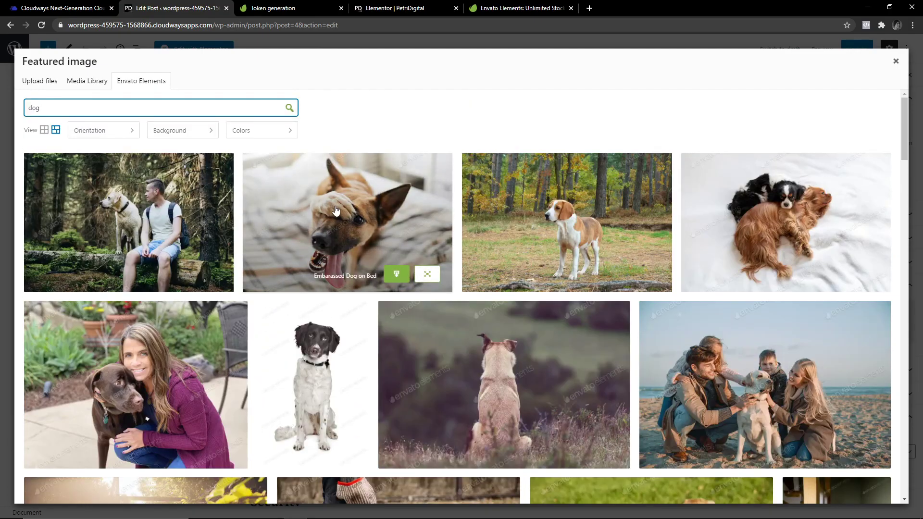
{"action": "left_click", "coordinate": [353, 199]}
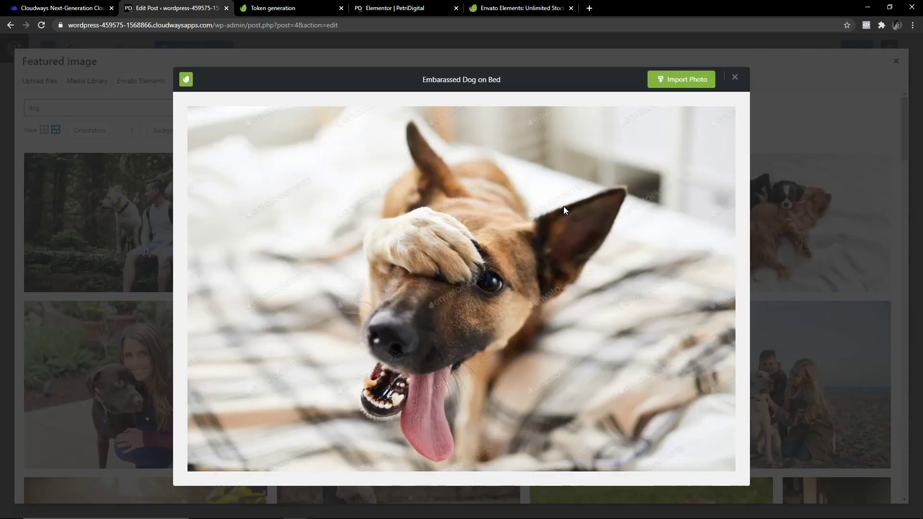
Import the Embarassed Dog on Bed photo and set it as the featured image.
{"action": "left_click", "coordinate": [665, 84]}
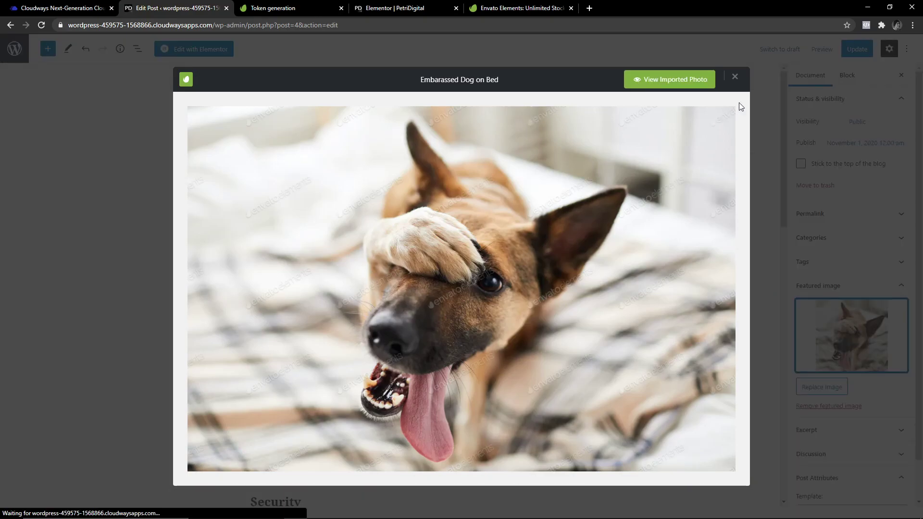
{"action": "left_click", "coordinate": [734, 77]}
{"action": "left_click", "coordinate": [868, 342]}
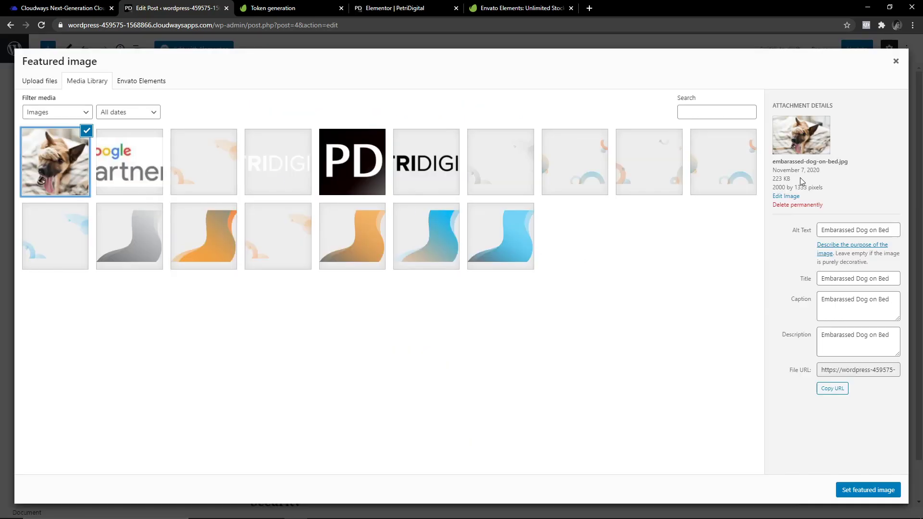
Open the featured image in Edit Image, close it unchanged, and head for the dashboard.
{"action": "left_click", "coordinate": [792, 200]}
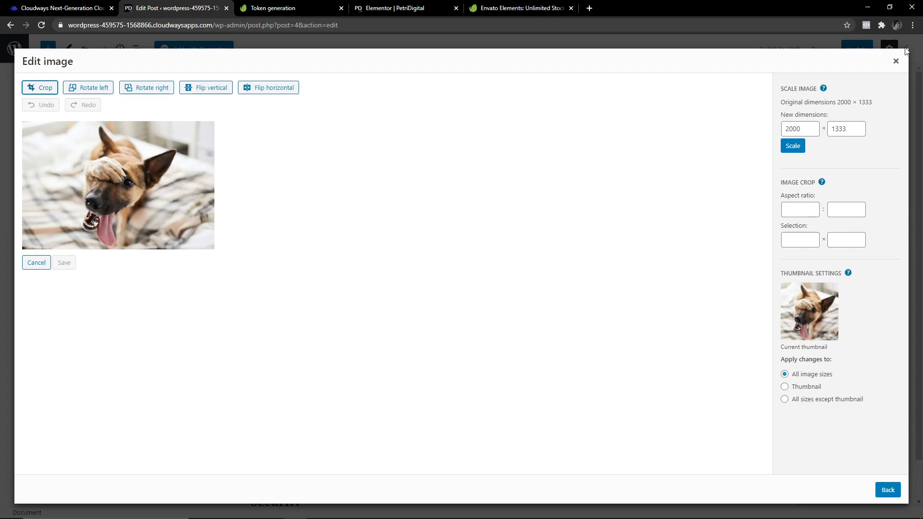
{"action": "left_click", "coordinate": [895, 61]}
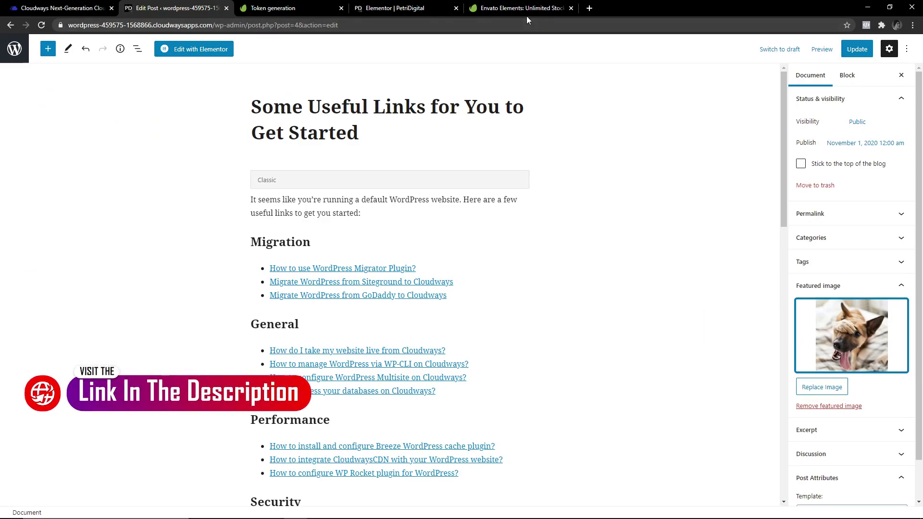
{"action": "left_click", "coordinate": [15, 48]}
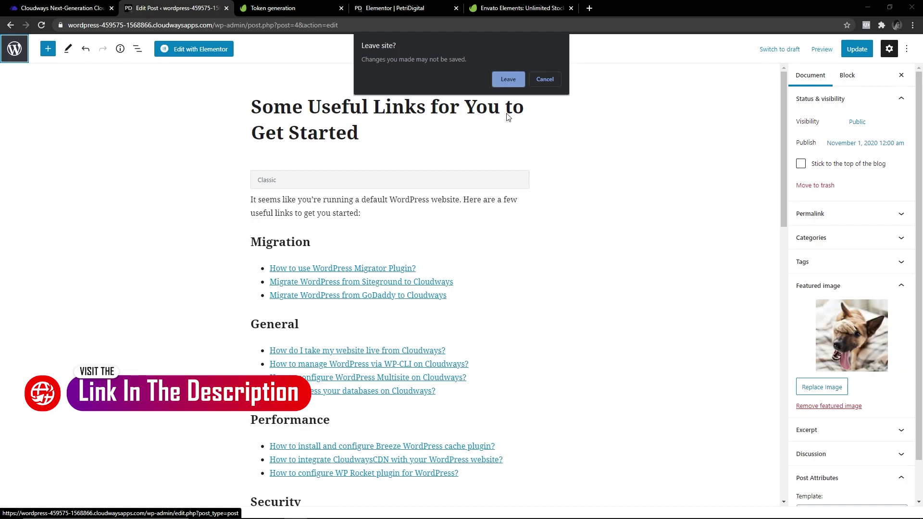
Confirm leaving the post editor and go to the All Pages list.
{"action": "left_click", "coordinate": [509, 79]}
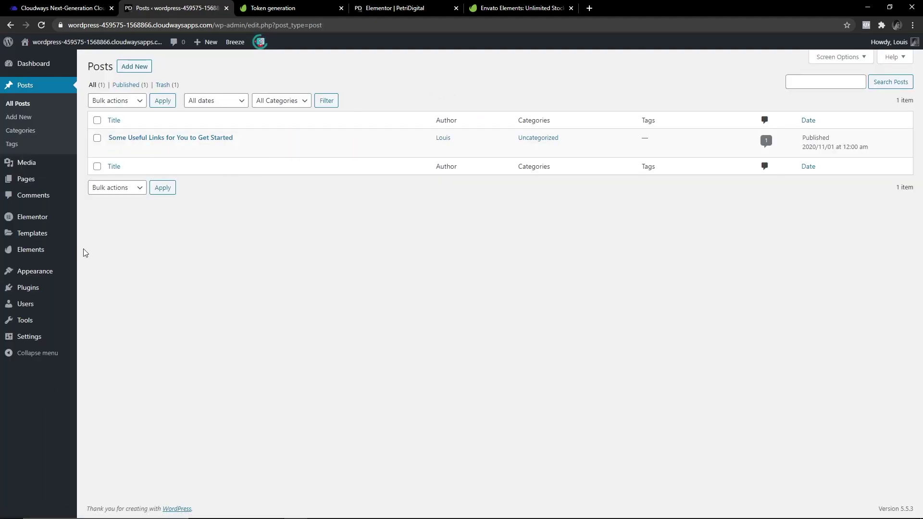
{"action": "mouse_move", "coordinate": [46, 247]}
{"action": "mouse_move", "coordinate": [41, 182]}
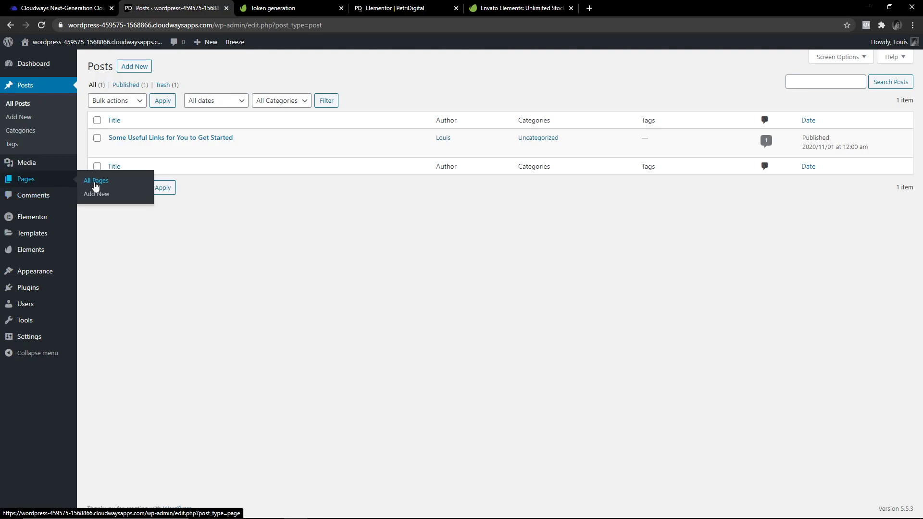
{"action": "left_click", "coordinate": [96, 186]}
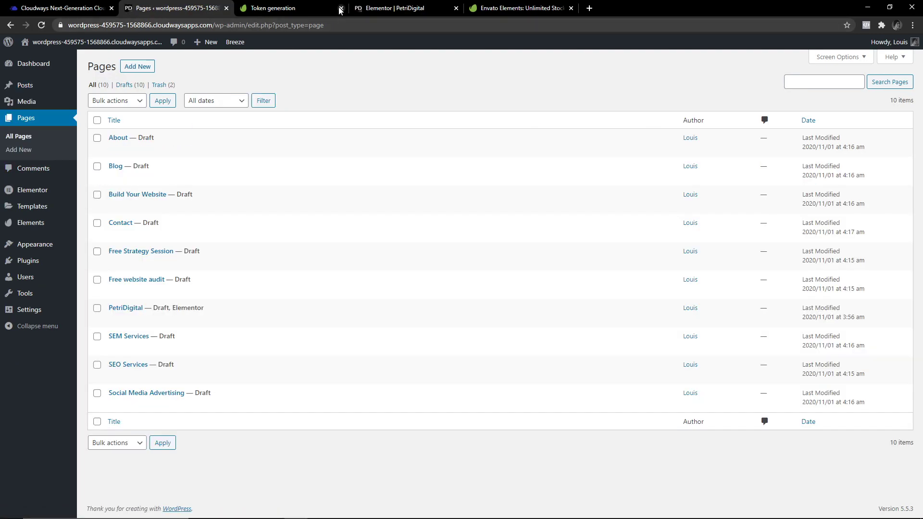
Close the Token generation browser tab and open the PetriDigital page for editing.
{"action": "left_click", "coordinate": [341, 8]}
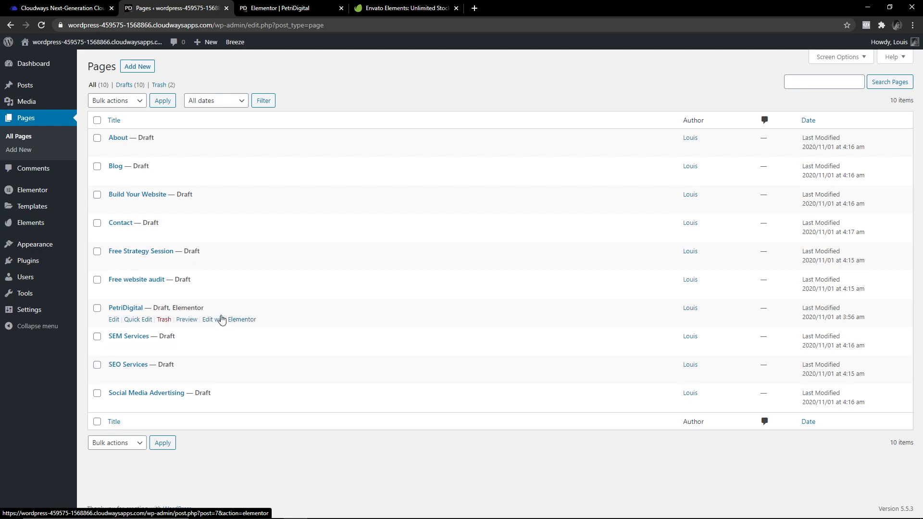
{"action": "left_click", "coordinate": [114, 320]}
Keep Elementor Full Width, launch Elementor on PetriDigital, and open the Envato Elements kit library.
{"action": "left_click", "coordinate": [855, 379]}
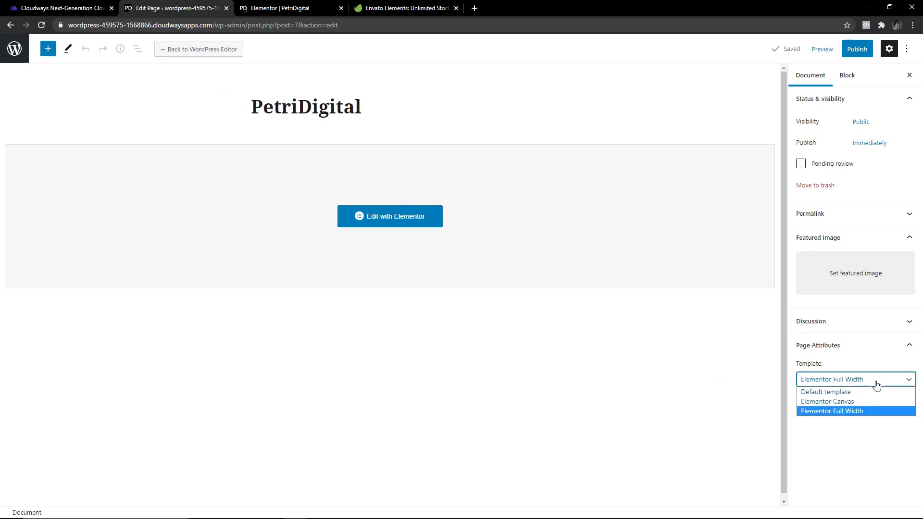
{"action": "left_click", "coordinate": [854, 412]}
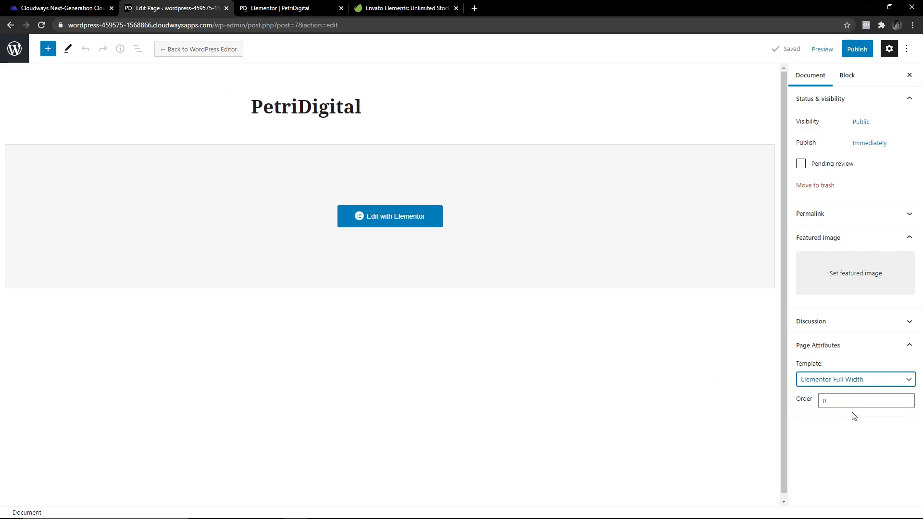
{"action": "left_click", "coordinate": [382, 217]}
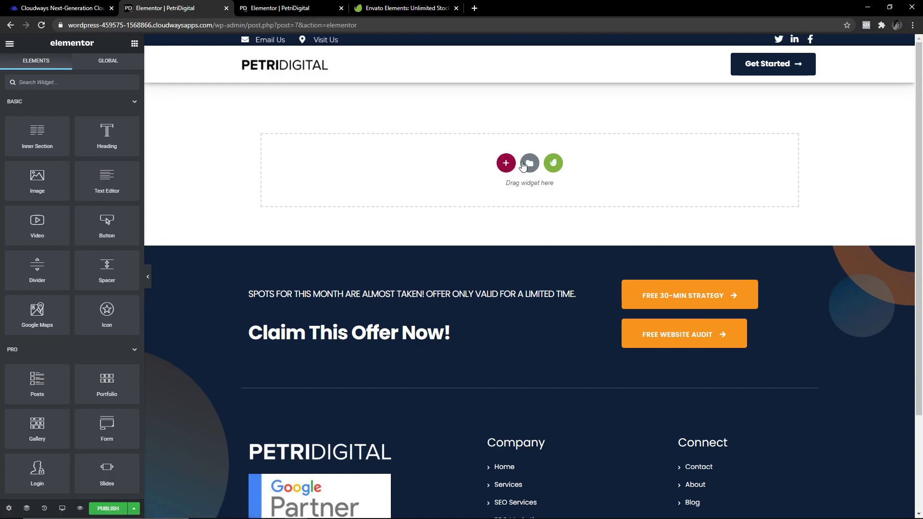
{"action": "left_click", "coordinate": [558, 164]}
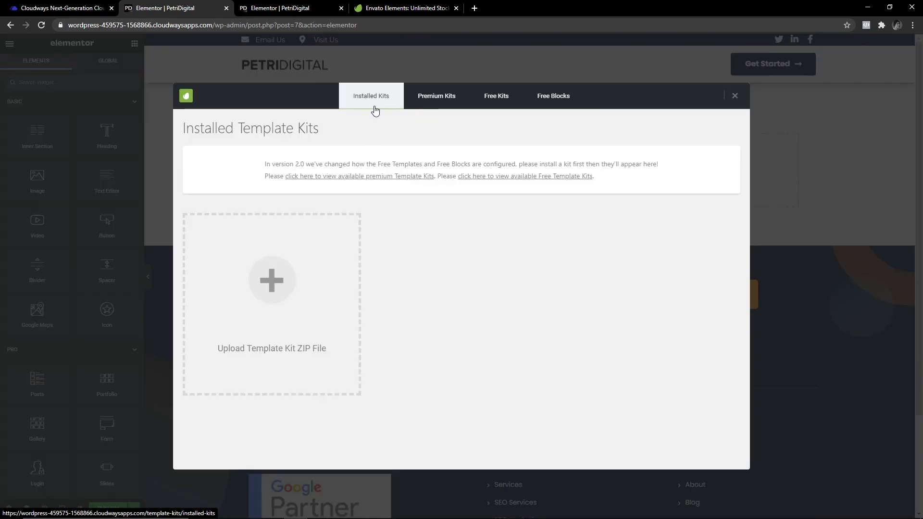
Scroll through the Free Kits list, then go back to the 496 Premium Template Kits.
{"action": "left_click", "coordinate": [434, 96]}
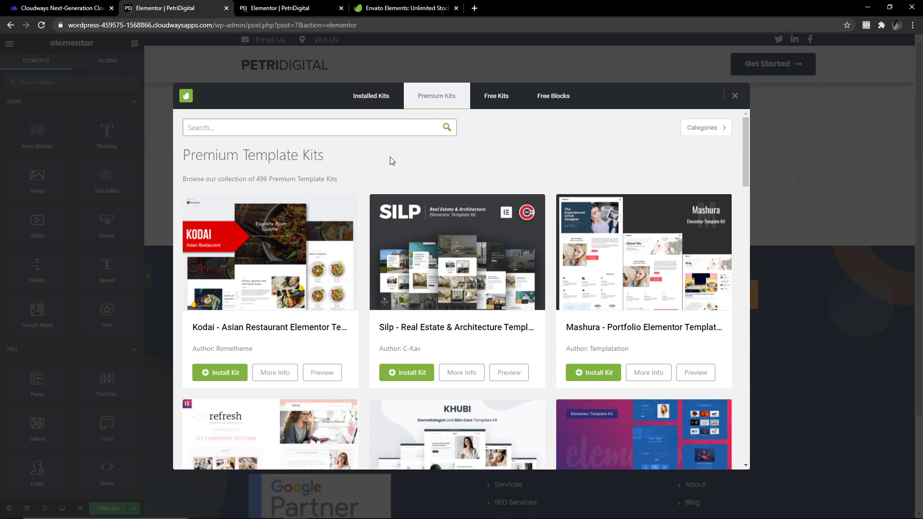
{"action": "left_click", "coordinate": [500, 95]}
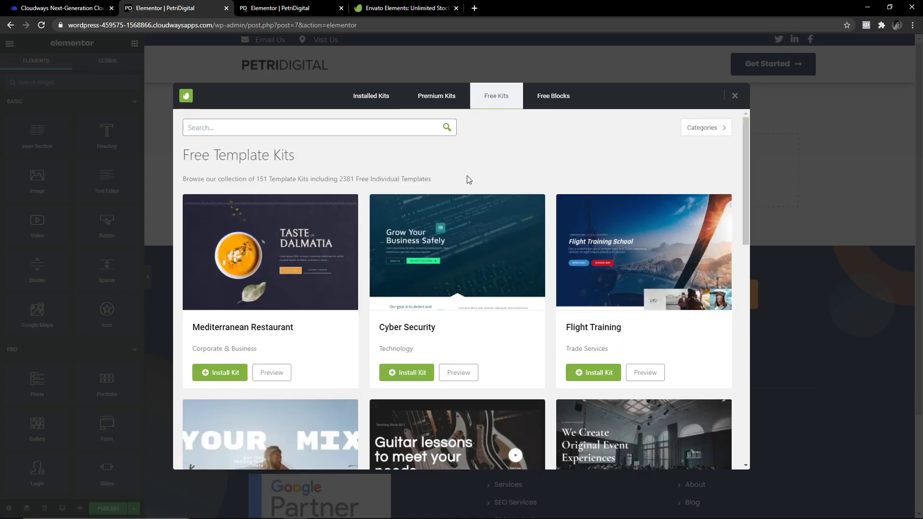
{"action": "scroll", "coordinate": [630, 240], "scroll_direction": "down", "scroll_amount": 1}
{"action": "scroll", "coordinate": [617, 250], "scroll_direction": "down", "scroll_amount": 1}
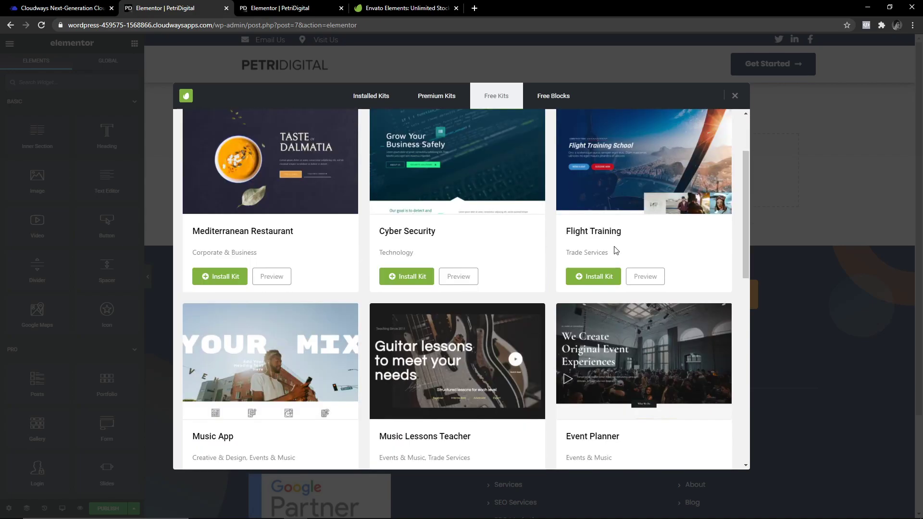
{"action": "scroll", "coordinate": [616, 250], "scroll_direction": "down", "scroll_amount": 5}
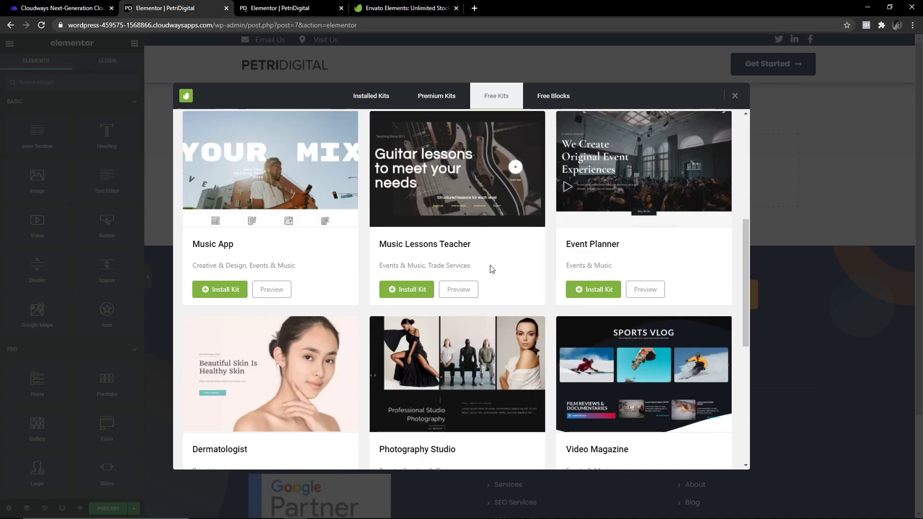
{"action": "scroll", "coordinate": [494, 272], "scroll_direction": "down", "scroll_amount": 4}
{"action": "scroll", "coordinate": [490, 272], "scroll_direction": "down", "scroll_amount": 3}
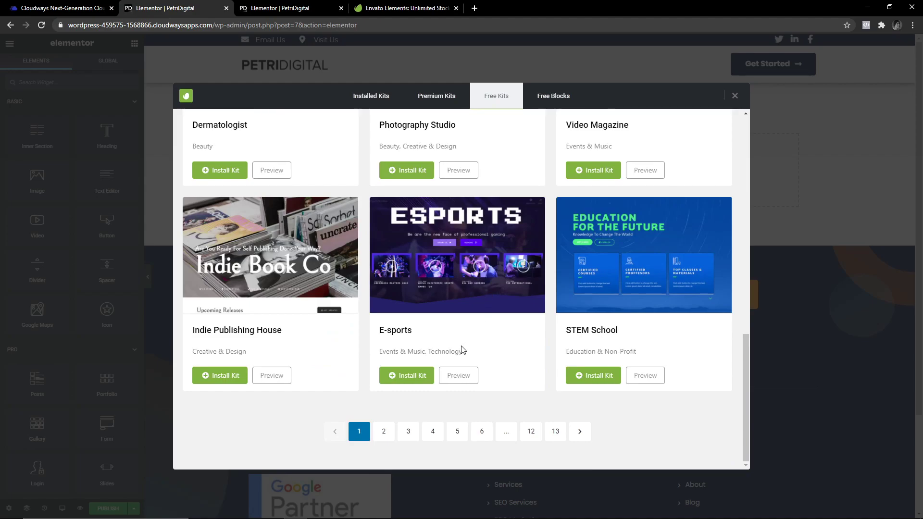
{"action": "scroll", "coordinate": [446, 354], "scroll_direction": "up", "scroll_amount": 7}
{"action": "scroll", "coordinate": [446, 355], "scroll_direction": "up", "scroll_amount": 6}
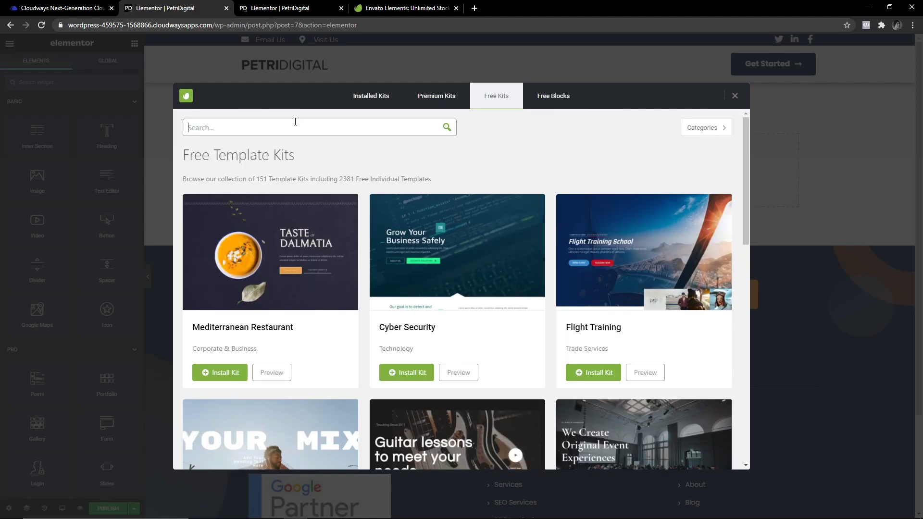
{"action": "left_click", "coordinate": [437, 96]}
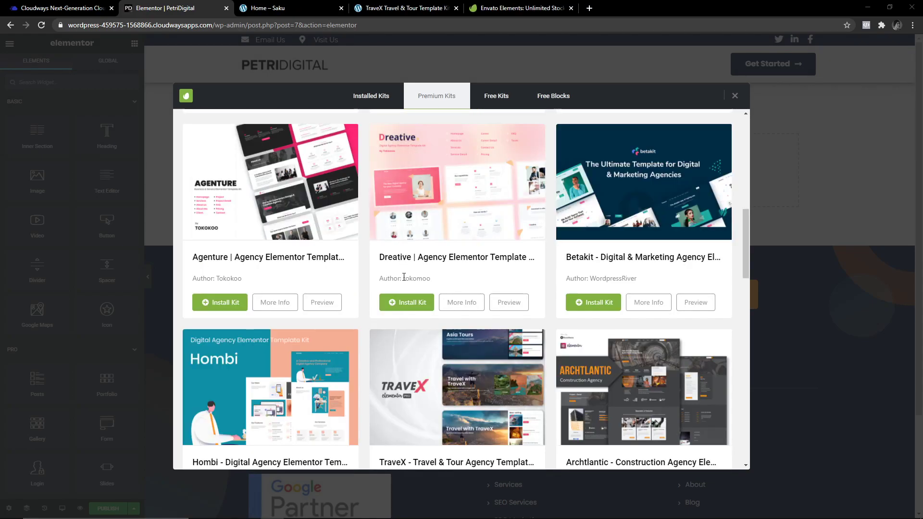
Scroll the premium kit results and open one kit's live demo in a new browser tab.
{"action": "scroll", "coordinate": [390, 291], "scroll_direction": "down", "scroll_amount": 5}
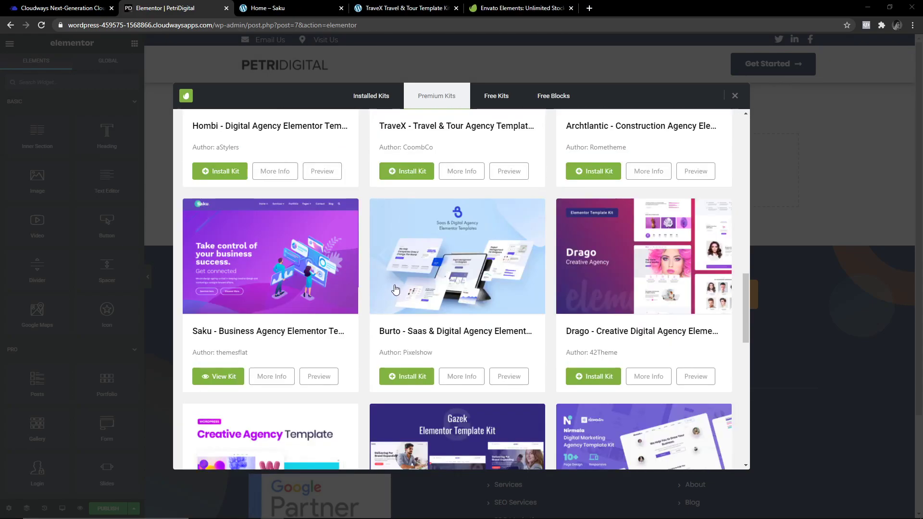
{"action": "scroll", "coordinate": [390, 291], "scroll_direction": "up", "scroll_amount": 8}
{"action": "scroll", "coordinate": [390, 291], "scroll_direction": "up", "scroll_amount": 5}
{"action": "scroll", "coordinate": [380, 293], "scroll_direction": "down", "scroll_amount": 2}
{"action": "scroll", "coordinate": [358, 294], "scroll_direction": "up", "scroll_amount": 6}
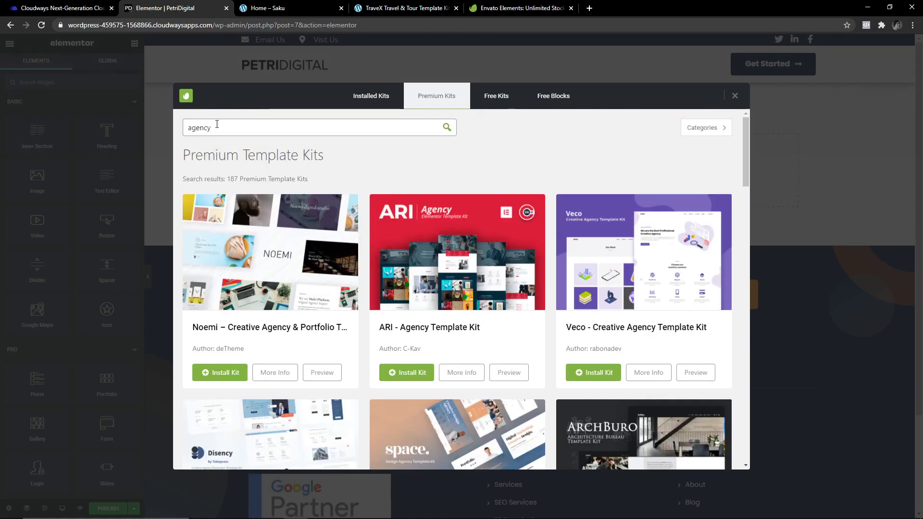
{"action": "scroll", "coordinate": [373, 282], "scroll_direction": "down", "scroll_amount": 10}
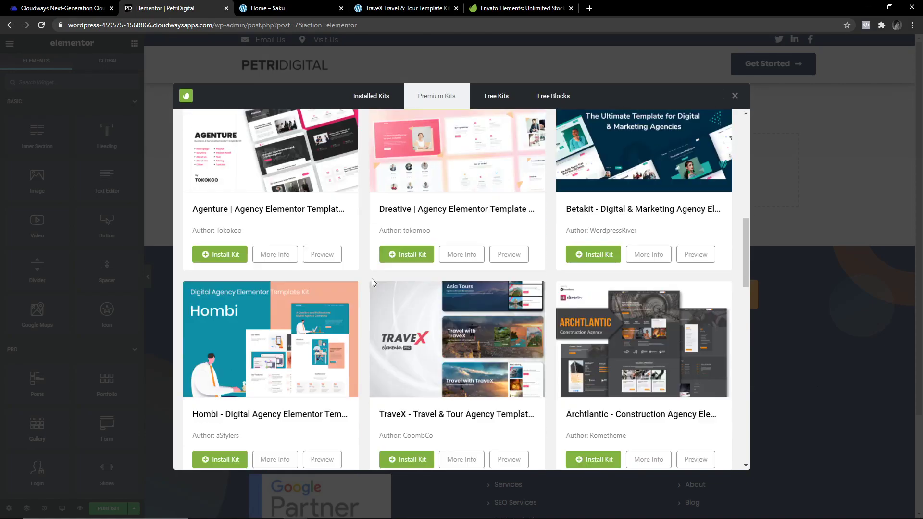
{"action": "scroll", "coordinate": [371, 278], "scroll_direction": "down", "scroll_amount": 4}
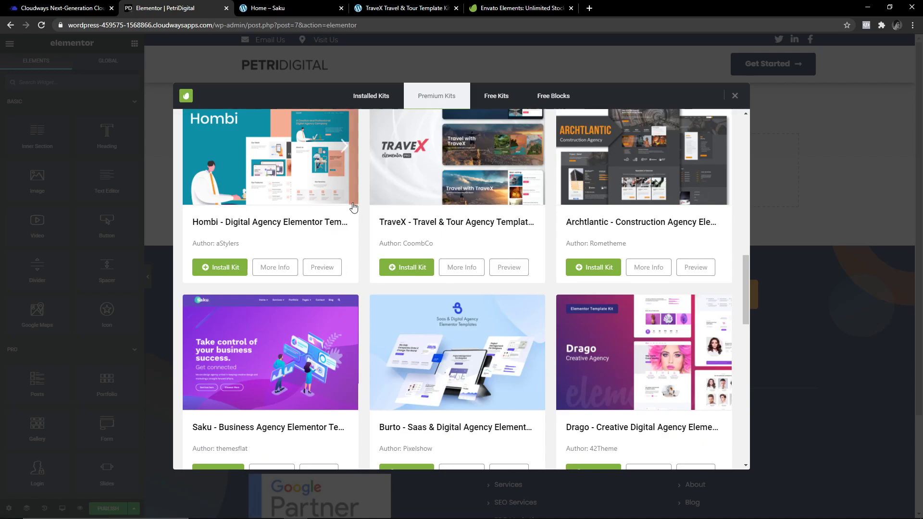
{"action": "scroll", "coordinate": [347, 219], "scroll_direction": "down", "scroll_amount": 3}
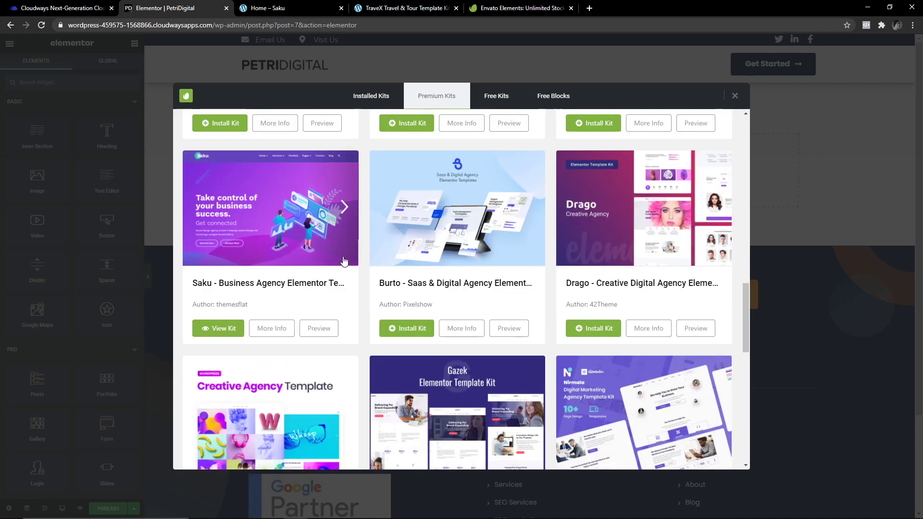
{"action": "scroll", "coordinate": [310, 283], "scroll_direction": "up", "scroll_amount": 3}
{"action": "scroll", "coordinate": [284, 315], "scroll_direction": "up", "scroll_amount": 4}
{"action": "scroll", "coordinate": [269, 307], "scroll_direction": "down", "scroll_amount": 5}
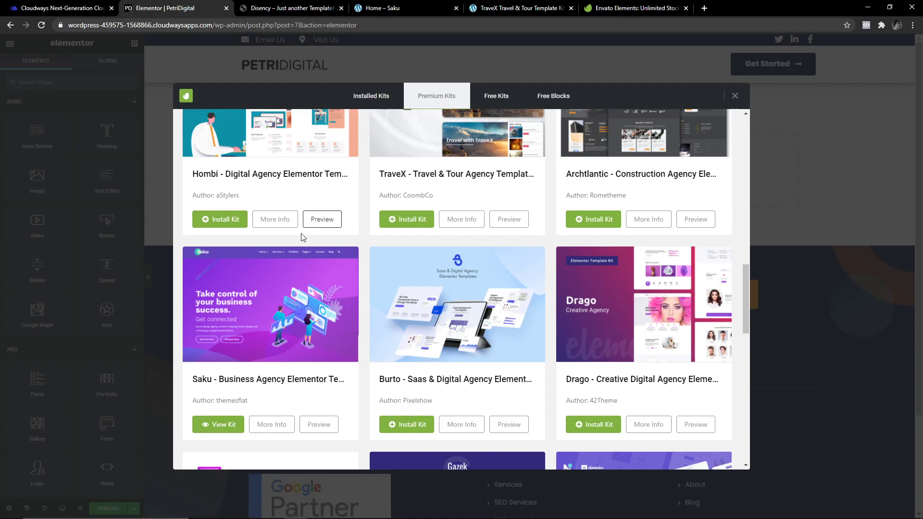
{"action": "left_click", "coordinate": [319, 424]}
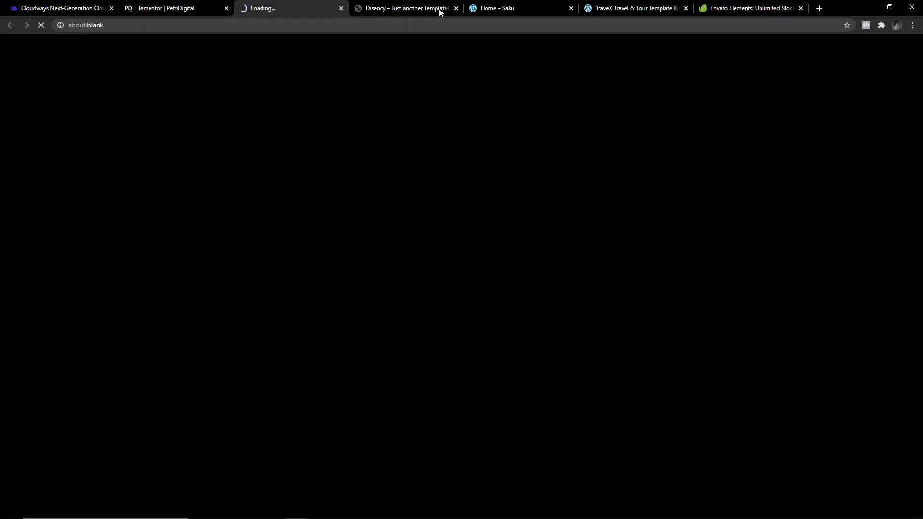
Close the Disency demo tab and scroll through the Saku demo homepage.
{"action": "left_click", "coordinate": [439, 12]}
{"action": "left_click", "coordinate": [456, 8]}
{"action": "left_click", "coordinate": [274, 8]}
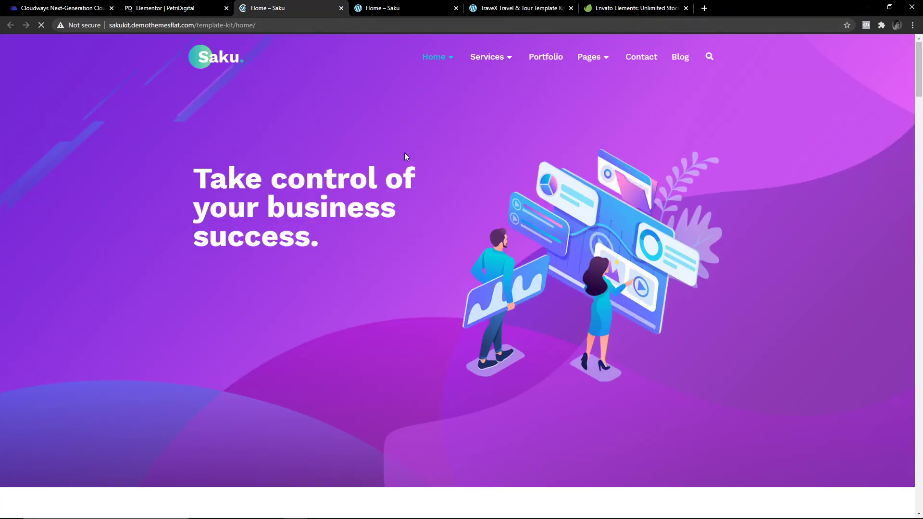
{"action": "scroll", "coordinate": [446, 284], "scroll_direction": "down", "scroll_amount": 1}
{"action": "scroll", "coordinate": [446, 284], "scroll_direction": "up", "scroll_amount": 1}
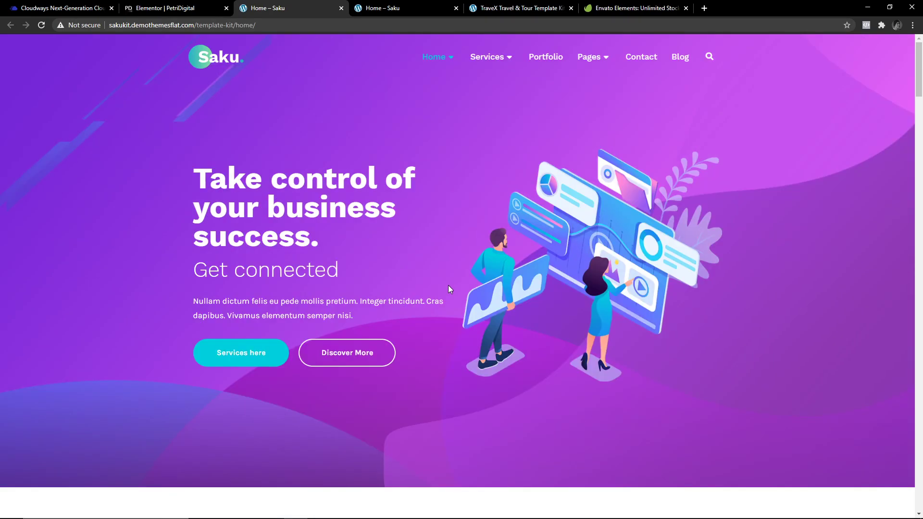
{"action": "scroll", "coordinate": [406, 325], "scroll_direction": "down", "scroll_amount": 10}
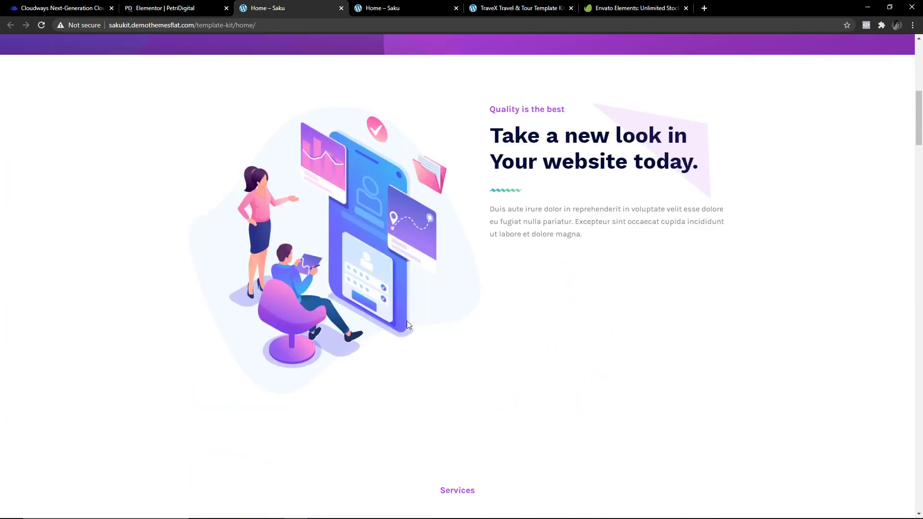
{"action": "scroll", "coordinate": [379, 324], "scroll_direction": "down", "scroll_amount": 15}
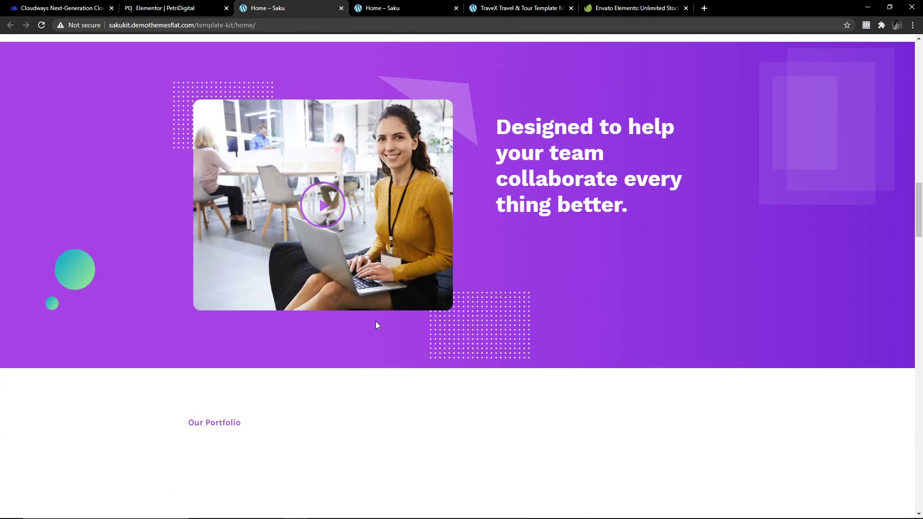
{"action": "scroll", "coordinate": [351, 320], "scroll_direction": "down", "scroll_amount": 12}
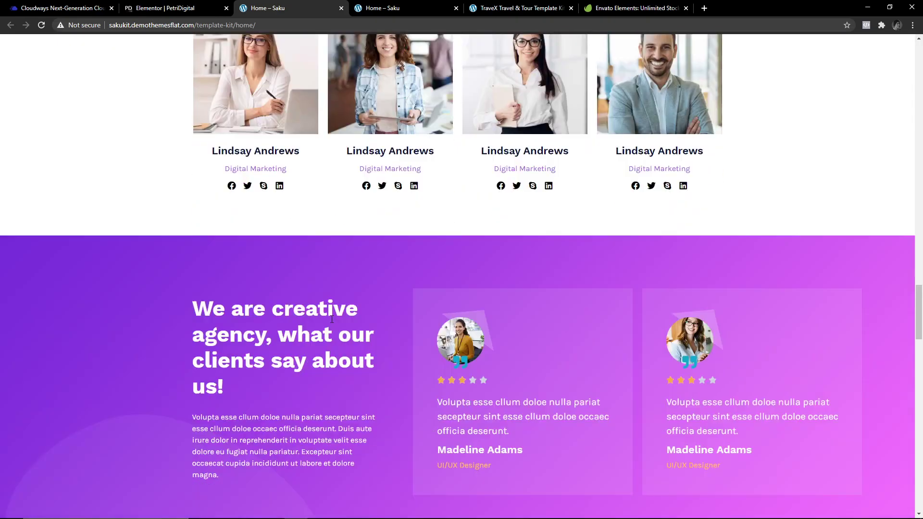
{"action": "scroll", "coordinate": [335, 313], "scroll_direction": "down", "scroll_amount": 8}
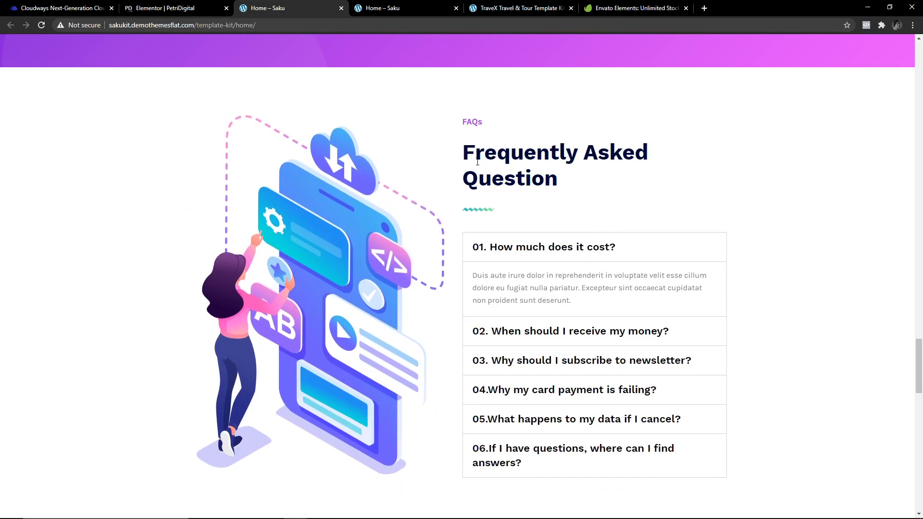
{"action": "scroll", "coordinate": [478, 161], "scroll_direction": "down", "scroll_amount": 2}
{"action": "scroll", "coordinate": [504, 241], "scroll_direction": "up", "scroll_amount": 1}
Expand and collapse Saku FAQ items 01 through 05 one by one.
{"action": "left_click", "coordinate": [517, 281]}
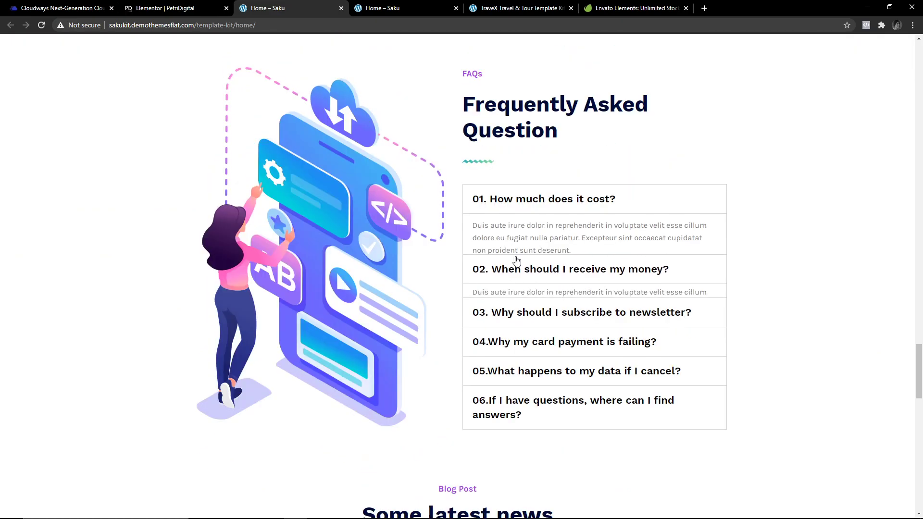
{"action": "left_click", "coordinate": [515, 206]}
{"action": "left_click", "coordinate": [518, 211]}
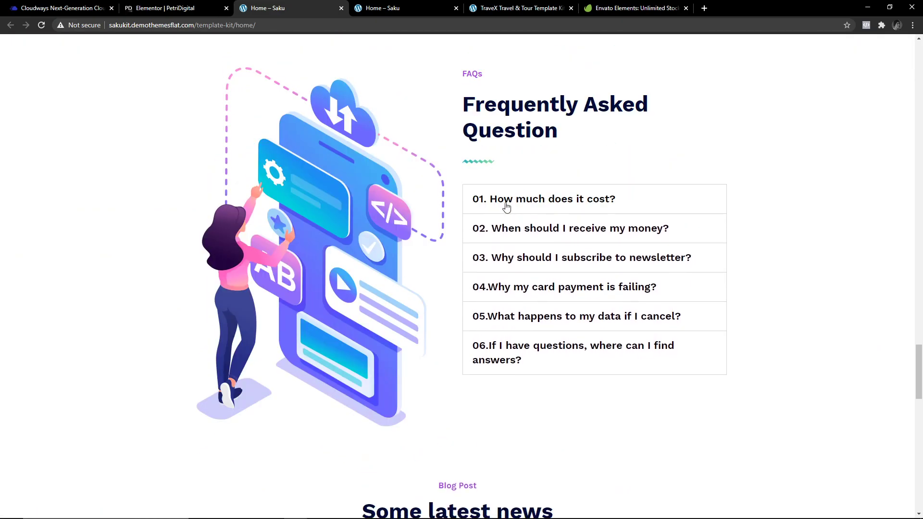
{"action": "left_click", "coordinate": [517, 235]}
{"action": "left_click", "coordinate": [514, 231]}
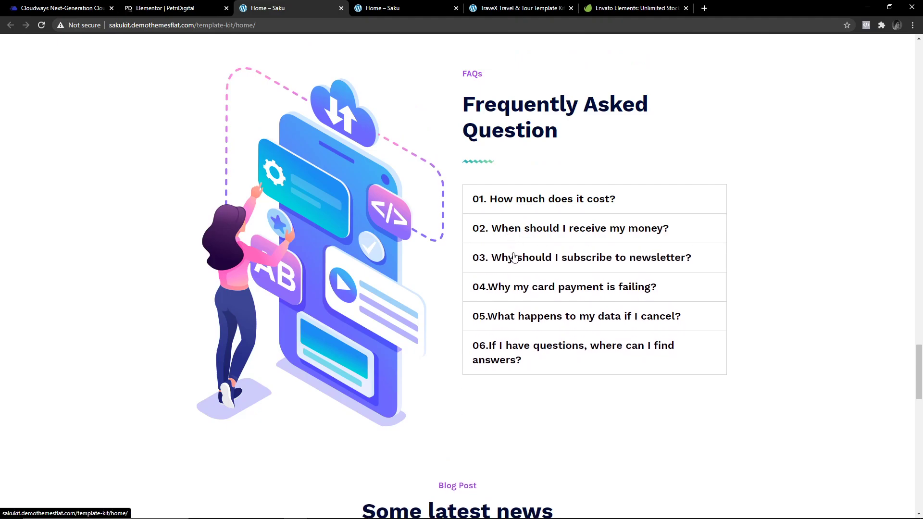
{"action": "left_click", "coordinate": [514, 260]}
{"action": "left_click", "coordinate": [513, 260]}
{"action": "left_click", "coordinate": [530, 297]}
{"action": "left_click", "coordinate": [519, 293]}
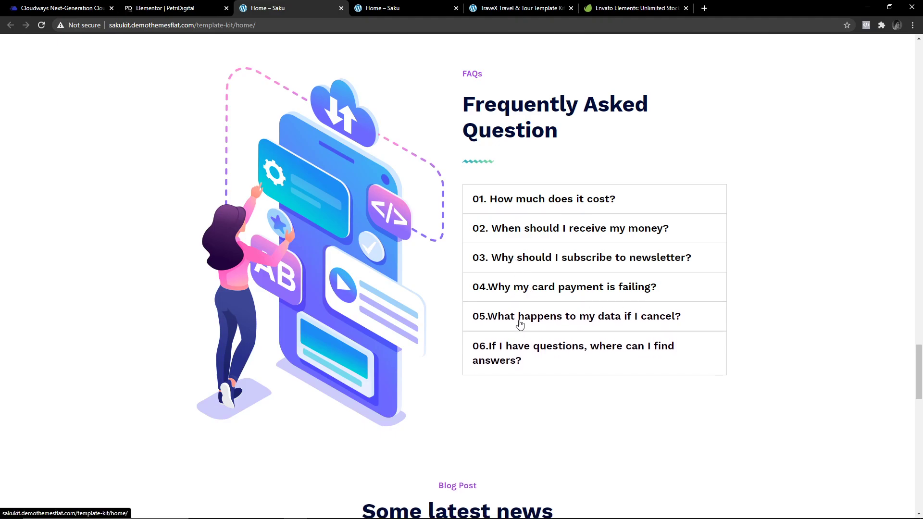
{"action": "left_click", "coordinate": [519, 318]}
{"action": "left_click", "coordinate": [520, 318]}
{"action": "scroll", "coordinate": [519, 324], "scroll_direction": "down", "scroll_amount": 4}
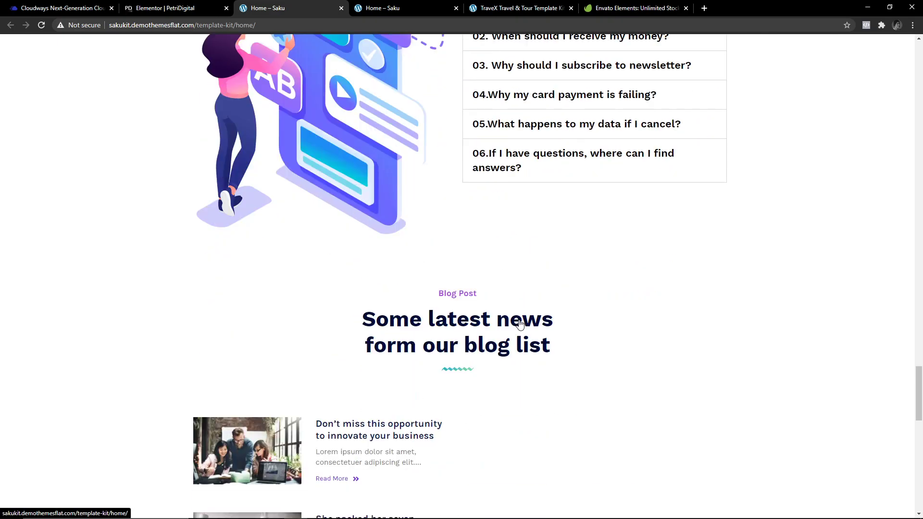
{"action": "scroll", "coordinate": [520, 321], "scroll_direction": "up", "scroll_amount": 3}
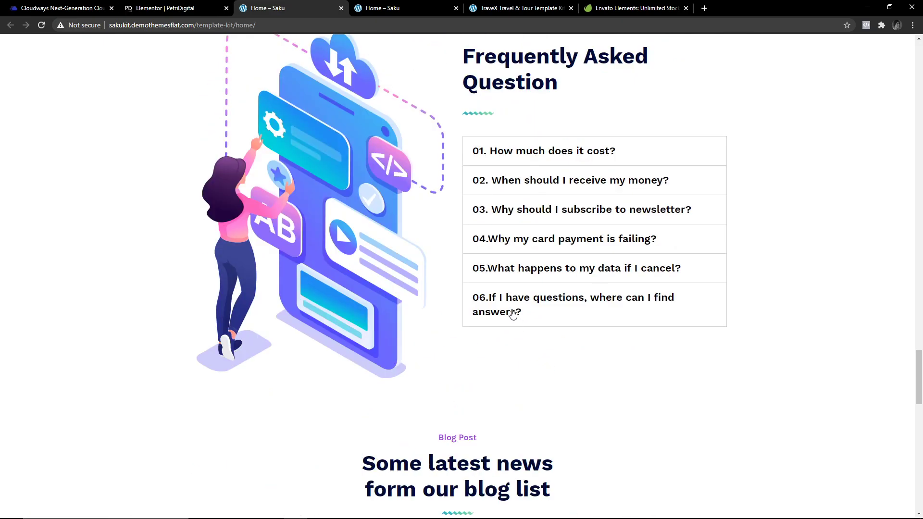
Open FAQ items 06, 01 and 02, then close the duplicate Saku preview tab.
{"action": "left_click", "coordinate": [511, 313]}
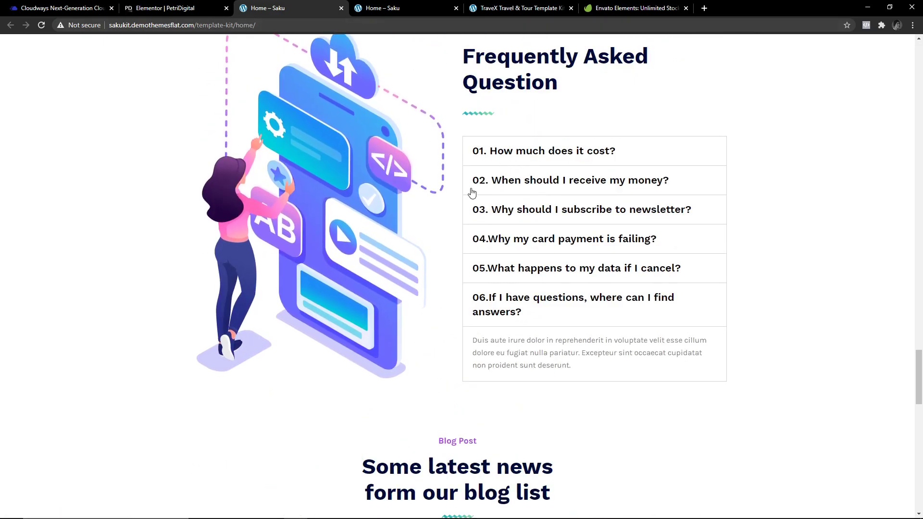
{"action": "left_click", "coordinate": [524, 151]}
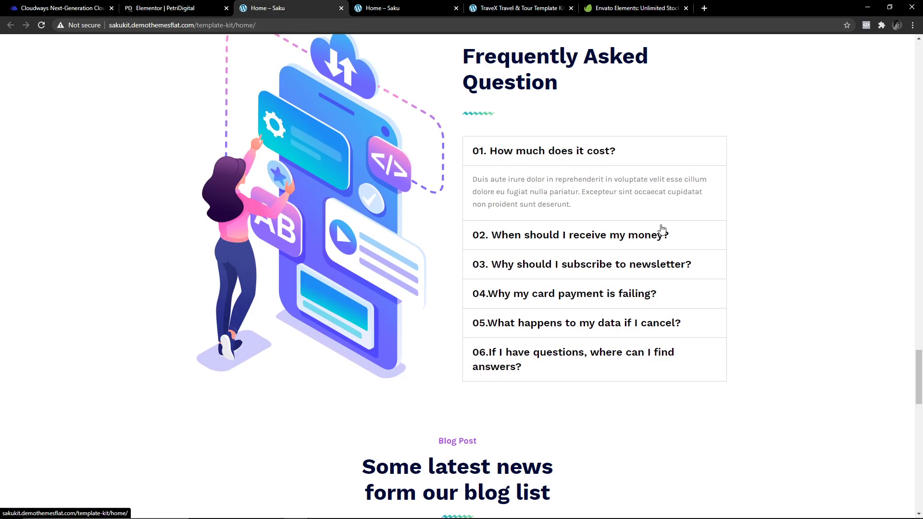
{"action": "left_click", "coordinate": [535, 155]}
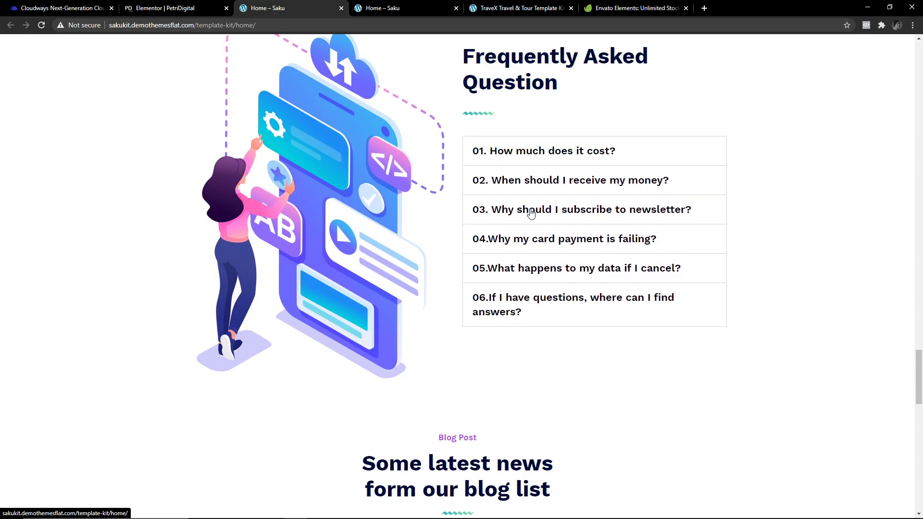
{"action": "left_click", "coordinate": [519, 183]}
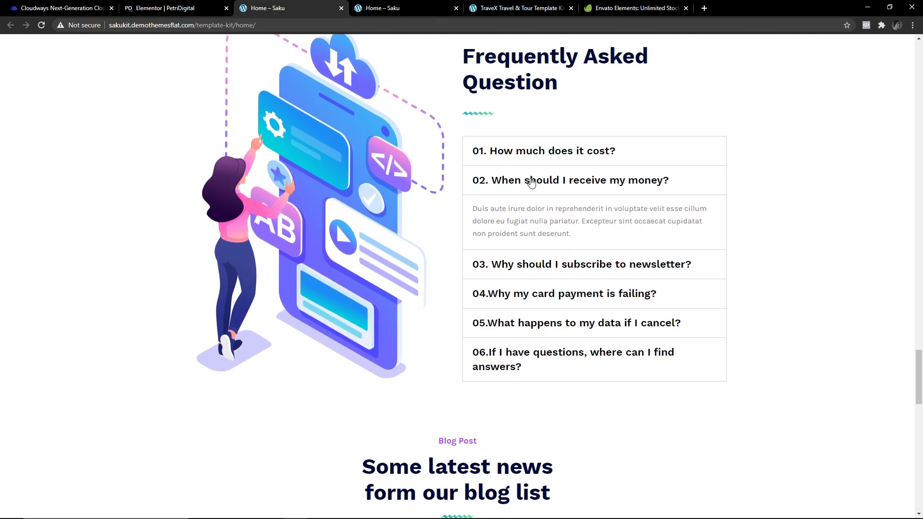
{"action": "left_click", "coordinate": [531, 182]}
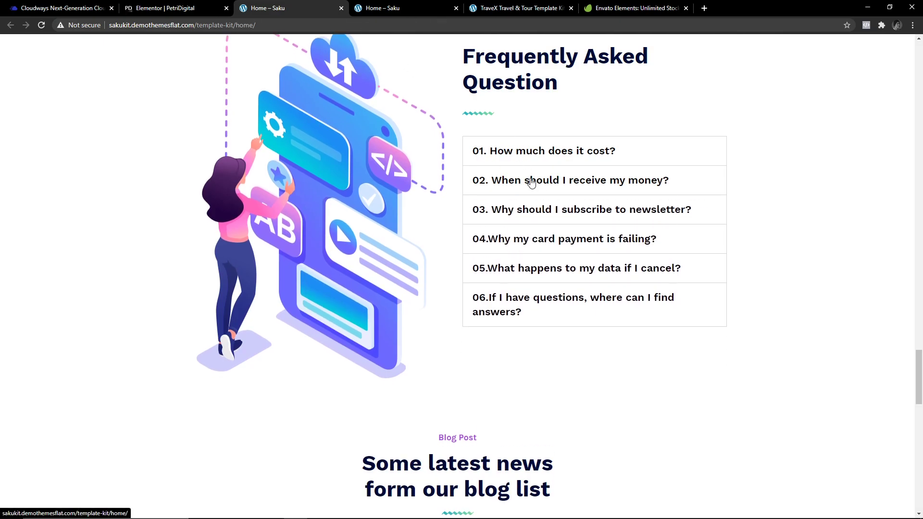
{"action": "left_click", "coordinate": [520, 153]}
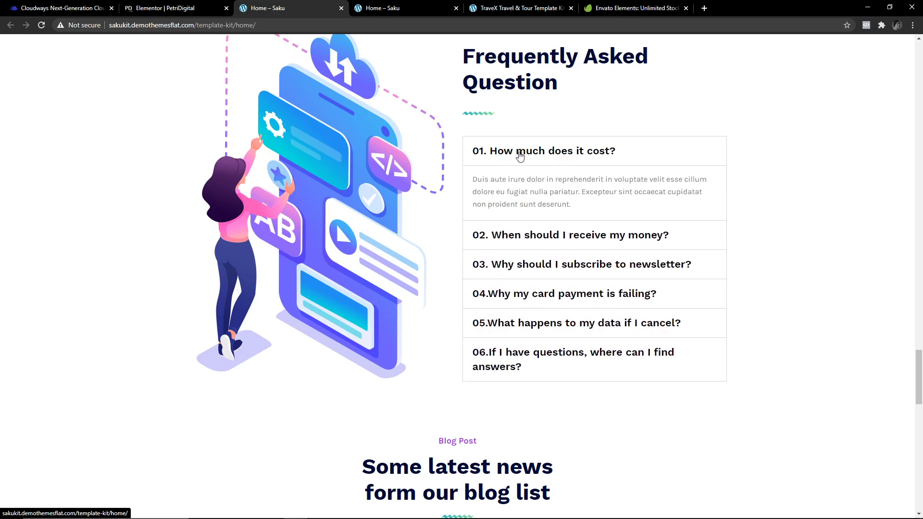
{"action": "key", "text": "ctrl+Tab"}
{"action": "key", "text": "ctrl+w"}
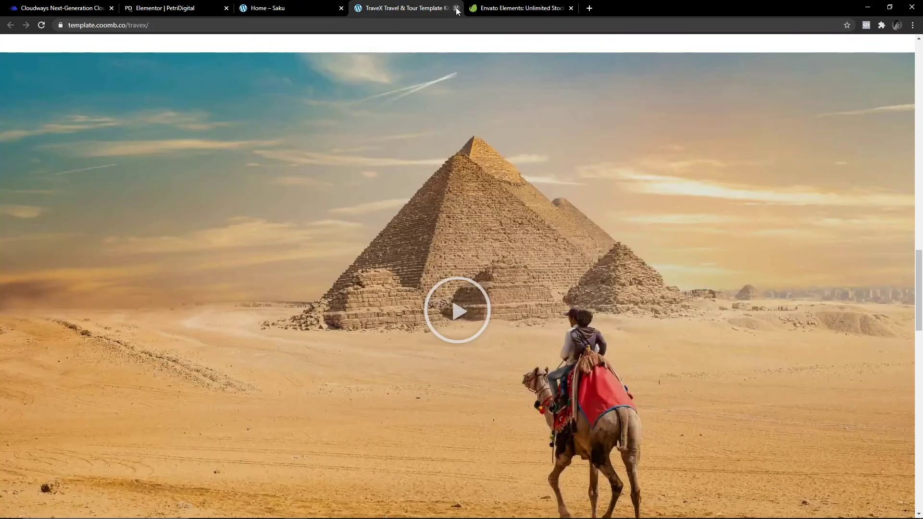
Scroll the TraveX demo site and play the pyramid promo video, then close it.
{"action": "scroll", "coordinate": [391, 263], "scroll_direction": "down", "scroll_amount": 12}
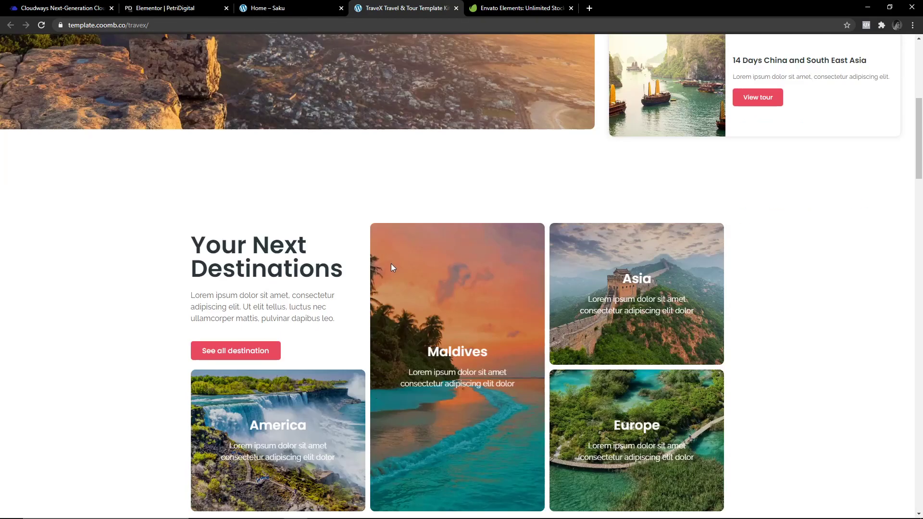
{"action": "scroll", "coordinate": [391, 267], "scroll_direction": "down", "scroll_amount": 18}
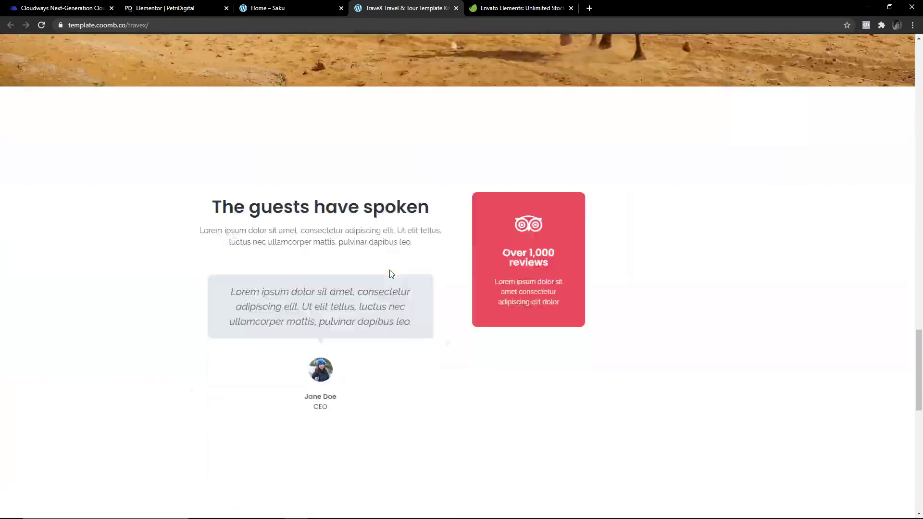
{"action": "scroll", "coordinate": [391, 269], "scroll_direction": "up", "scroll_amount": 5}
{"action": "scroll", "coordinate": [414, 269], "scroll_direction": "up", "scroll_amount": 3}
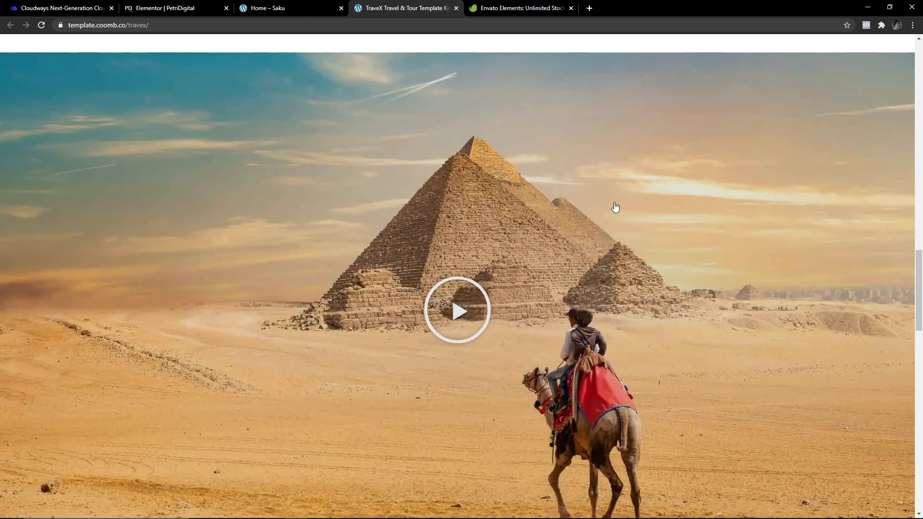
{"action": "scroll", "coordinate": [576, 208], "scroll_direction": "down", "scroll_amount": 1}
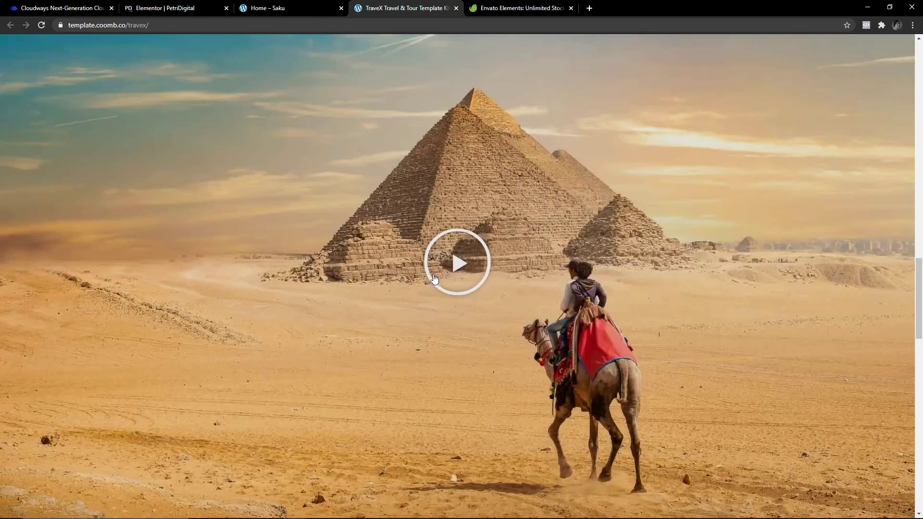
{"action": "scroll", "coordinate": [417, 291], "scroll_direction": "down", "scroll_amount": 1}
{"action": "scroll", "coordinate": [373, 322], "scroll_direction": "up", "scroll_amount": 1}
{"action": "left_click", "coordinate": [450, 267]}
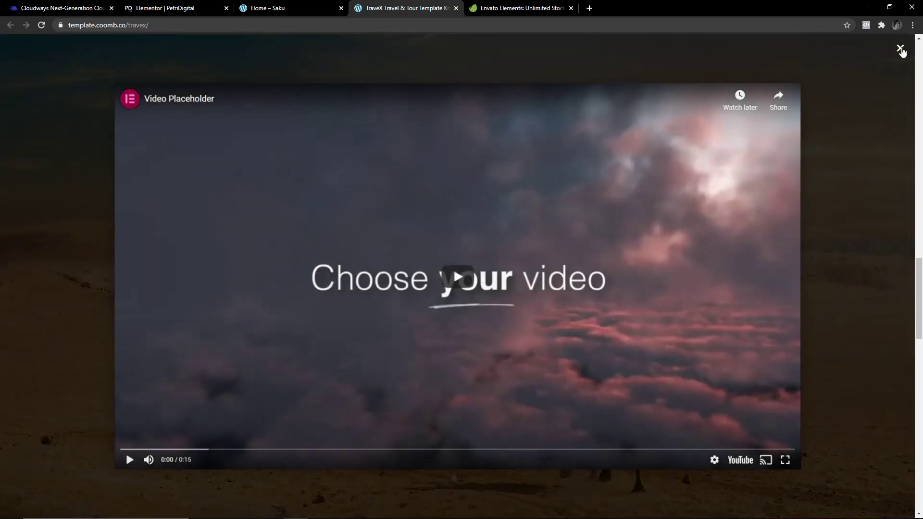
{"action": "left_click", "coordinate": [900, 47]}
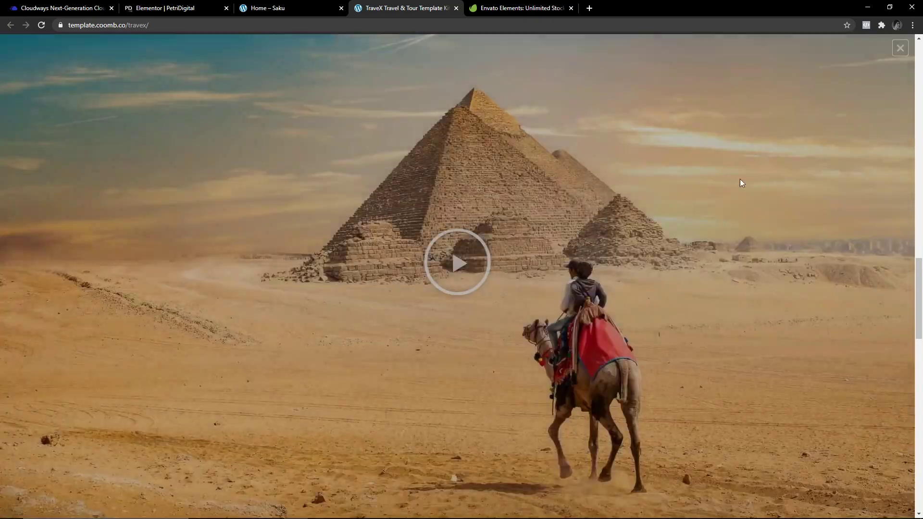
Return to the PetriDigital editor's Envato Premium Kits library tab.
{"action": "scroll", "coordinate": [575, 341], "scroll_direction": "down", "scroll_amount": 4}
{"action": "scroll", "coordinate": [575, 341], "scroll_direction": "up", "scroll_amount": 4}
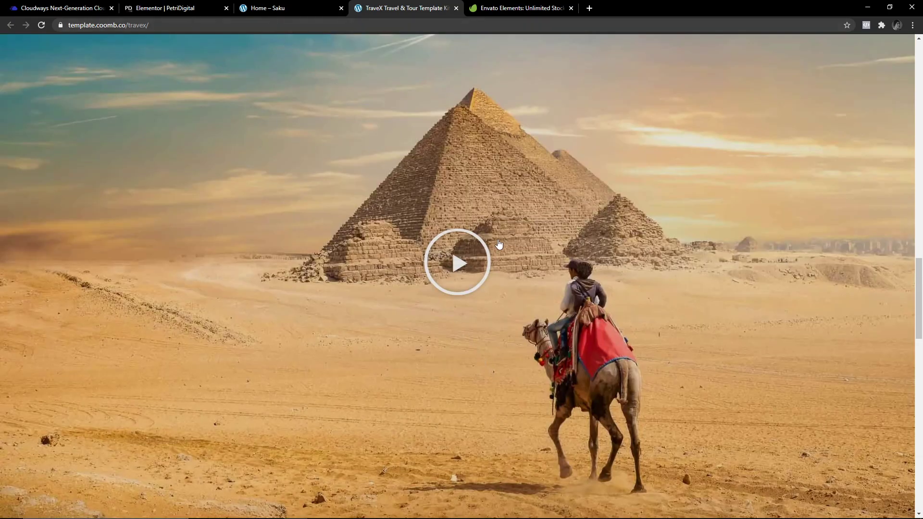
{"action": "scroll", "coordinate": [343, 322], "scroll_direction": "up", "scroll_amount": 6}
{"action": "scroll", "coordinate": [343, 322], "scroll_direction": "down", "scroll_amount": 4}
{"action": "left_click", "coordinate": [173, 7]}
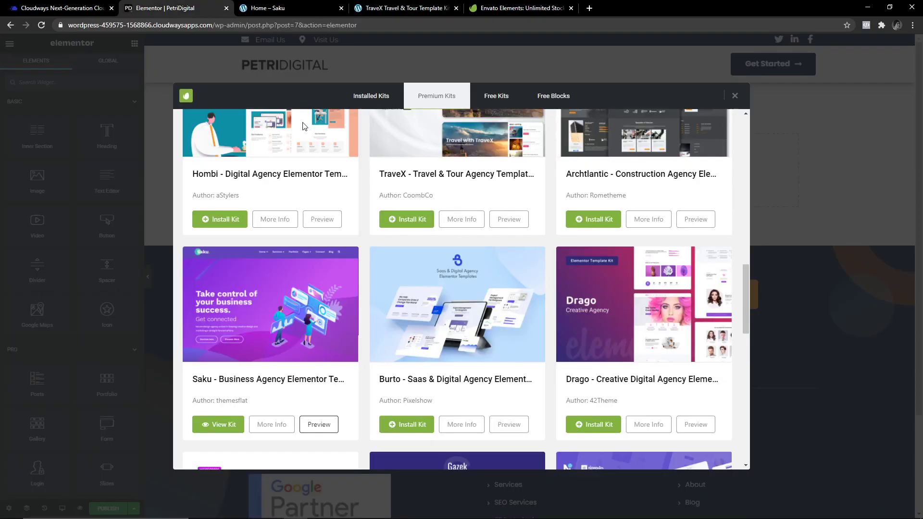
Install the TraveX template kit and compare the installed and premium kit lists.
{"action": "scroll", "coordinate": [504, 306], "scroll_direction": "up", "scroll_amount": 2}
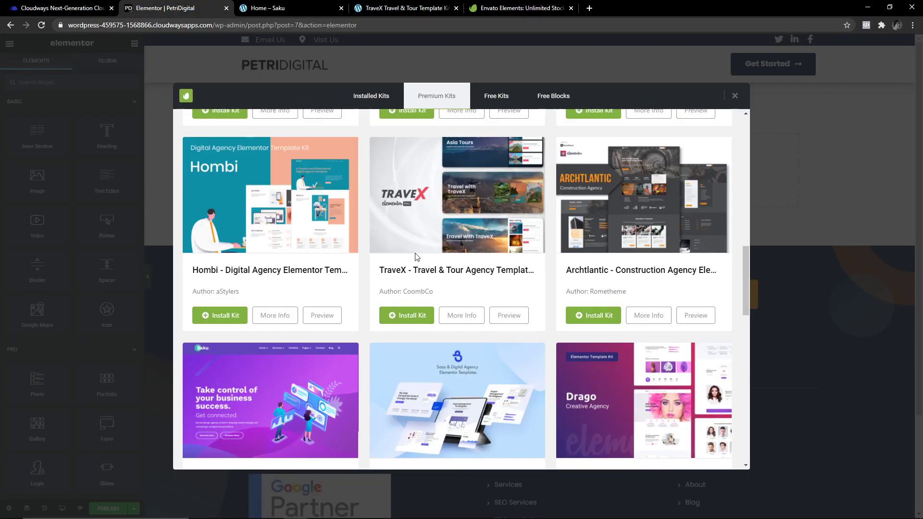
{"action": "left_click", "coordinate": [406, 316]}
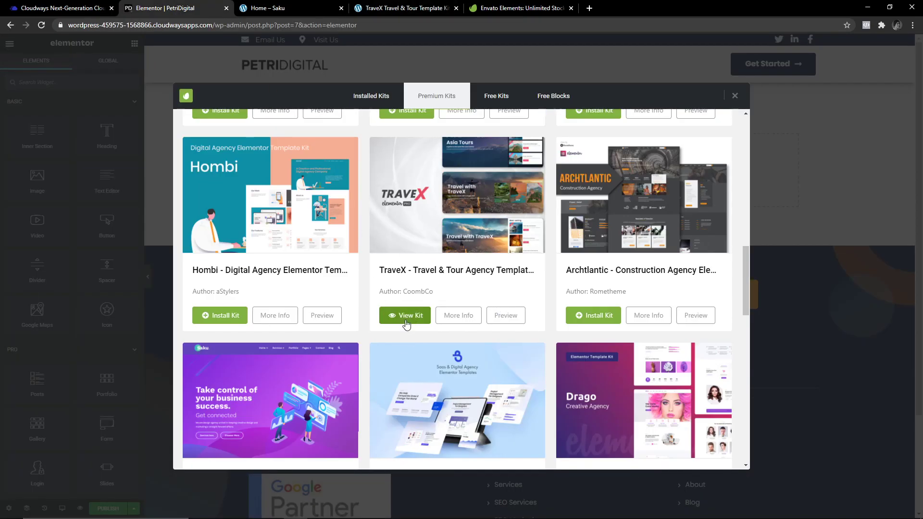
{"action": "left_click", "coordinate": [373, 97]}
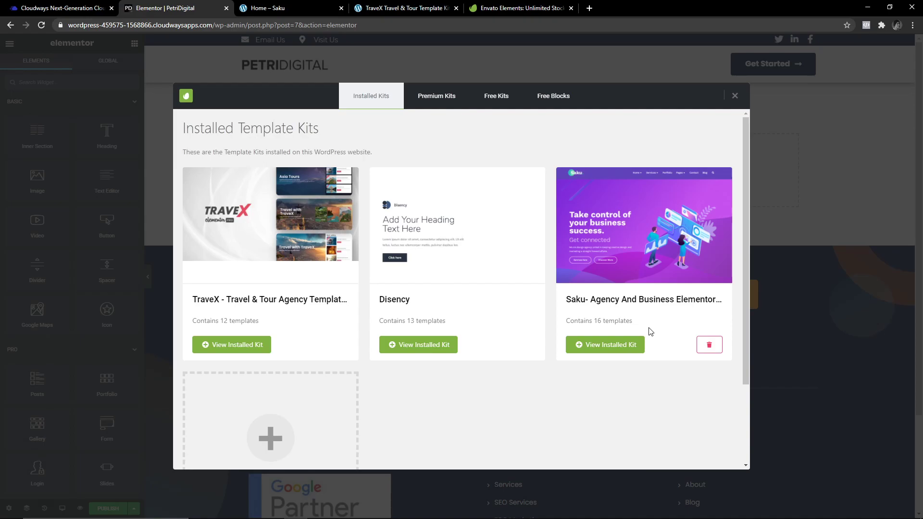
{"action": "left_click", "coordinate": [428, 99]}
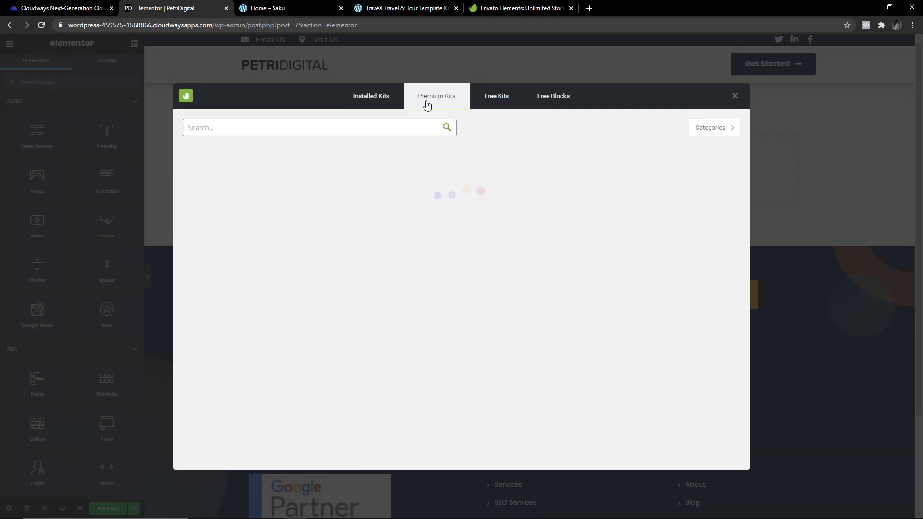
{"action": "left_click", "coordinate": [367, 101]}
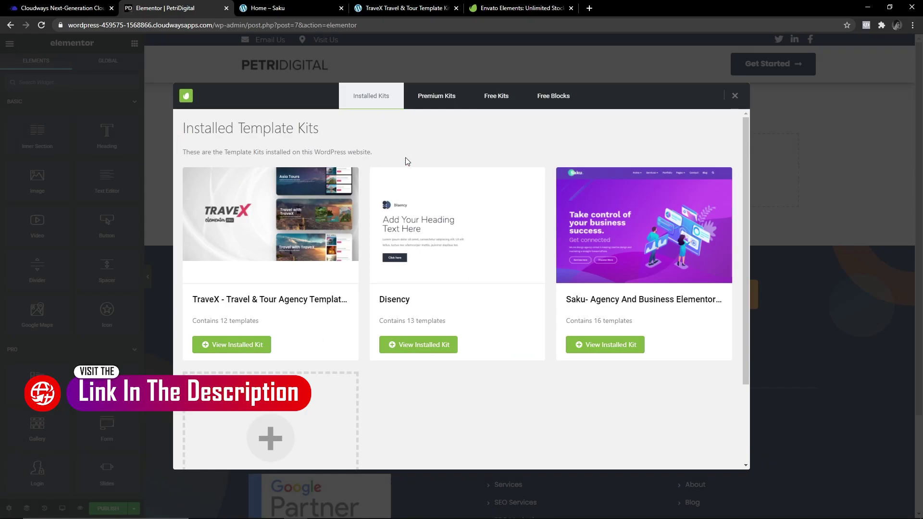
Close the Template Kits window and go to Site Settings from the Elementor menu.
{"action": "left_click", "coordinate": [736, 96]}
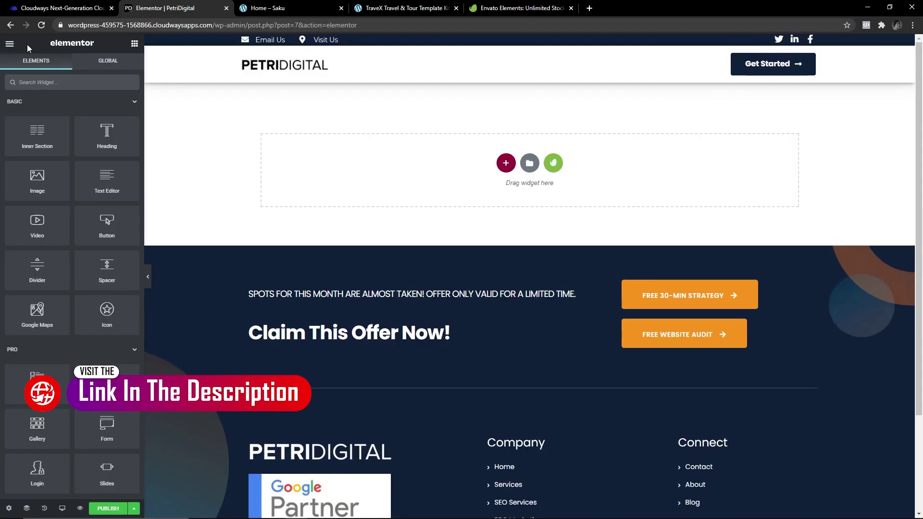
{"action": "left_click", "coordinate": [9, 44]}
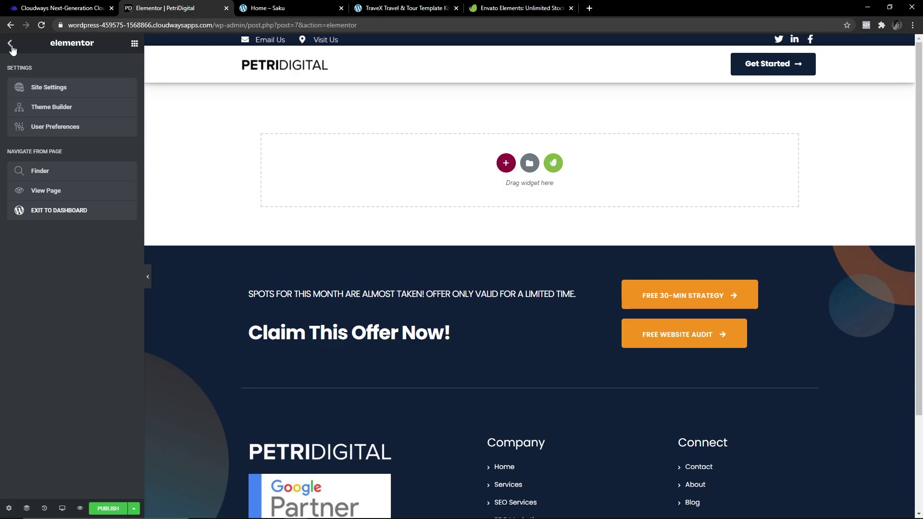
{"action": "left_click", "coordinate": [41, 88]}
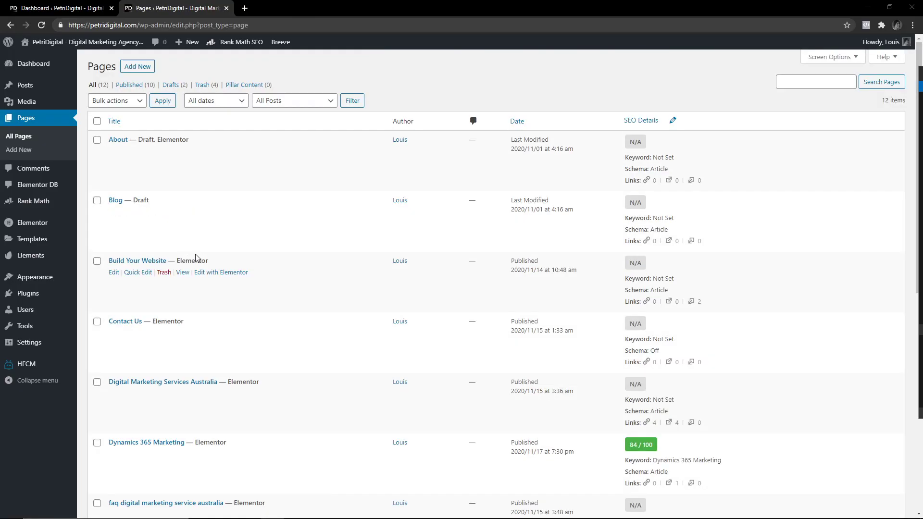
From the Pages list, edit the PetriDigital front page with Elementor.
{"action": "scroll", "coordinate": [209, 265], "scroll_direction": "down", "scroll_amount": 5}
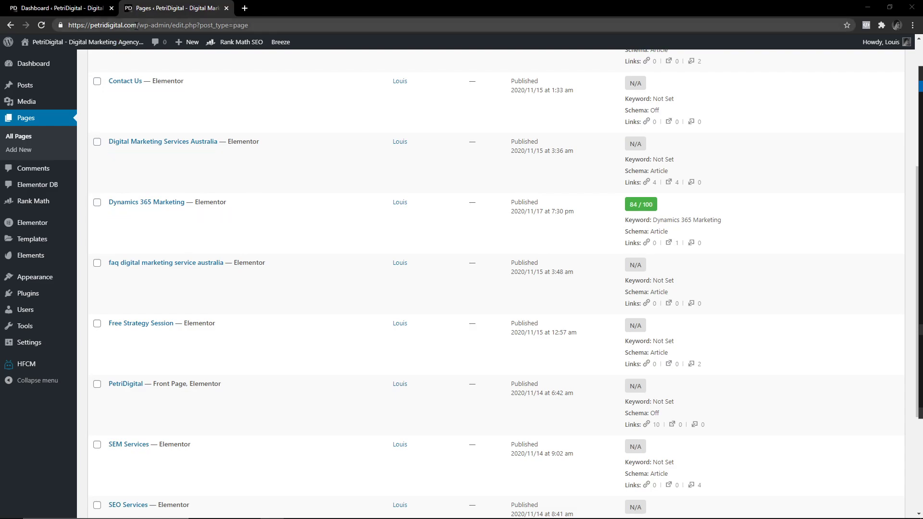
{"action": "left_click_drag", "start_coordinate": [138, 25], "coordinate": [77, 25]}
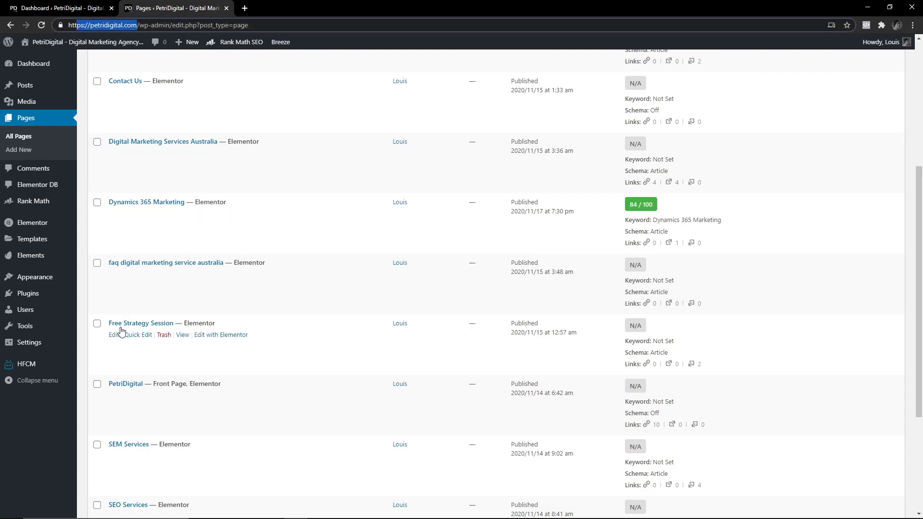
{"action": "scroll", "coordinate": [120, 335], "scroll_direction": "down", "scroll_amount": 1}
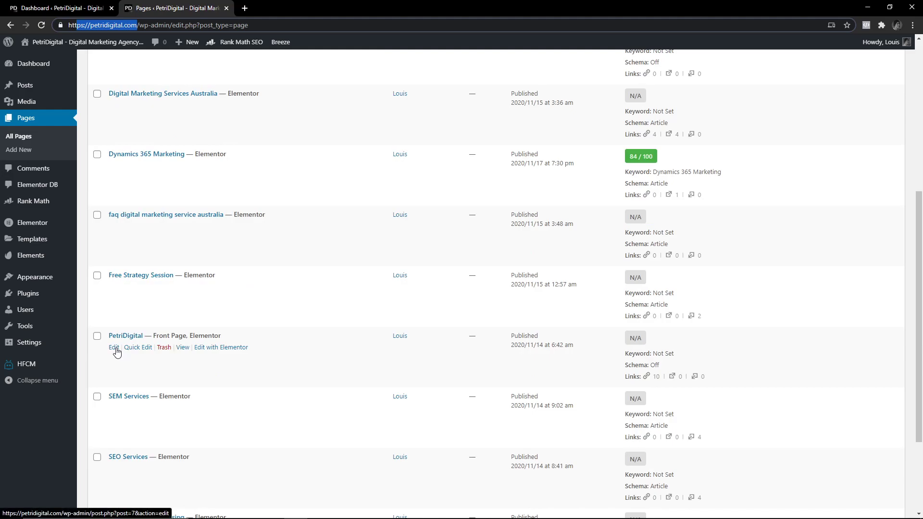
{"action": "left_click", "coordinate": [114, 348]}
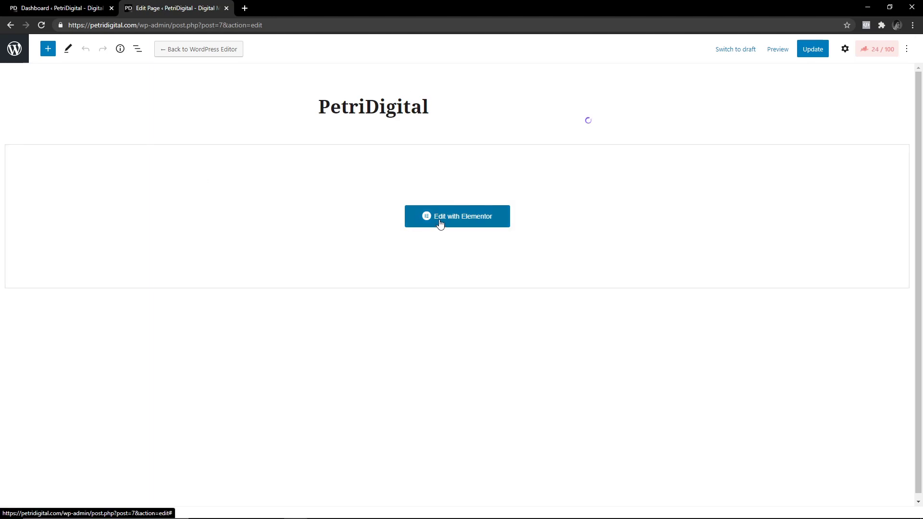
{"action": "left_click", "coordinate": [439, 221]}
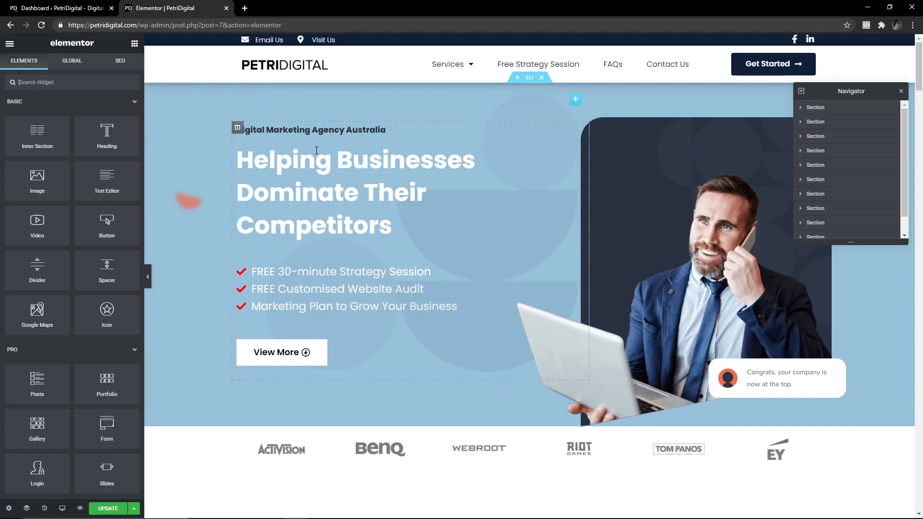
Hide the editor panel and scroll through the full-width PetriDigital homepage.
{"action": "left_click", "coordinate": [148, 276]}
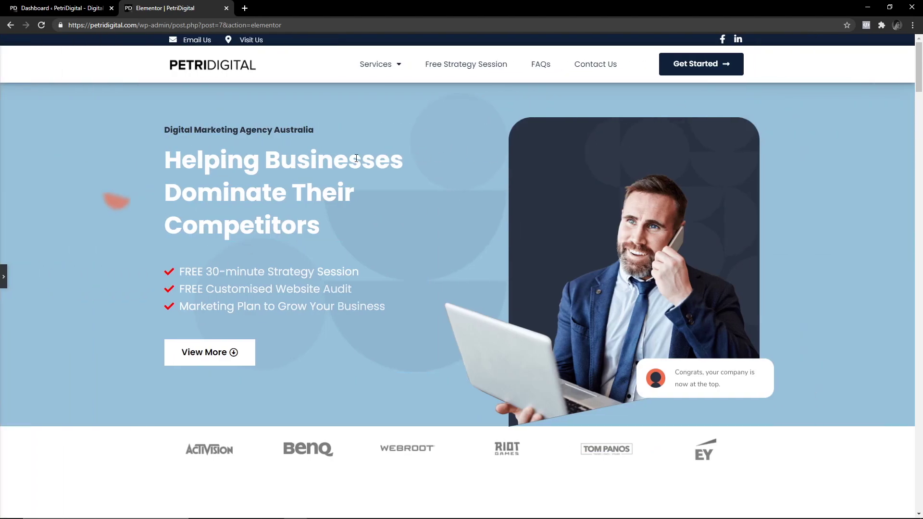
{"action": "scroll", "coordinate": [356, 157], "scroll_direction": "down", "scroll_amount": 20}
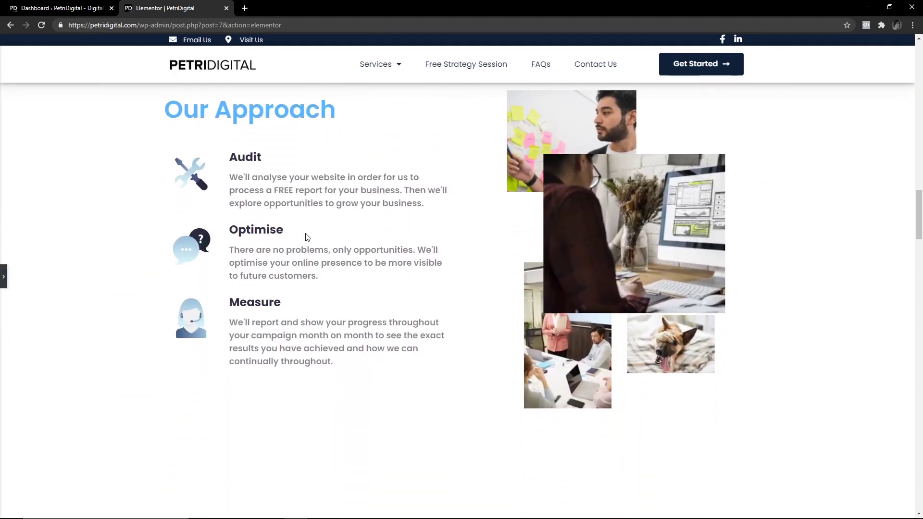
{"action": "scroll", "coordinate": [312, 288], "scroll_direction": "down", "scroll_amount": 4}
{"action": "scroll", "coordinate": [316, 301], "scroll_direction": "up", "scroll_amount": 12}
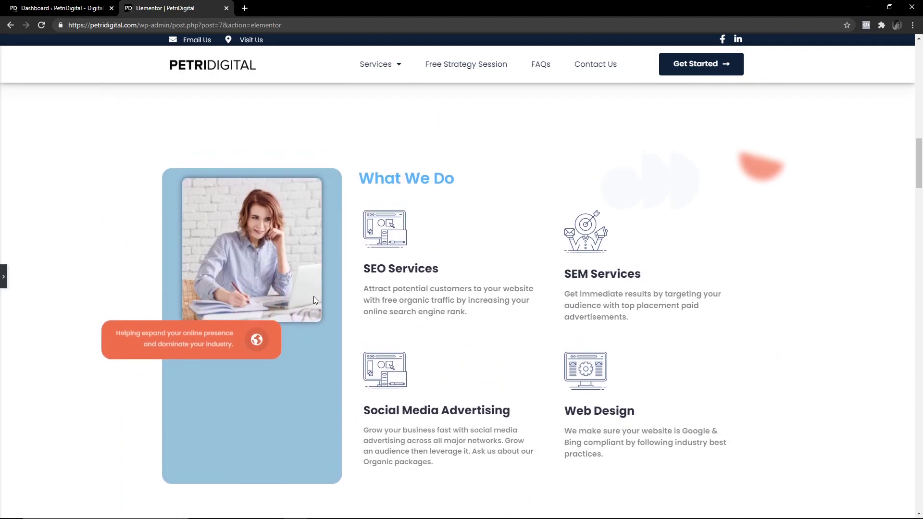
{"action": "scroll", "coordinate": [313, 296], "scroll_direction": "up", "scroll_amount": 10}
{"action": "scroll", "coordinate": [346, 291], "scroll_direction": "down", "scroll_amount": 8}
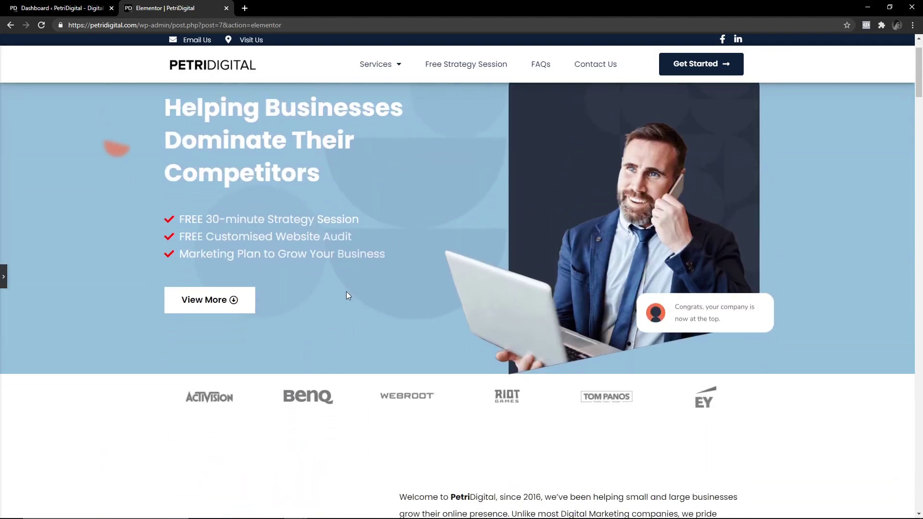
{"action": "scroll", "coordinate": [335, 297], "scroll_direction": "up", "scroll_amount": 8}
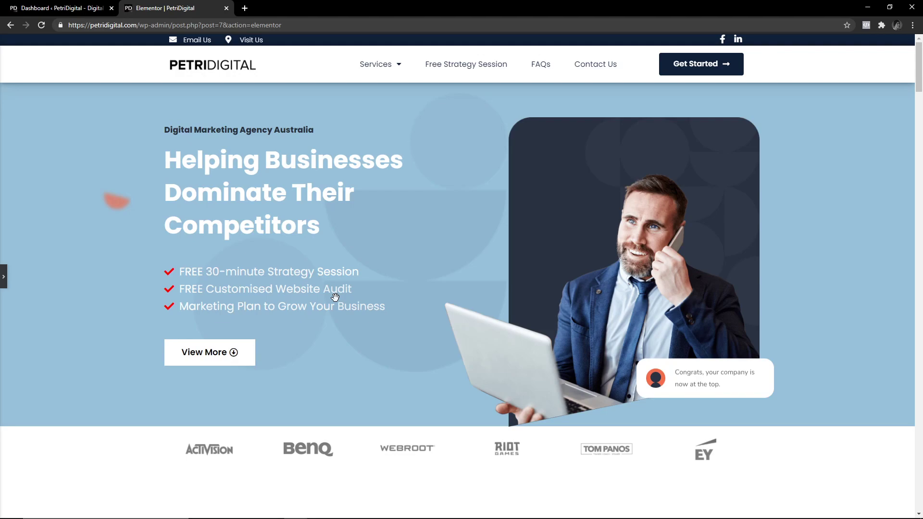
{"action": "scroll", "coordinate": [335, 297], "scroll_direction": "down", "scroll_amount": 3}
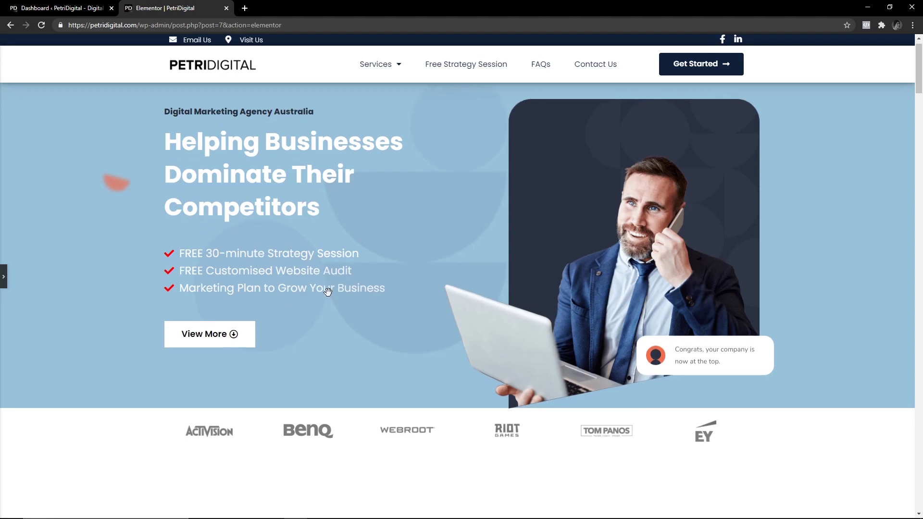
{"action": "left_click", "coordinate": [3, 277]}
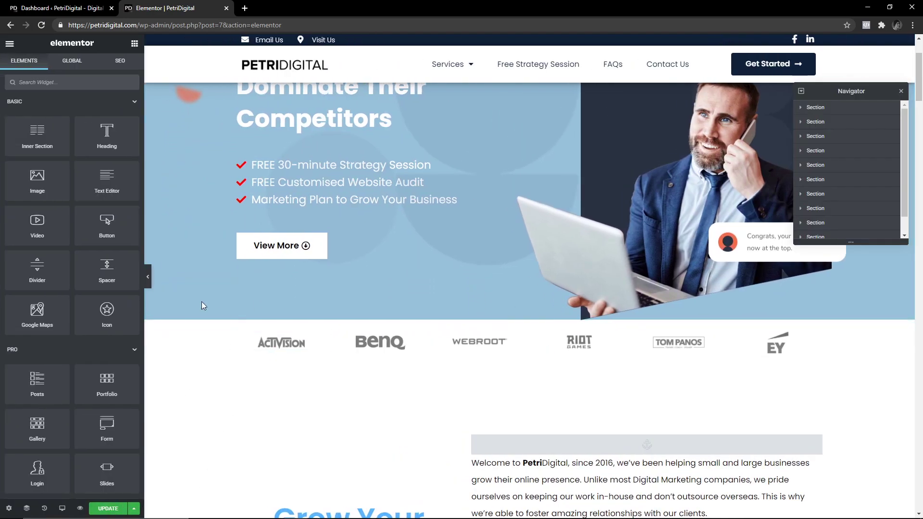
Preview the homepage full-width a second time, then restore the editor panel.
{"action": "left_click", "coordinate": [151, 278]}
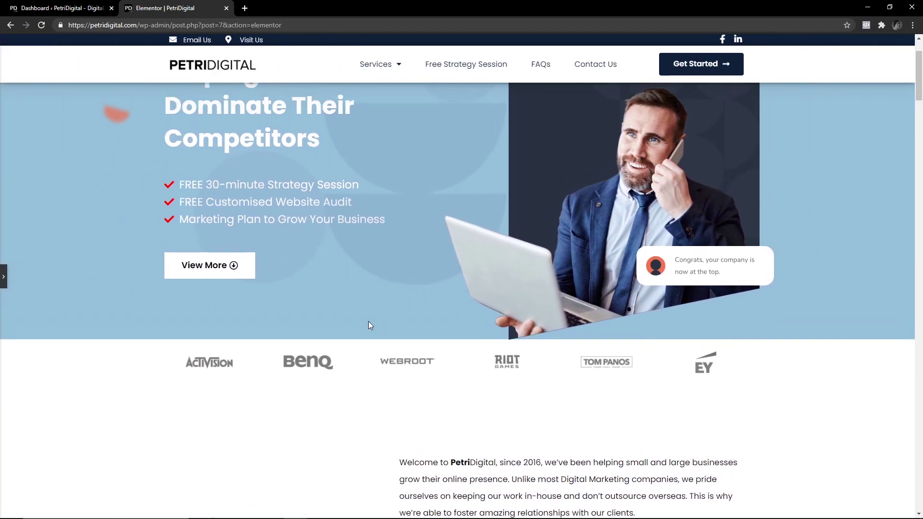
{"action": "scroll", "coordinate": [368, 321], "scroll_direction": "up", "scroll_amount": 2}
{"action": "scroll", "coordinate": [367, 326], "scroll_direction": "down", "scroll_amount": 4}
{"action": "scroll", "coordinate": [367, 325], "scroll_direction": "down", "scroll_amount": 10}
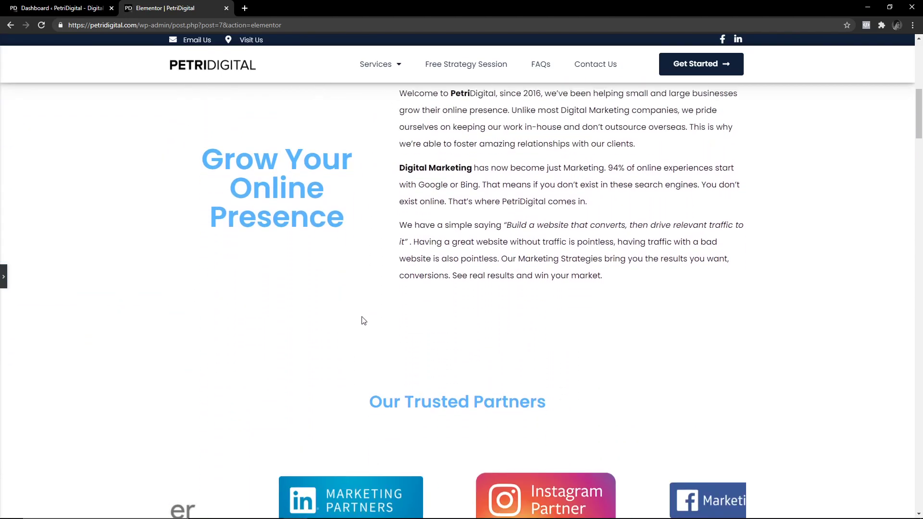
{"action": "scroll", "coordinate": [360, 322], "scroll_direction": "down", "scroll_amount": 20}
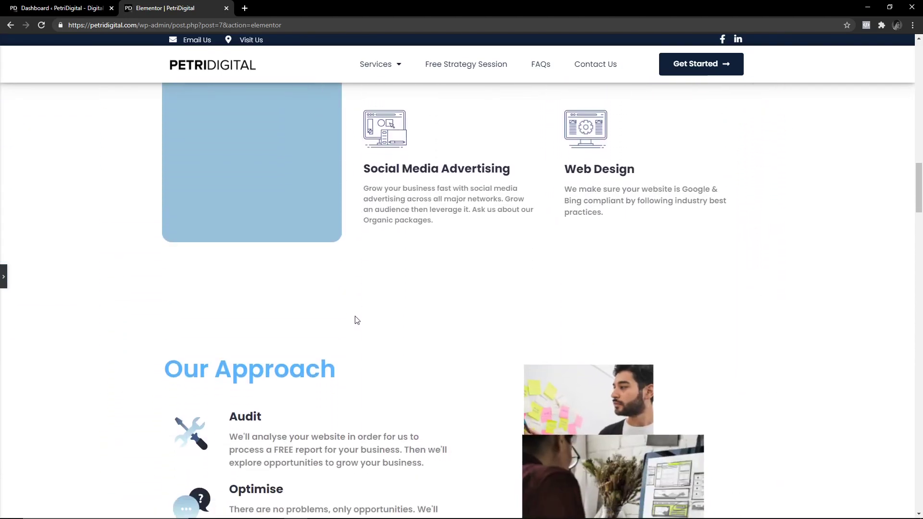
{"action": "scroll", "coordinate": [338, 283], "scroll_direction": "down", "scroll_amount": 15}
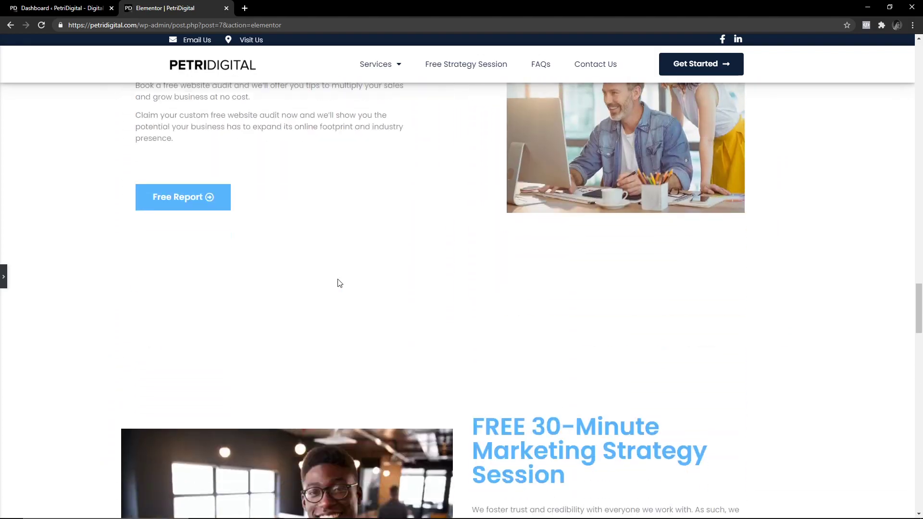
{"action": "scroll", "coordinate": [338, 321], "scroll_direction": "up", "scroll_amount": 13}
{"action": "scroll", "coordinate": [332, 344], "scroll_direction": "up", "scroll_amount": 15}
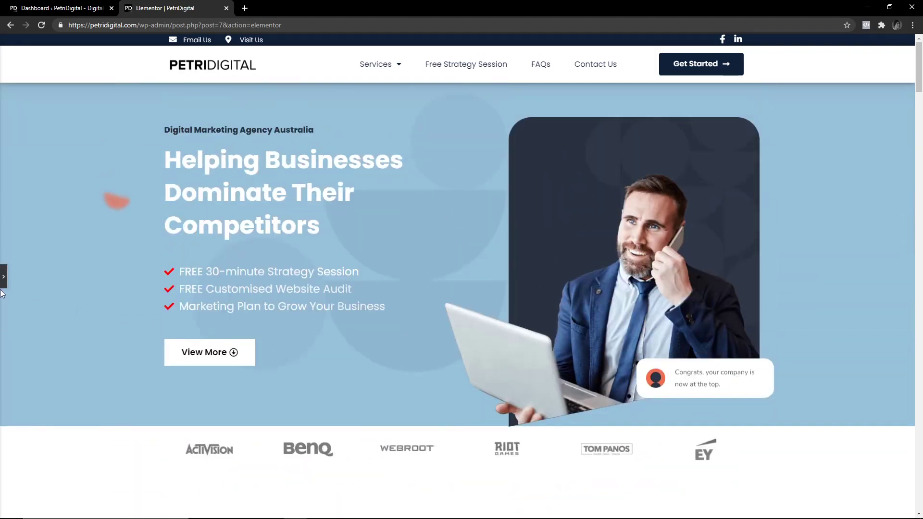
{"action": "left_click", "coordinate": [3, 277]}
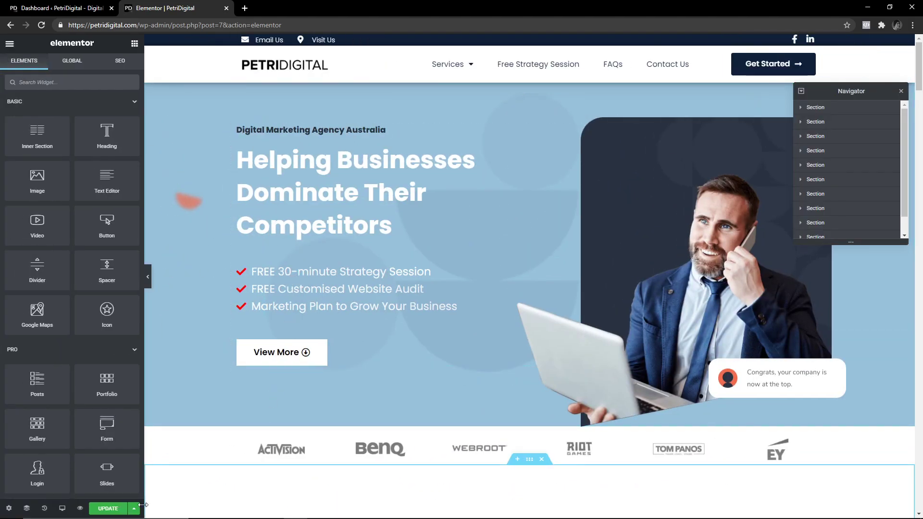
Show the saved template library via the empty section's folder icon.
{"action": "scroll", "coordinate": [433, 368], "scroll_direction": "down", "scroll_amount": 10}
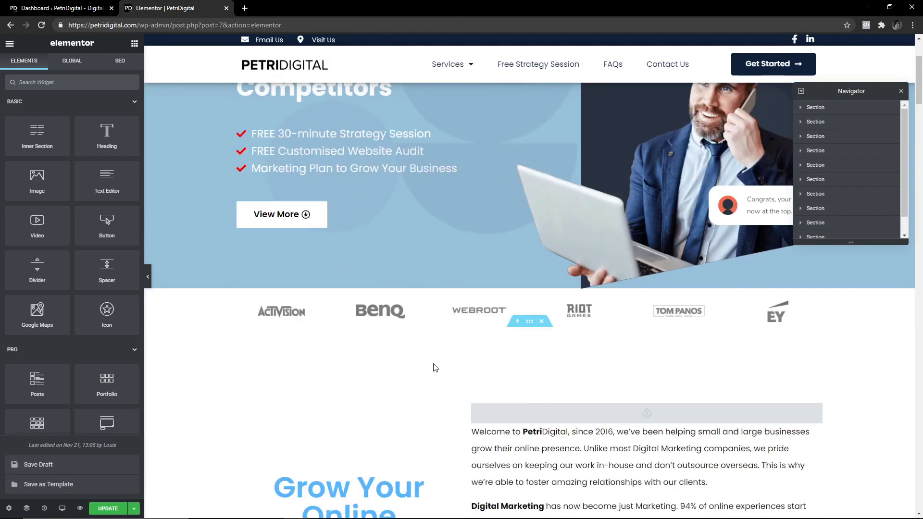
{"action": "scroll", "coordinate": [436, 375], "scroll_direction": "down", "scroll_amount": 10}
{"action": "scroll", "coordinate": [450, 372], "scroll_direction": "up", "scroll_amount": 3}
{"action": "left_click", "coordinate": [529, 399]}
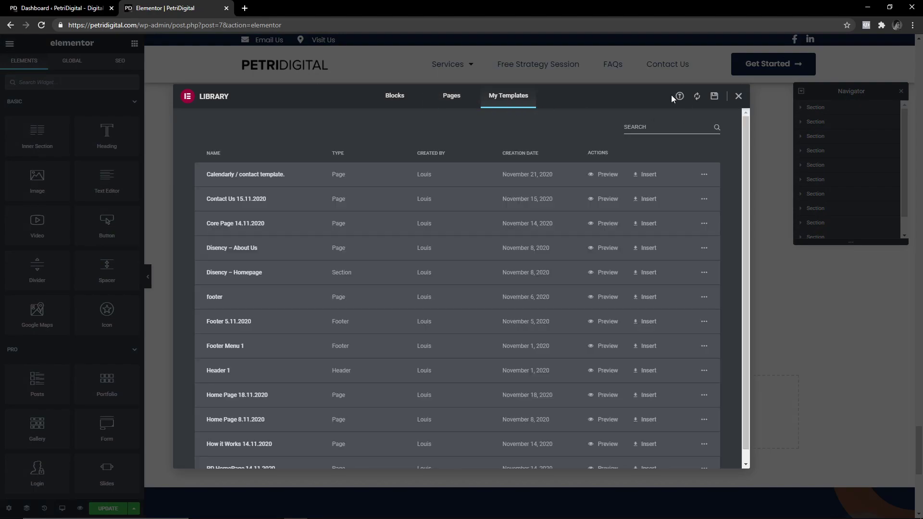
Glance at Import, sort My Templates by Creation Date newest first, and close the Library.
{"action": "left_click", "coordinate": [680, 98]}
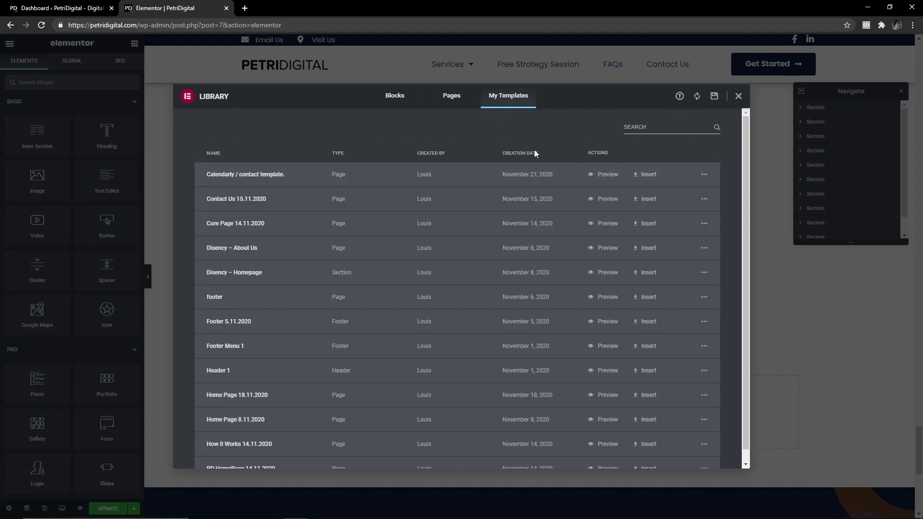
{"action": "left_click", "coordinate": [535, 153]}
{"action": "left_click", "coordinate": [534, 154]}
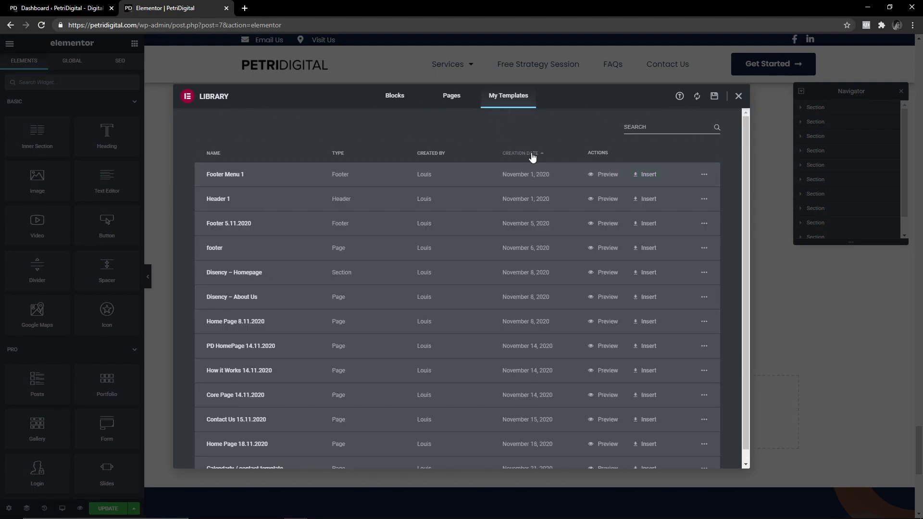
{"action": "left_click", "coordinate": [533, 154]}
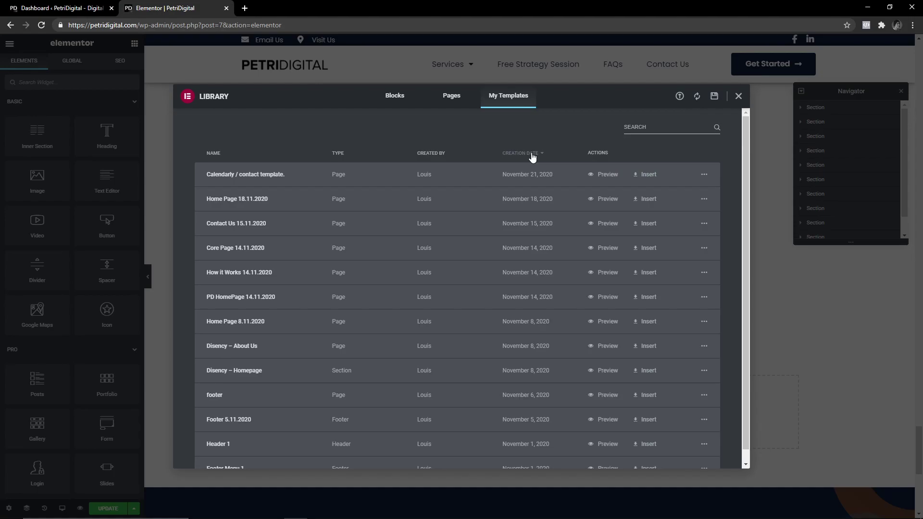
{"action": "left_click", "coordinate": [738, 96]}
{"action": "scroll", "coordinate": [506, 313], "scroll_direction": "up", "scroll_amount": 8}
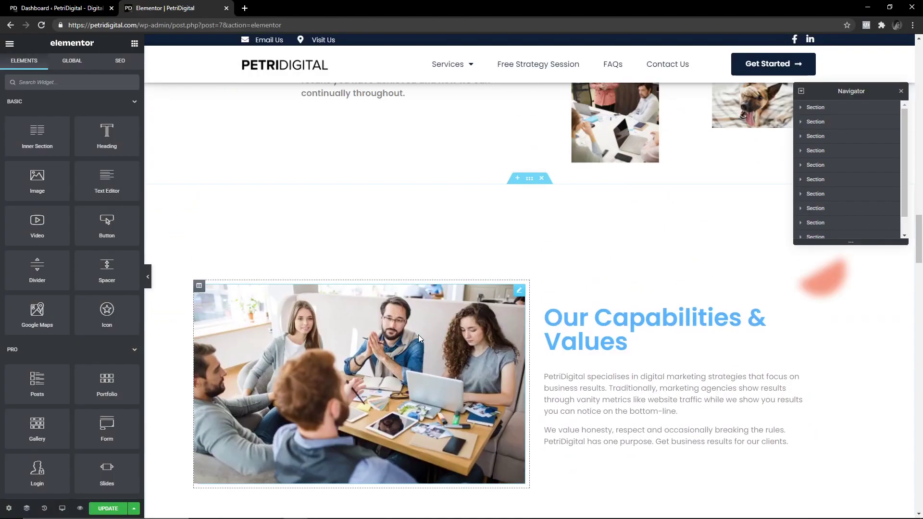
{"action": "scroll", "coordinate": [472, 268], "scroll_direction": "up", "scroll_amount": 10}
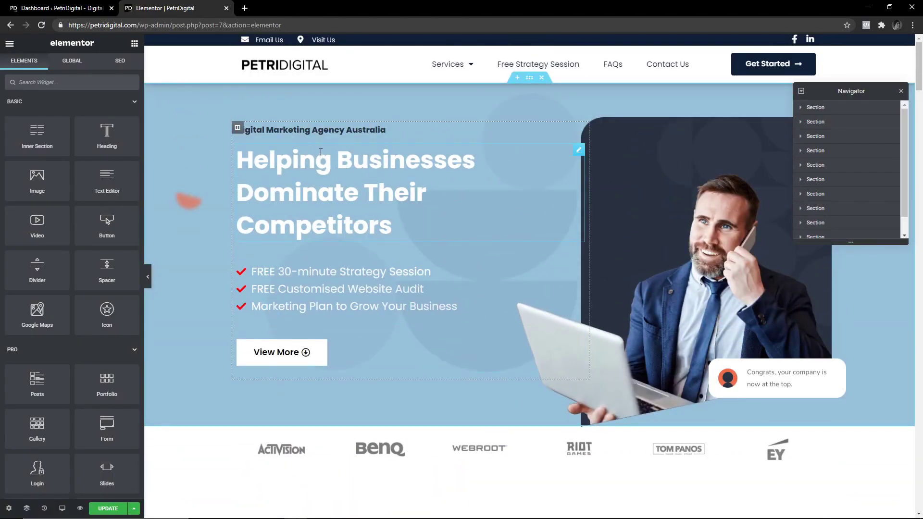
Select the top heading, collapse its column in the Navigator and move the Navigator lower.
{"action": "left_click", "coordinate": [259, 132]}
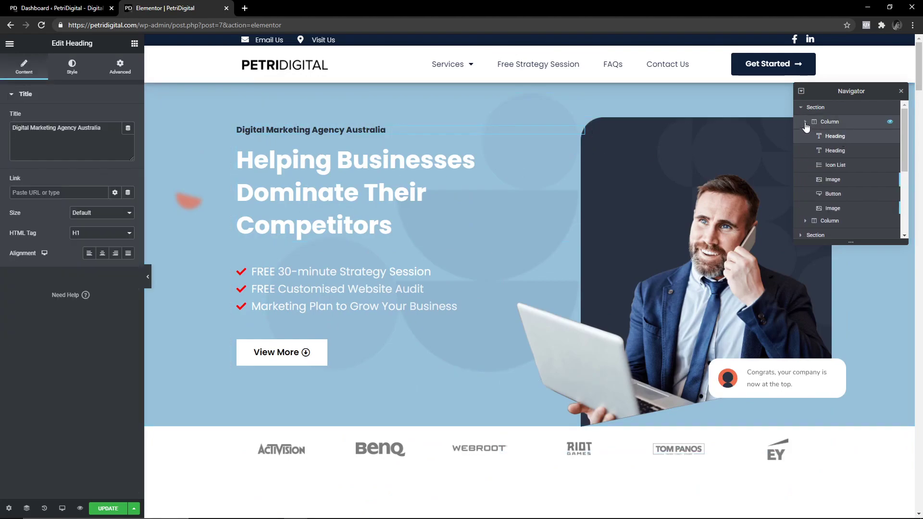
{"action": "left_click", "coordinate": [806, 123]}
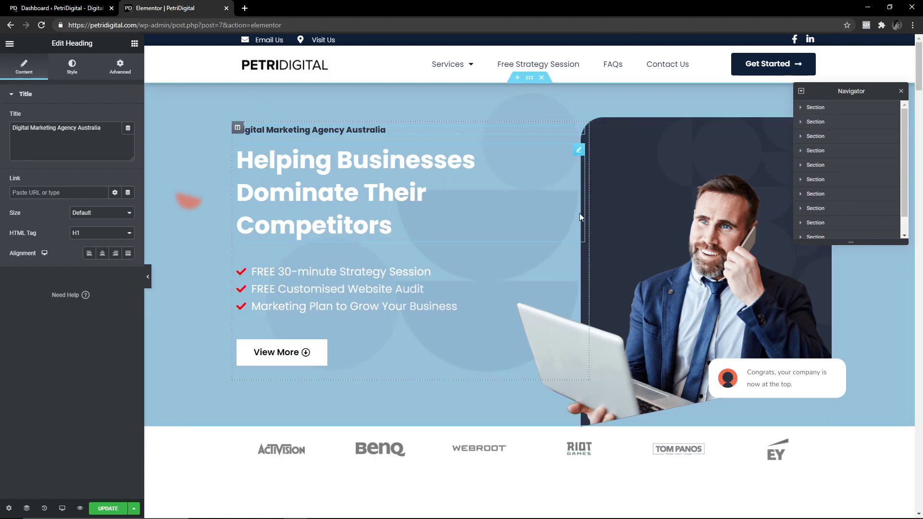
{"action": "mouse_move", "coordinate": [895, 225]}
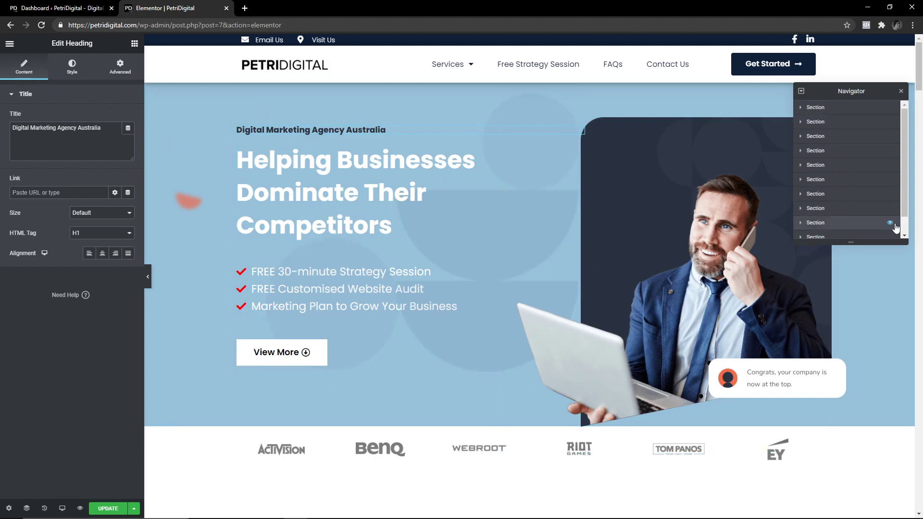
{"action": "left_click_drag", "start_coordinate": [851, 91], "coordinate": [851, 138]}
Show Page Settings: PetriDigital, Published, Elementor Full Width layout.
{"action": "left_click", "coordinate": [9, 509]}
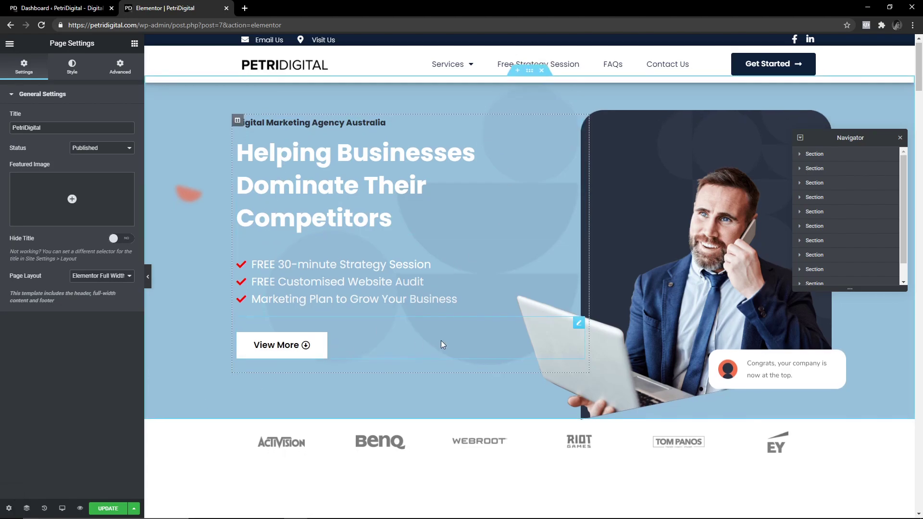
{"action": "scroll", "coordinate": [441, 340], "scroll_direction": "down", "scroll_amount": 2}
{"action": "scroll", "coordinate": [417, 338], "scroll_direction": "up", "scroll_amount": 2}
{"action": "scroll", "coordinate": [418, 336], "scroll_direction": "down", "scroll_amount": 6}
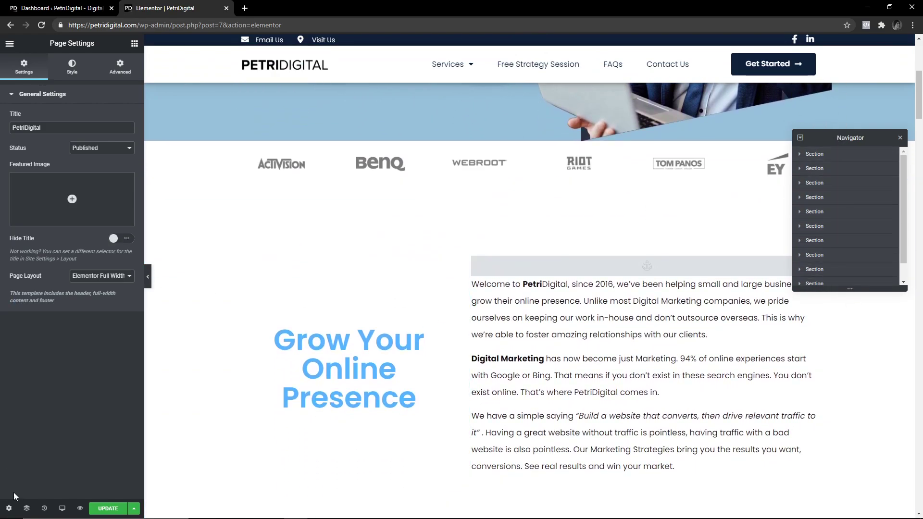
Keep the Elementor Full Width page layout and switch to the page Style options.
{"action": "left_click", "coordinate": [110, 277]}
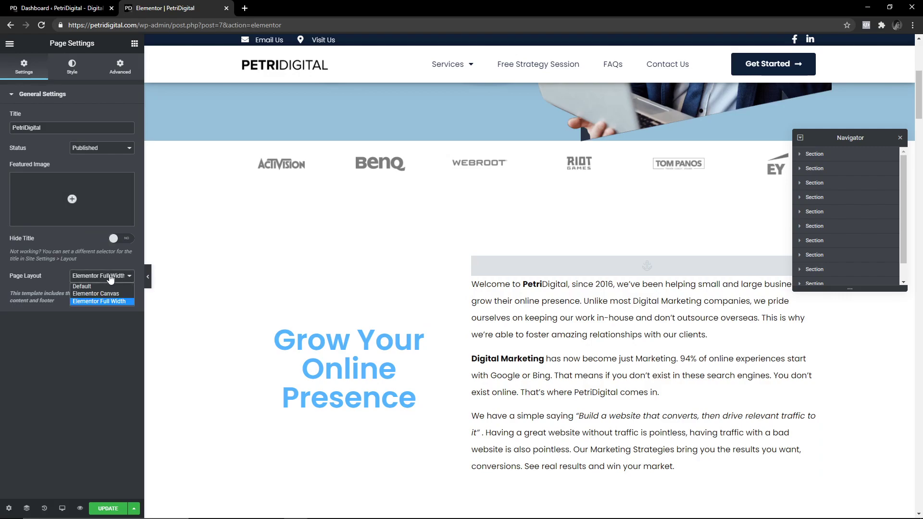
{"action": "left_click", "coordinate": [108, 302]}
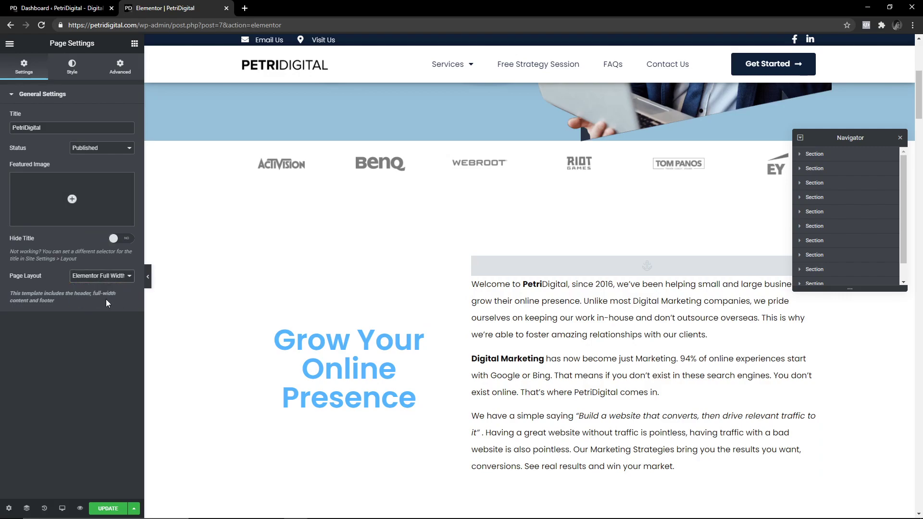
{"action": "left_click", "coordinate": [71, 76]}
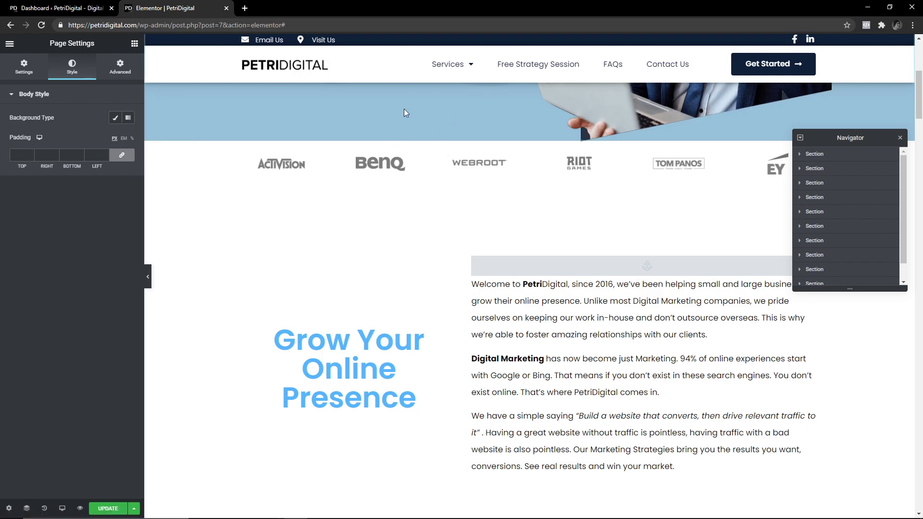
{"action": "scroll", "coordinate": [294, 239], "scroll_direction": "up", "scroll_amount": 3}
{"action": "scroll", "coordinate": [249, 370], "scroll_direction": "down", "scroll_amount": 3}
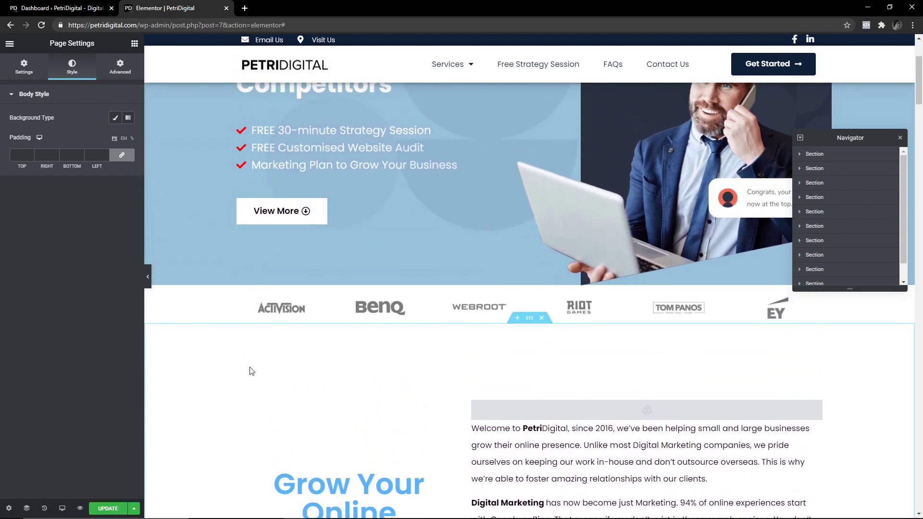
Give the page body a Classic background using the image BGSwirl_1-1.svg.
{"action": "left_click", "coordinate": [115, 119]}
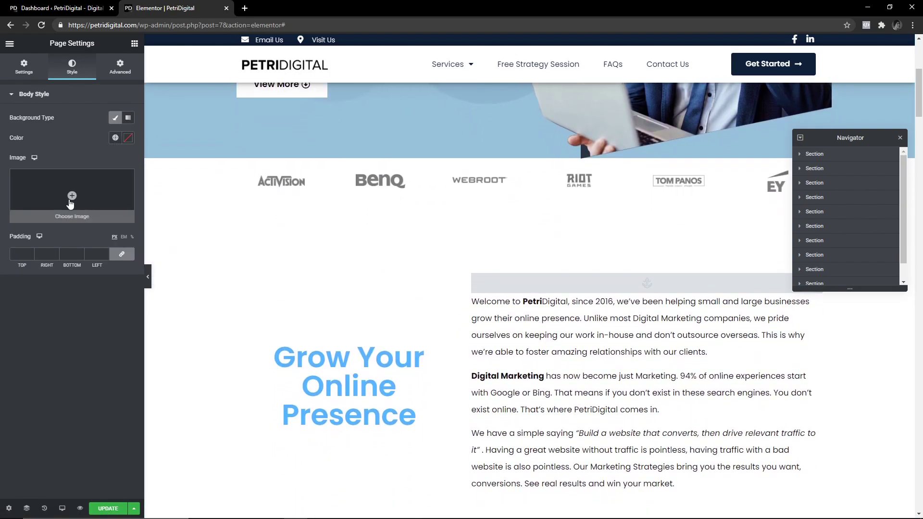
{"action": "left_click", "coordinate": [72, 196]}
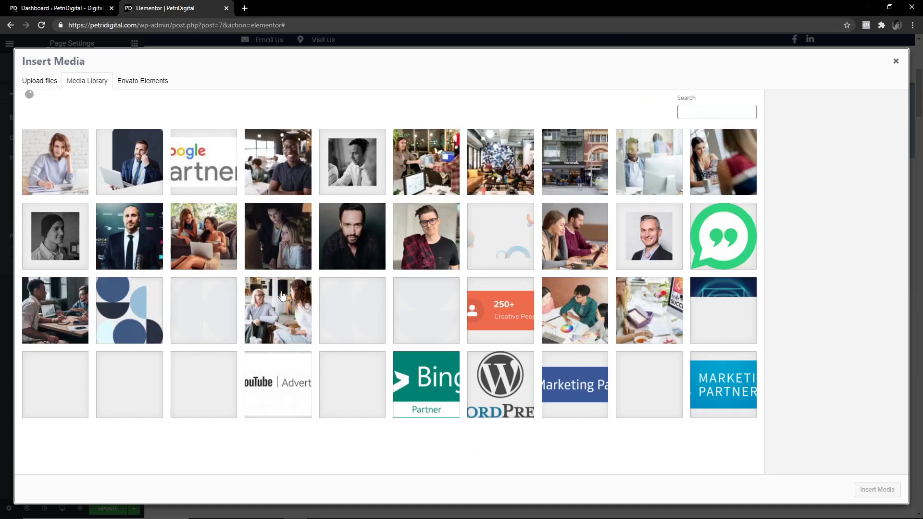
{"action": "scroll", "coordinate": [418, 323], "scroll_direction": "down", "scroll_amount": 5}
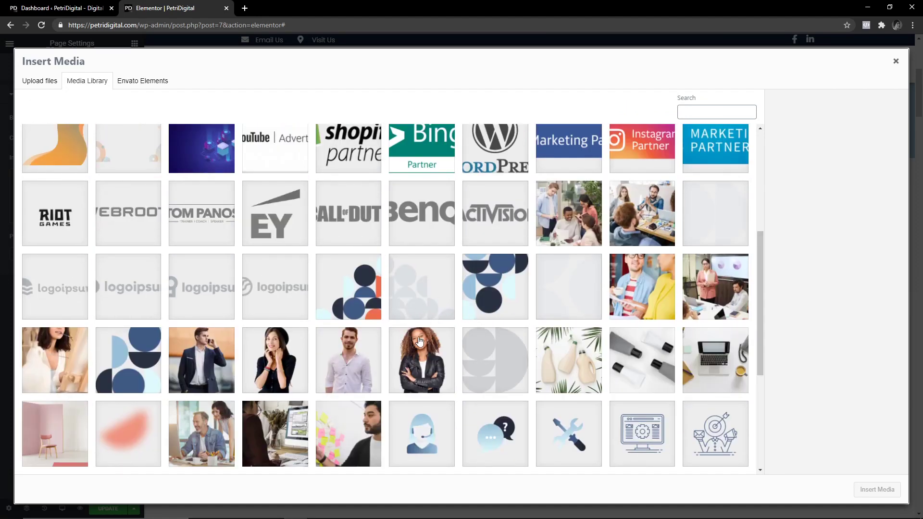
{"action": "scroll", "coordinate": [382, 337], "scroll_direction": "up", "scroll_amount": 3}
{"action": "scroll", "coordinate": [448, 313], "scroll_direction": "up", "scroll_amount": 2}
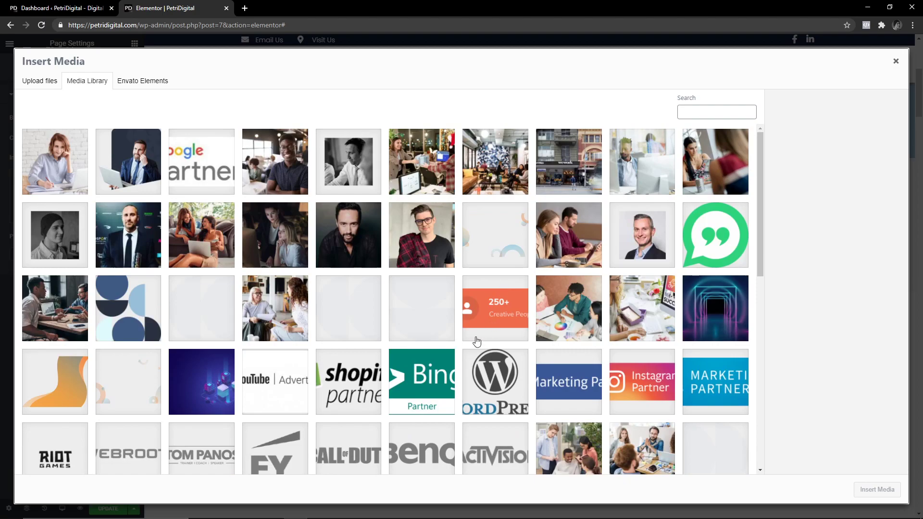
{"action": "scroll", "coordinate": [477, 341], "scroll_direction": "down", "scroll_amount": 3}
{"action": "left_click", "coordinate": [71, 254]}
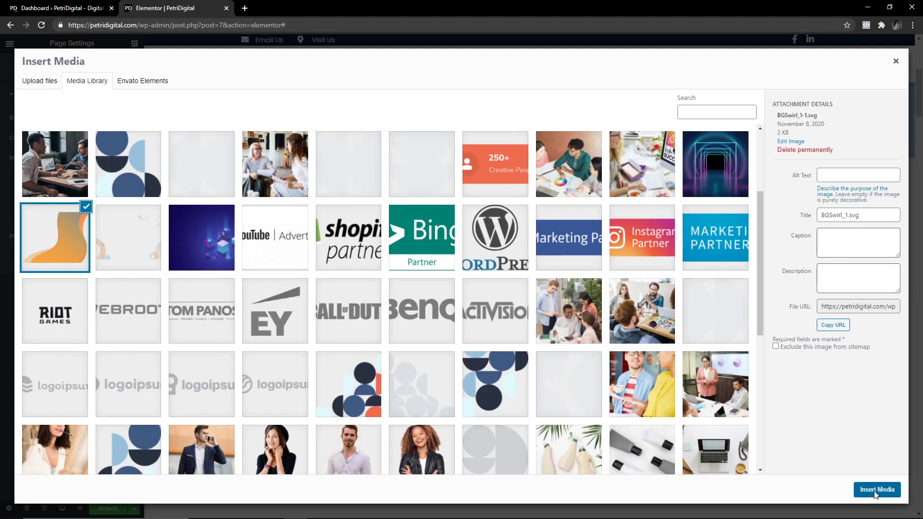
{"action": "left_click", "coordinate": [876, 489]}
{"action": "scroll", "coordinate": [429, 281], "scroll_direction": "down", "scroll_amount": 8}
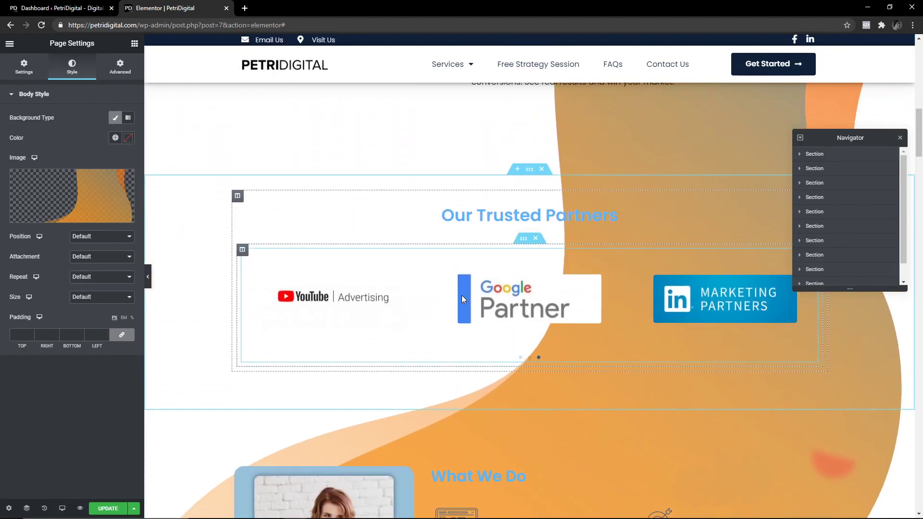
{"action": "scroll", "coordinate": [461, 298], "scroll_direction": "down", "scroll_amount": 3}
{"action": "scroll", "coordinate": [347, 334], "scroll_direction": "up", "scroll_amount": 3}
{"action": "scroll", "coordinate": [346, 334], "scroll_direction": "down", "scroll_amount": 1}
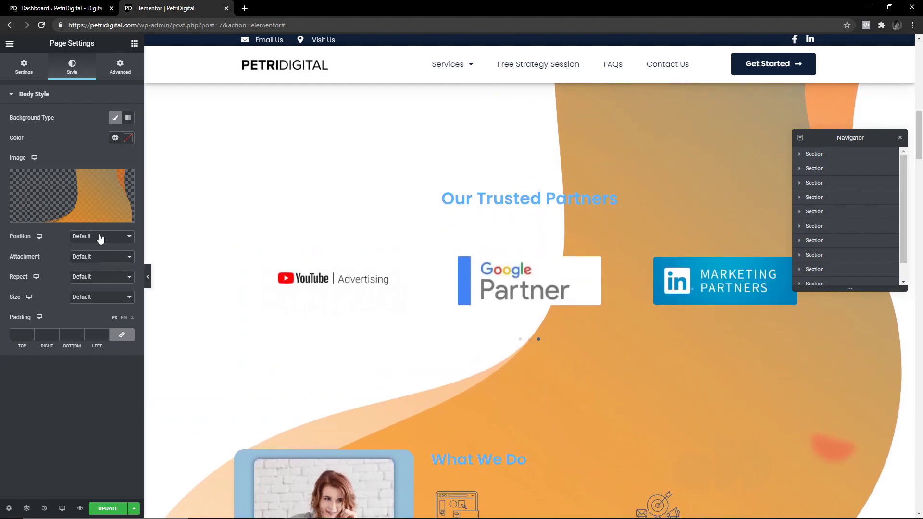
Keep Position and Attachment at Default after trying Fixed, set Repeat to No-repeat and Size to Cover.
{"action": "left_click", "coordinate": [100, 237]}
{"action": "left_click", "coordinate": [107, 243]}
{"action": "left_click", "coordinate": [110, 258]}
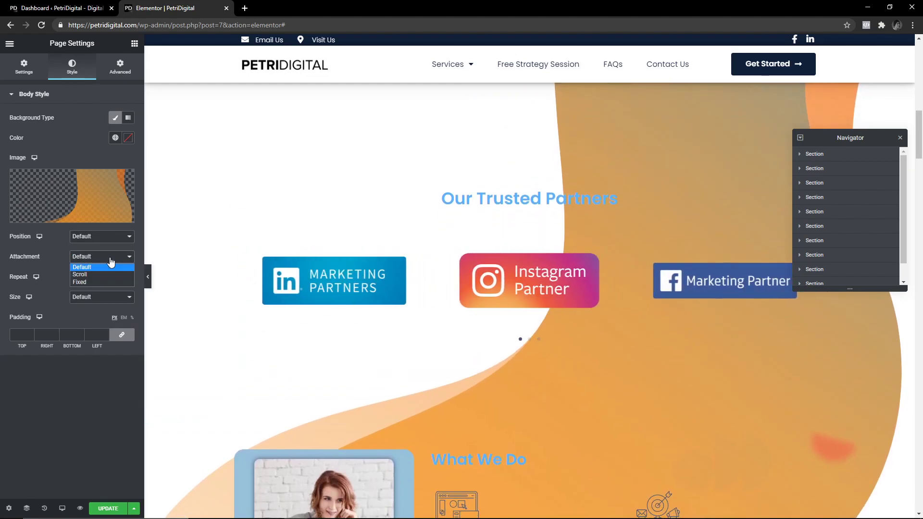
{"action": "left_click", "coordinate": [93, 282]}
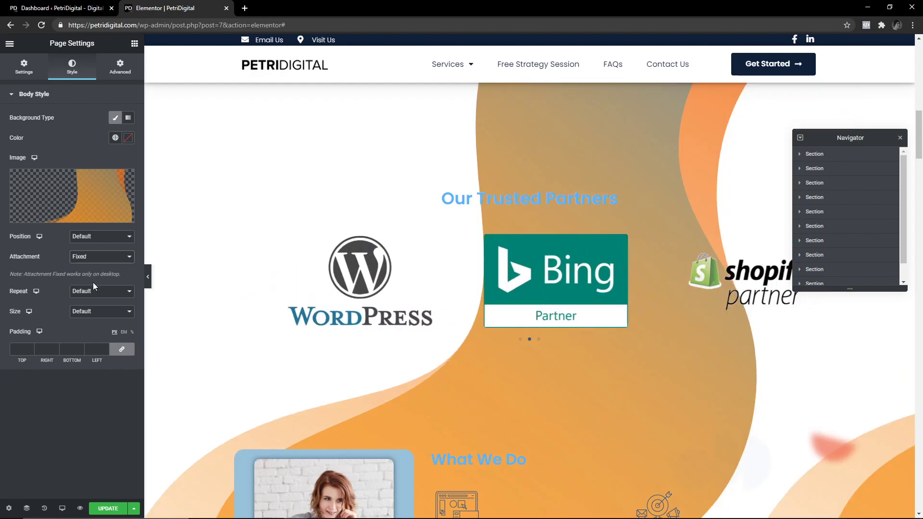
{"action": "left_click", "coordinate": [96, 260]}
{"action": "left_click", "coordinate": [97, 267]}
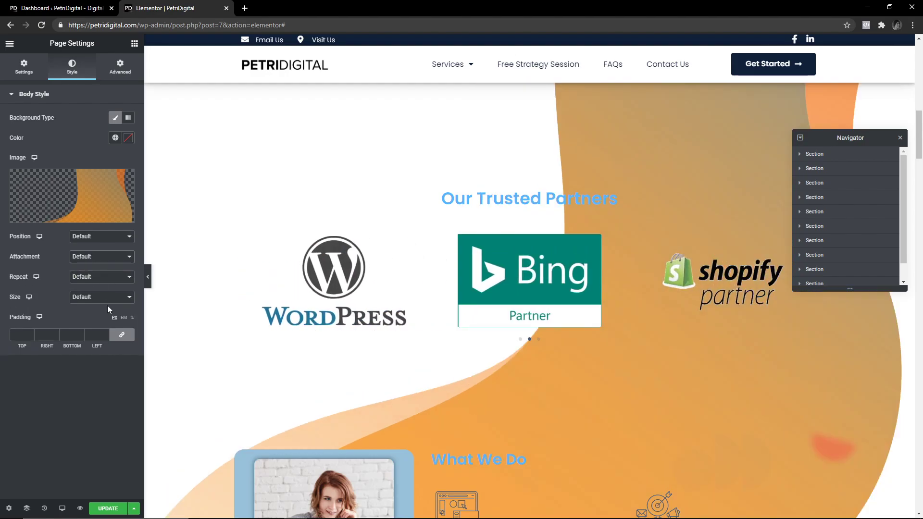
{"action": "left_click", "coordinate": [99, 279]}
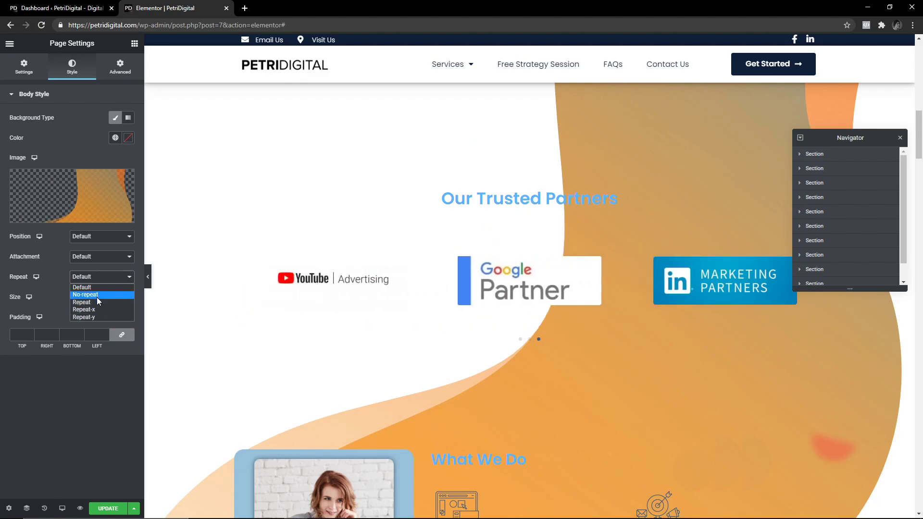
{"action": "left_click", "coordinate": [97, 296]}
{"action": "left_click", "coordinate": [99, 298]}
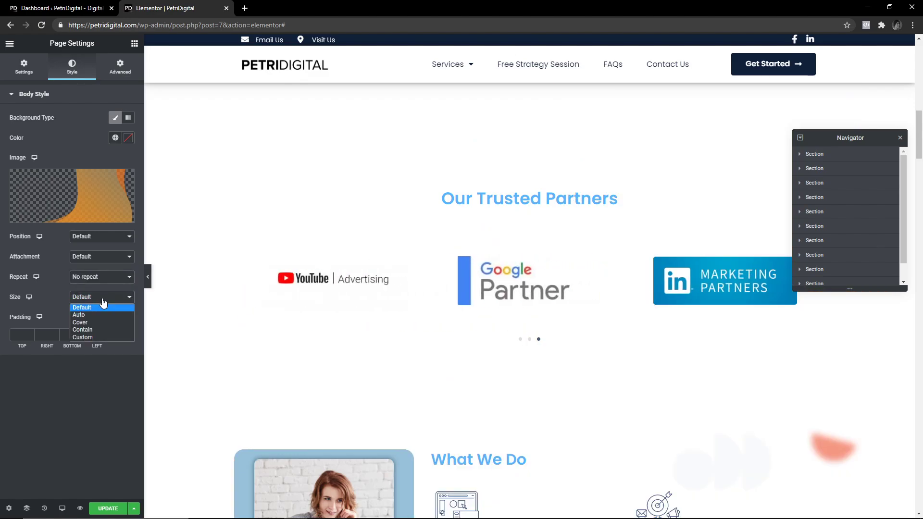
{"action": "left_click", "coordinate": [97, 321]}
Delete the swirl image from the page body background.
{"action": "scroll", "coordinate": [399, 281], "scroll_direction": "up", "scroll_amount": 8}
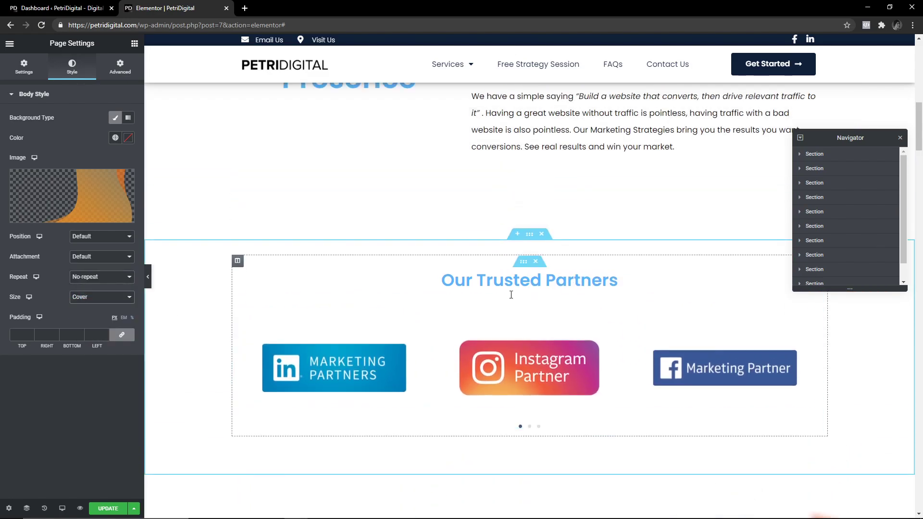
{"action": "scroll", "coordinate": [513, 307], "scroll_direction": "down", "scroll_amount": 15}
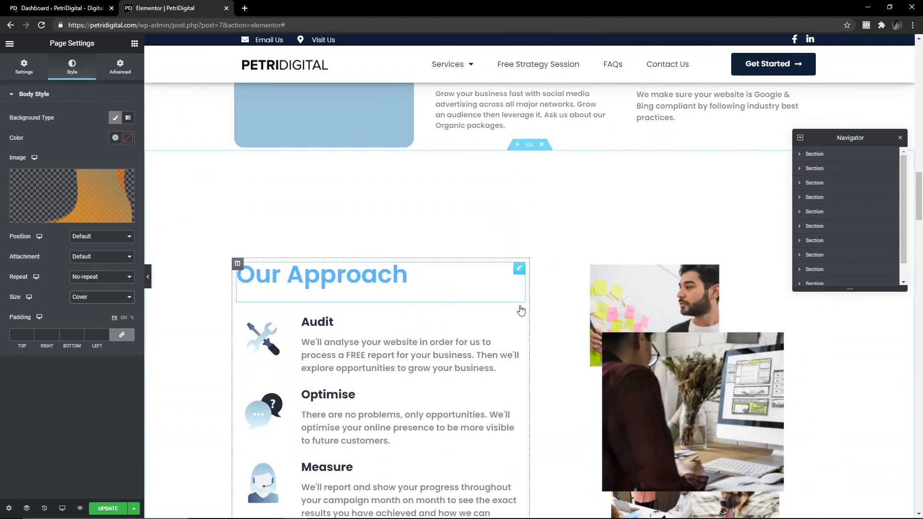
{"action": "scroll", "coordinate": [668, 287], "scroll_direction": "down", "scroll_amount": 20}
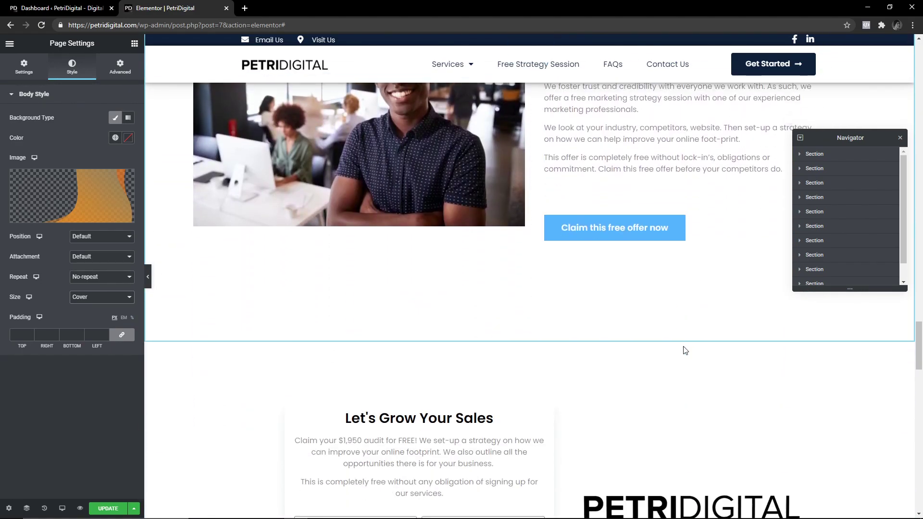
{"action": "scroll", "coordinate": [685, 350], "scroll_direction": "down", "scroll_amount": 4}
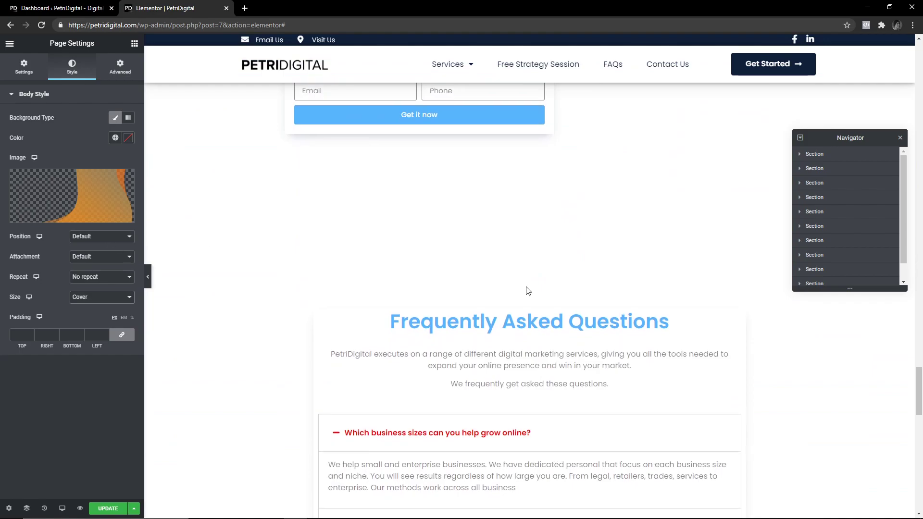
{"action": "scroll", "coordinate": [528, 291], "scroll_direction": "down", "scroll_amount": 10}
{"action": "scroll", "coordinate": [582, 330], "scroll_direction": "up", "scroll_amount": 5}
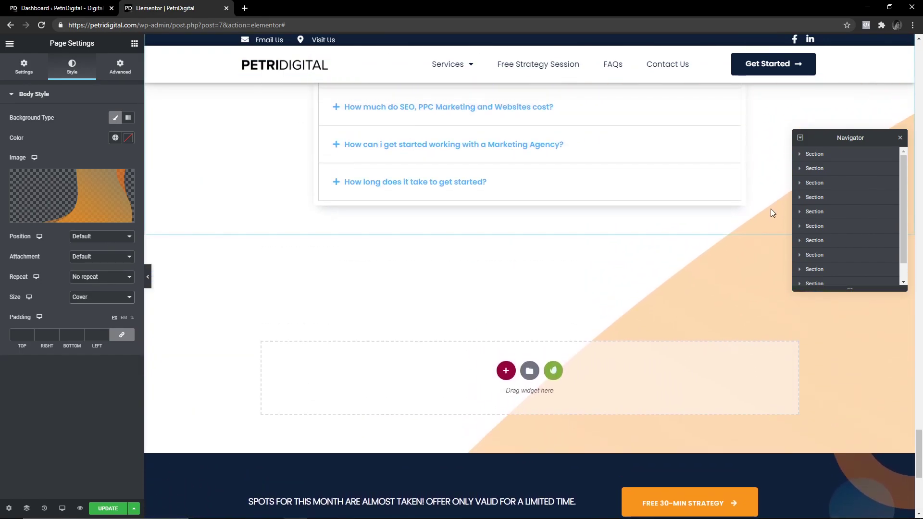
{"action": "left_click_drag", "start_coordinate": [836, 137], "coordinate": [531, 155]}
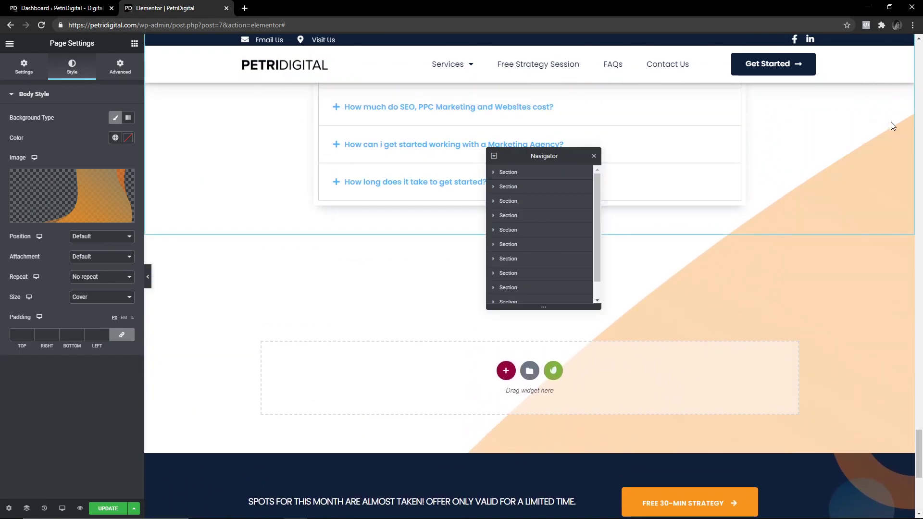
{"action": "scroll", "coordinate": [801, 329], "scroll_direction": "up", "scroll_amount": 4}
{"action": "scroll", "coordinate": [779, 330], "scroll_direction": "up", "scroll_amount": 8}
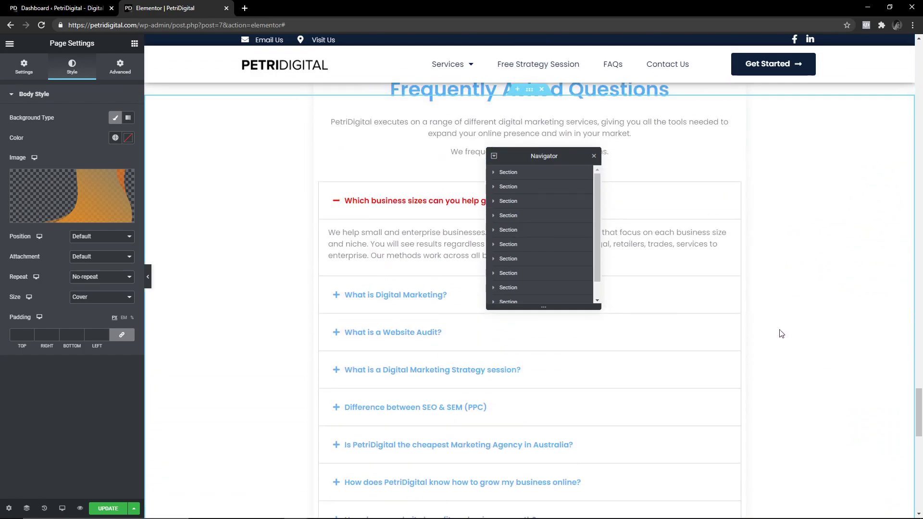
{"action": "scroll", "coordinate": [649, 332], "scroll_direction": "down", "scroll_amount": 7}
{"action": "left_click", "coordinate": [124, 179]}
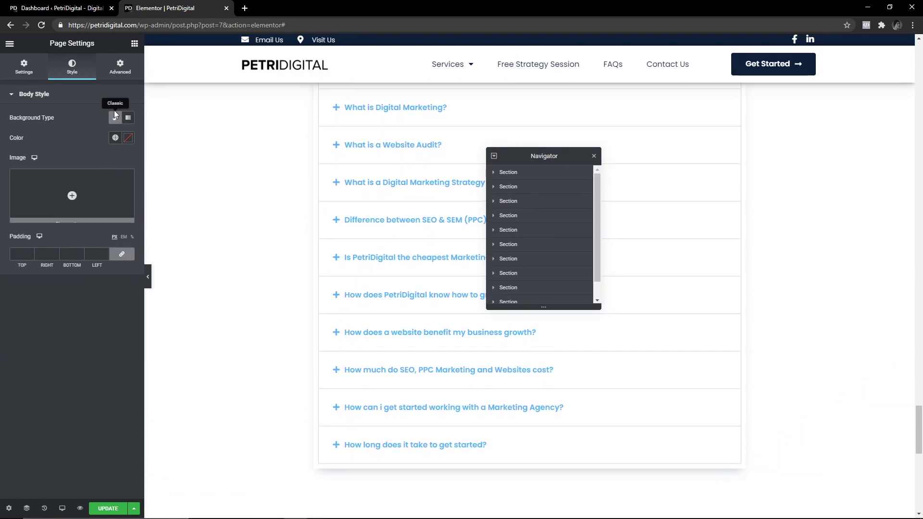
Clear the body background type and float the Navigator outline over the preview.
{"action": "left_click", "coordinate": [116, 117]}
{"action": "scroll", "coordinate": [223, 298], "scroll_direction": "up", "scroll_amount": 15}
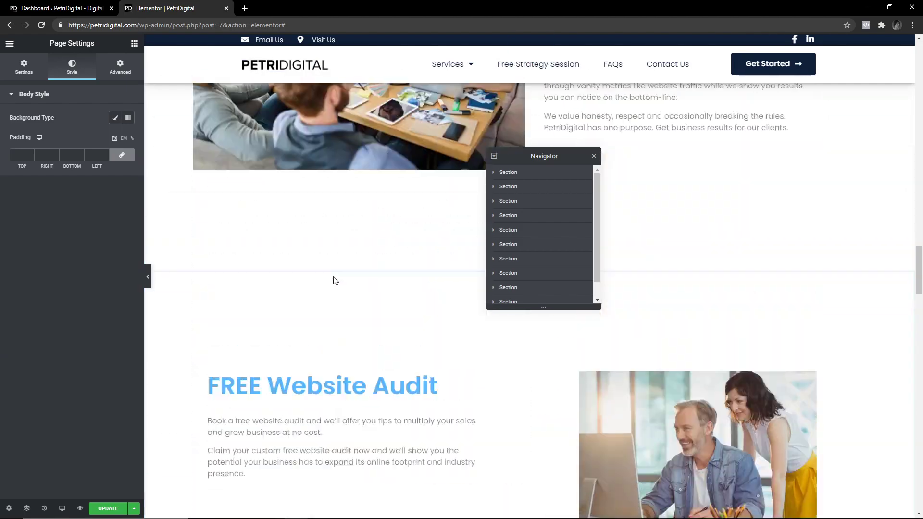
{"action": "scroll", "coordinate": [239, 361], "scroll_direction": "up", "scroll_amount": 7}
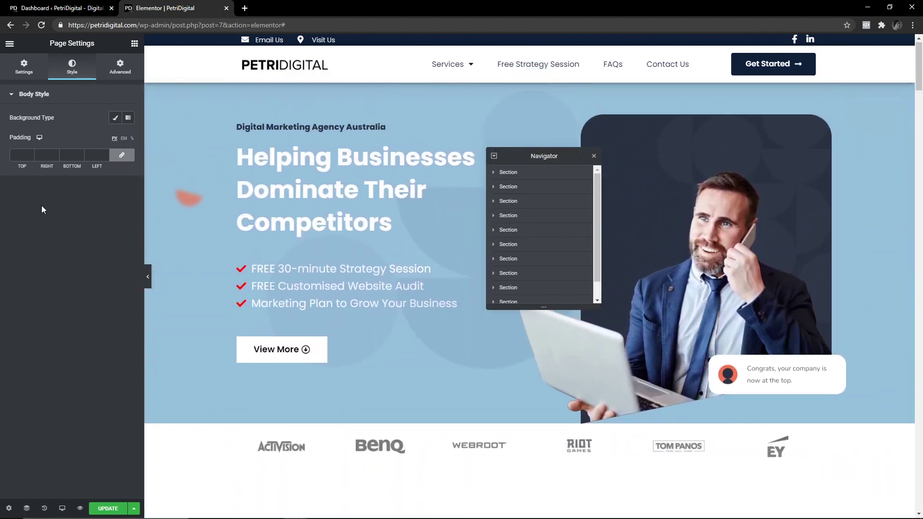
{"action": "left_click", "coordinate": [26, 510]}
{"action": "left_click", "coordinate": [26, 509]}
{"action": "left_click_drag", "start_coordinate": [534, 160], "coordinate": [890, 137]}
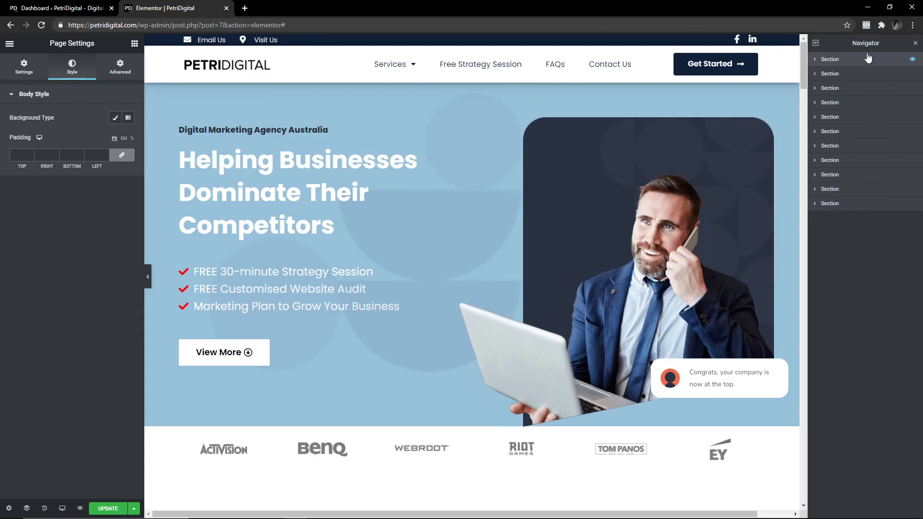
{"action": "left_click_drag", "start_coordinate": [871, 43], "coordinate": [795, 129]}
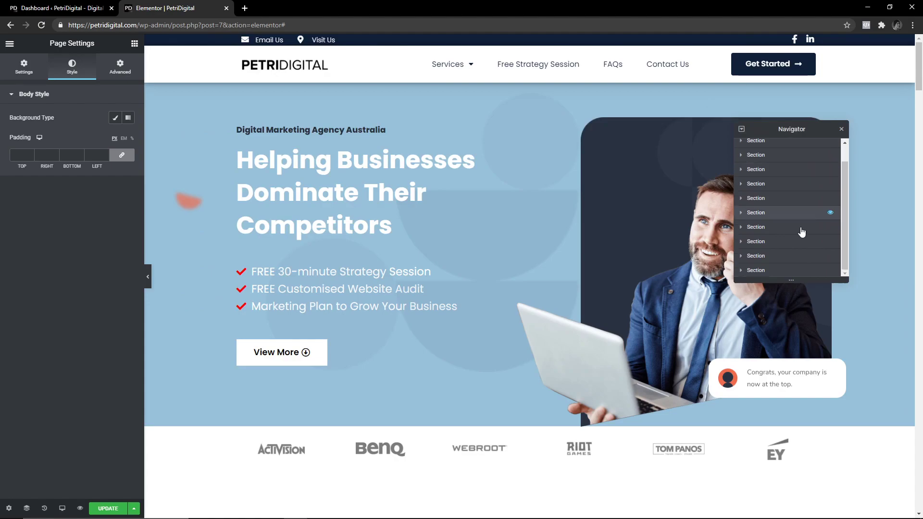
Select the hero section, then the logo-strip section, viewing boxed width 1240, Middle align, Hidden overflow.
{"action": "left_click", "coordinate": [762, 151]}
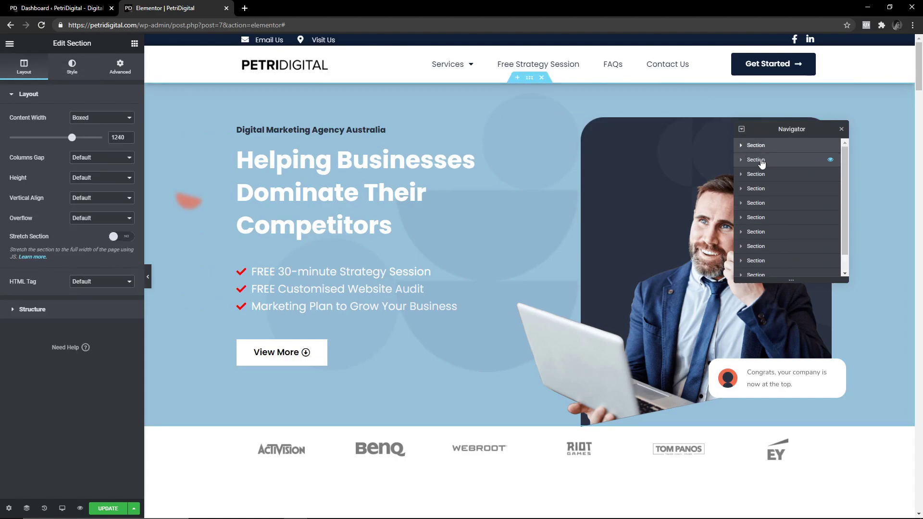
{"action": "scroll", "coordinate": [433, 221], "scroll_direction": "down", "scroll_amount": 3}
{"action": "scroll", "coordinate": [429, 231], "scroll_direction": "down", "scroll_amount": 2}
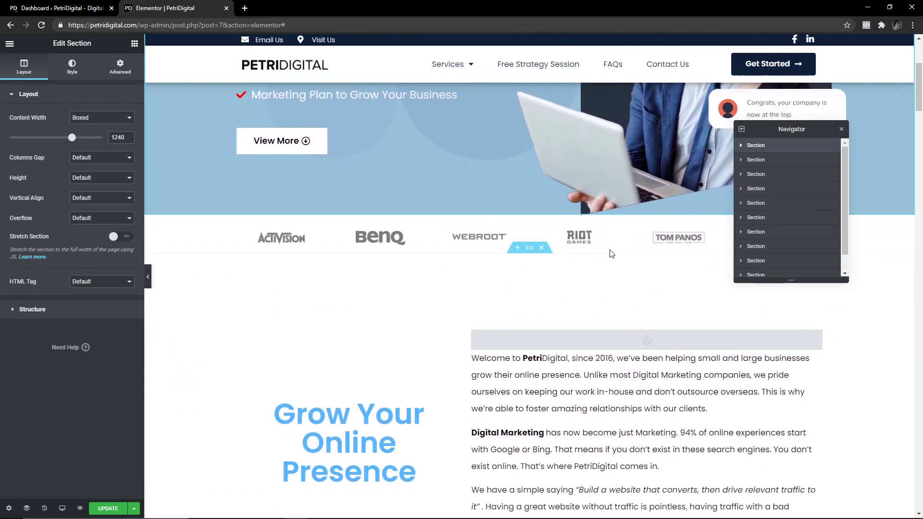
{"action": "scroll", "coordinate": [672, 170], "scroll_direction": "up", "scroll_amount": 5}
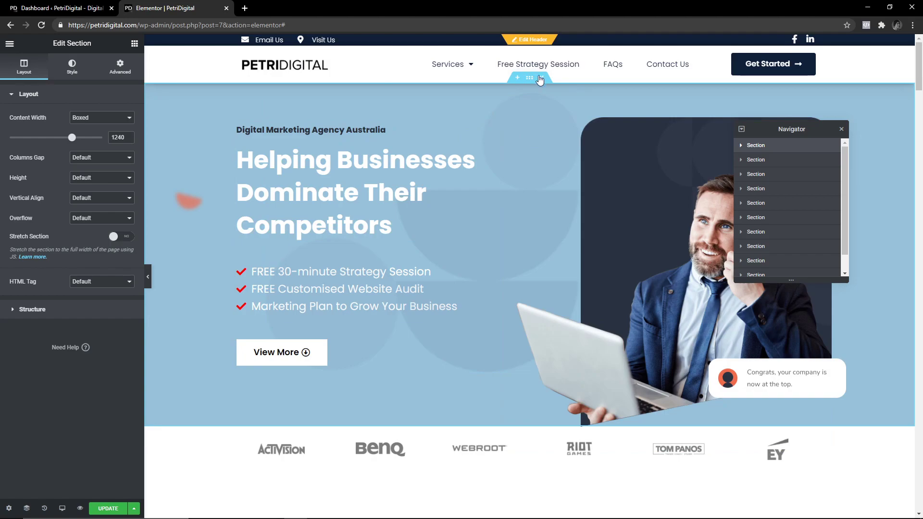
{"action": "left_click", "coordinate": [759, 159]}
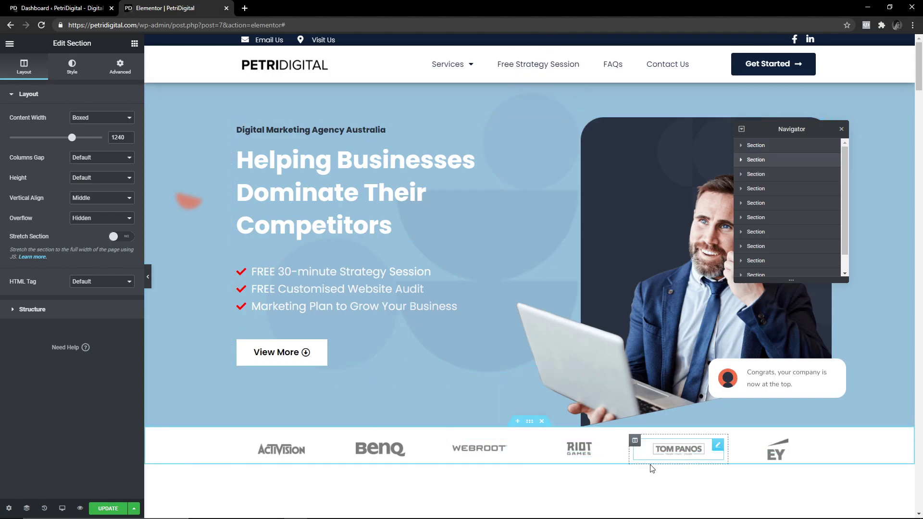
{"action": "scroll", "coordinate": [652, 469], "scroll_direction": "down", "scroll_amount": 10}
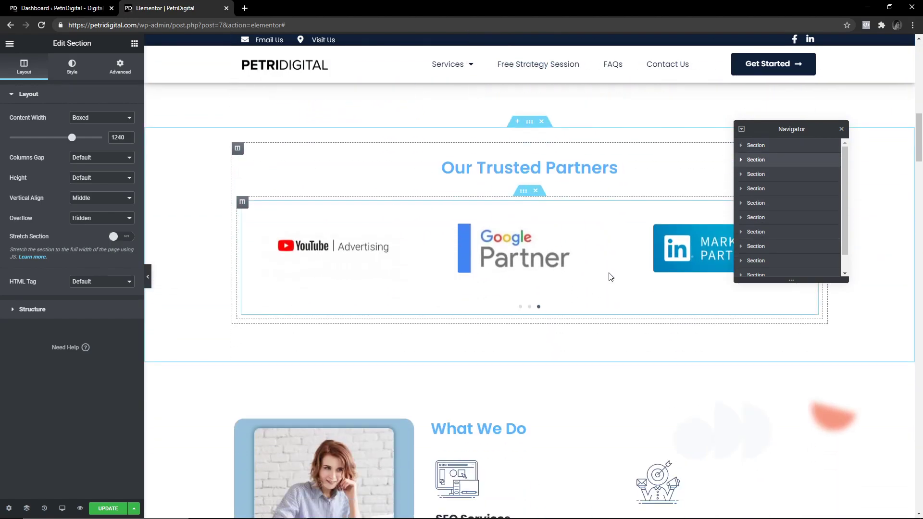
{"action": "scroll", "coordinate": [577, 272], "scroll_direction": "up", "scroll_amount": 10}
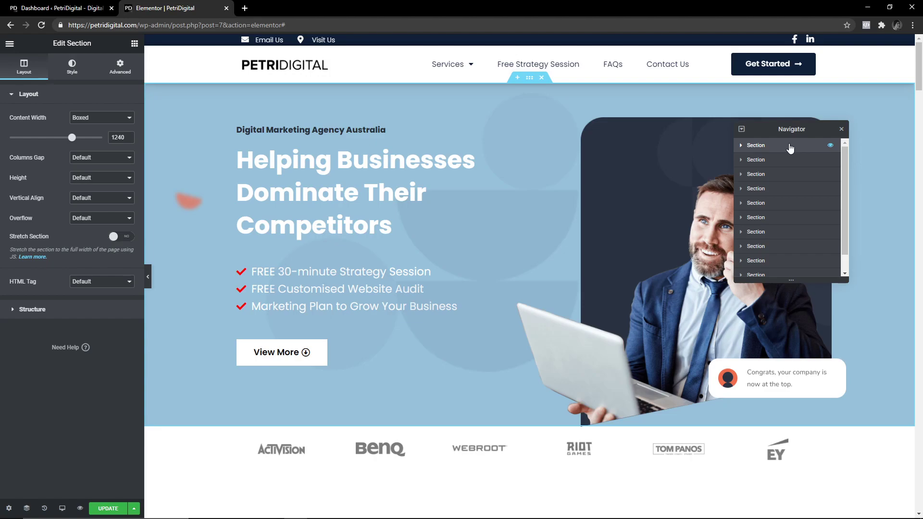
Expand the hero section in the Navigator and inspect its columns, the first at 60% width.
{"action": "left_click", "coordinate": [742, 149]}
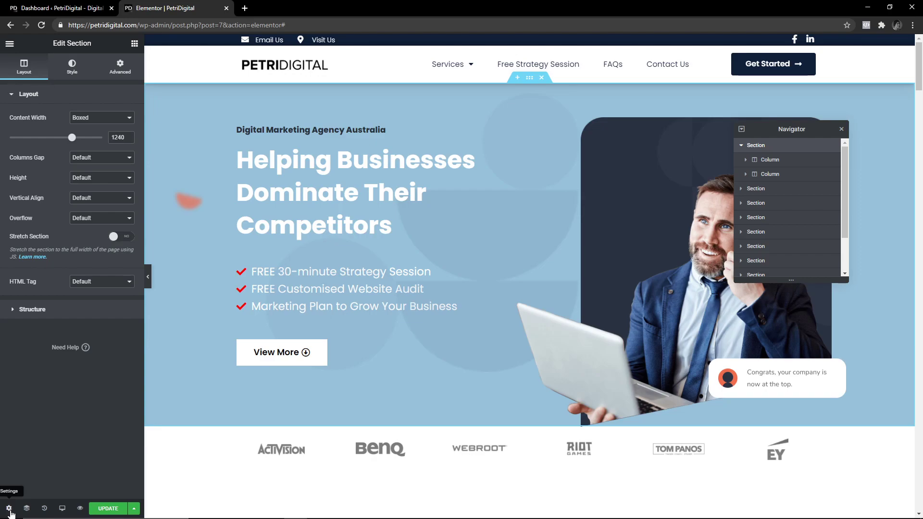
{"action": "left_click", "coordinate": [771, 165]}
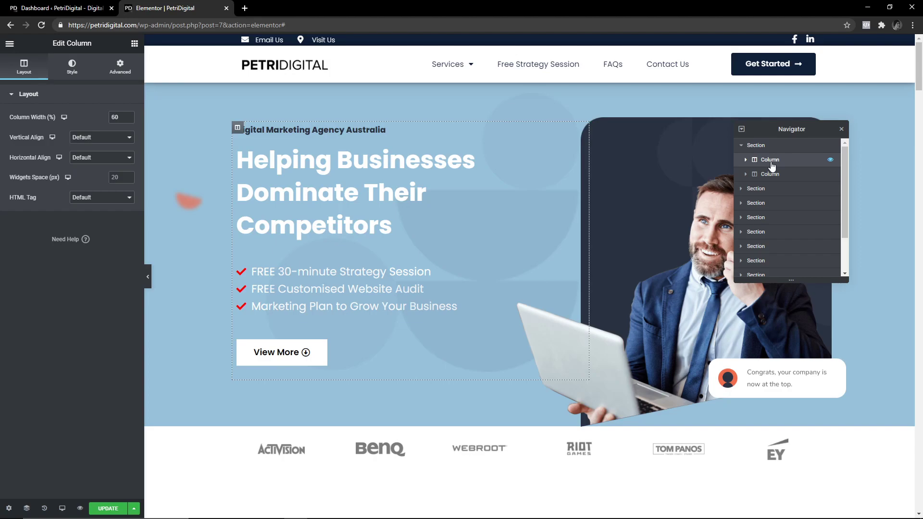
{"action": "left_click", "coordinate": [771, 177]}
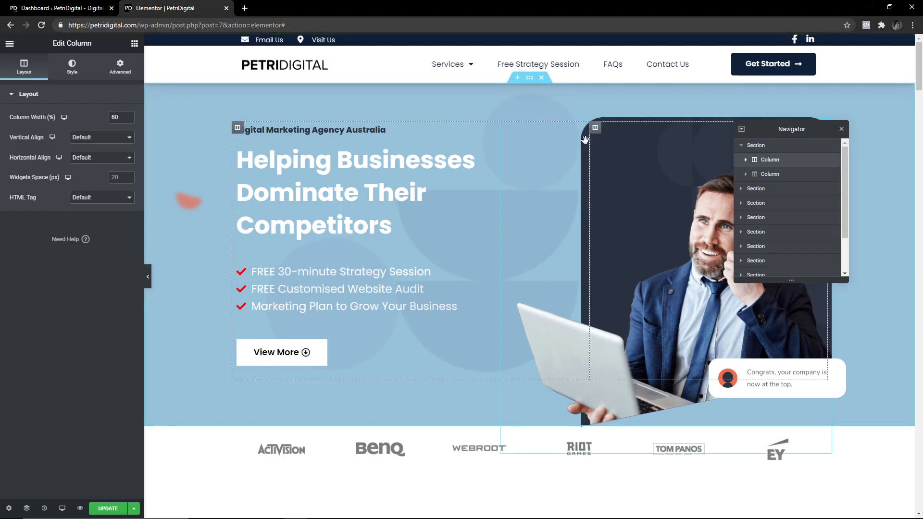
{"action": "left_click_drag", "start_coordinate": [585, 139], "coordinate": [605, 140]}
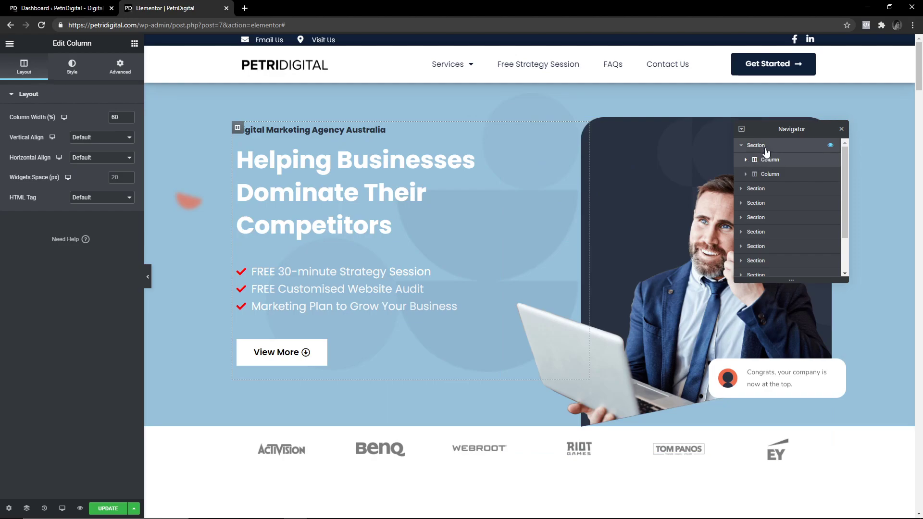
{"action": "left_click", "coordinate": [759, 145]}
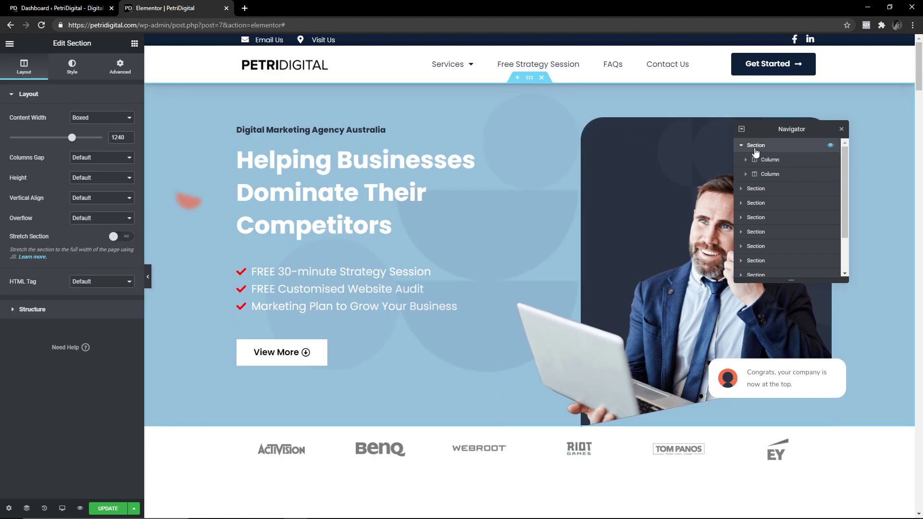
{"action": "left_click", "coordinate": [758, 158]}
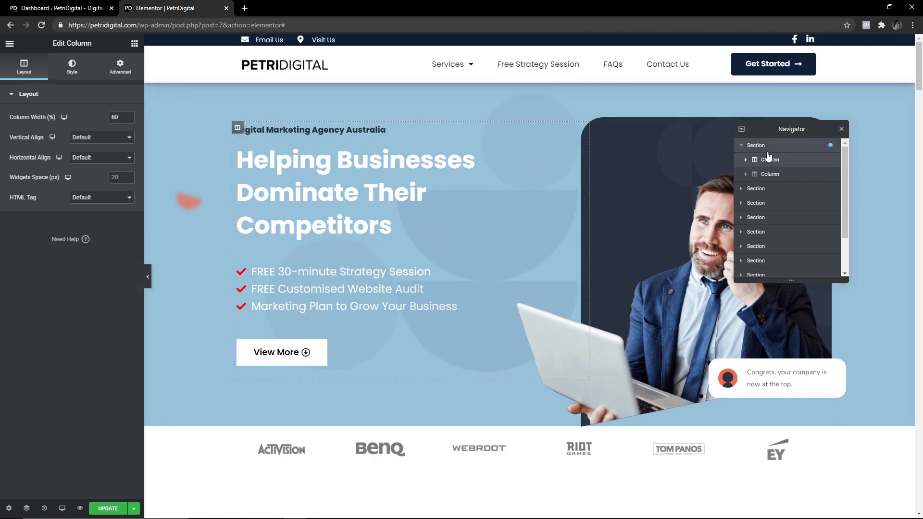
{"action": "left_click", "coordinate": [764, 147]}
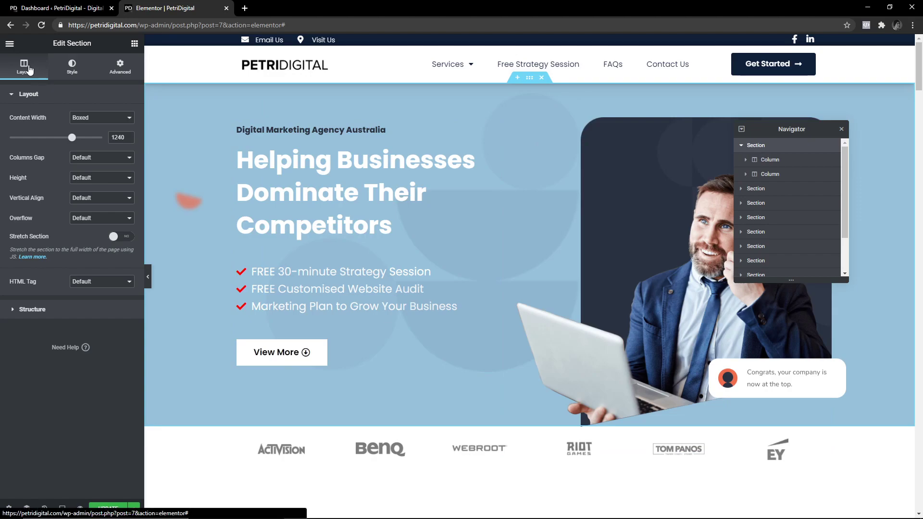
Review the hero's Advanced margin/padding and Layout, ending on its light blue classic background style.
{"action": "left_click", "coordinate": [77, 70]}
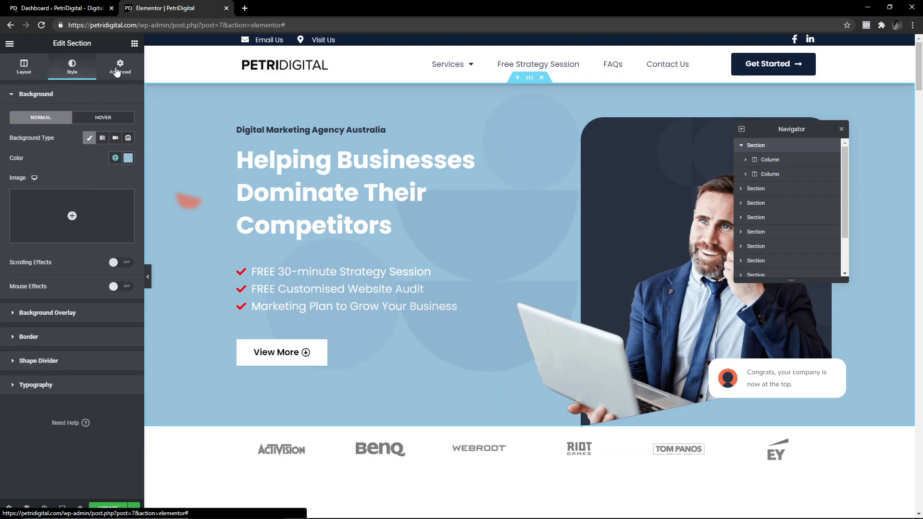
{"action": "left_click", "coordinate": [118, 70]}
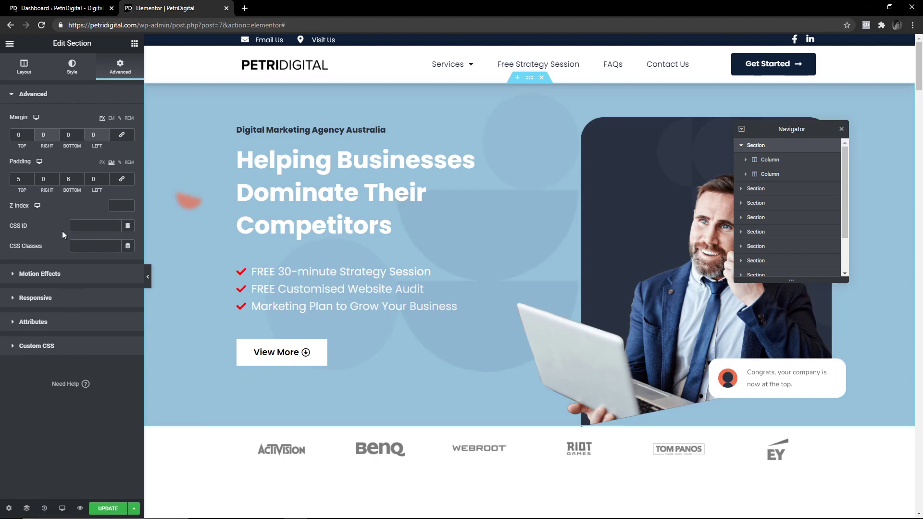
{"action": "left_click", "coordinate": [29, 68]}
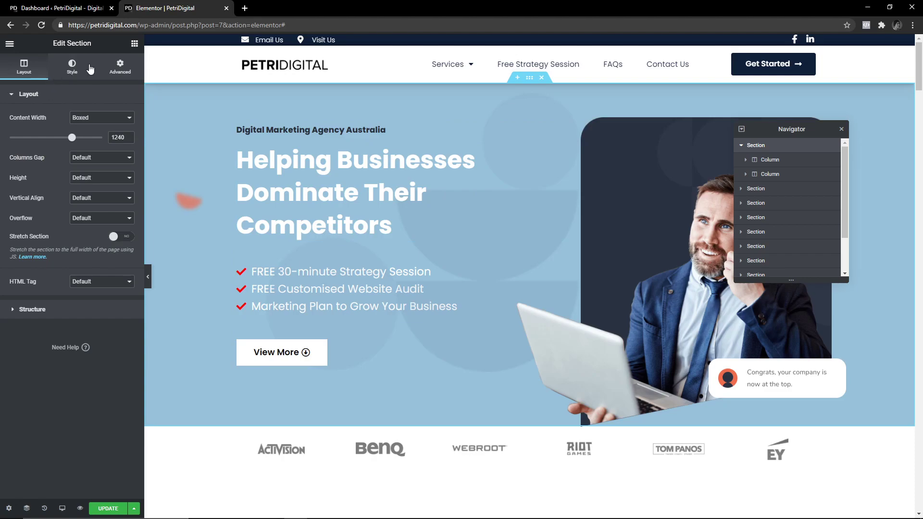
{"action": "left_click", "coordinate": [72, 68]}
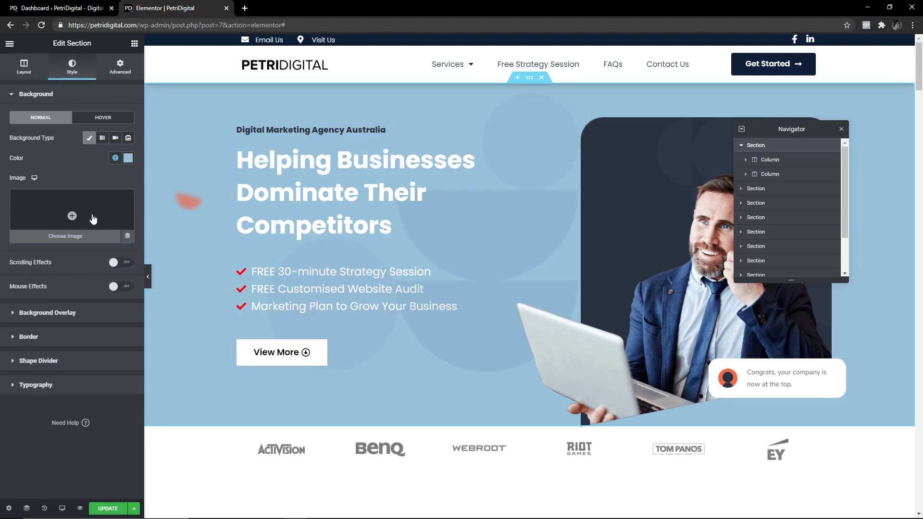
{"action": "left_click", "coordinate": [37, 315]}
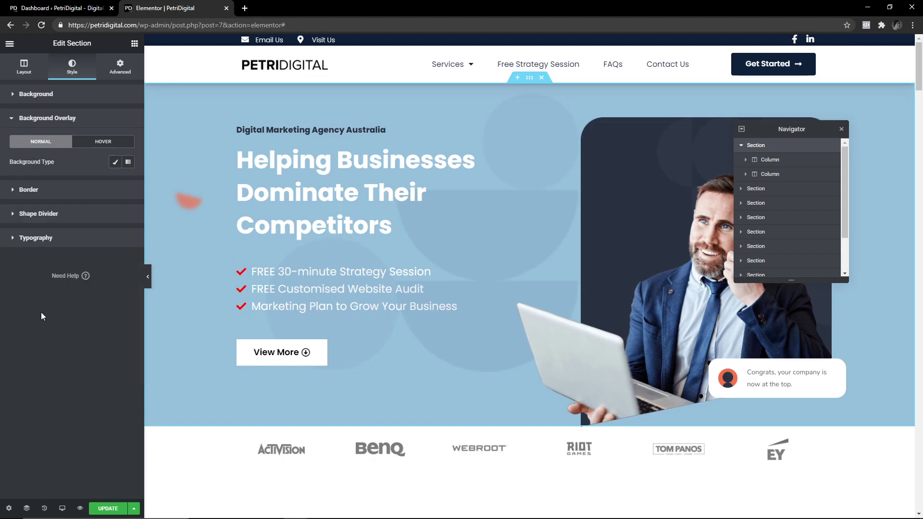
{"action": "left_click", "coordinate": [118, 163]}
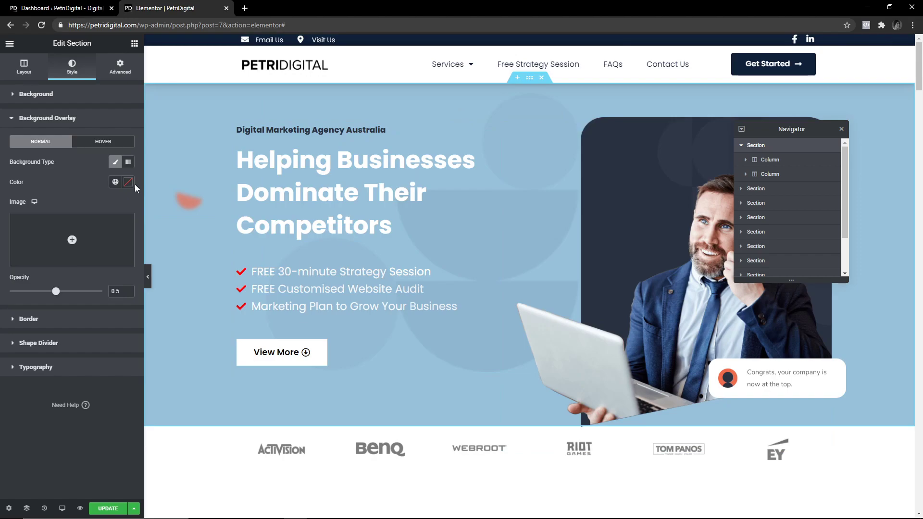
{"action": "left_click", "coordinate": [127, 186]}
{"action": "left_click_drag", "start_coordinate": [82, 264], "coordinate": [139, 210]}
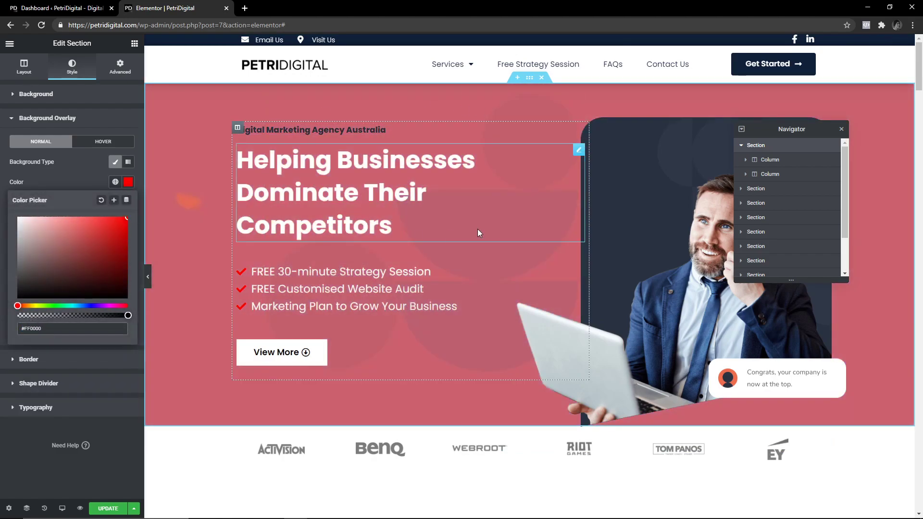
{"action": "left_click", "coordinate": [59, 266]}
{"action": "left_click_drag", "start_coordinate": [115, 306], "coordinate": [127, 218]}
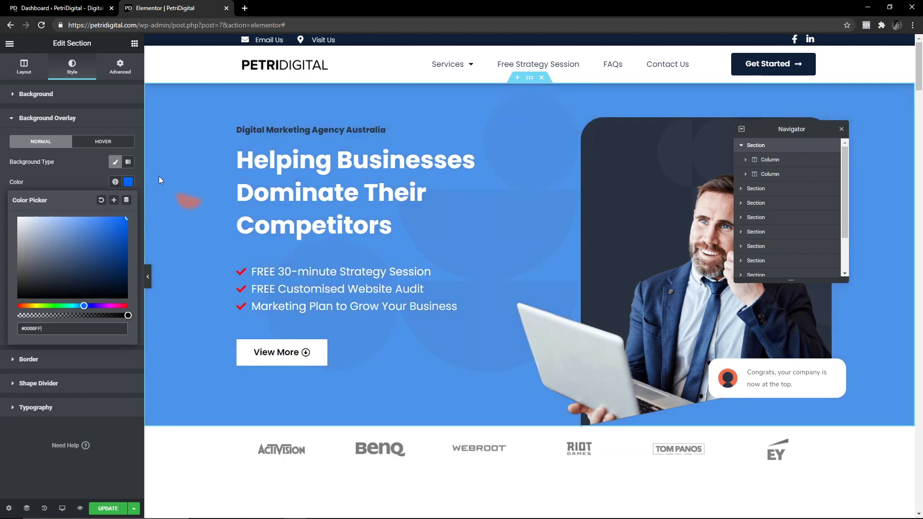
{"action": "left_click", "coordinate": [88, 243]}
{"action": "left_click_drag", "start_coordinate": [128, 315], "coordinate": [148, 316]}
{"action": "left_click", "coordinate": [63, 154]}
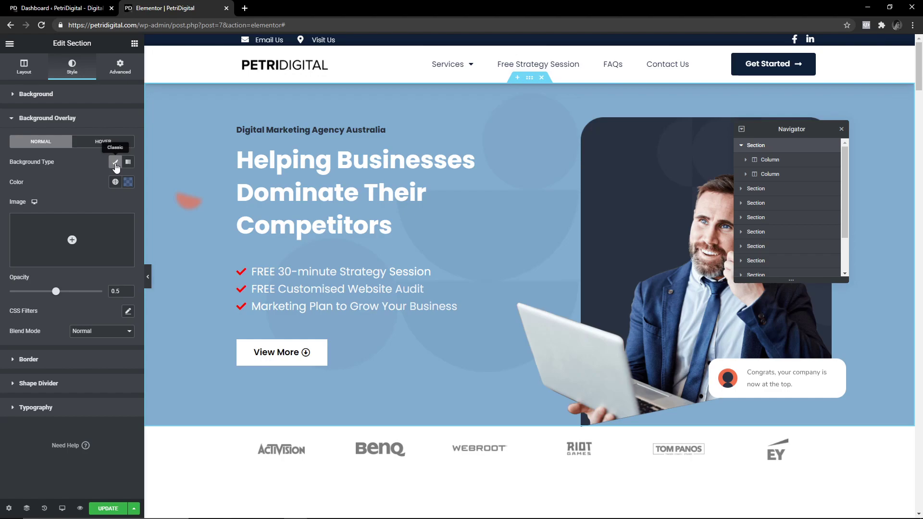
{"action": "left_click", "coordinate": [115, 163]}
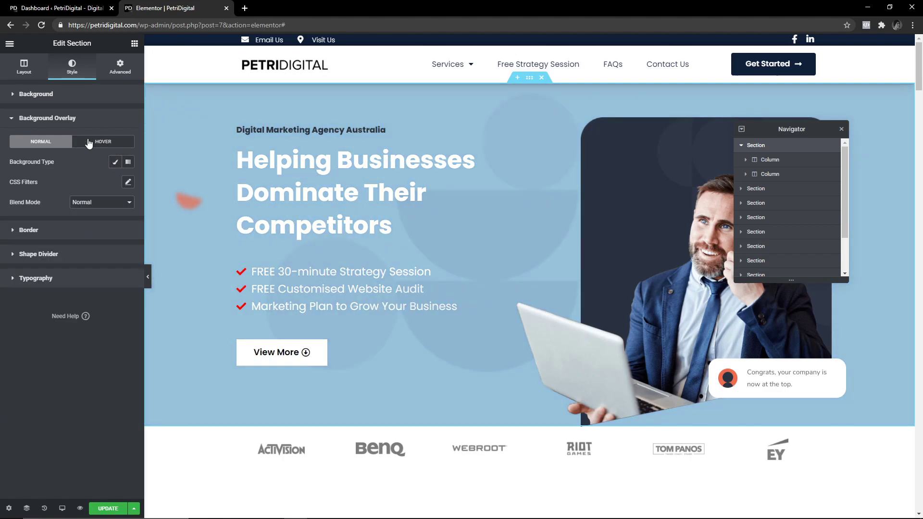
{"action": "left_click", "coordinate": [115, 164]}
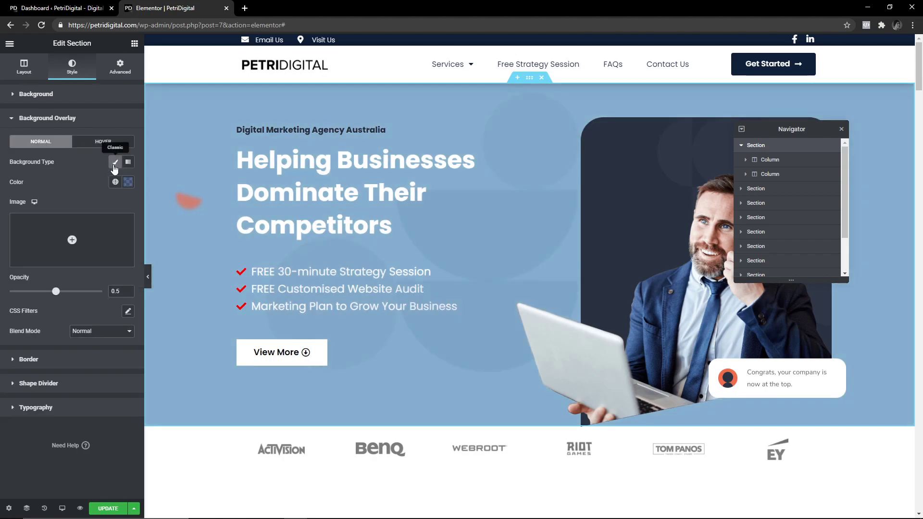
{"action": "left_click", "coordinate": [128, 182]}
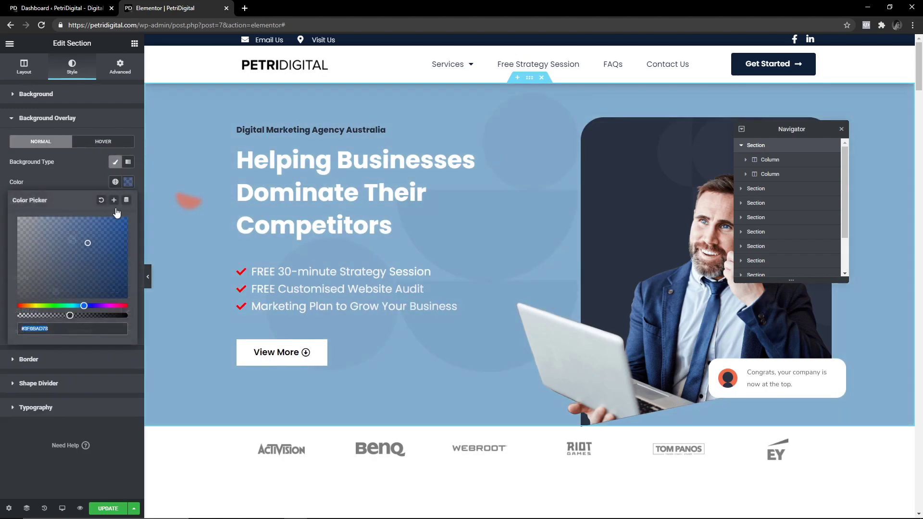
{"action": "left_click_drag", "start_coordinate": [72, 315], "coordinate": [4, 321]}
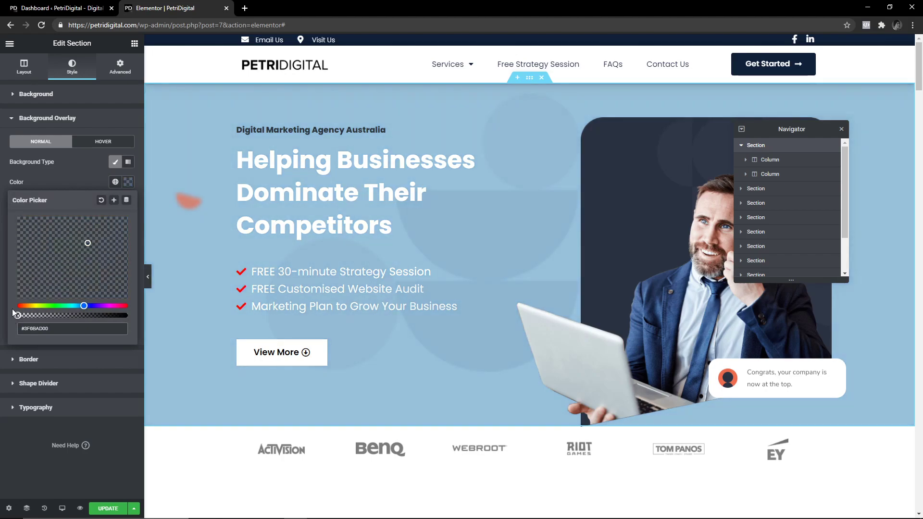
{"action": "left_click", "coordinate": [52, 179]}
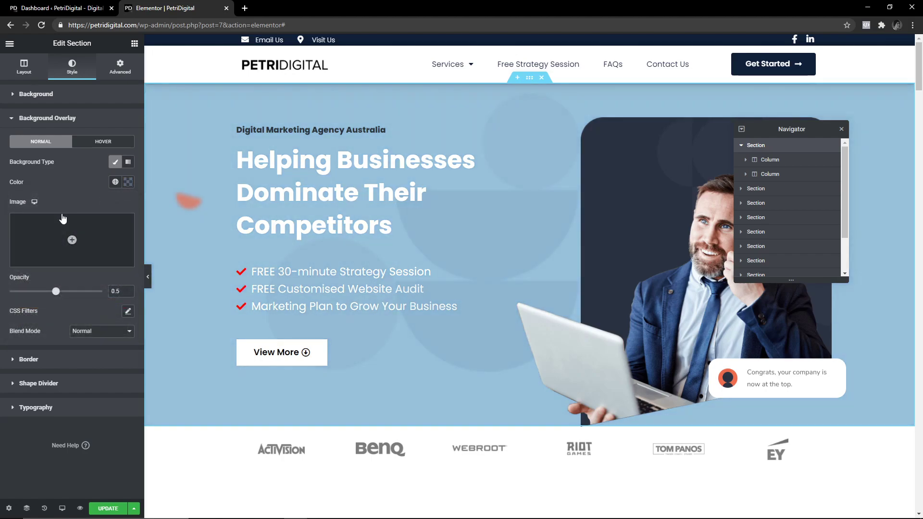
{"action": "left_click", "coordinate": [128, 183]}
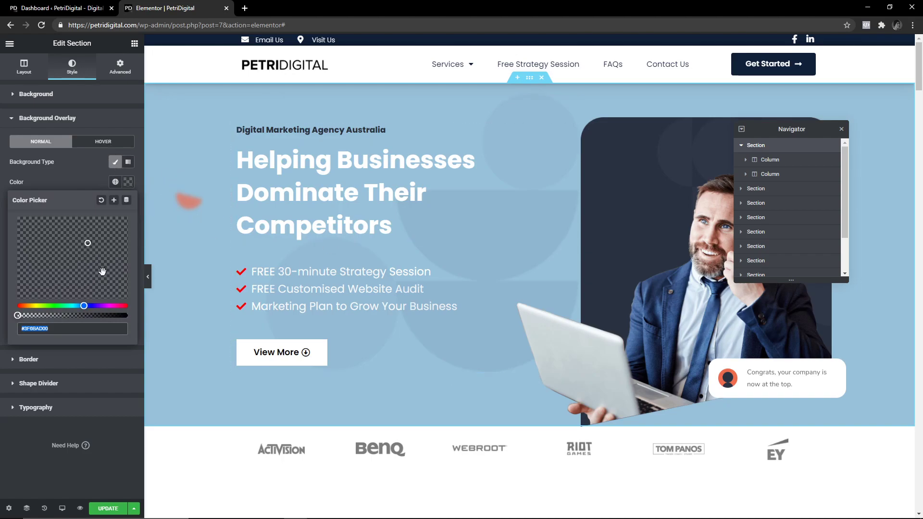
{"action": "left_click", "coordinate": [115, 162]}
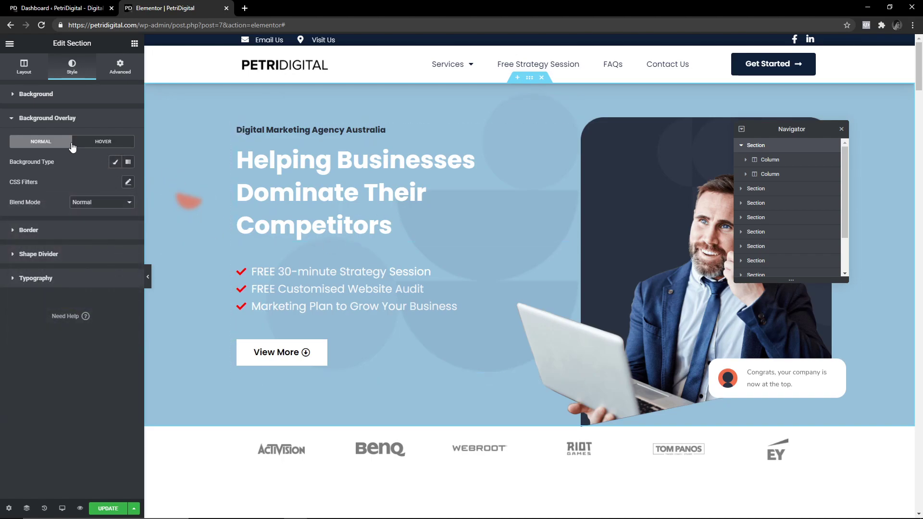
{"action": "left_click", "coordinate": [37, 119]}
{"action": "left_click", "coordinate": [34, 144]}
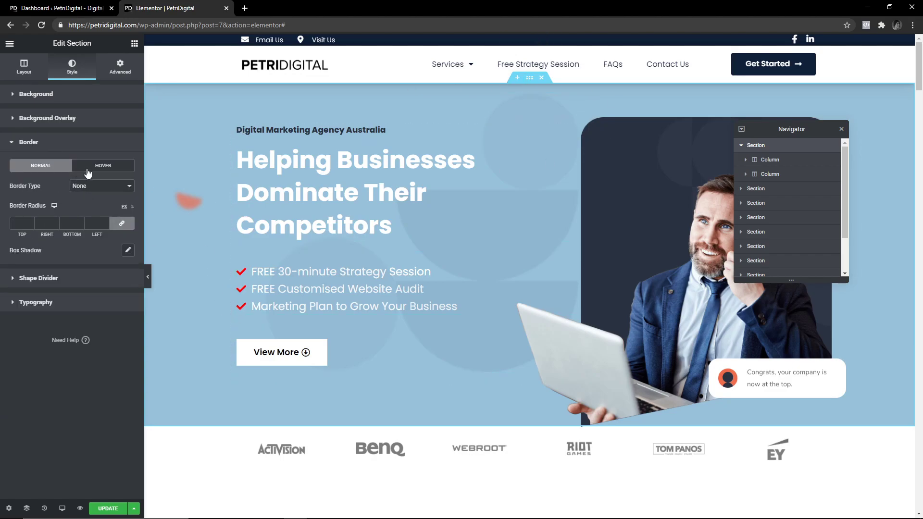
{"action": "left_click", "coordinate": [103, 167]}
{"action": "left_click", "coordinate": [48, 168]}
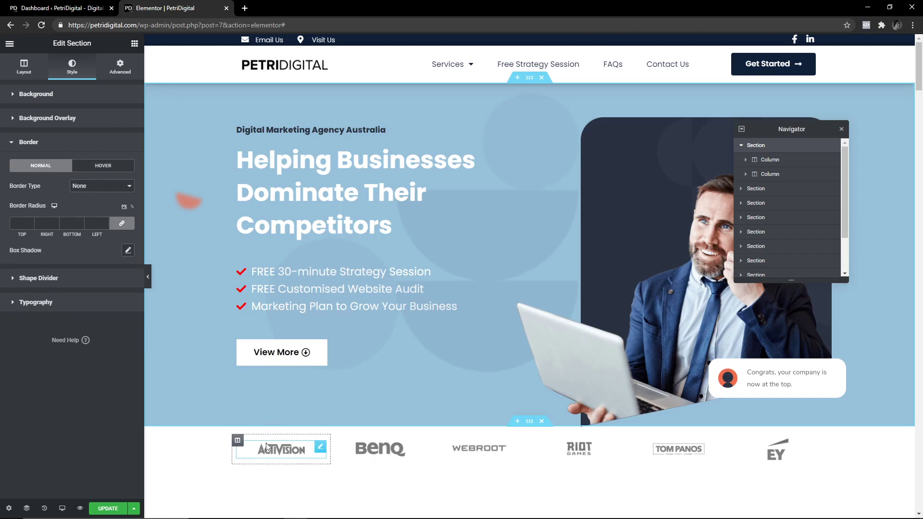
{"action": "left_click", "coordinate": [129, 251]}
{"action": "scroll", "coordinate": [381, 428], "scroll_direction": "down", "scroll_amount": 5}
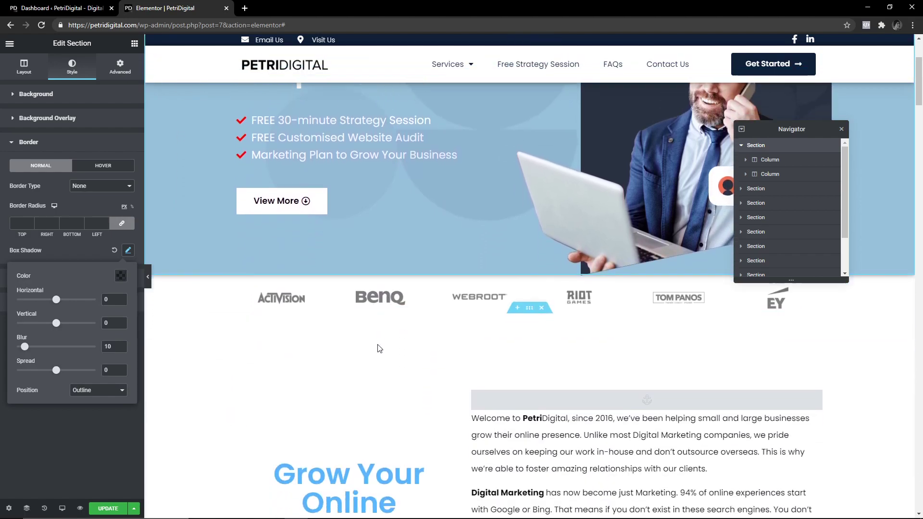
{"action": "scroll", "coordinate": [418, 315], "scroll_direction": "up", "scroll_amount": 5}
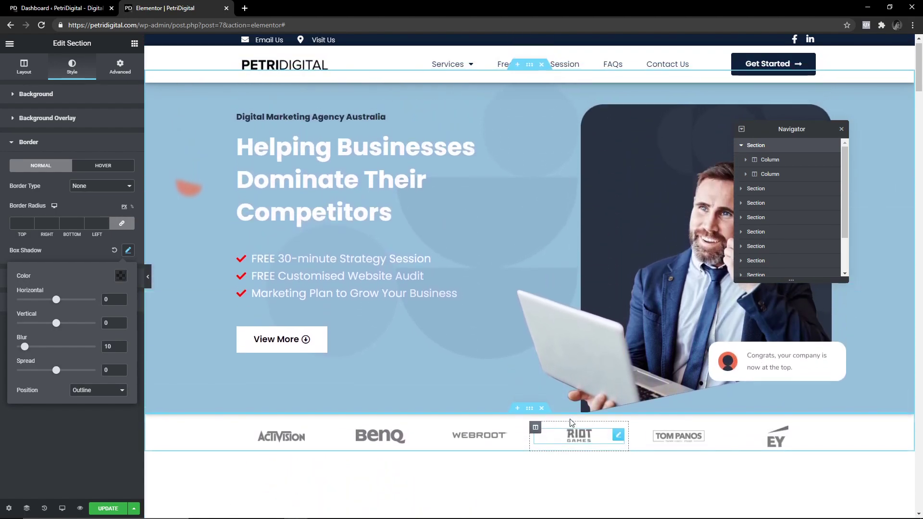
{"action": "left_click", "coordinate": [72, 241]}
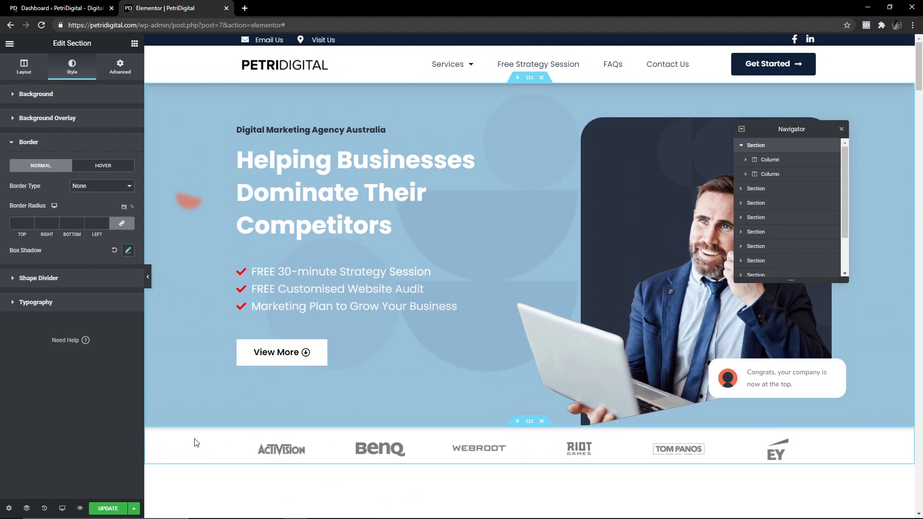
{"action": "left_click", "coordinate": [128, 250]}
{"action": "left_click", "coordinate": [54, 144]}
{"action": "scroll", "coordinate": [300, 398], "scroll_direction": "down", "scroll_amount": 2}
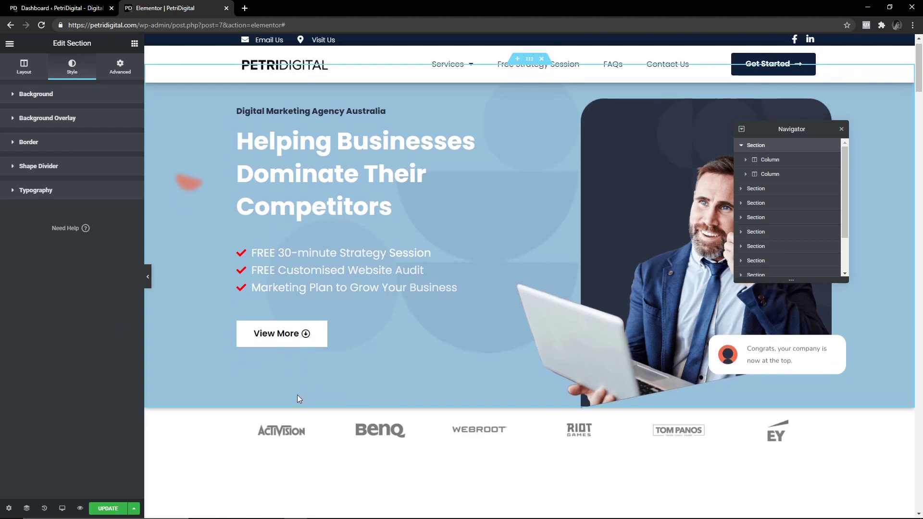
{"action": "scroll", "coordinate": [337, 313], "scroll_direction": "up", "scroll_amount": 2}
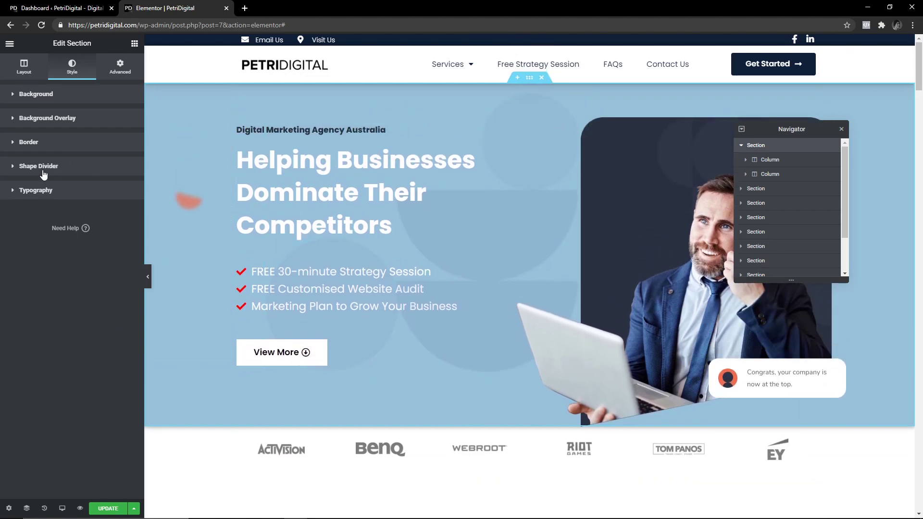
{"action": "left_click", "coordinate": [37, 191]}
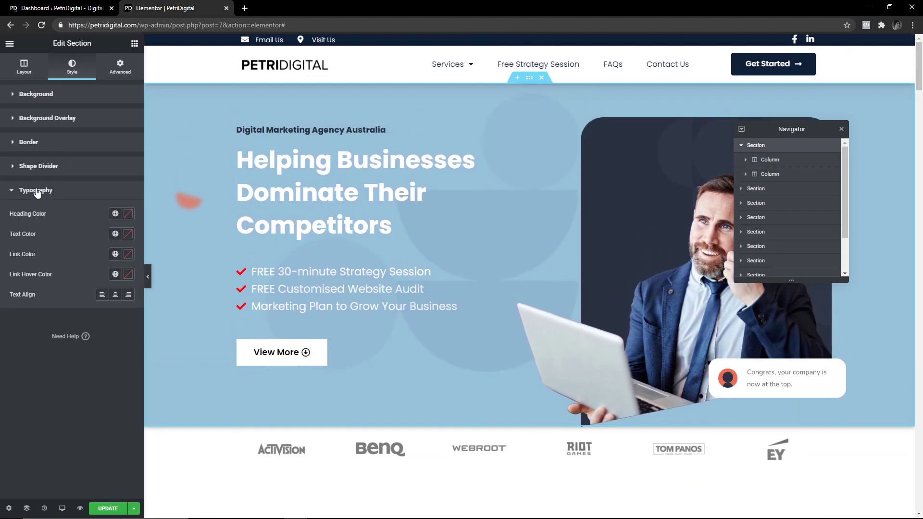
{"action": "left_click", "coordinate": [37, 192]}
{"action": "left_click", "coordinate": [123, 508]}
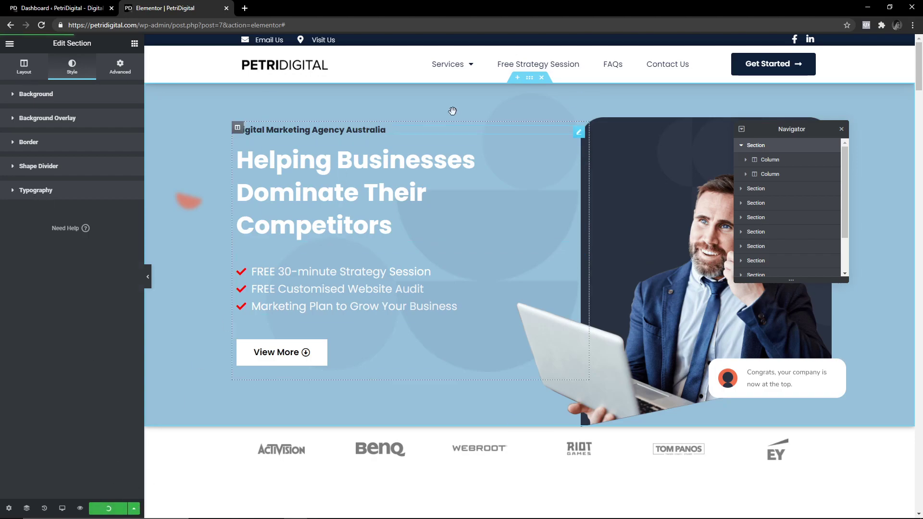
Select the hero's left column and view its Style settings, moving the Navigator aside.
{"action": "left_click", "coordinate": [769, 159]}
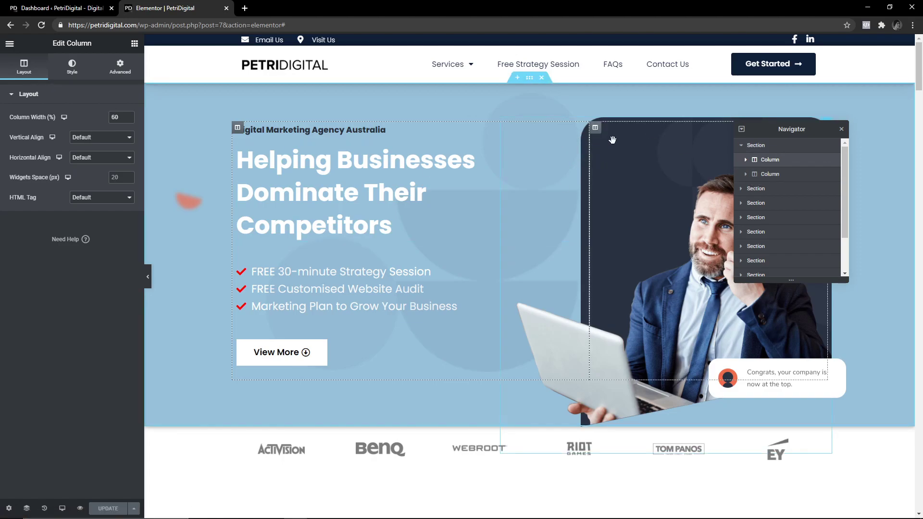
{"action": "left_click_drag", "start_coordinate": [805, 129], "coordinate": [874, 352]}
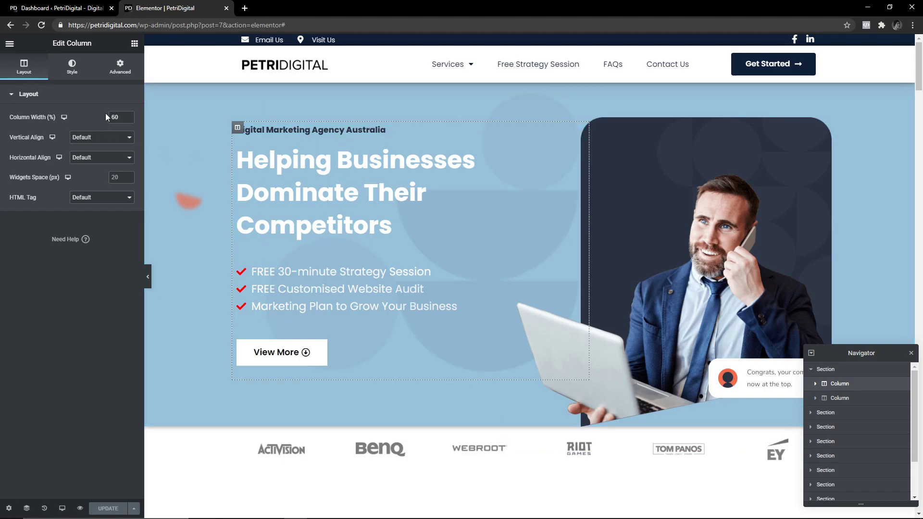
{"action": "left_click", "coordinate": [71, 73]}
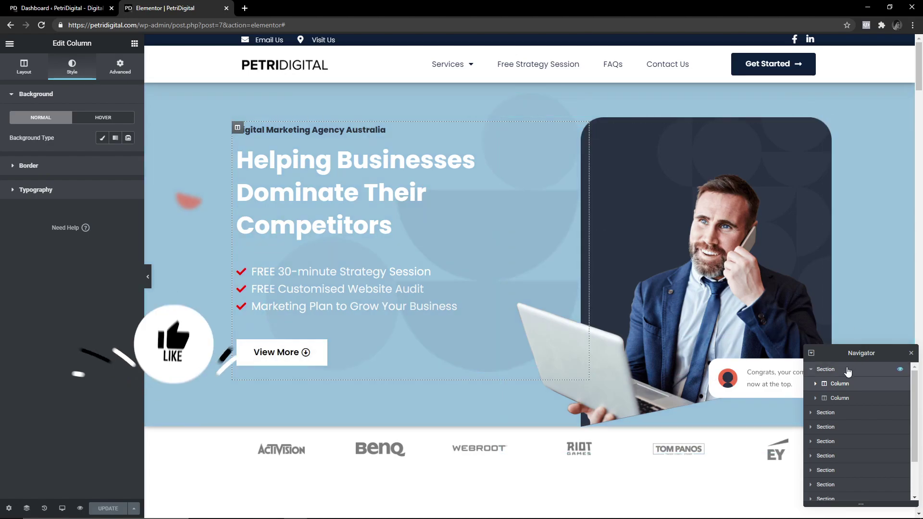
Expand the left column in the Navigator, then try dragging a Heading widget onto the hero.
{"action": "left_click_drag", "start_coordinate": [849, 353], "coordinate": [695, 197]}
{"action": "left_click", "coordinate": [668, 228]}
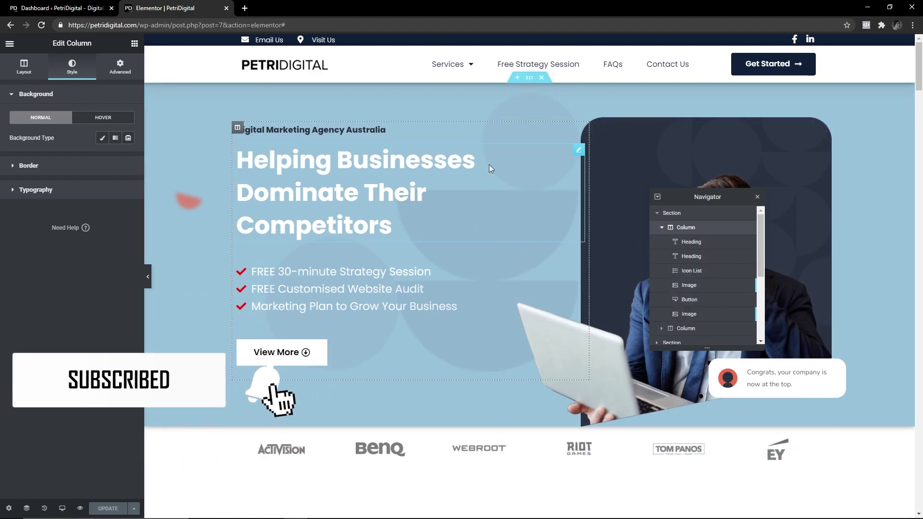
{"action": "left_click", "coordinate": [136, 44]}
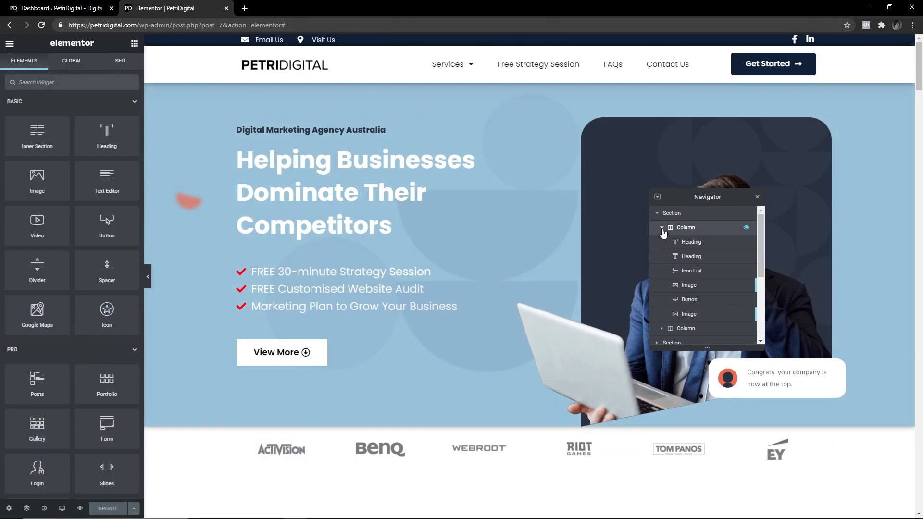
{"action": "left_click_drag", "start_coordinate": [107, 132], "coordinate": [303, 324]}
Select the hero section and view its right-click actions menu, then dismiss it.
{"action": "left_click", "coordinate": [666, 229]}
{"action": "left_click", "coordinate": [675, 217]}
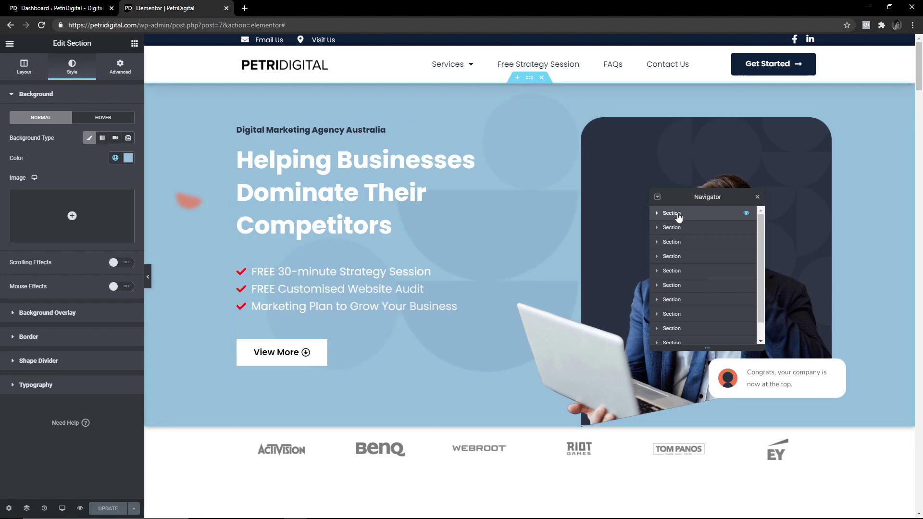
{"action": "right_click", "coordinate": [677, 213]}
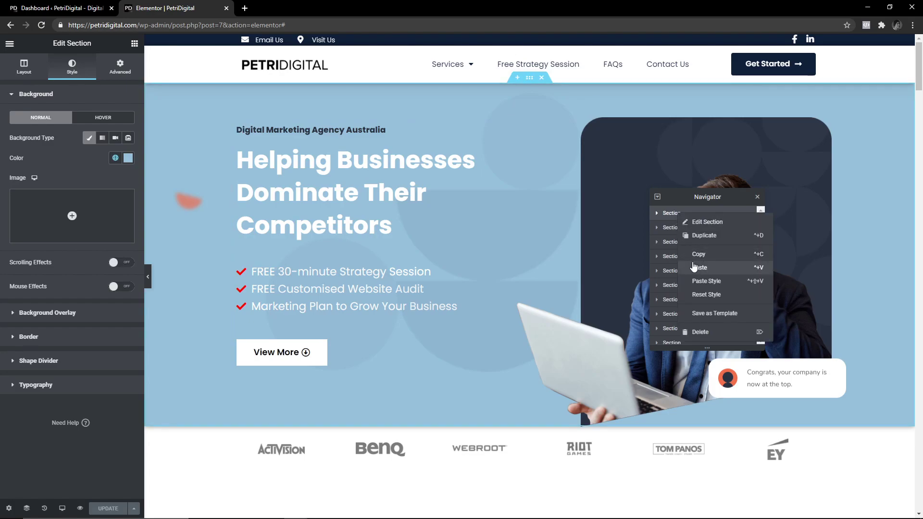
{"action": "scroll", "coordinate": [491, 438], "scroll_direction": "down", "scroll_amount": 3}
{"action": "scroll", "coordinate": [532, 373], "scroll_direction": "up", "scroll_amount": 3}
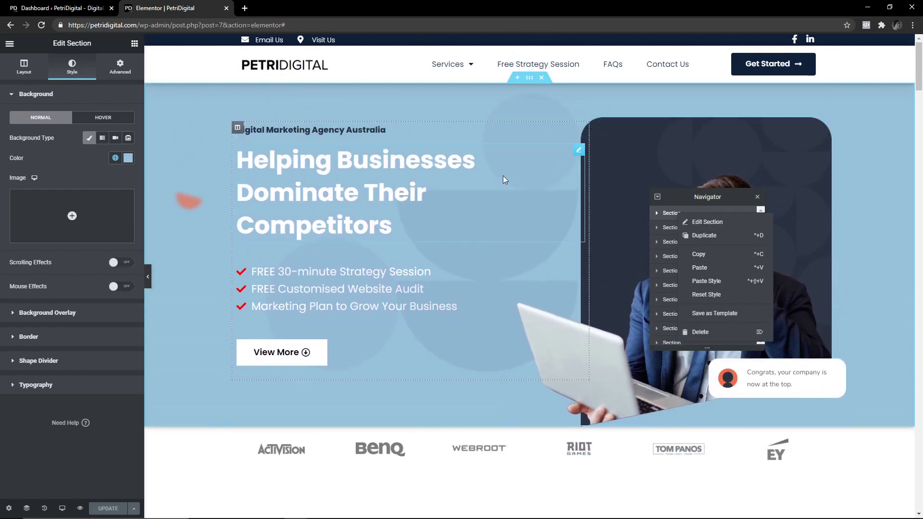
{"action": "left_click", "coordinate": [676, 229]}
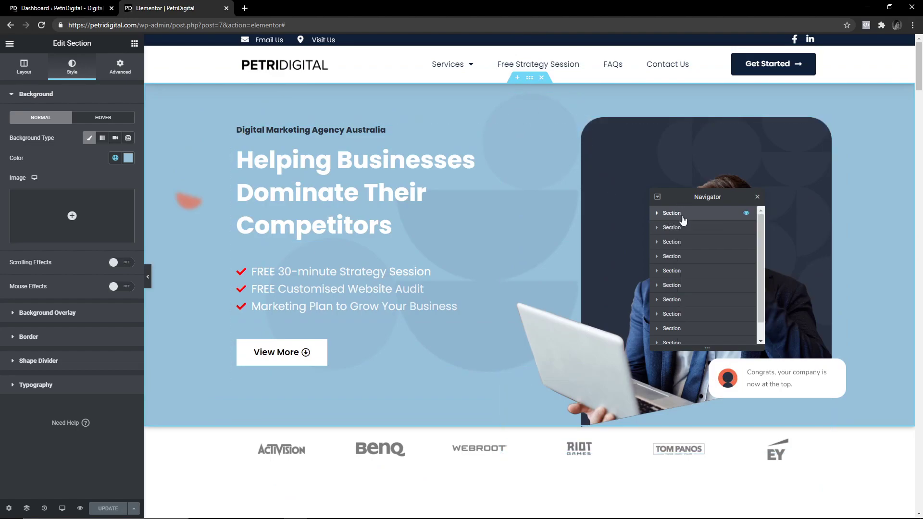
{"action": "left_click_drag", "start_coordinate": [679, 222], "coordinate": [681, 229]}
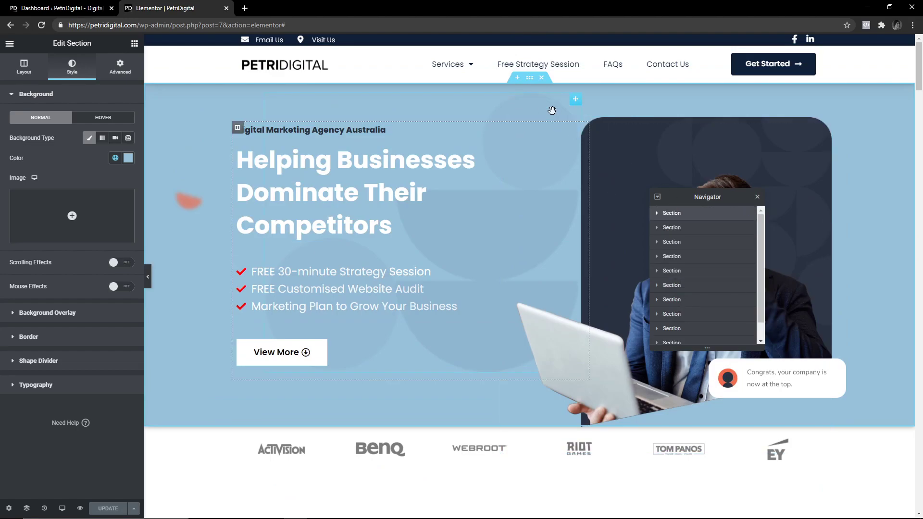
Drag the Navigator toward the canvas centre, leaving the structure as a plain section list.
{"action": "left_click_drag", "start_coordinate": [529, 78], "coordinate": [504, 98]}
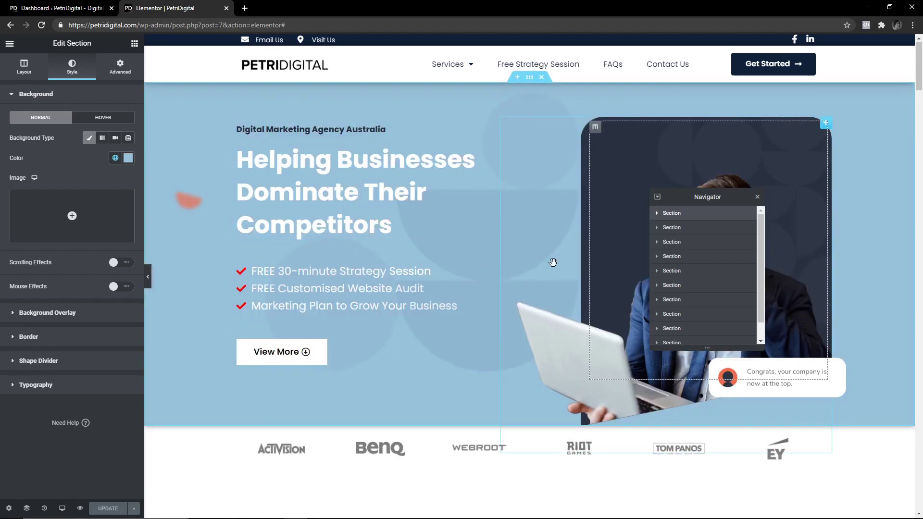
{"action": "scroll", "coordinate": [552, 262], "scroll_direction": "down", "scroll_amount": 7}
{"action": "scroll", "coordinate": [316, 316], "scroll_direction": "down", "scroll_amount": 15}
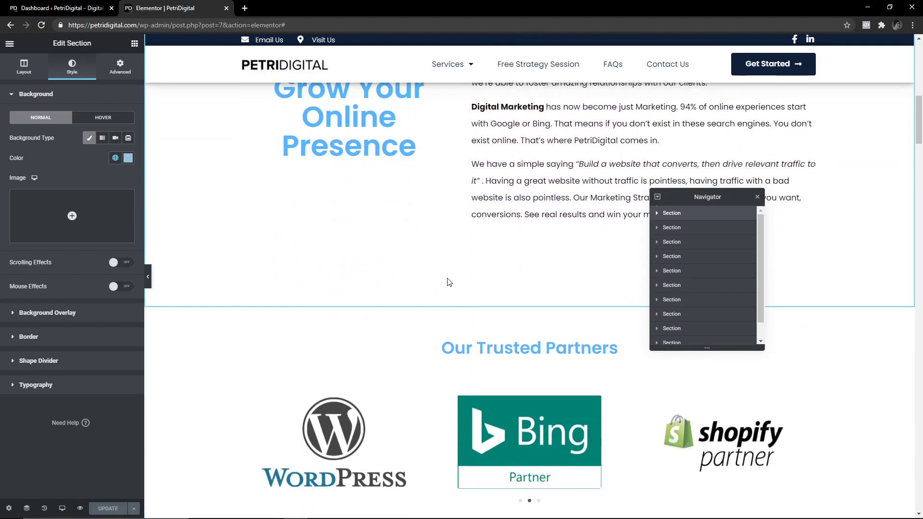
{"action": "scroll", "coordinate": [275, 357], "scroll_direction": "up", "scroll_amount": 20}
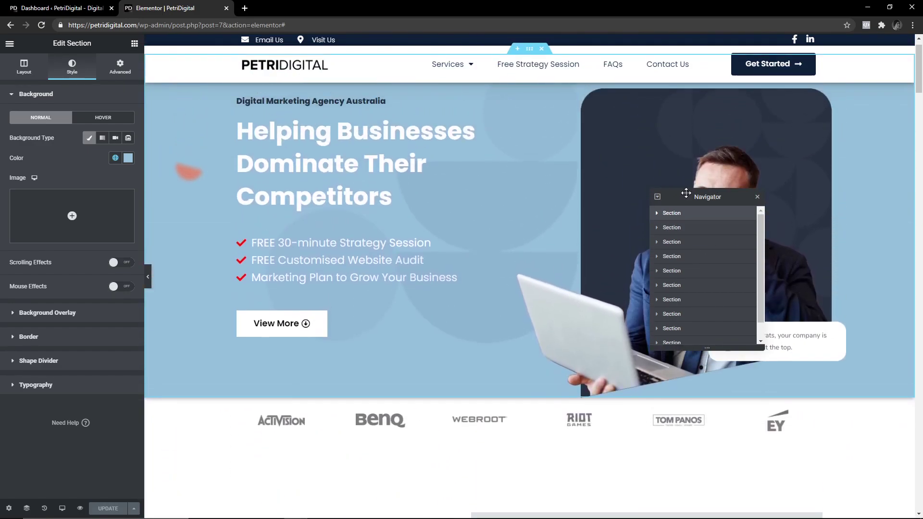
{"action": "left_click_drag", "start_coordinate": [686, 192], "coordinate": [488, 219]}
{"action": "scroll", "coordinate": [813, 371], "scroll_direction": "up", "scroll_amount": 1}
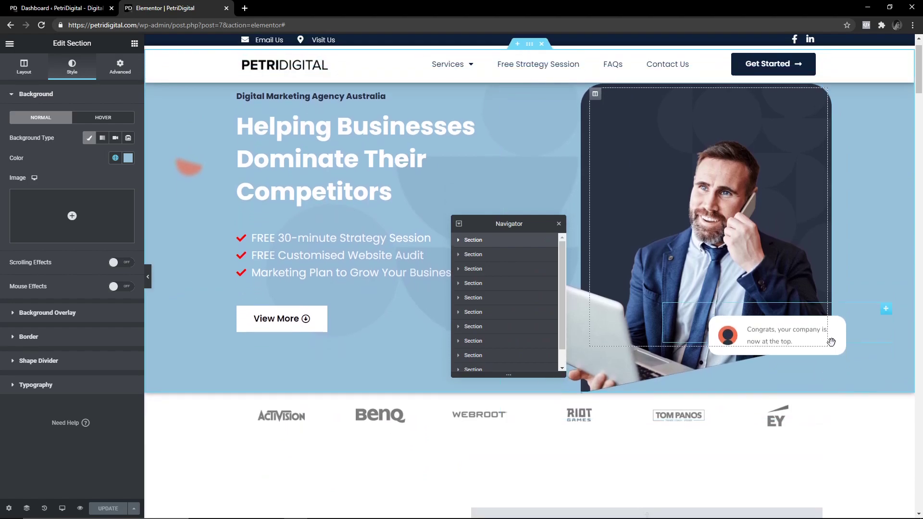
{"action": "scroll", "coordinate": [813, 404], "scroll_direction": "down", "scroll_amount": 3}
{"action": "scroll", "coordinate": [888, 301], "scroll_direction": "up", "scroll_amount": 2}
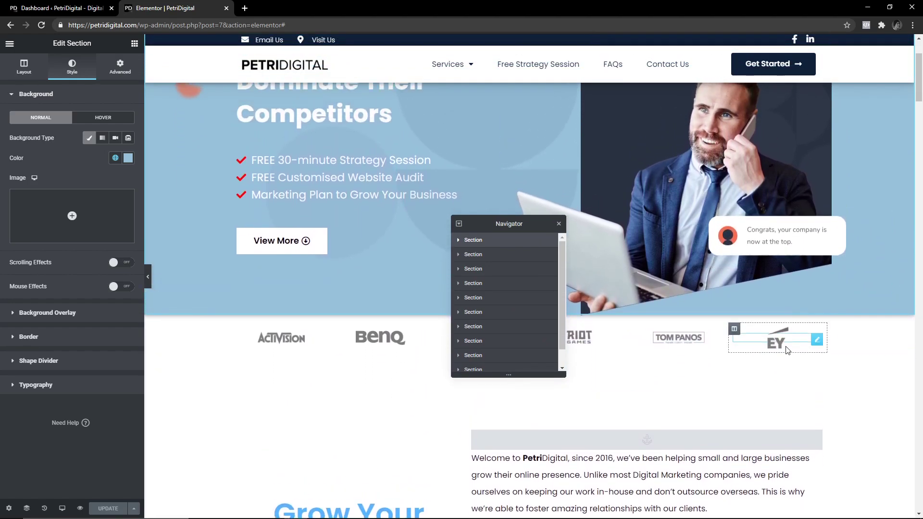
Select the hero portrait image and rearrange the Navigator so it clears the image.
{"action": "left_click", "coordinate": [888, 296]}
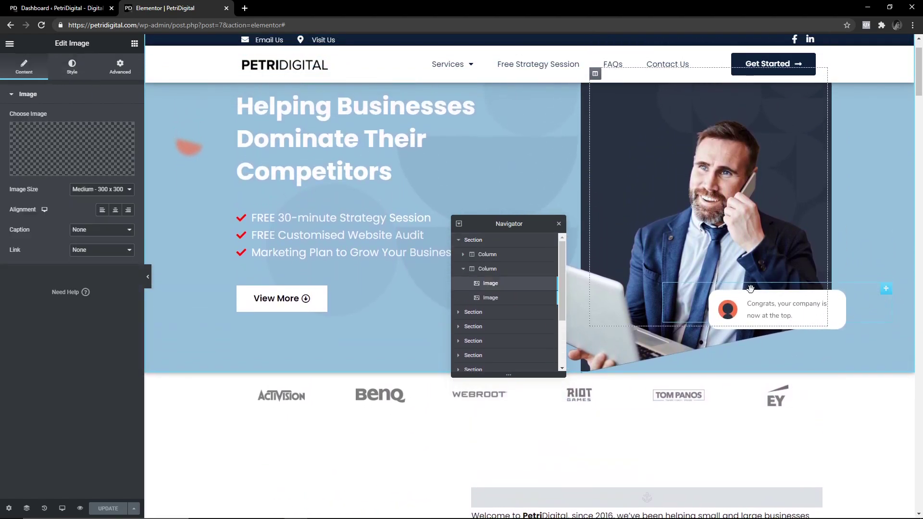
{"action": "scroll", "coordinate": [723, 353], "scroll_direction": "down", "scroll_amount": 3}
{"action": "scroll", "coordinate": [799, 390], "scroll_direction": "up", "scroll_amount": 4}
{"action": "scroll", "coordinate": [800, 390], "scroll_direction": "down", "scroll_amount": 1}
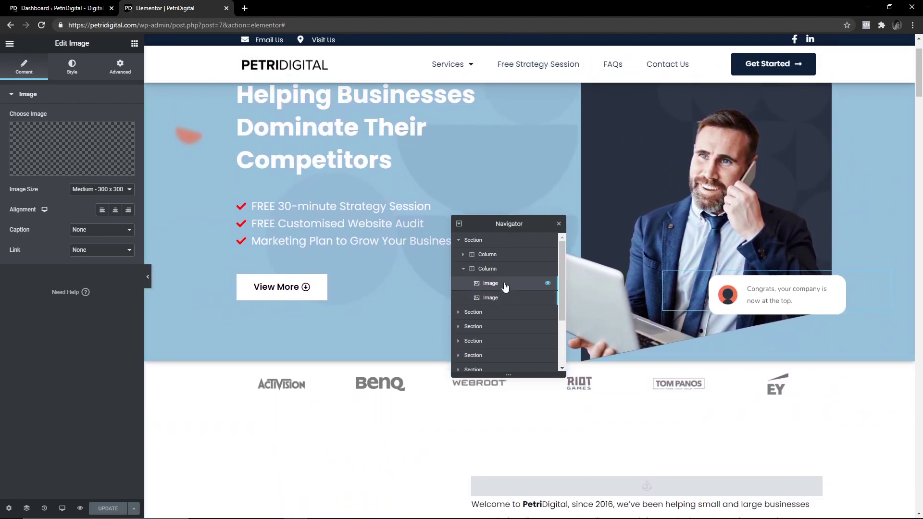
{"action": "left_click", "coordinate": [538, 269]}
{"action": "left_click", "coordinate": [458, 240]}
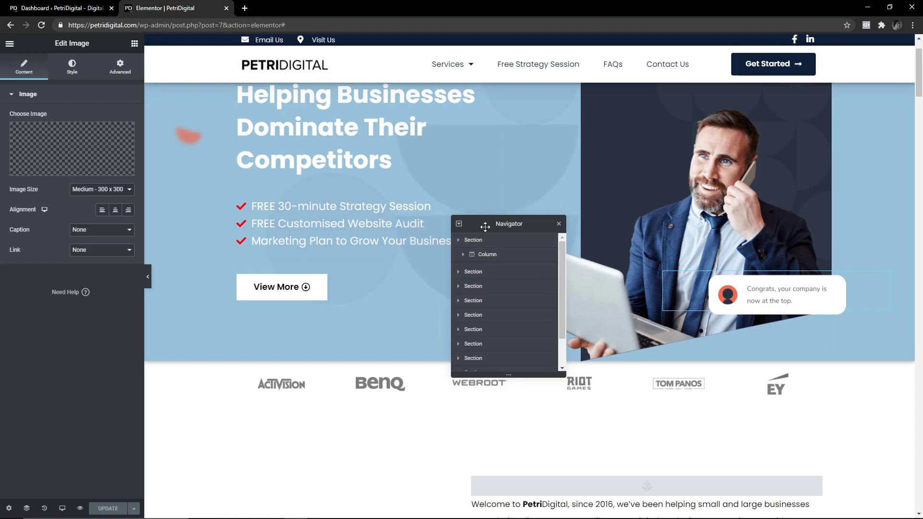
{"action": "left_click_drag", "start_coordinate": [485, 226], "coordinate": [331, 249]}
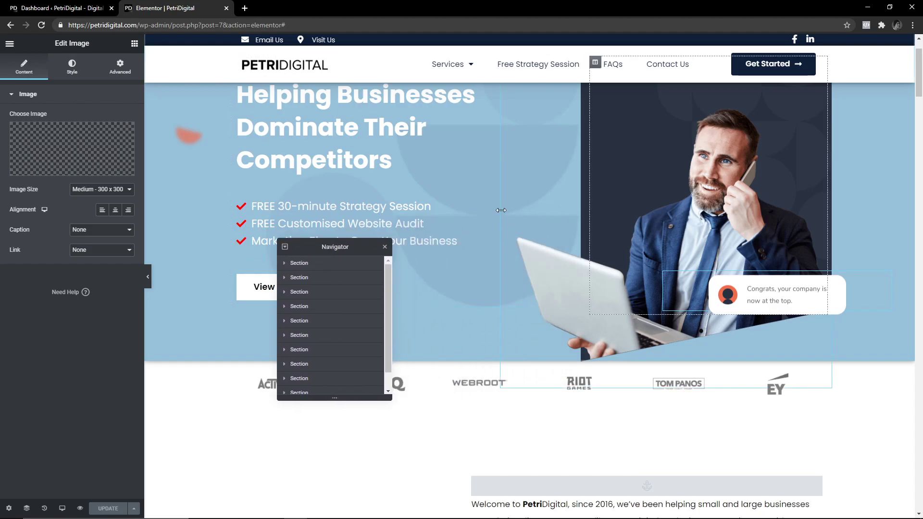
{"action": "left_click", "coordinate": [804, 286]}
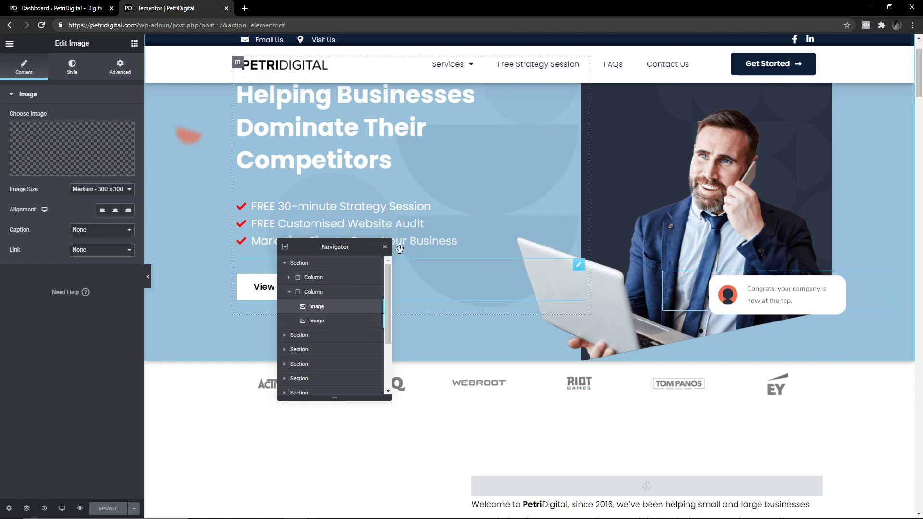
Open the image's Advanced Motion Effects and inspect its Vertical Scroll, Up at speed 3.
{"action": "left_click", "coordinate": [120, 75]}
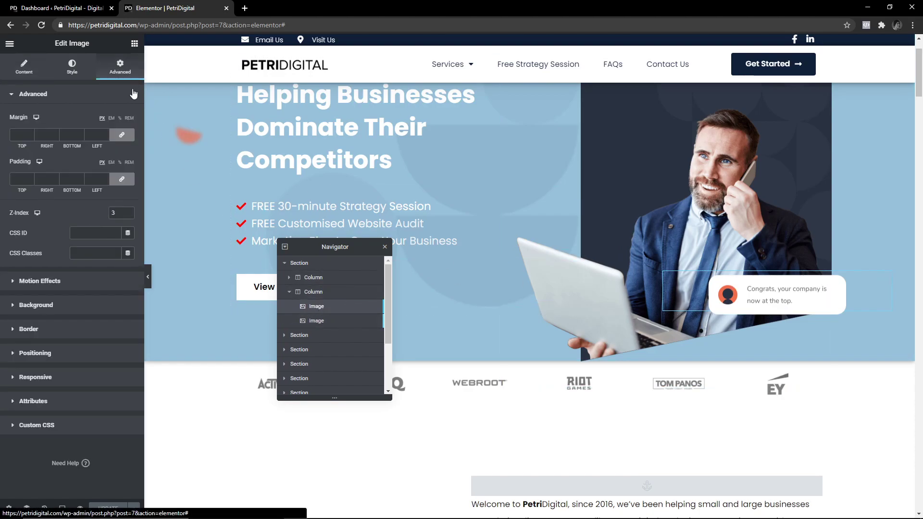
{"action": "left_click", "coordinate": [10, 284]}
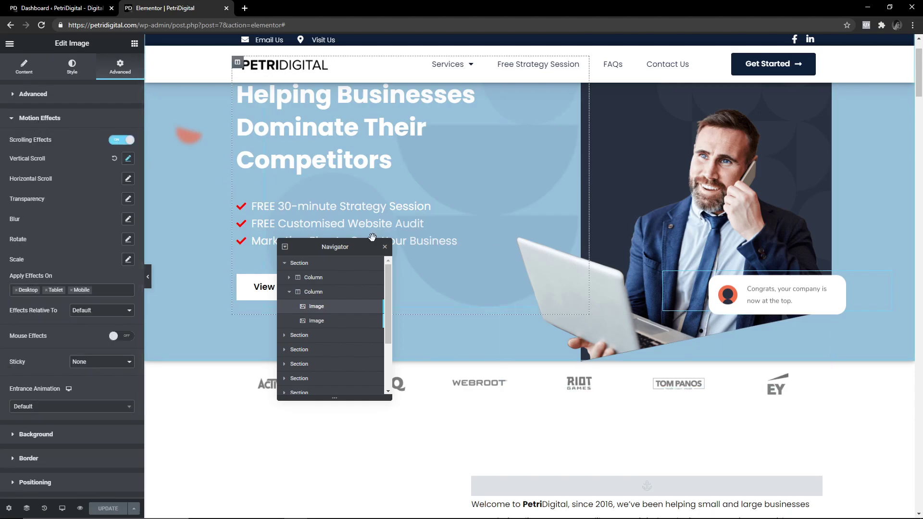
{"action": "left_click", "coordinate": [129, 161]}
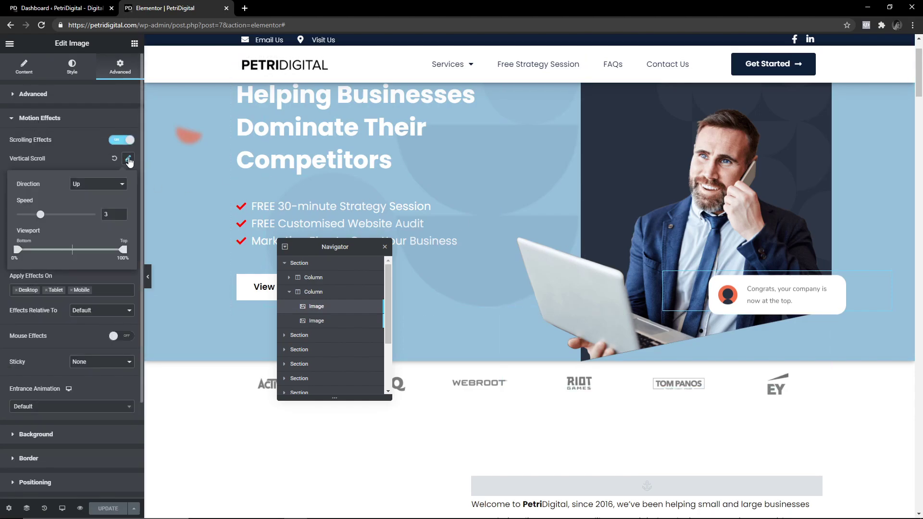
{"action": "scroll", "coordinate": [614, 262], "scroll_direction": "up", "scroll_amount": 5}
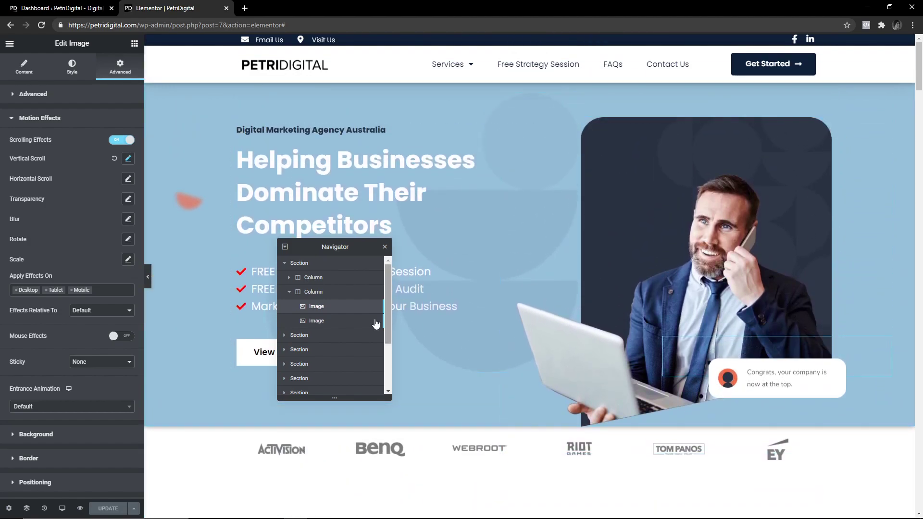
Inspect the Horizontal Scroll effect, To Left at speed 4, then close it.
{"action": "left_click", "coordinate": [128, 179]}
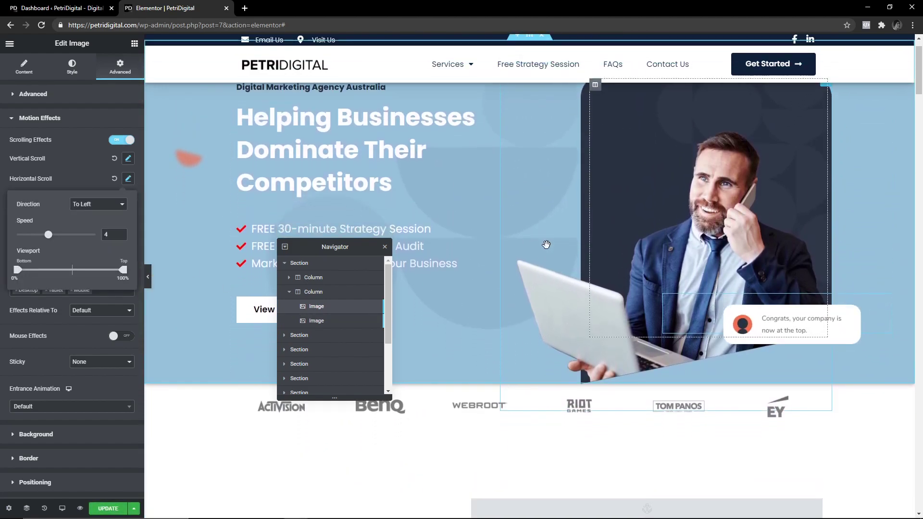
{"action": "scroll", "coordinate": [558, 251], "scroll_direction": "down", "scroll_amount": 4}
{"action": "scroll", "coordinate": [596, 294], "scroll_direction": "up", "scroll_amount": 2}
{"action": "scroll", "coordinate": [597, 294], "scroll_direction": "up", "scroll_amount": 1}
{"action": "scroll", "coordinate": [596, 294], "scroll_direction": "down", "scroll_amount": 4}
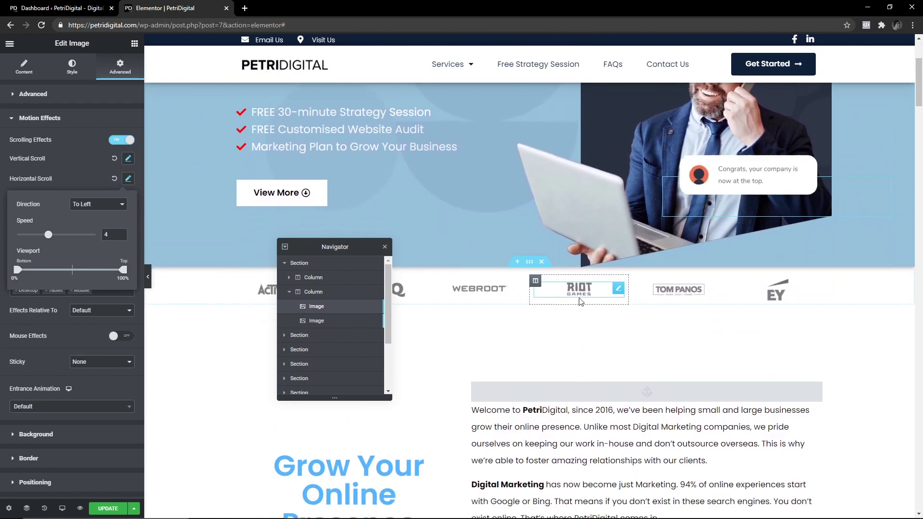
{"action": "left_click", "coordinate": [129, 180]}
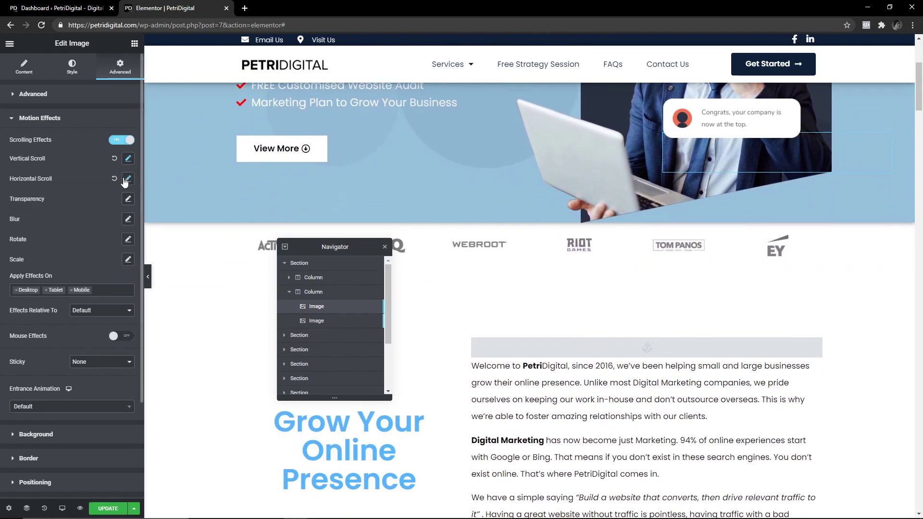
{"action": "scroll", "coordinate": [614, 236], "scroll_direction": "up", "scroll_amount": 4}
{"action": "scroll", "coordinate": [613, 236], "scroll_direction": "down", "scroll_amount": 6}
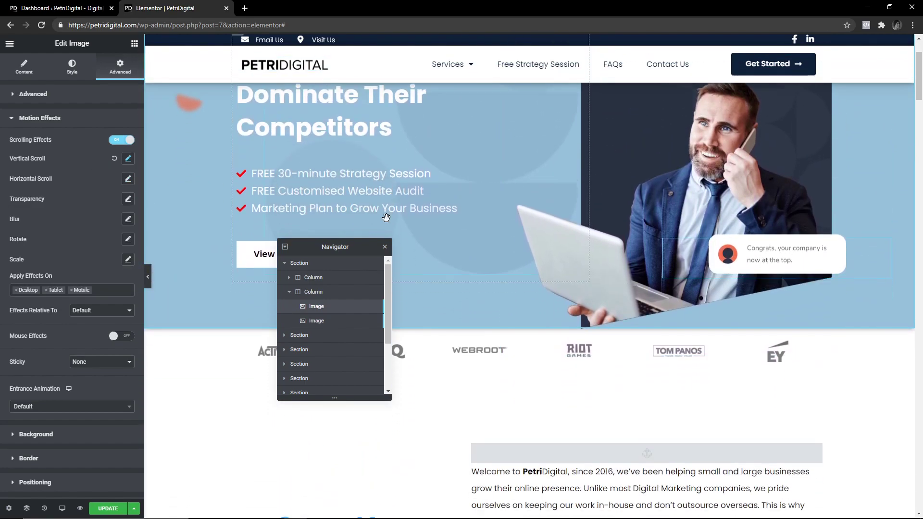
{"action": "scroll", "coordinate": [509, 285], "scroll_direction": "down", "scroll_amount": 5}
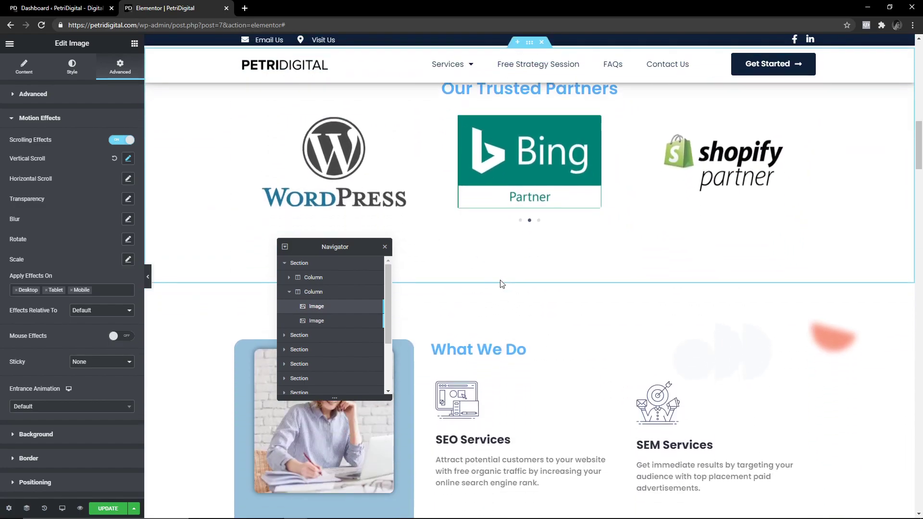
{"action": "scroll", "coordinate": [500, 284], "scroll_direction": "up", "scroll_amount": 2}
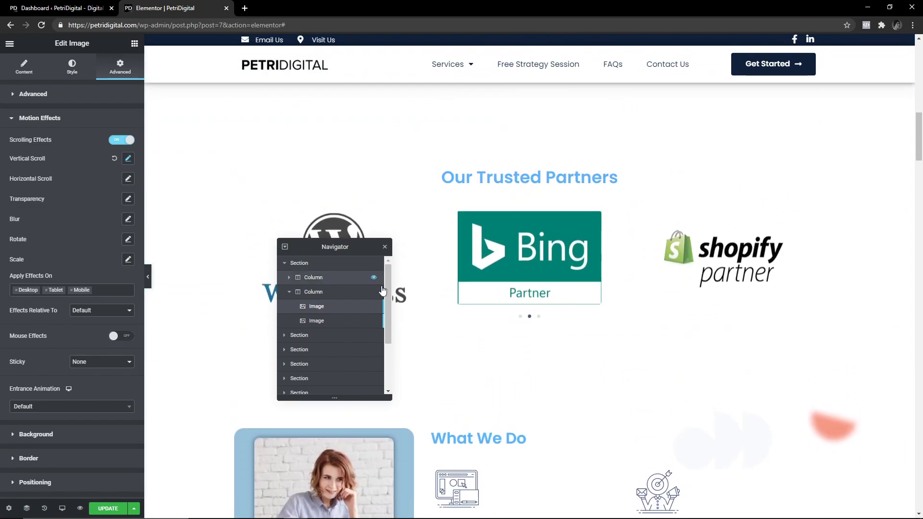
Select the eight-logo partners carousel, search widgets for 'image', then return to the carousel.
{"action": "left_click", "coordinate": [536, 242]}
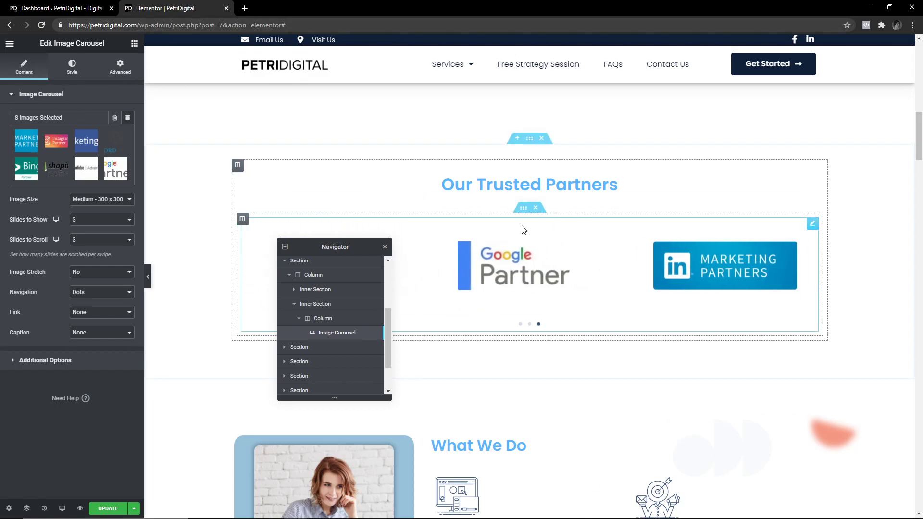
{"action": "left_click", "coordinate": [134, 44]}
{"action": "type", "text": "image"}
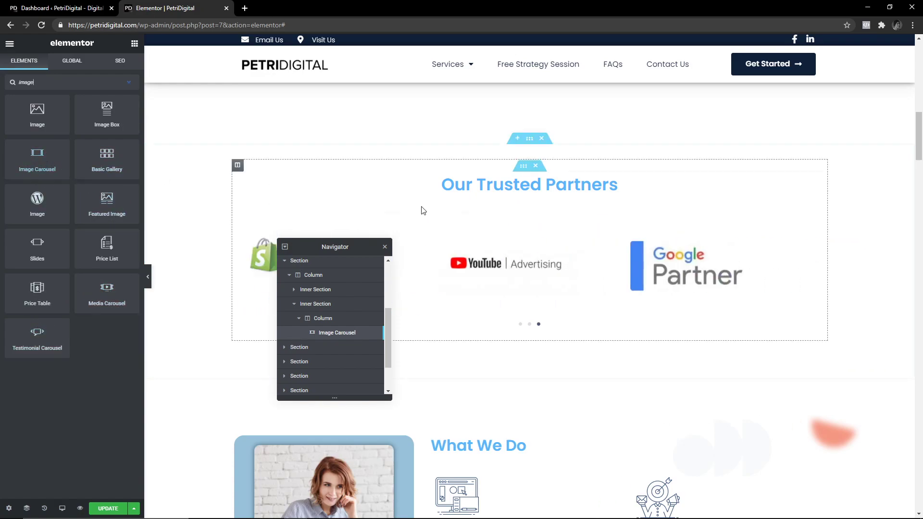
{"action": "left_click", "coordinate": [517, 272]}
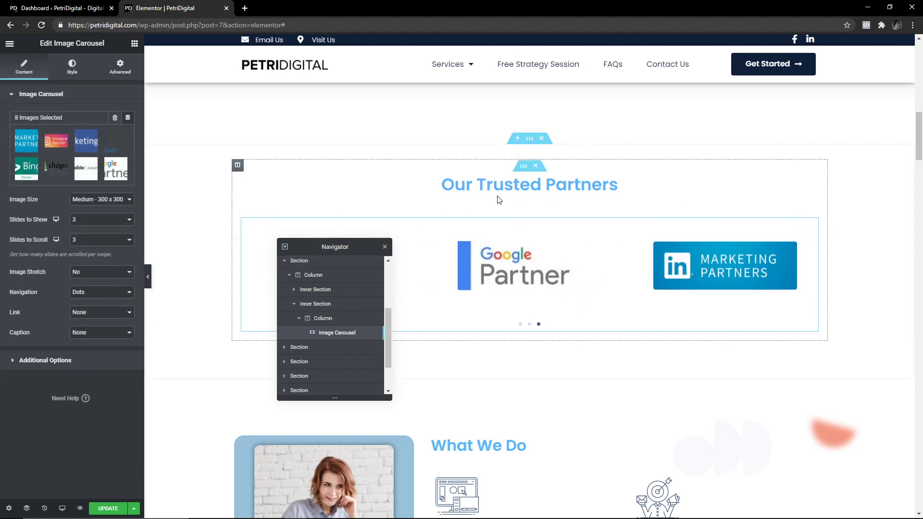
{"action": "scroll", "coordinate": [355, 204], "scroll_direction": "down", "scroll_amount": 4}
Browse the full widget library down to Pro widgets such as Posts, Form and Slides.
{"action": "left_click", "coordinate": [135, 44]}
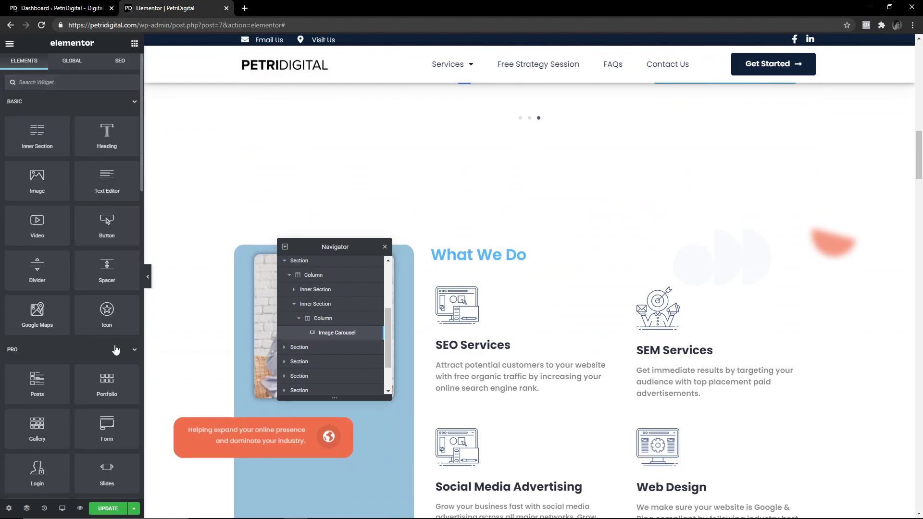
{"action": "scroll", "coordinate": [116, 350], "scroll_direction": "down", "scroll_amount": 6}
{"action": "scroll", "coordinate": [465, 227], "scroll_direction": "up", "scroll_amount": 7}
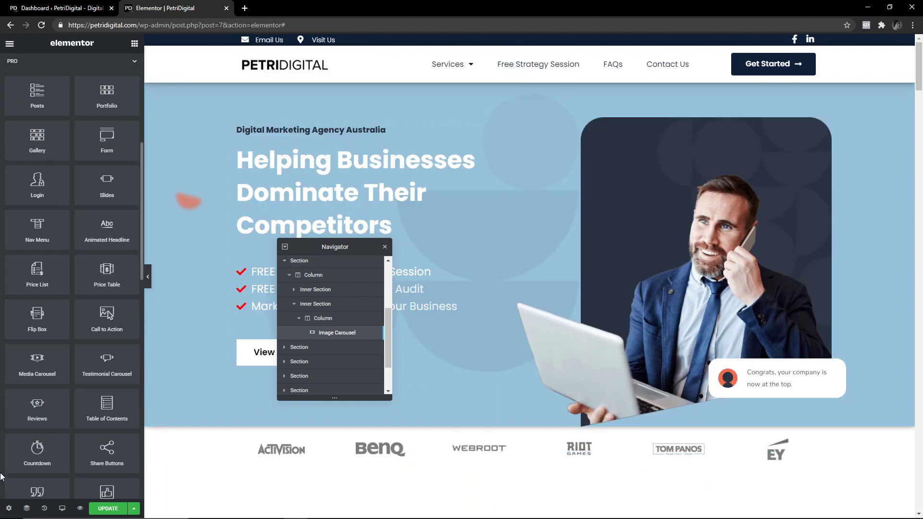
{"action": "left_click", "coordinate": [8, 509]}
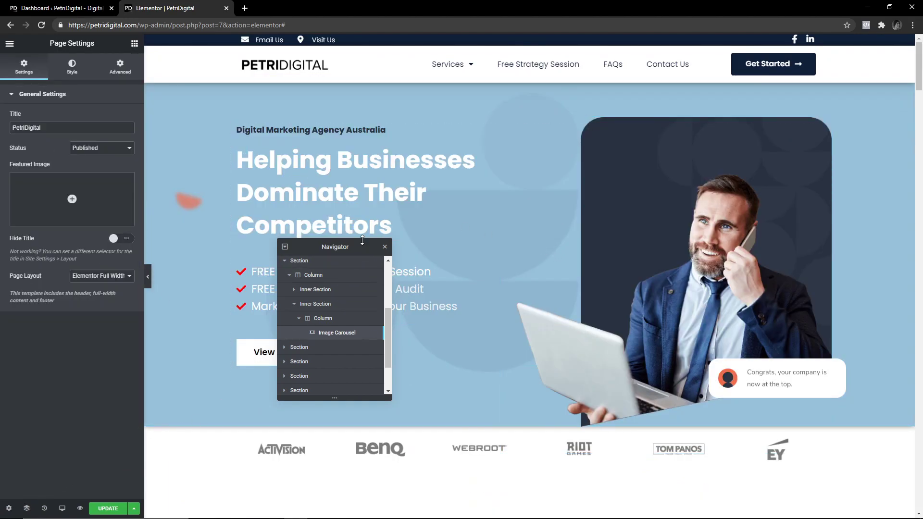
Select the Helping Businesses heading, collapse both Navigator columns and move the Navigator right.
{"action": "left_click", "coordinate": [290, 156]}
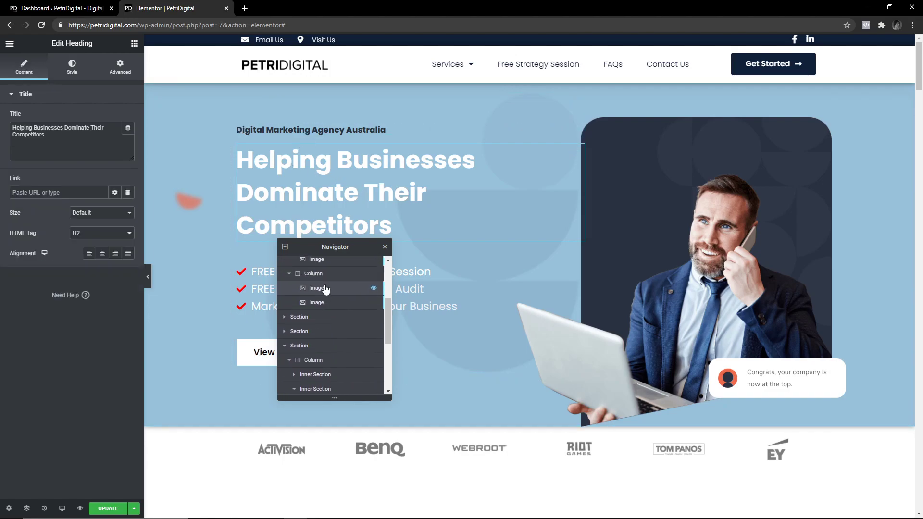
{"action": "left_click", "coordinate": [290, 277]}
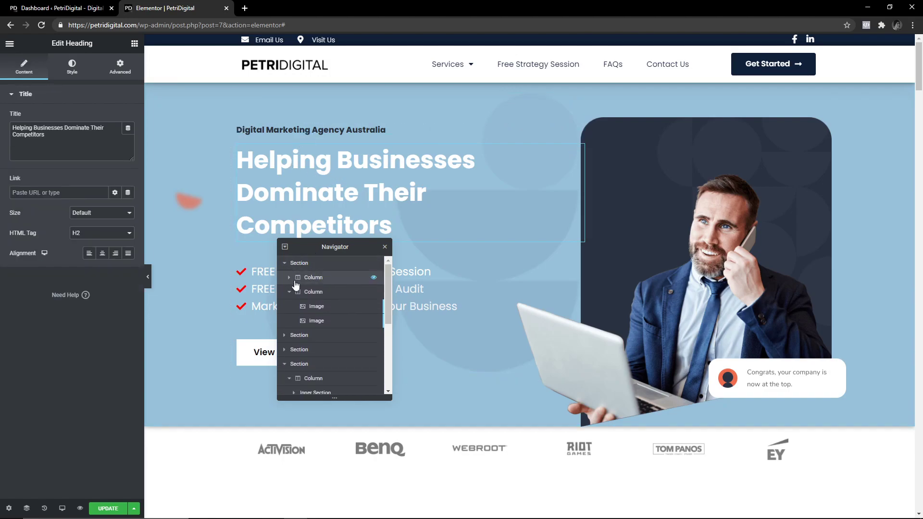
{"action": "left_click", "coordinate": [290, 292]}
{"action": "left_click_drag", "start_coordinate": [313, 247], "coordinate": [812, 219]}
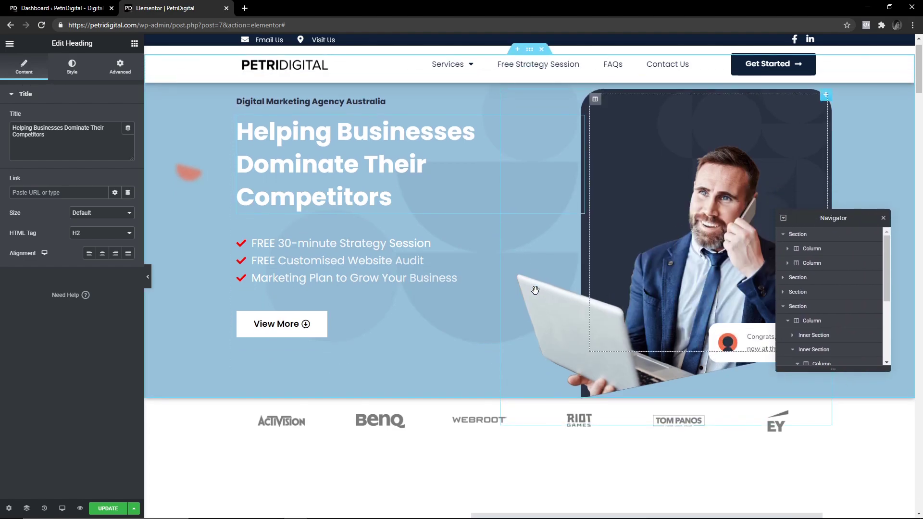
Scroll the page, select the orange blob image, then reselect the Helping Businesses Dominate Their Competitors heading.
{"action": "scroll", "coordinate": [532, 294], "scroll_direction": "down", "scroll_amount": 10}
{"action": "scroll", "coordinate": [524, 298], "scroll_direction": "down", "scroll_amount": 15}
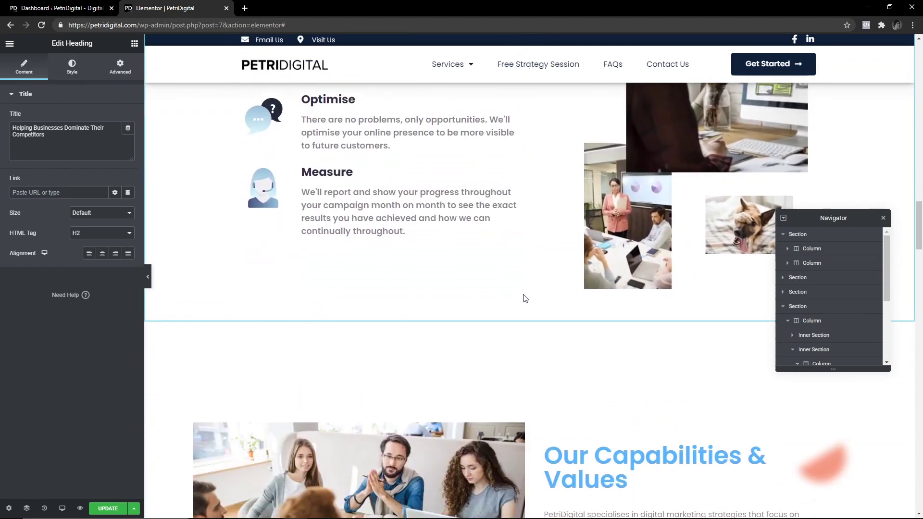
{"action": "scroll", "coordinate": [500, 298], "scroll_direction": "down", "scroll_amount": 5}
{"action": "scroll", "coordinate": [561, 288], "scroll_direction": "up", "scroll_amount": 11}
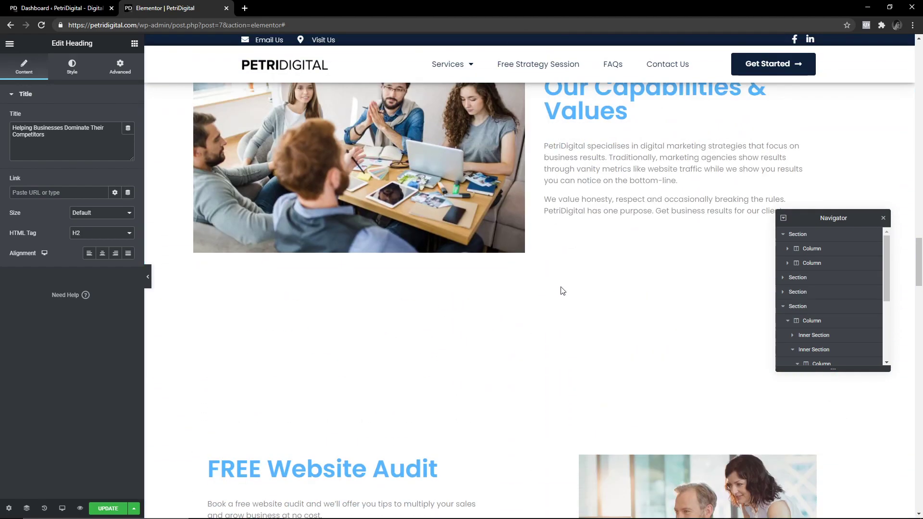
{"action": "scroll", "coordinate": [825, 319], "scroll_direction": "down", "scroll_amount": 4}
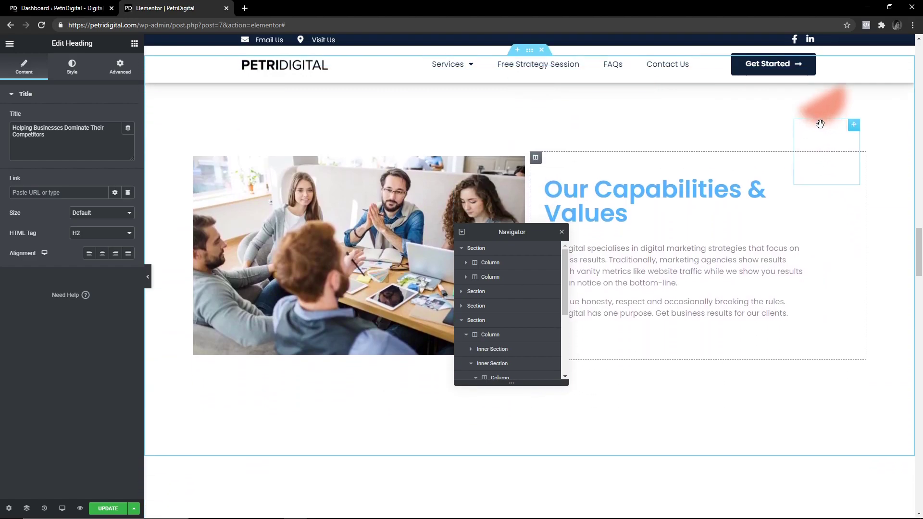
{"action": "scroll", "coordinate": [827, 192], "scroll_direction": "up", "scroll_amount": 3}
{"action": "scroll", "coordinate": [831, 288], "scroll_direction": "down", "scroll_amount": 2}
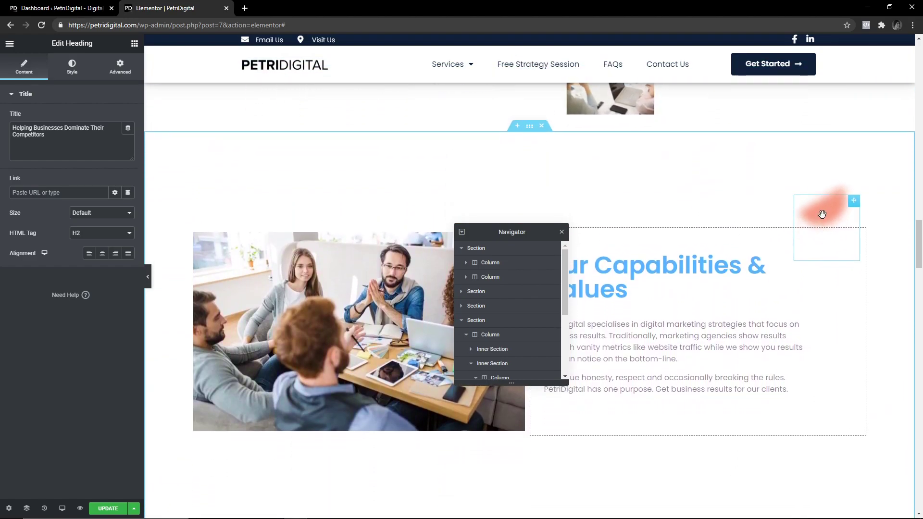
{"action": "left_click", "coordinate": [824, 207]}
{"action": "scroll", "coordinate": [619, 282], "scroll_direction": "down", "scroll_amount": 10}
{"action": "scroll", "coordinate": [619, 282], "scroll_direction": "down", "scroll_amount": 20}
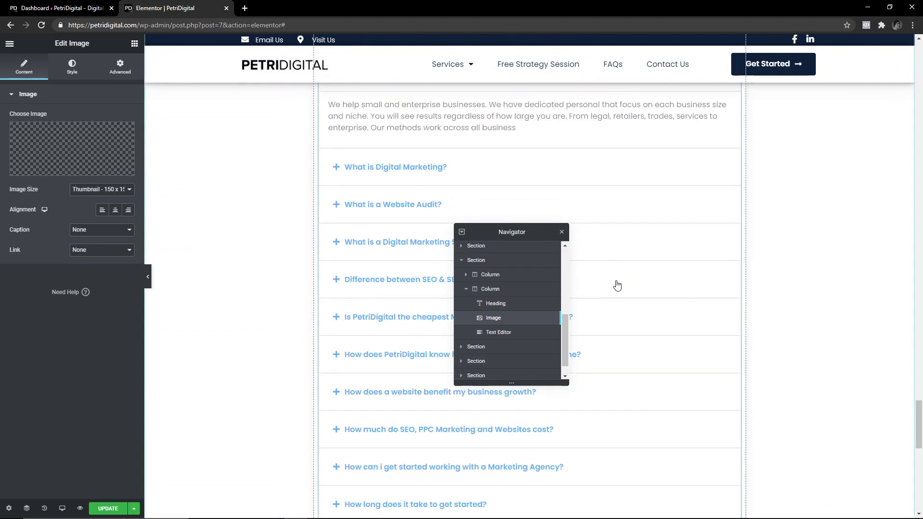
{"action": "scroll", "coordinate": [346, 303], "scroll_direction": "up", "scroll_amount": 20}
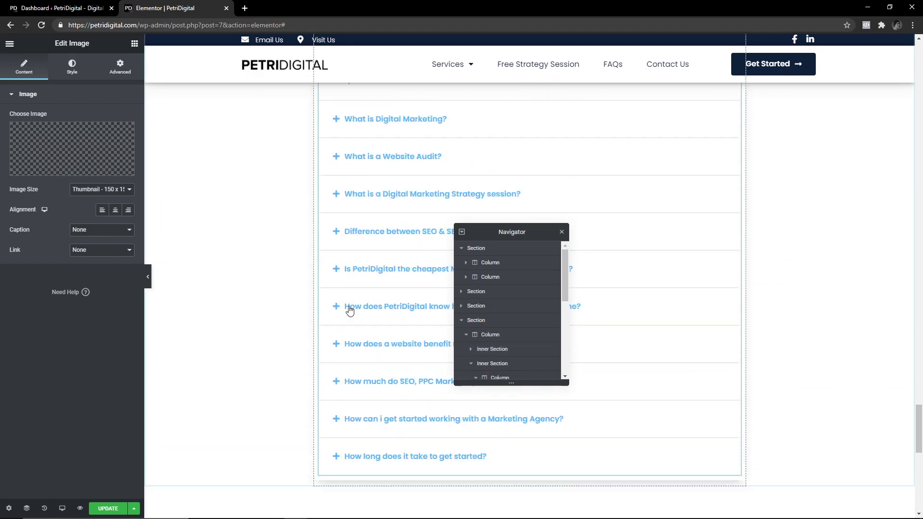
{"action": "left_click", "coordinate": [330, 162]}
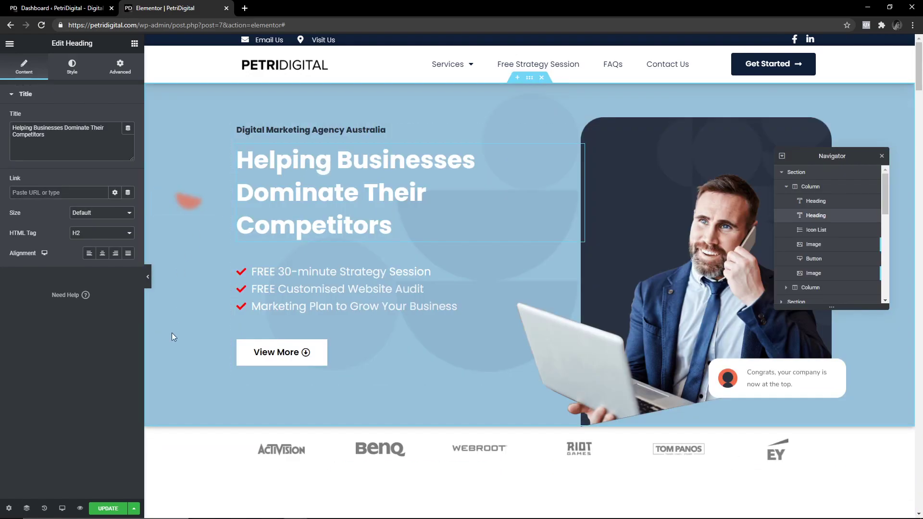
Start Exit to Dashboard from the editor menu, then cancel the Leave site? prompt.
{"action": "left_click", "coordinate": [10, 43]}
{"action": "left_click", "coordinate": [69, 211]}
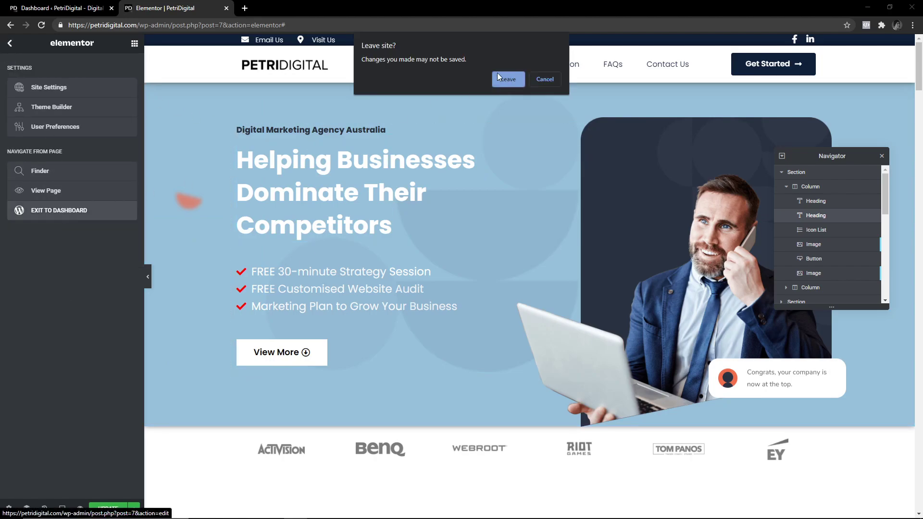
{"action": "left_click", "coordinate": [548, 83]}
Reopen the editor's main menu and scroll through it to the footer.
{"action": "left_click", "coordinate": [9, 45]}
{"action": "left_click", "coordinate": [9, 44]}
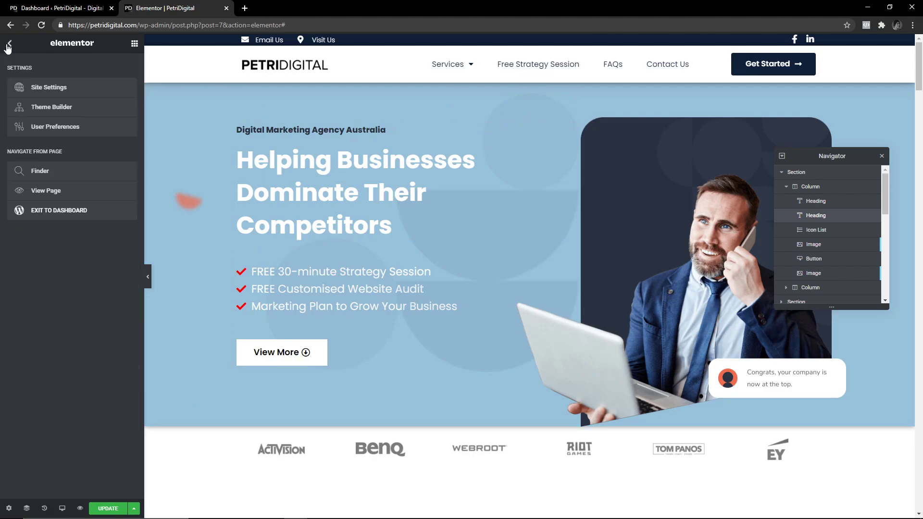
{"action": "scroll", "coordinate": [487, 262], "scroll_direction": "down", "scroll_amount": 15}
{"action": "scroll", "coordinate": [474, 279], "scroll_direction": "down", "scroll_amount": 10}
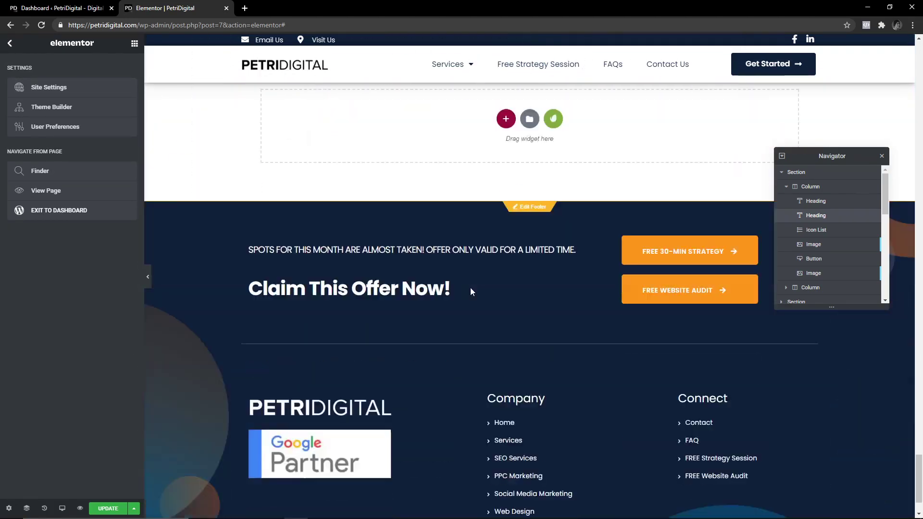
{"action": "scroll", "coordinate": [463, 301], "scroll_direction": "up", "scroll_amount": 15}
{"action": "scroll", "coordinate": [529, 298], "scroll_direction": "up", "scroll_amount": 10}
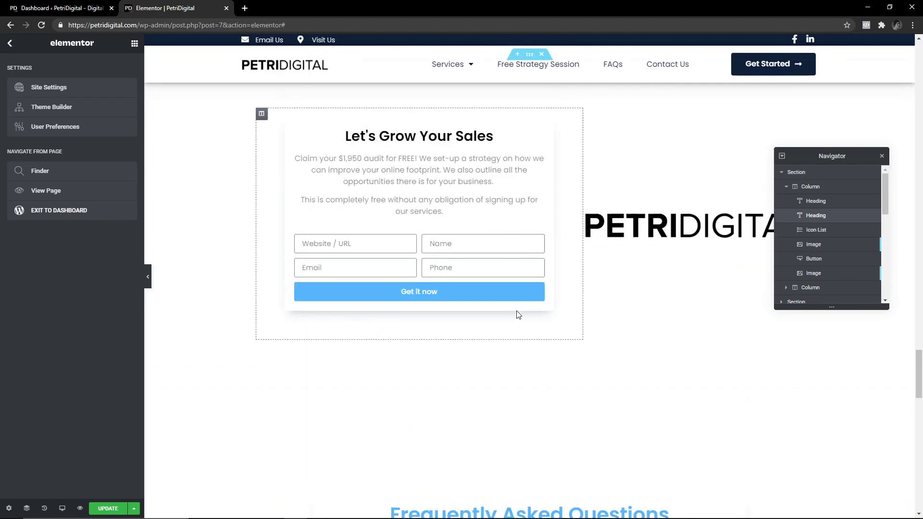
{"action": "scroll", "coordinate": [543, 327], "scroll_direction": "down", "scroll_amount": 15}
{"action": "scroll", "coordinate": [530, 221], "scroll_direction": "up", "scroll_amount": 1}
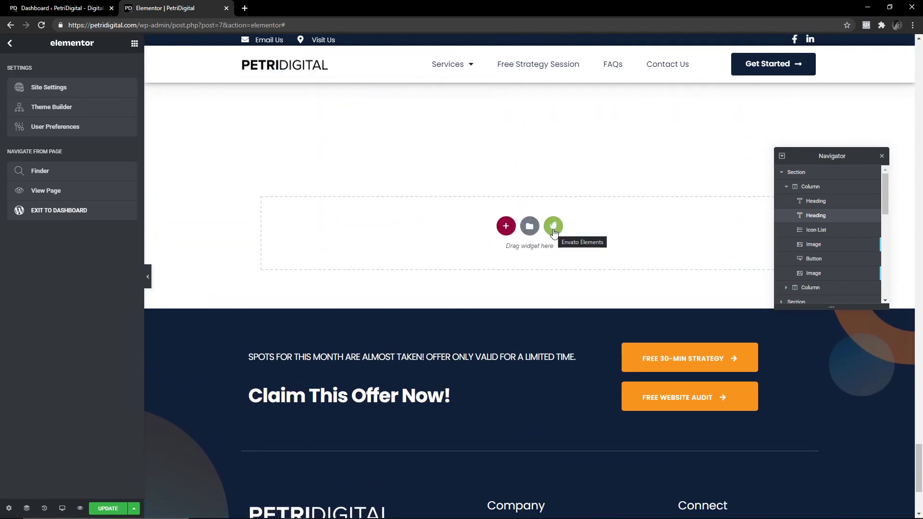
{"action": "left_click", "coordinate": [553, 226]}
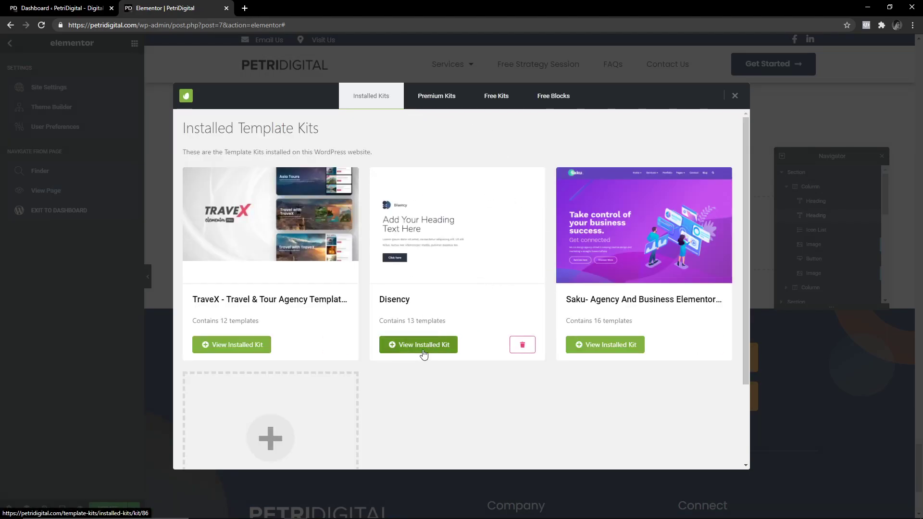
{"action": "left_click", "coordinate": [611, 344]}
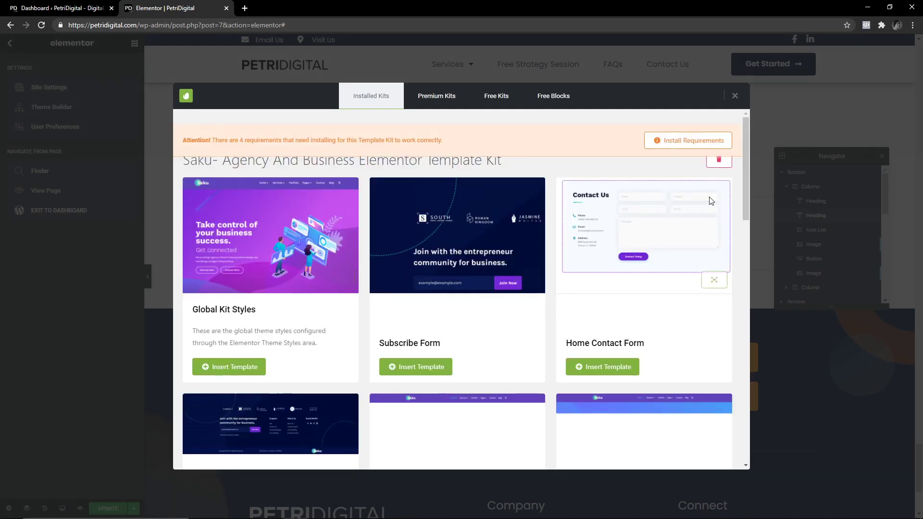
{"action": "left_click_drag", "start_coordinate": [743, 166], "coordinate": [741, 295]}
{"action": "scroll", "coordinate": [323, 259], "scroll_direction": "up", "scroll_amount": 10}
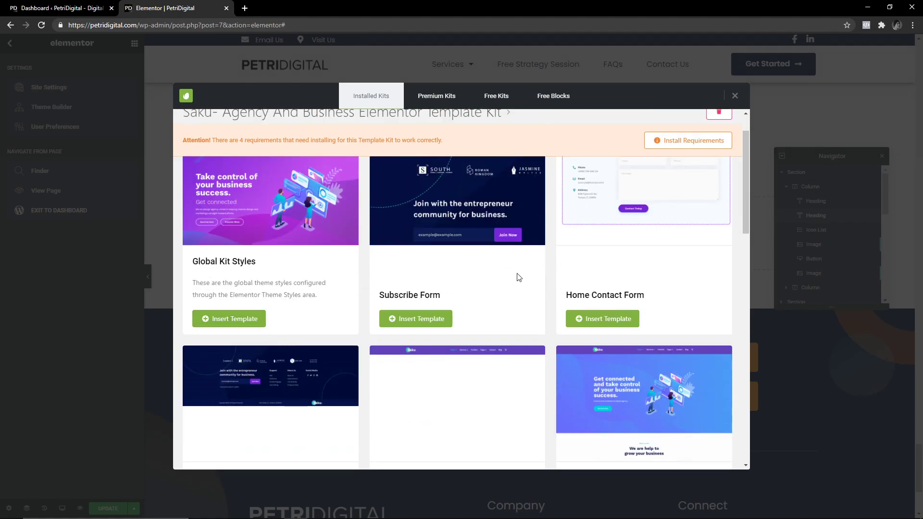
{"action": "scroll", "coordinate": [643, 296], "scroll_direction": "up", "scroll_amount": 1}
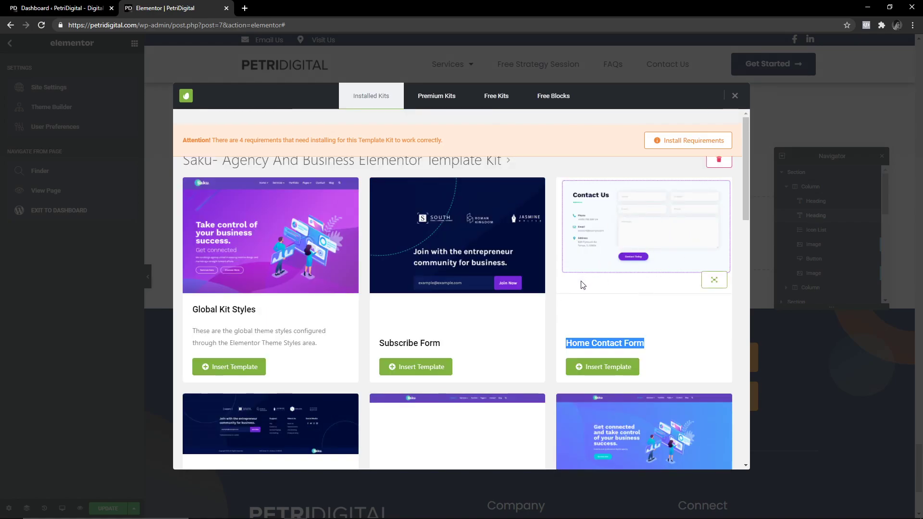
{"action": "scroll", "coordinate": [601, 296], "scroll_direction": "down", "scroll_amount": 3}
{"action": "scroll", "coordinate": [599, 374], "scroll_direction": "down", "scroll_amount": 2}
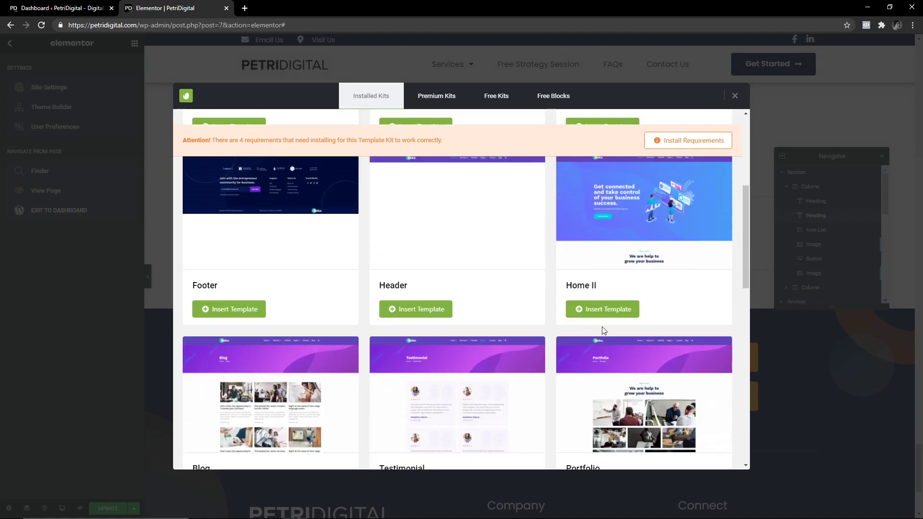
{"action": "left_click", "coordinate": [715, 257]}
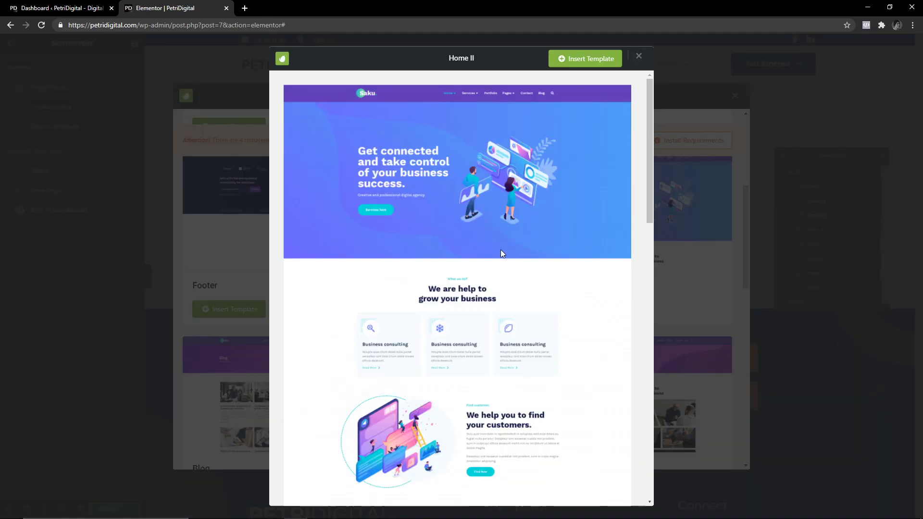
{"action": "scroll", "coordinate": [471, 278], "scroll_direction": "down", "scroll_amount": 10}
{"action": "scroll", "coordinate": [465, 290], "scroll_direction": "down", "scroll_amount": 5}
{"action": "scroll", "coordinate": [458, 290], "scroll_direction": "up", "scroll_amount": 5}
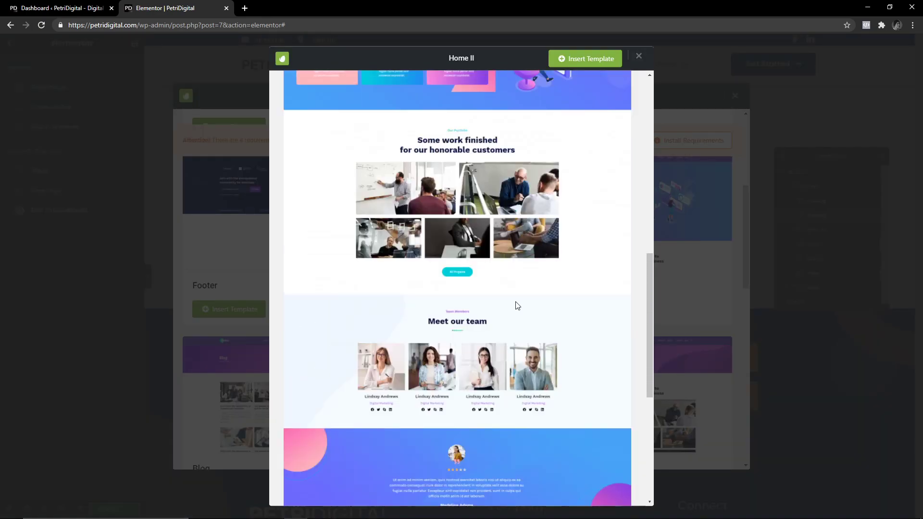
{"action": "left_click", "coordinate": [701, 276]}
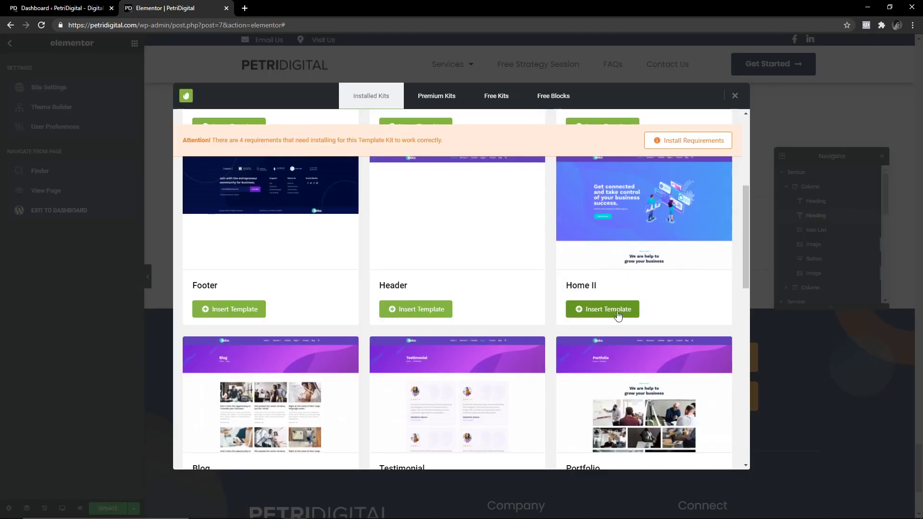
{"action": "left_click", "coordinate": [735, 96]}
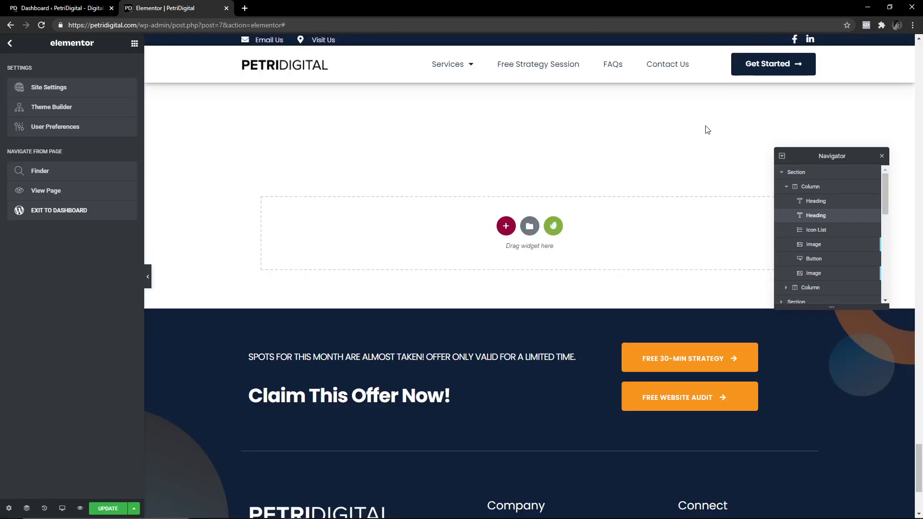
Open Site Settings from the editor's main menu, then close it with Esc.
{"action": "scroll", "coordinate": [497, 271], "scroll_direction": "up", "scroll_amount": 15}
{"action": "scroll", "coordinate": [491, 274], "scroll_direction": "up", "scroll_amount": 10}
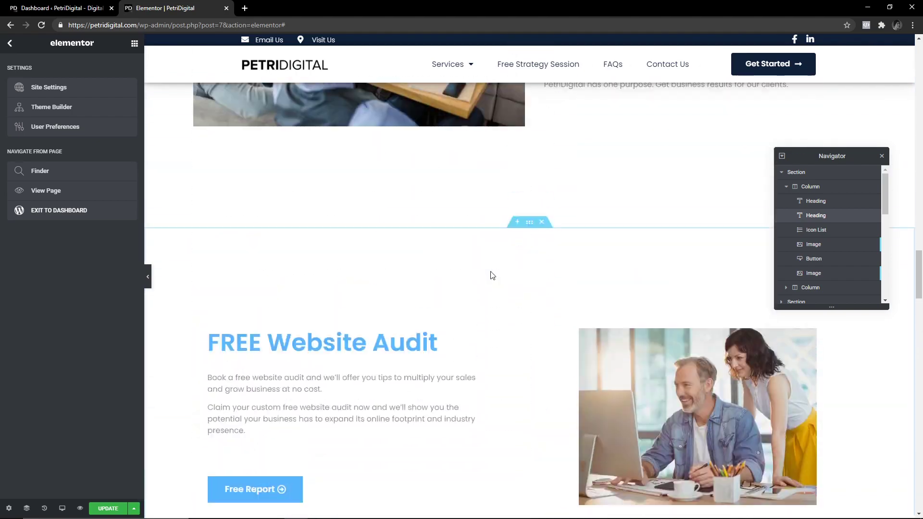
{"action": "left_click", "coordinate": [135, 43]}
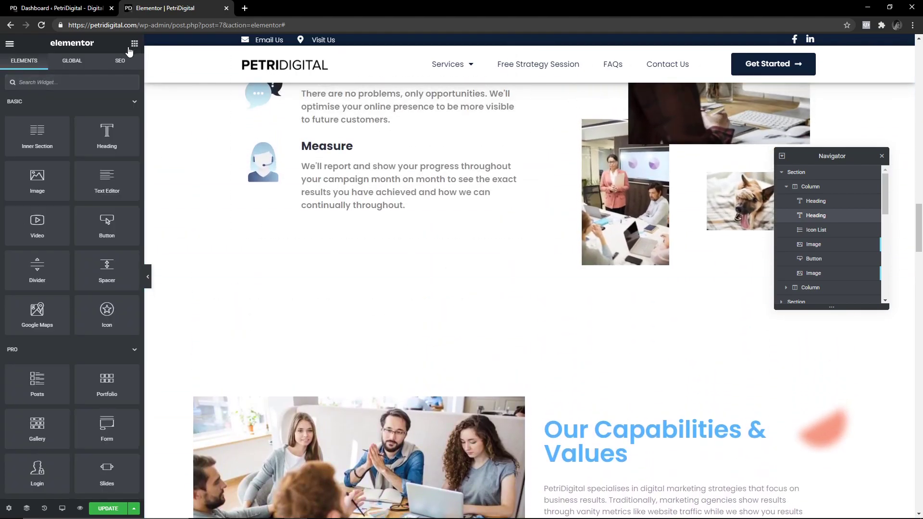
{"action": "left_click", "coordinate": [9, 45]}
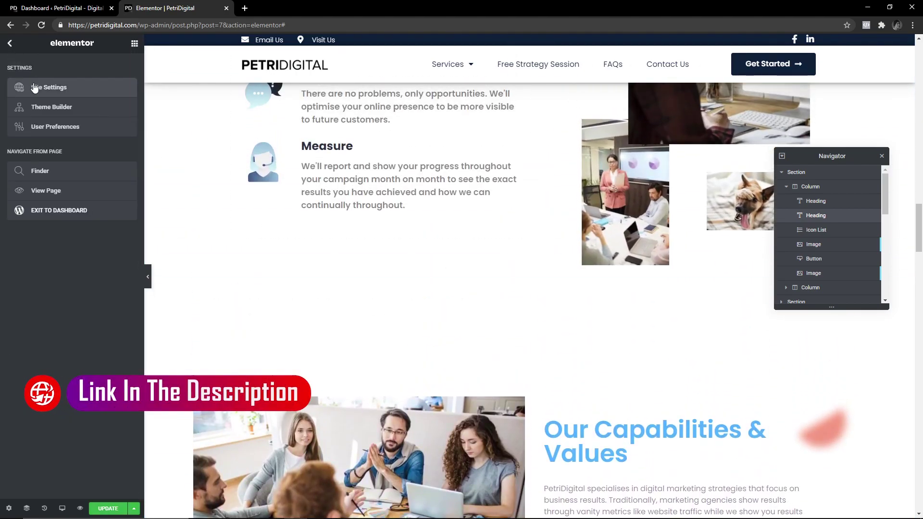
{"action": "left_click", "coordinate": [61, 89]}
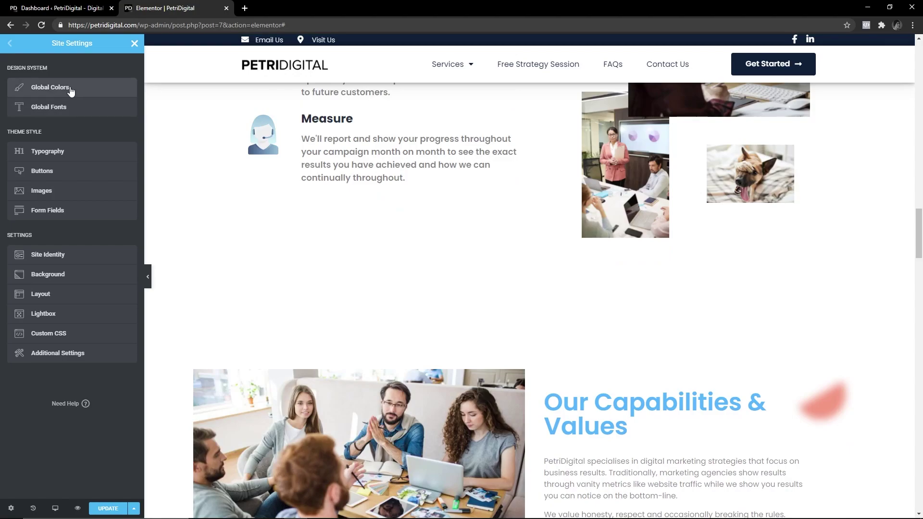
{"action": "key", "text": "Escape"}
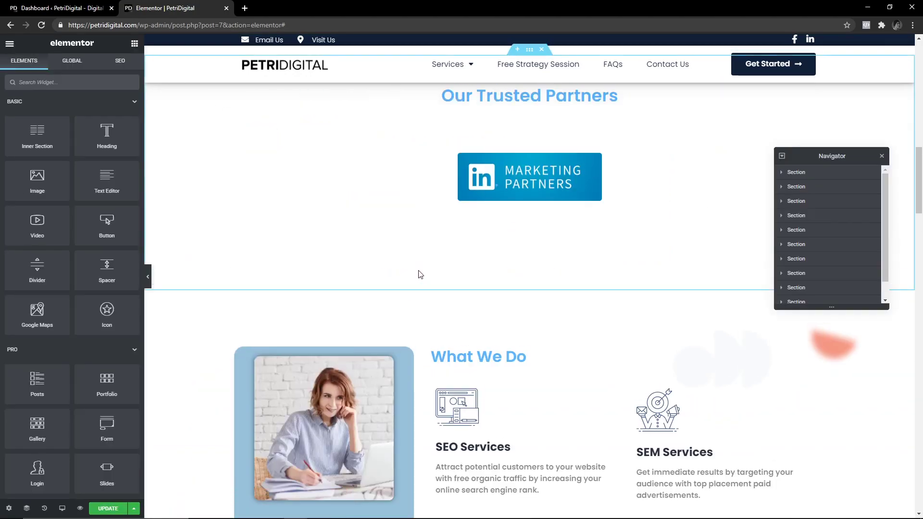
Select the hero photo of the man with the laptop to show its image settings.
{"action": "scroll", "coordinate": [412, 289], "scroll_direction": "up", "scroll_amount": 10}
{"action": "scroll", "coordinate": [482, 262], "scroll_direction": "up", "scroll_amount": 6}
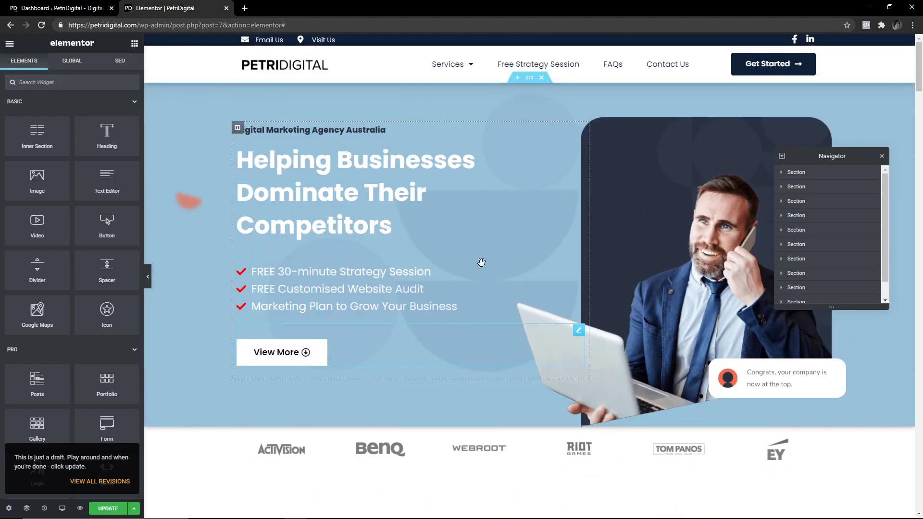
{"action": "left_click", "coordinate": [691, 218]}
{"action": "scroll", "coordinate": [453, 241], "scroll_direction": "down", "scroll_amount": 12}
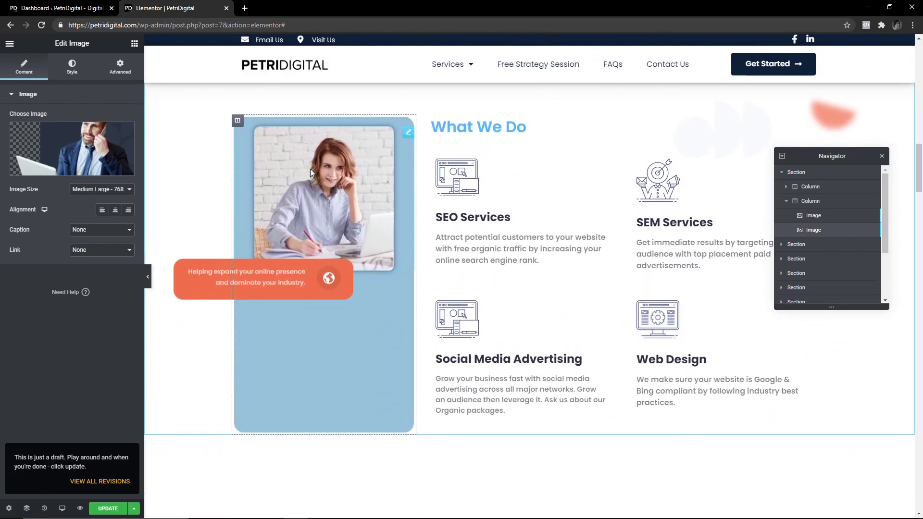
Select the woman's photo in What We Do and open Envato Elements in Insert Media.
{"action": "left_click", "coordinate": [310, 168]}
{"action": "left_click", "coordinate": [72, 149]}
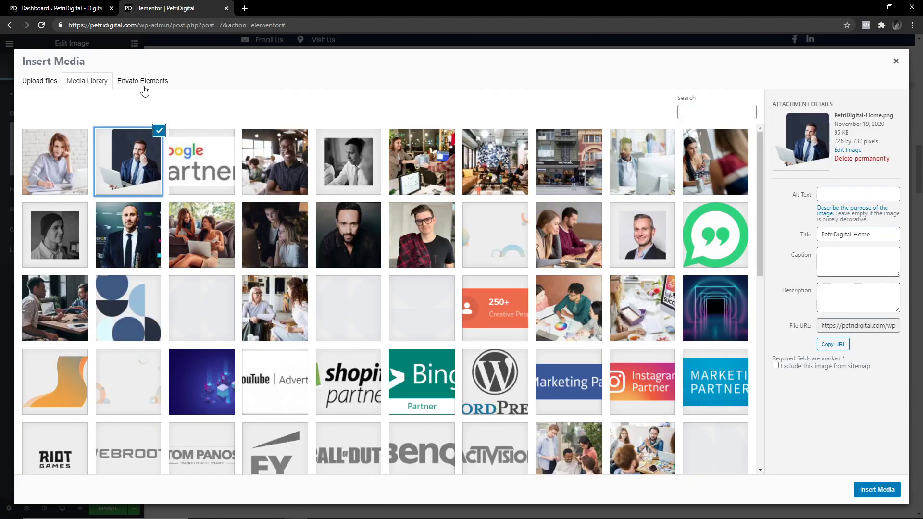
{"action": "left_click", "coordinate": [143, 82]}
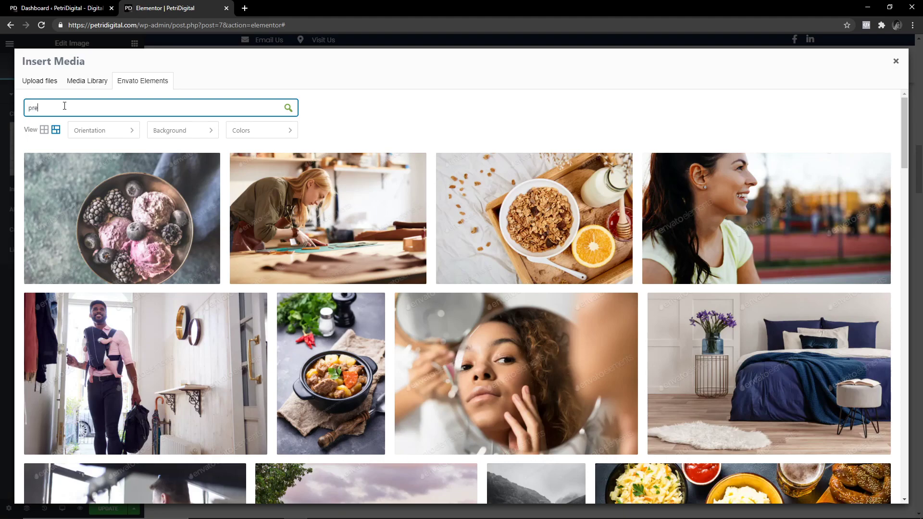
Search Envato Elements for 'pretty girl', browse the results, and close without inserting.
{"action": "key", "text": "Return"}
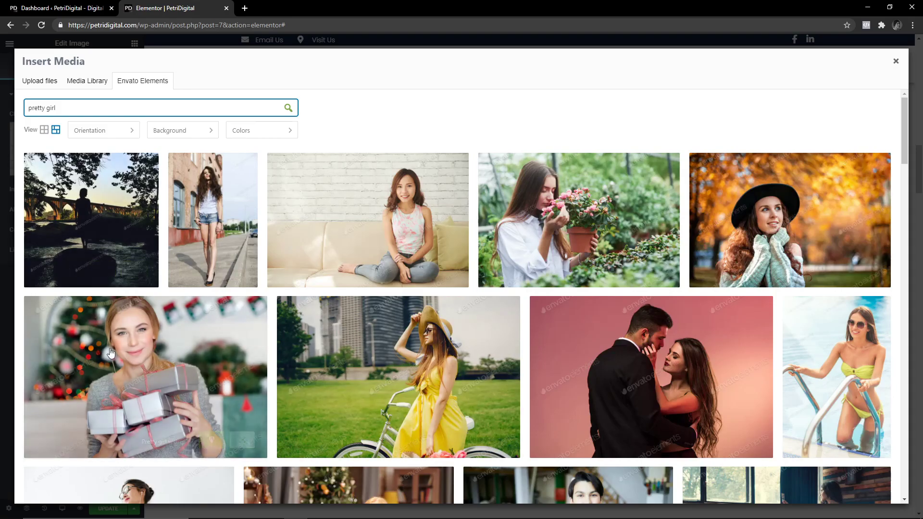
{"action": "scroll", "coordinate": [398, 325], "scroll_direction": "down", "scroll_amount": 4}
{"action": "scroll", "coordinate": [399, 325], "scroll_direction": "down", "scroll_amount": 3}
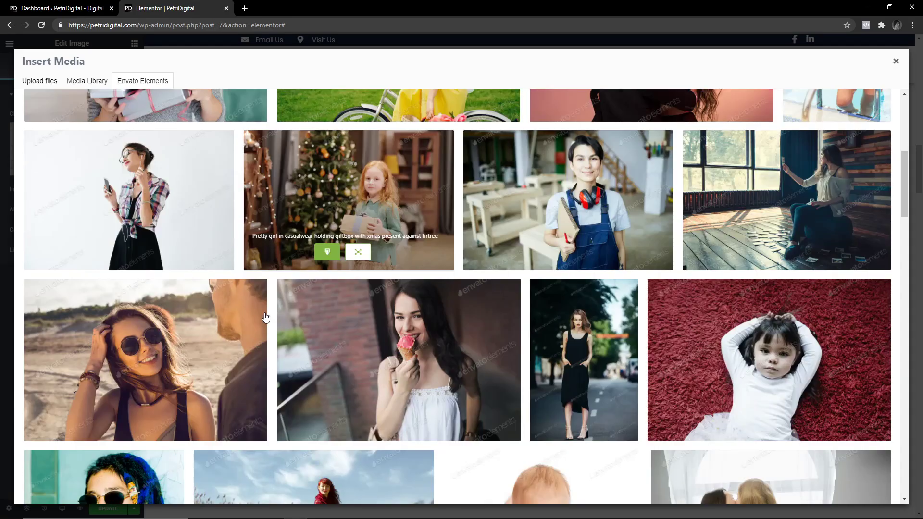
{"action": "scroll", "coordinate": [567, 122], "scroll_direction": "down", "scroll_amount": 7}
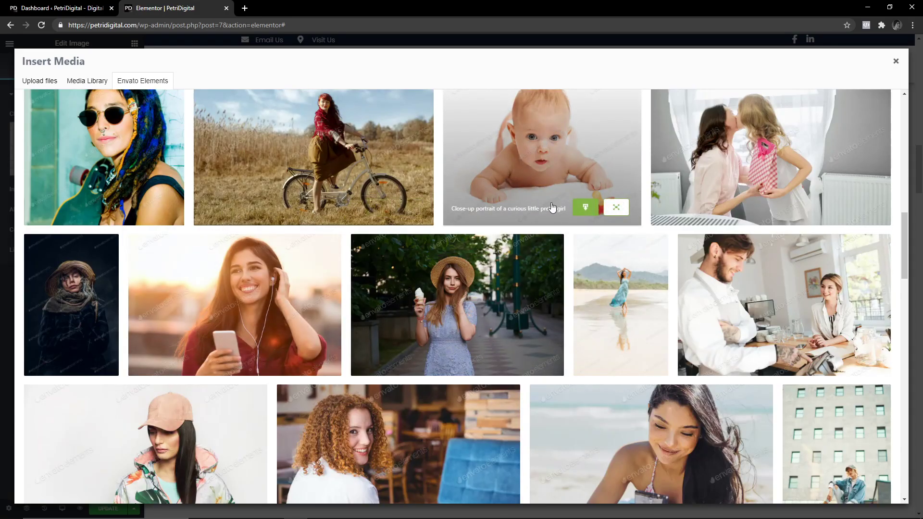
{"action": "scroll", "coordinate": [552, 208], "scroll_direction": "up", "scroll_amount": 3}
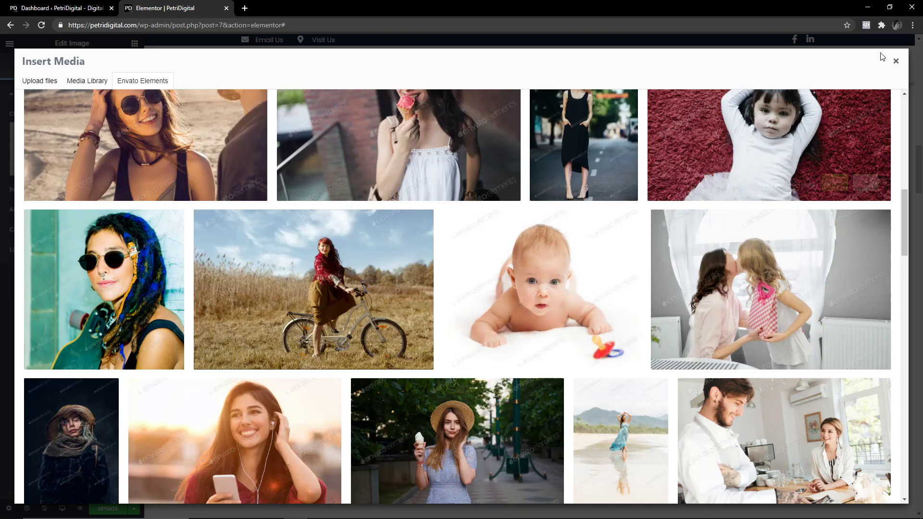
{"action": "left_click", "coordinate": [895, 60]}
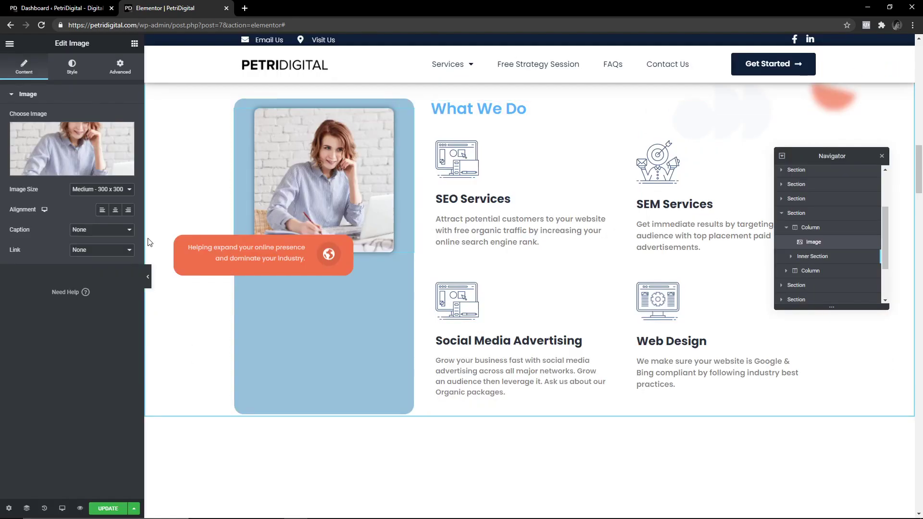
Scroll the page and shift the Navigator panel up and to the right.
{"action": "scroll", "coordinate": [206, 245], "scroll_direction": "down", "scroll_amount": 8}
{"action": "scroll", "coordinate": [614, 152], "scroll_direction": "up", "scroll_amount": 15}
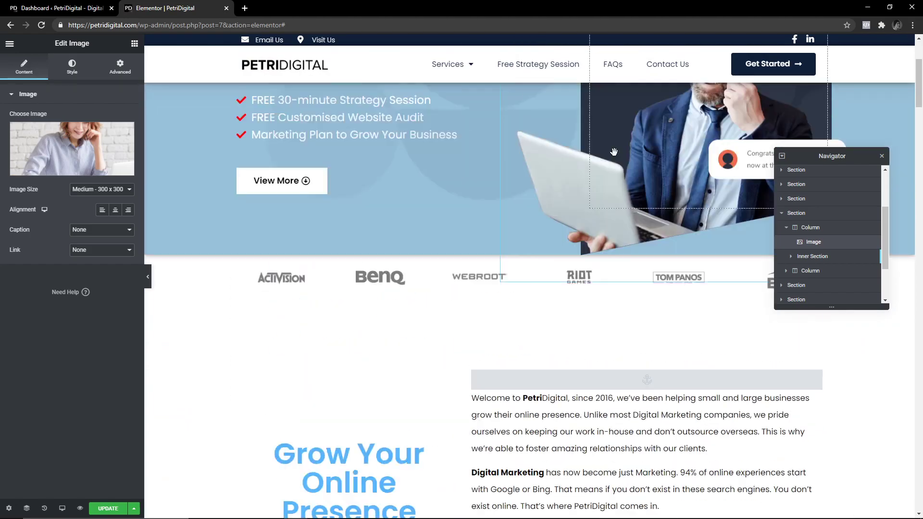
{"action": "scroll", "coordinate": [614, 152], "scroll_direction": "up", "scroll_amount": 3}
{"action": "scroll", "coordinate": [582, 198], "scroll_direction": "down", "scroll_amount": 20}
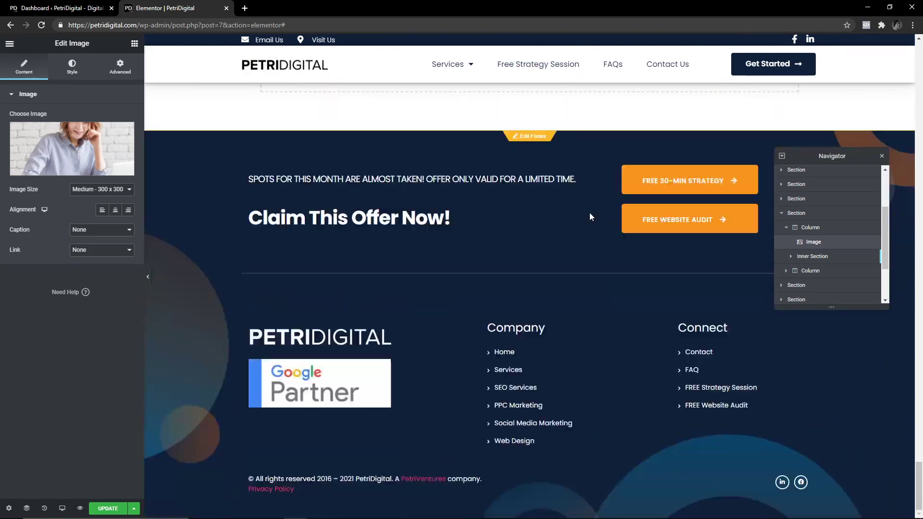
{"action": "left_click_drag", "start_coordinate": [832, 156], "coordinate": [846, 123]}
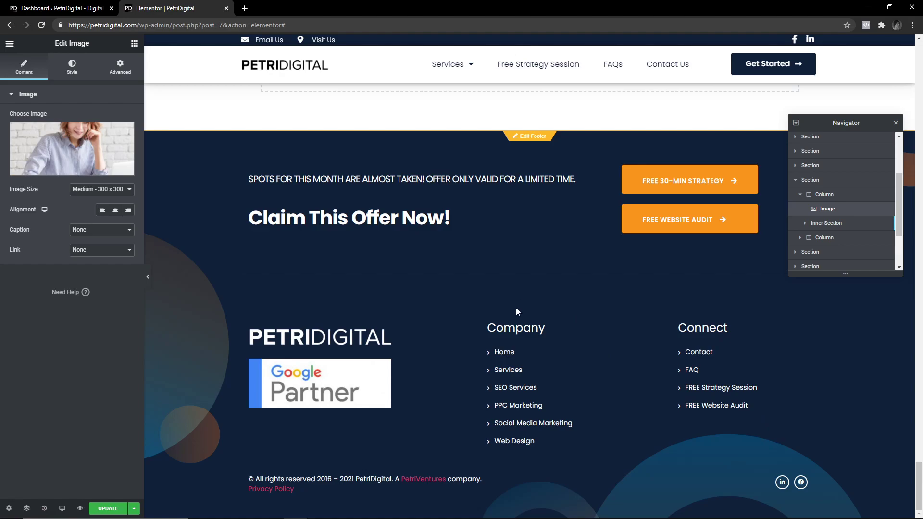
{"action": "scroll", "coordinate": [426, 397], "scroll_direction": "up", "scroll_amount": 20}
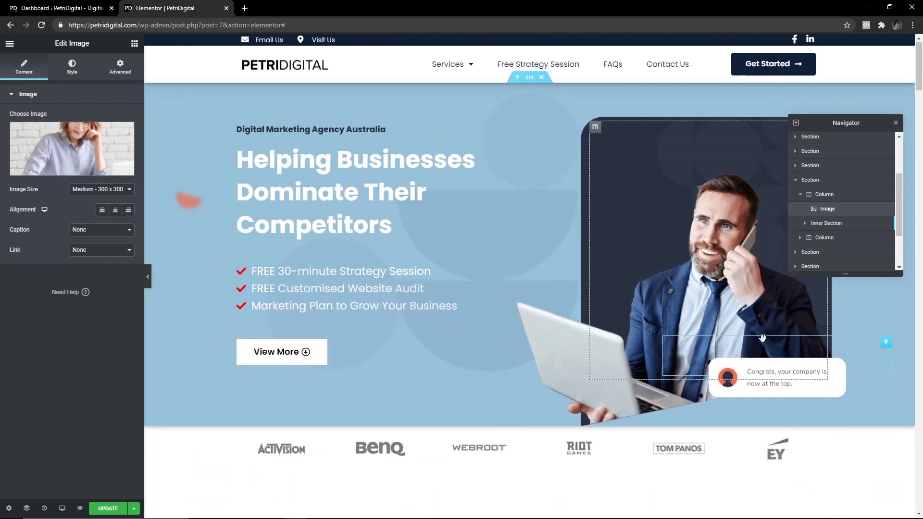
{"action": "scroll", "coordinate": [528, 298], "scroll_direction": "down", "scroll_amount": 5}
{"action": "scroll", "coordinate": [529, 298], "scroll_direction": "up", "scroll_amount": 1}
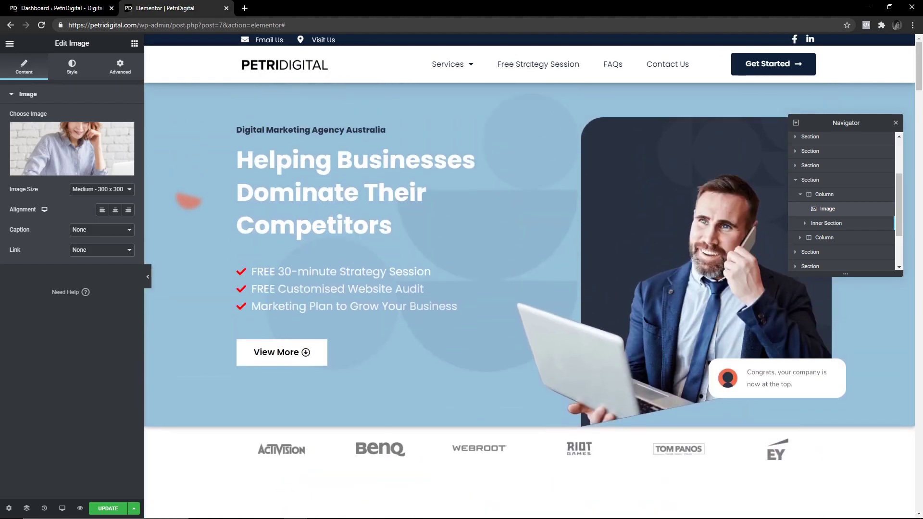
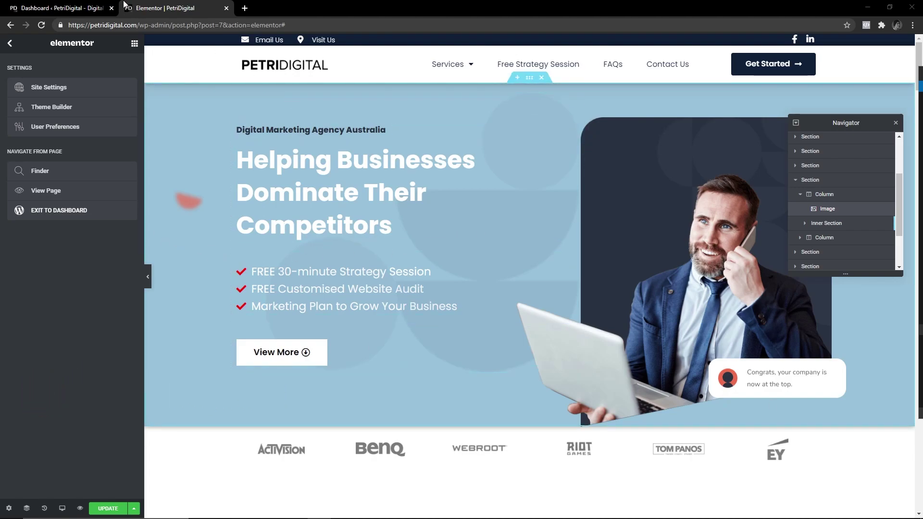
Exit the Elementor homepage editor to the WordPress dashboard, confirming Leave.
{"action": "left_click_drag", "start_coordinate": [140, 24], "coordinate": [68, 25]}
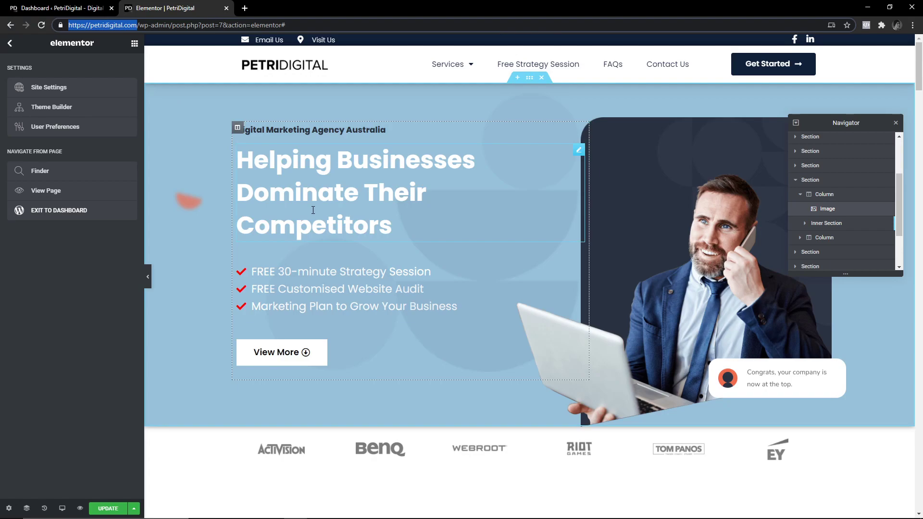
{"action": "left_click", "coordinate": [10, 43]}
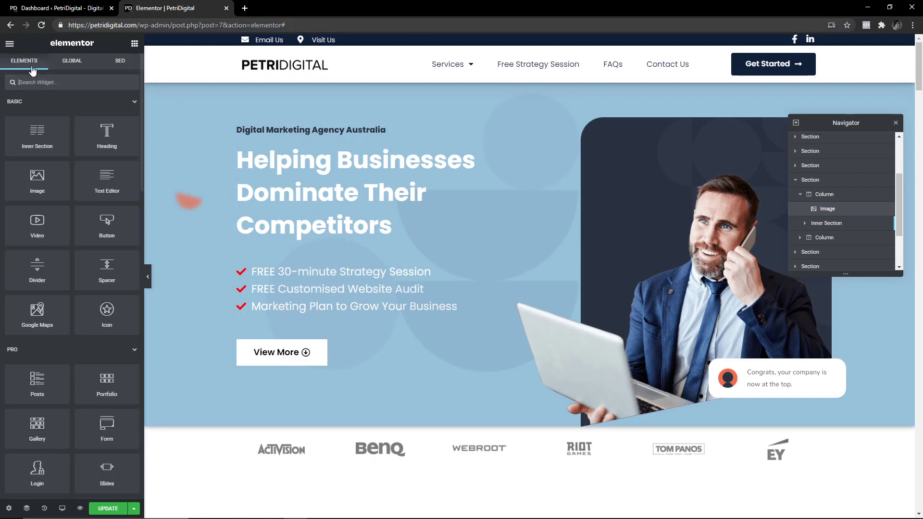
{"action": "left_click", "coordinate": [10, 43]}
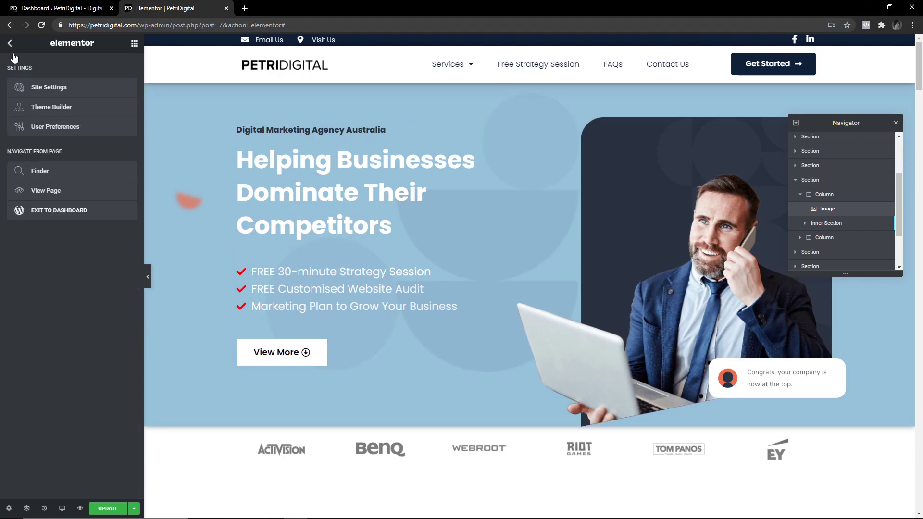
{"action": "left_click", "coordinate": [67, 211]}
{"action": "left_click", "coordinate": [507, 100]}
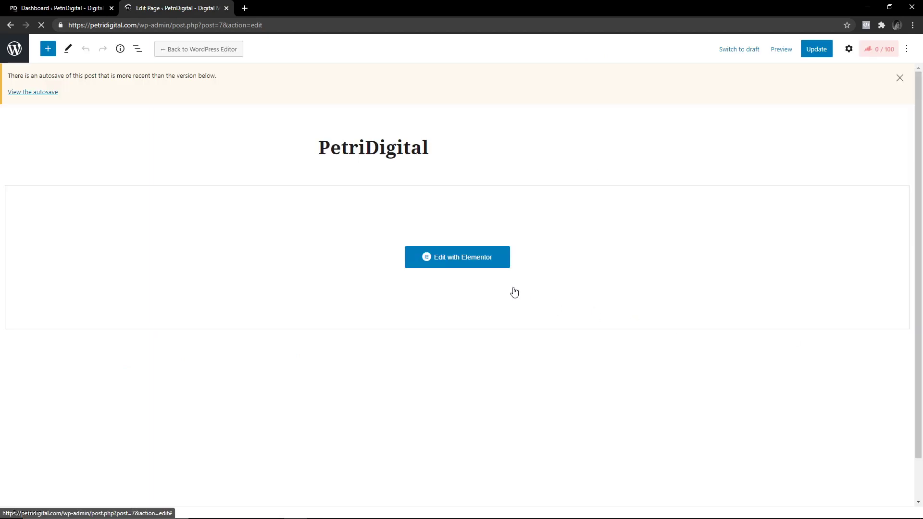
Go from the WordPress admin to the Reading settings page.
{"action": "left_click", "coordinate": [849, 49]}
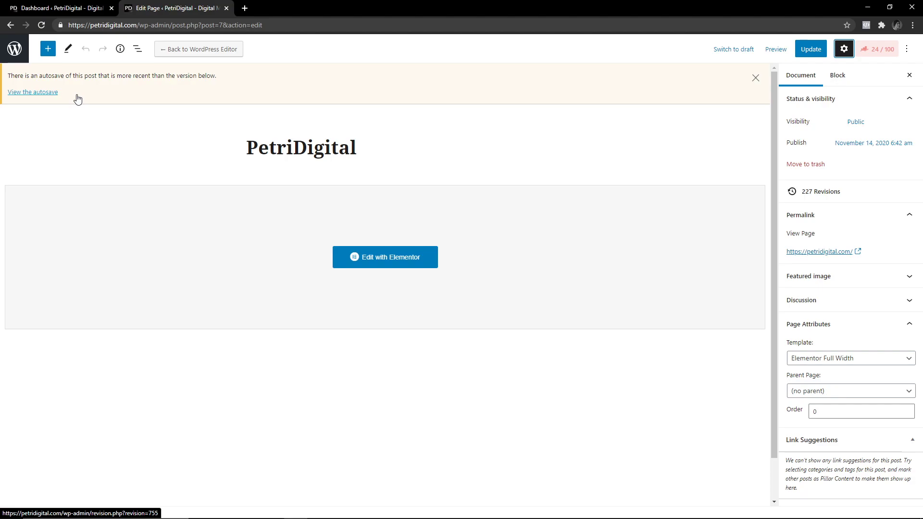
{"action": "left_click", "coordinate": [15, 48]}
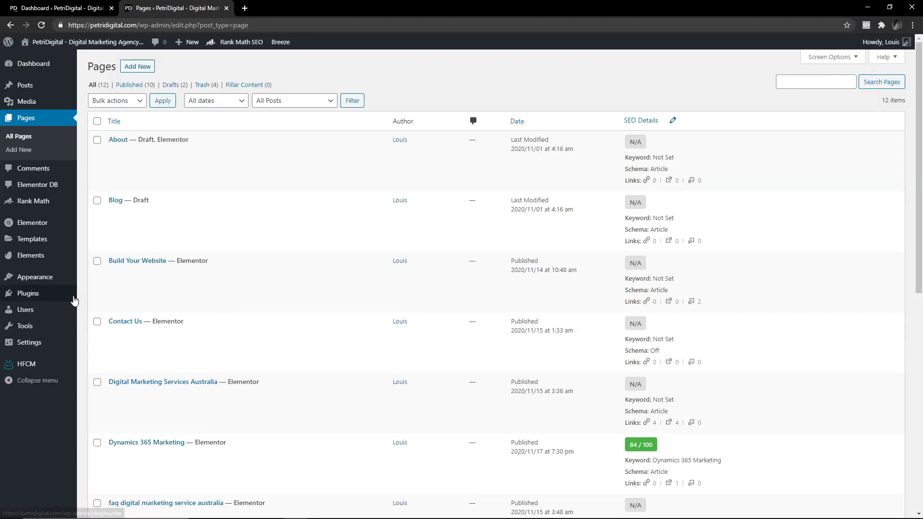
{"action": "mouse_move", "coordinate": [38, 343]}
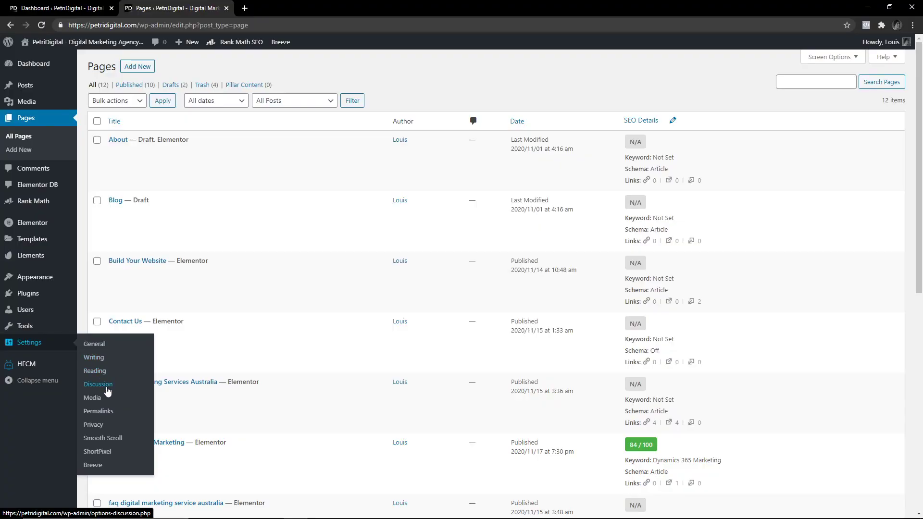
{"action": "left_click", "coordinate": [96, 372]}
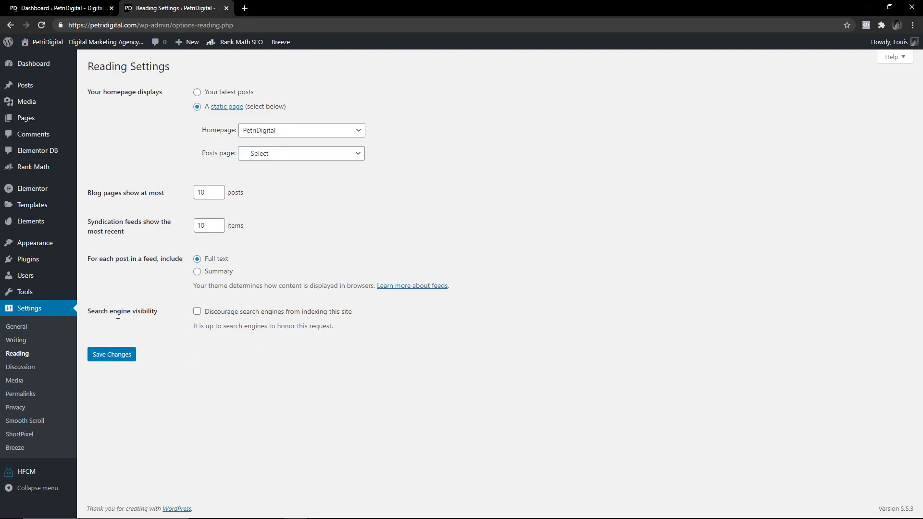
Keep PetriDigital as the static homepage in Reading settings and save the changes.
{"action": "left_click_drag", "start_coordinate": [101, 312], "coordinate": [139, 313]}
{"action": "left_click", "coordinate": [139, 313]}
{"action": "left_click", "coordinate": [301, 135]}
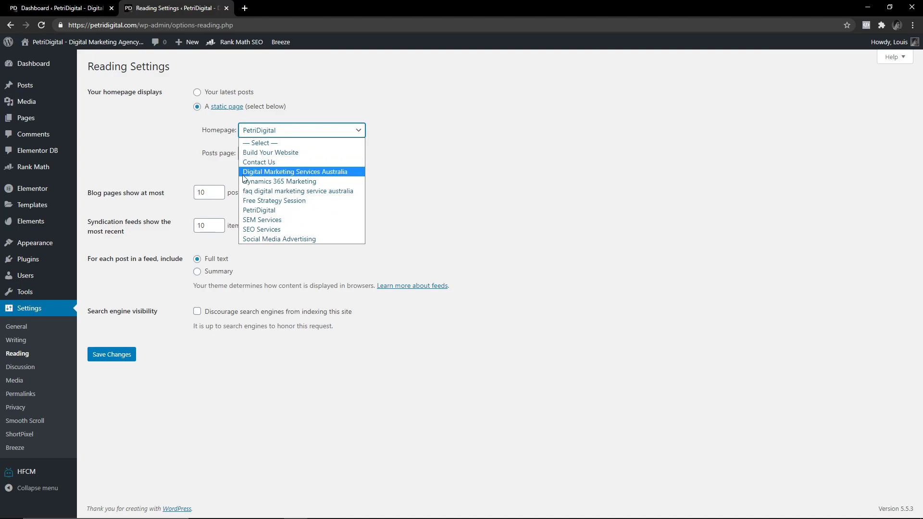
{"action": "left_click", "coordinate": [287, 212]}
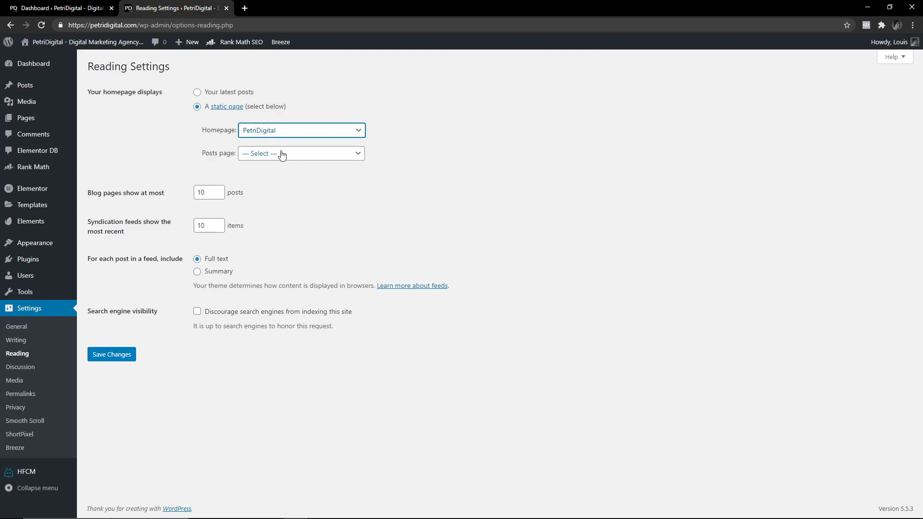
{"action": "left_click", "coordinate": [117, 359]}
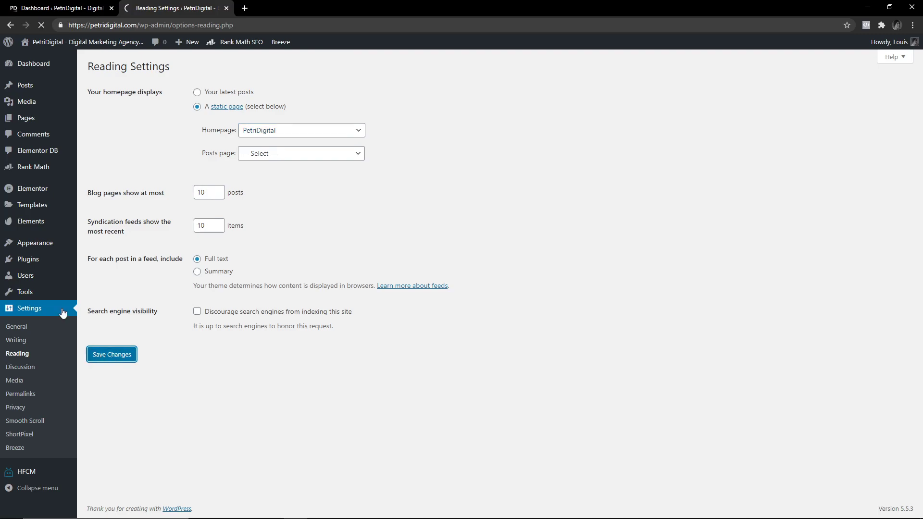
{"action": "left_click", "coordinate": [34, 264]}
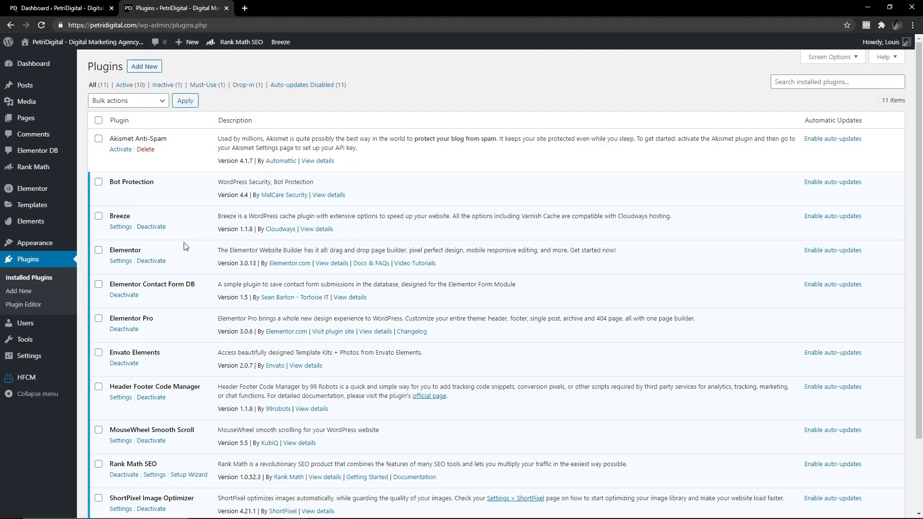
Review the installed plugins, including Elementor Contact Form DB, then open HFCM's empty snippet list.
{"action": "triple_click", "coordinate": [178, 287]}
{"action": "left_click", "coordinate": [194, 287]}
{"action": "left_click_drag", "start_coordinate": [200, 286], "coordinate": [111, 283]}
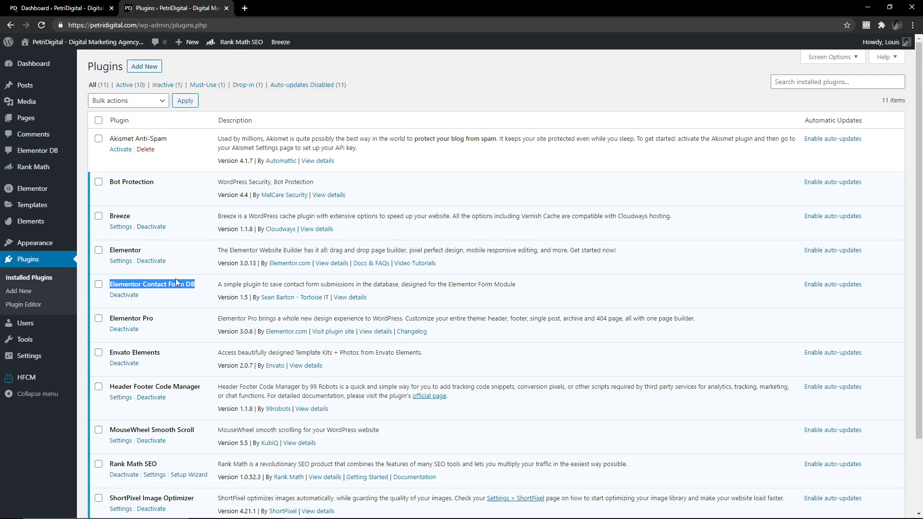
{"action": "scroll", "coordinate": [175, 278], "scroll_direction": "down", "scroll_amount": 1}
{"action": "left_click_drag", "start_coordinate": [206, 339], "coordinate": [110, 338]}
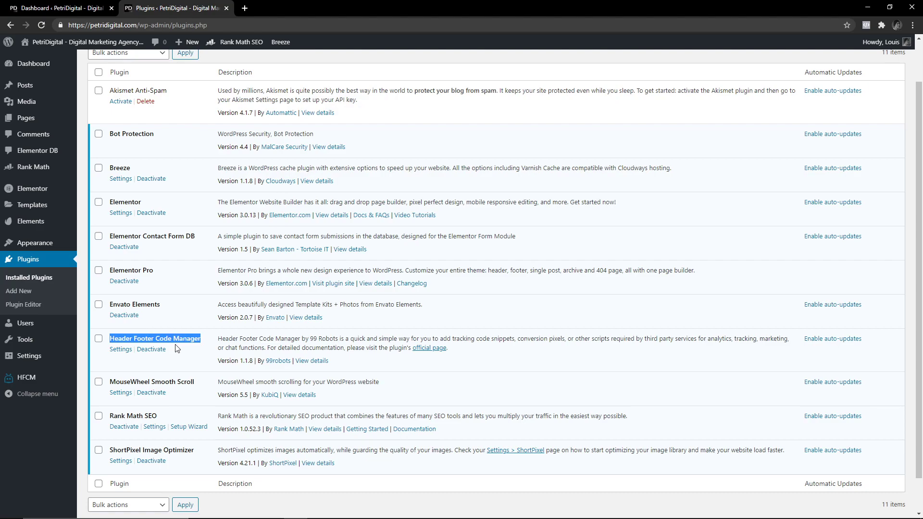
{"action": "left_click", "coordinate": [39, 376]}
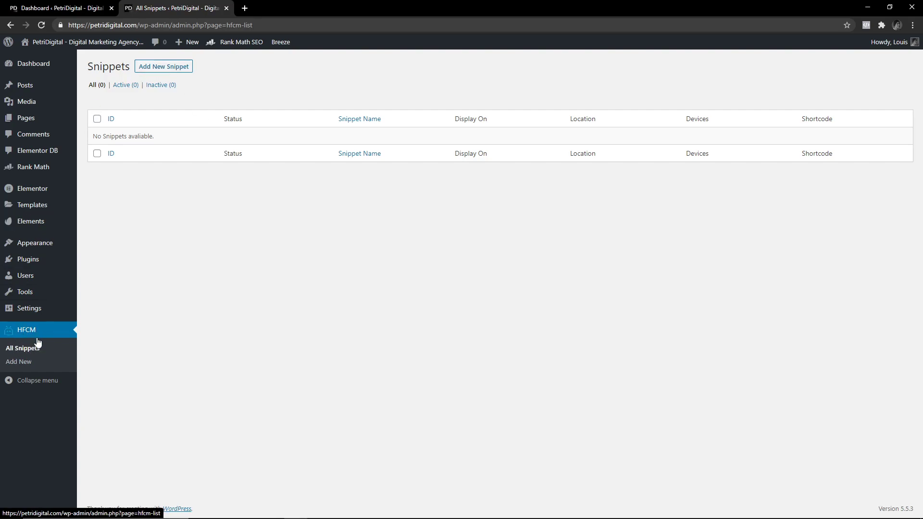
Start a new HFCM snippet with Site Wide display and the Footer location.
{"action": "left_click", "coordinate": [175, 75]}
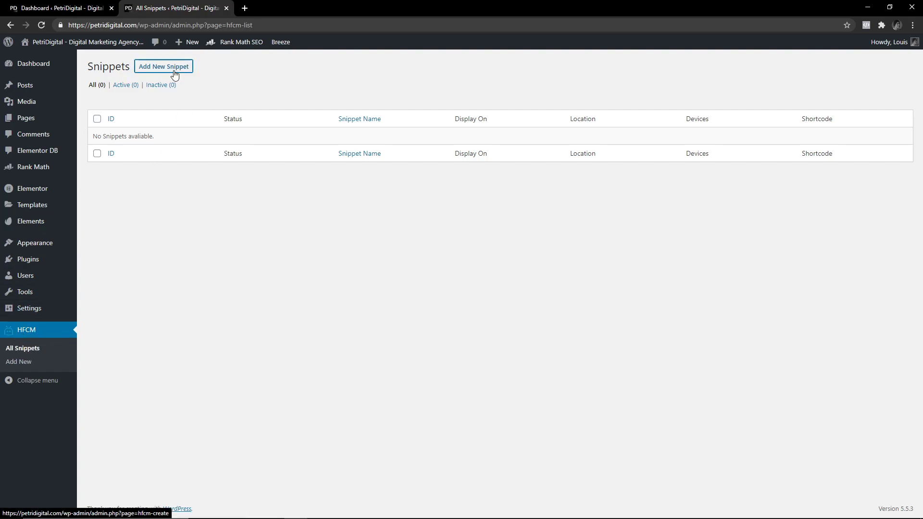
{"action": "left_click", "coordinate": [249, 124]}
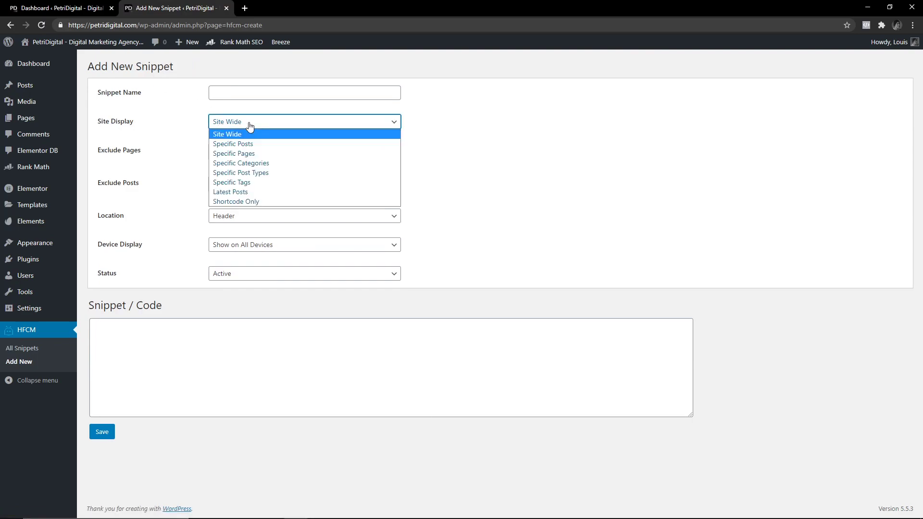
{"action": "left_click", "coordinate": [249, 126]}
{"action": "left_click", "coordinate": [255, 218]}
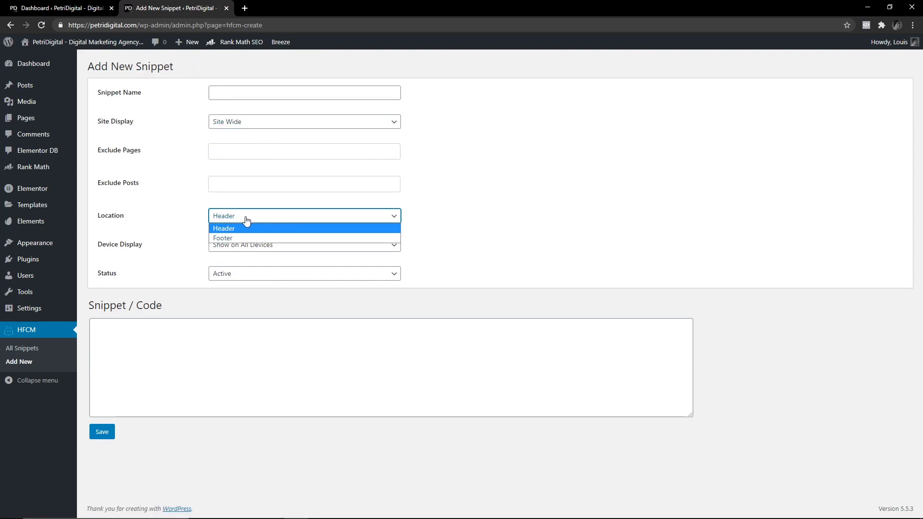
{"action": "left_click", "coordinate": [244, 221]}
{"action": "left_click", "coordinate": [243, 221]}
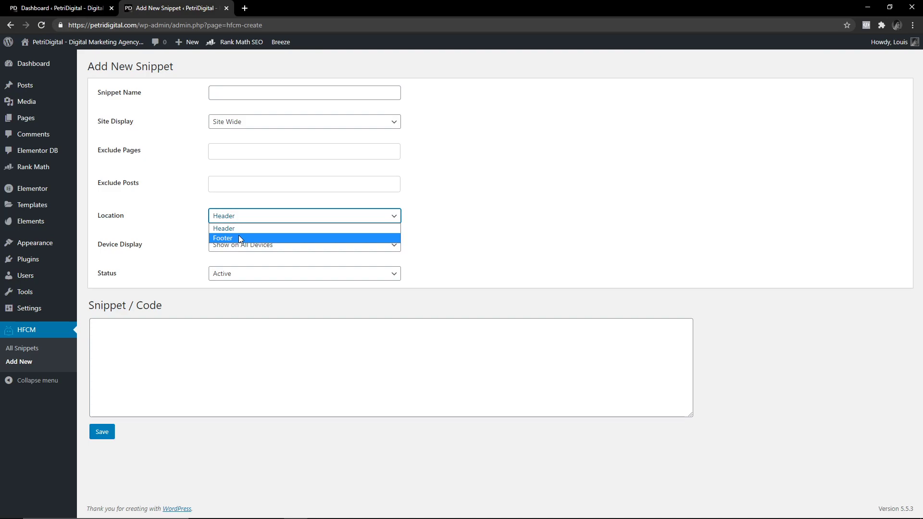
{"action": "left_click", "coordinate": [239, 238]}
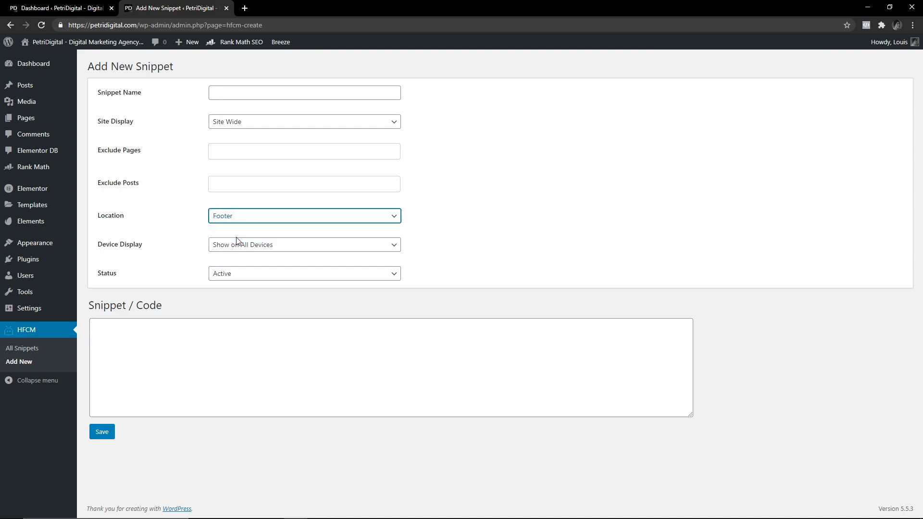
{"action": "mouse_move", "coordinate": [36, 298]}
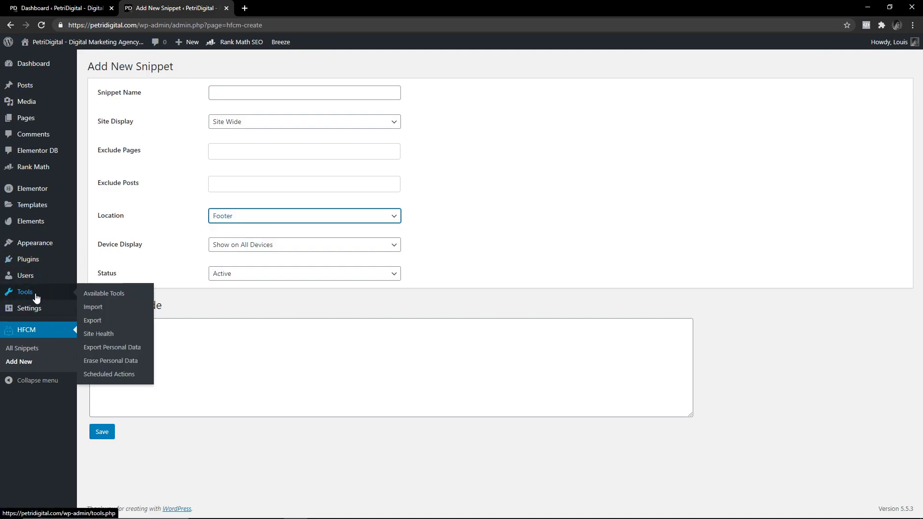
{"action": "left_click", "coordinate": [35, 261]}
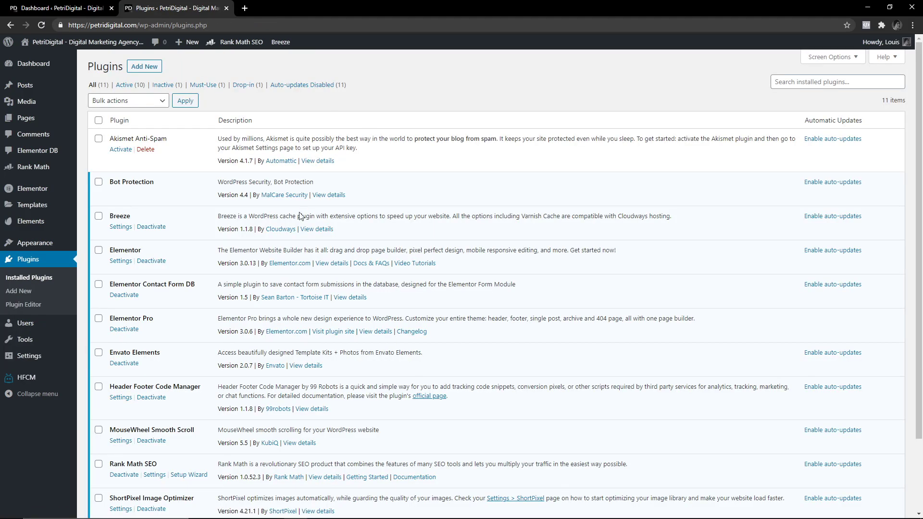
Look over the installed plugins list, noting the Rank Math SEO plugin.
{"action": "mouse_move", "coordinate": [36, 125]}
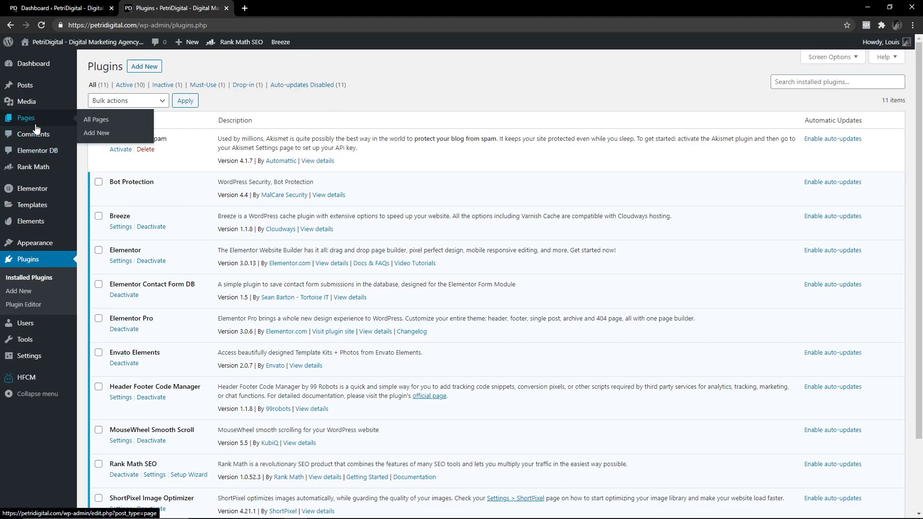
{"action": "scroll", "coordinate": [149, 394], "scroll_direction": "down", "scroll_amount": 3}
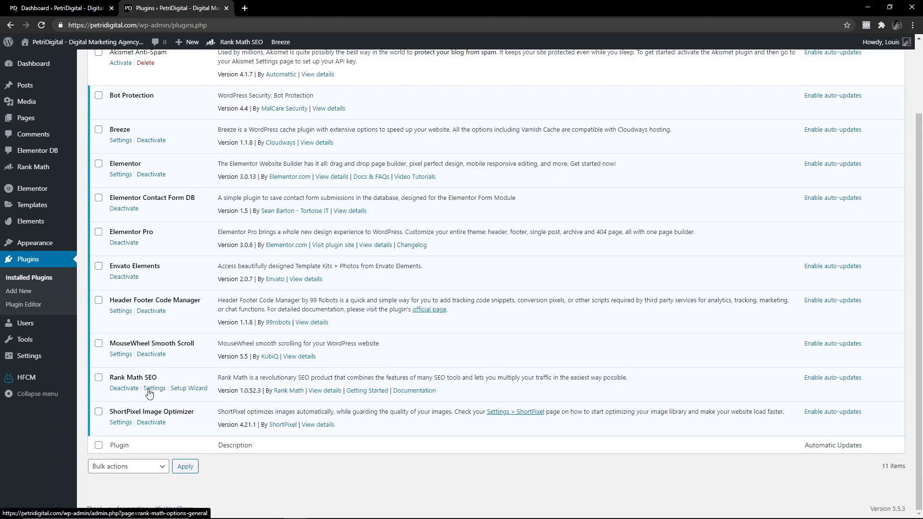
{"action": "triple_click", "coordinate": [138, 380]}
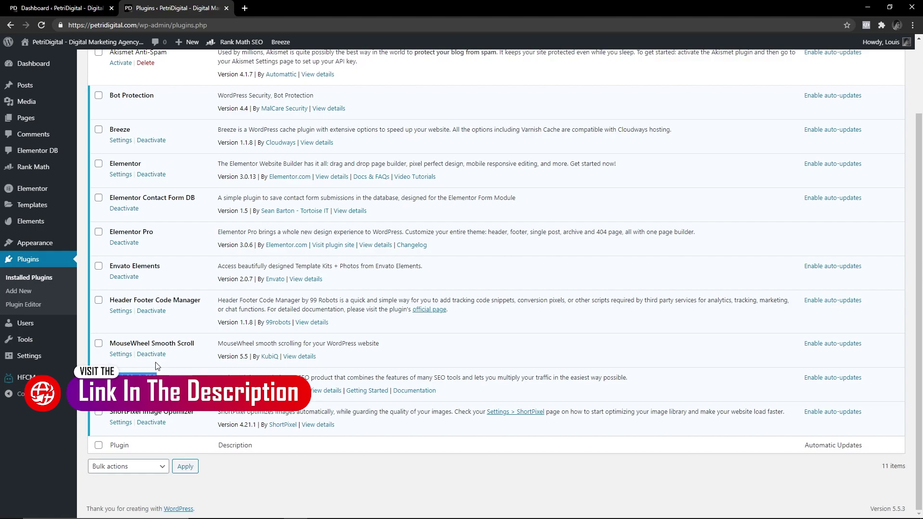
{"action": "scroll", "coordinate": [144, 373], "scroll_direction": "up", "scroll_amount": 2}
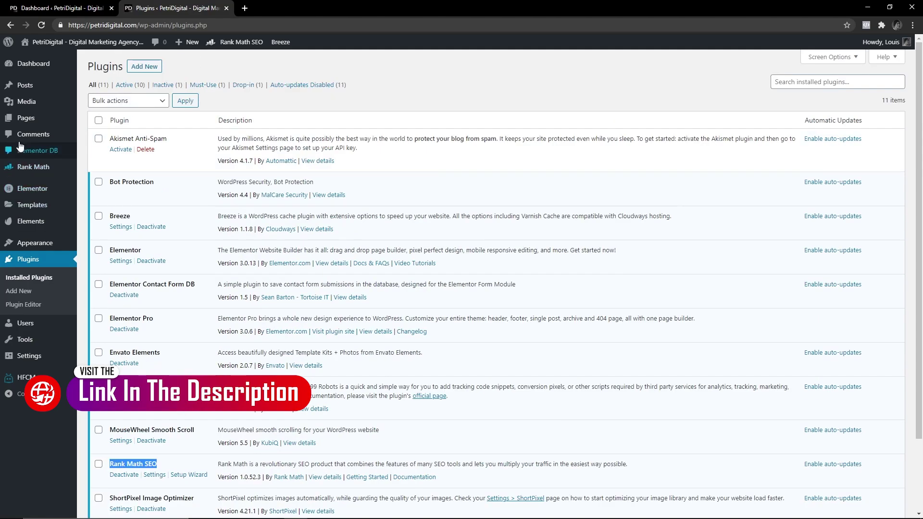
Scan the 12 site pages' SEO details, then open Dynamics 365 Marketing for editing.
{"action": "left_click", "coordinate": [32, 121]}
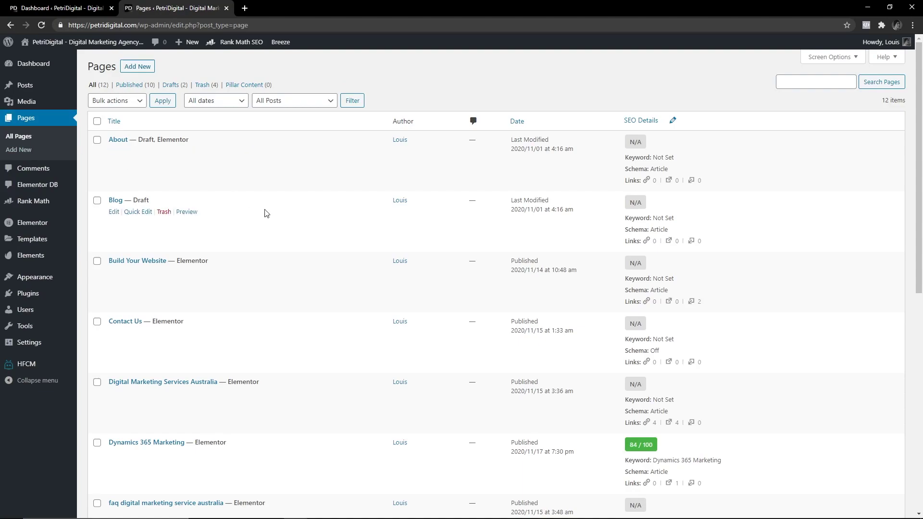
{"action": "scroll", "coordinate": [262, 219], "scroll_direction": "down", "scroll_amount": 2}
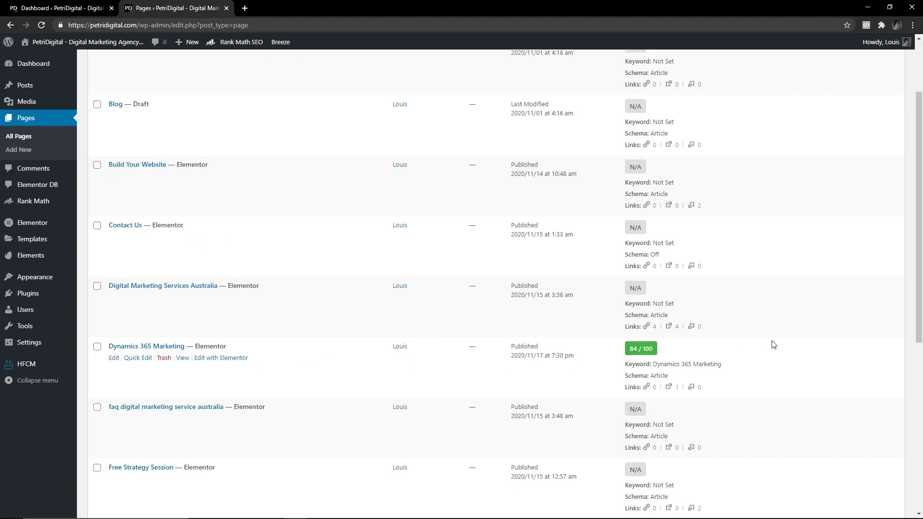
{"action": "scroll", "coordinate": [702, 354], "scroll_direction": "up", "scroll_amount": 2}
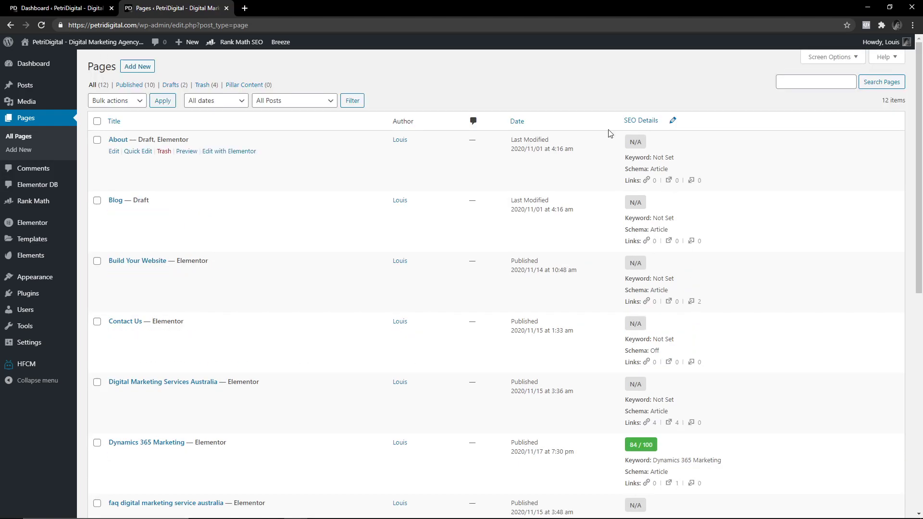
{"action": "scroll", "coordinate": [709, 289], "scroll_direction": "down", "scroll_amount": 1}
{"action": "scroll", "coordinate": [722, 313], "scroll_direction": "down", "scroll_amount": 8}
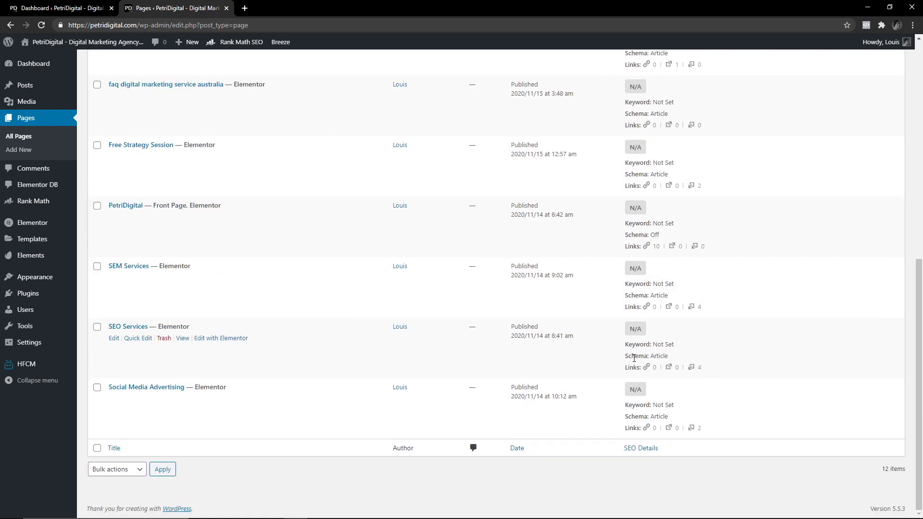
{"action": "scroll", "coordinate": [634, 357], "scroll_direction": "up", "scroll_amount": 3}
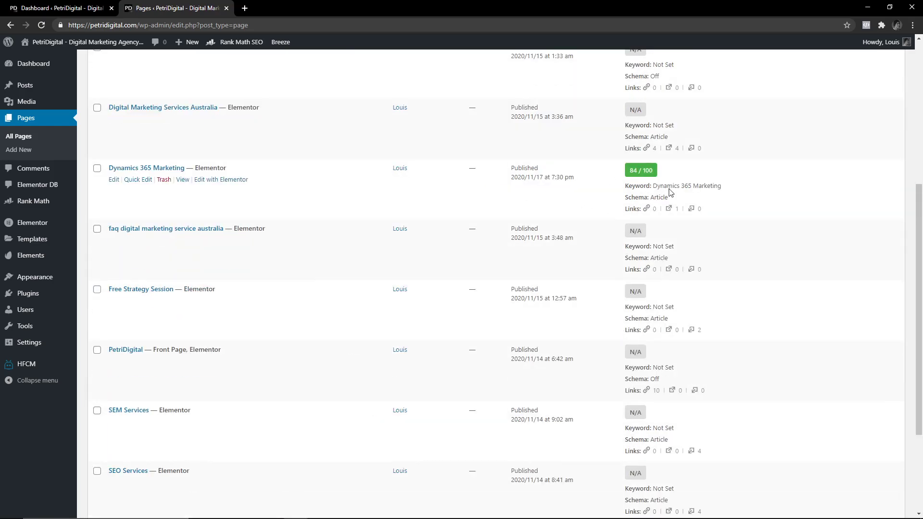
{"action": "scroll", "coordinate": [631, 214], "scroll_direction": "up", "scroll_amount": 5}
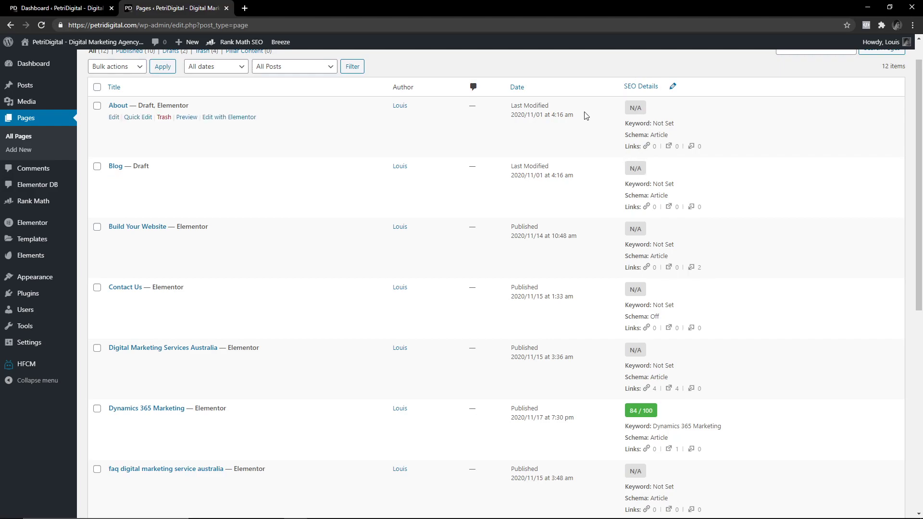
{"action": "scroll", "coordinate": [603, 291], "scroll_direction": "down", "scroll_amount": 2}
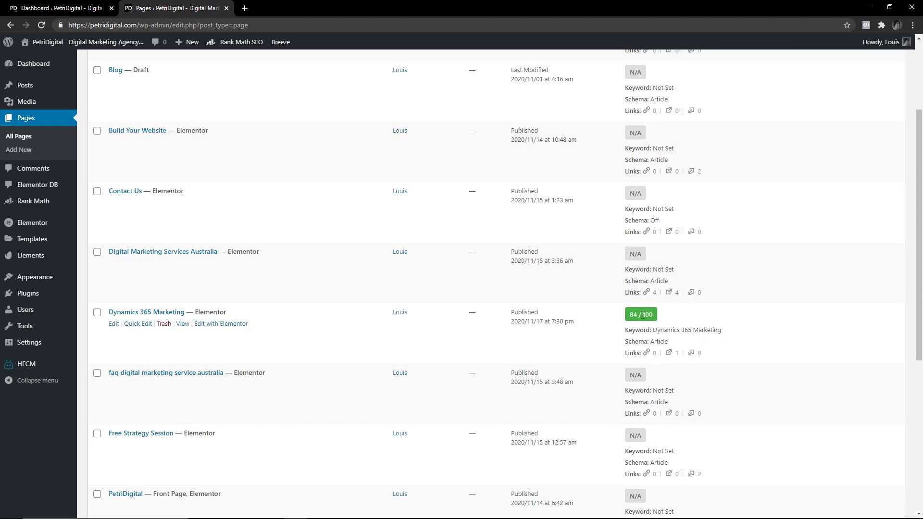
{"action": "left_click", "coordinate": [114, 325]}
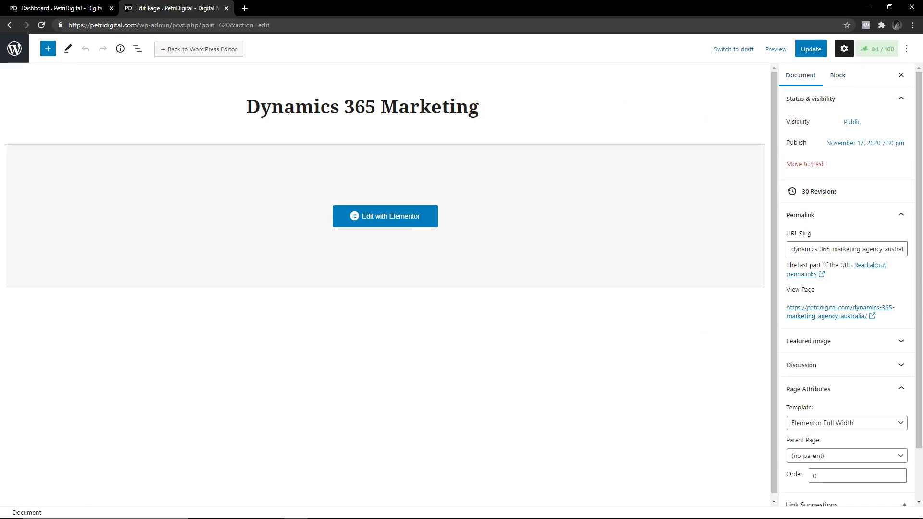
Collapse the page's status, permalink and attributes settings and show the Rank Math panel.
{"action": "left_click", "coordinate": [839, 98]}
{"action": "left_click", "coordinate": [882, 145]}
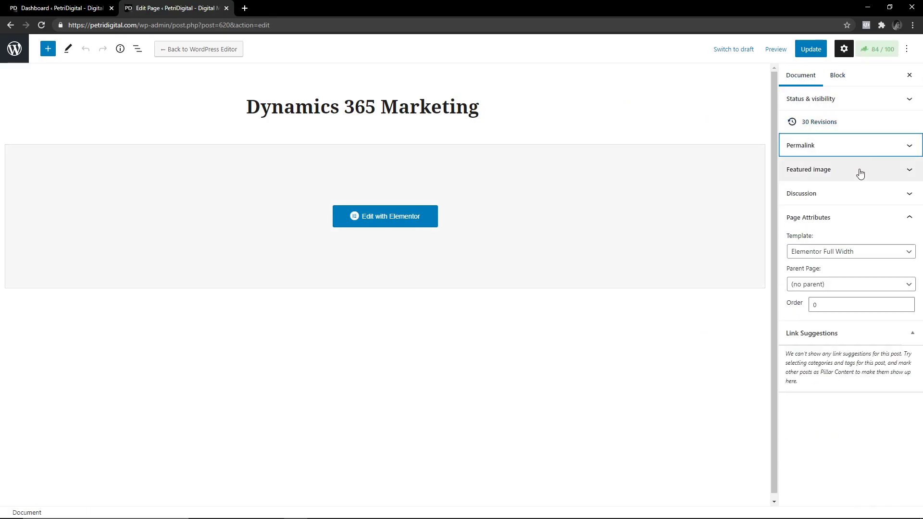
{"action": "left_click", "coordinate": [852, 219]}
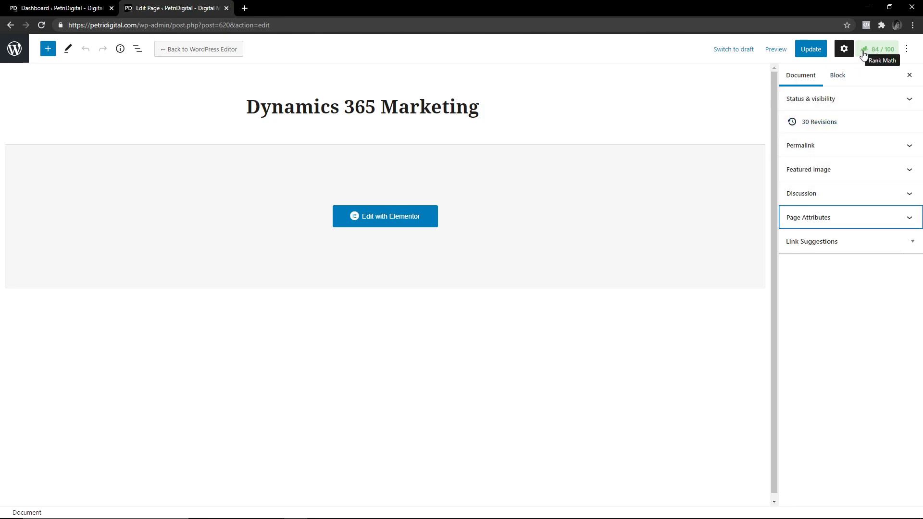
{"action": "left_click", "coordinate": [878, 53]}
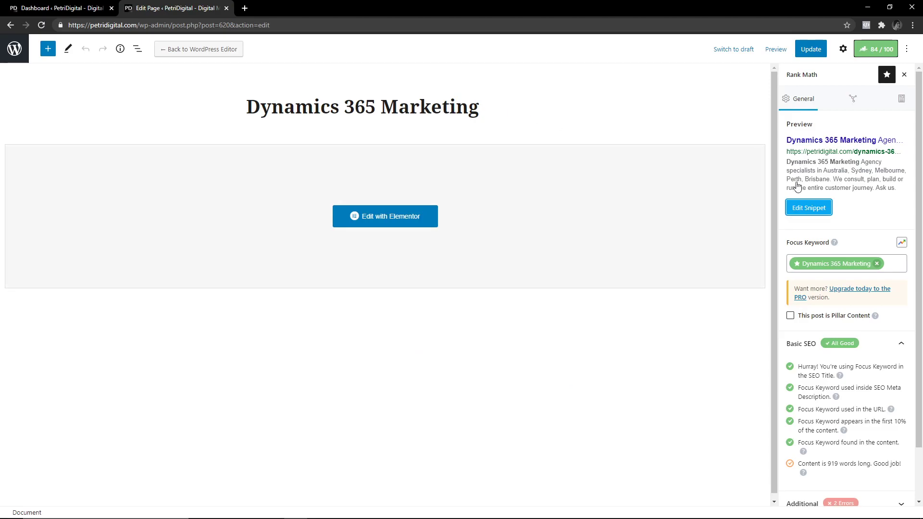
Open the Rank Math snippet editor and preview the Social tab before returning to General.
{"action": "left_click", "coordinate": [809, 209]}
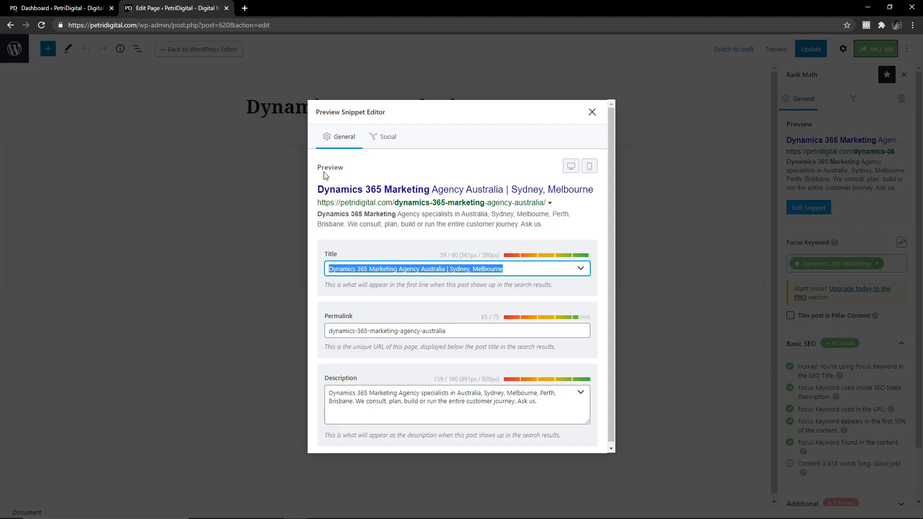
{"action": "left_click", "coordinate": [387, 138]}
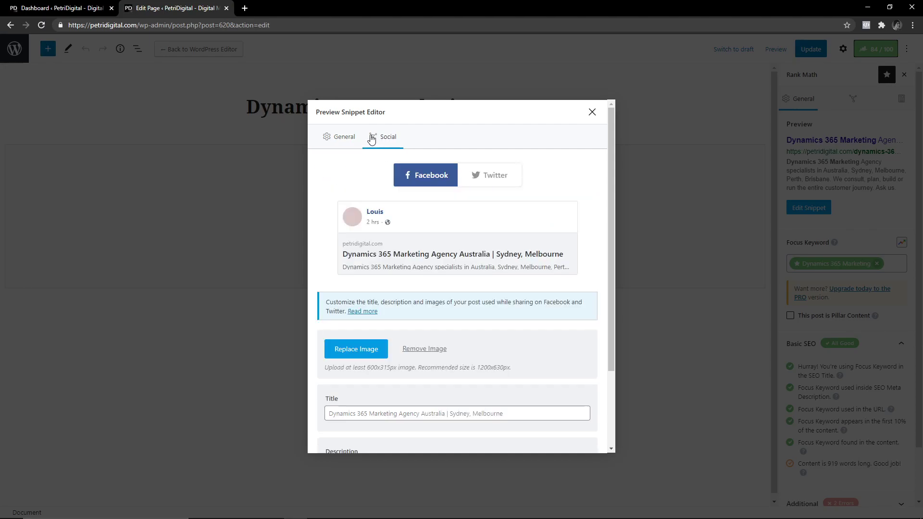
{"action": "scroll", "coordinate": [463, 272], "scroll_direction": "down", "scroll_amount": 3}
{"action": "scroll", "coordinate": [451, 280], "scroll_direction": "up", "scroll_amount": 3}
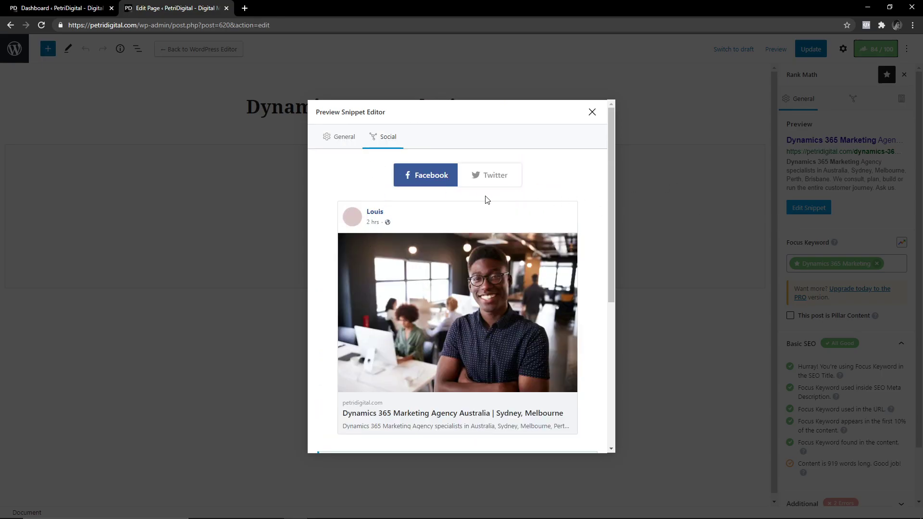
{"action": "left_click", "coordinate": [348, 139]}
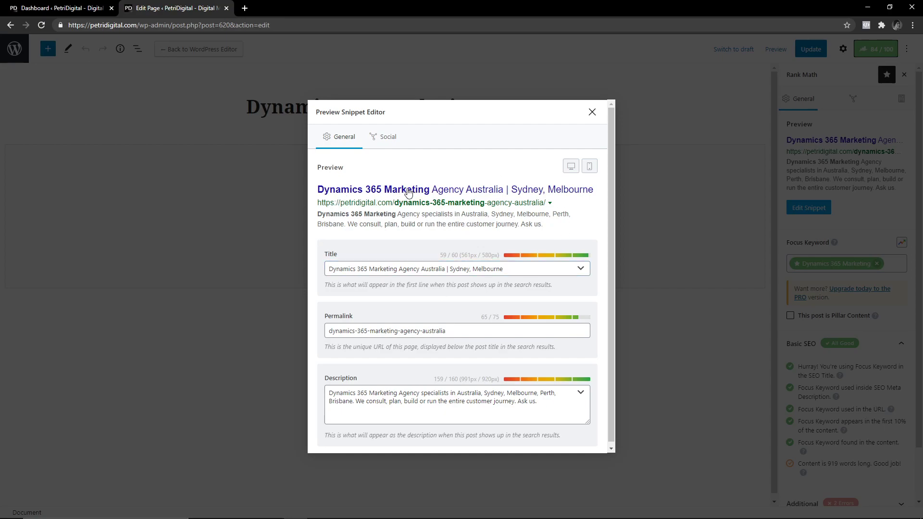
Inspect the SEO title and meta description, then close the snippet editor.
{"action": "triple_click", "coordinate": [397, 268]}
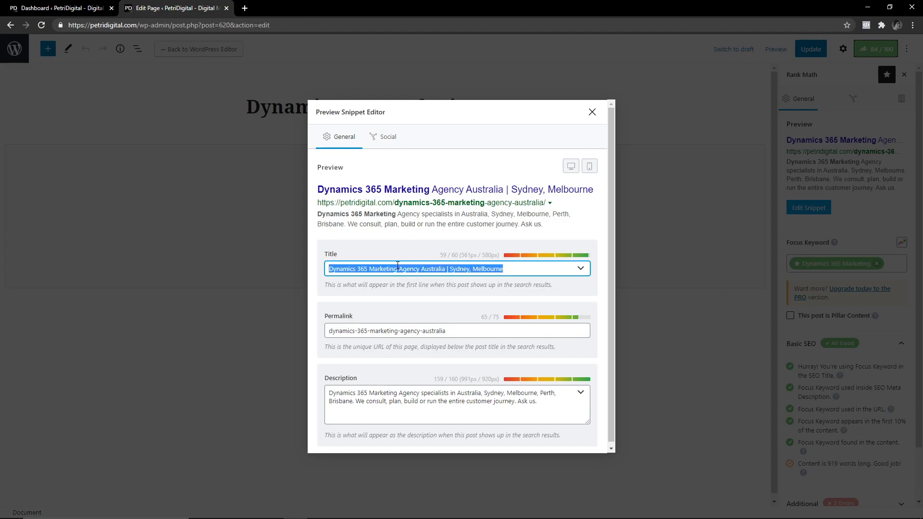
{"action": "left_click", "coordinate": [397, 268]}
{"action": "double_click", "coordinate": [398, 268]}
{"action": "triple_click", "coordinate": [397, 268]}
{"action": "left_click", "coordinate": [445, 268]}
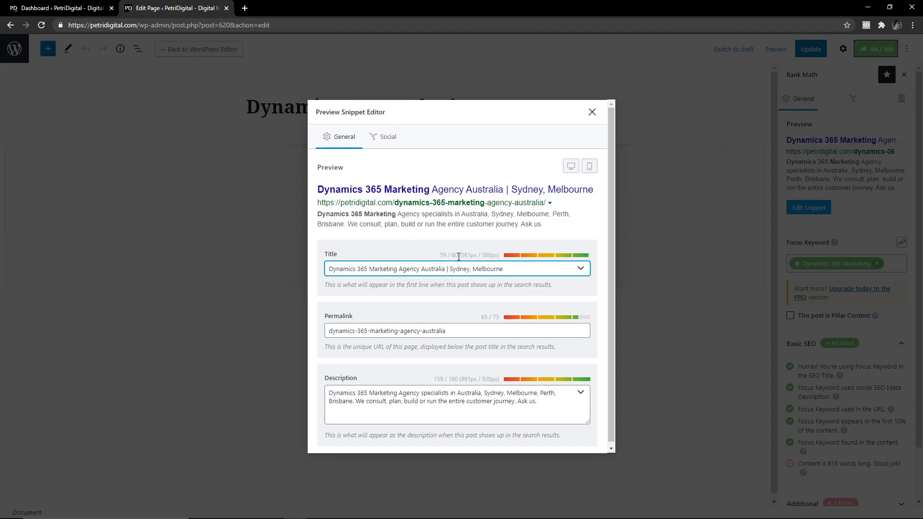
{"action": "left_click", "coordinate": [458, 269]}
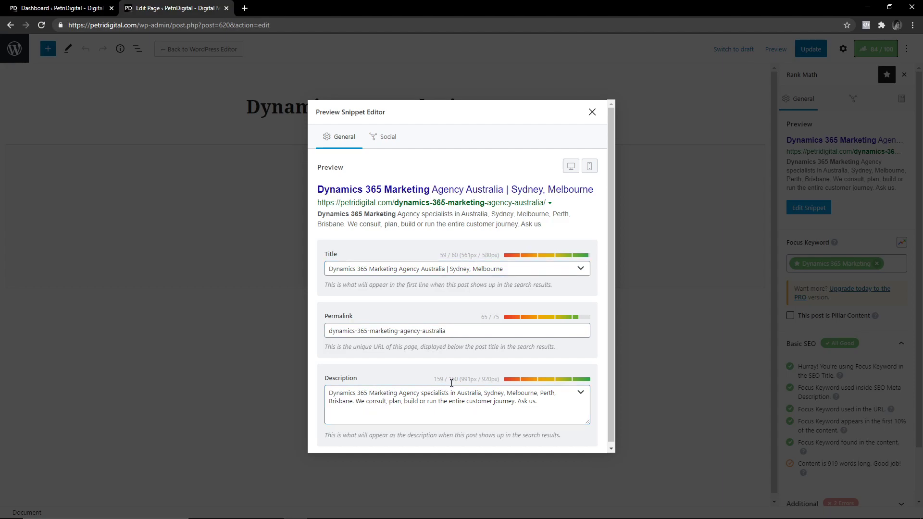
{"action": "left_click", "coordinate": [541, 403]}
{"action": "key", "text": "ctrl+a"}
{"action": "left_click", "coordinate": [535, 226]}
{"action": "scroll", "coordinate": [381, 346], "scroll_direction": "down", "scroll_amount": 1}
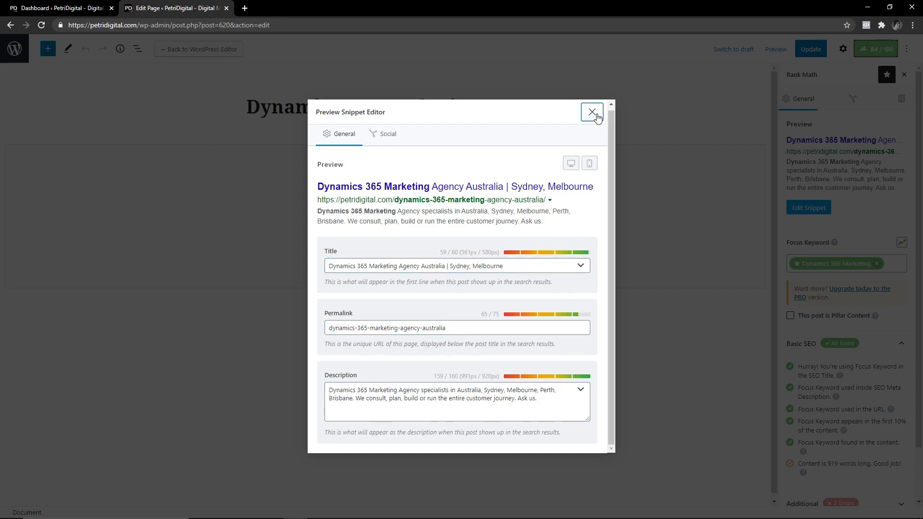
{"action": "left_click", "coordinate": [593, 113]}
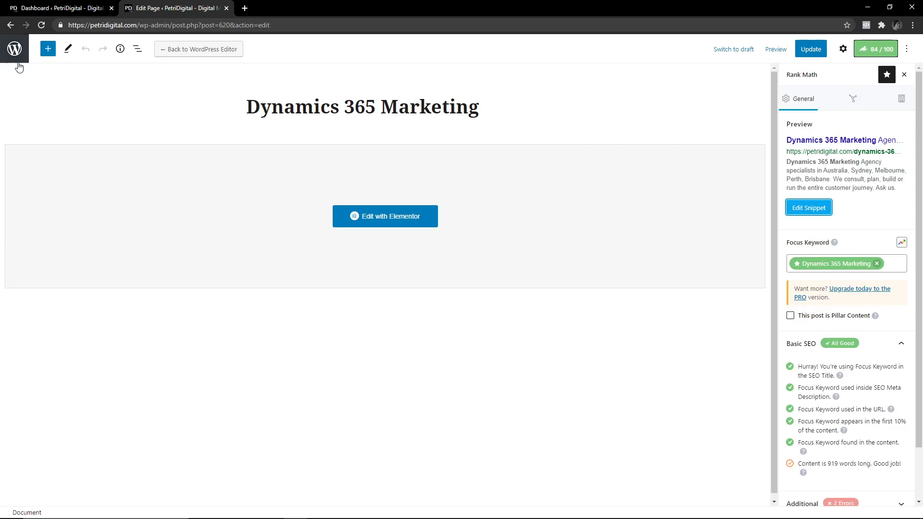
{"action": "scroll", "coordinate": [827, 312], "scroll_direction": "down", "scroll_amount": 2}
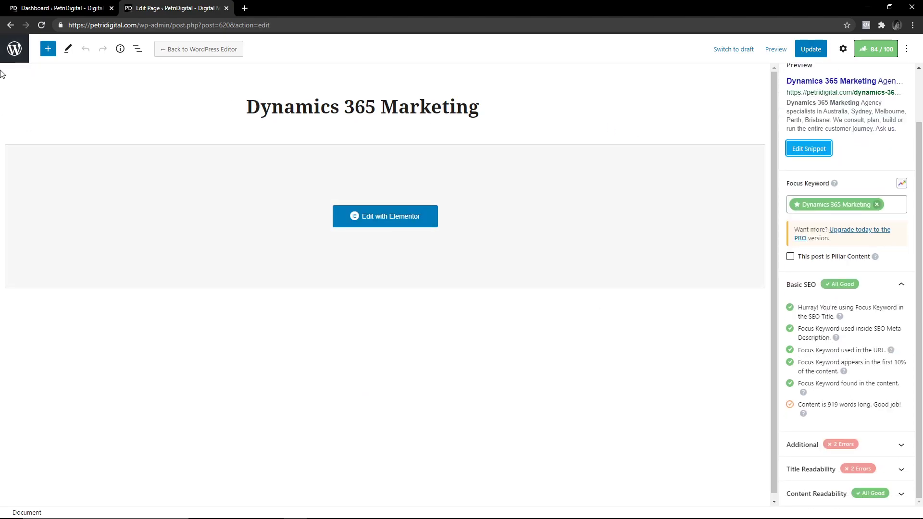
Return to admin and open the ShortPixel plugin's settings from the installed plugins list.
{"action": "left_click", "coordinate": [10, 54]}
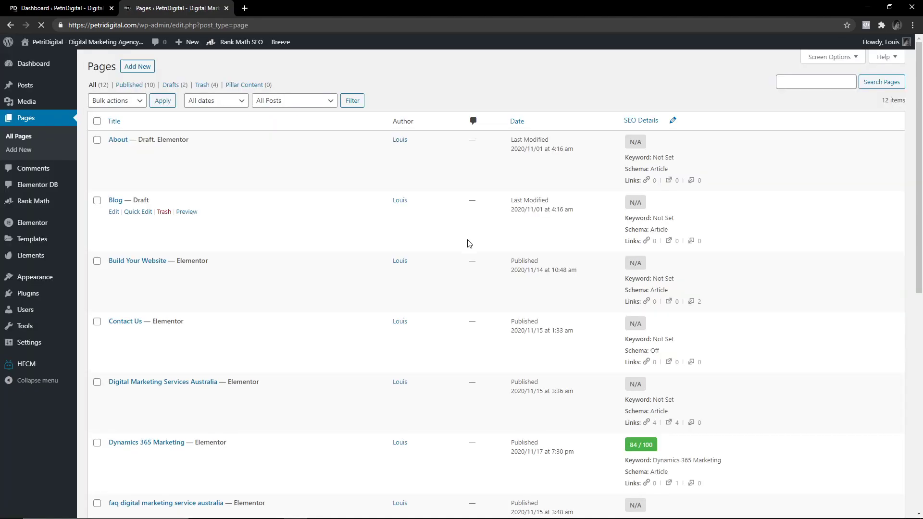
{"action": "scroll", "coordinate": [469, 244], "scroll_direction": "down", "scroll_amount": 9}
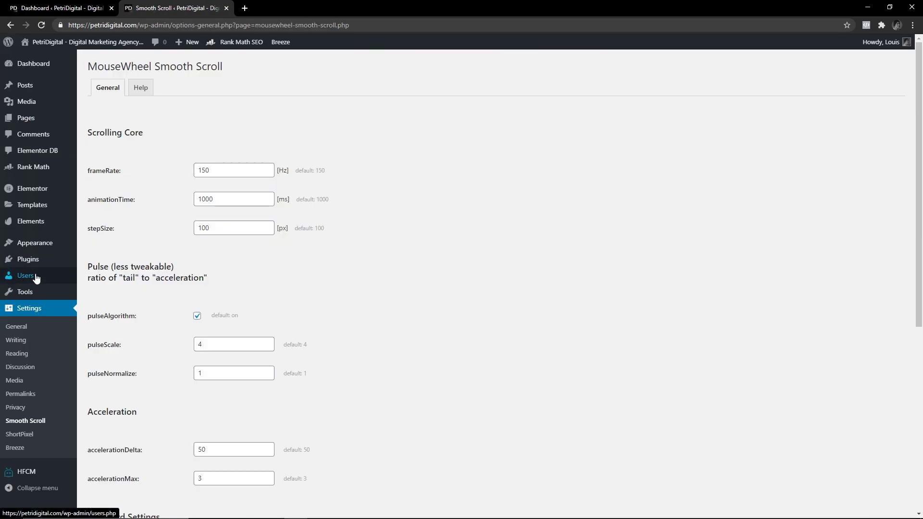
{"action": "left_click", "coordinate": [37, 261]}
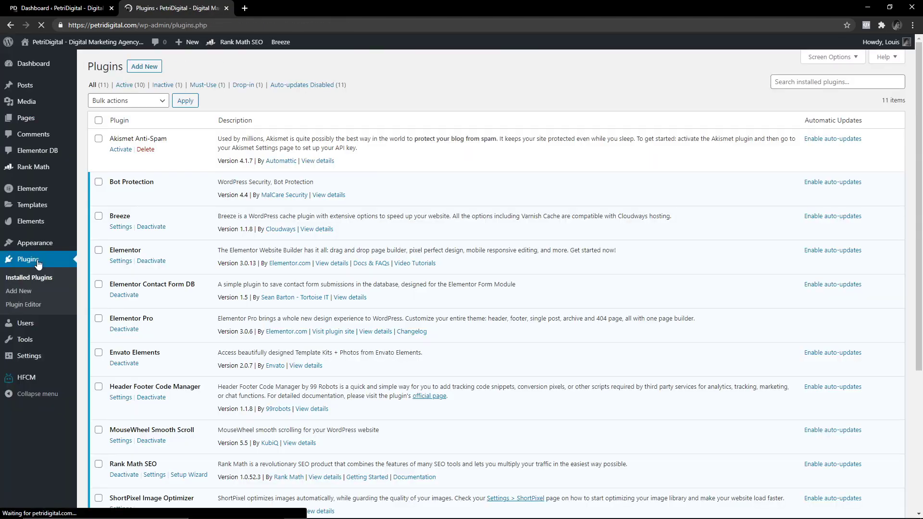
{"action": "scroll", "coordinate": [178, 361], "scroll_direction": "down", "scroll_amount": 2}
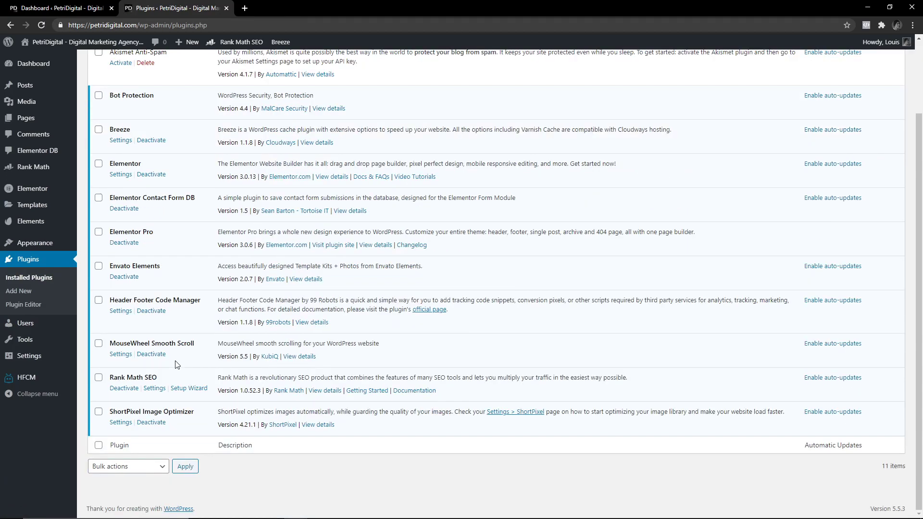
{"action": "left_click_drag", "start_coordinate": [127, 410], "coordinate": [165, 411]}
{"action": "left_click", "coordinate": [127, 410]}
{"action": "double_click", "coordinate": [124, 409]}
{"action": "left_click", "coordinate": [120, 423]}
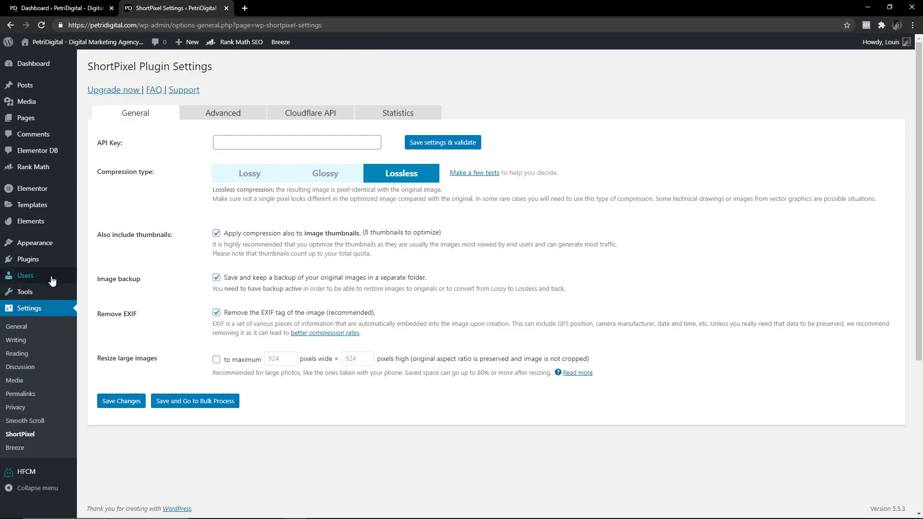
Scan the plugins and pages lists again, then view the live PetriDigital homepage.
{"action": "left_click", "coordinate": [23, 260]}
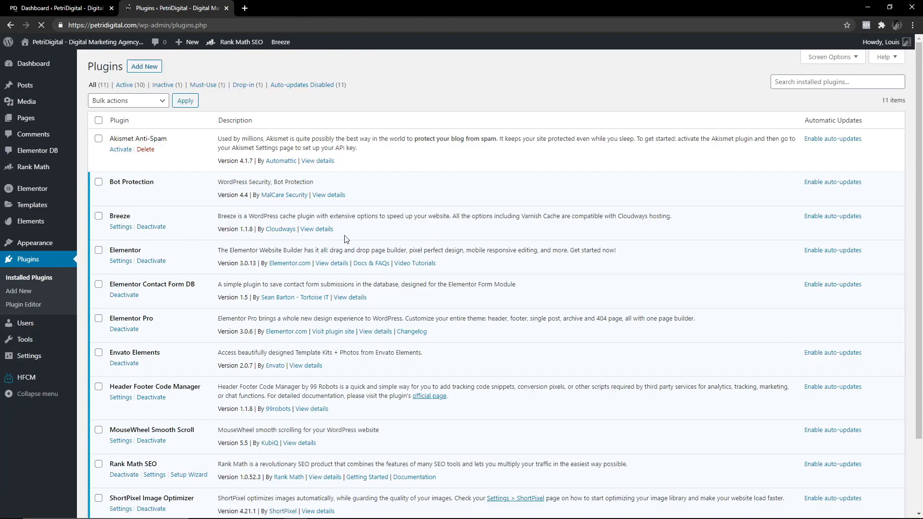
{"action": "scroll", "coordinate": [295, 239], "scroll_direction": "down", "scroll_amount": 1}
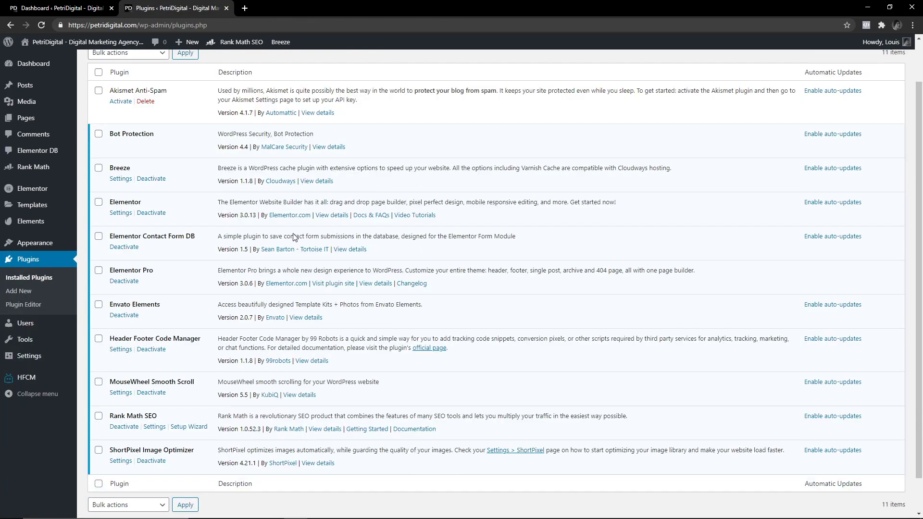
{"action": "scroll", "coordinate": [86, 195], "scroll_direction": "up", "scroll_amount": 1}
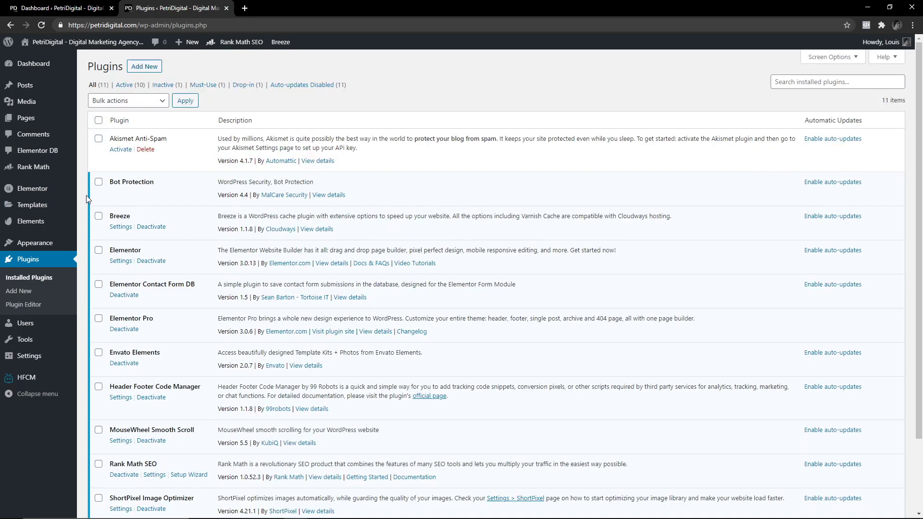
{"action": "left_click", "coordinate": [48, 117]}
{"action": "scroll", "coordinate": [470, 228], "scroll_direction": "down", "scroll_amount": 9}
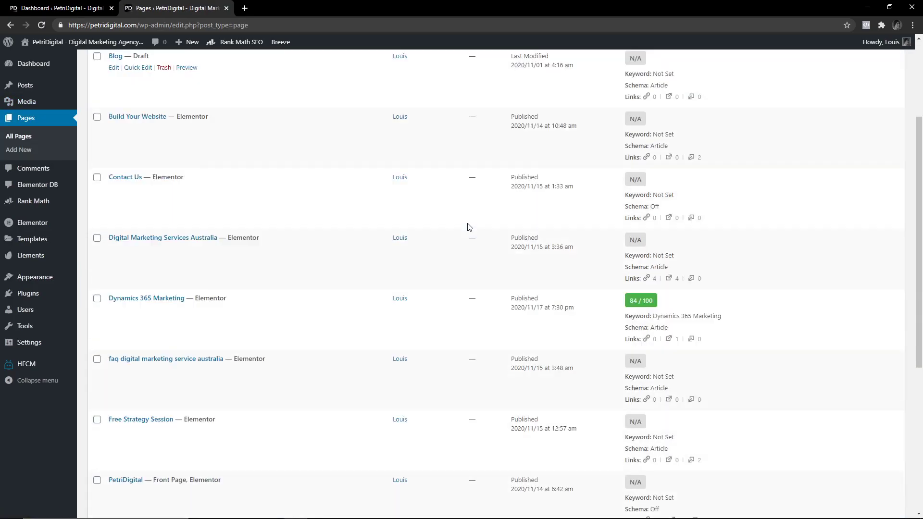
{"action": "scroll", "coordinate": [147, 257], "scroll_direction": "up", "scroll_amount": 9}
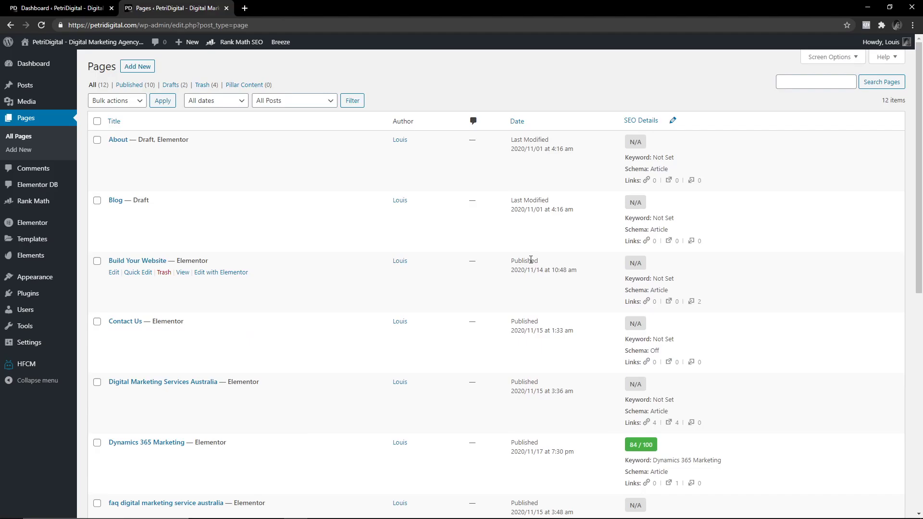
{"action": "left_click", "coordinate": [87, 41]}
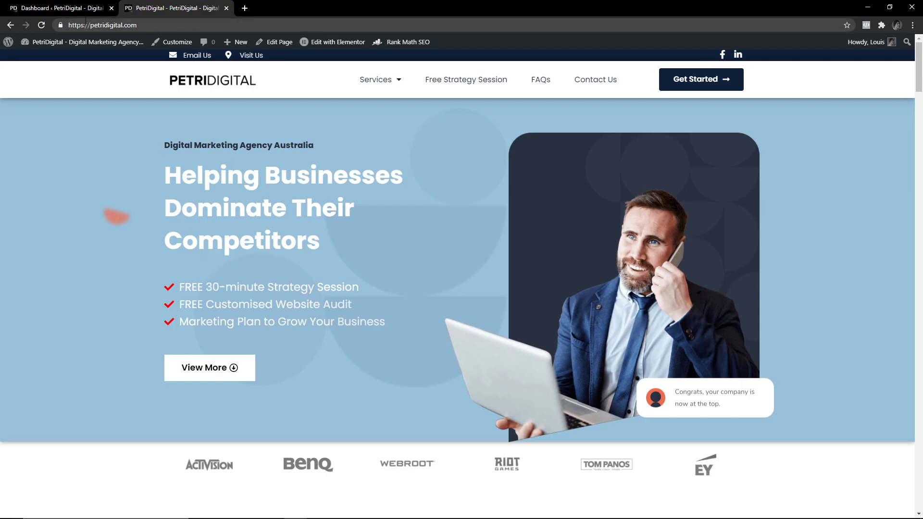
{"action": "left_click", "coordinate": [86, 25]}
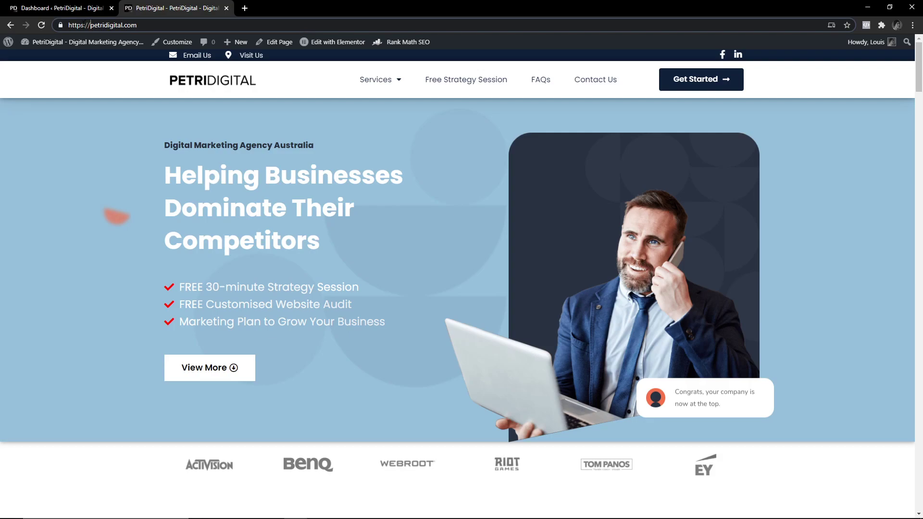
{"action": "double_click", "coordinate": [75, 25]}
{"action": "left_click", "coordinate": [72, 25]}
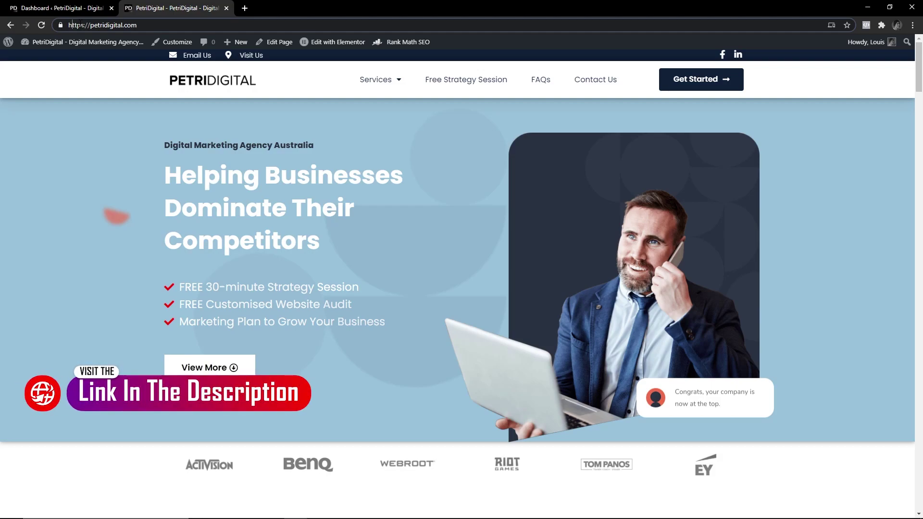
{"action": "double_click", "coordinate": [72, 25]}
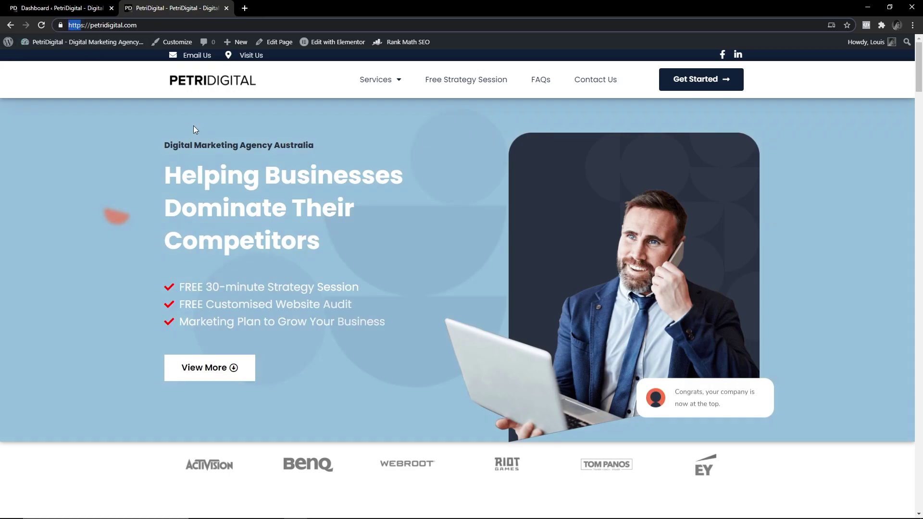
{"action": "left_click", "coordinate": [234, 155]}
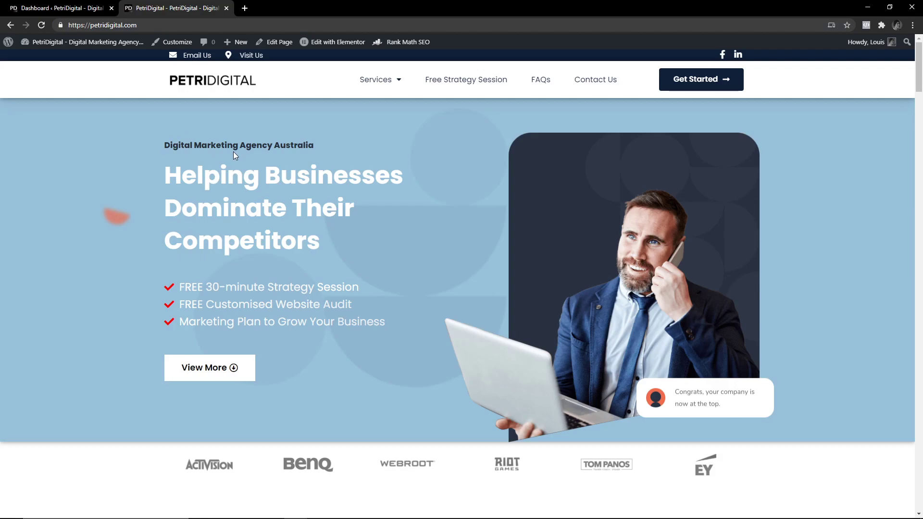
In Cloudways, confirm the Let's Encrypt certificate for petridigital.com, then open Application Settings.
{"action": "left_click", "coordinate": [245, 8]}
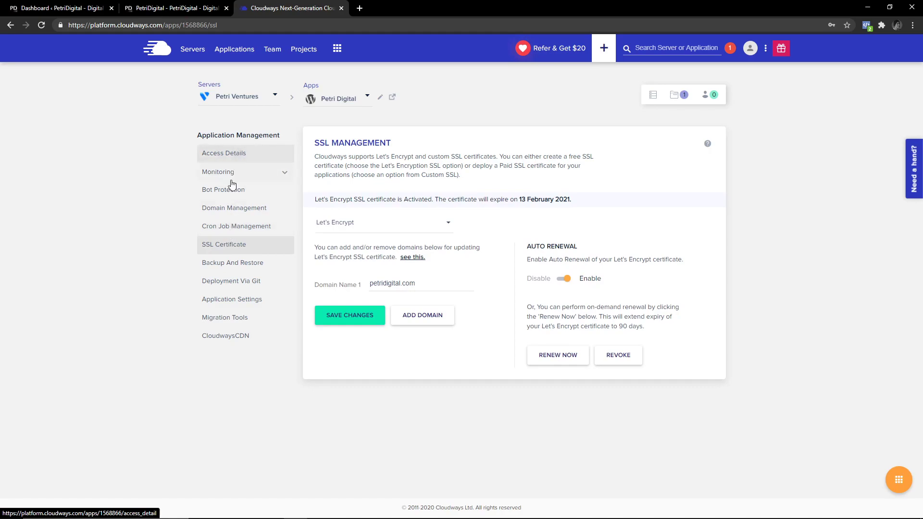
{"action": "left_click", "coordinate": [347, 226]}
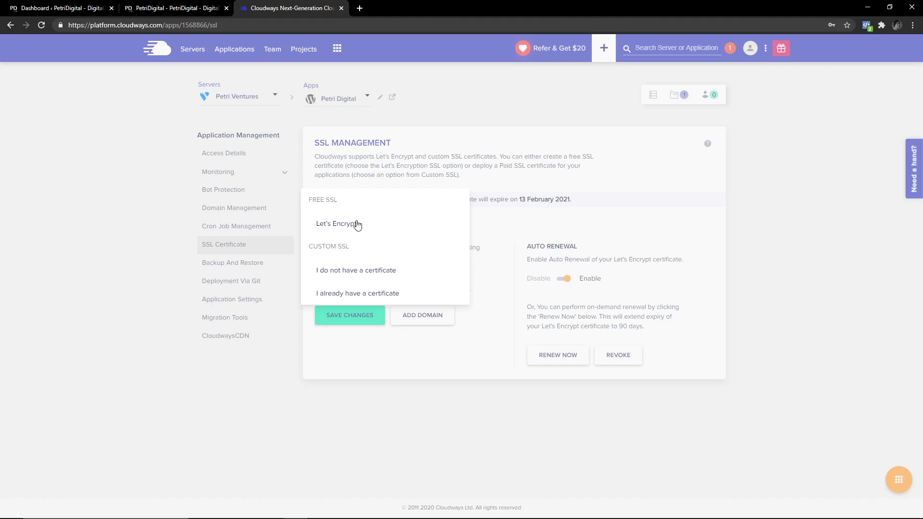
{"action": "left_click", "coordinate": [381, 168]}
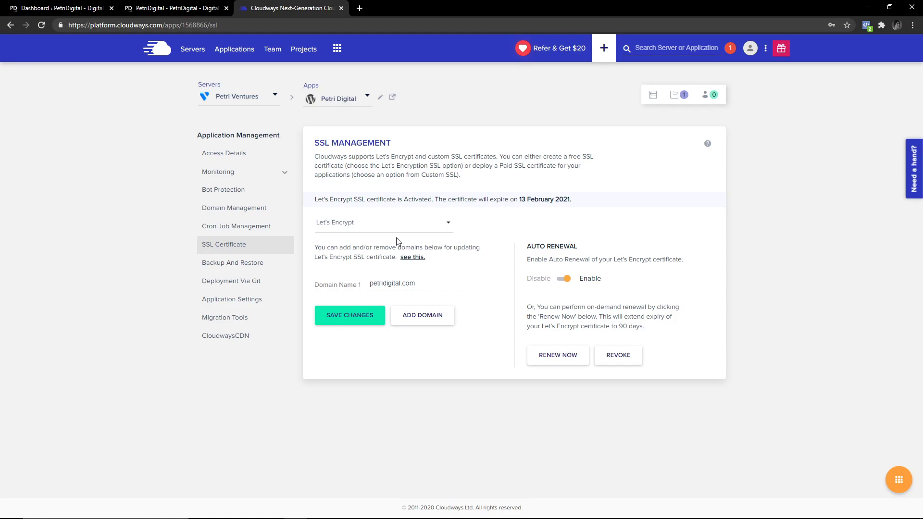
{"action": "triple_click", "coordinate": [425, 285]}
{"action": "left_click", "coordinate": [432, 284]}
{"action": "left_click", "coordinate": [264, 303]}
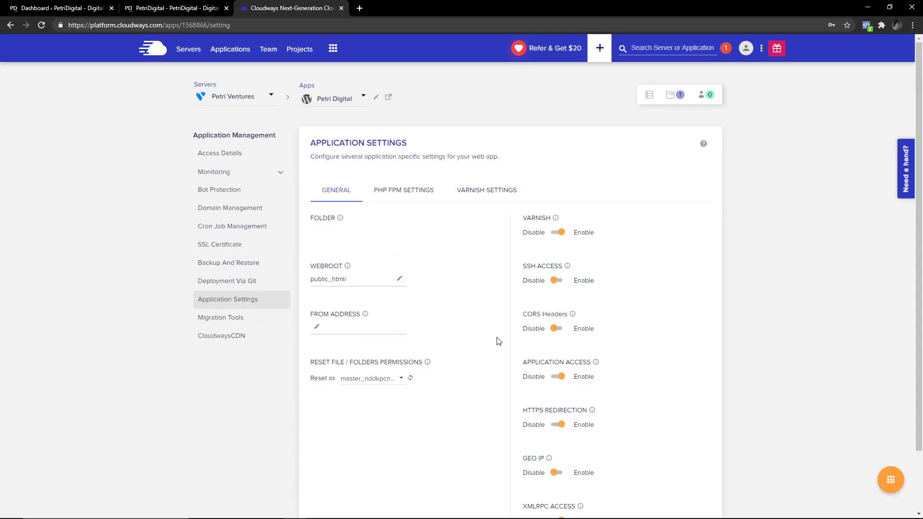
{"action": "scroll", "coordinate": [492, 342], "scroll_direction": "down", "scroll_amount": 2}
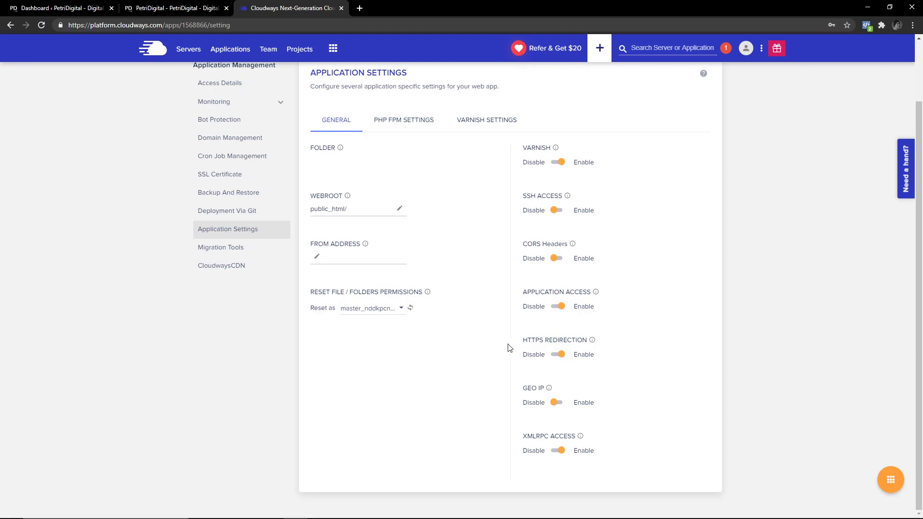
{"action": "left_click_drag", "start_coordinate": [527, 339], "coordinate": [579, 340]}
{"action": "left_click", "coordinate": [579, 340]}
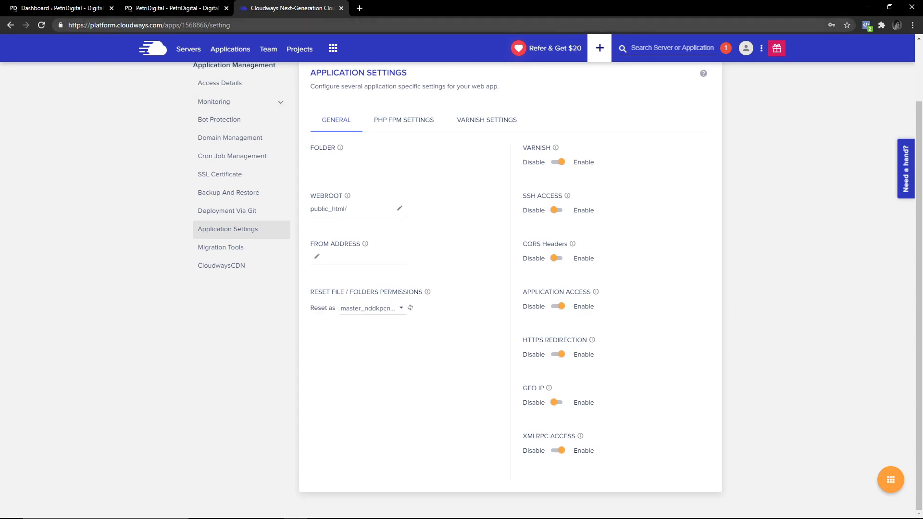
{"action": "left_click", "coordinate": [66, 9]}
{"action": "left_click", "coordinate": [82, 26]}
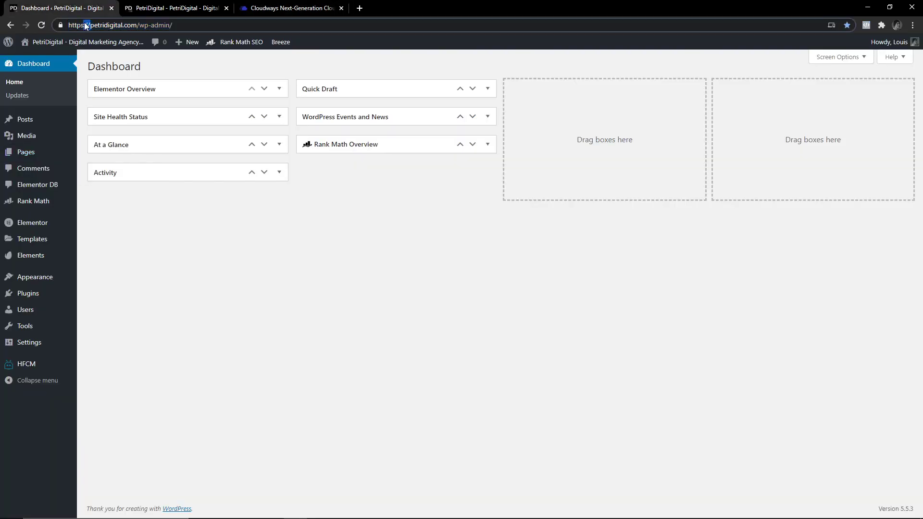
{"action": "left_click", "coordinate": [83, 26]}
{"action": "key", "text": "BackSpace"}
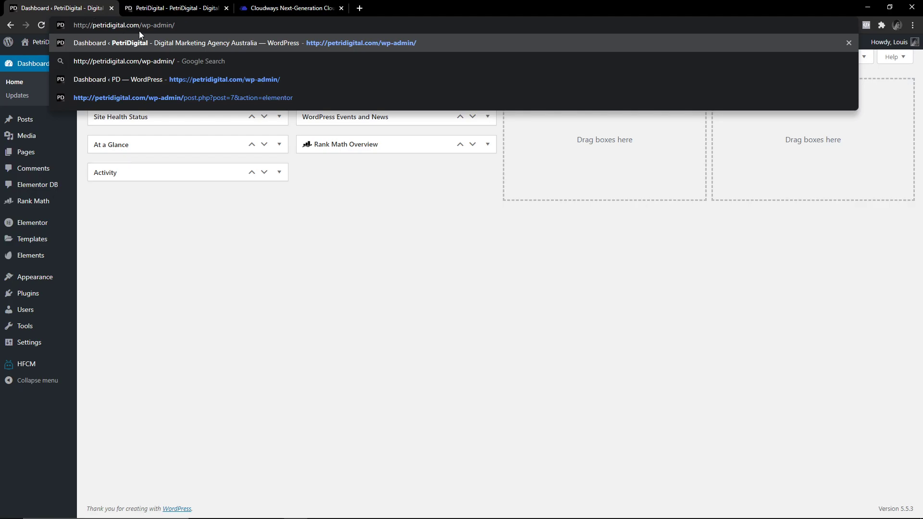
{"action": "left_click", "coordinate": [154, 12]}
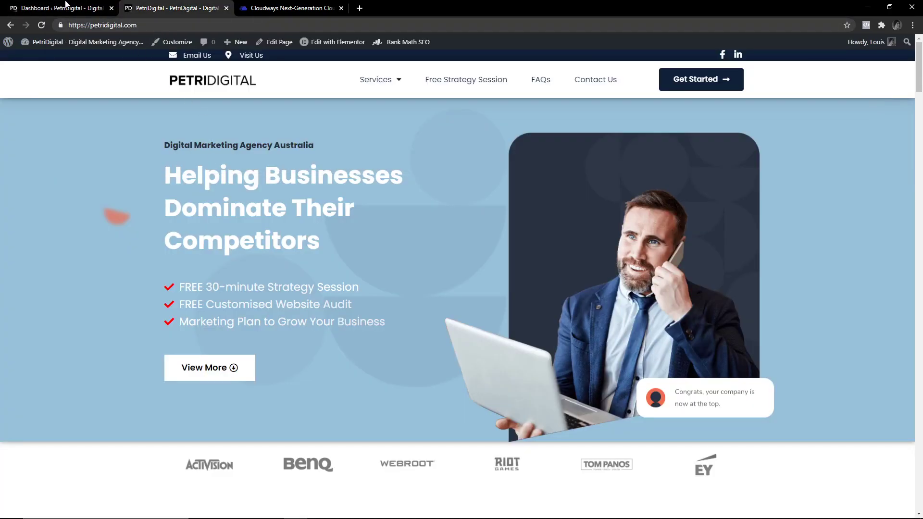
{"action": "left_click", "coordinate": [66, 3]}
{"action": "left_click", "coordinate": [282, 5]}
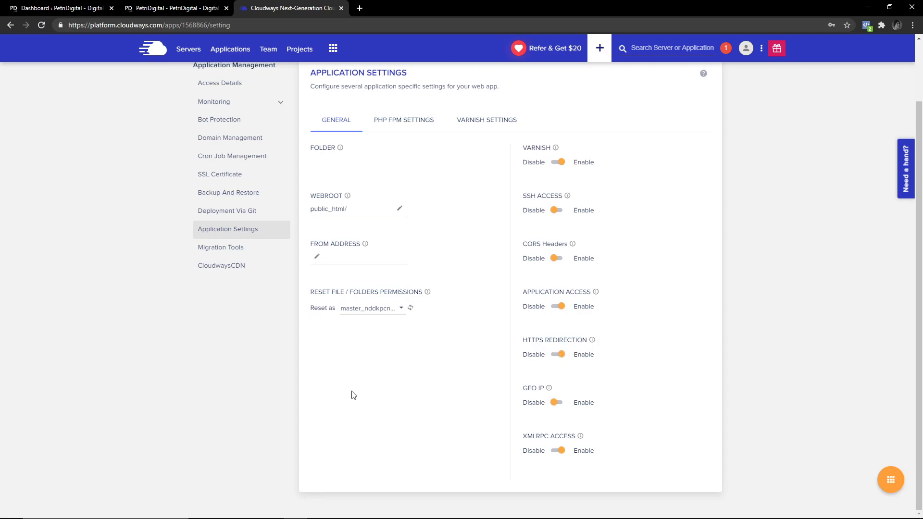
Open the CloudwaysCDN page and highlight its $1 per 25GB pricing note.
{"action": "left_click", "coordinate": [235, 274]}
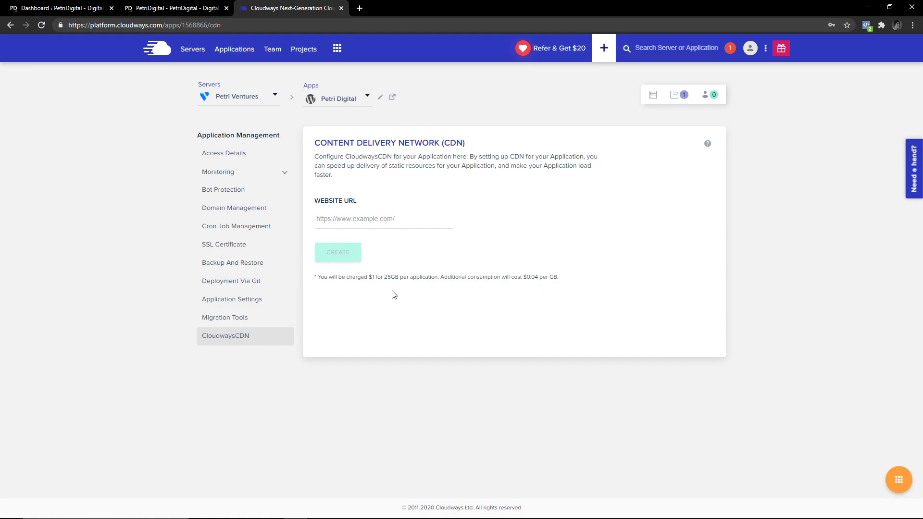
{"action": "triple_click", "coordinate": [407, 279]}
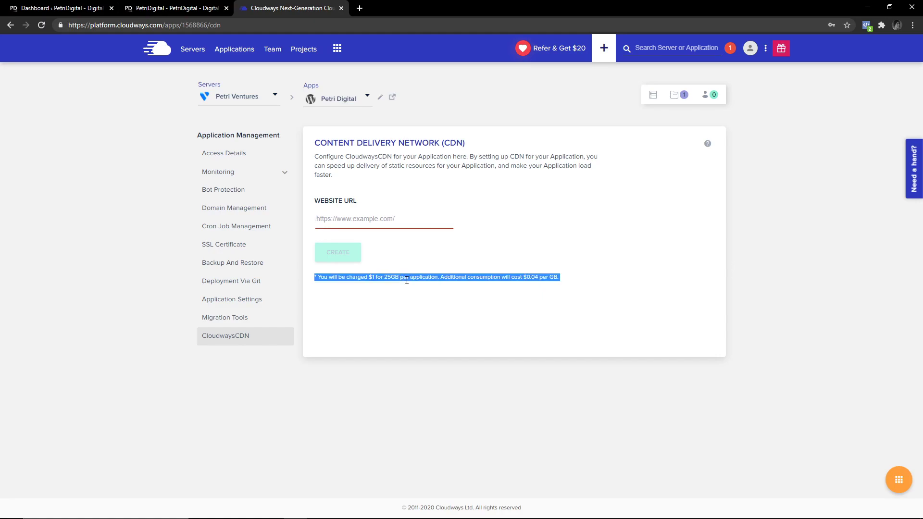
{"action": "triple_click", "coordinate": [407, 280]}
{"action": "double_click", "coordinate": [447, 278]}
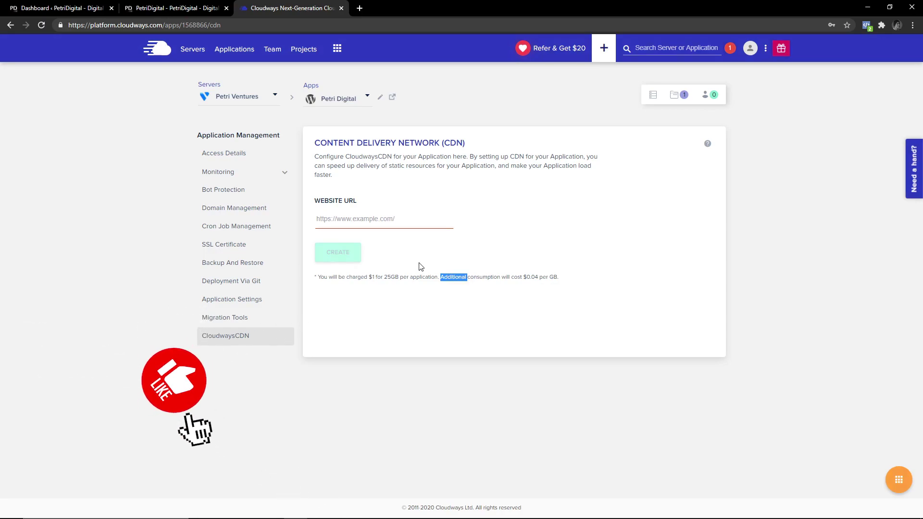
{"action": "triple_click", "coordinate": [439, 277]}
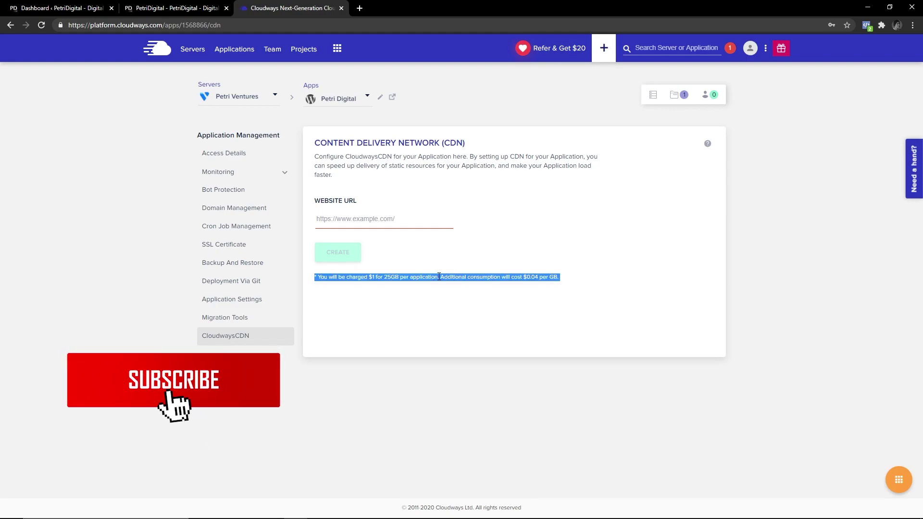